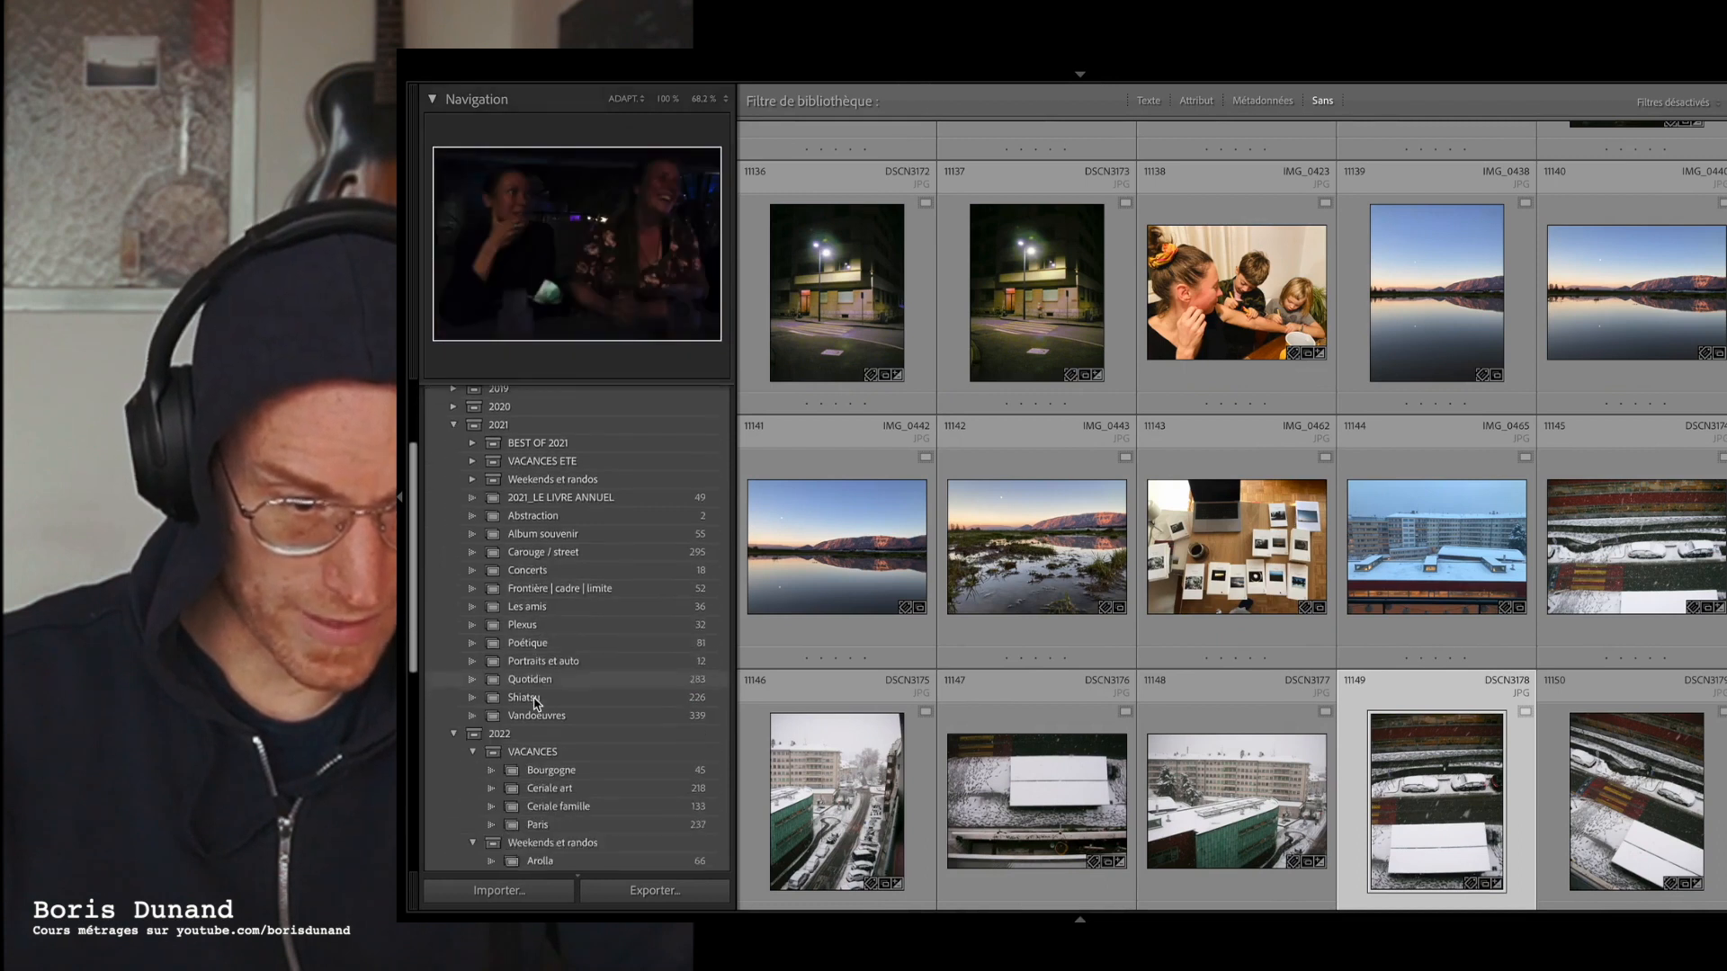
- Copy all develop settings from the foggy streetlamp photo in the 2022 Street collection
click(522, 817)
scroll(1033, 402, down, 5)
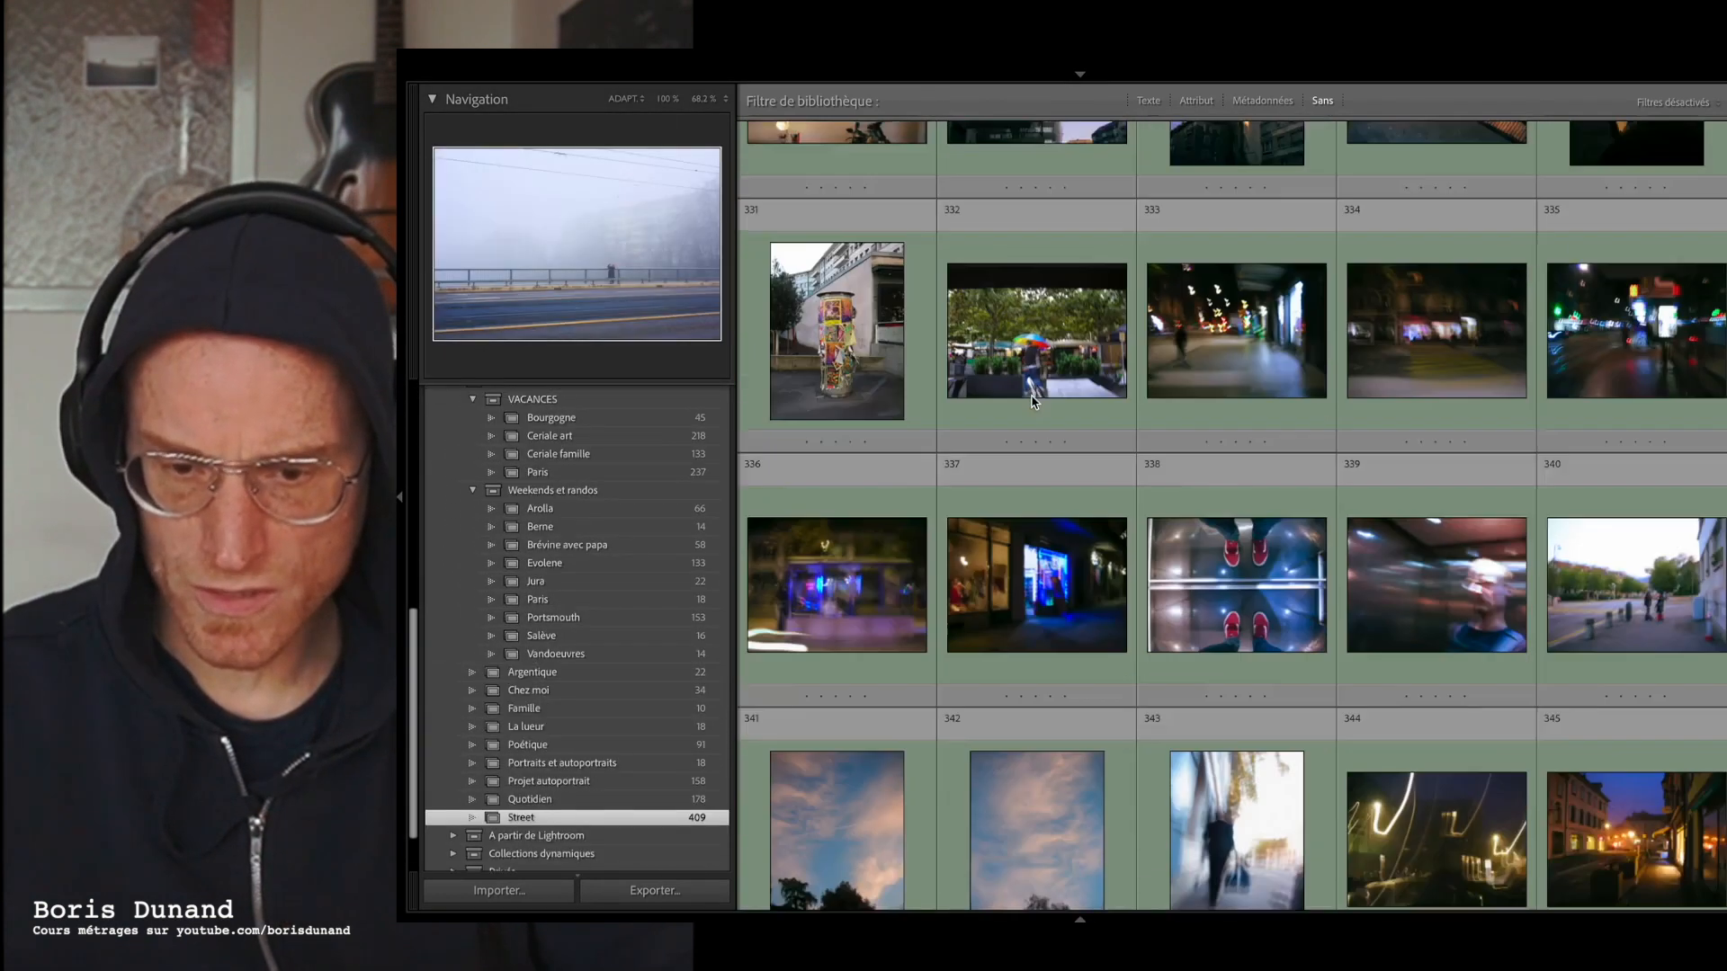
scroll(1050, 385, up, 1)
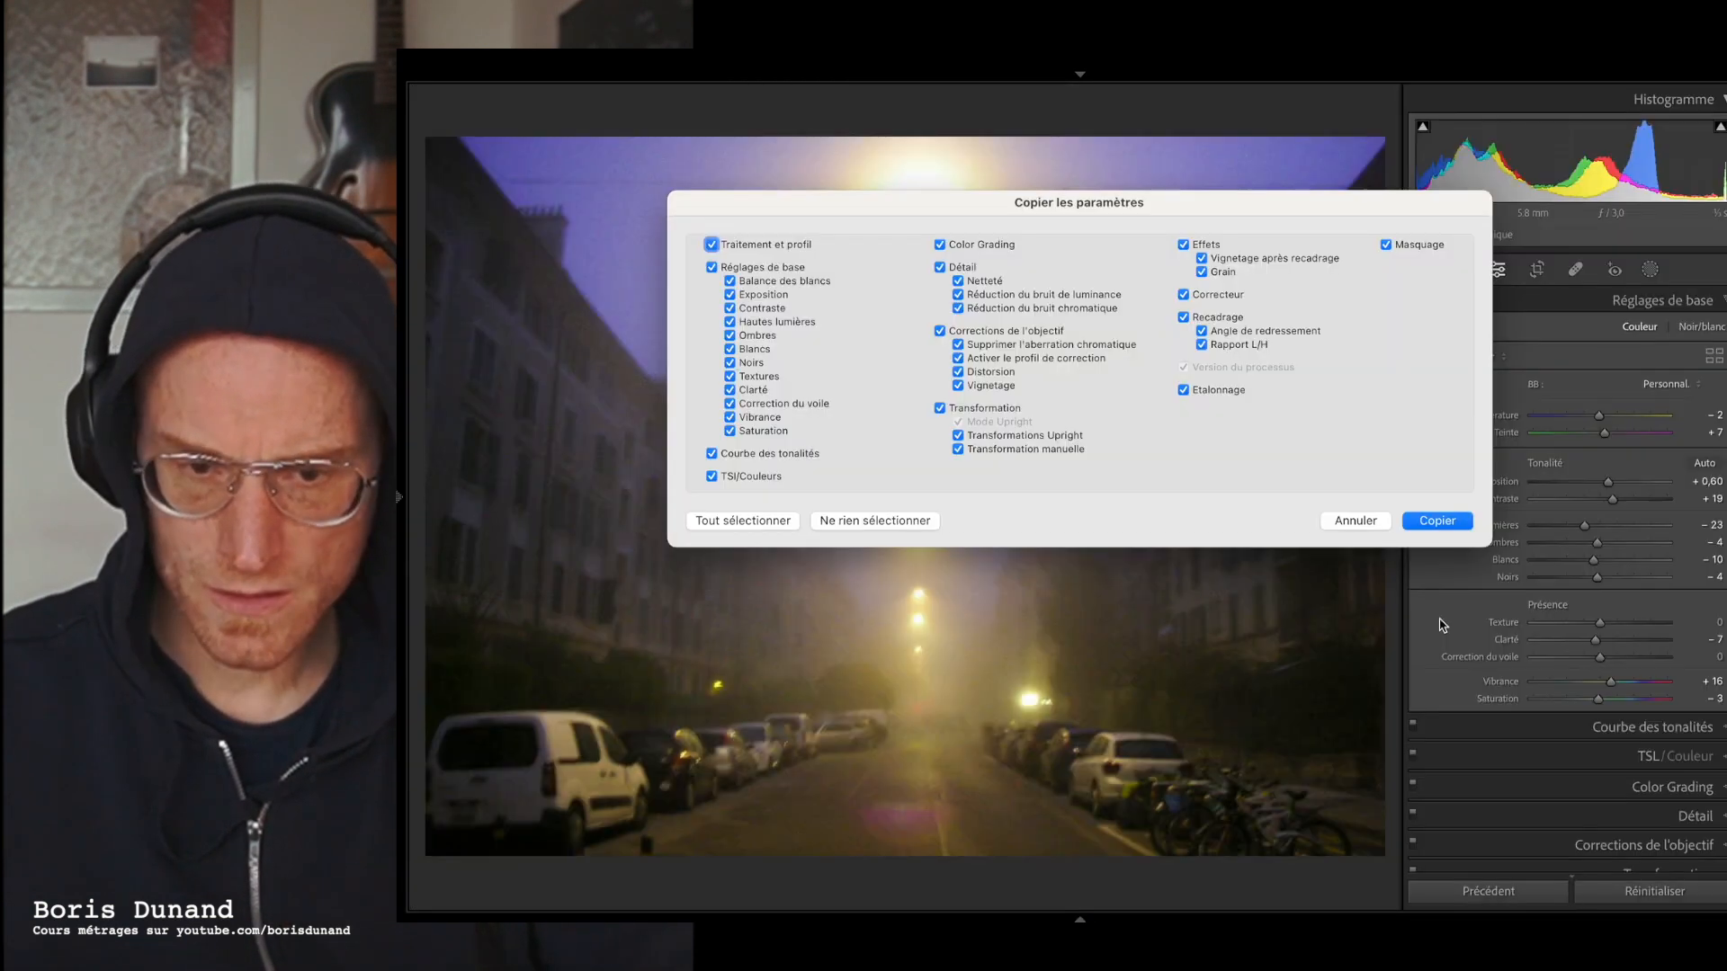
key(Return)
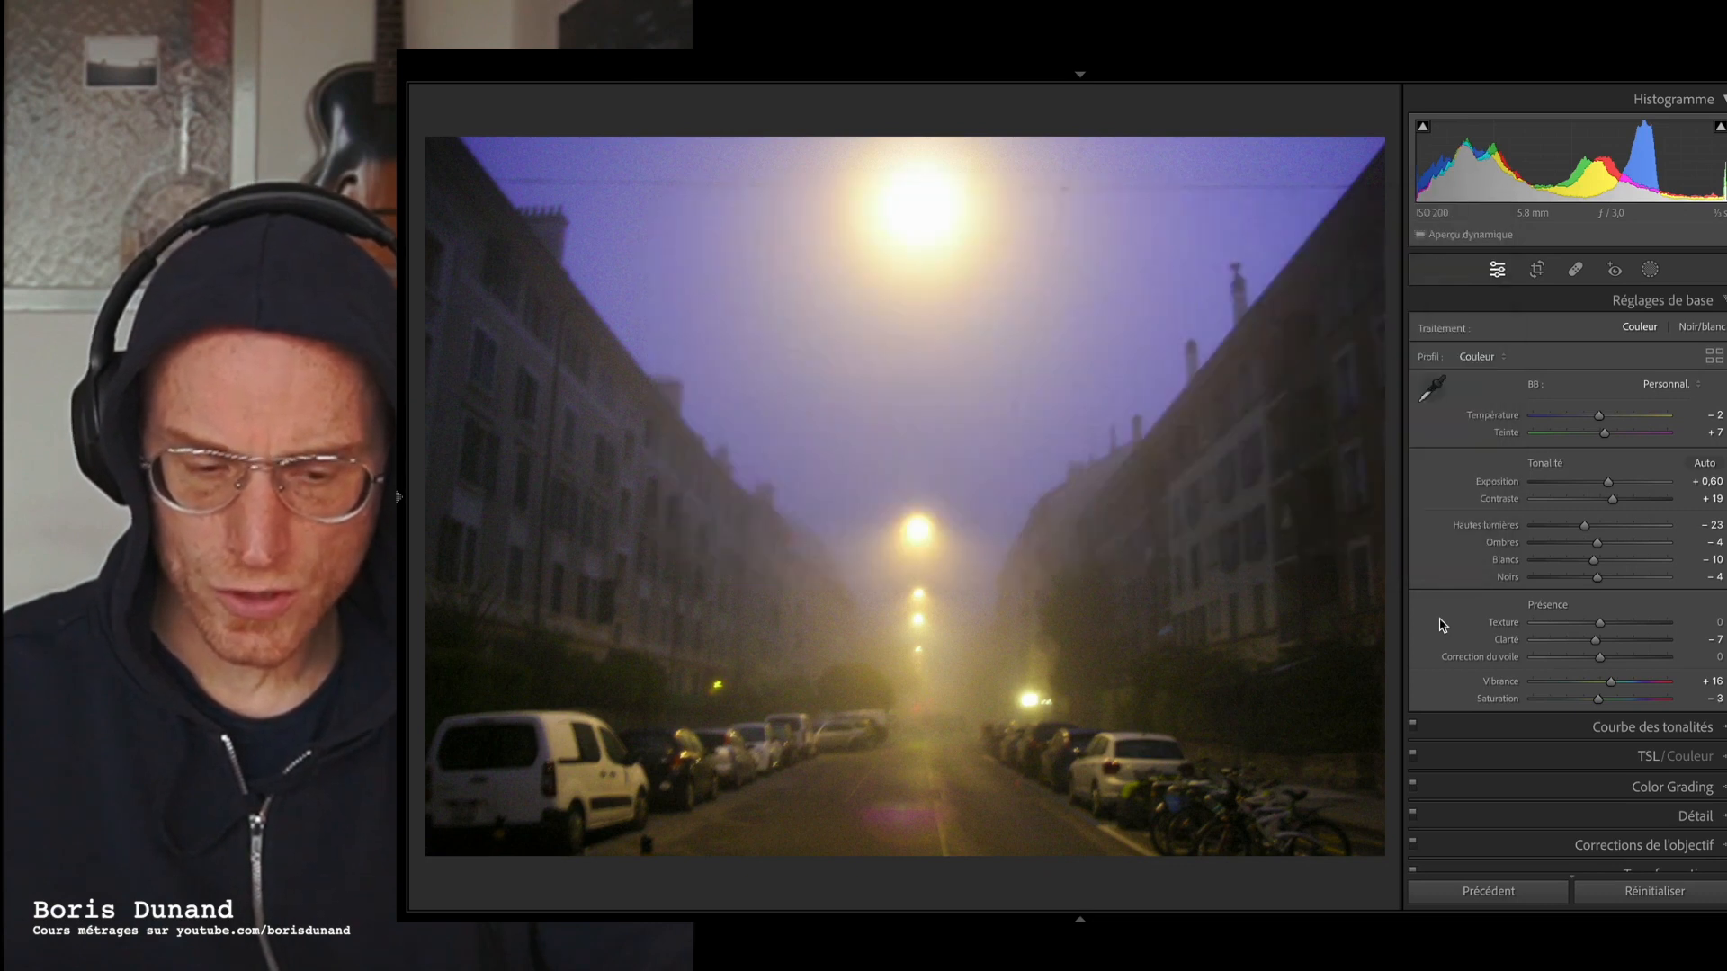
- Paste the copied develop settings onto photo 405, the overhead view of the snow-covered white roof
key(g)
scroll(1319, 705, down, 10)
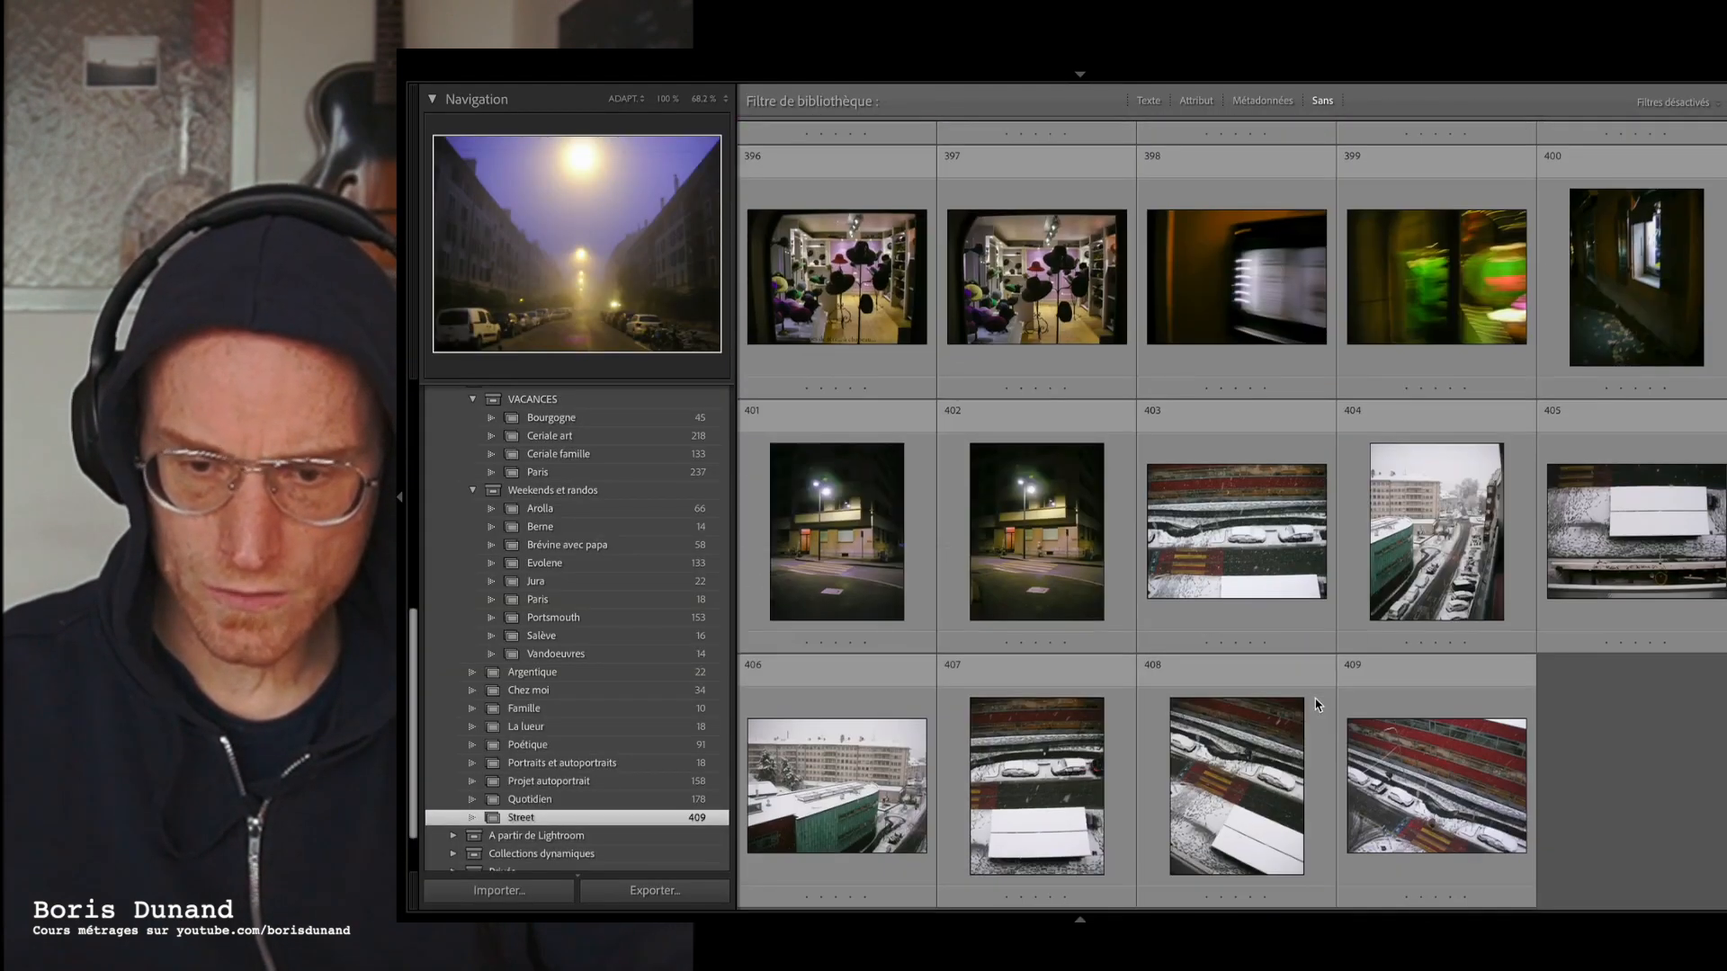
click(1668, 500)
key(d)
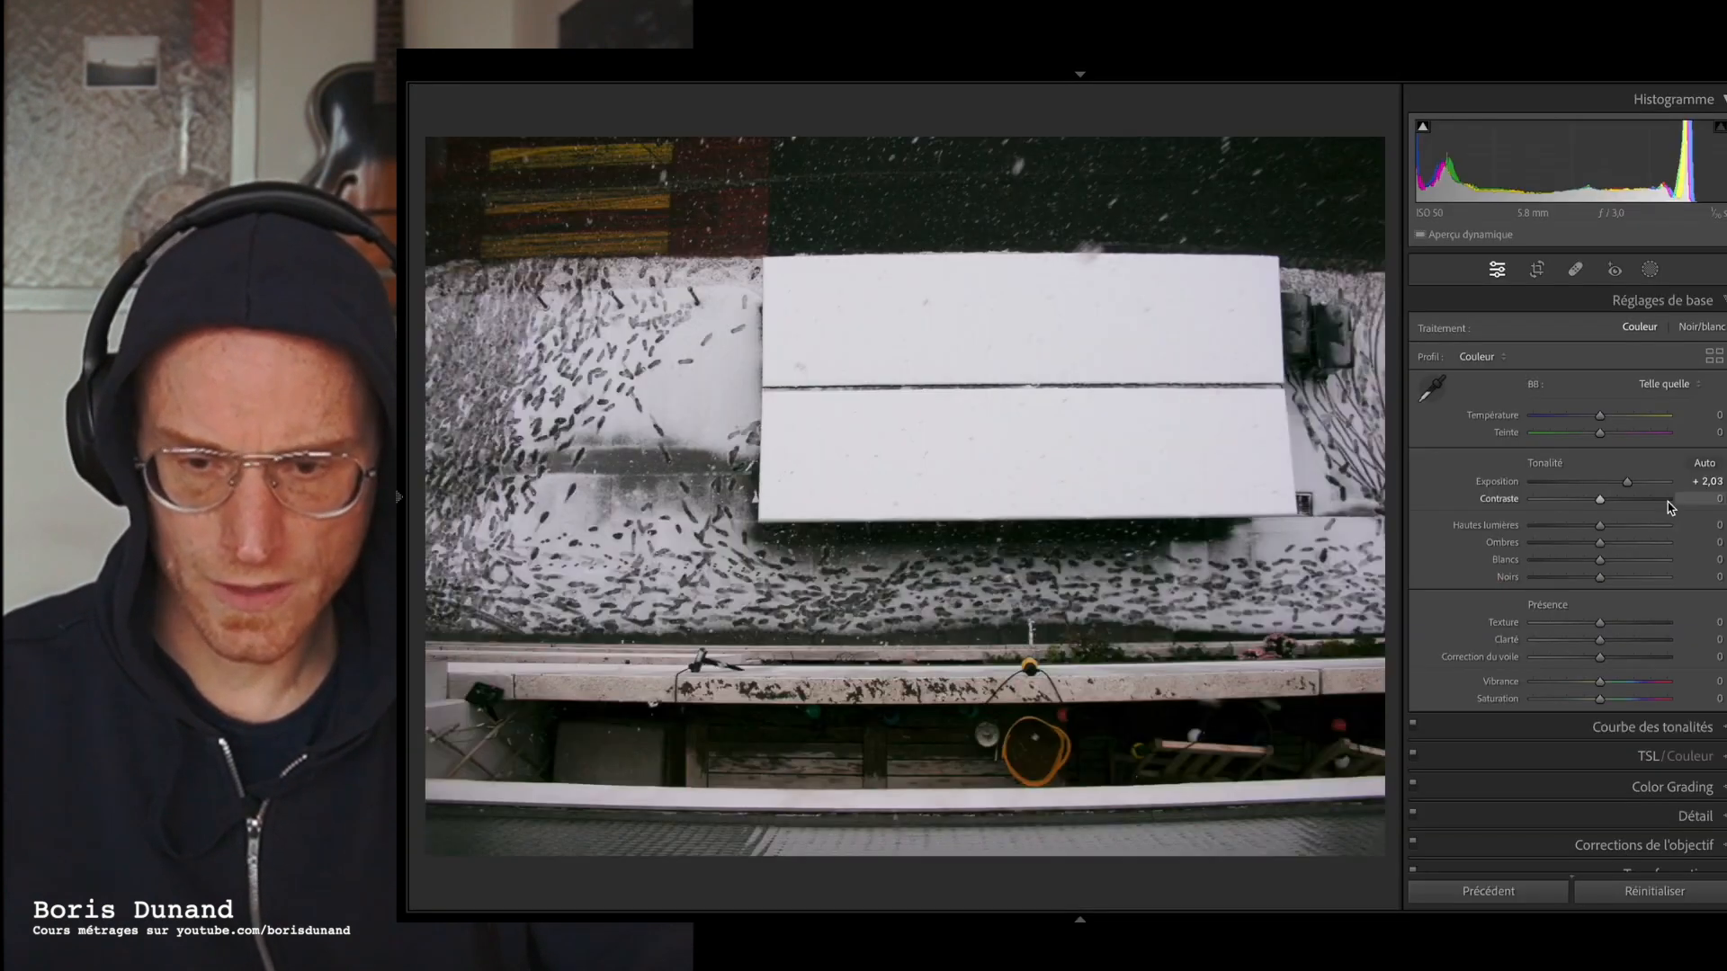
key(super+shift+v)
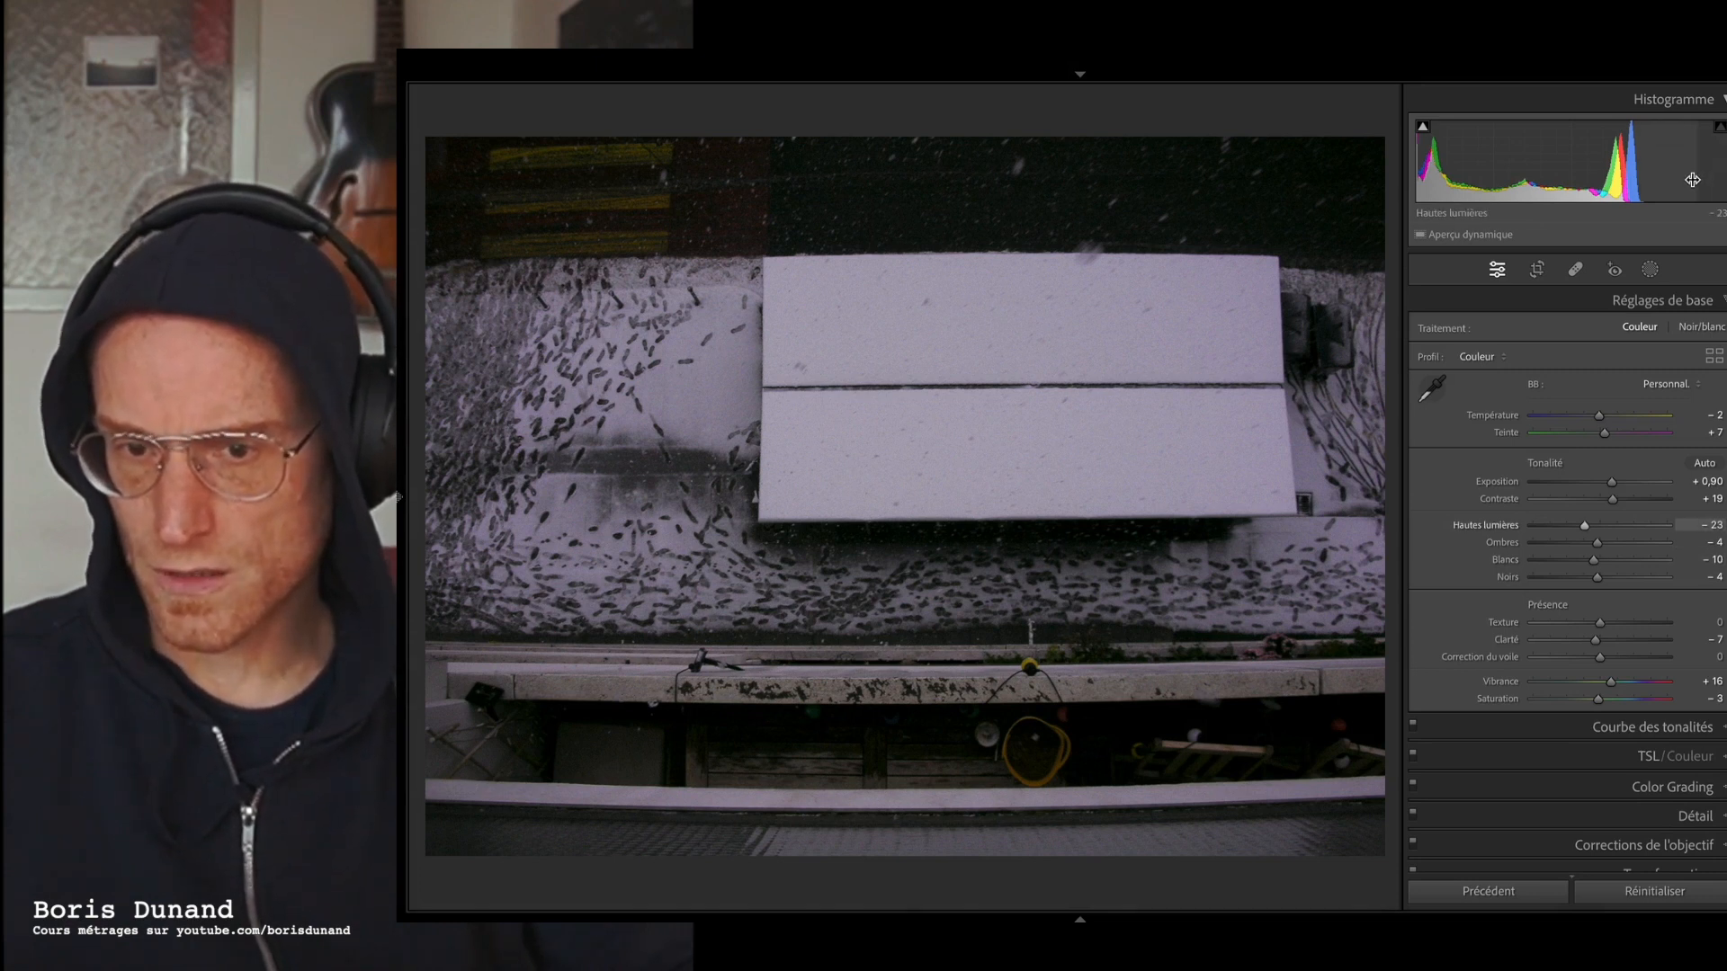
- Brighten the snow photo with Hautes lumières at +46, Ombres at +41 and Blancs at +19, checking highlight clipping
drag(1594, 563, 1648, 567)
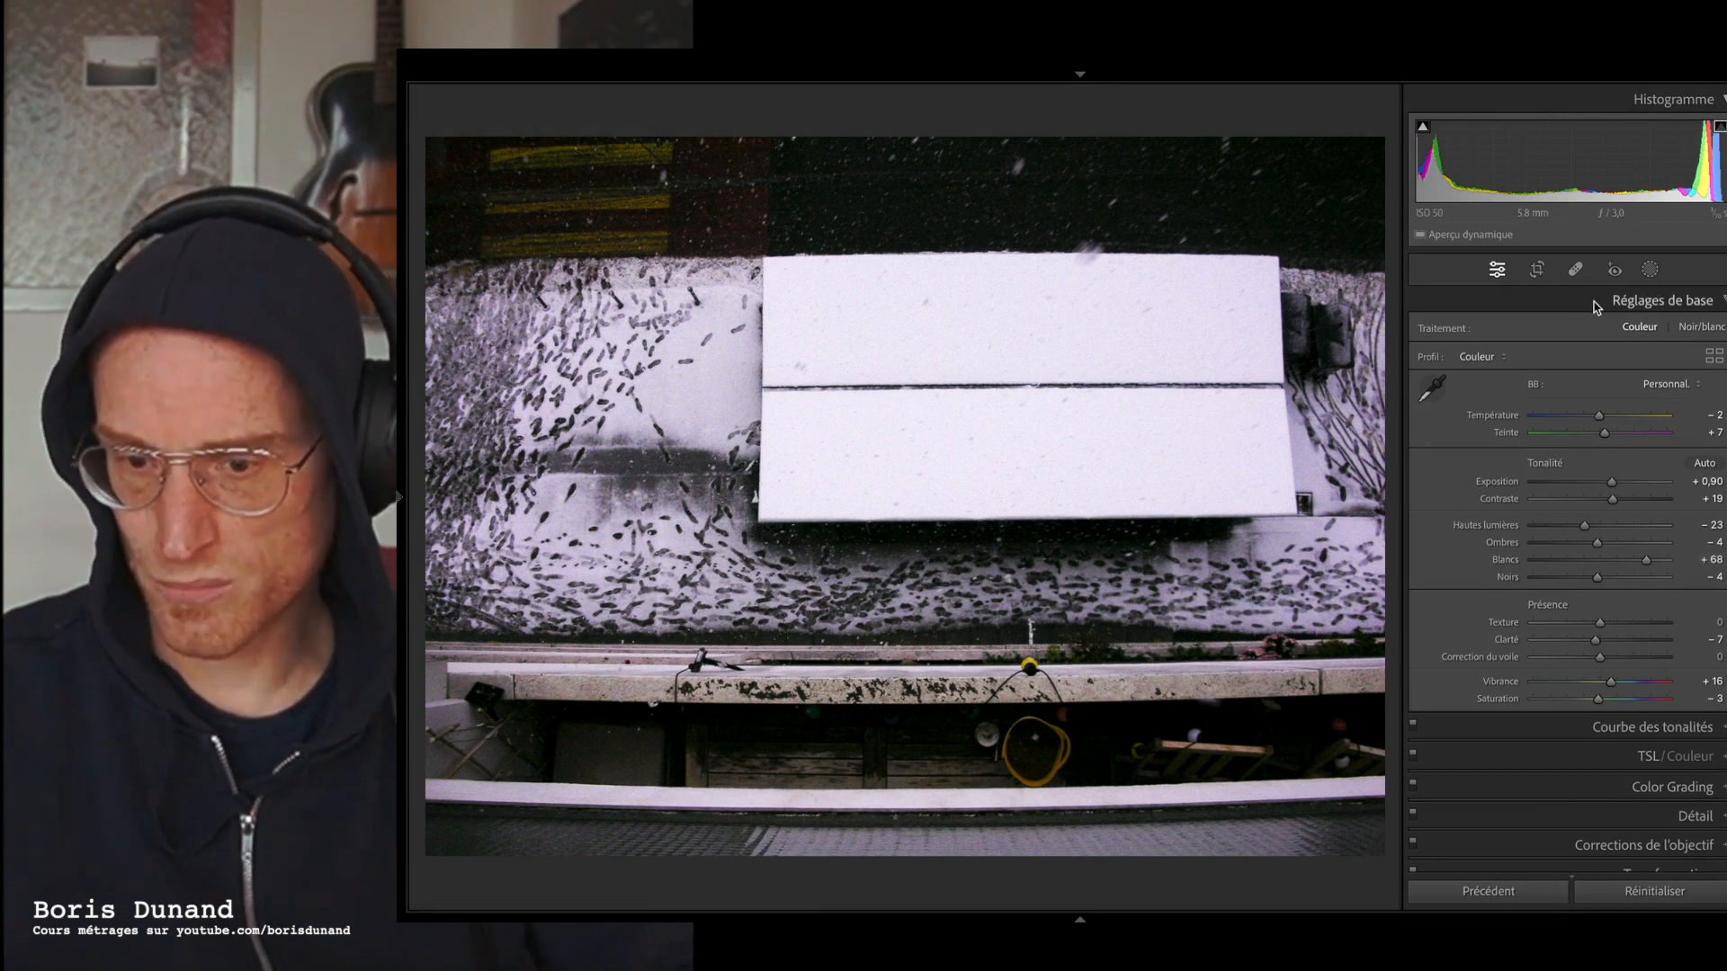
drag(1647, 563, 1691, 527)
click(1721, 127)
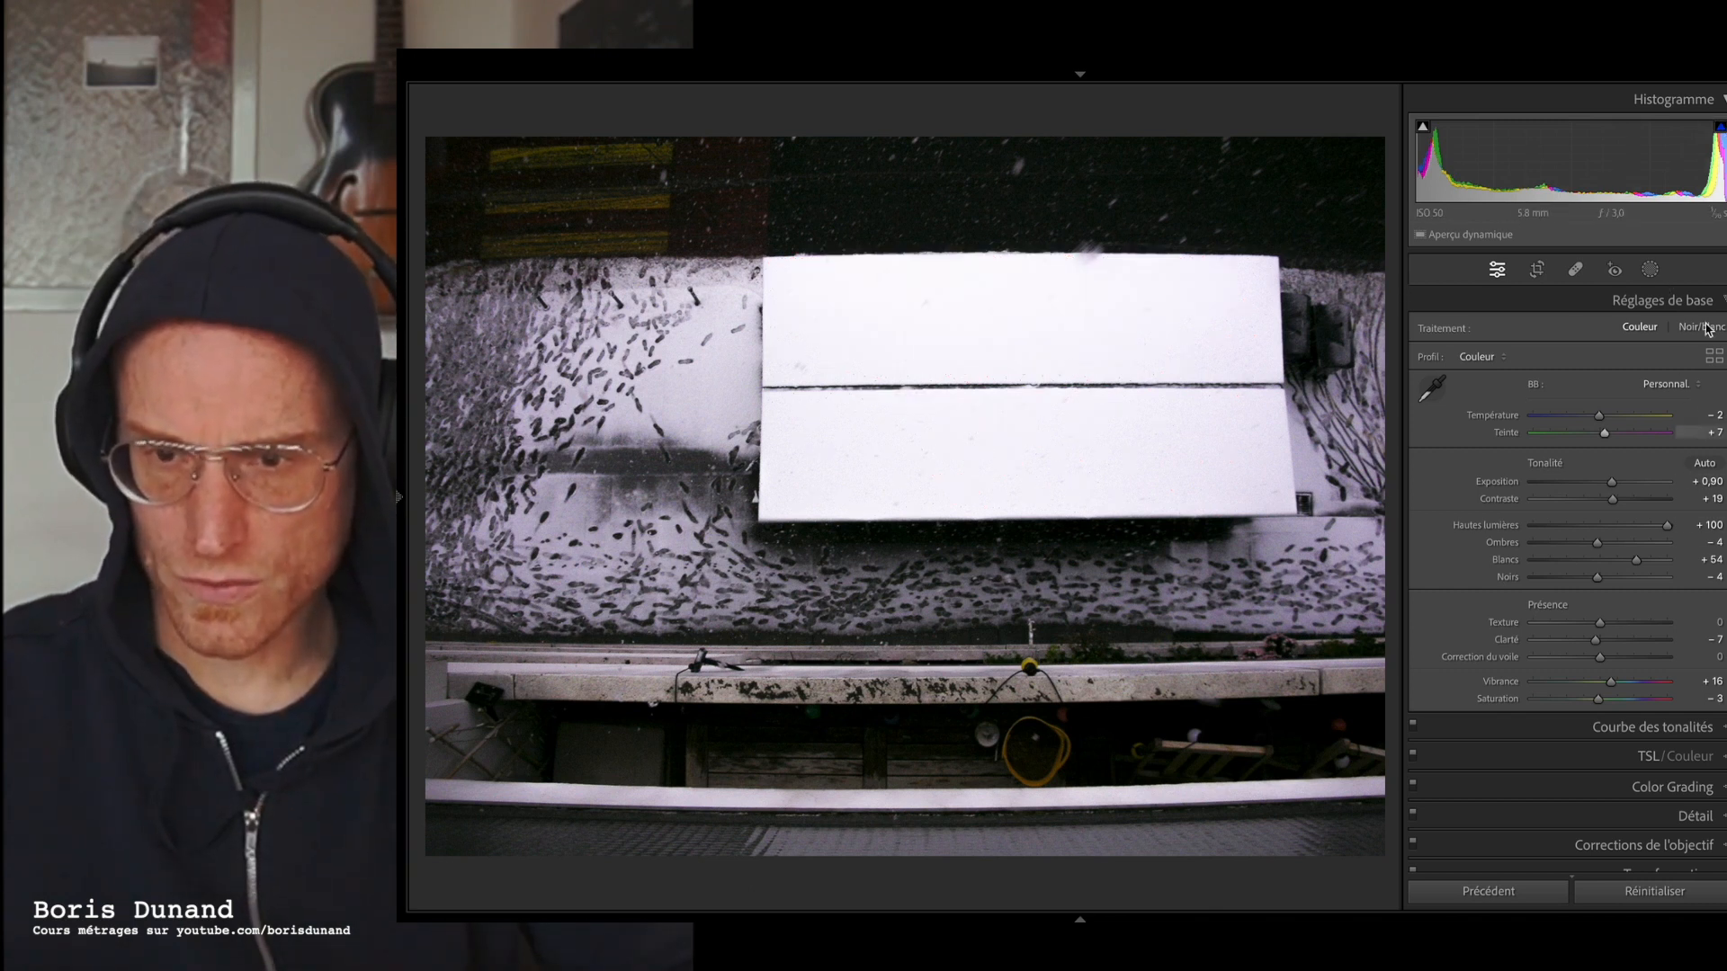
drag(1667, 525, 1631, 525)
click(956, 318)
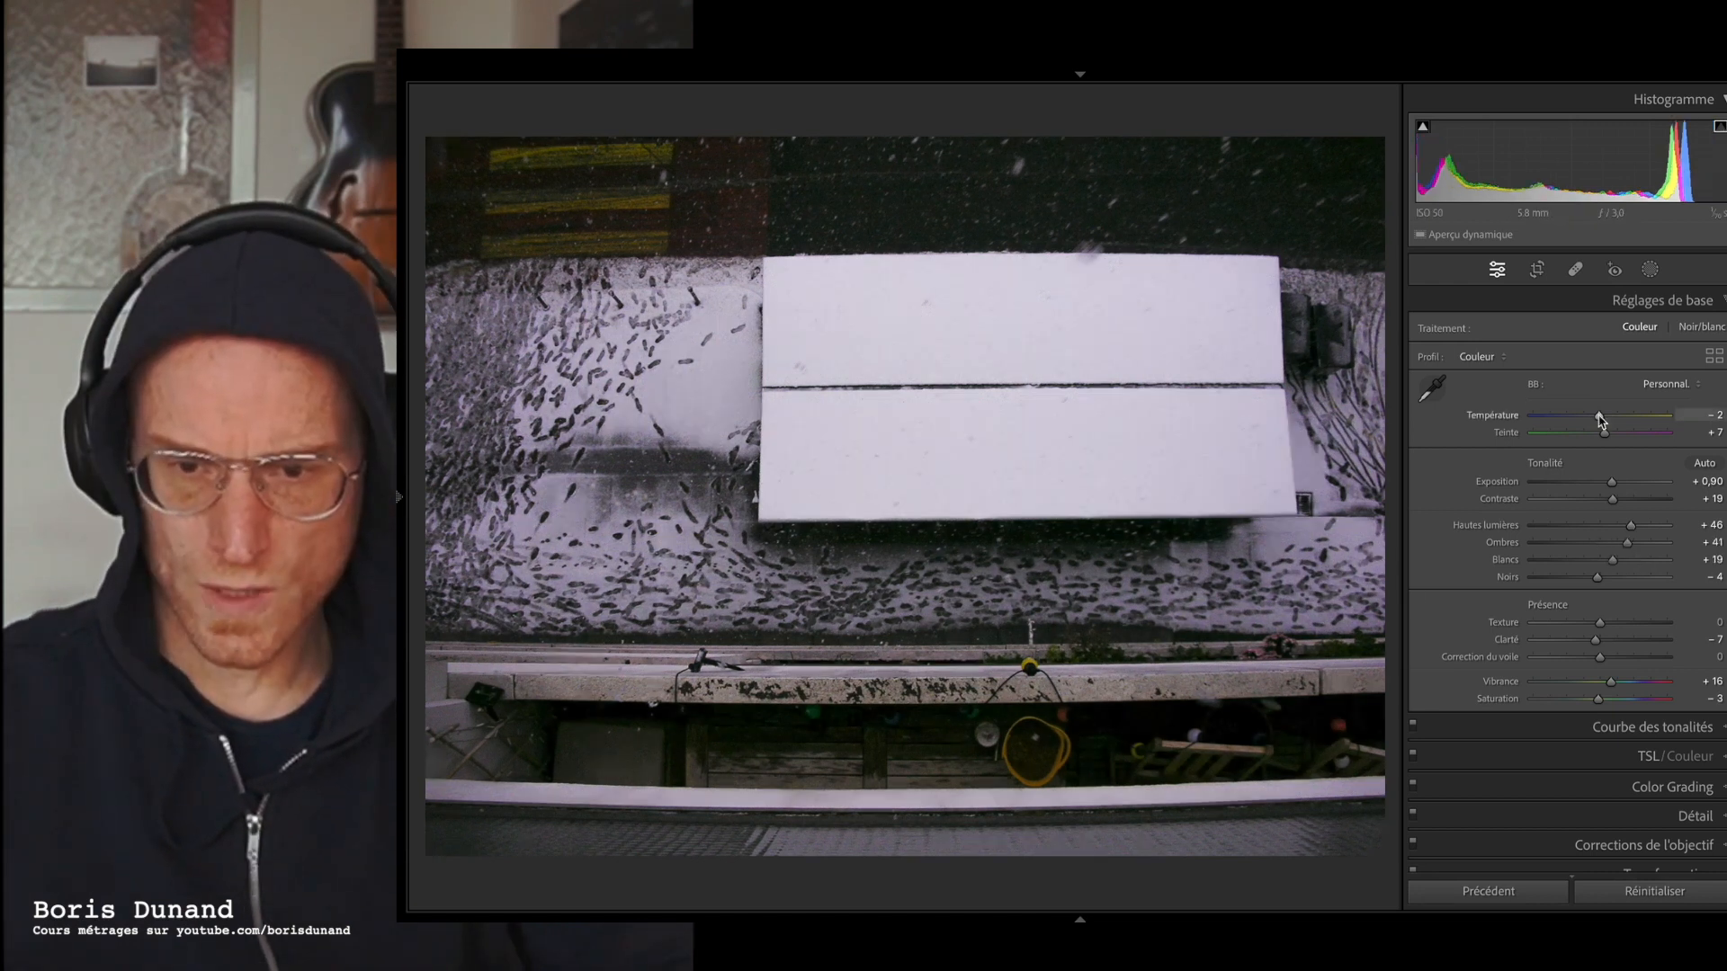
- Warm the snow photo's white balance to Température +7 and Teinte +13
mouse_move(1600, 419)
mouse_down()
mouse_move(1584, 422)
mouse_move(1637, 420)
mouse_move(1572, 420)
mouse_move(1628, 420)
mouse_move(1612, 419)
mouse_up()
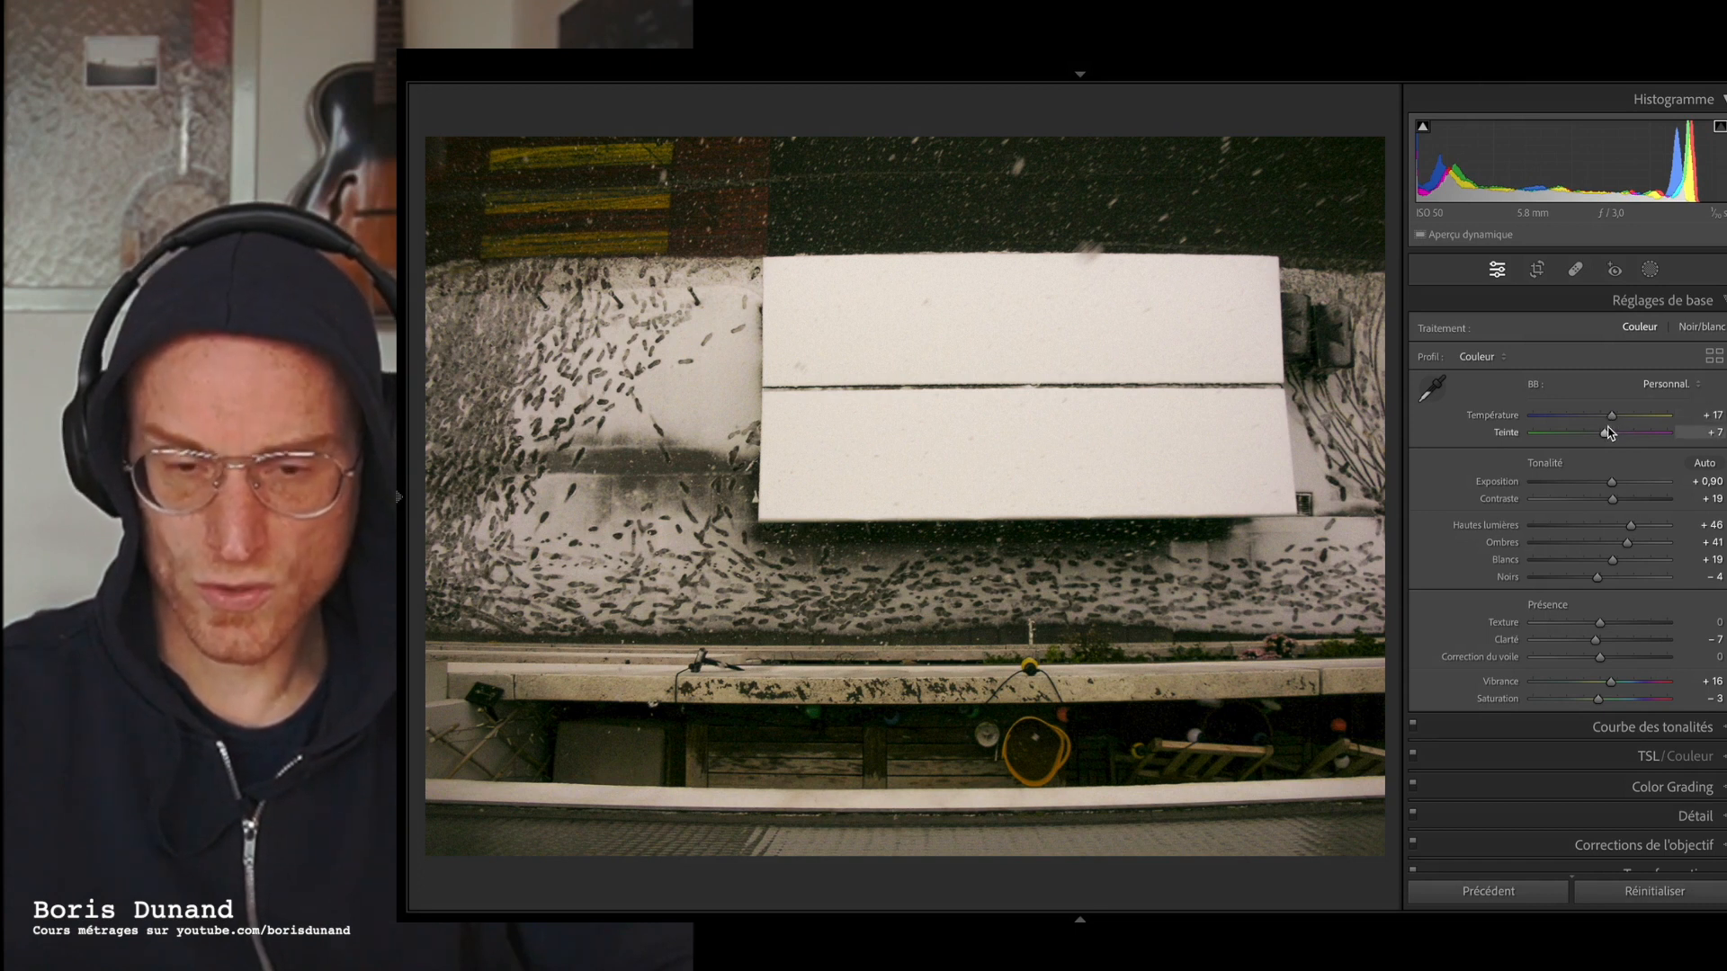
mouse_move(1607, 438)
mouse_down()
mouse_move(1579, 436)
mouse_move(1610, 435)
mouse_up()
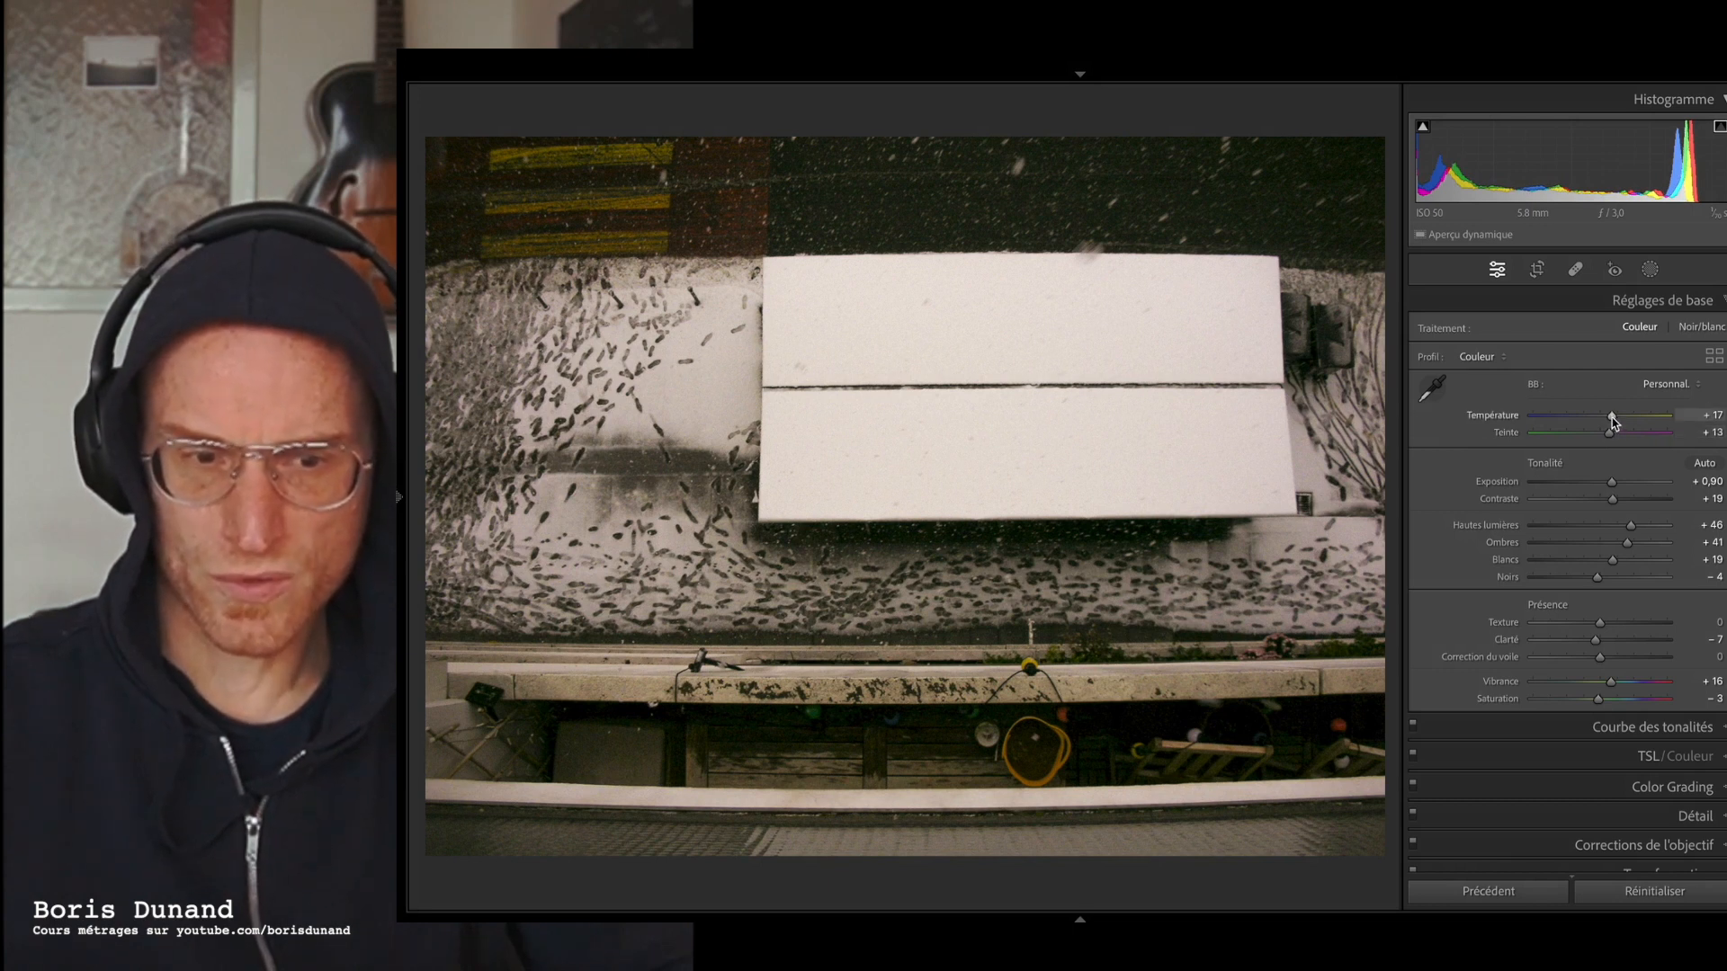
drag(1613, 417, 1609, 420)
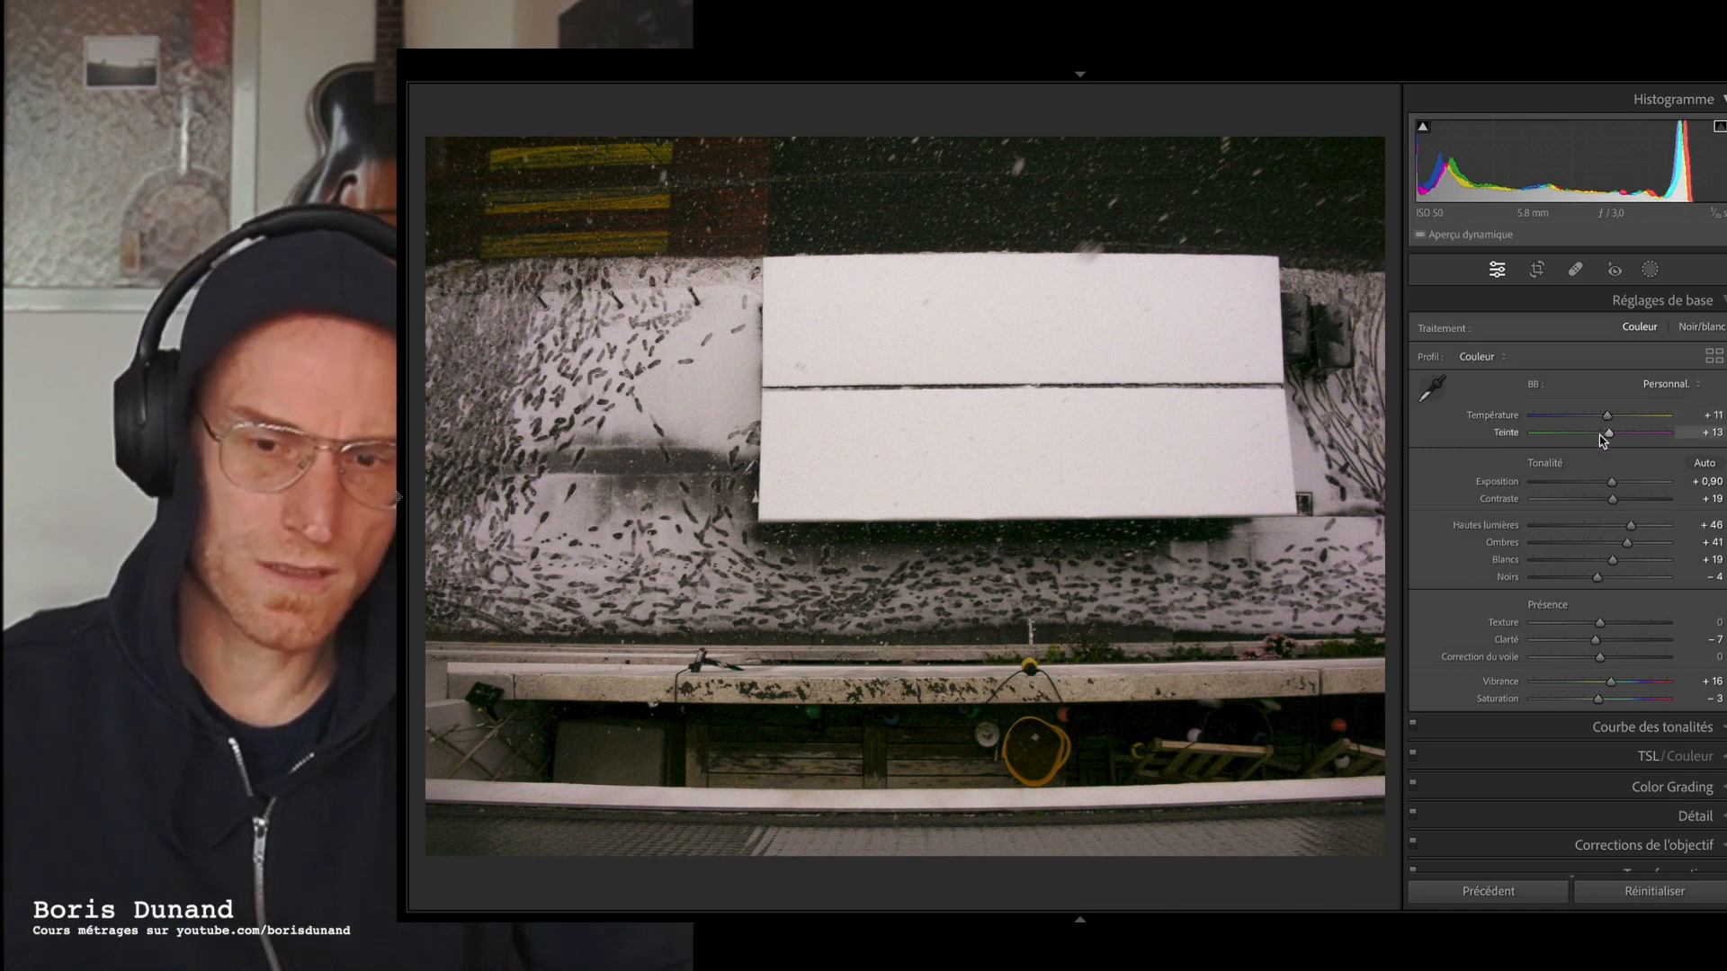
drag(1607, 417, 1608, 422)
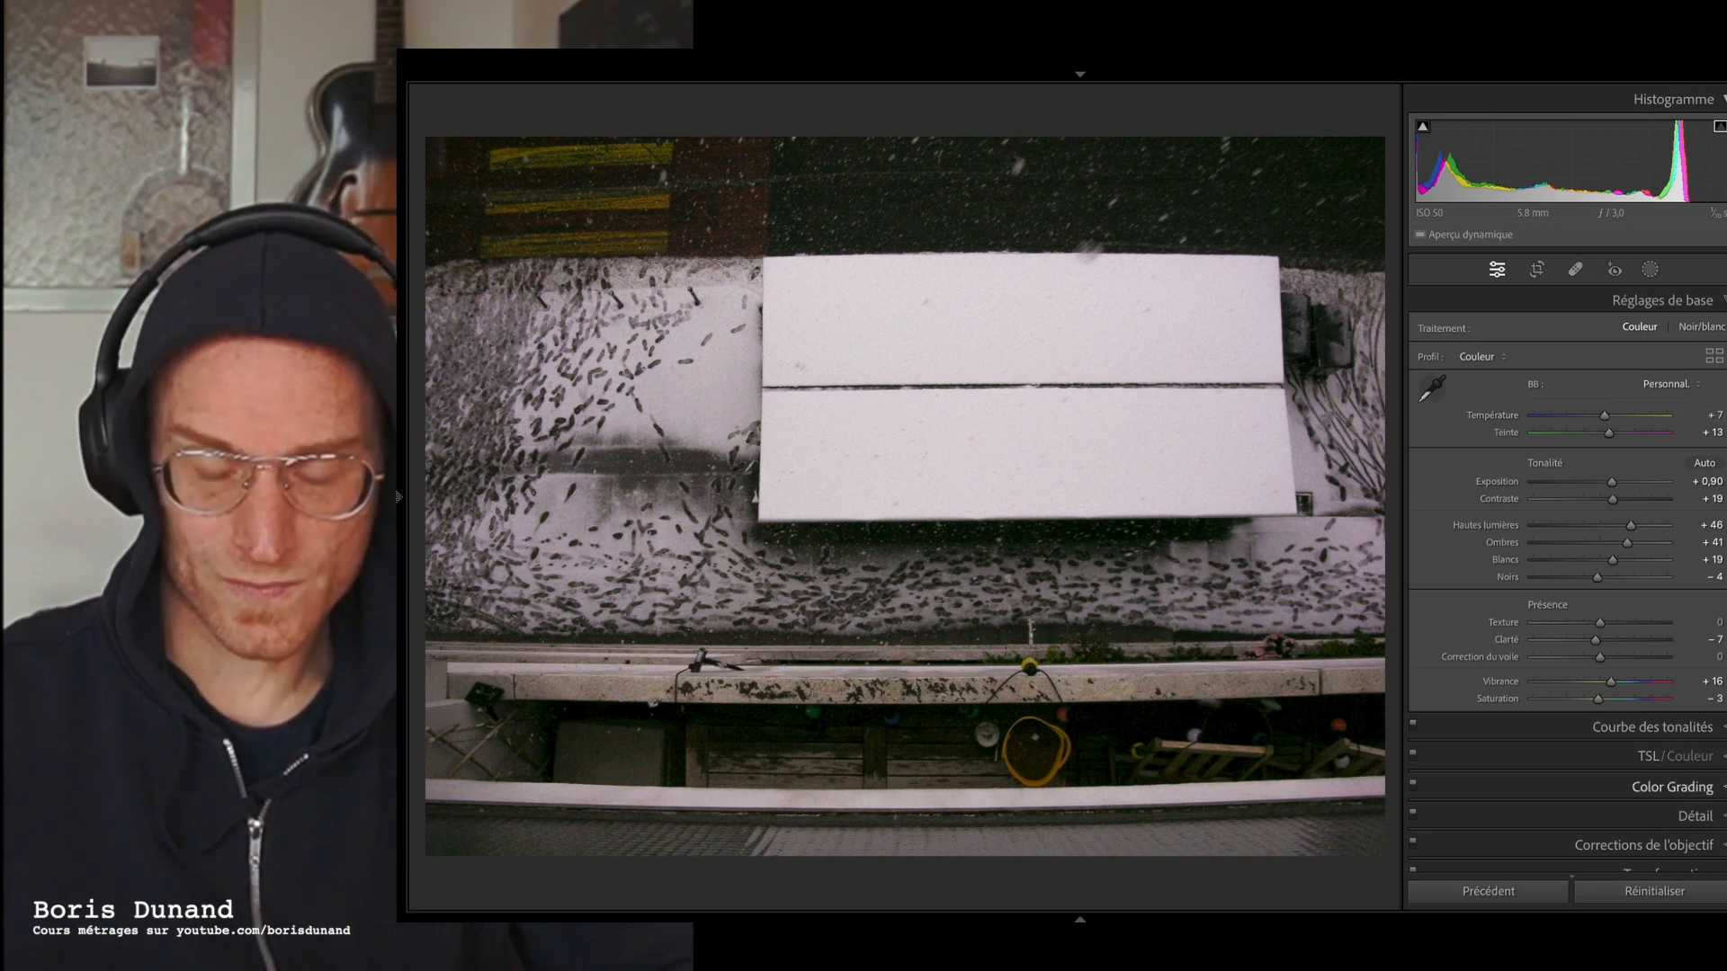
- Reset the green, red and blue primary settings in the snow photo's camera calibration (Etalonnage)
click(1672, 787)
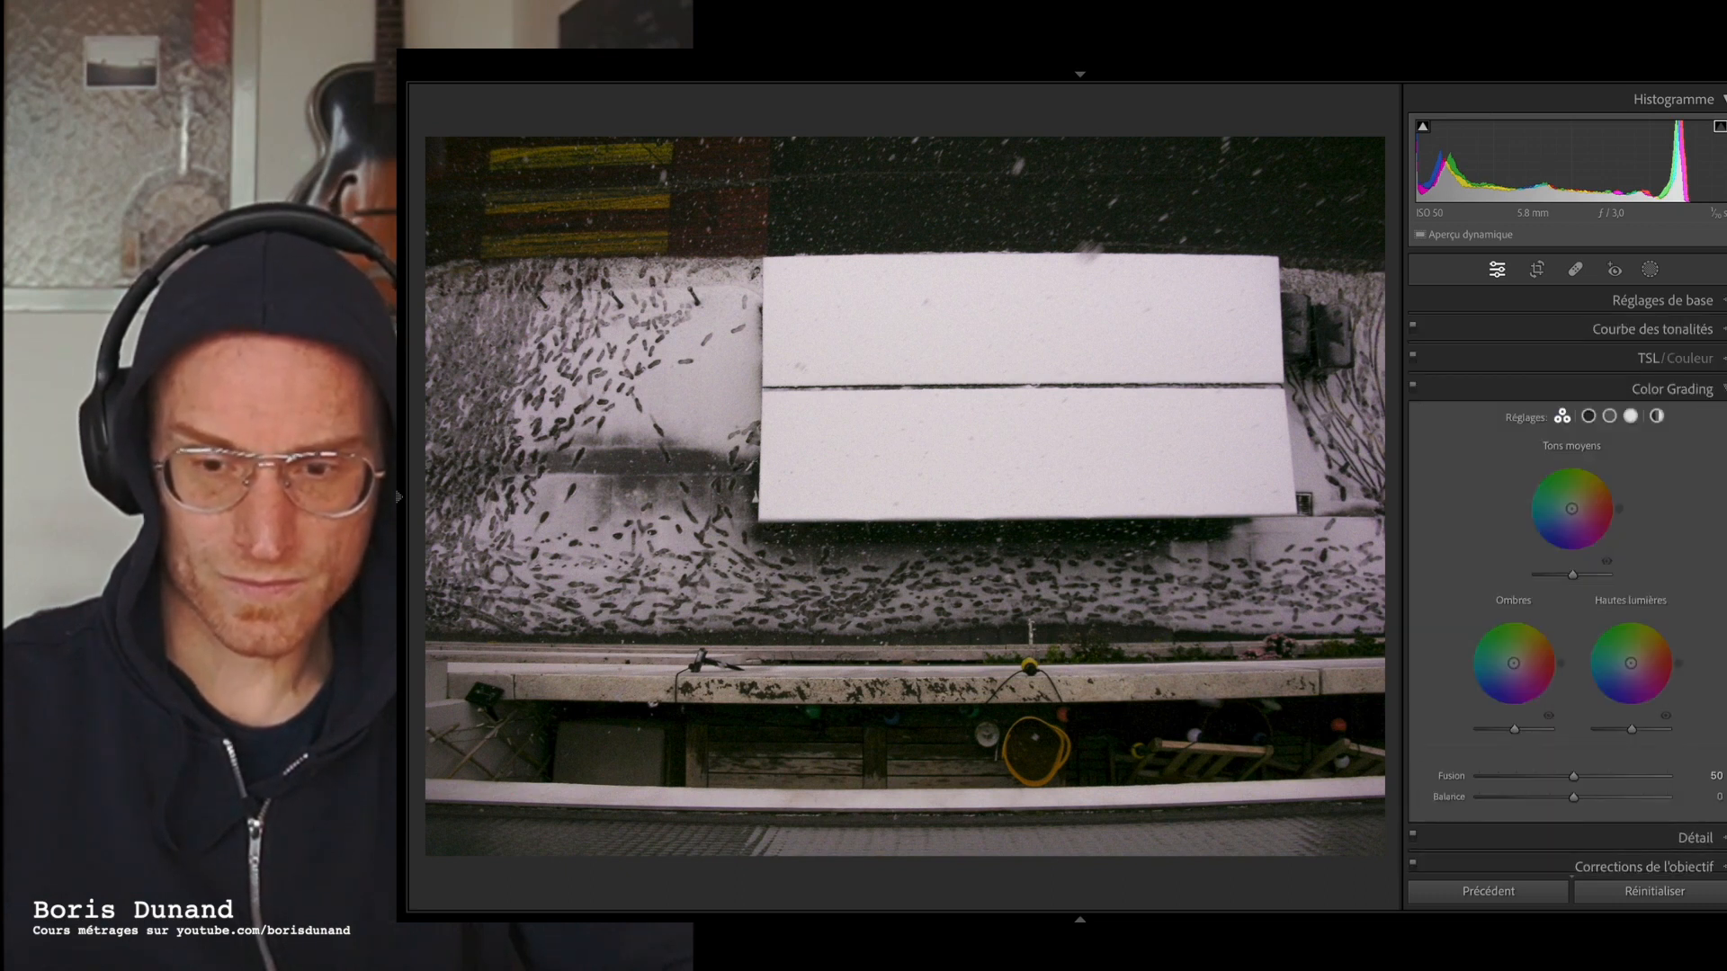
click(1718, 362)
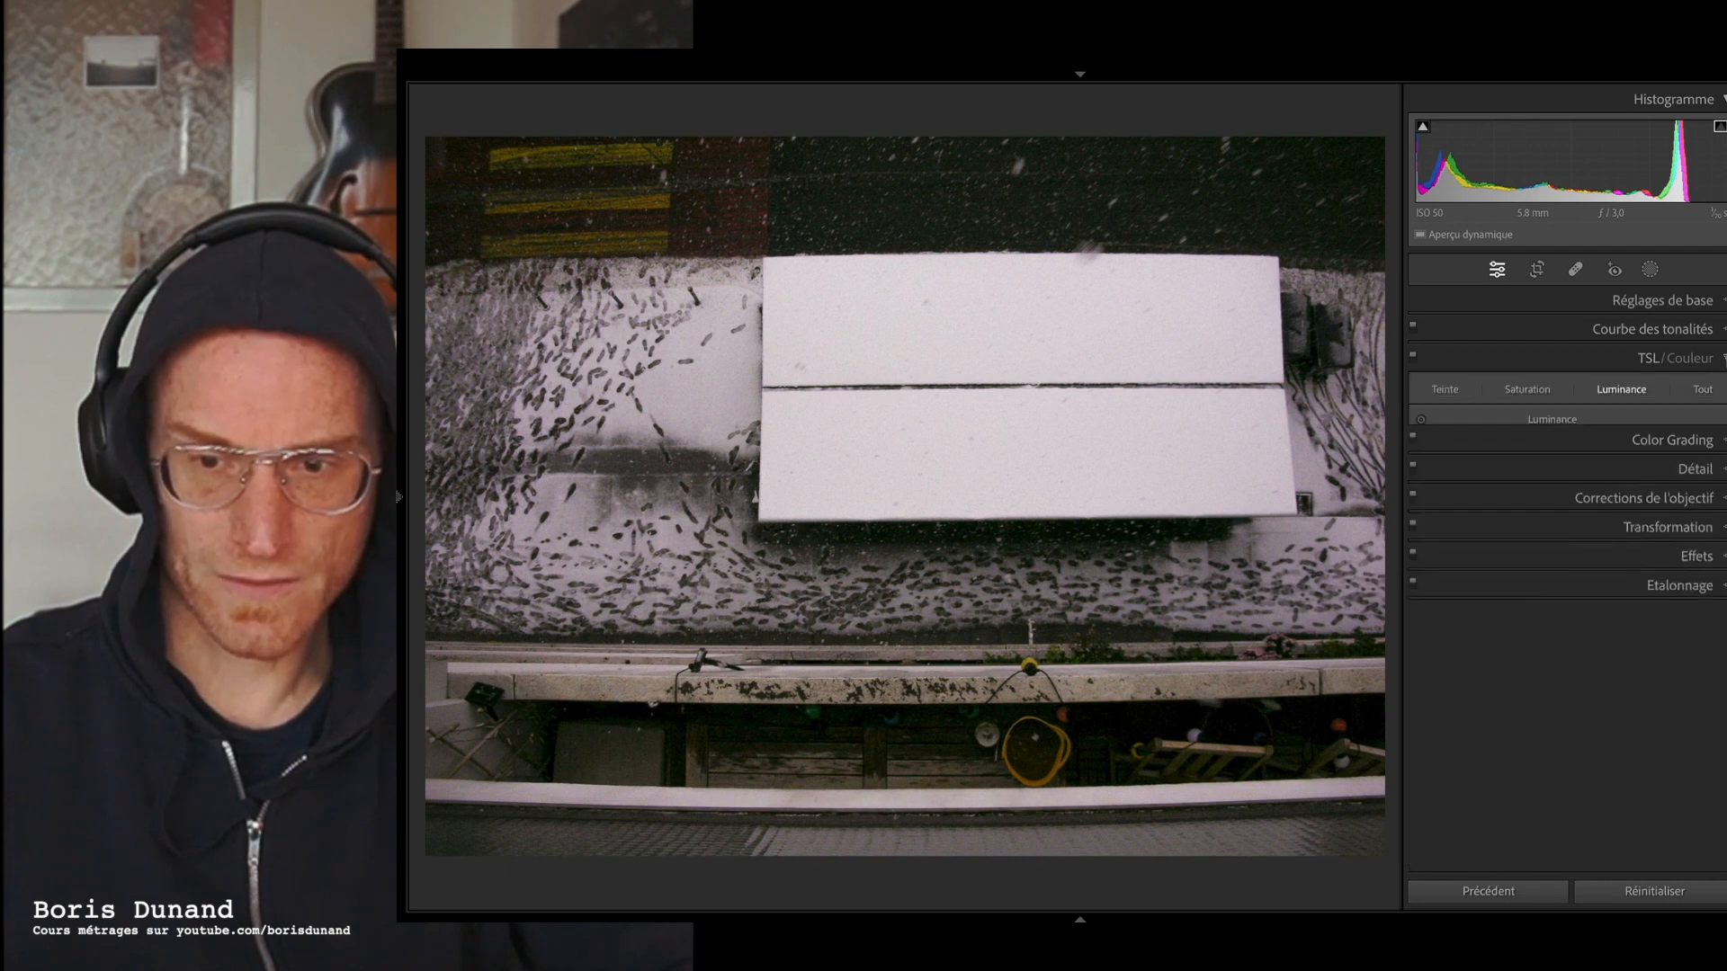
click(1445, 390)
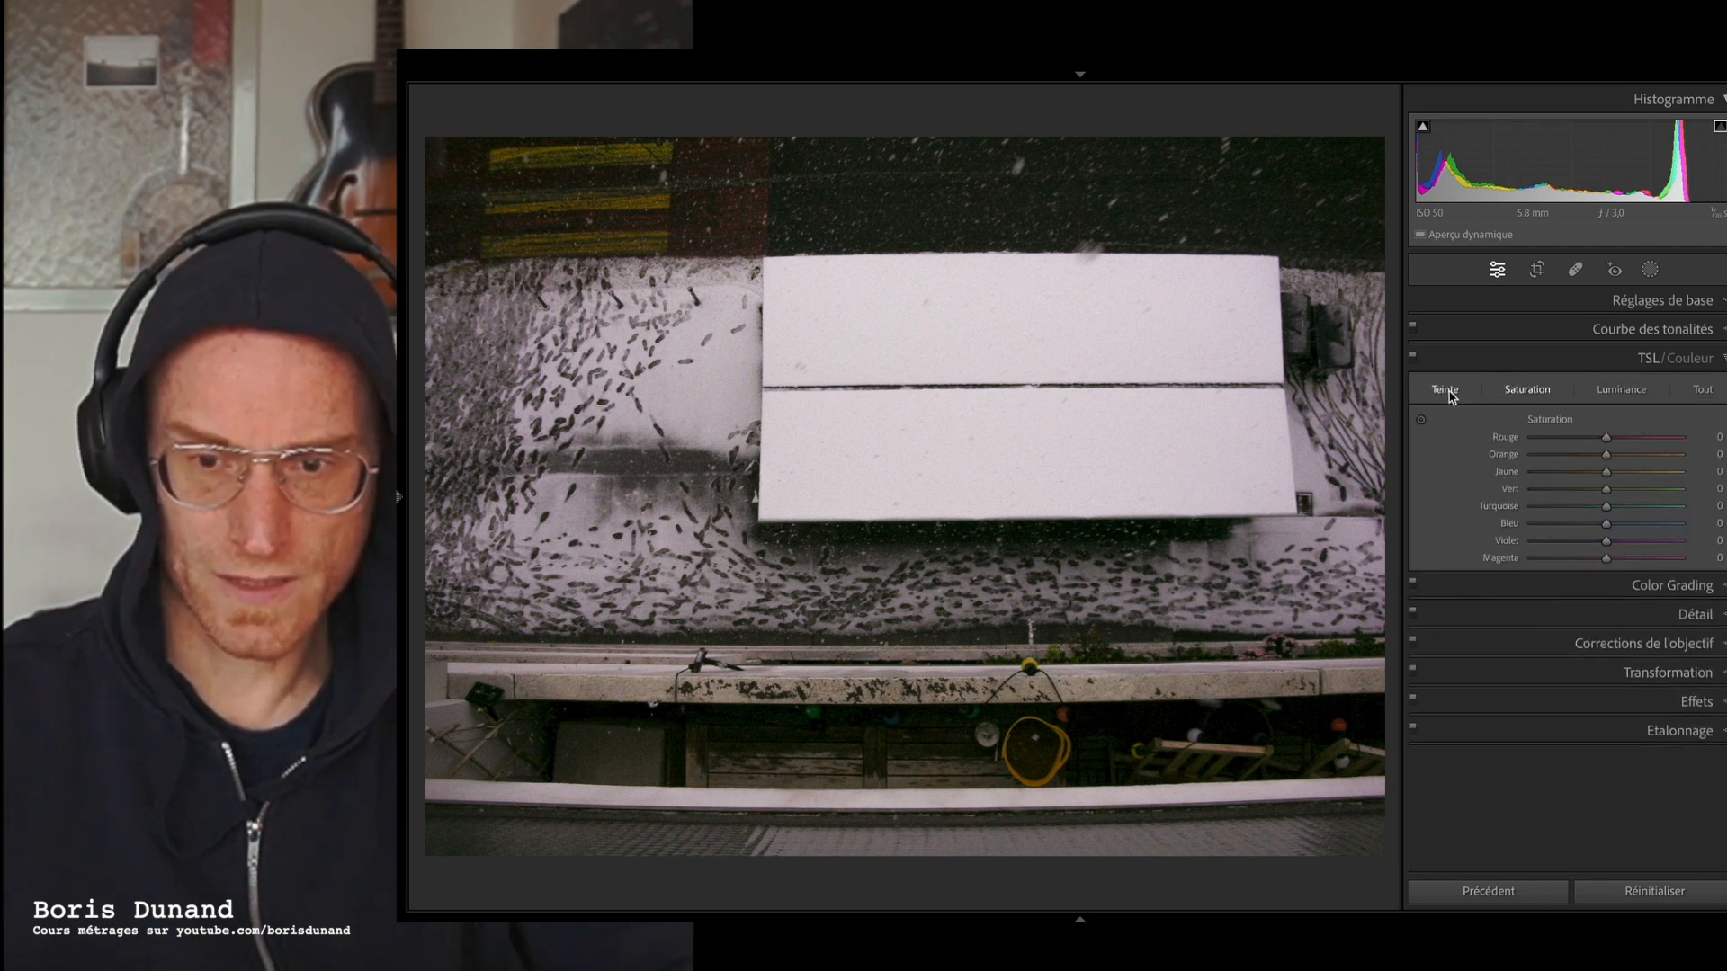
click(1686, 731)
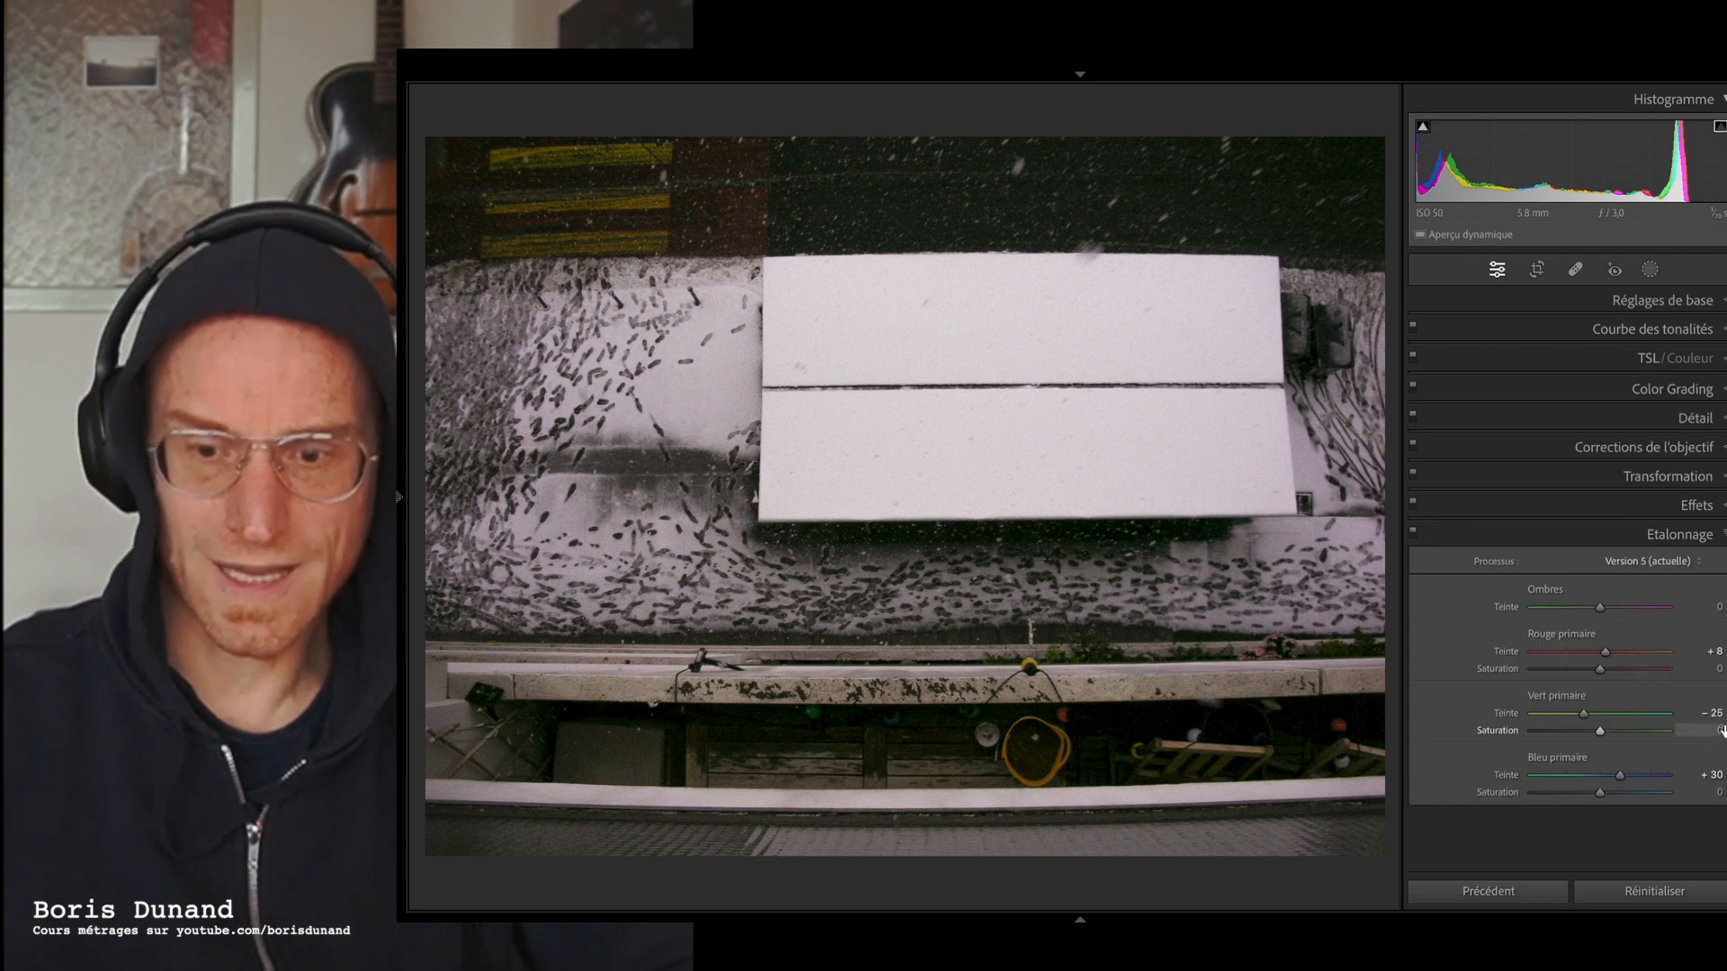
double_click(1533, 712)
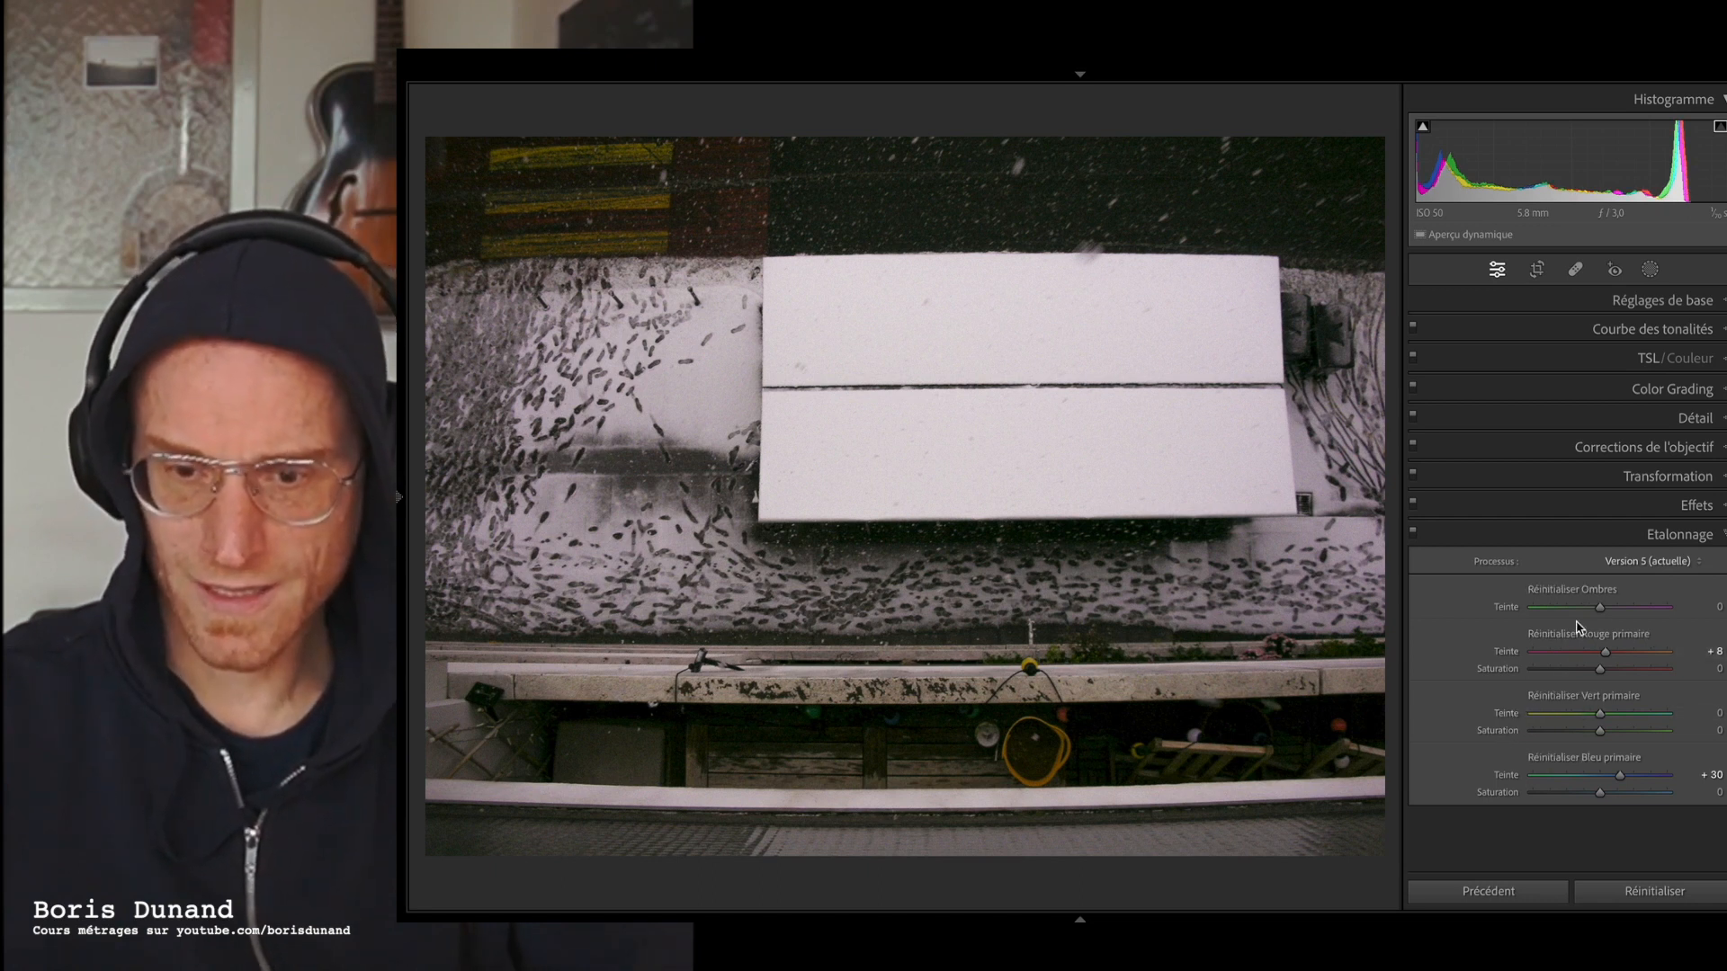
key(alt)
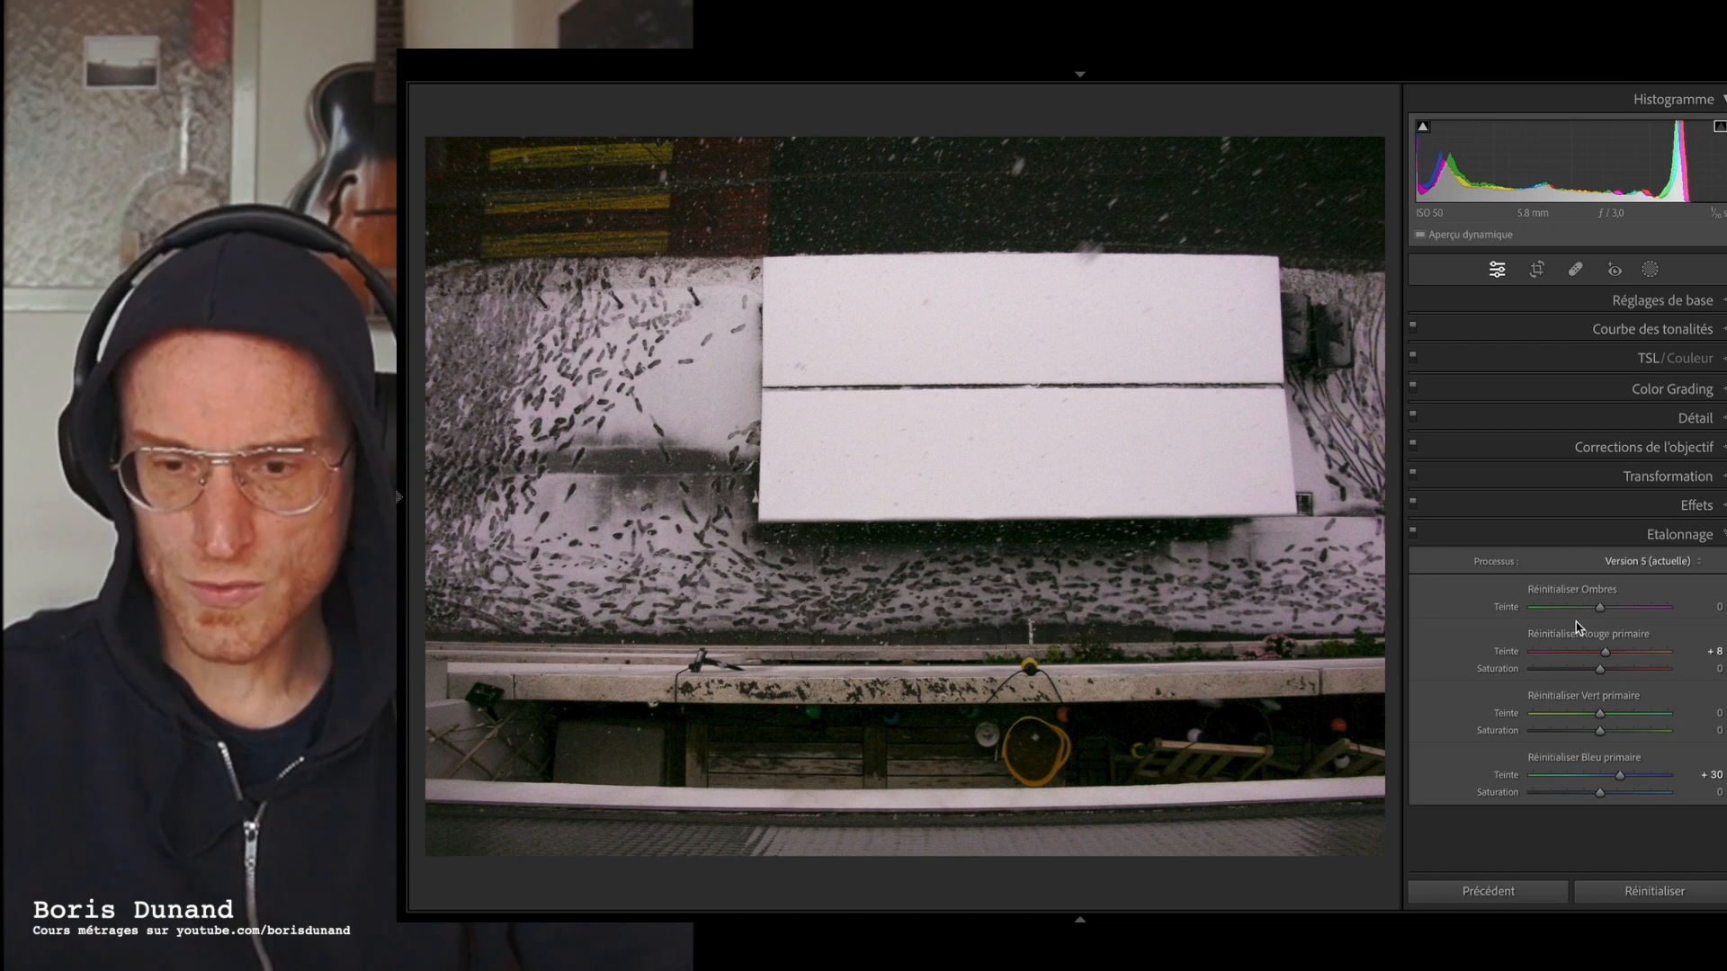
alt+click(1587, 634)
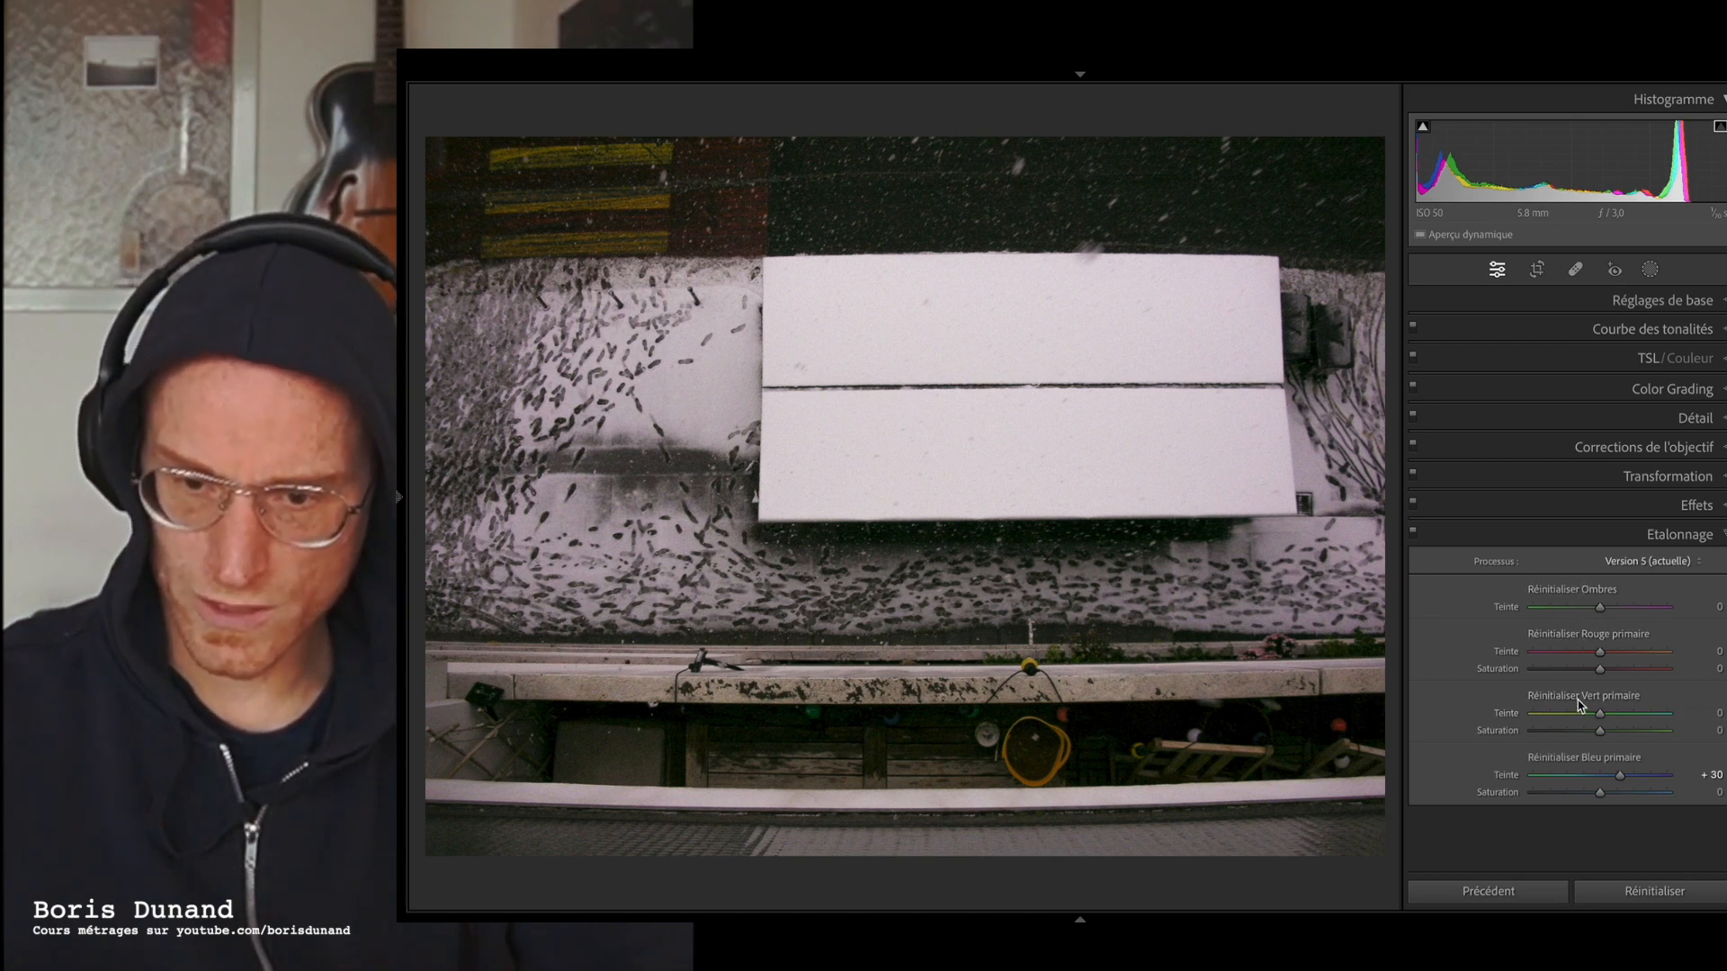
alt+click(1568, 758)
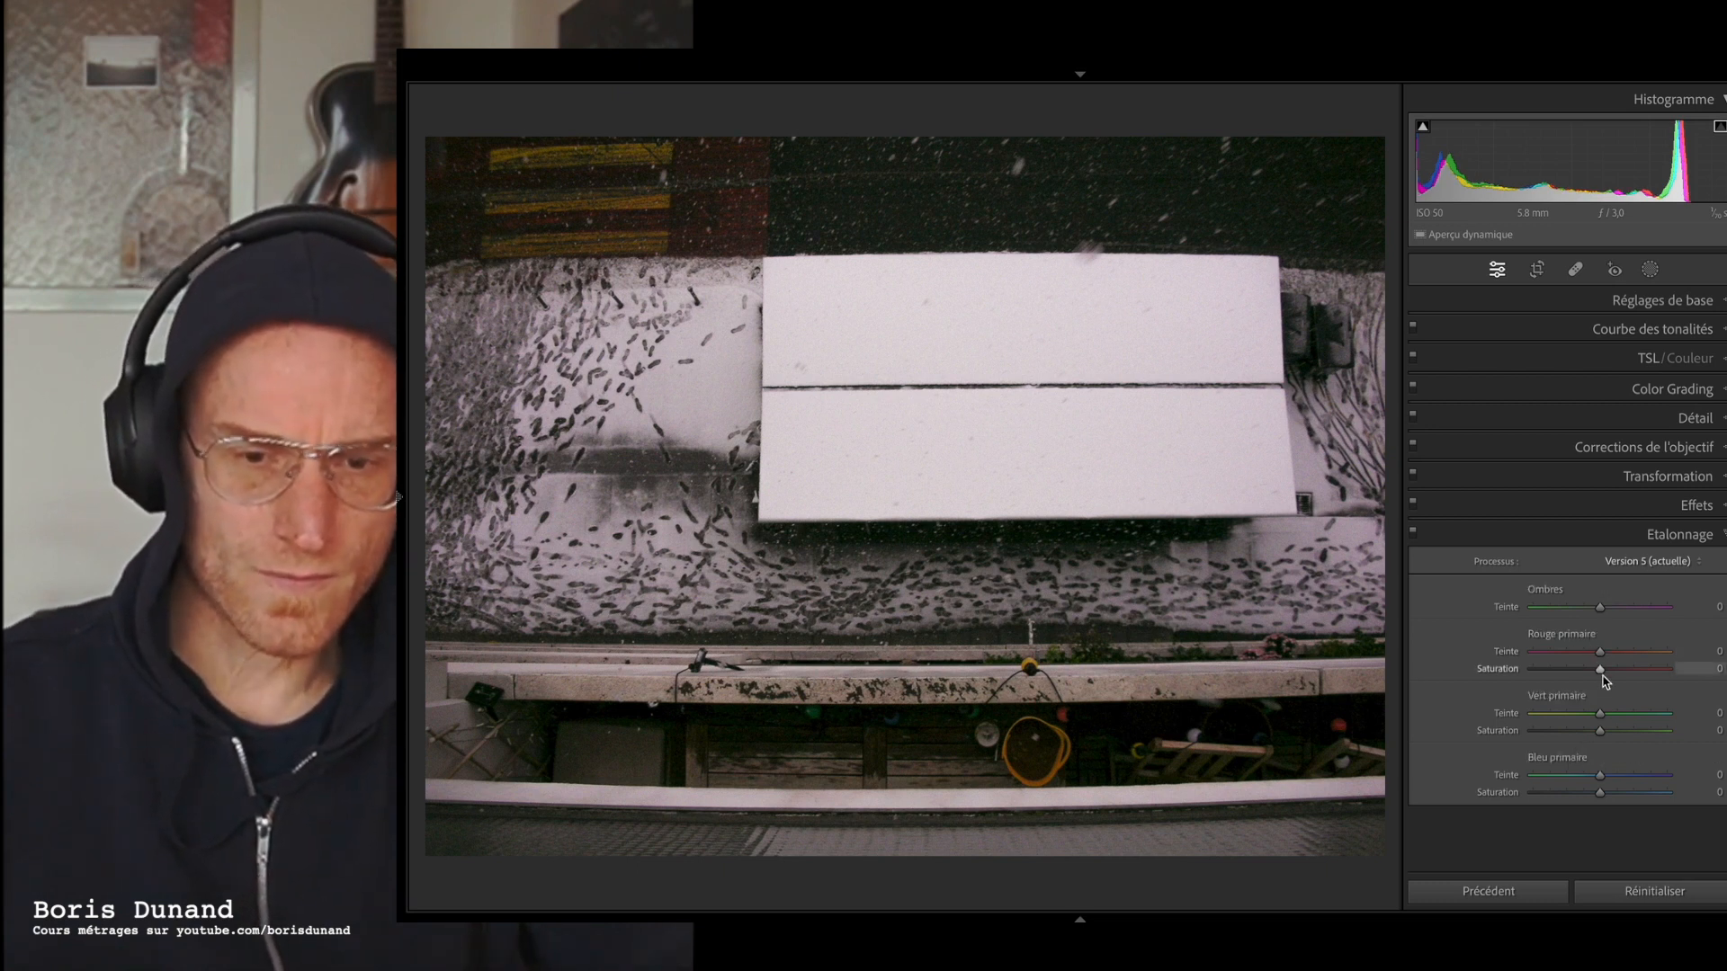
- Refine the white balance to Température +3 and Teinte +8, with Hautes lumières at +48 and Noirs at +16
click(1610, 297)
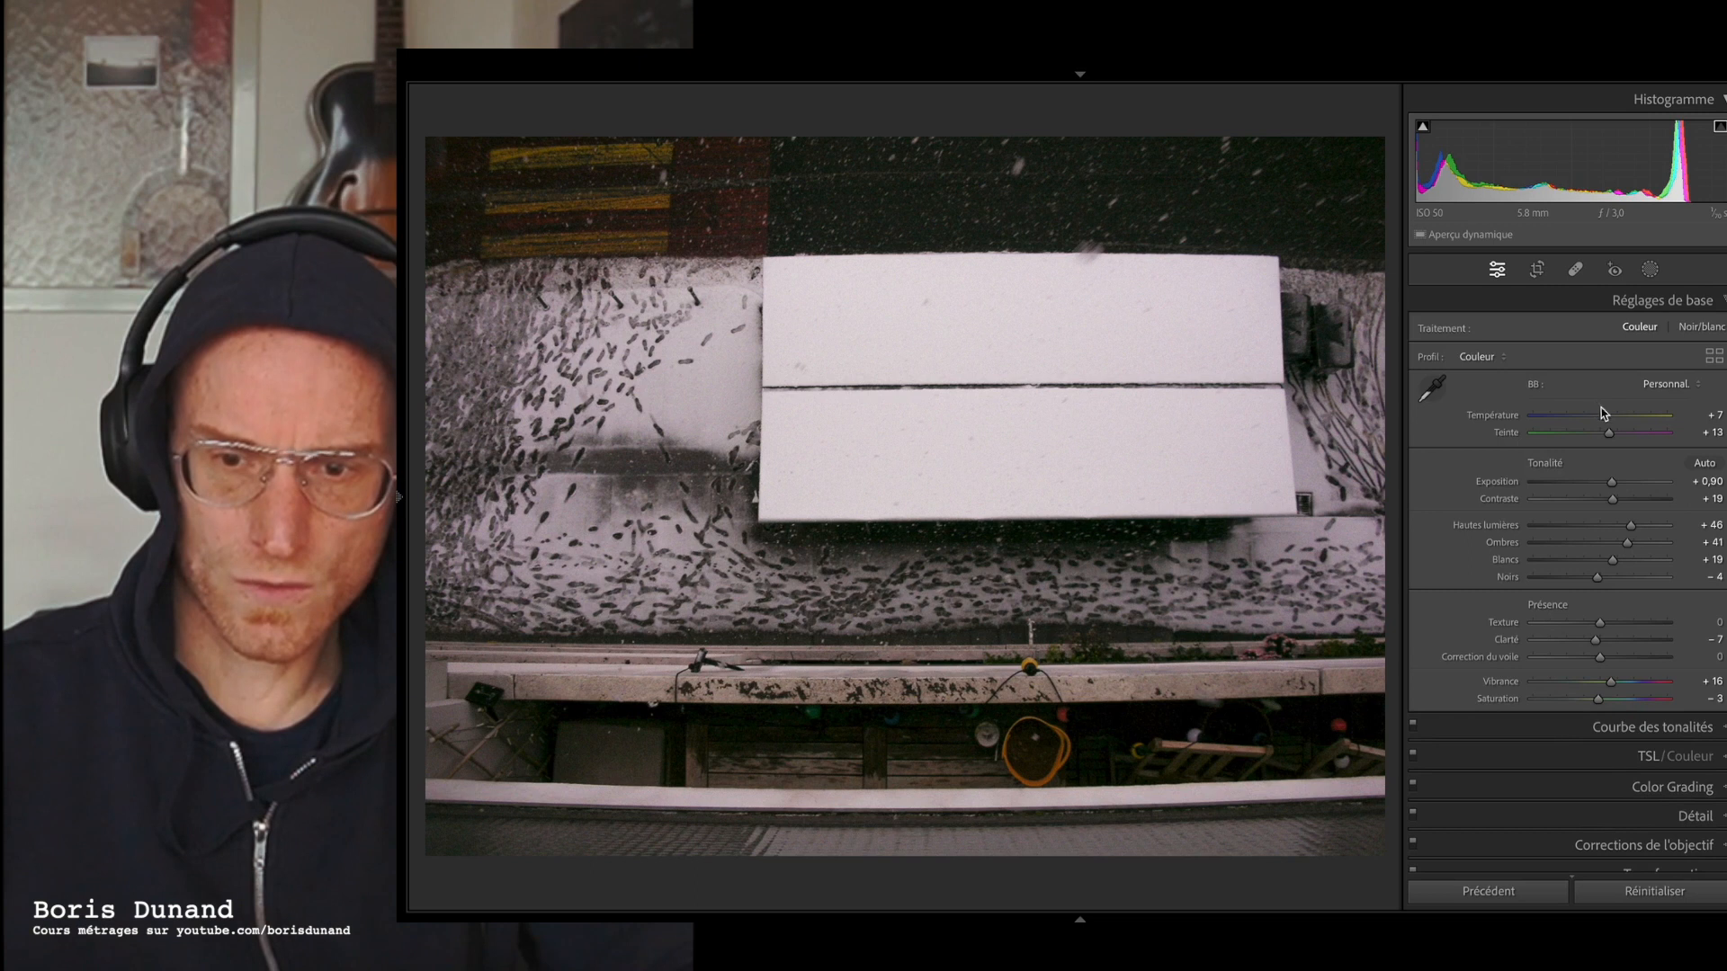
drag(1607, 418, 1606, 433)
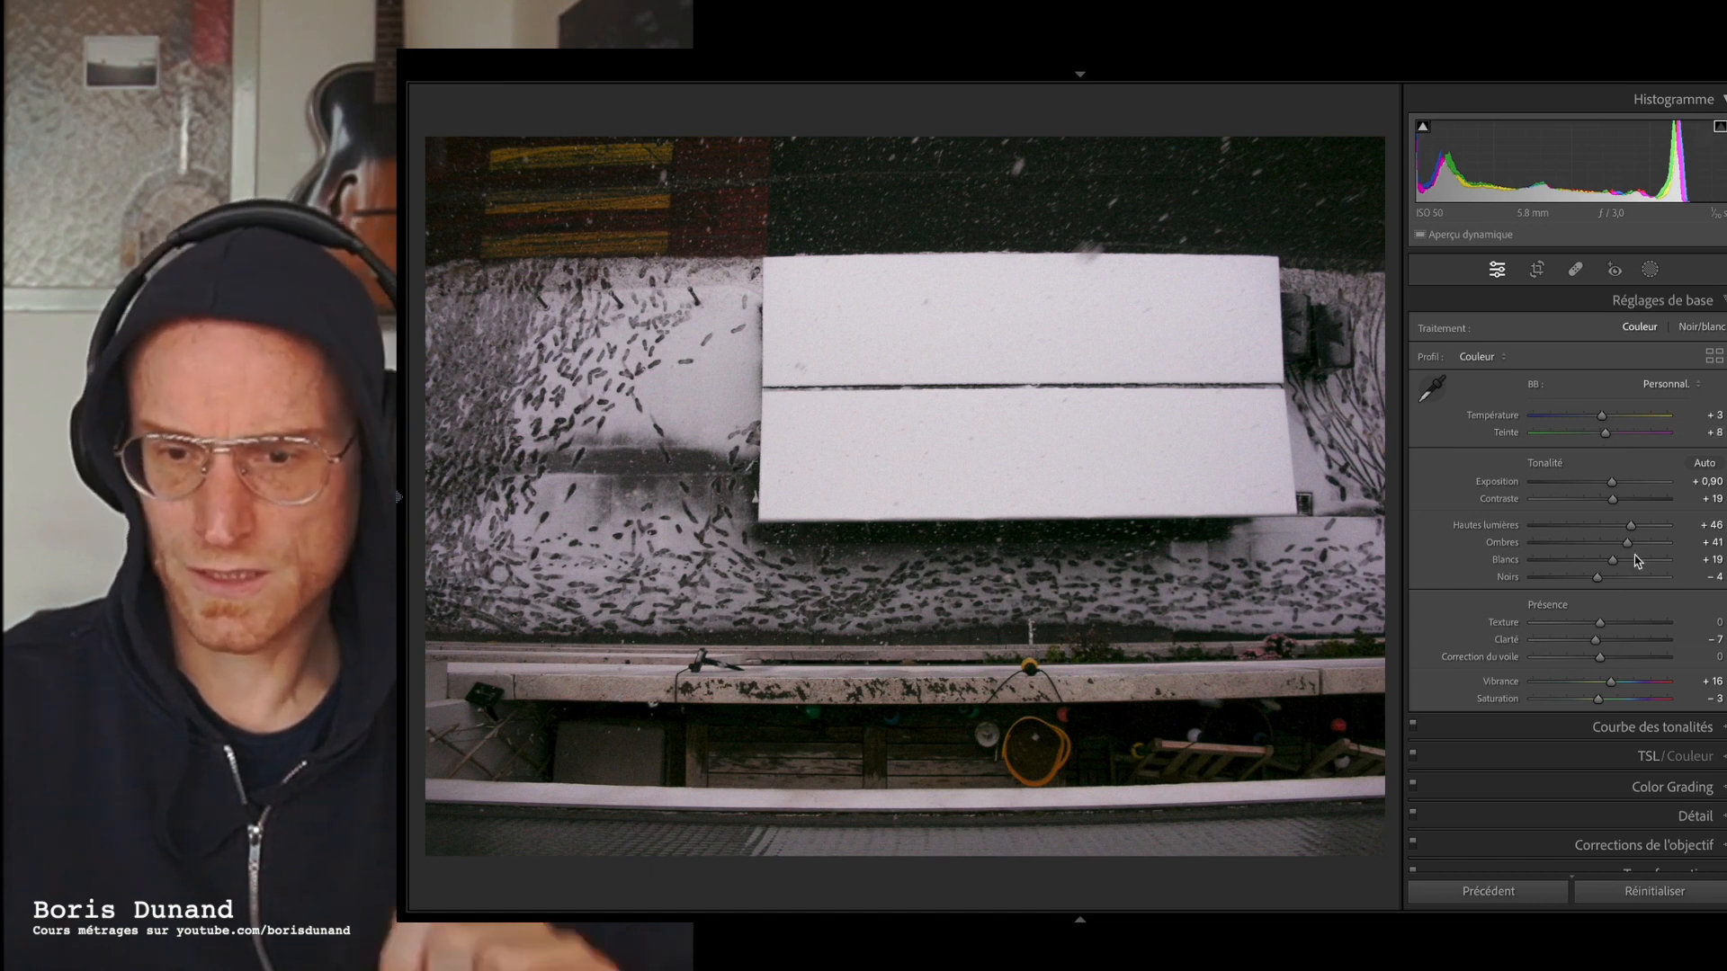
drag(1631, 529, 1617, 592)
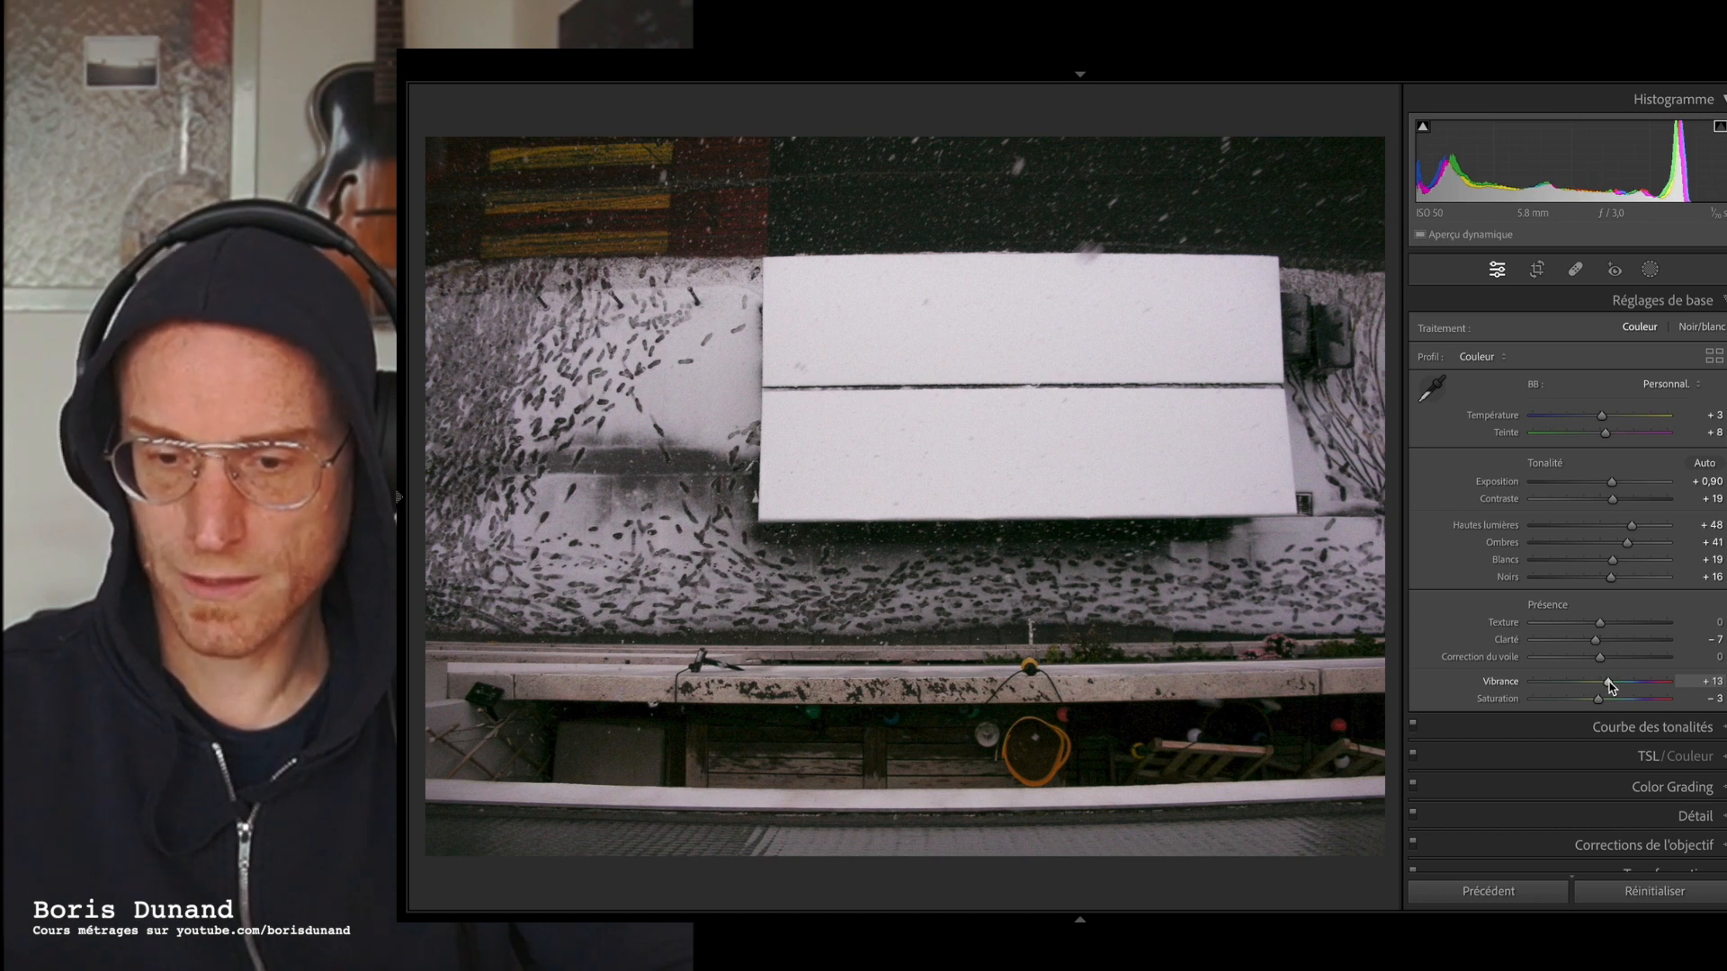
- Test Vibrance and Saturation at −100 each, and settle on Vibrance +14 and Saturation −3
drag(1611, 686, 1612, 687)
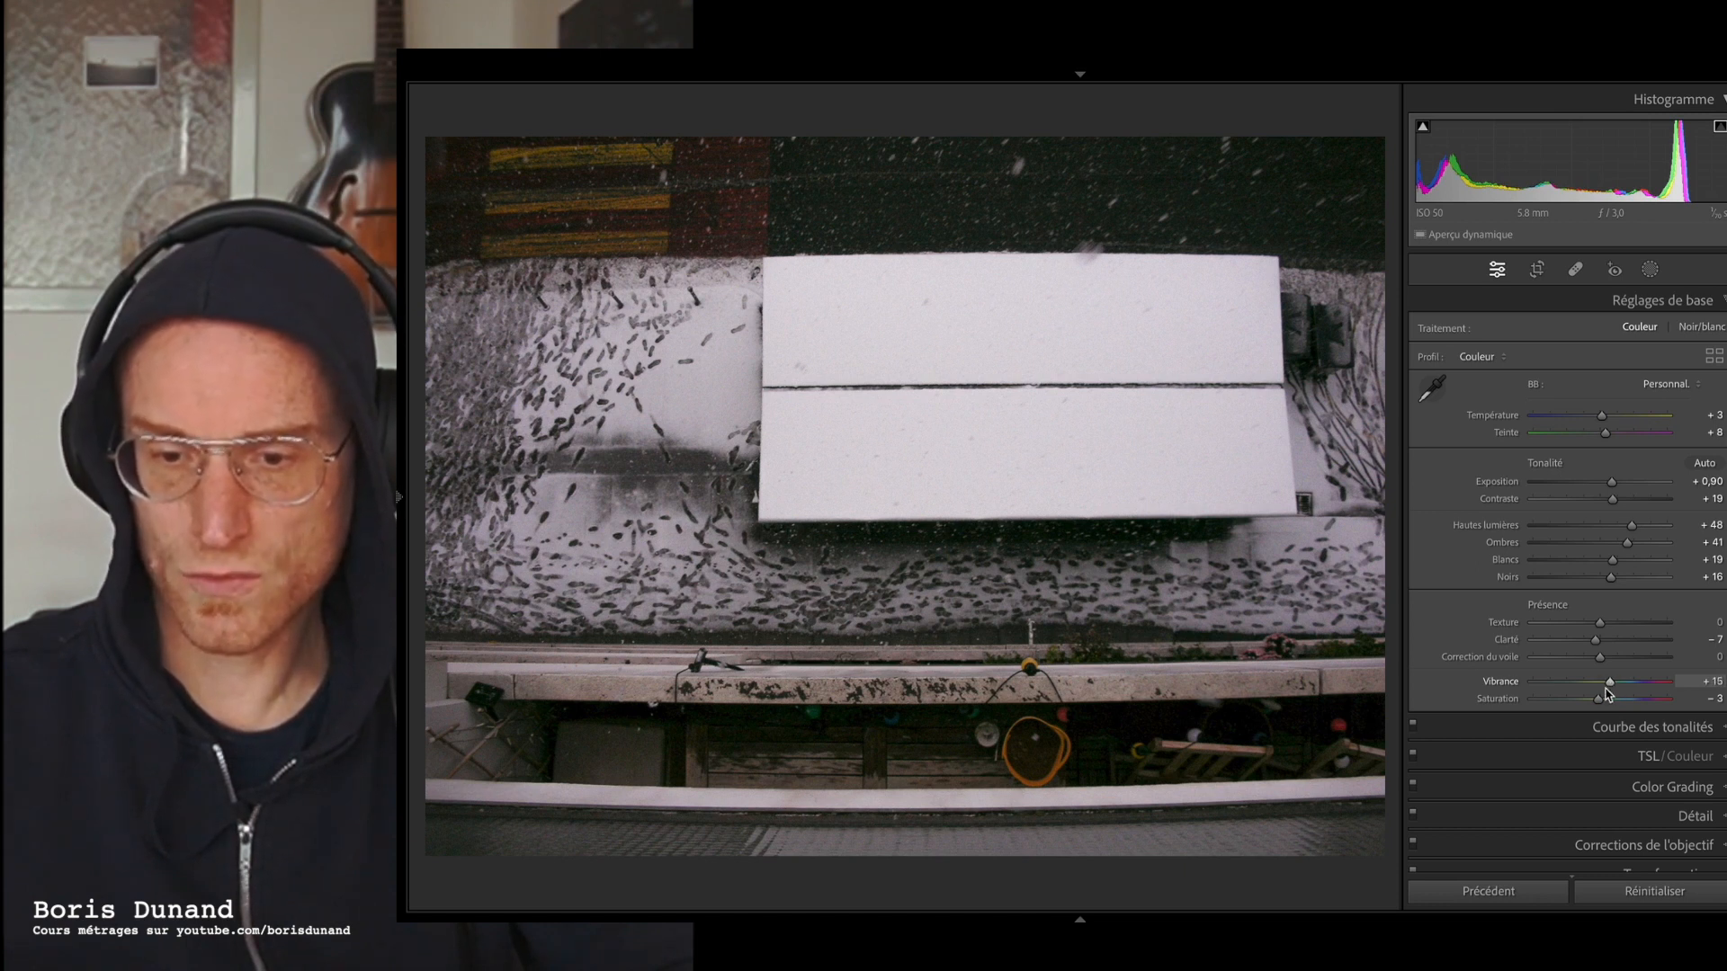
drag(1603, 704, 1602, 705)
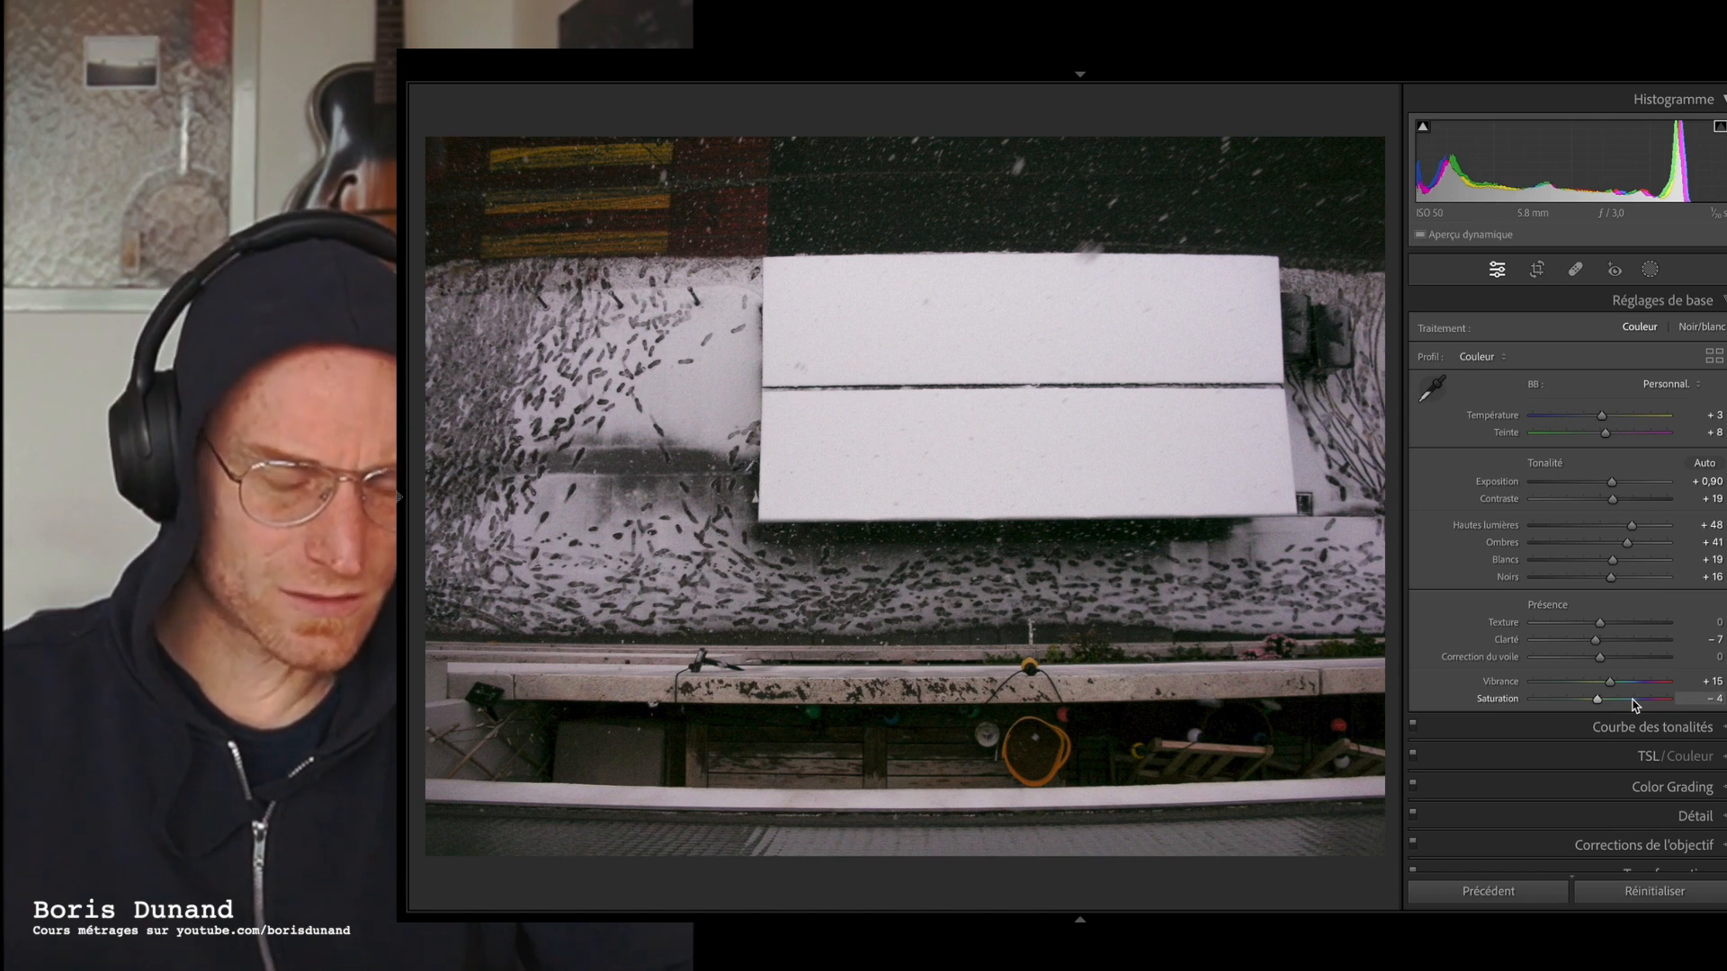
drag(1613, 688, 1468, 700)
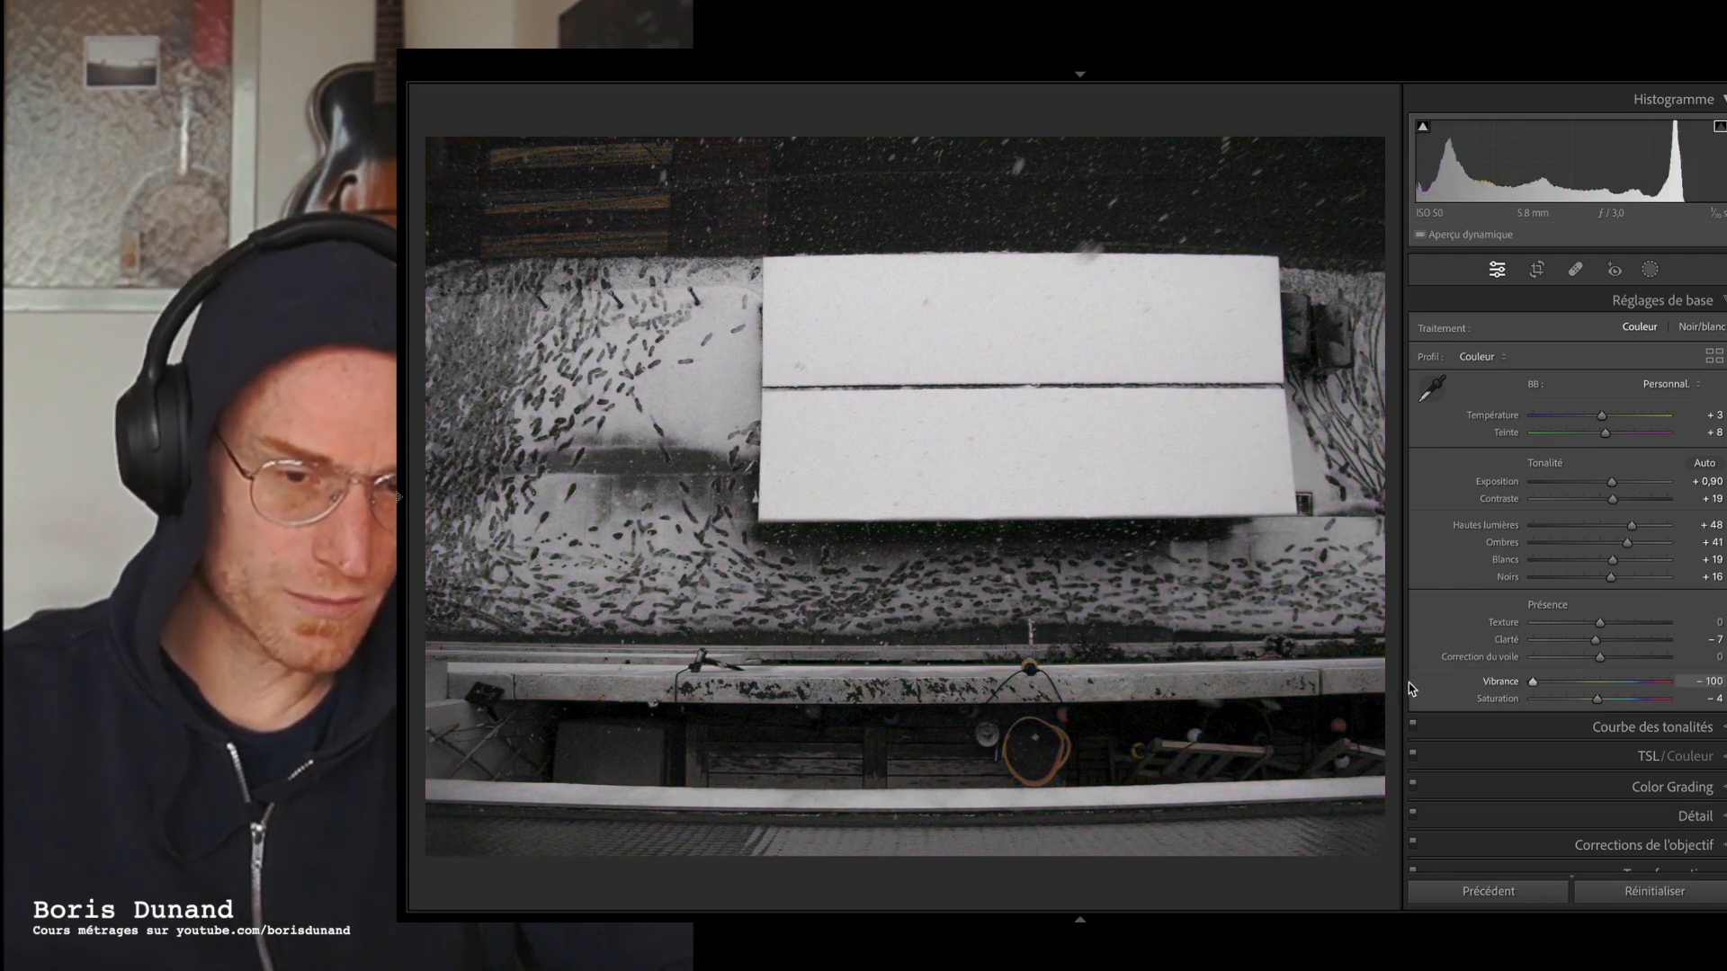
drag(1411, 690, 1570, 708)
drag(1574, 708, 1385, 702)
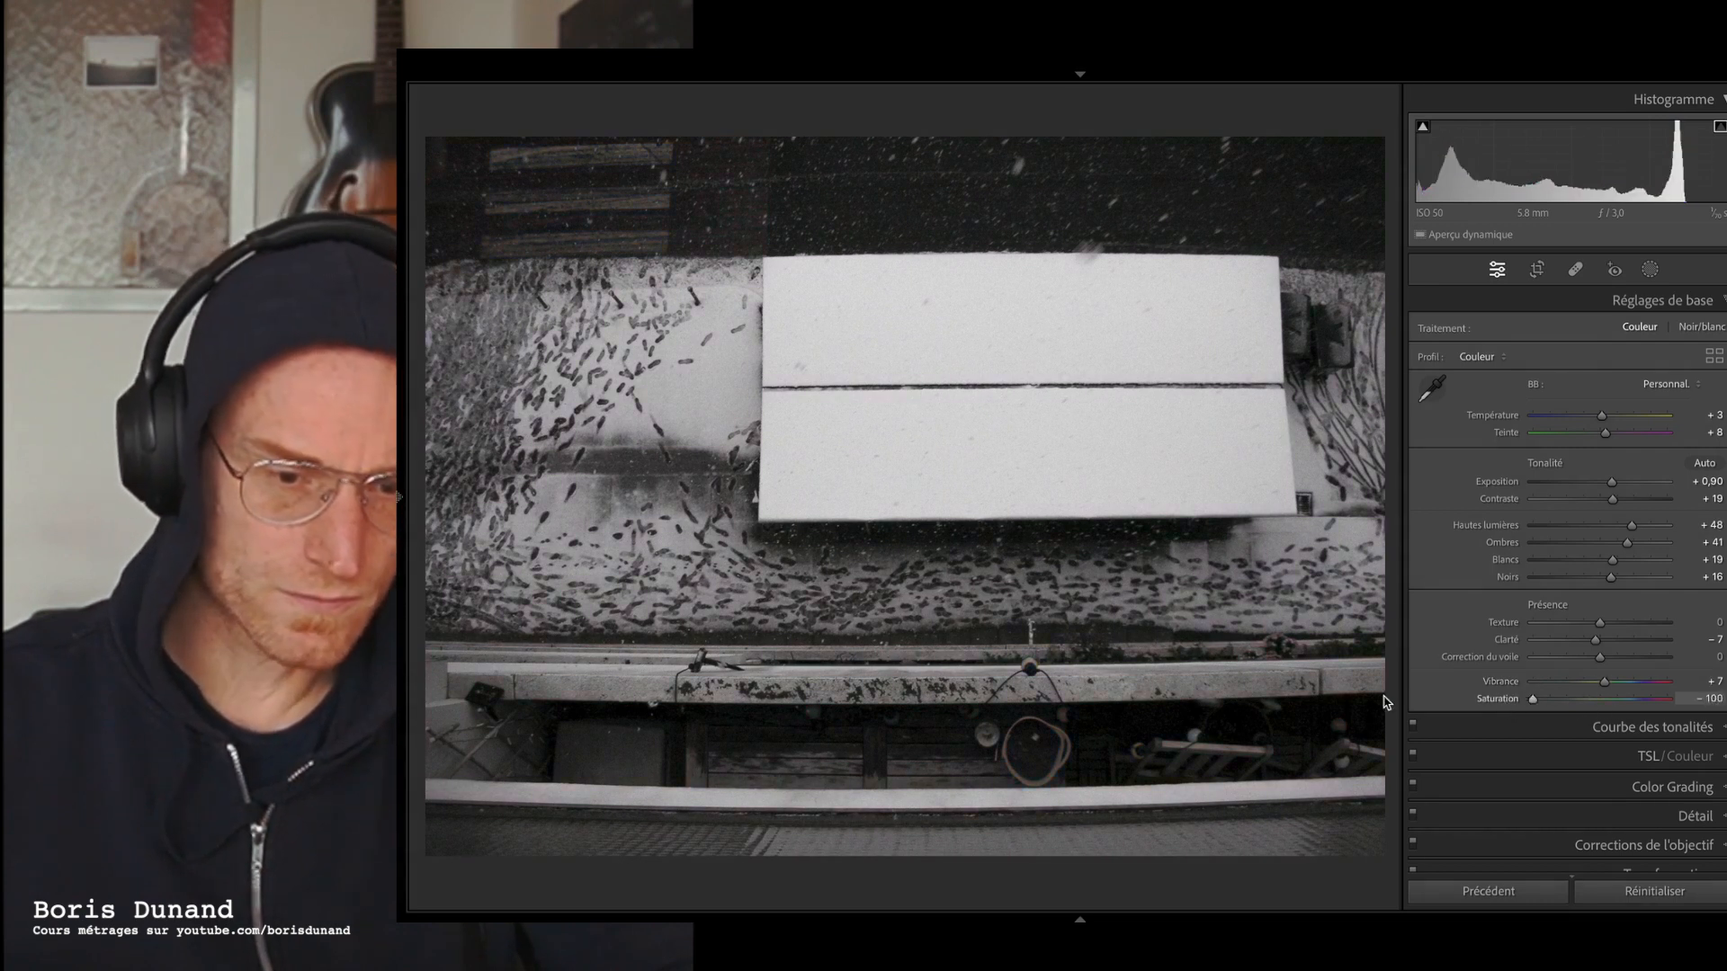
double_click(1506, 699)
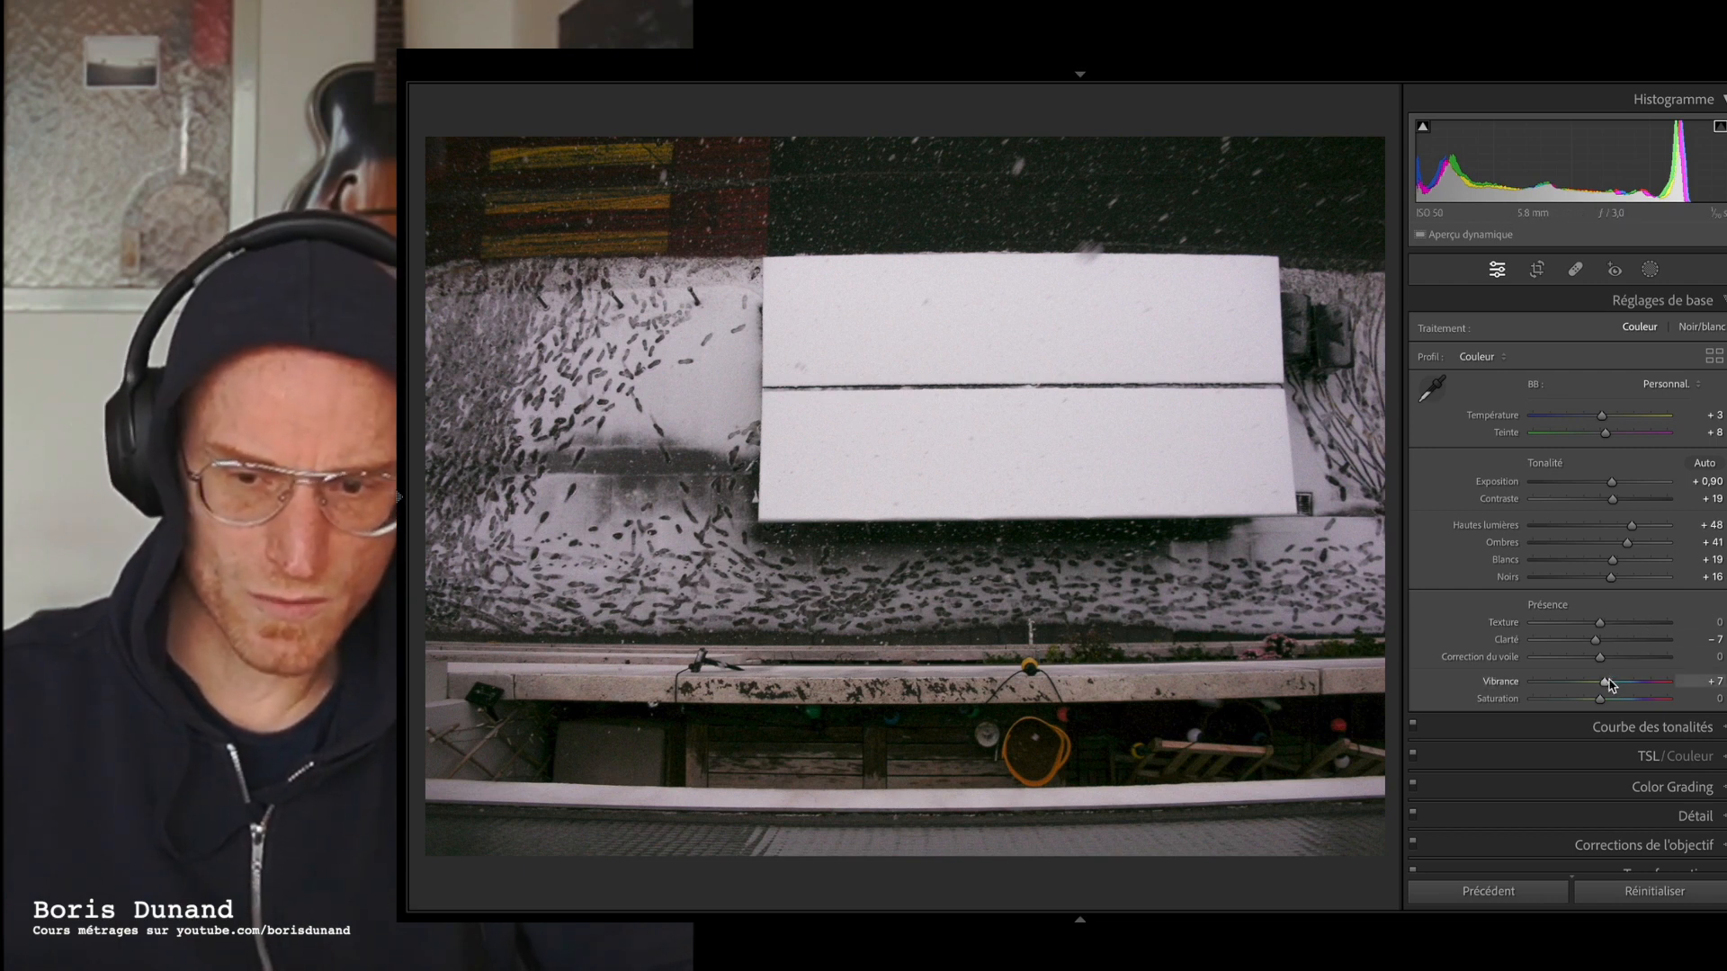
drag(1609, 686, 1613, 688)
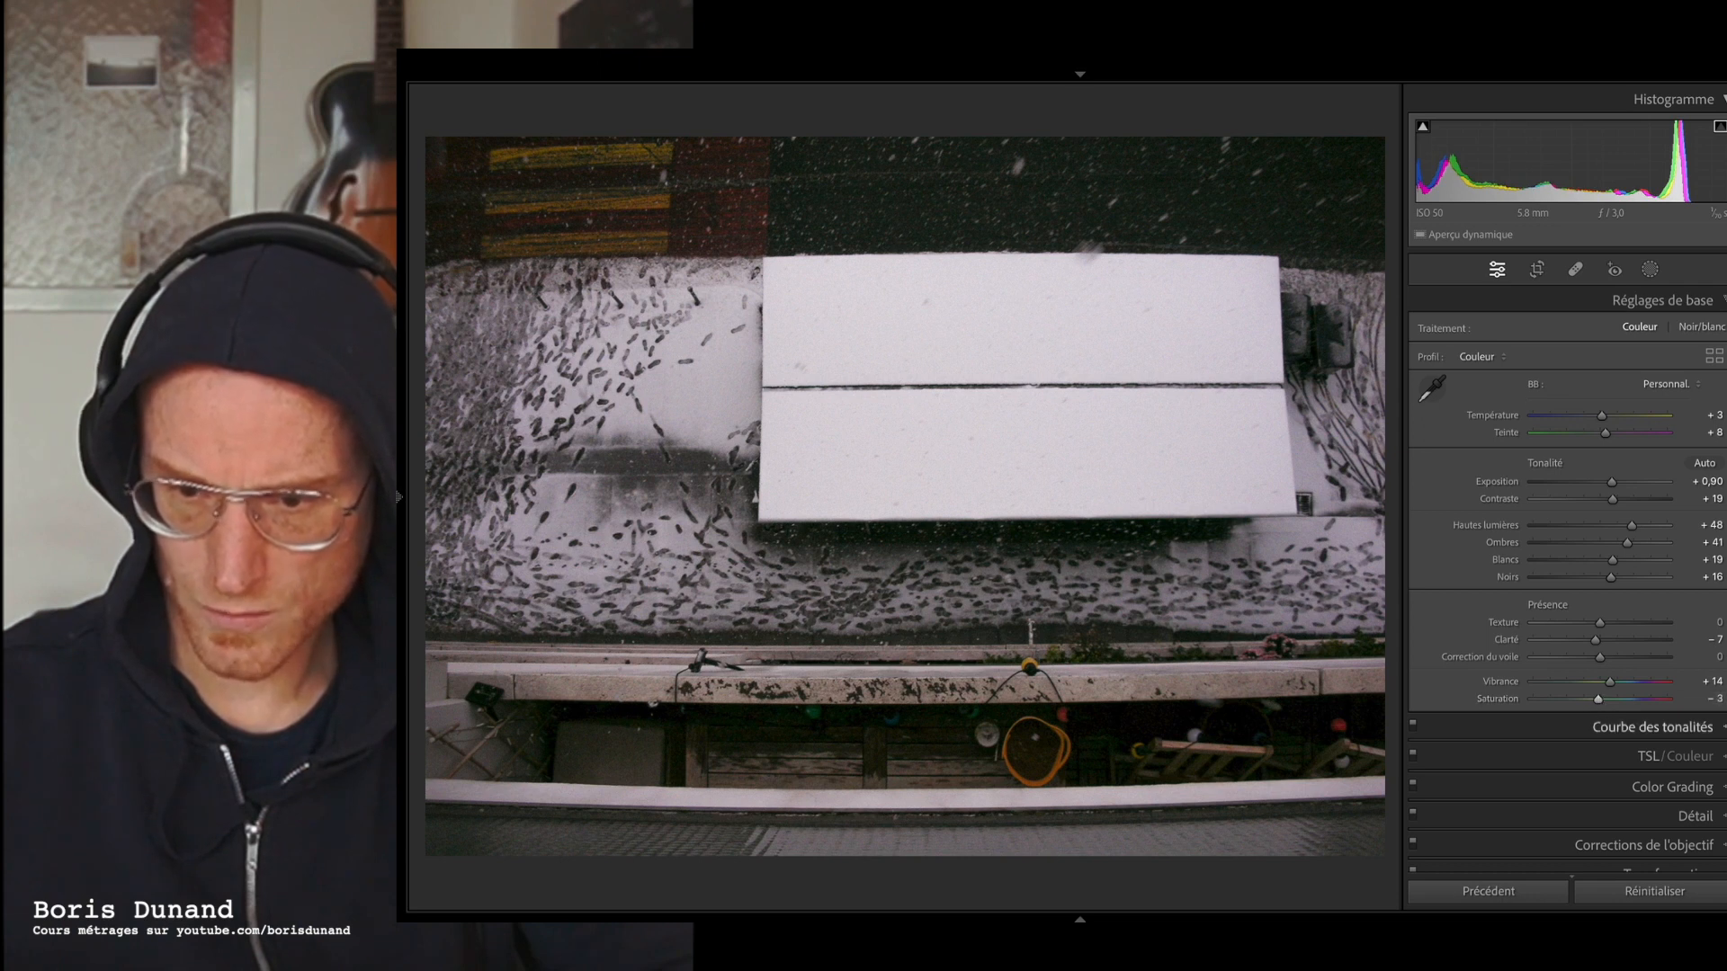
- Set Tons sombres to +24 in the parametric tone curve and open the TSL hue adjustments
click(1610, 726)
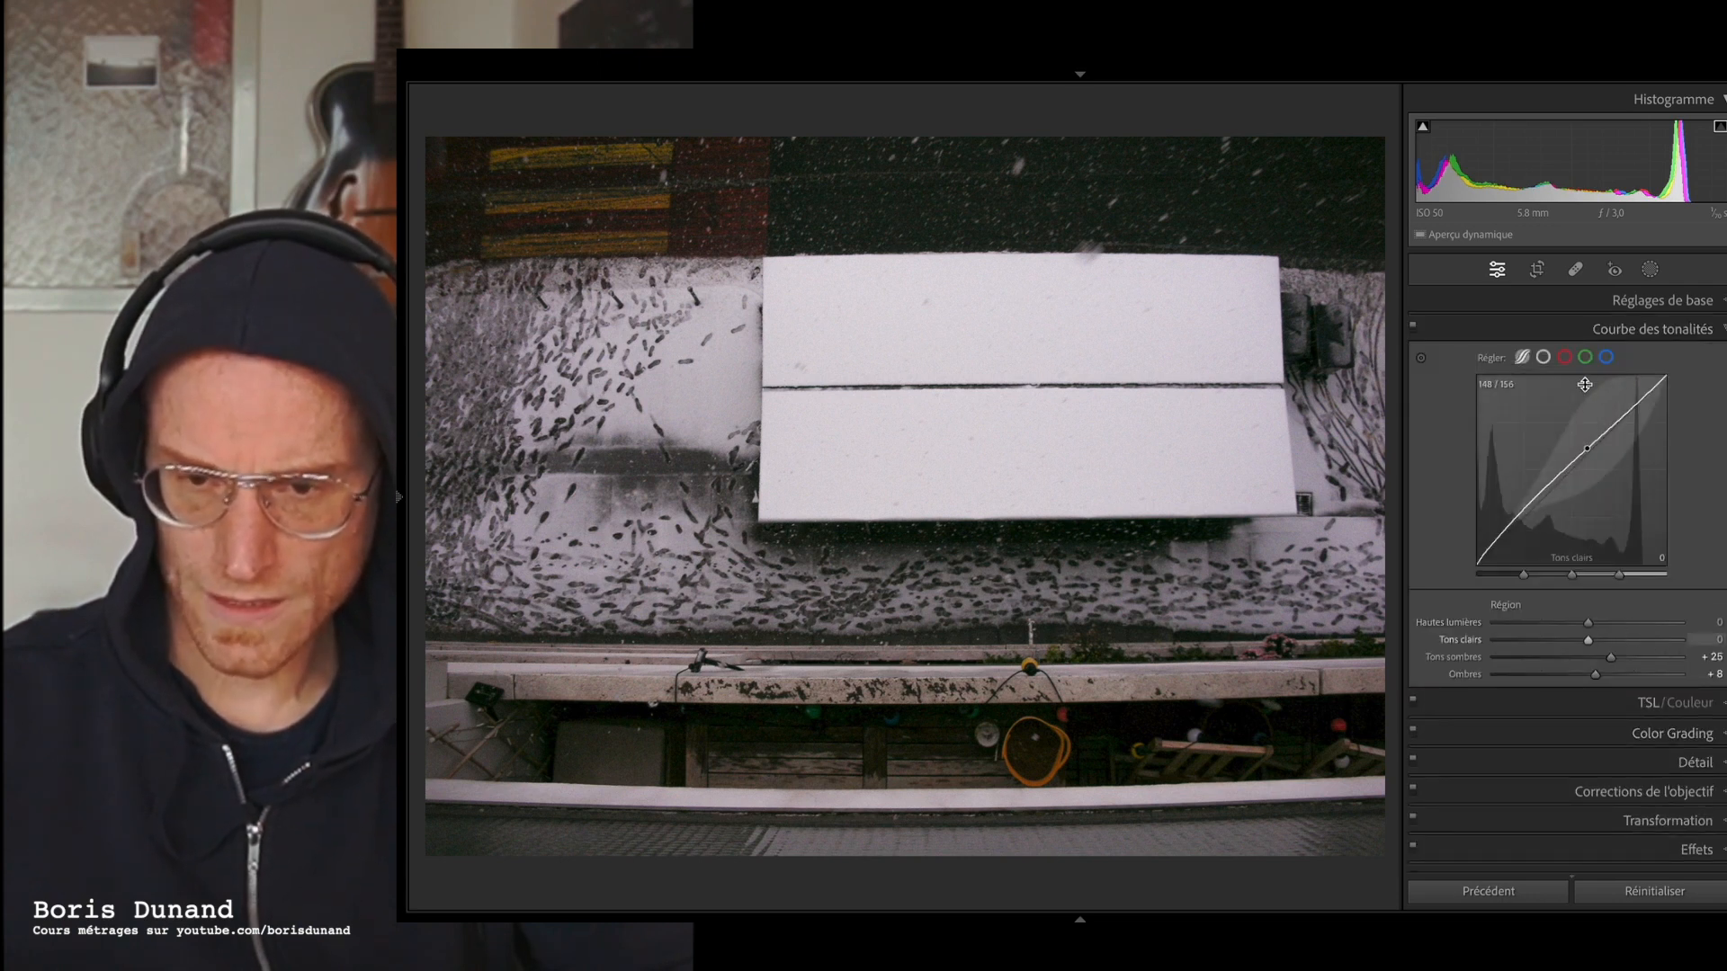
click(1543, 358)
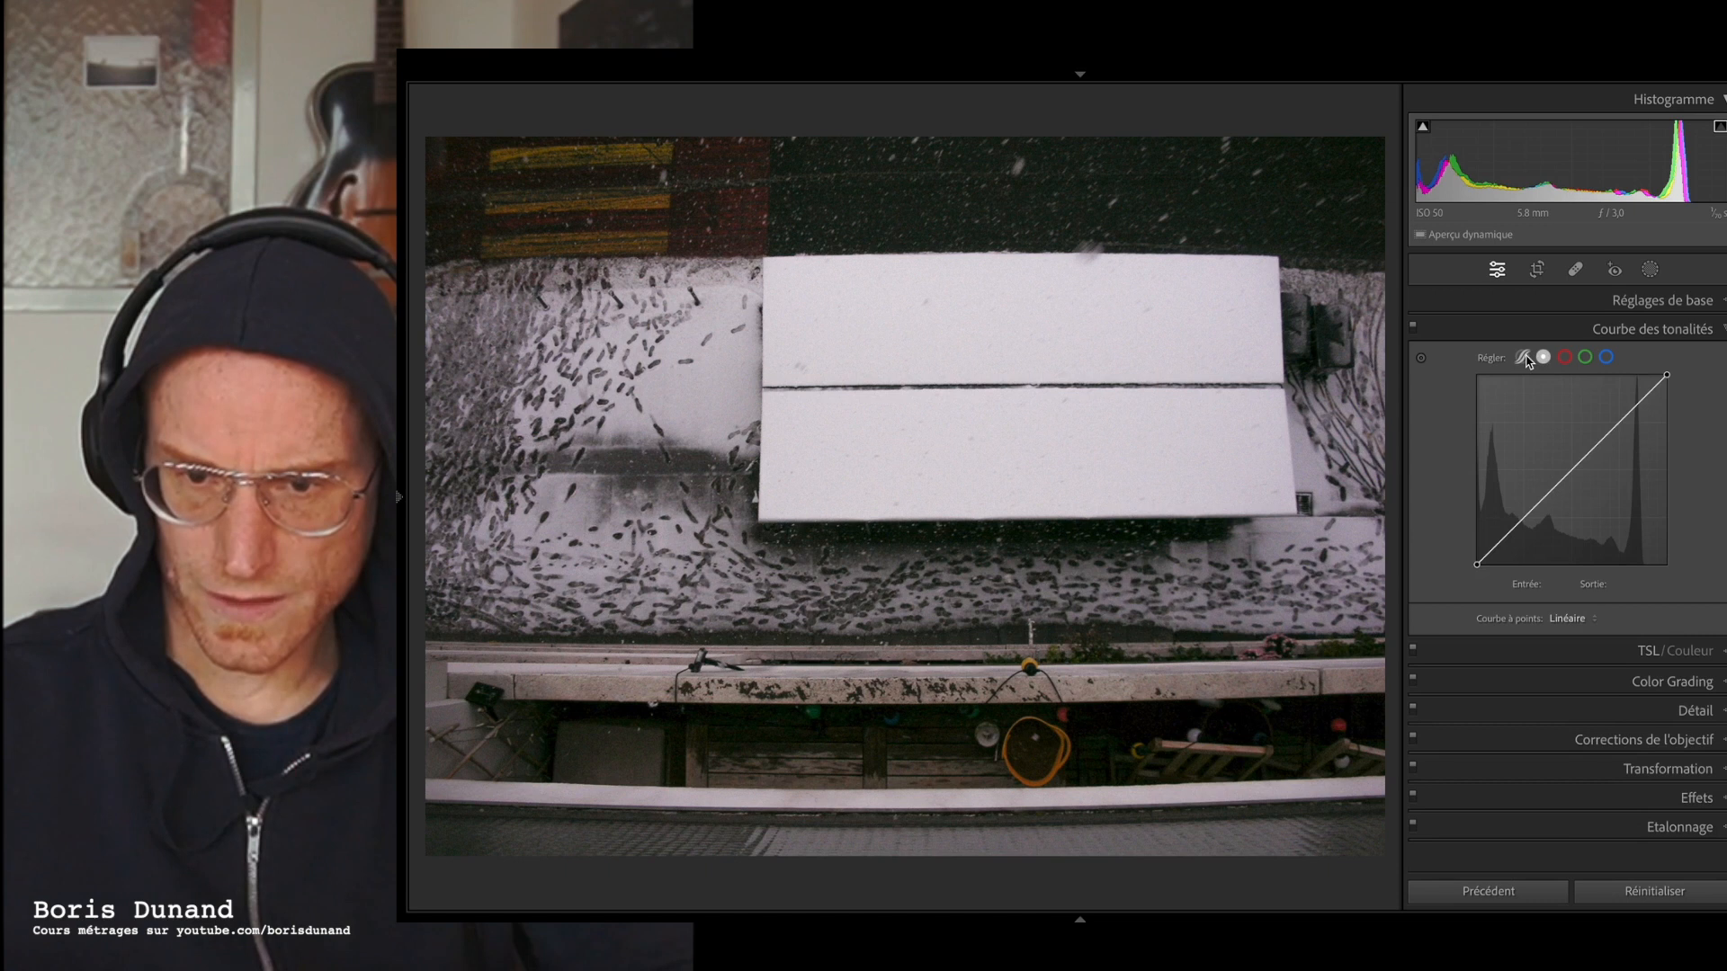
click(1524, 358)
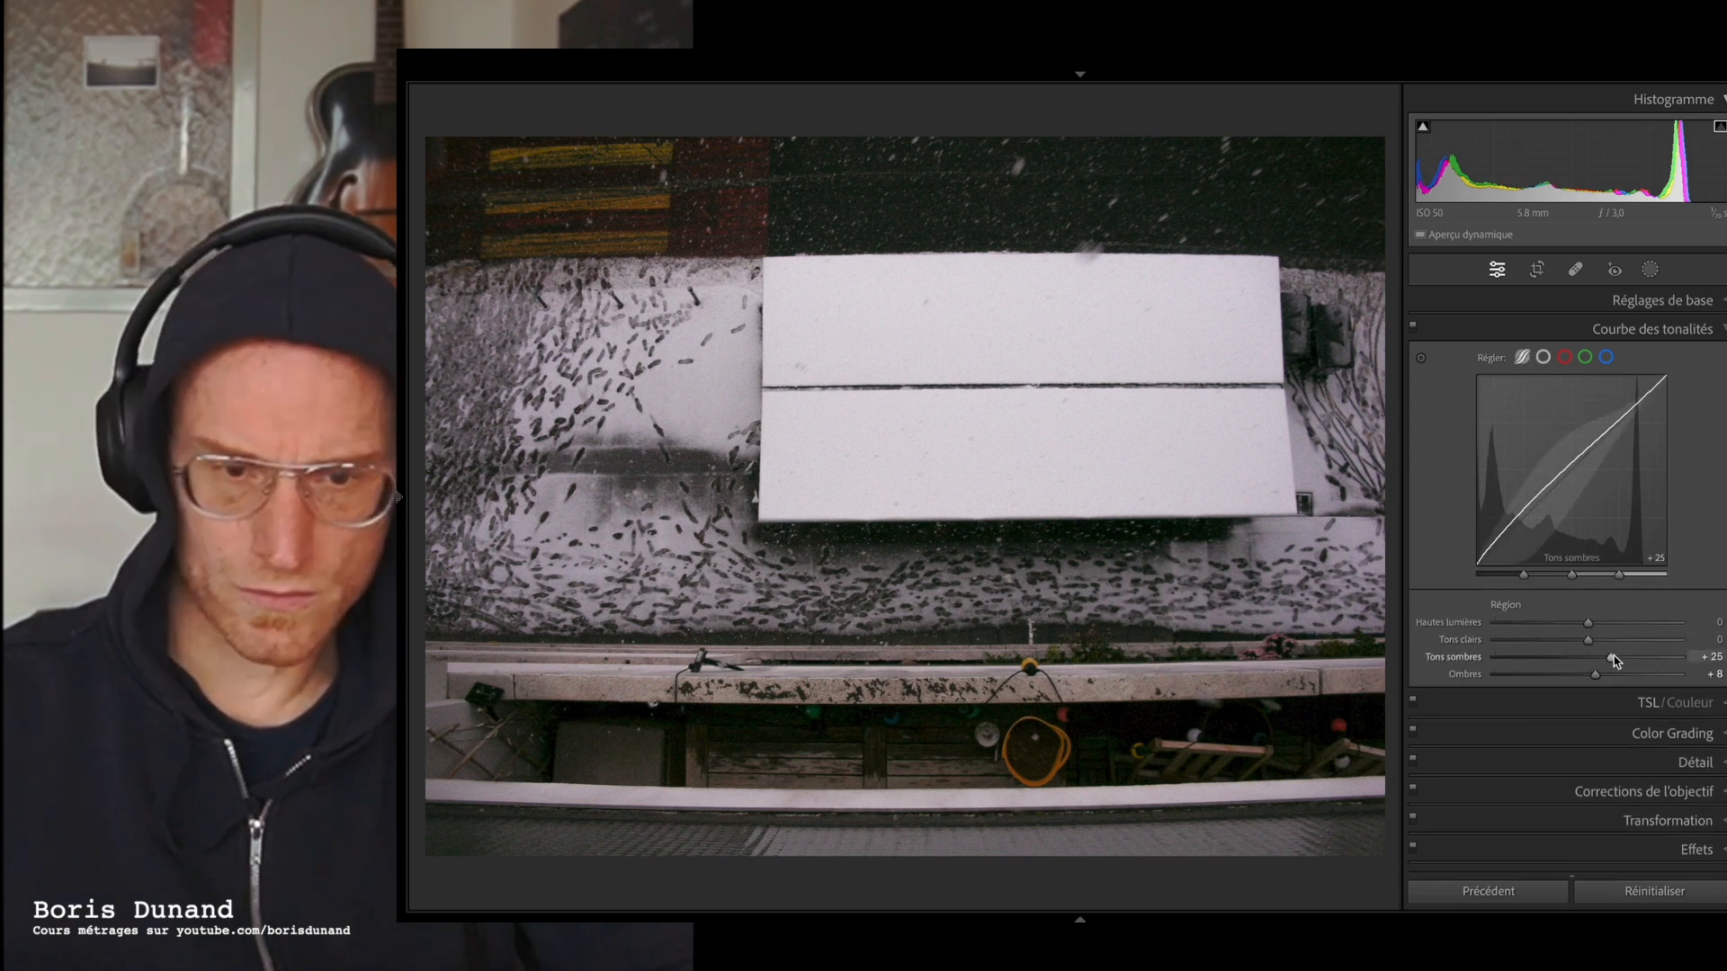
drag(1613, 659, 1616, 662)
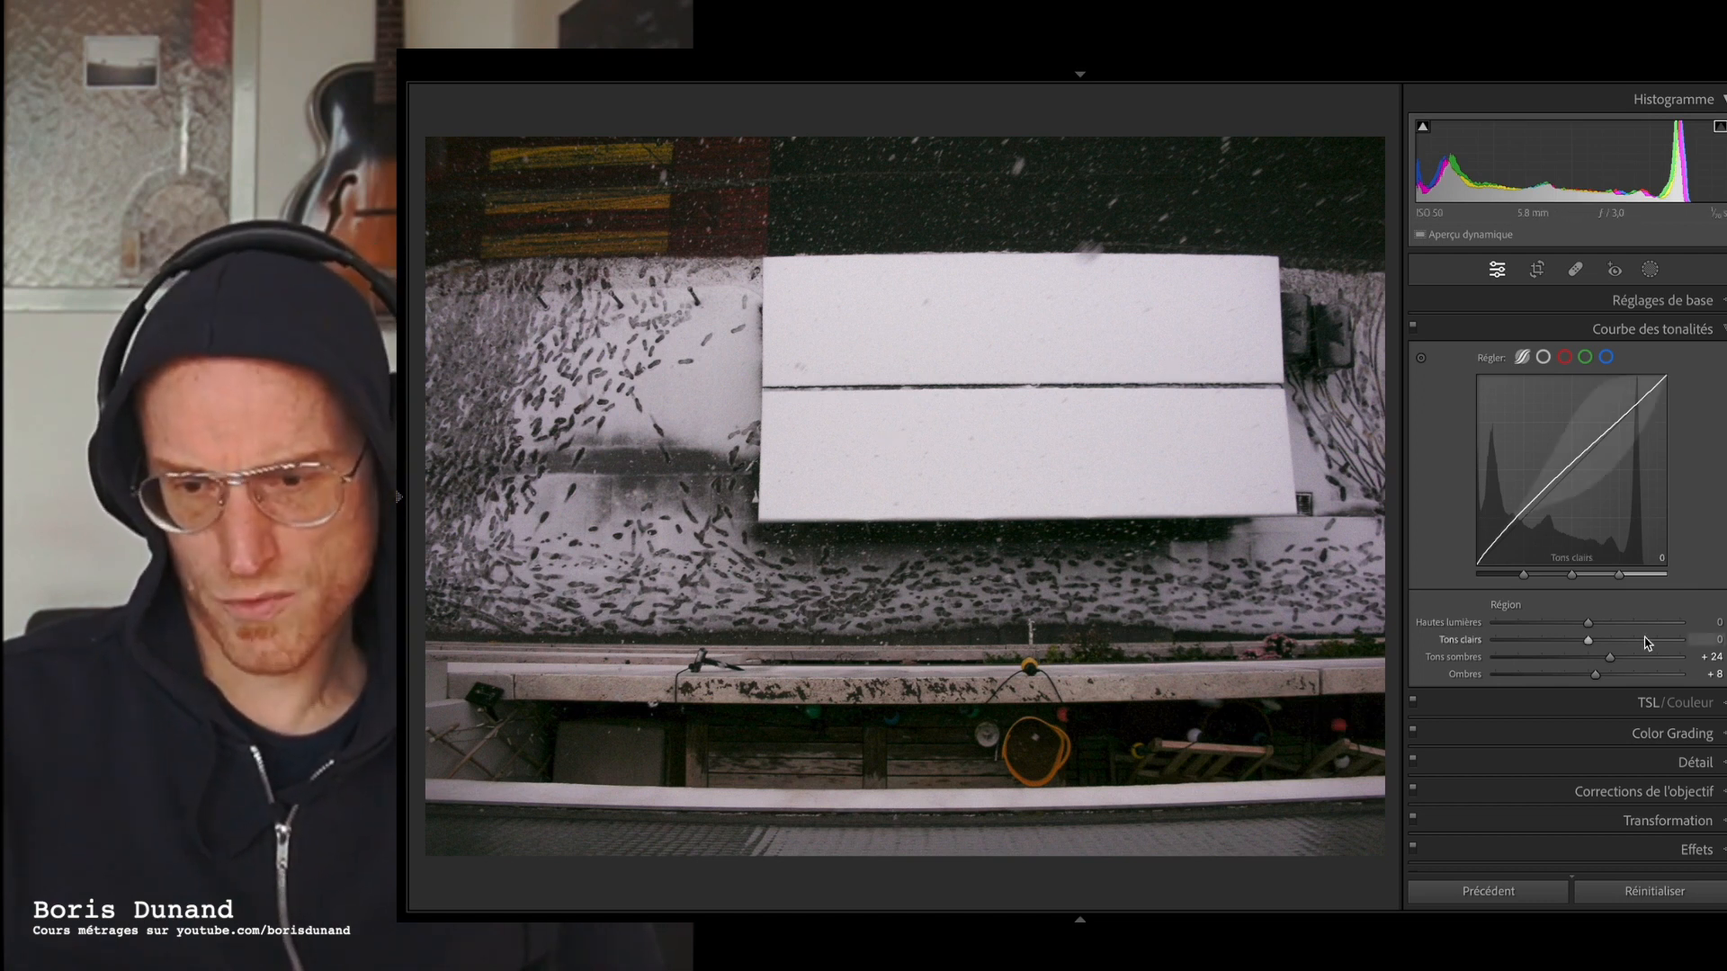
click(1649, 706)
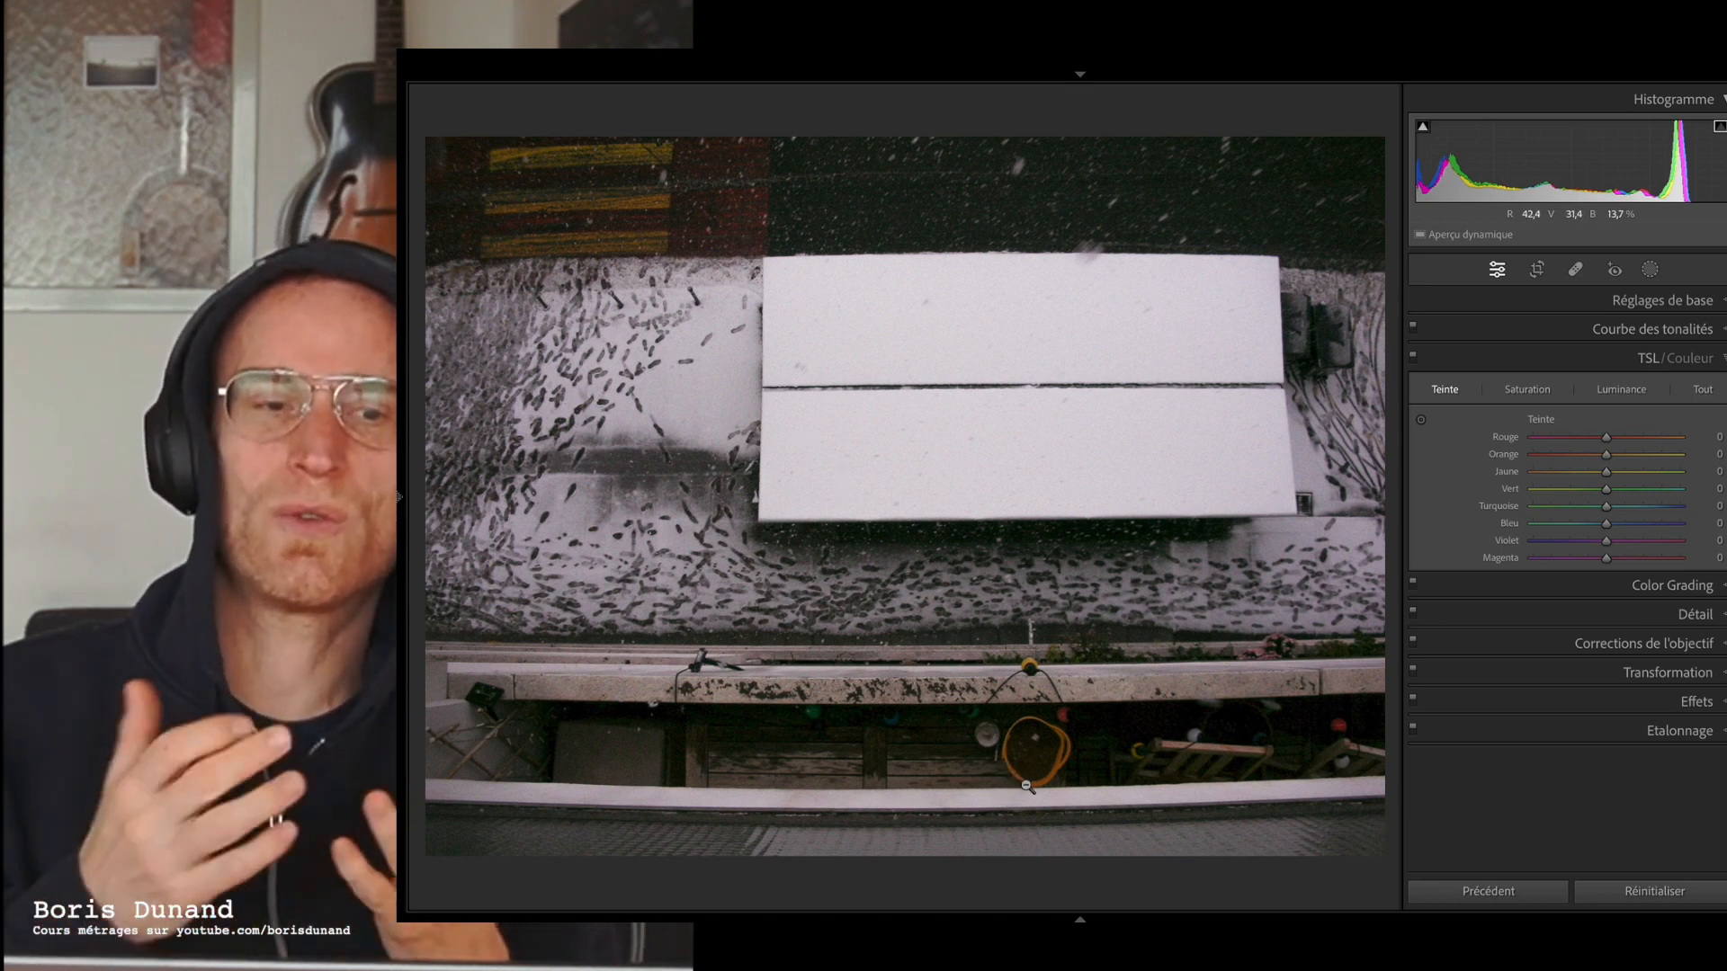
- Brighten the terrace colours with TSL luminance at Rouge +9, Orange +29 and Jaune +14, and compare the photo with and without TSL
click(1624, 390)
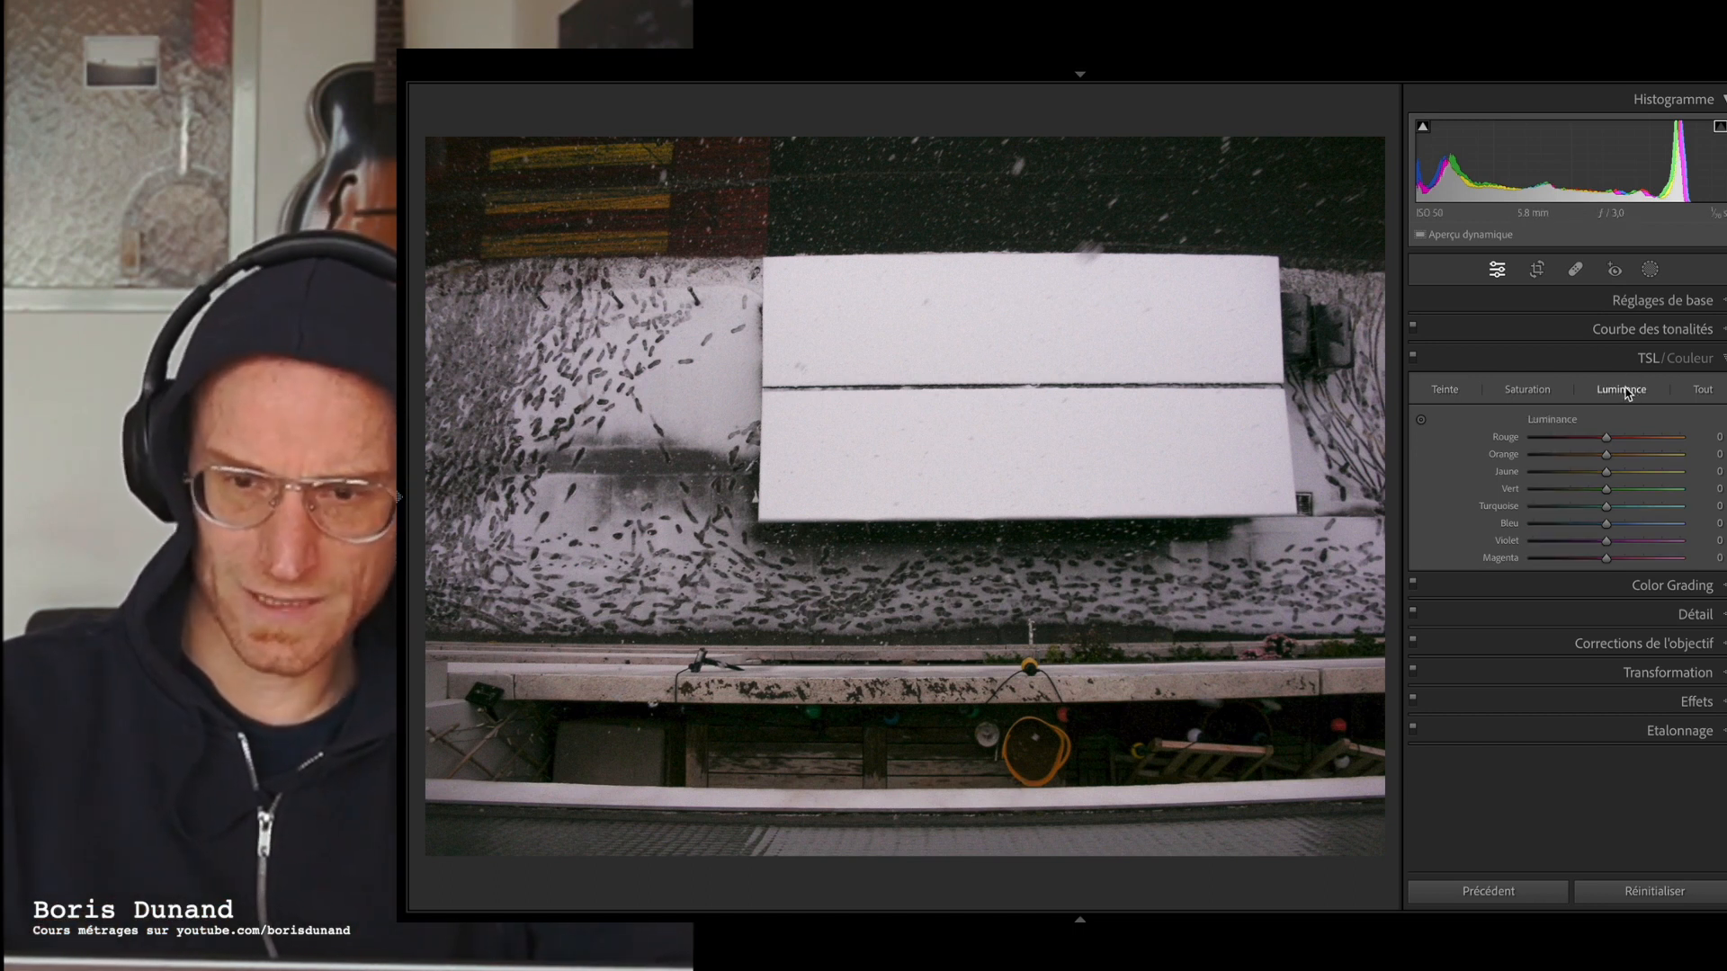
click(1421, 419)
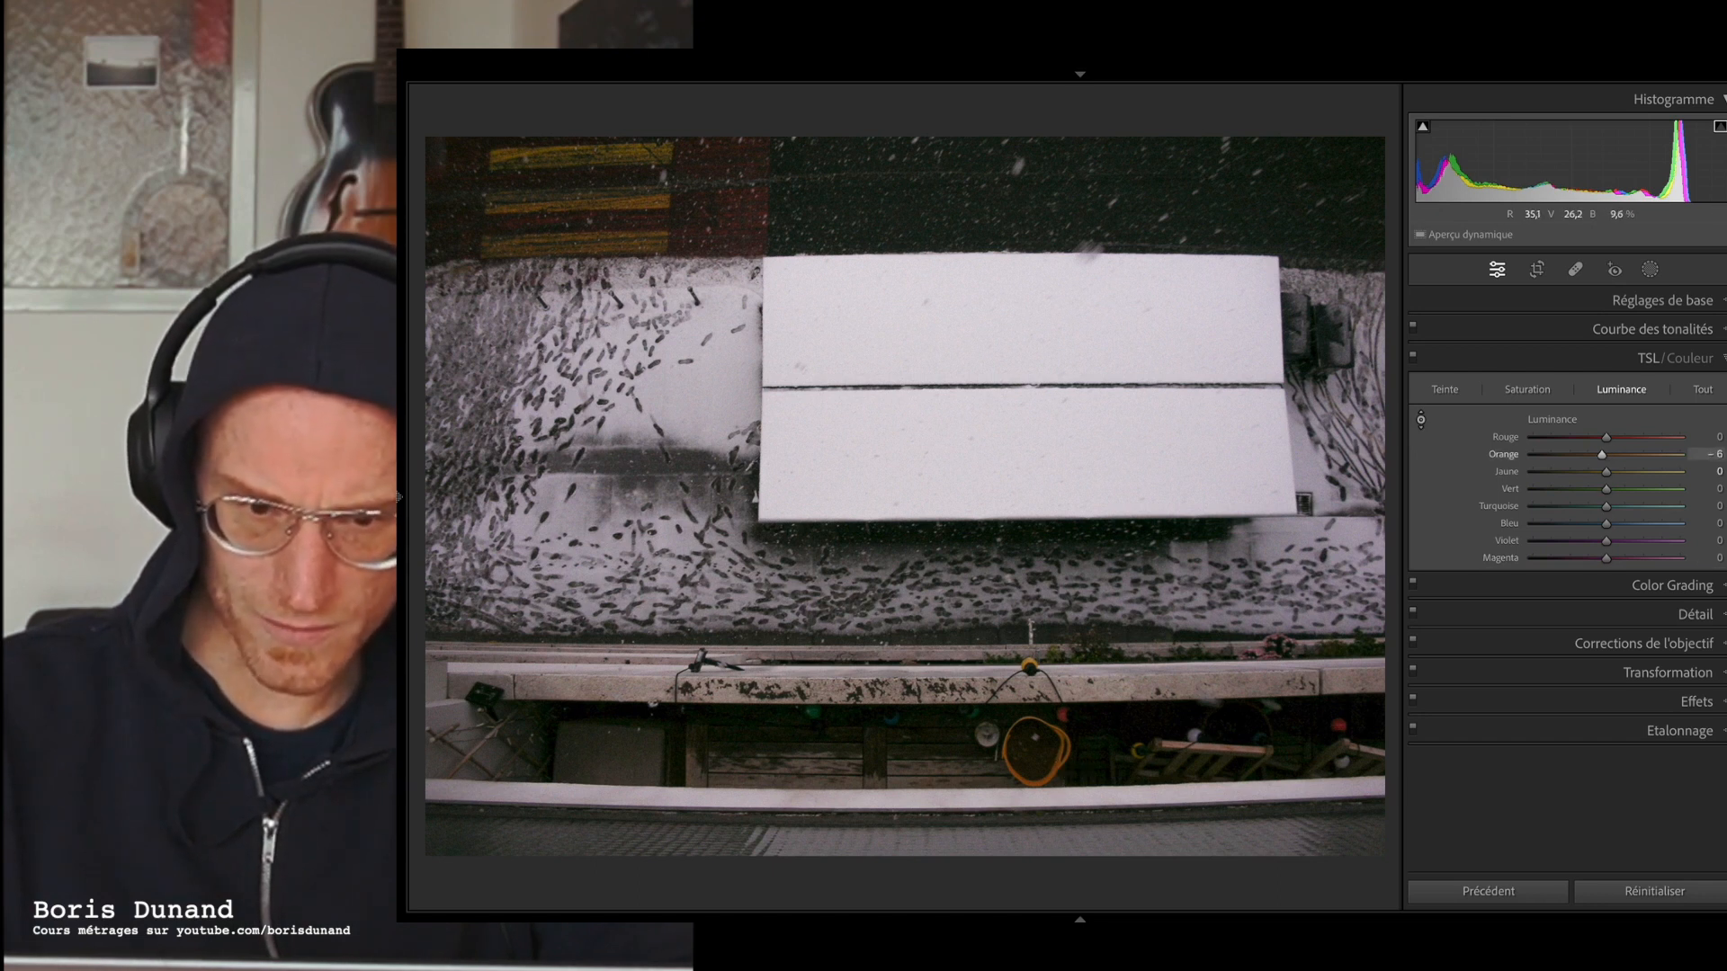
drag(1035, 747, 1034, 602)
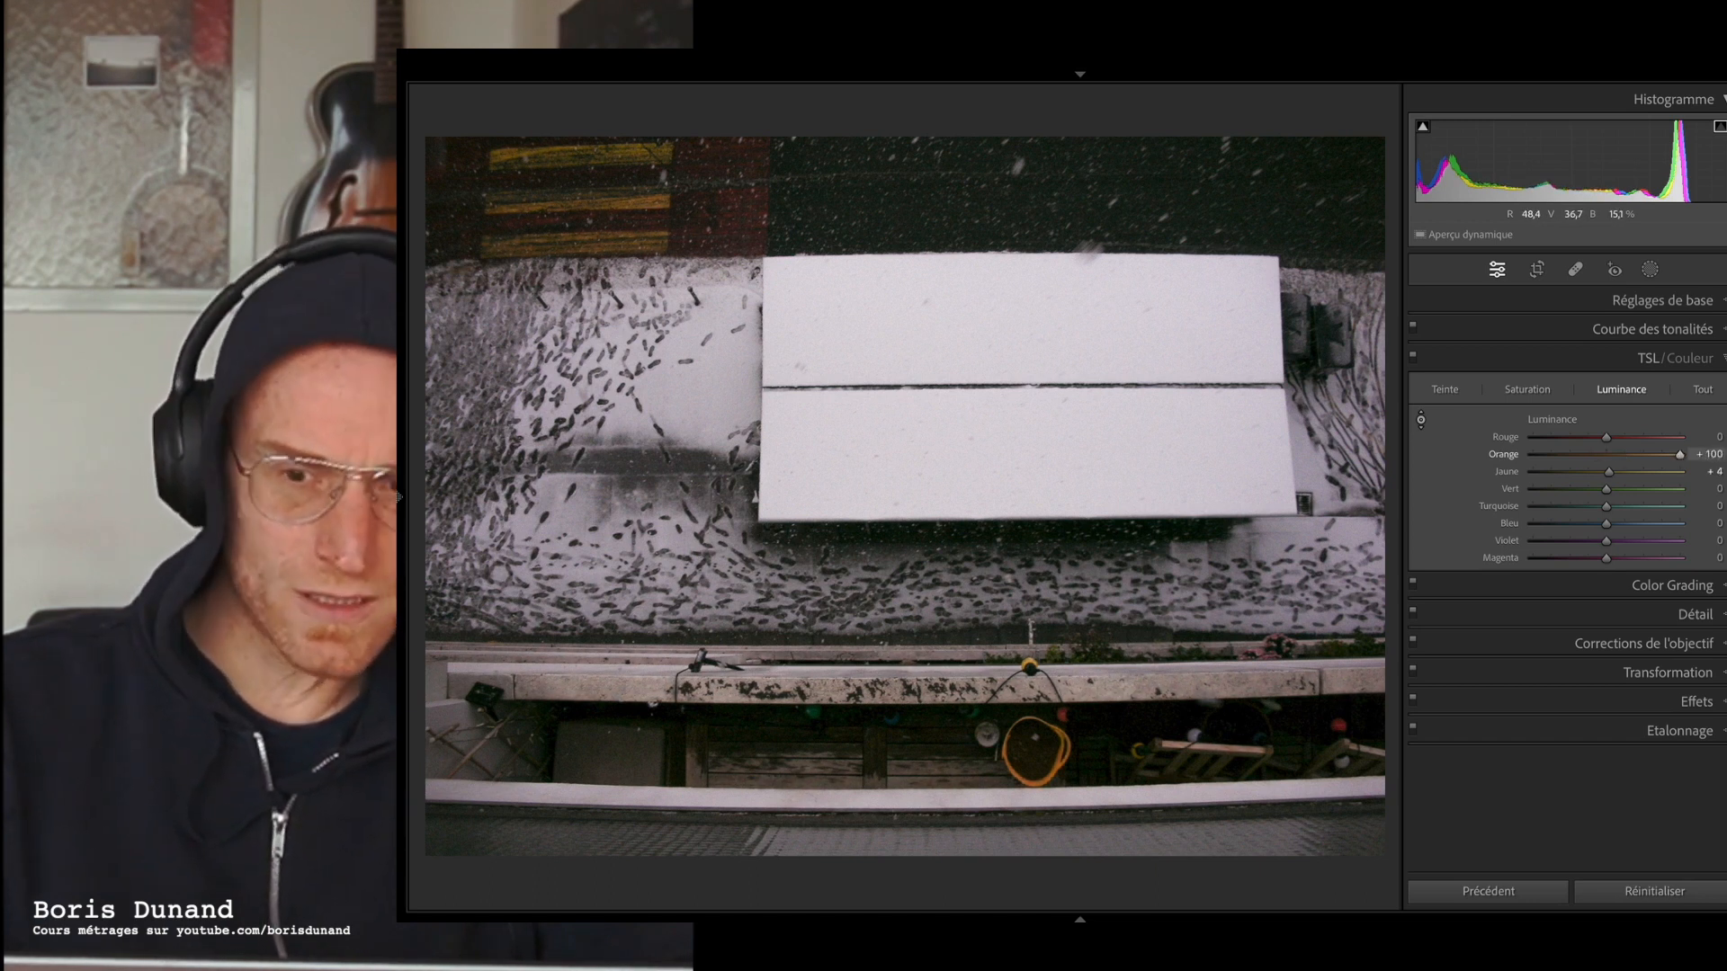
drag(1035, 603, 1034, 716)
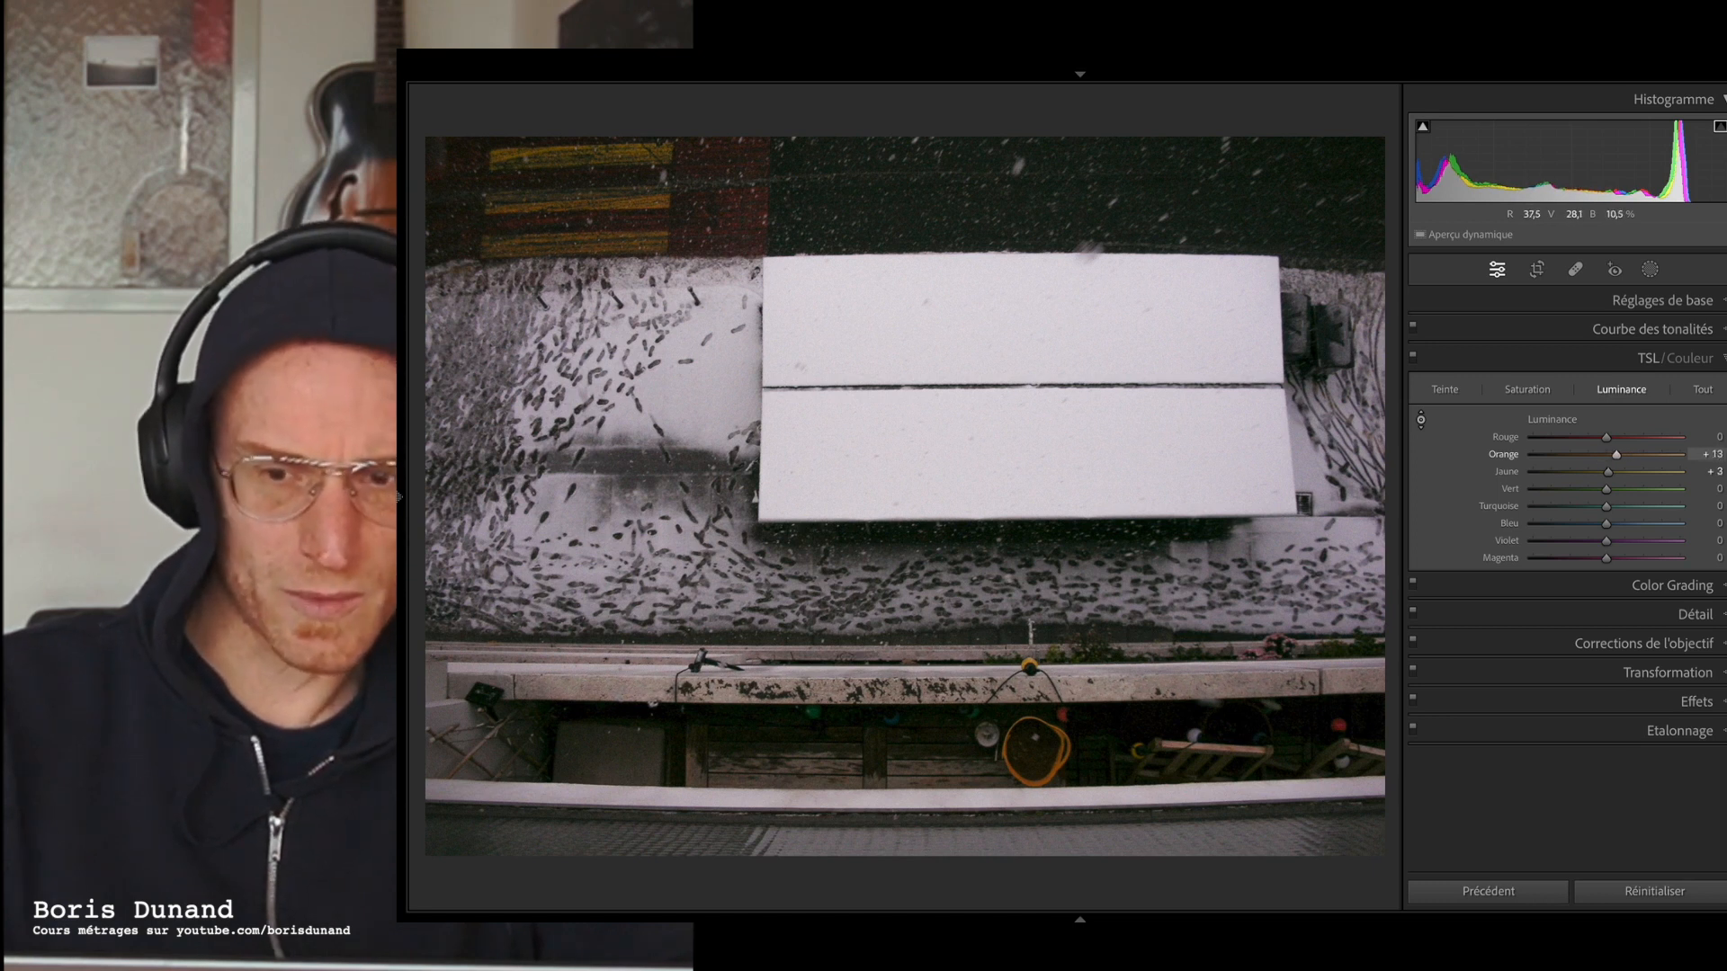
drag(1034, 646, 1035, 694)
drag(1612, 476, 1617, 476)
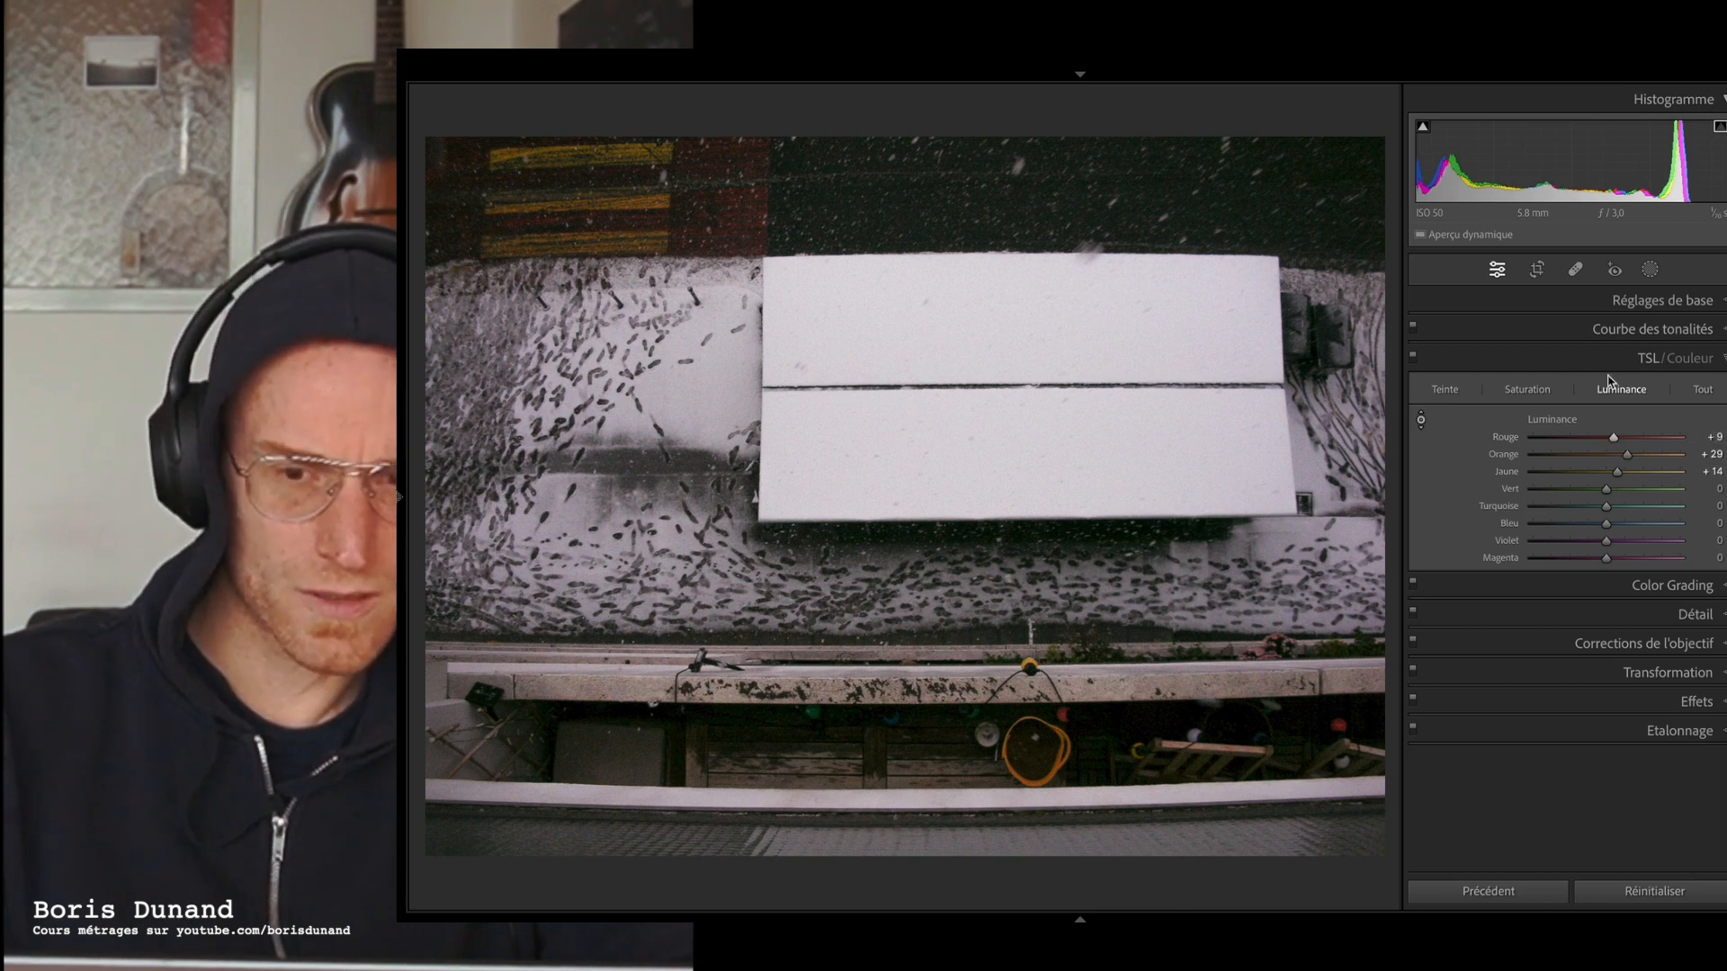
click(1414, 358)
click(1414, 358)
click(1414, 358)
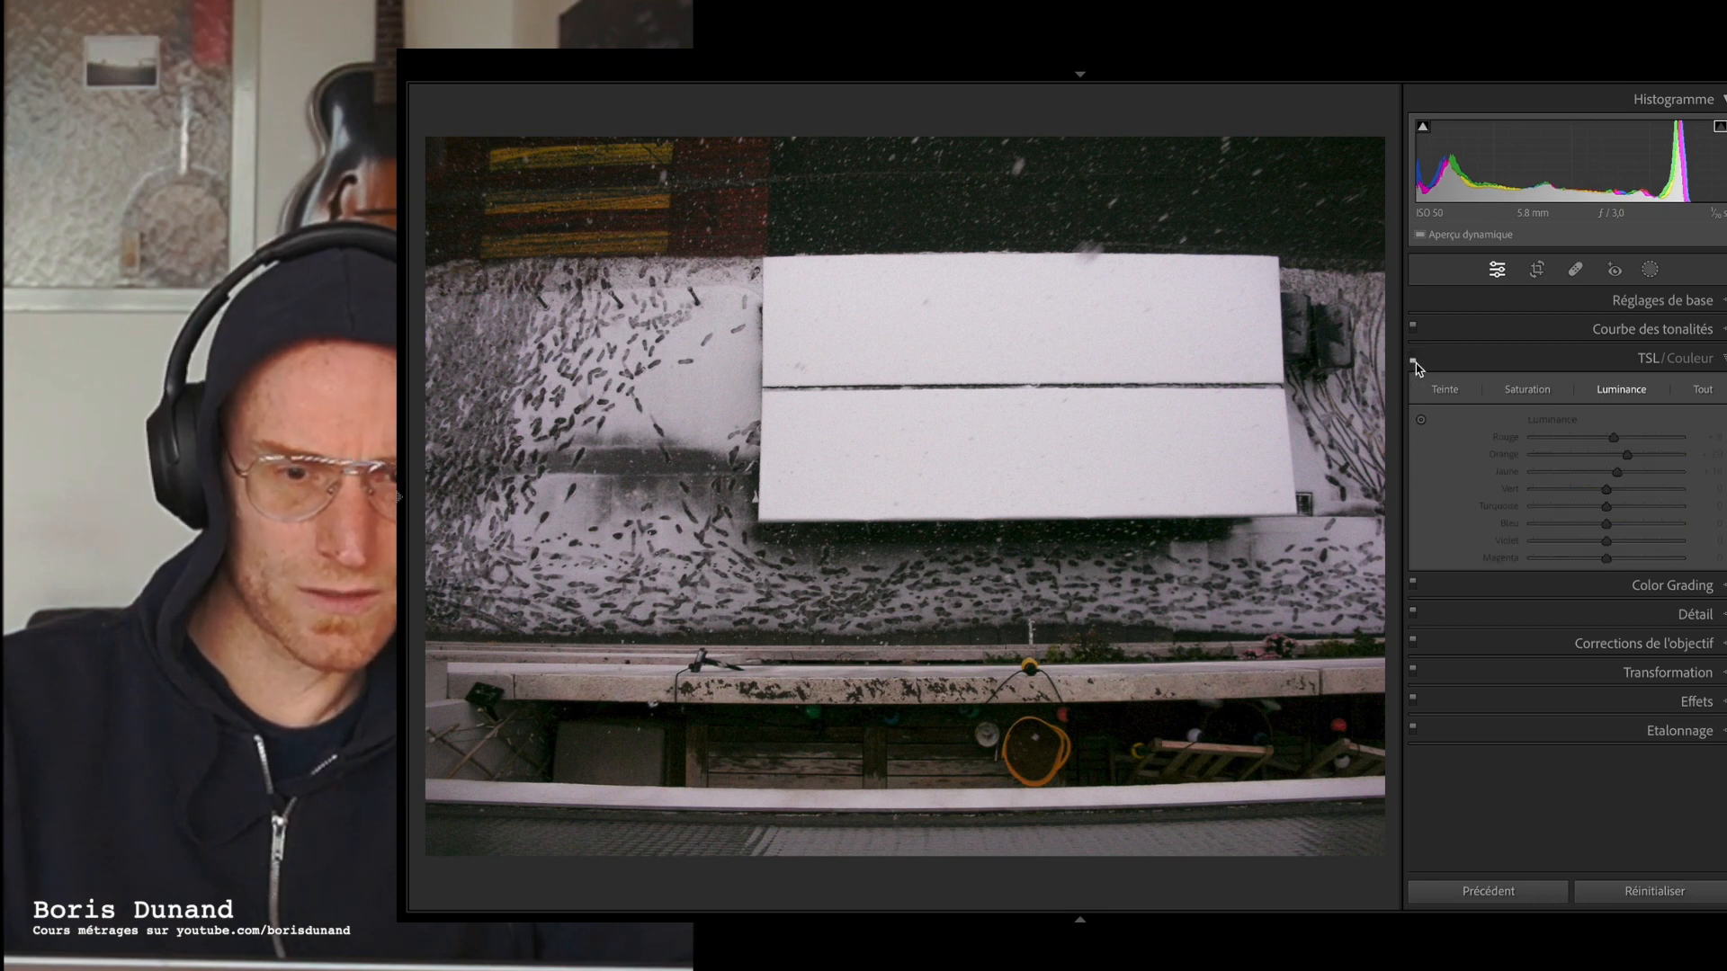
click(1414, 358)
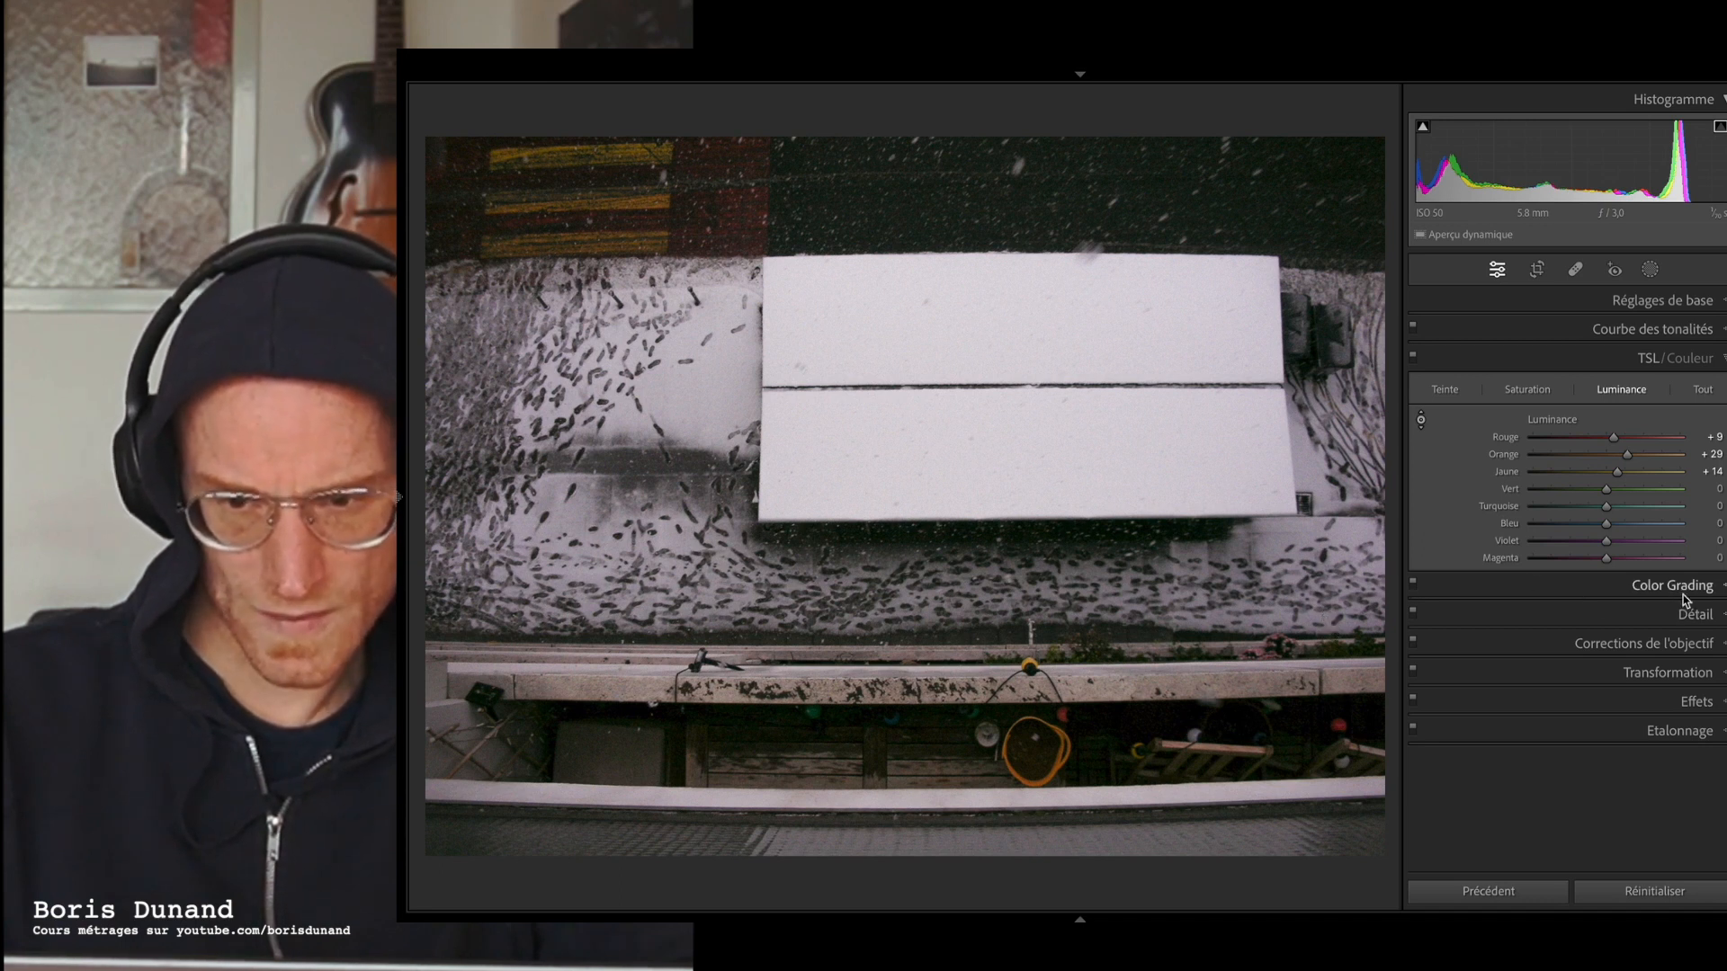
- Inspect the snow footprints in the Détail preview, try a Netteté Gain of 40 and settle on 32
click(1718, 592)
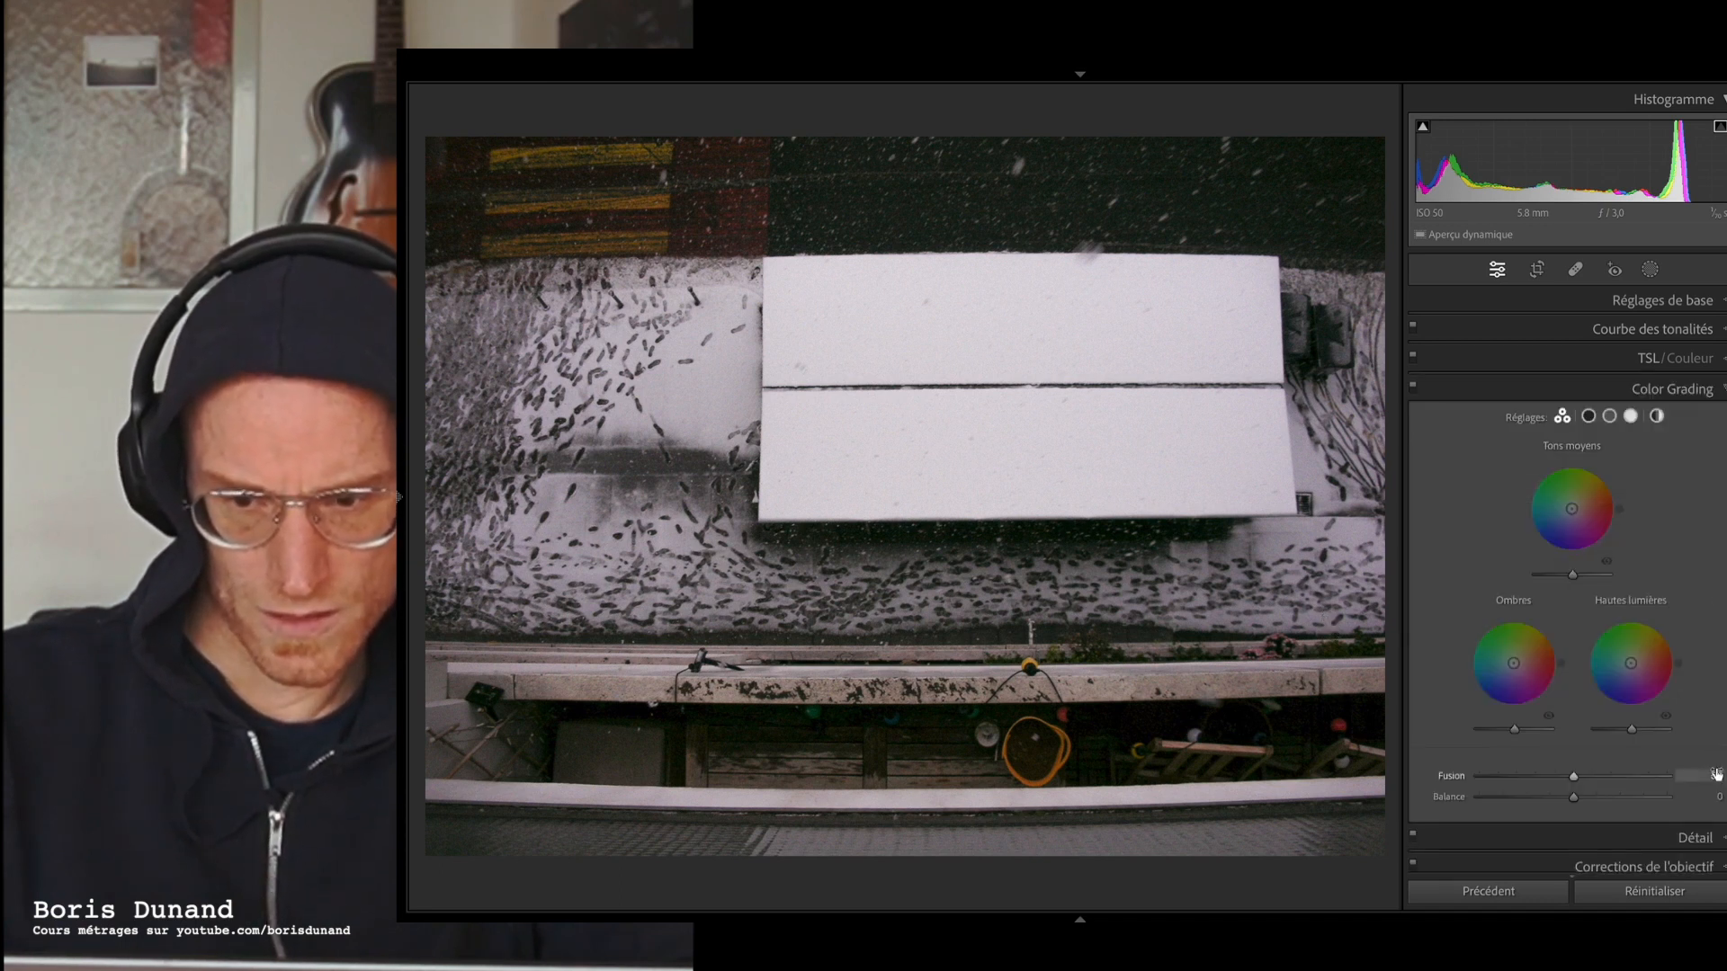
click(1709, 837)
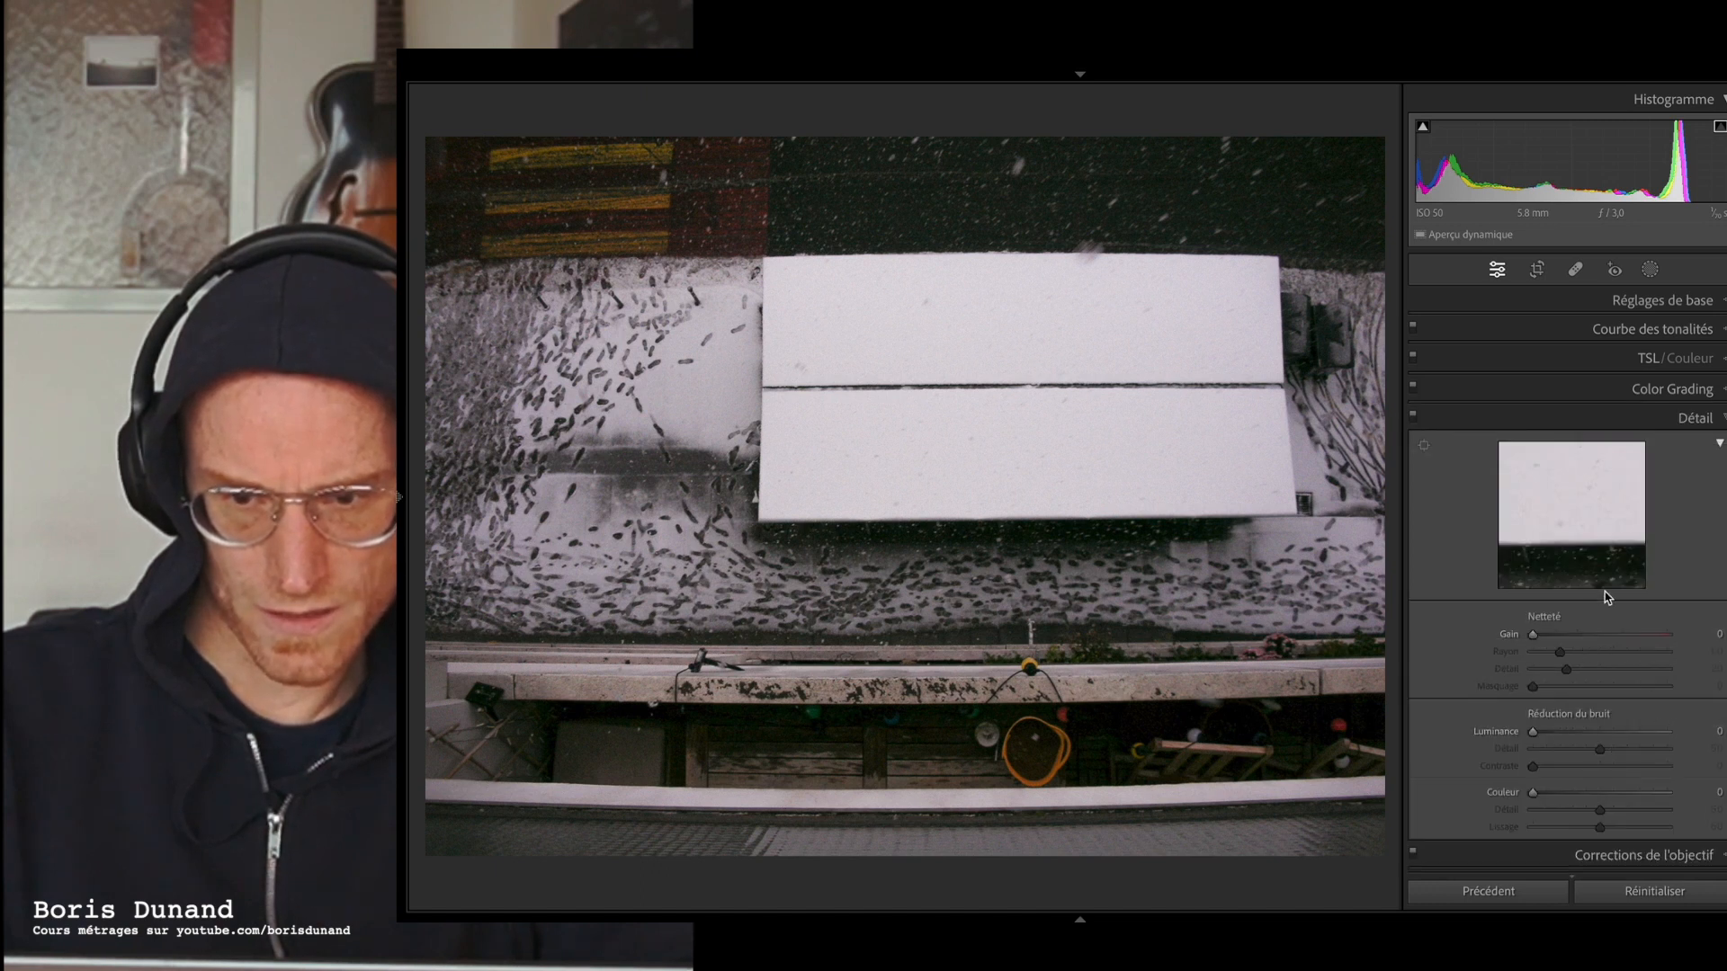
click(1552, 521)
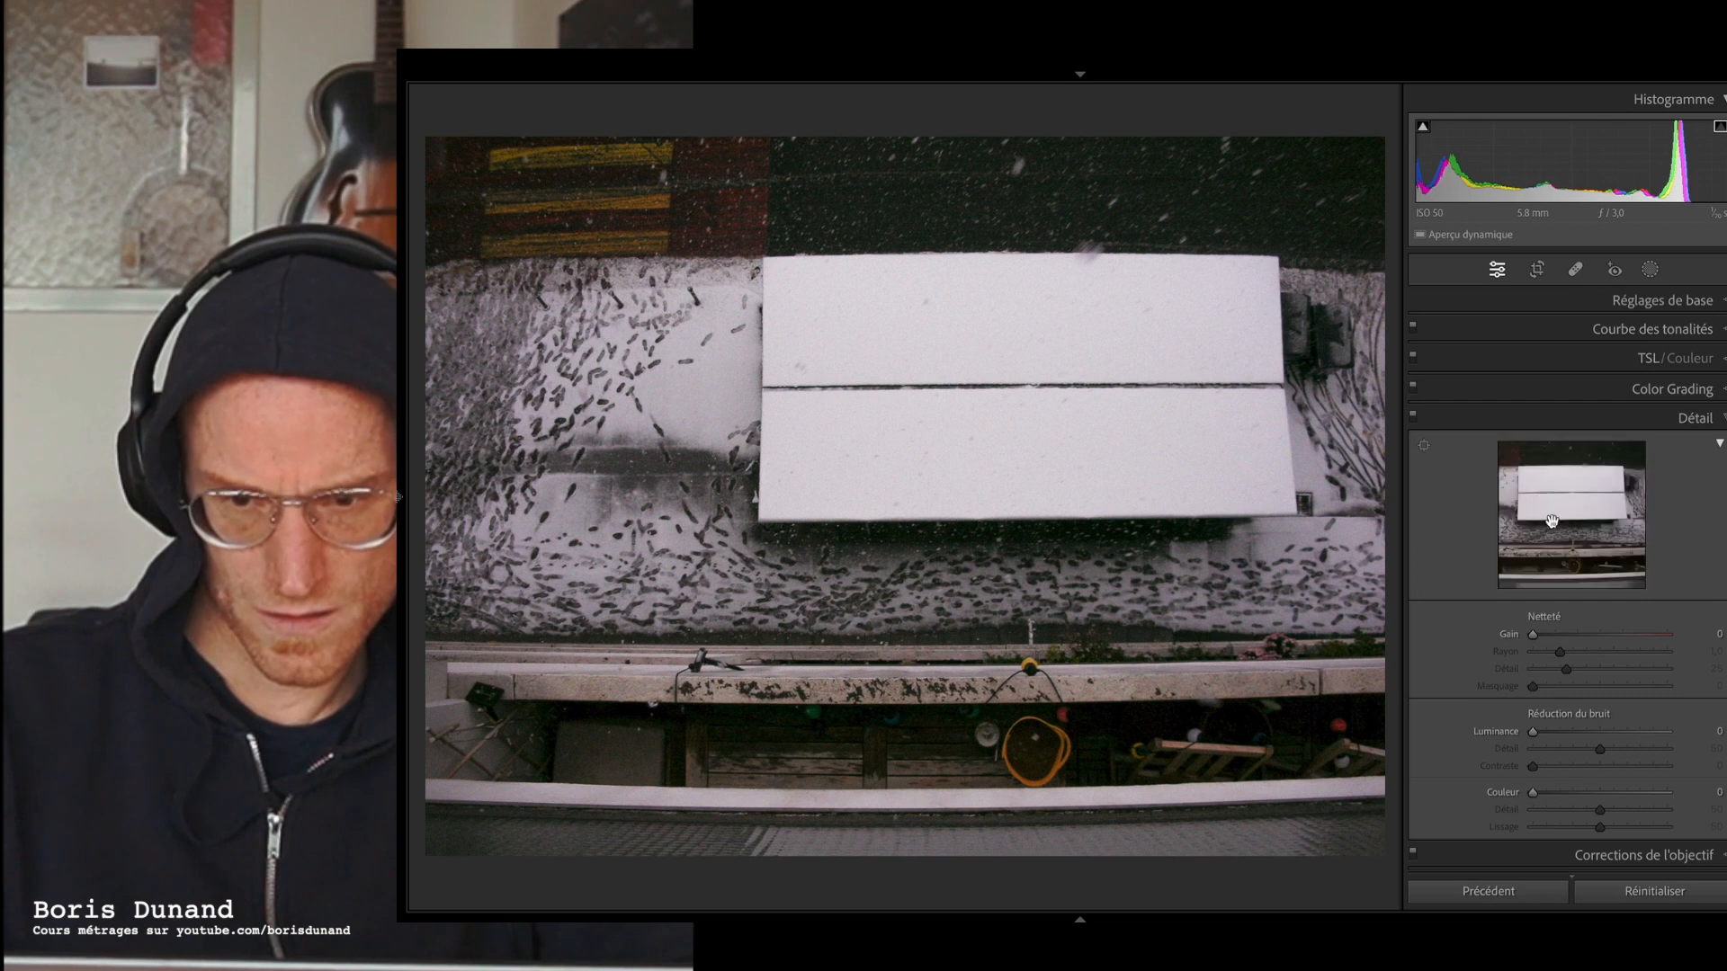
click(1536, 534)
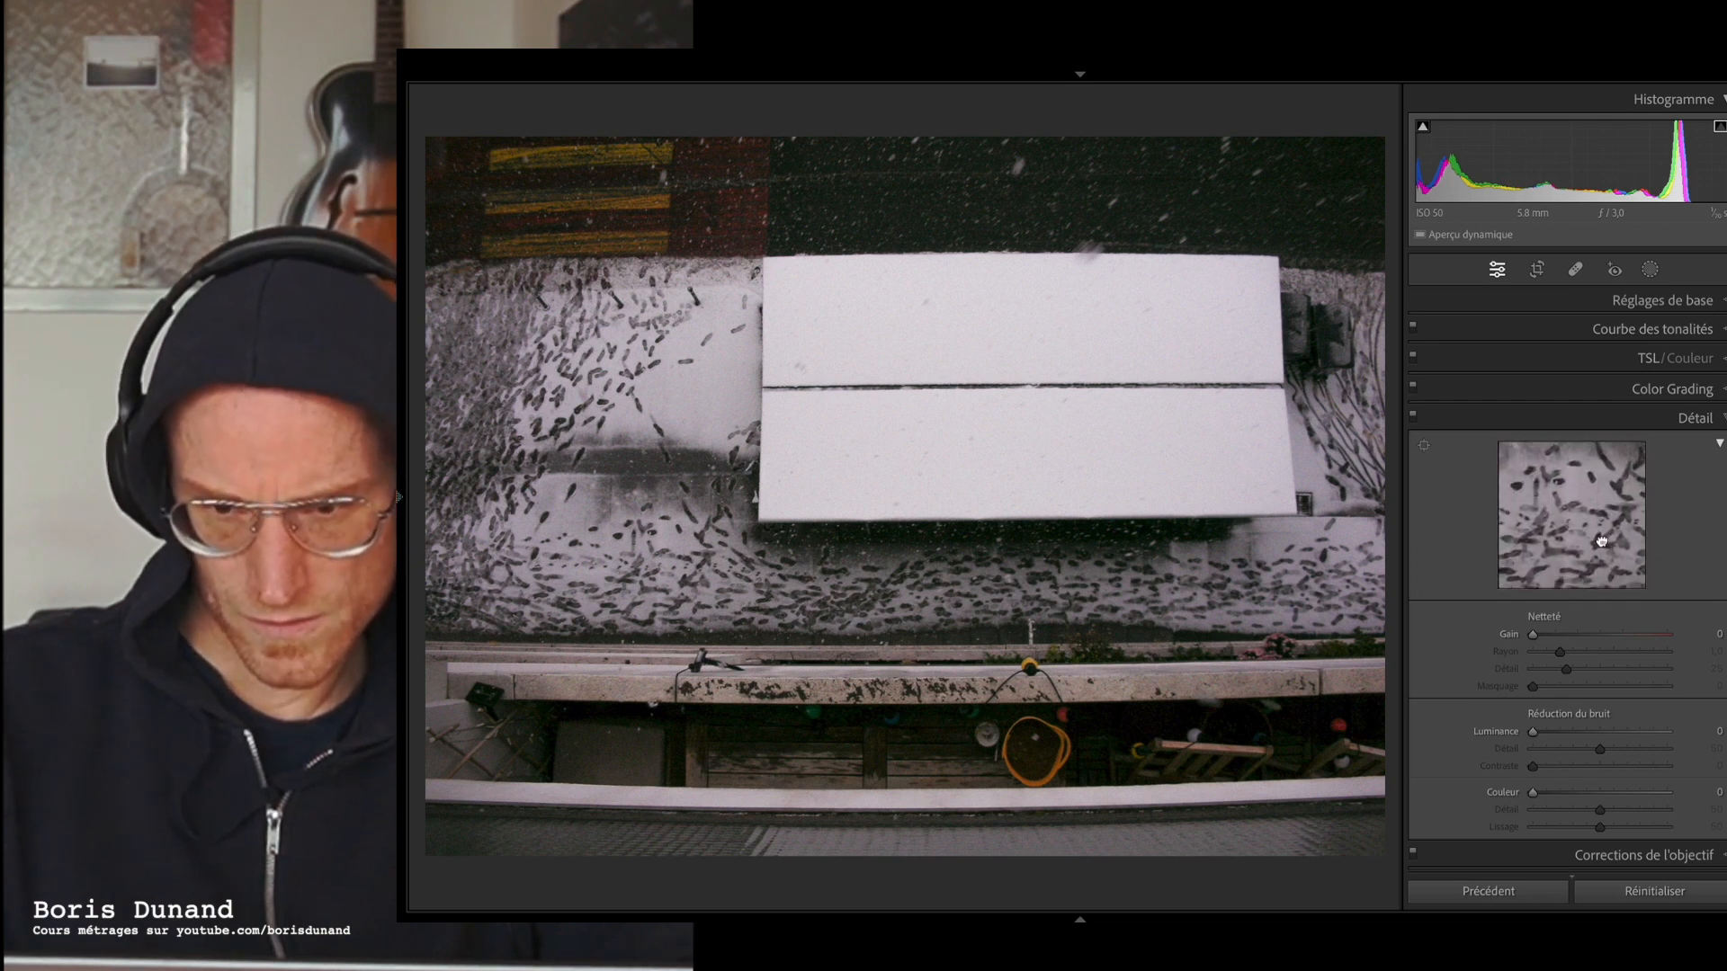
click(1630, 545)
click(1561, 636)
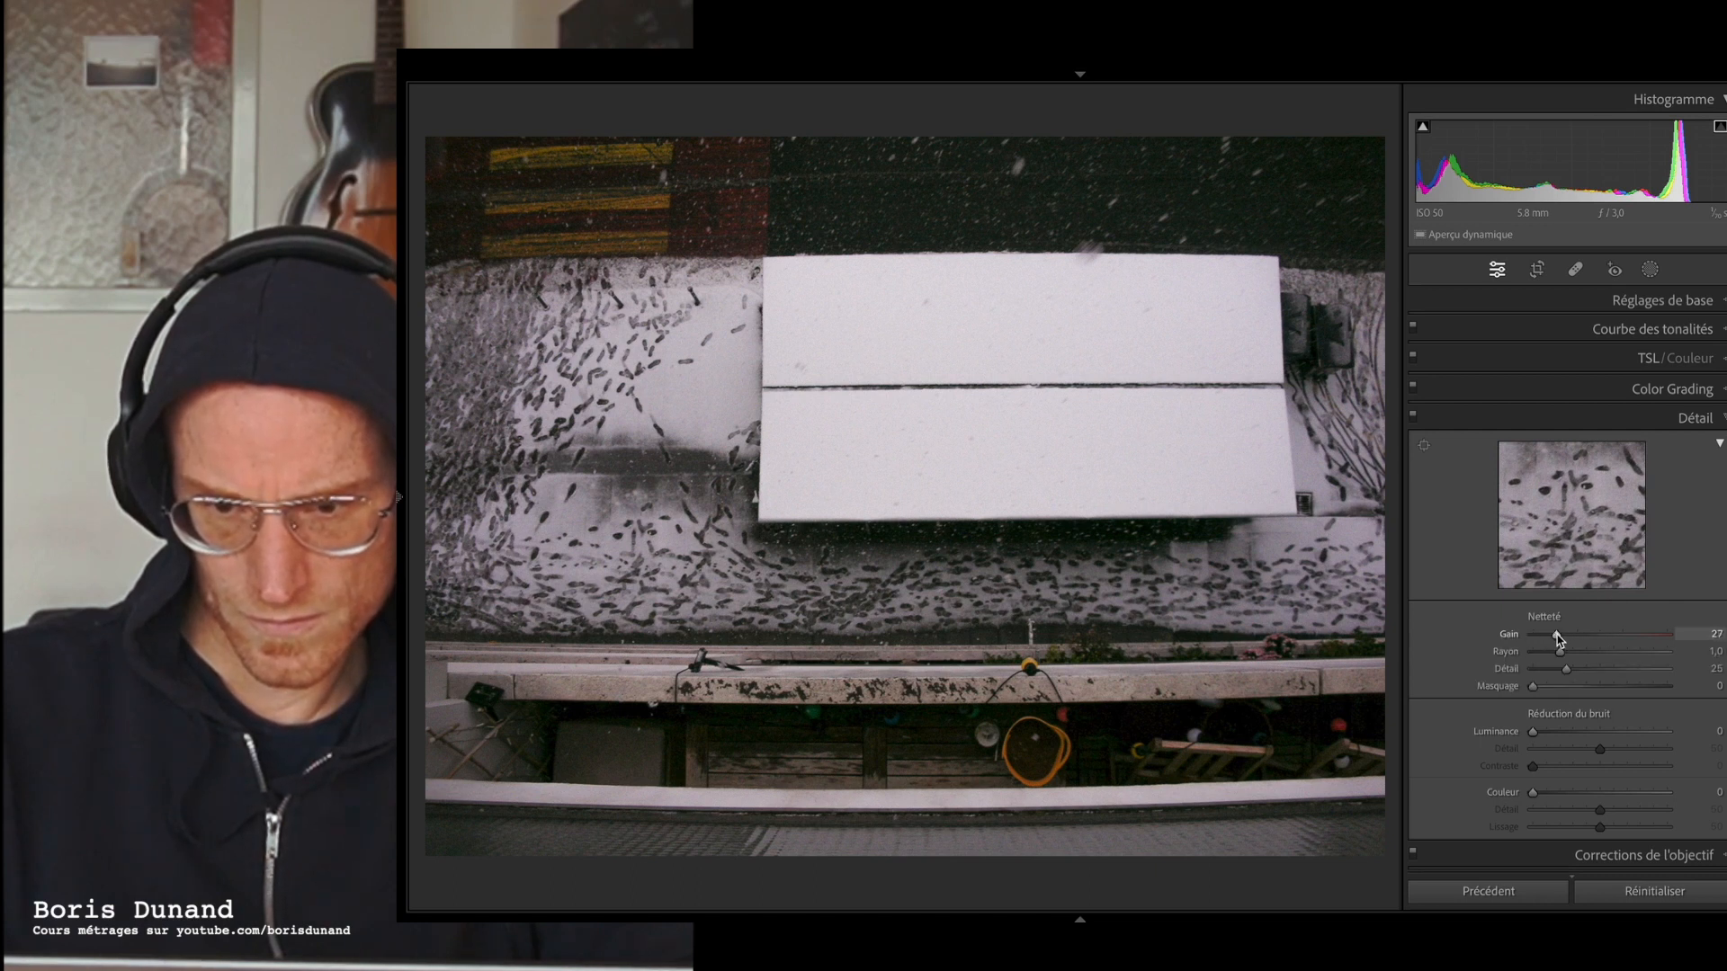
mouse_move(1557, 637)
mouse_down()
mouse_move(1534, 637)
mouse_move(1571, 637)
mouse_up()
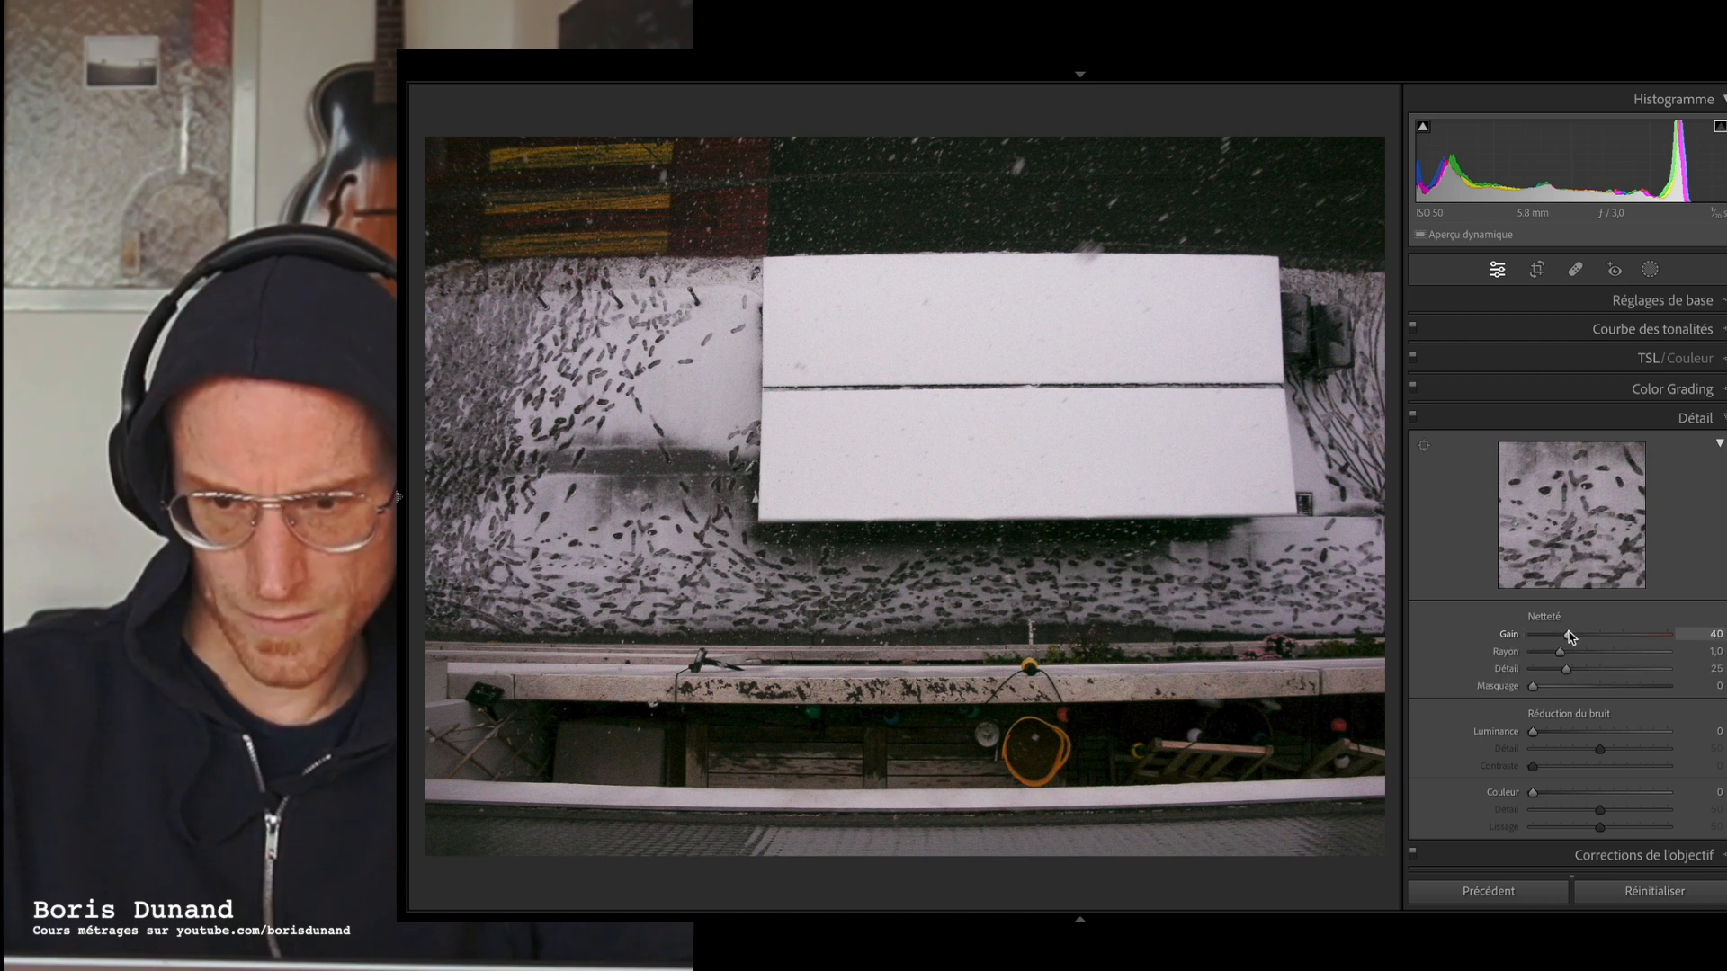
click(1590, 551)
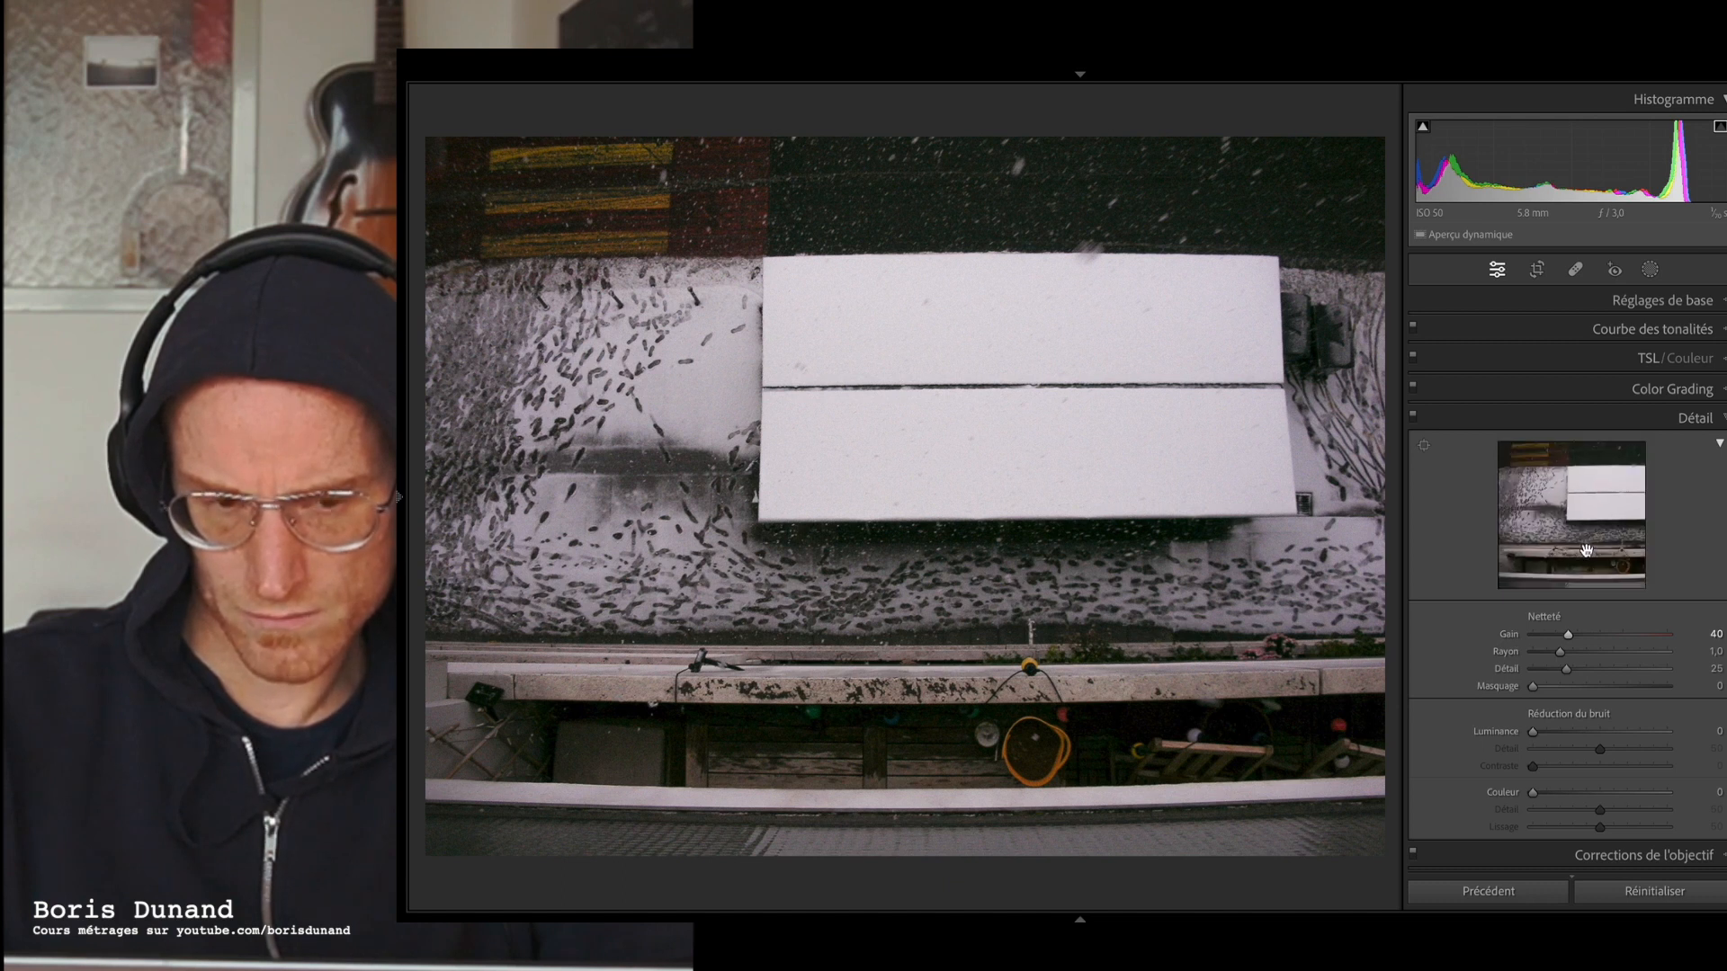
click(645, 527)
click(1552, 537)
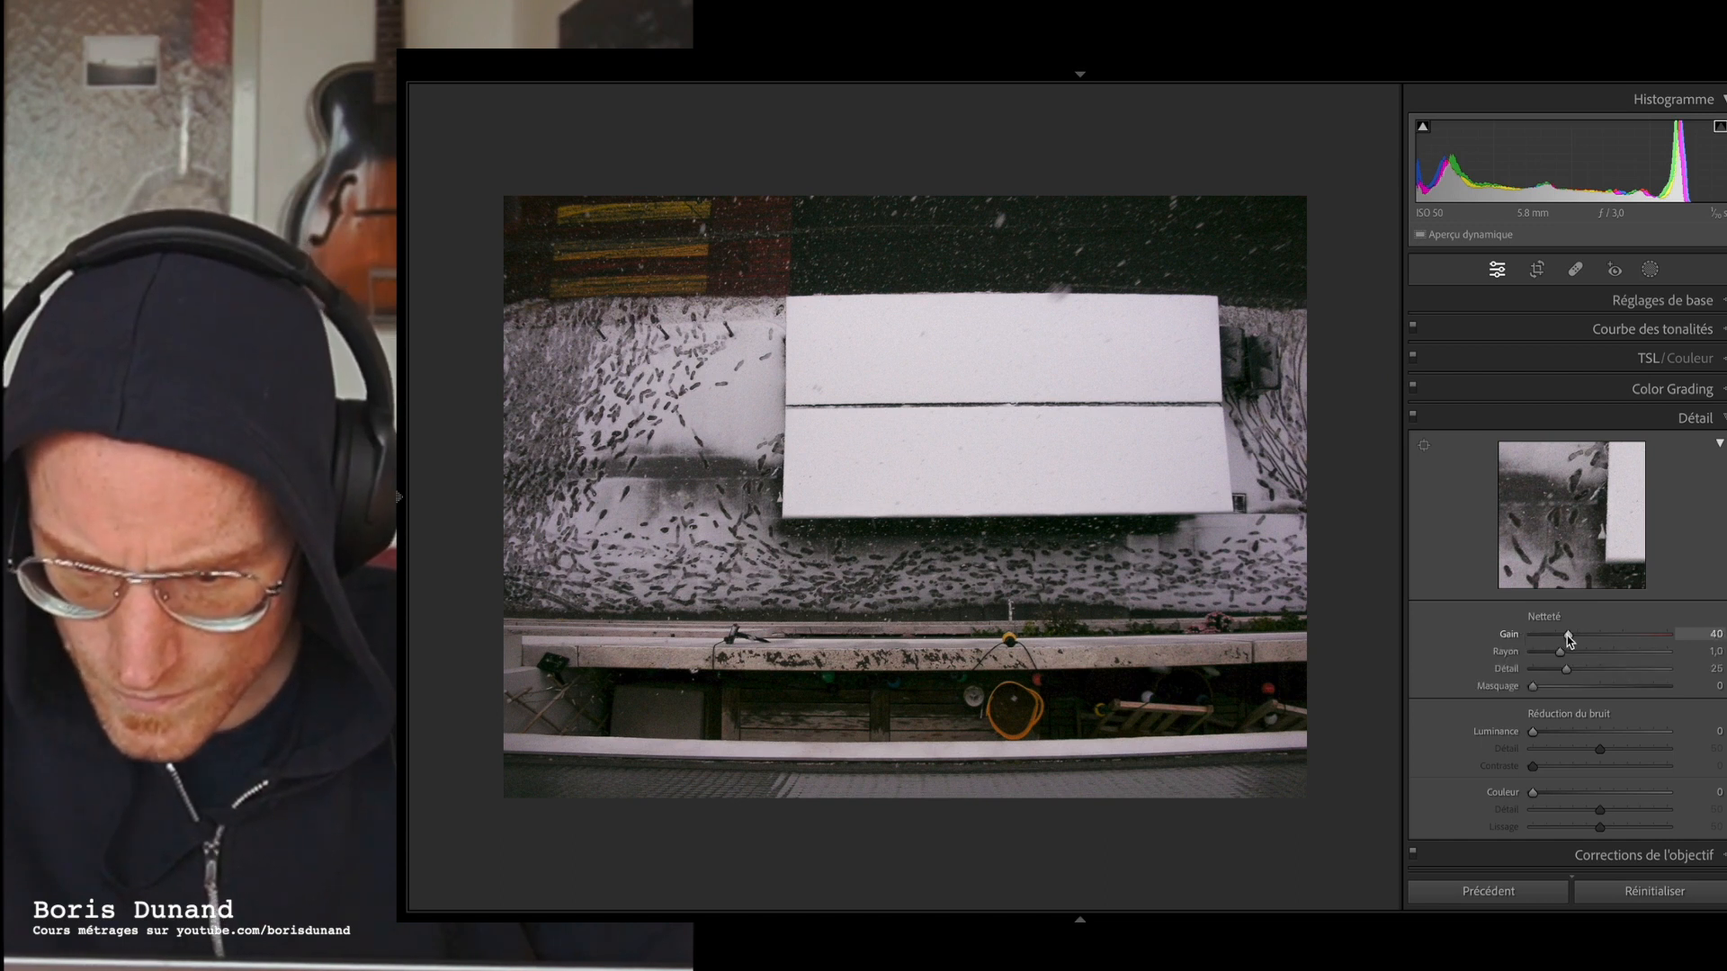
mouse_move(1569, 638)
mouse_down()
mouse_move(1531, 643)
mouse_move(1562, 638)
mouse_up()
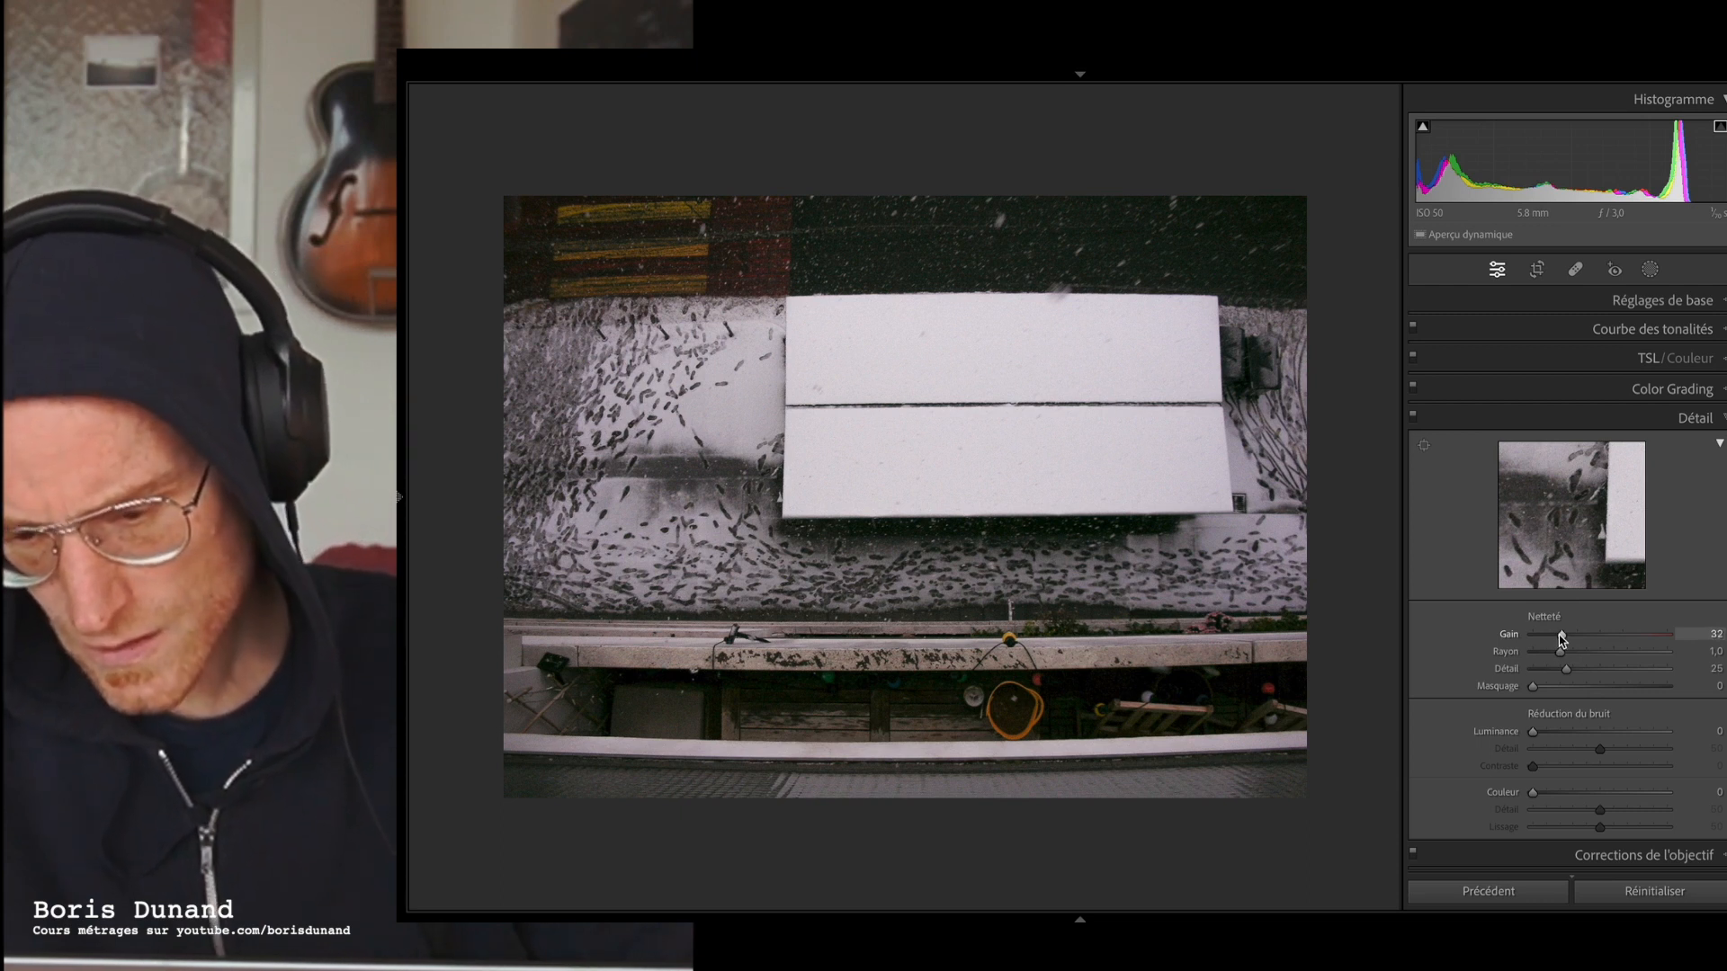
- Enable the lens correction profile with the brand Nikon, model Nikon 6-24mm f/2.7-5.9 and profile Adobe (Nikon COOLPIX P6000)
scroll(1572, 735, down, 2)
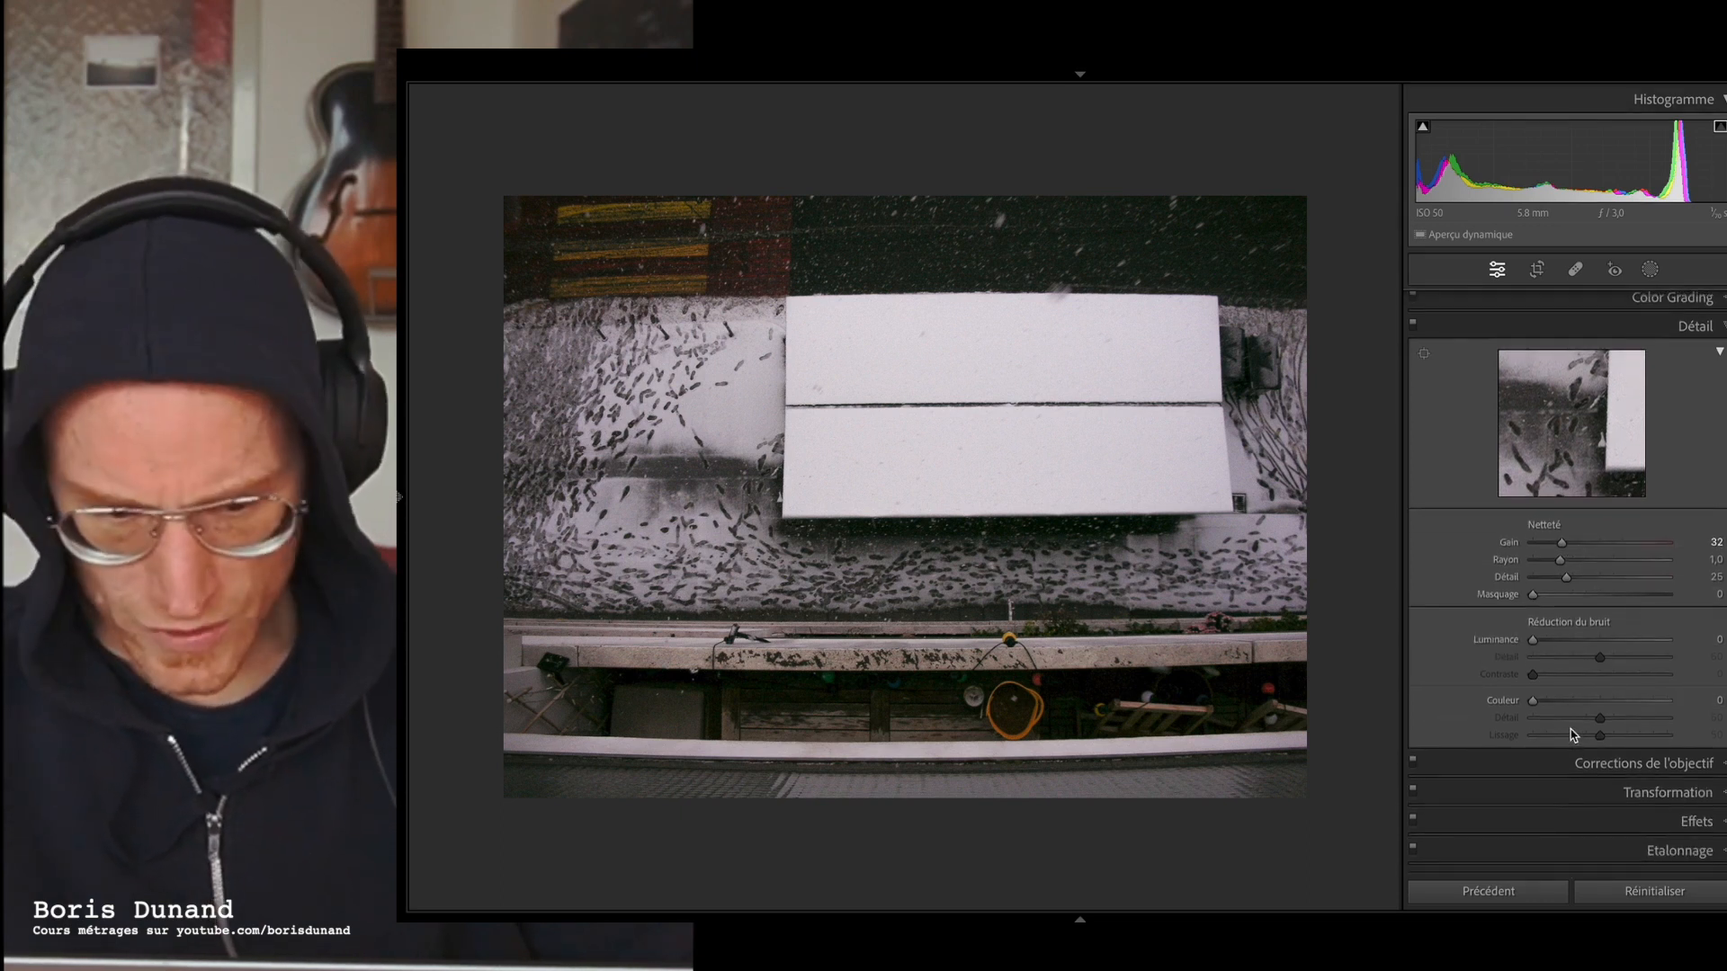
click(1722, 763)
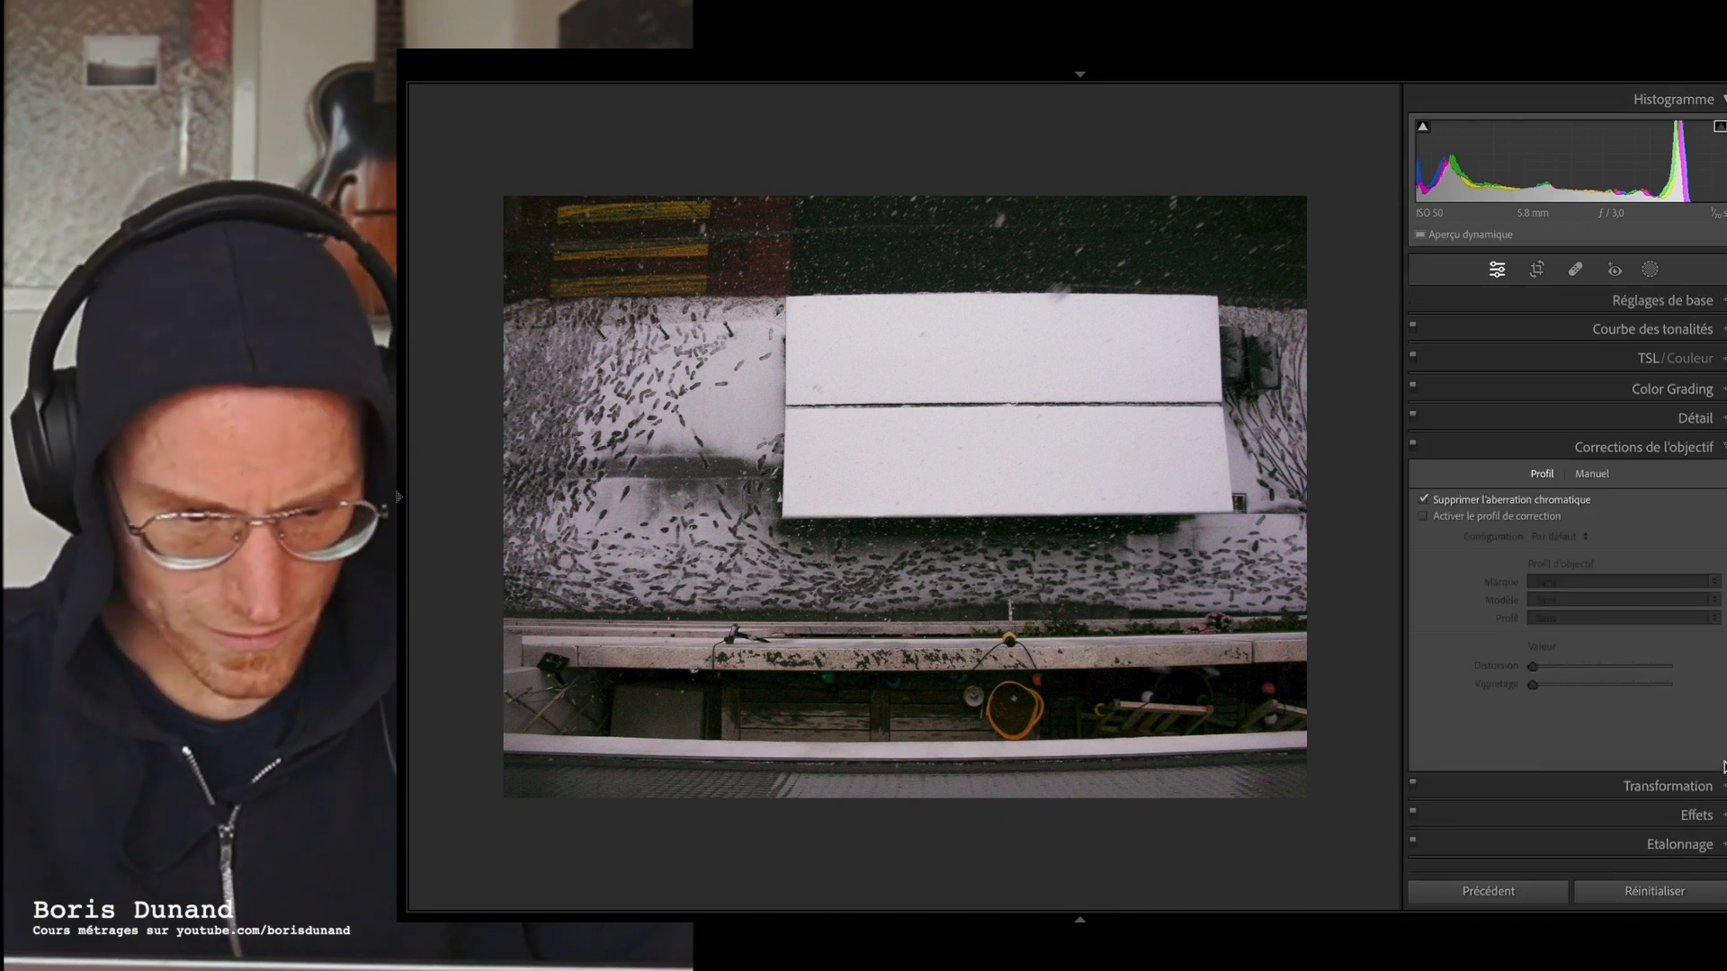
click(1508, 515)
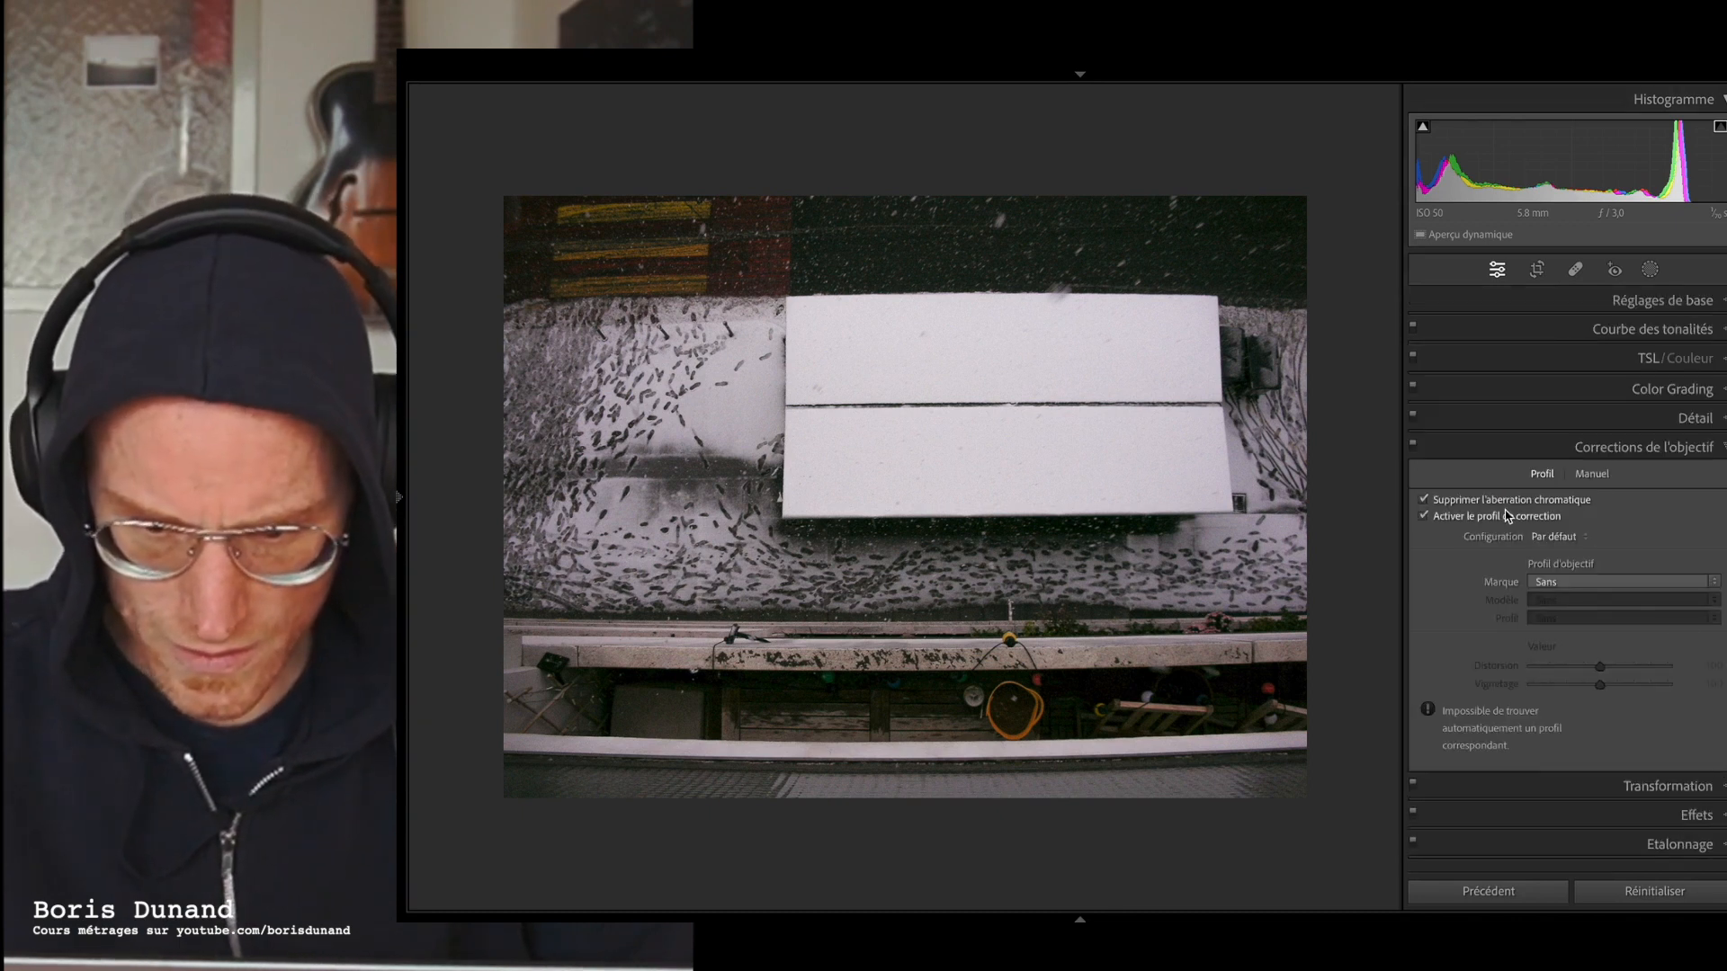
click(1601, 584)
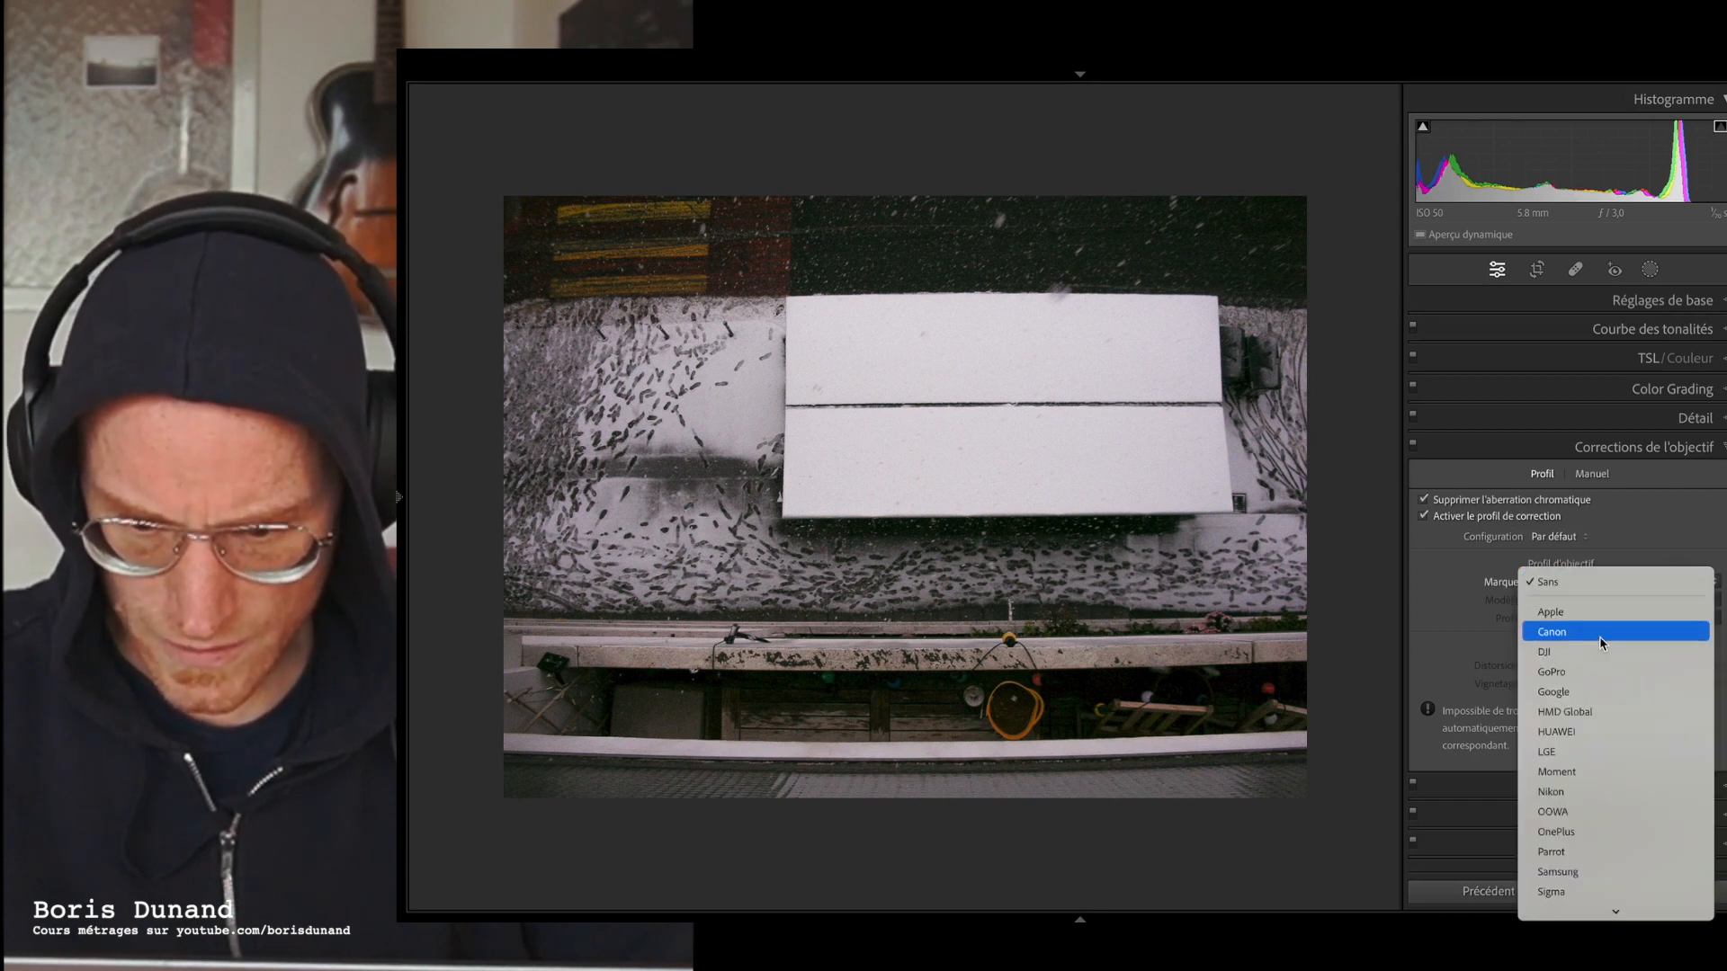
click(1589, 795)
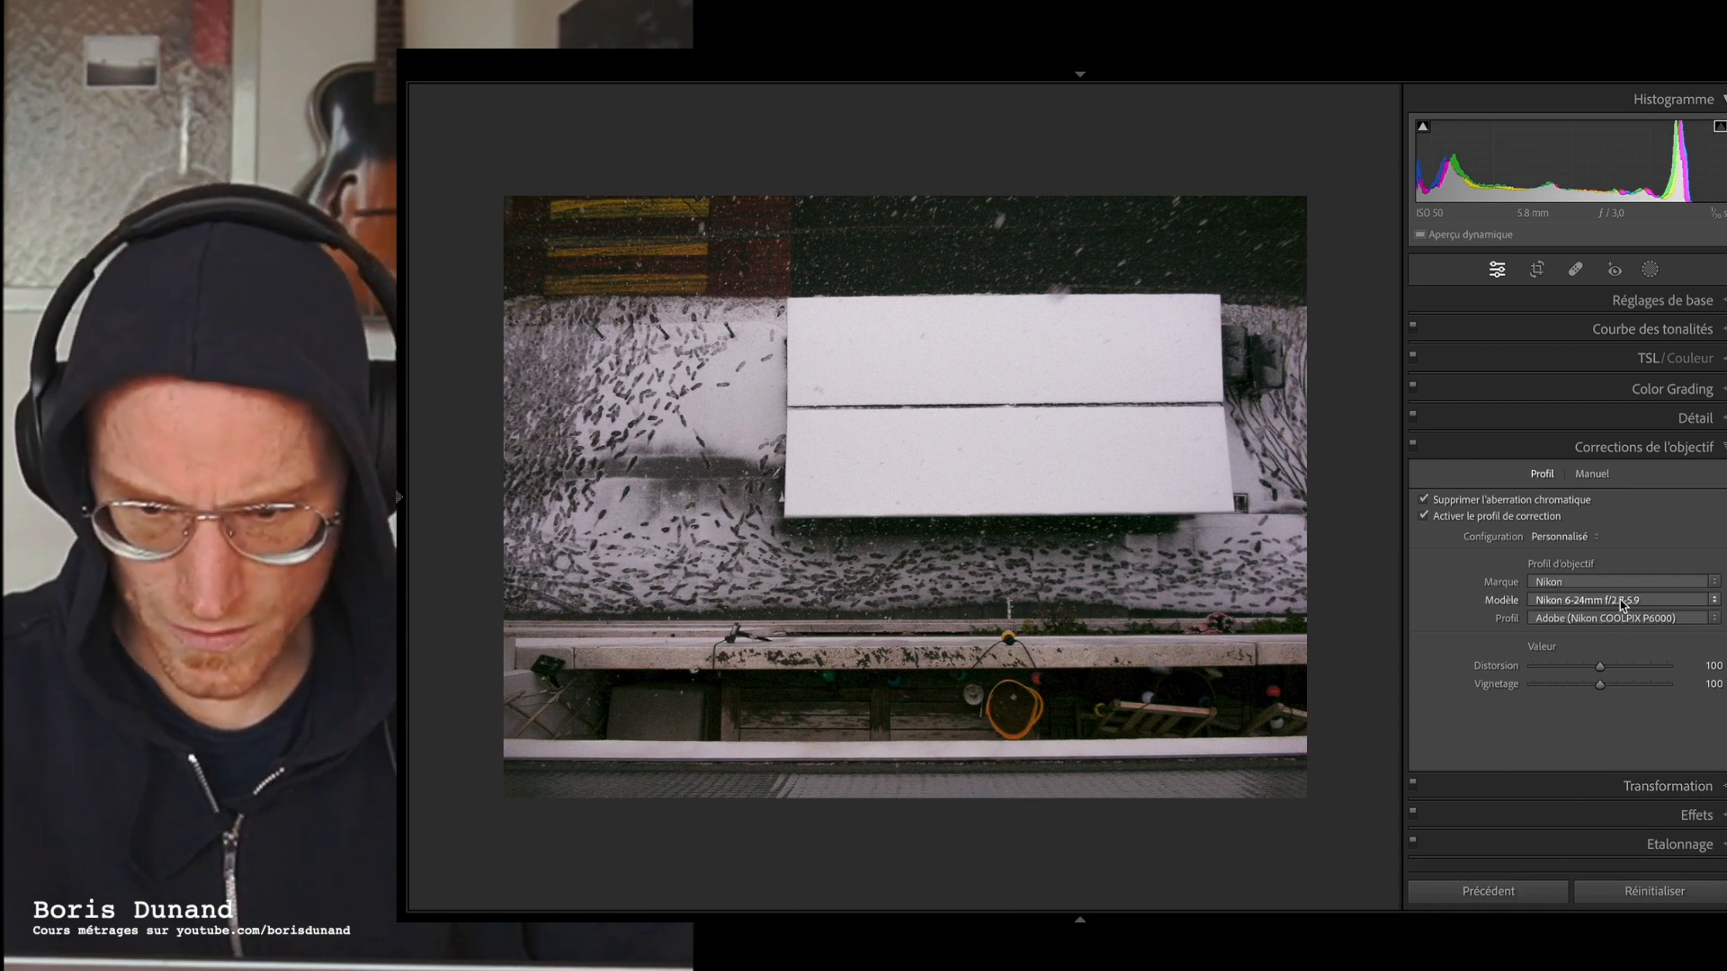
click(1652, 620)
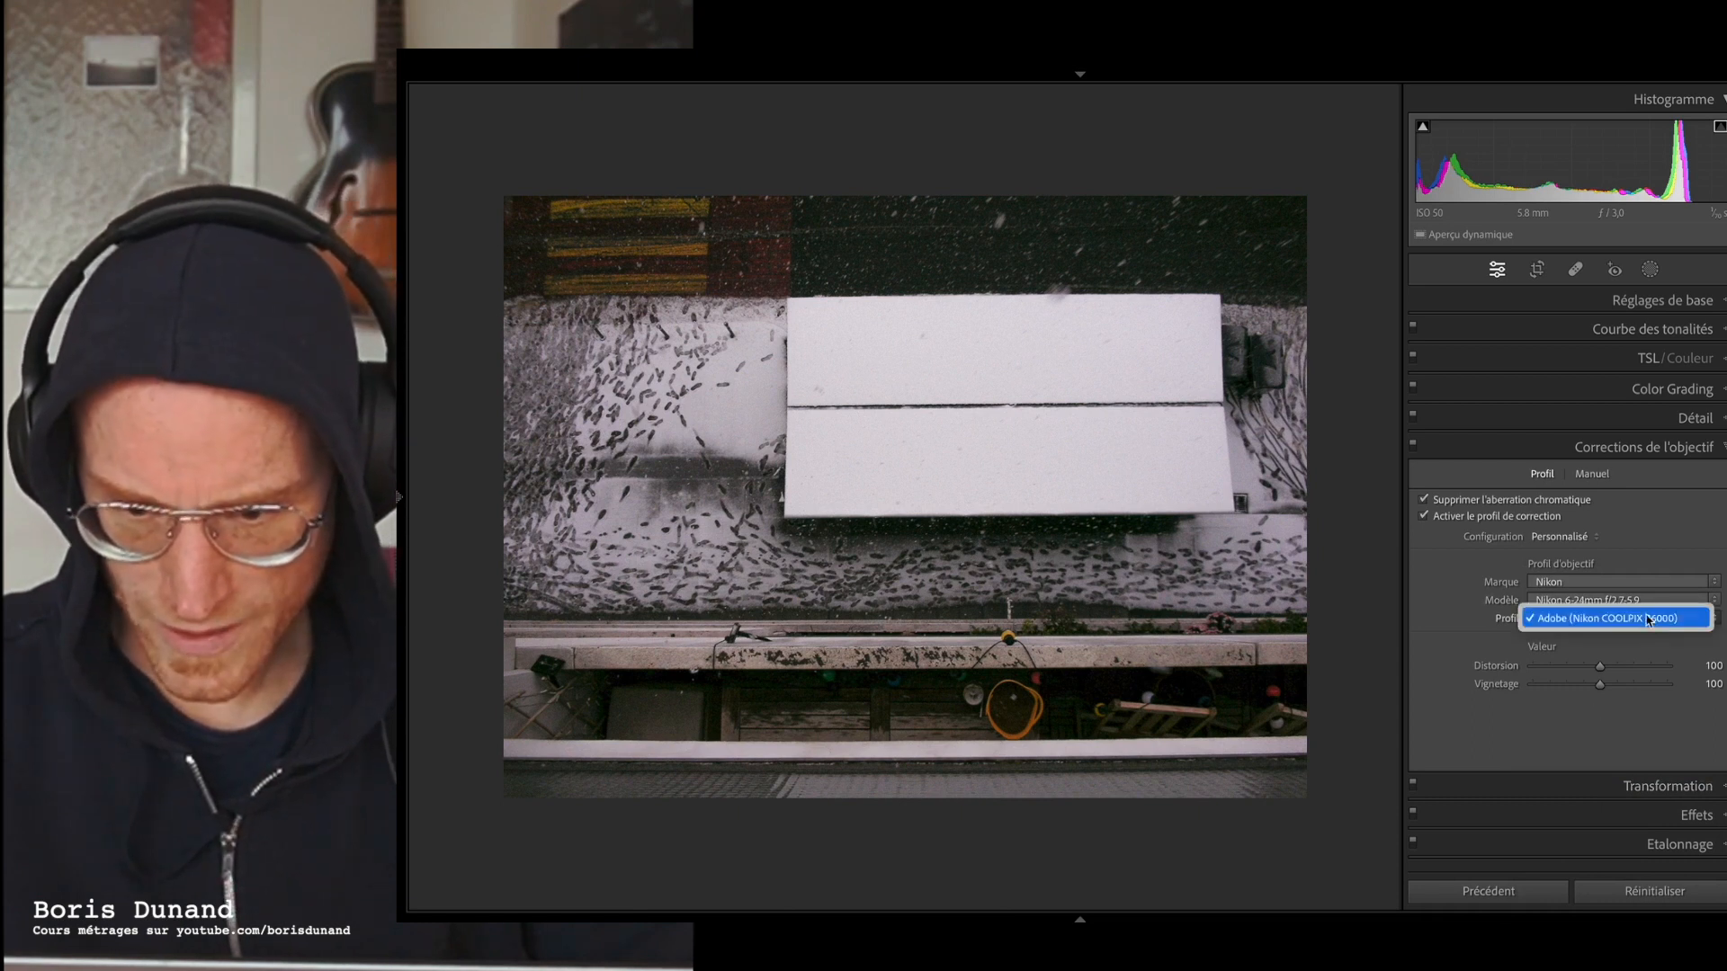
click(1650, 601)
click(1633, 602)
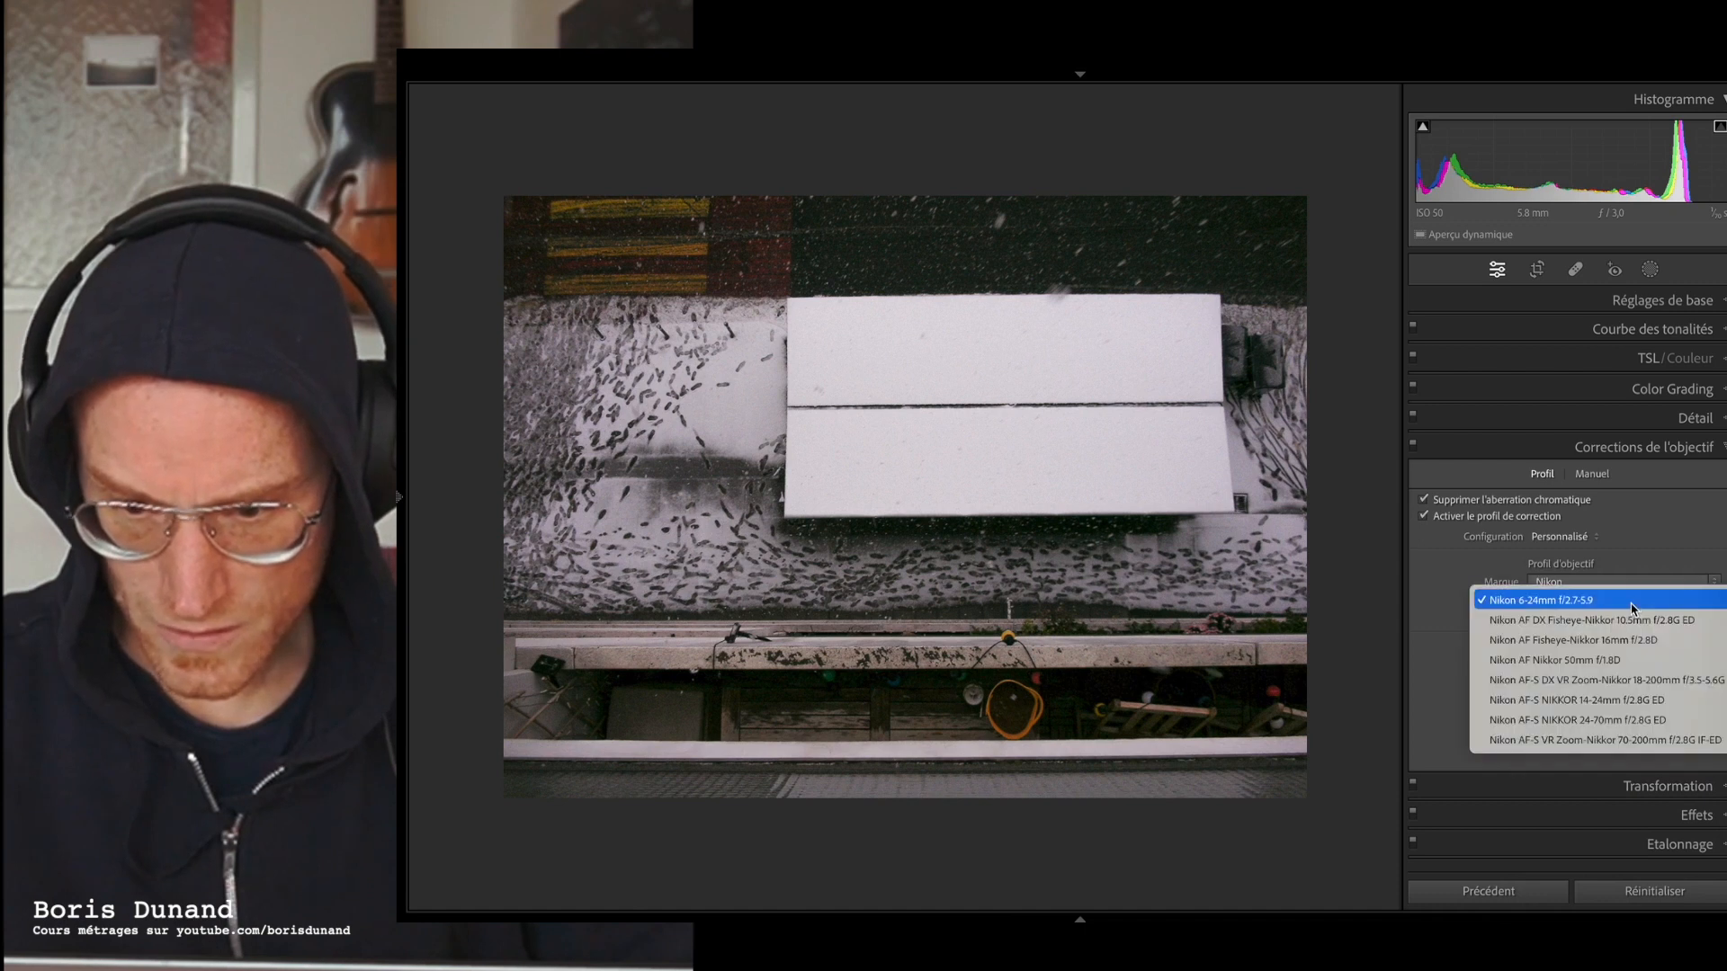
click(1642, 581)
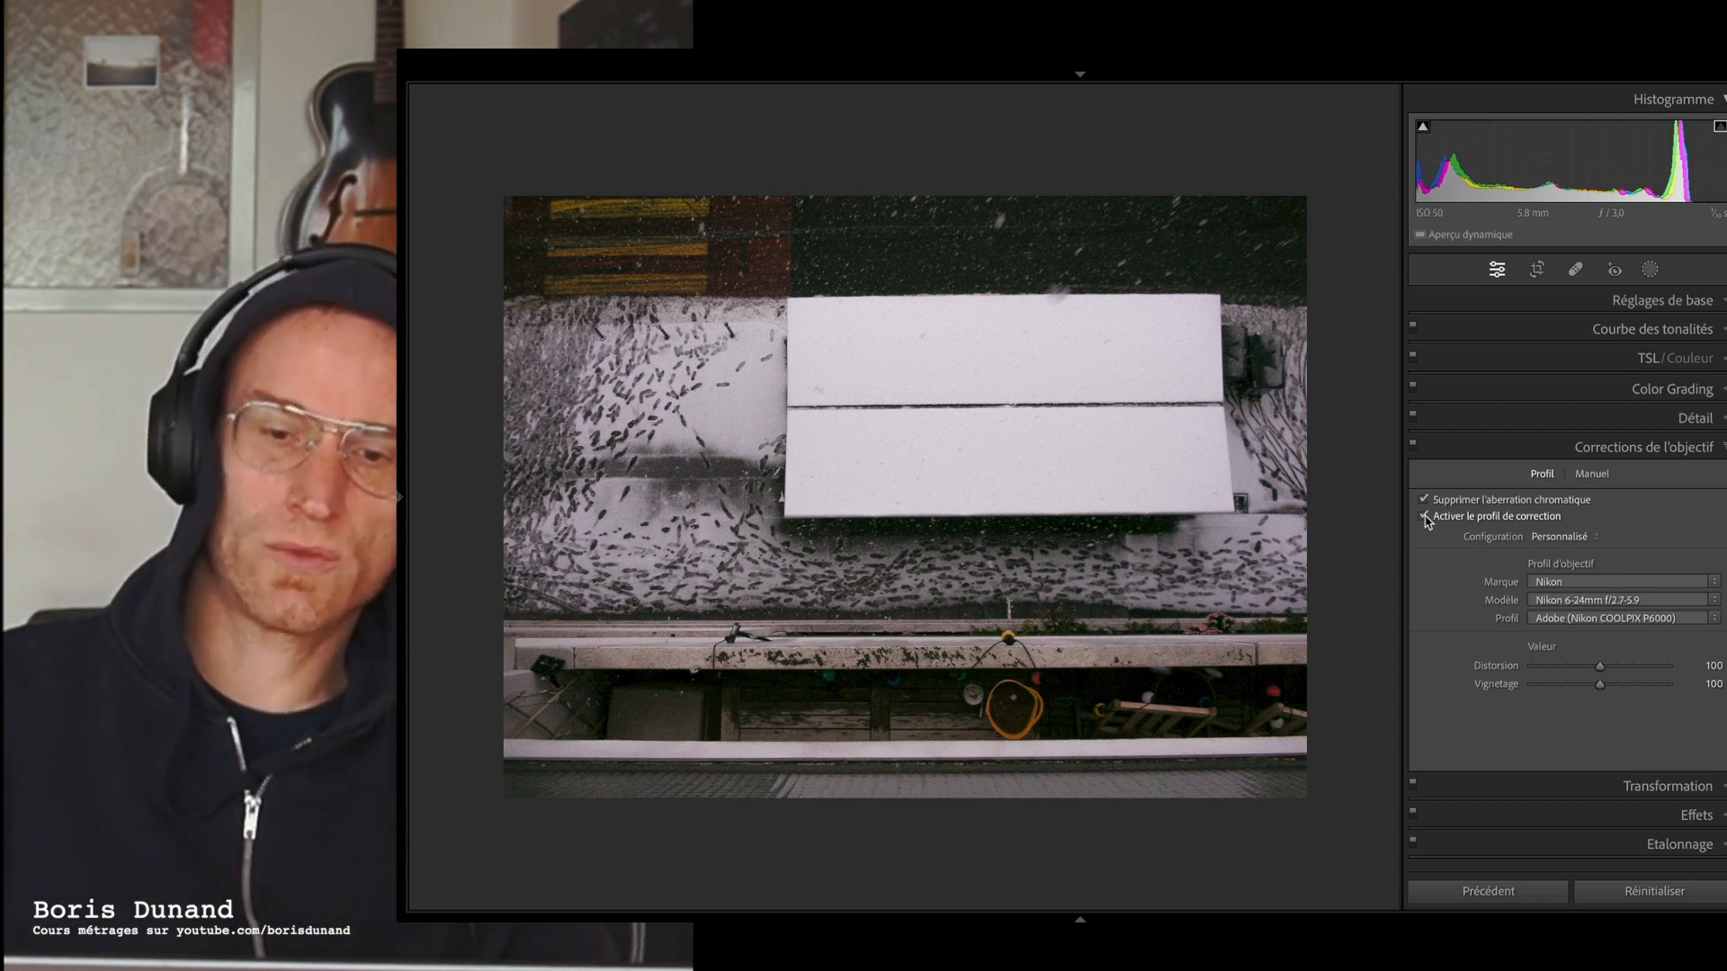
- Compare the photo repeatedly with and without the lens correction profile, leaving the profile enabled and Distorsion at 100
mouse_move(1601, 667)
mouse_down()
mouse_move(1543, 670)
mouse_move(1602, 683)
mouse_up()
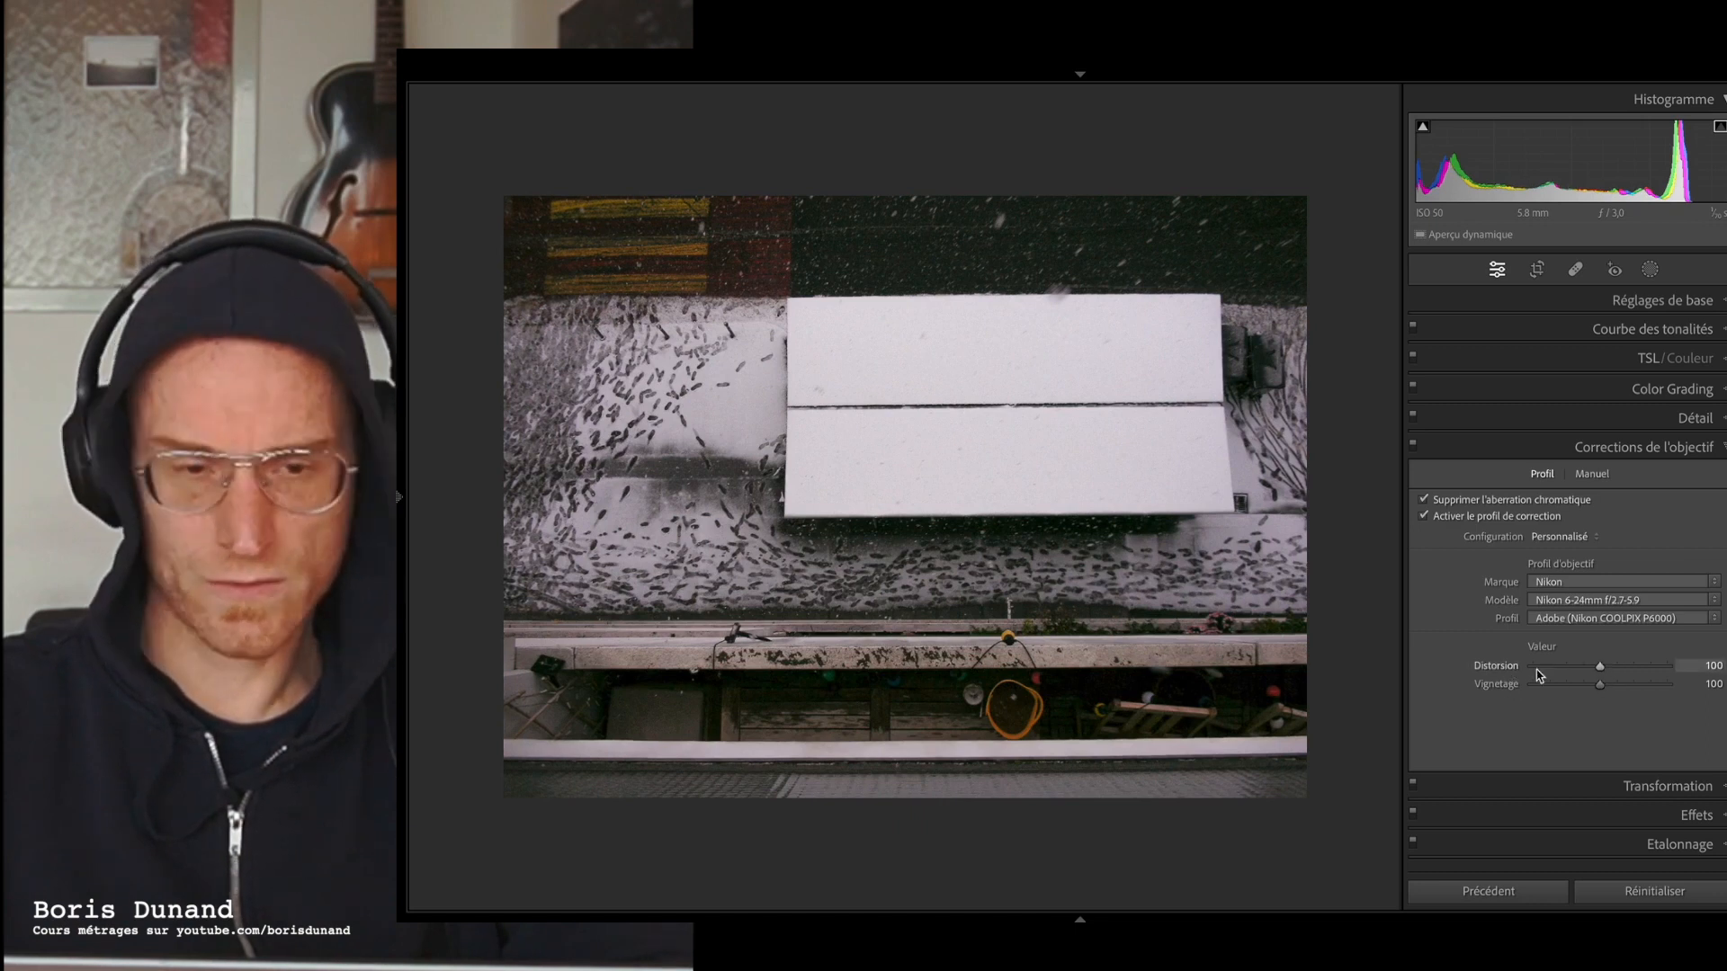
click(1424, 517)
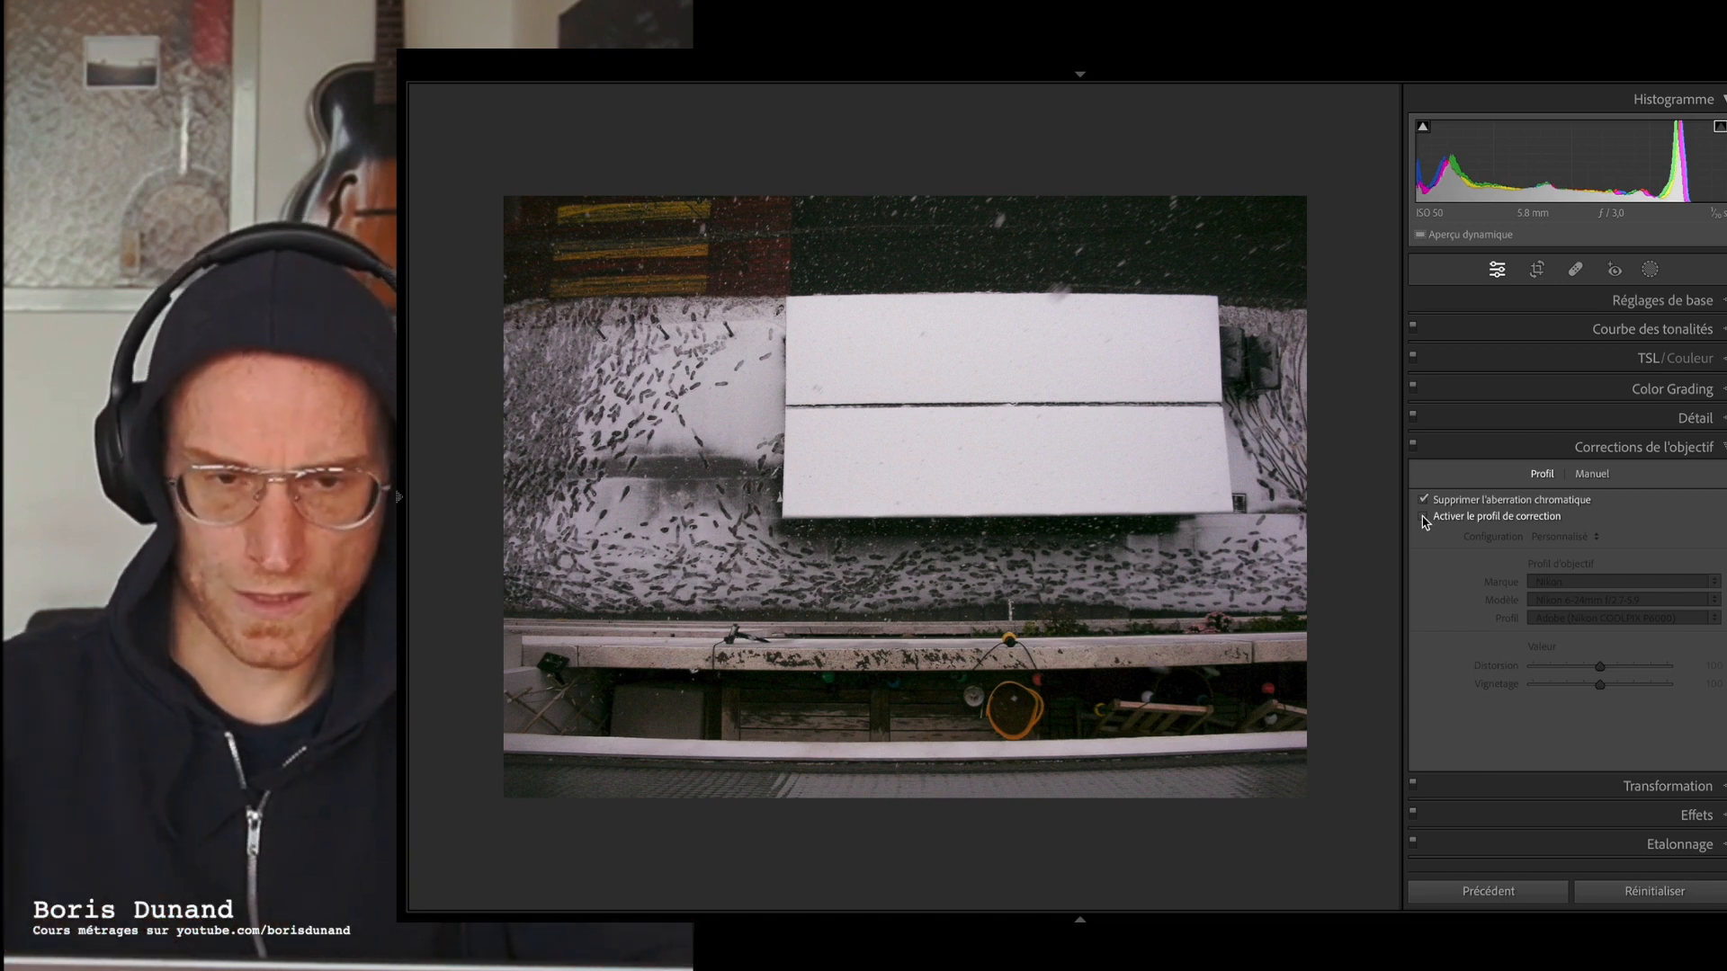
click(1425, 518)
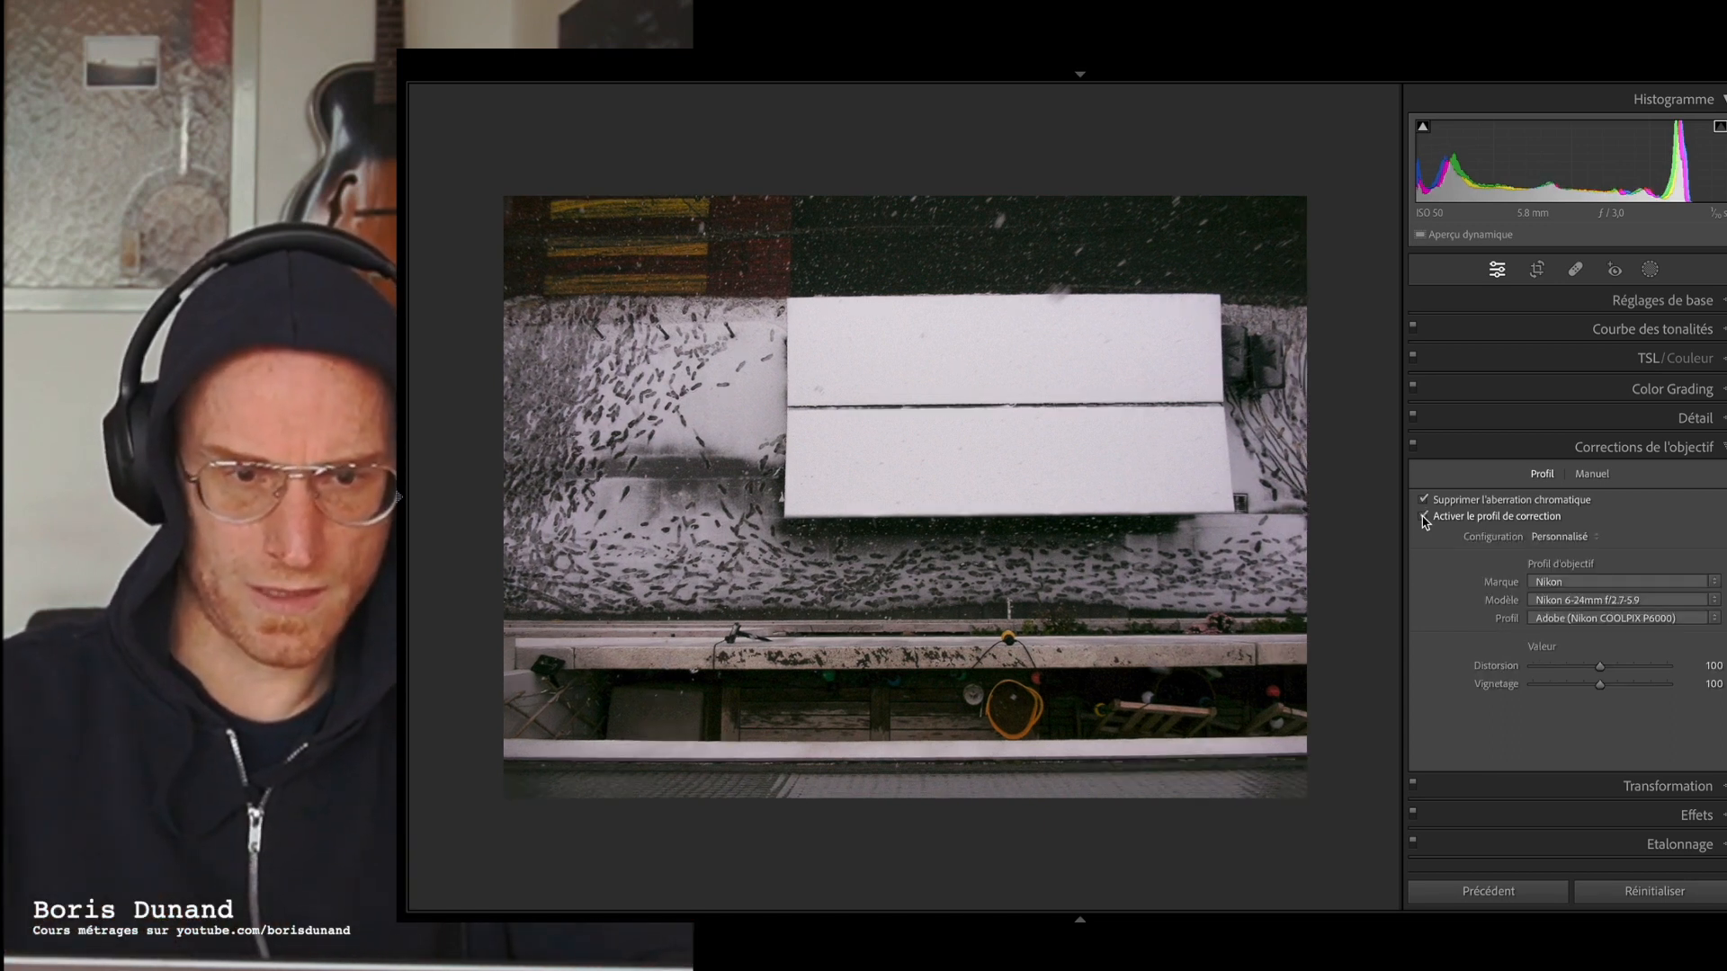
click(1425, 518)
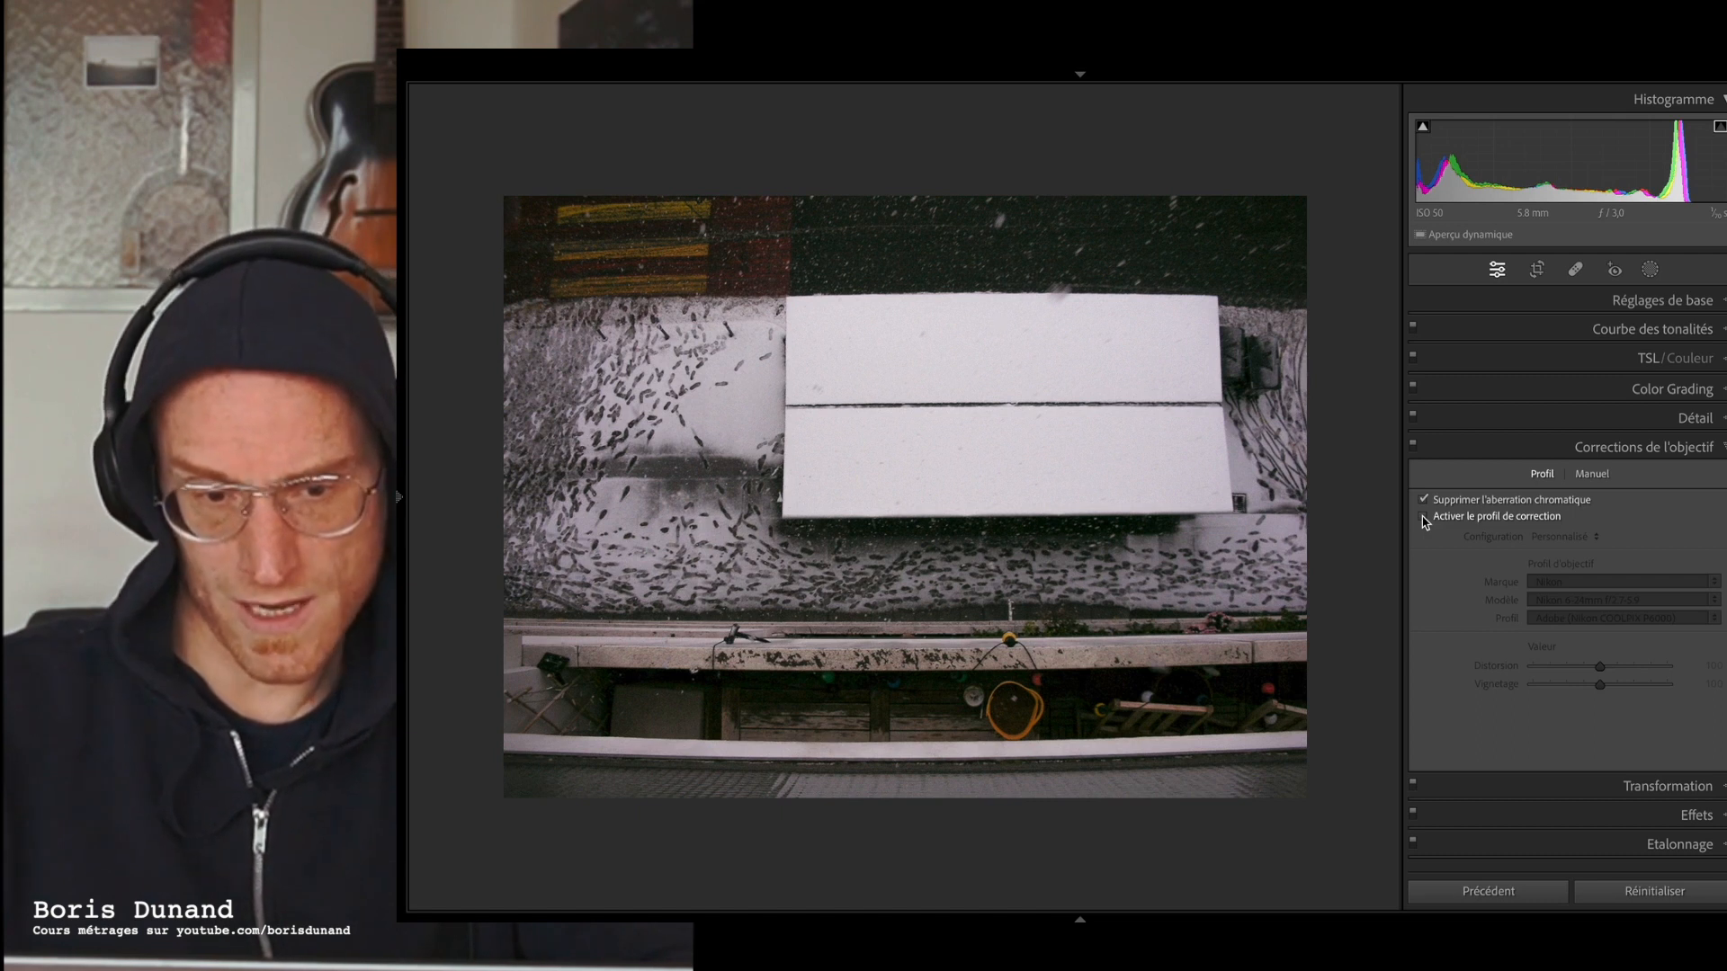
click(1425, 518)
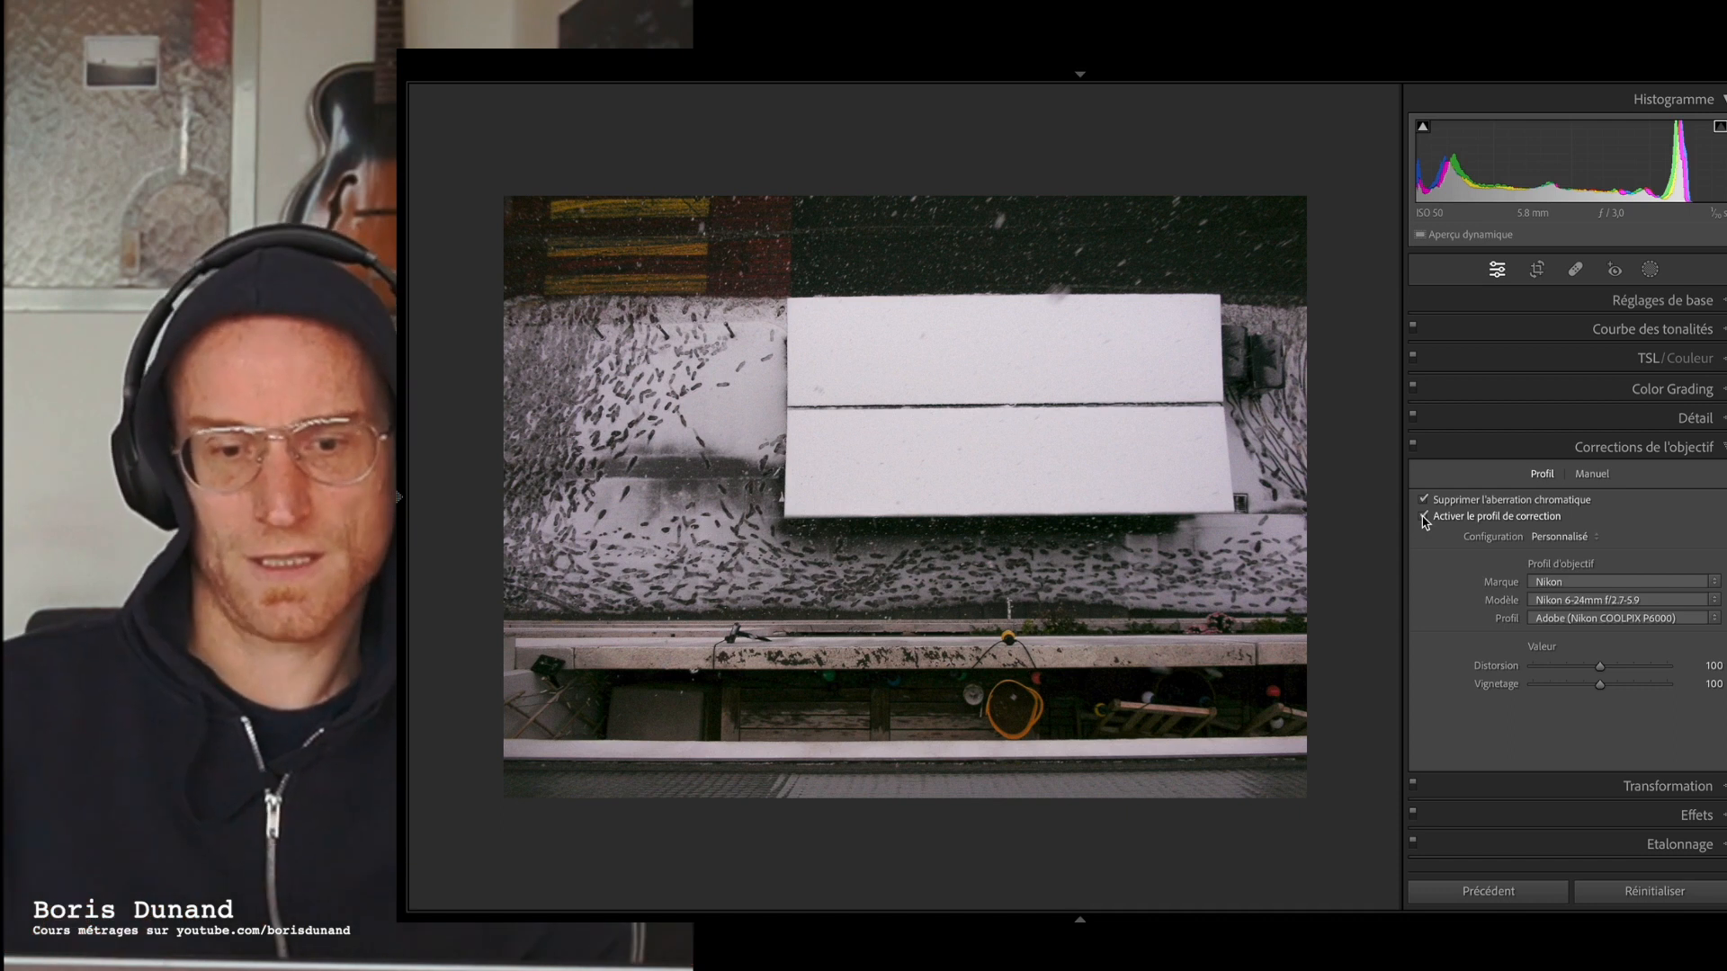
click(1424, 518)
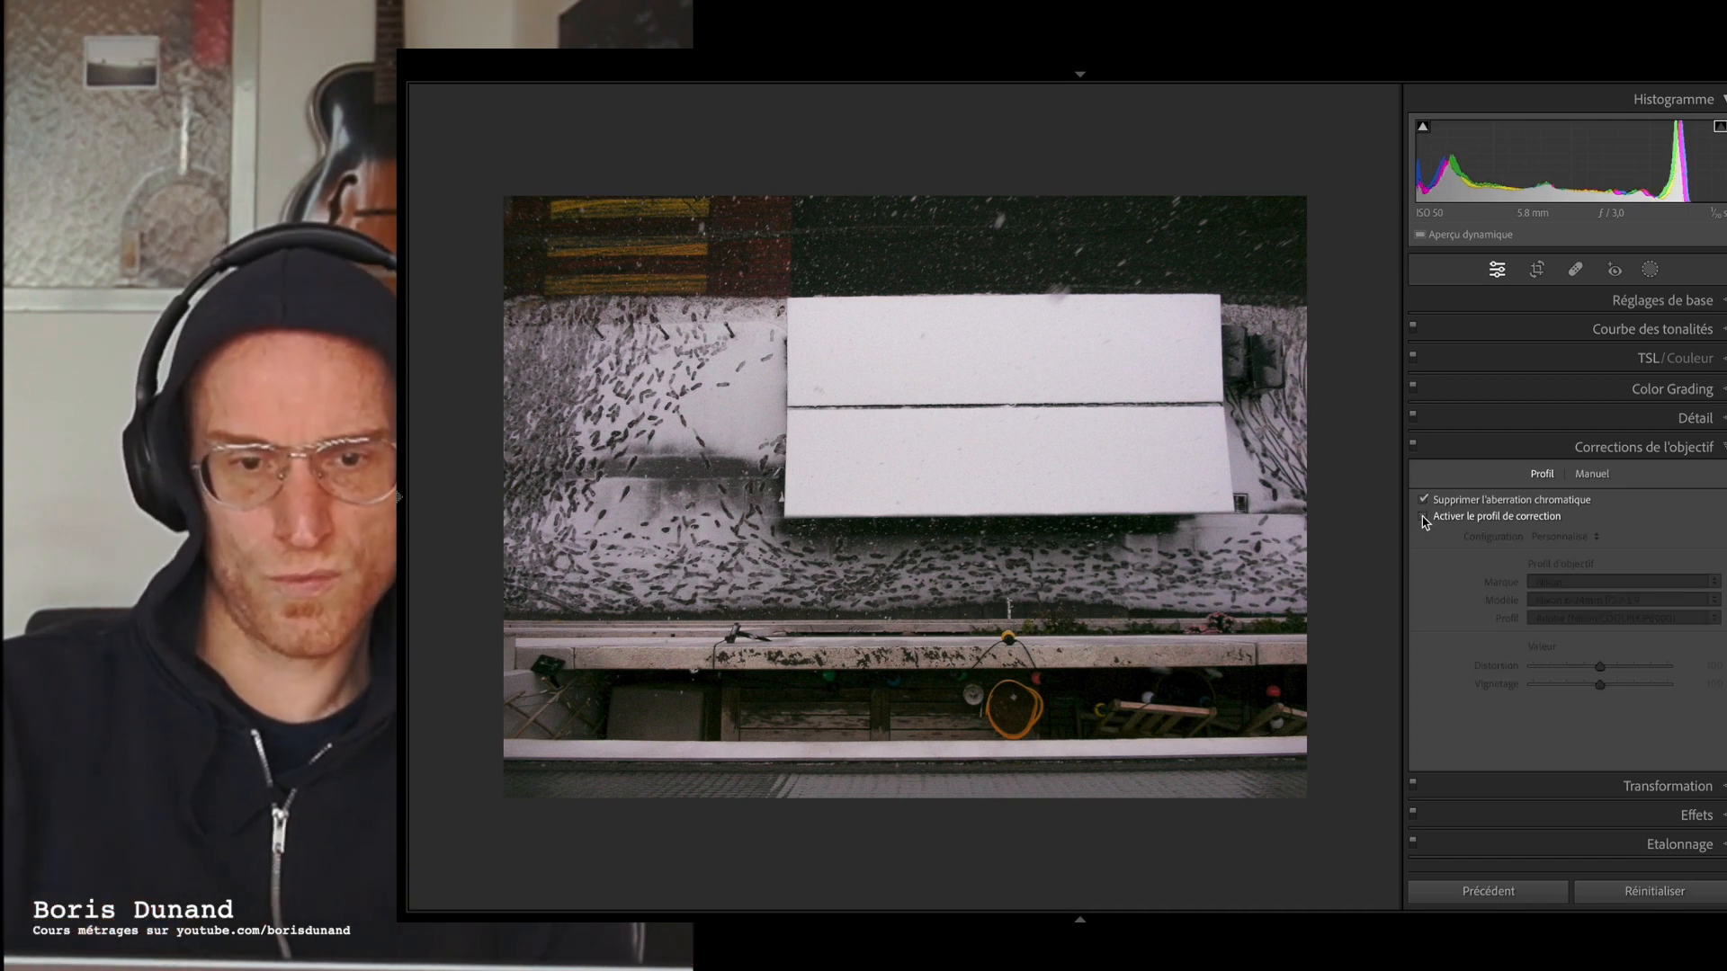
click(1424, 518)
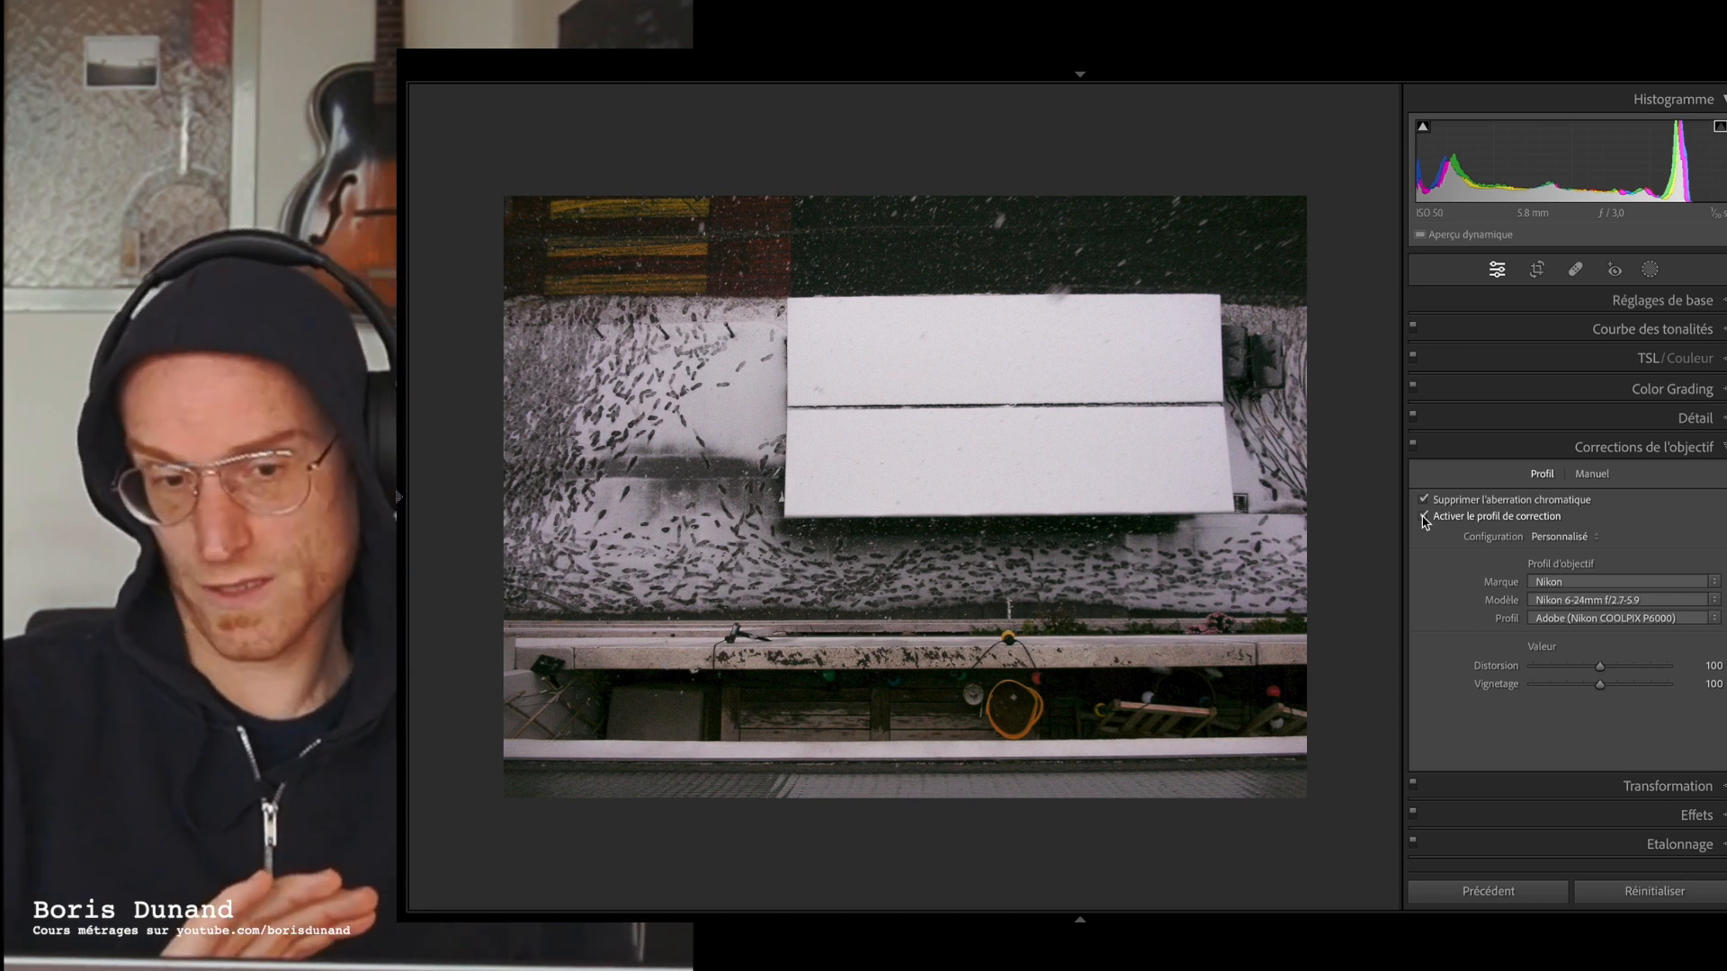
click(1424, 518)
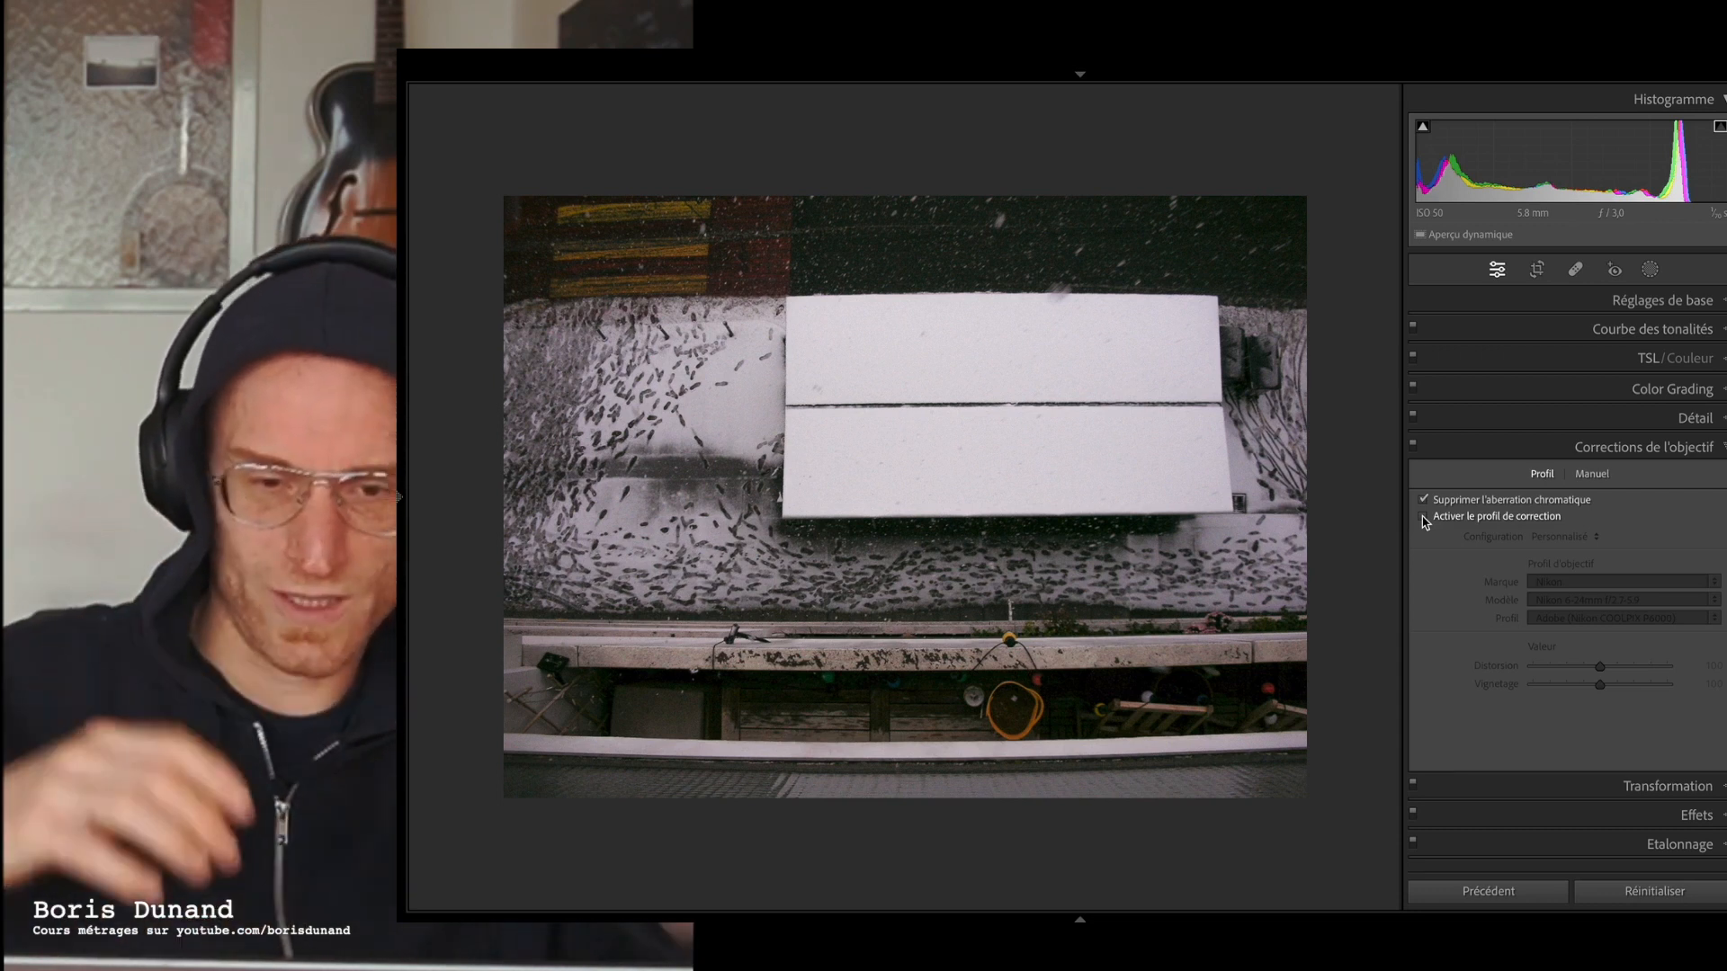
click(1423, 518)
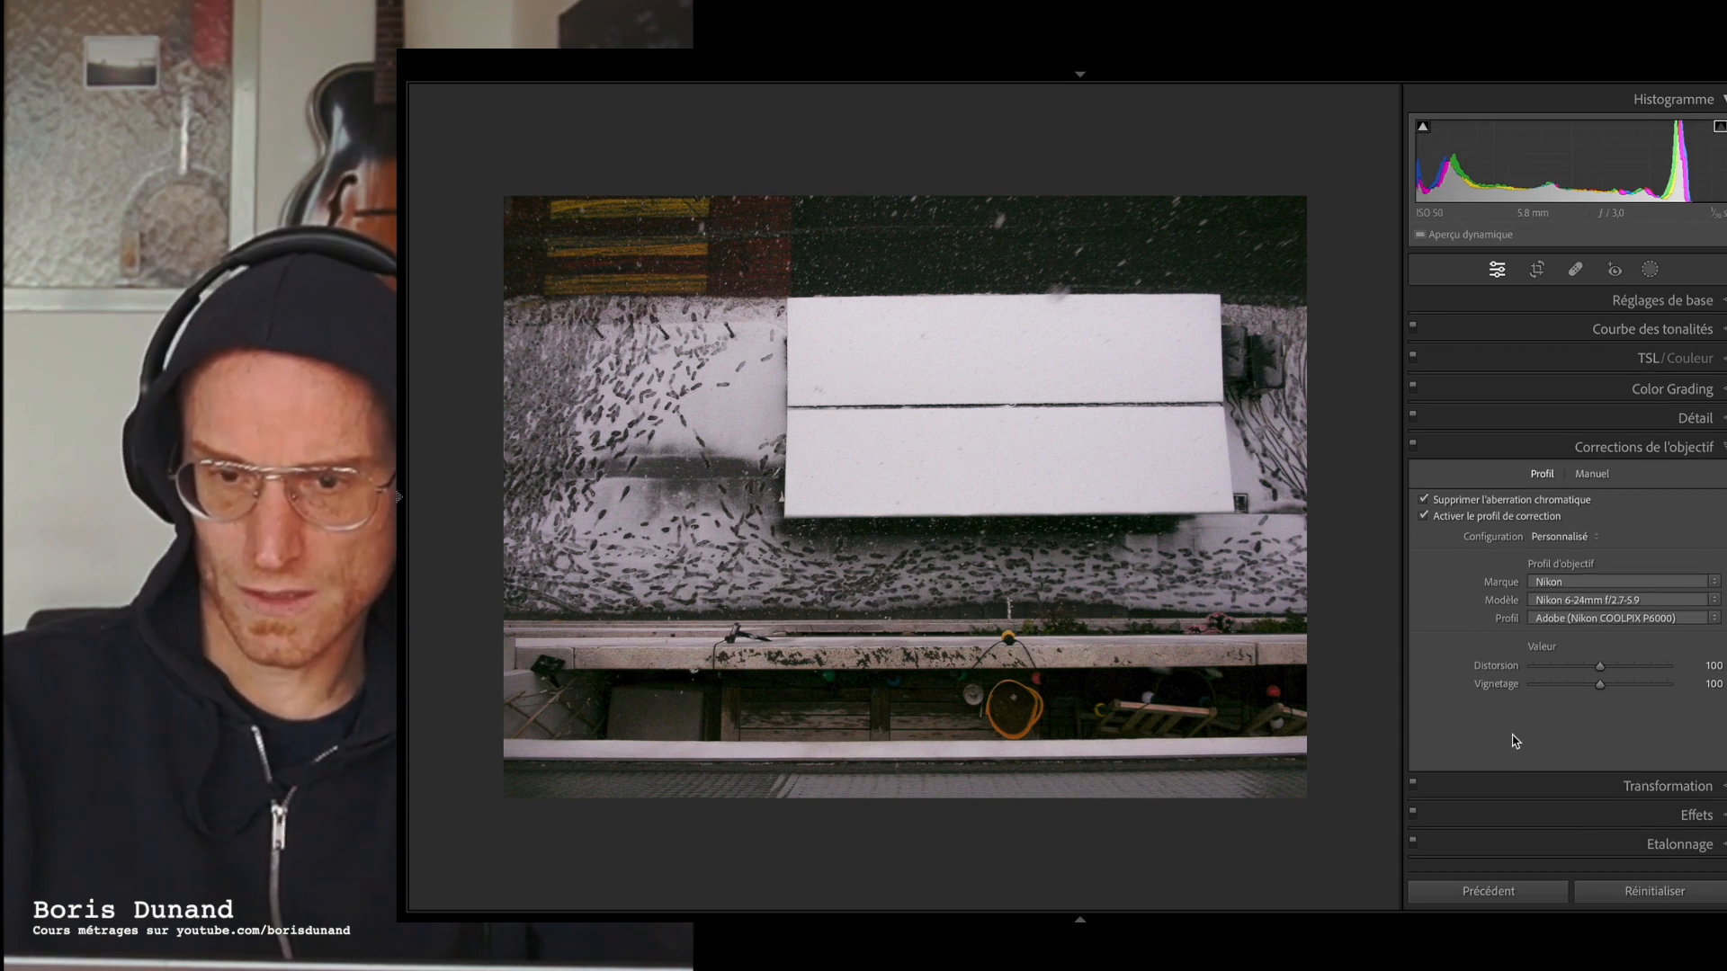
- Set the Grain Valeur to 21 in the Effets settings while checking the photo
click(1720, 787)
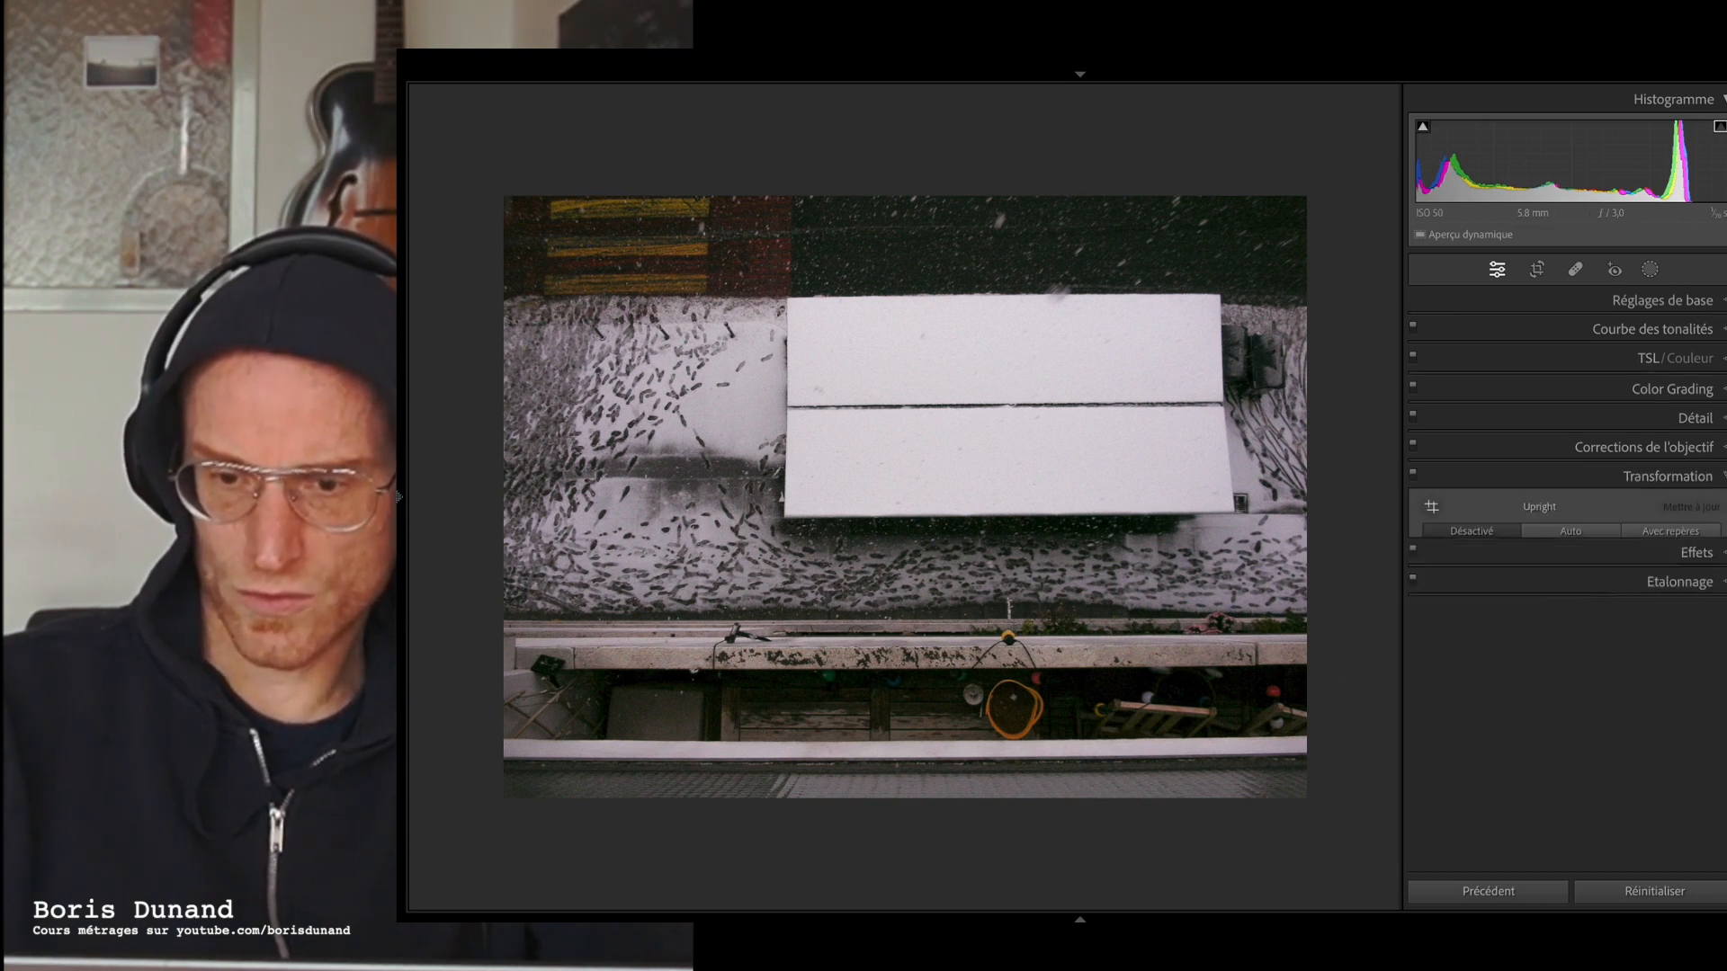
click(1720, 817)
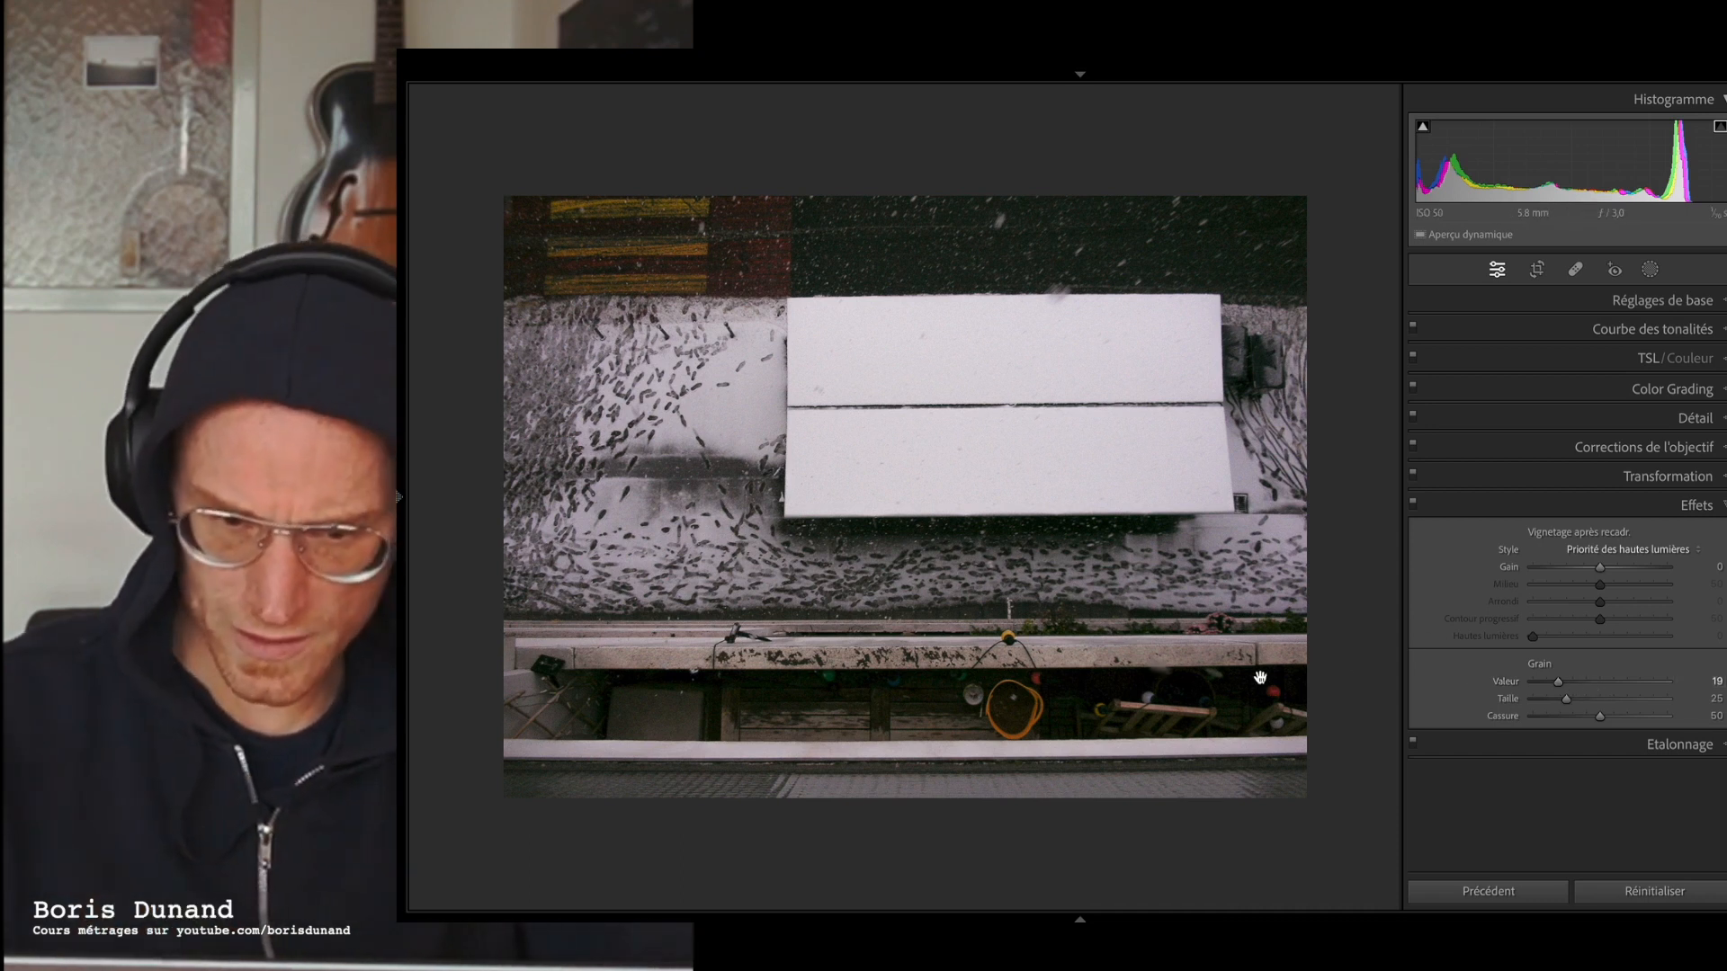
click(1152, 711)
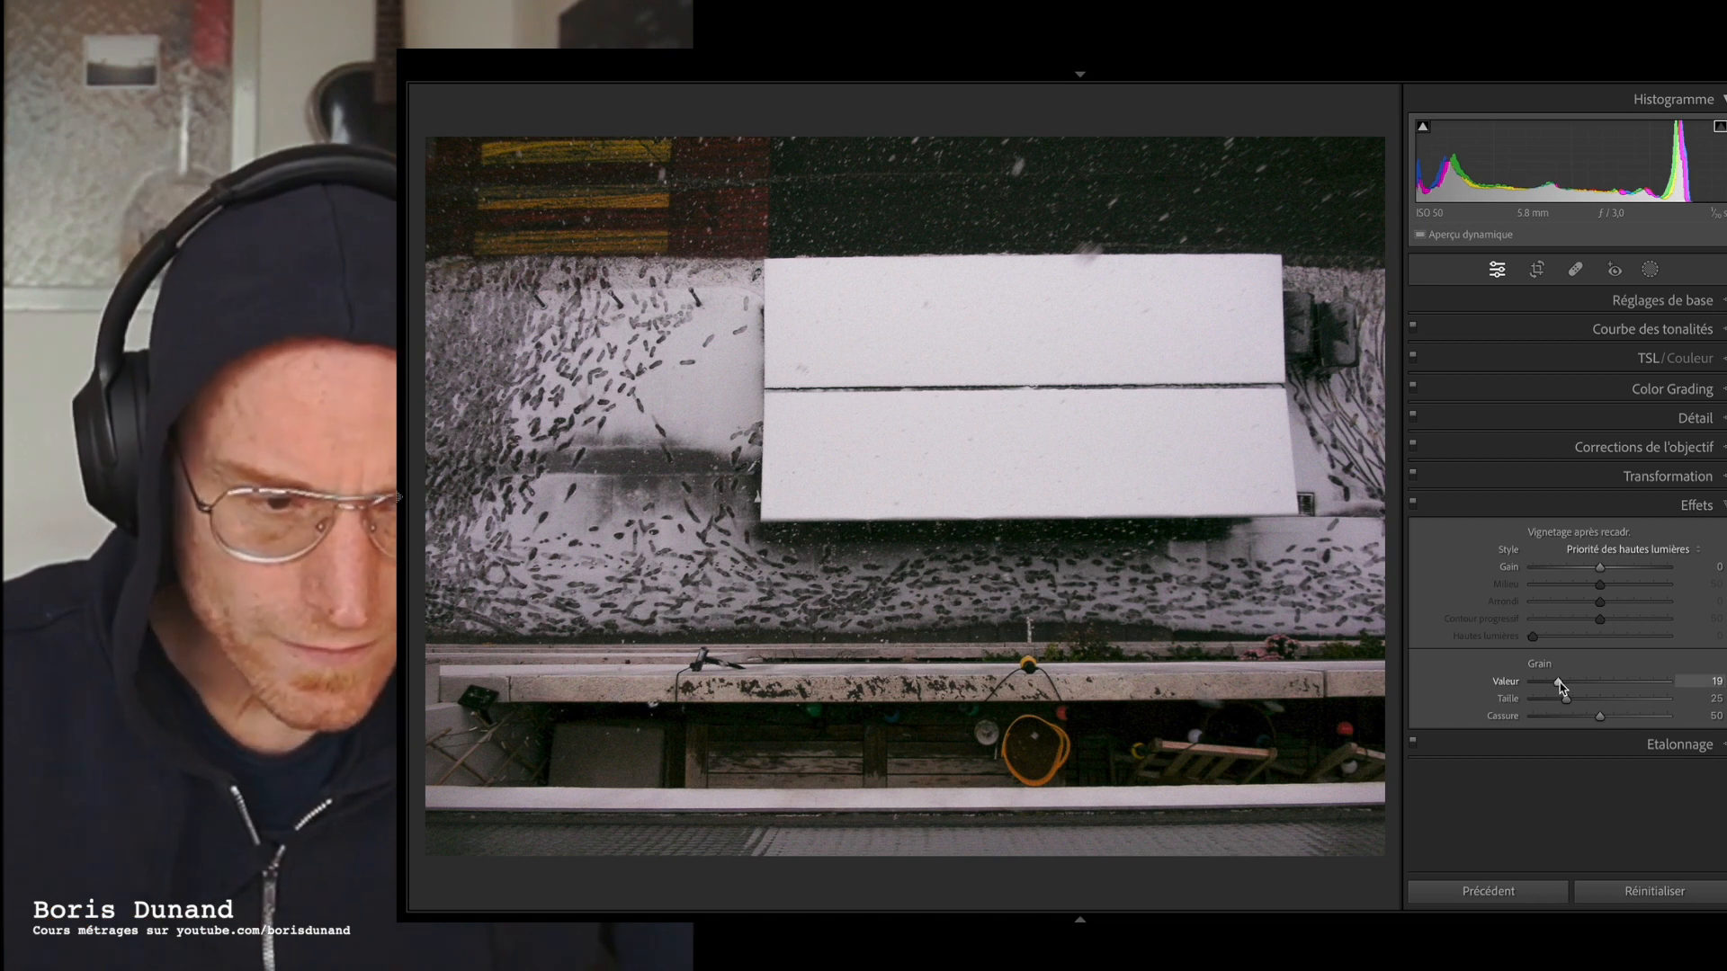
mouse_move(1566, 686)
mouse_down()
mouse_move(1646, 690)
mouse_move(1544, 688)
mouse_move(1563, 690)
mouse_up()
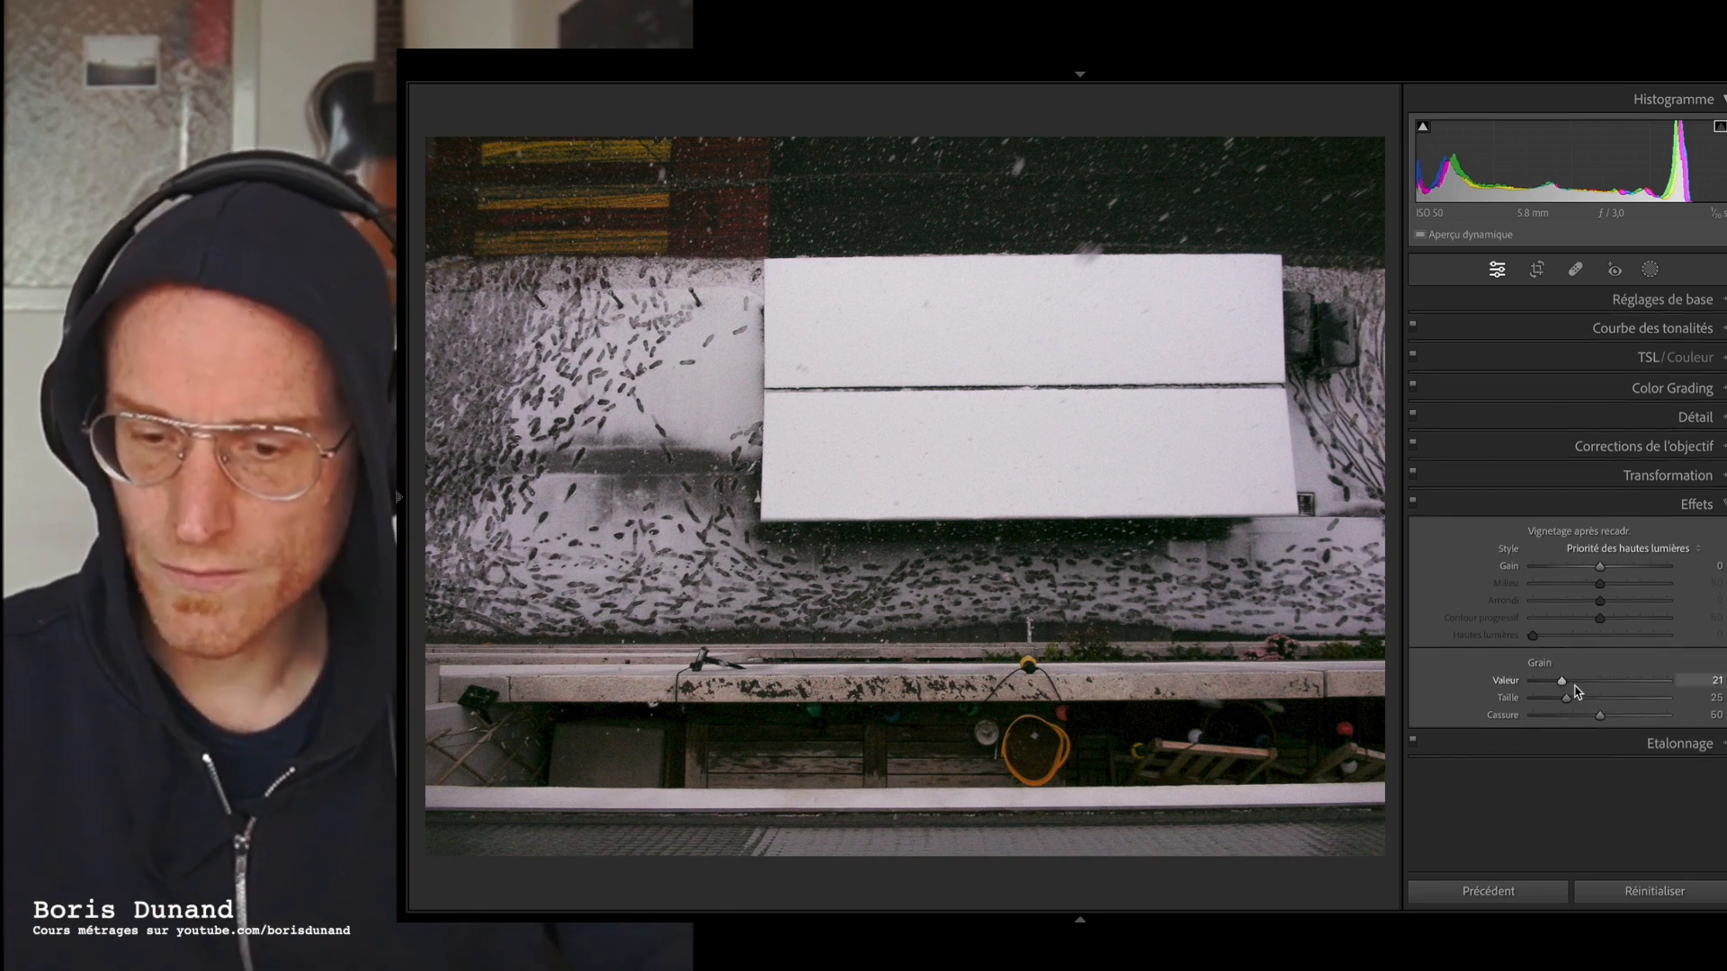
- Try shifting the Ombres Teinte and the Rouge primaire Teinte in Etalonnage, resetting each to 0
click(1716, 755)
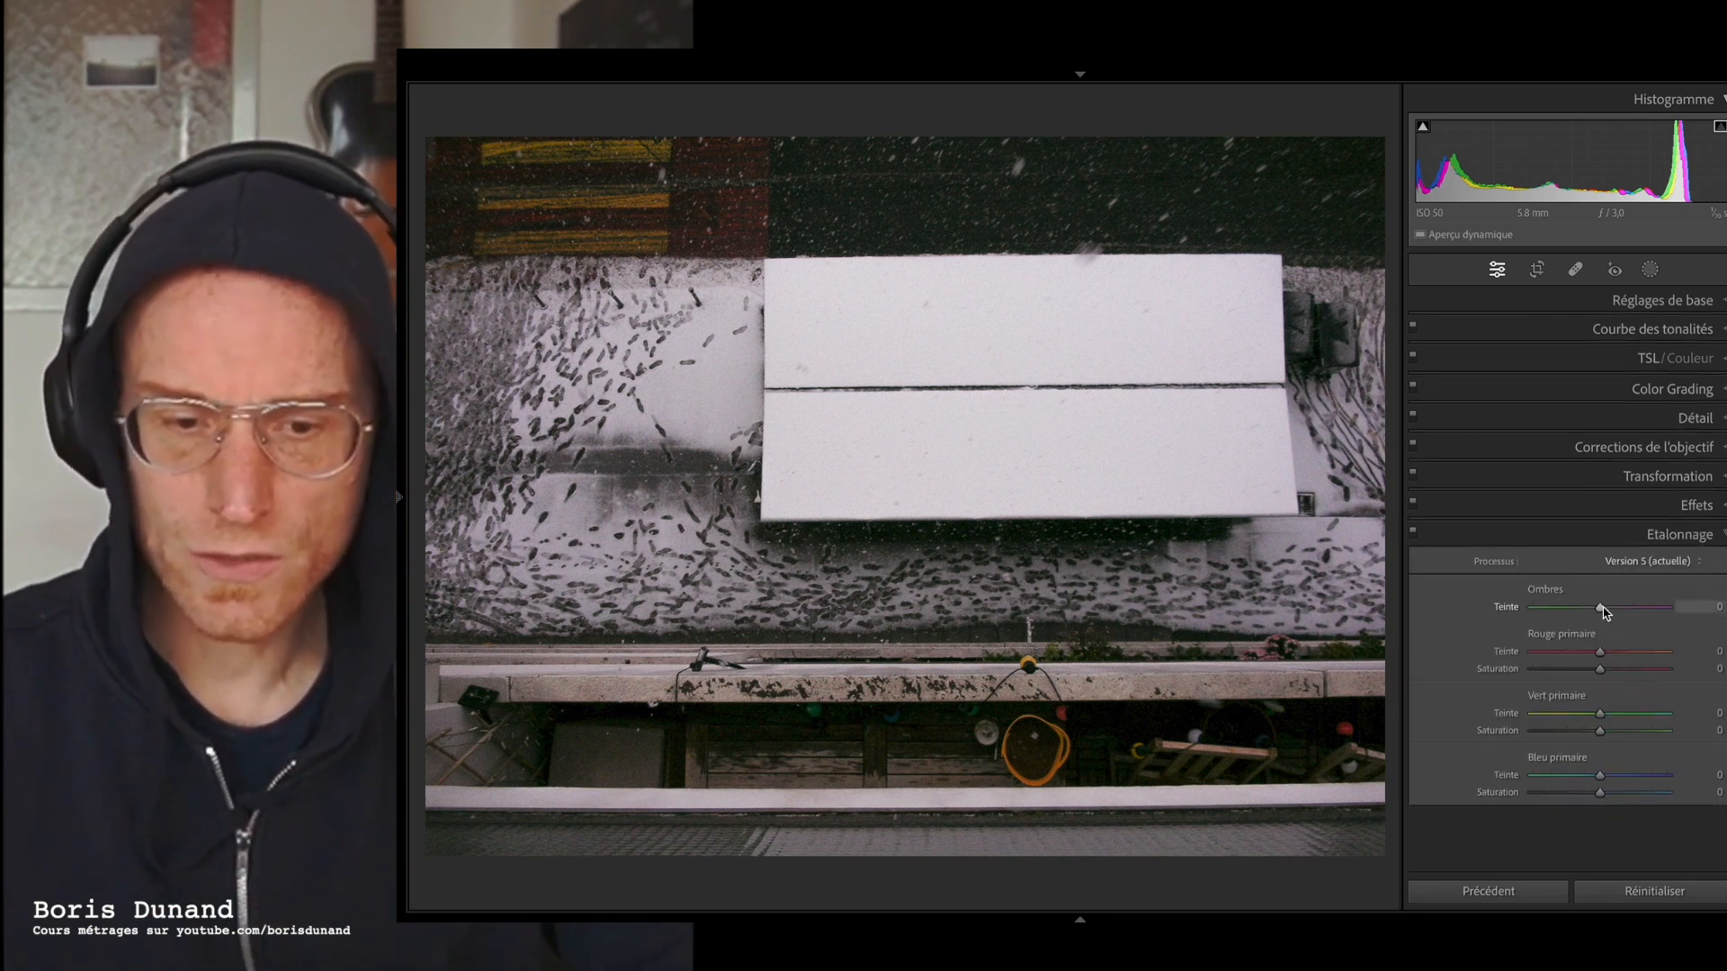
drag(1603, 610, 1493, 615)
drag(1669, 609, 1608, 648)
double_click(1513, 608)
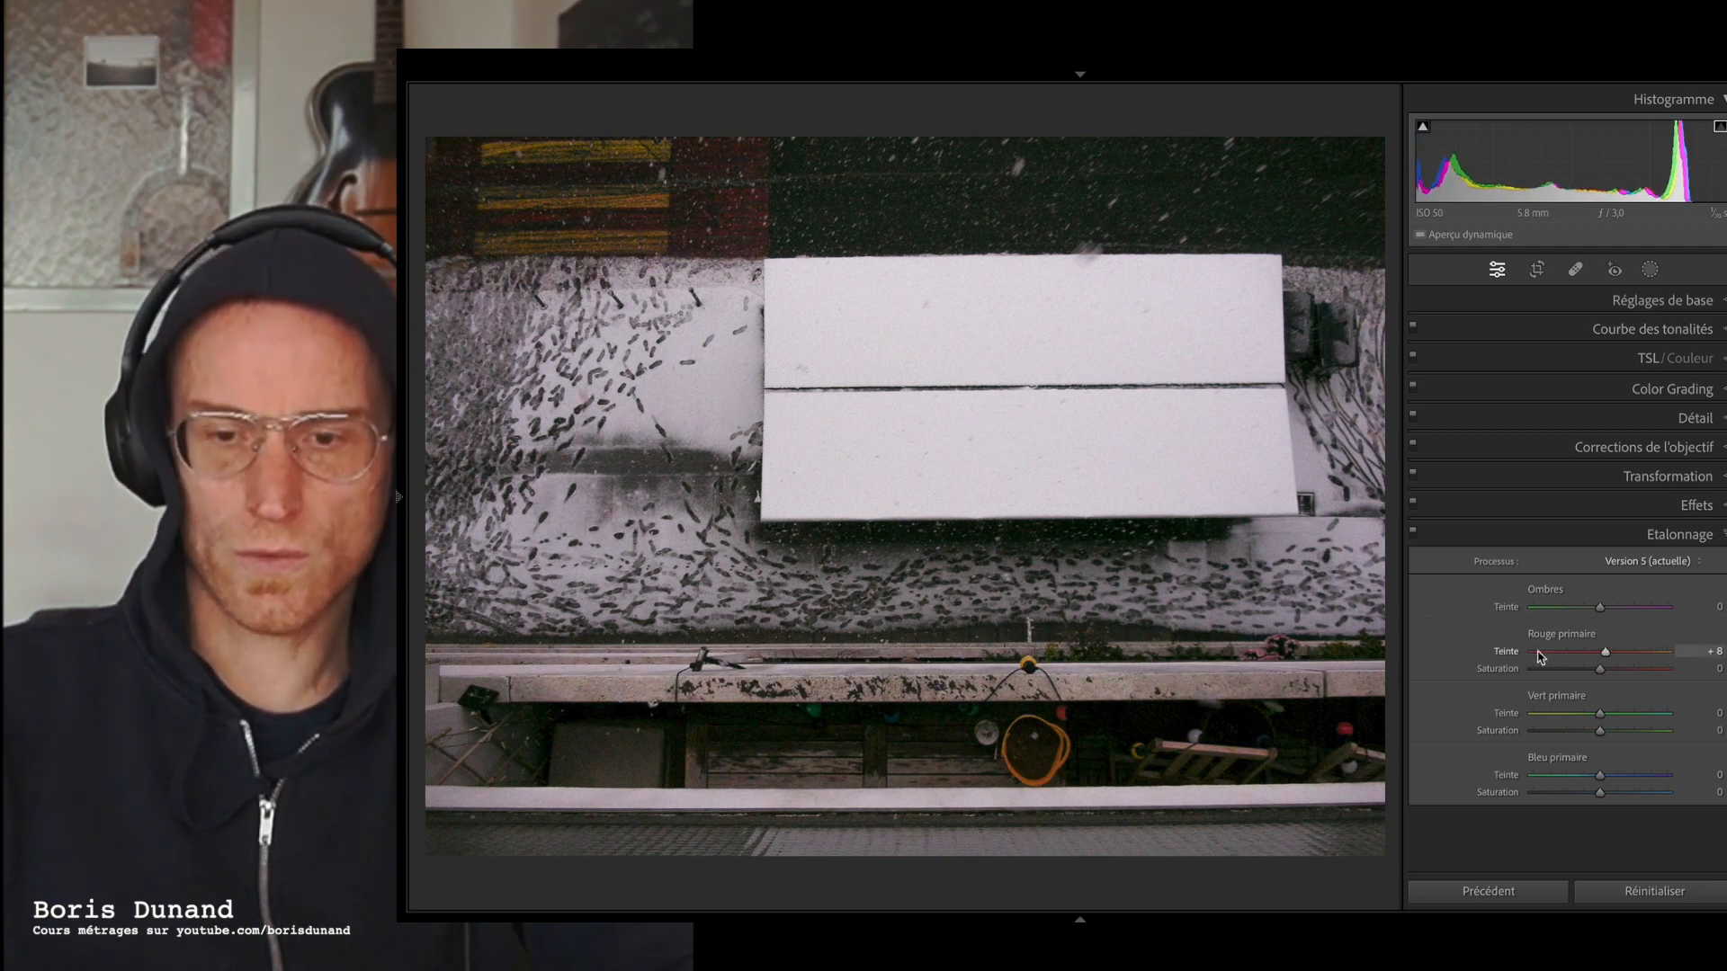
double_click(1602, 654)
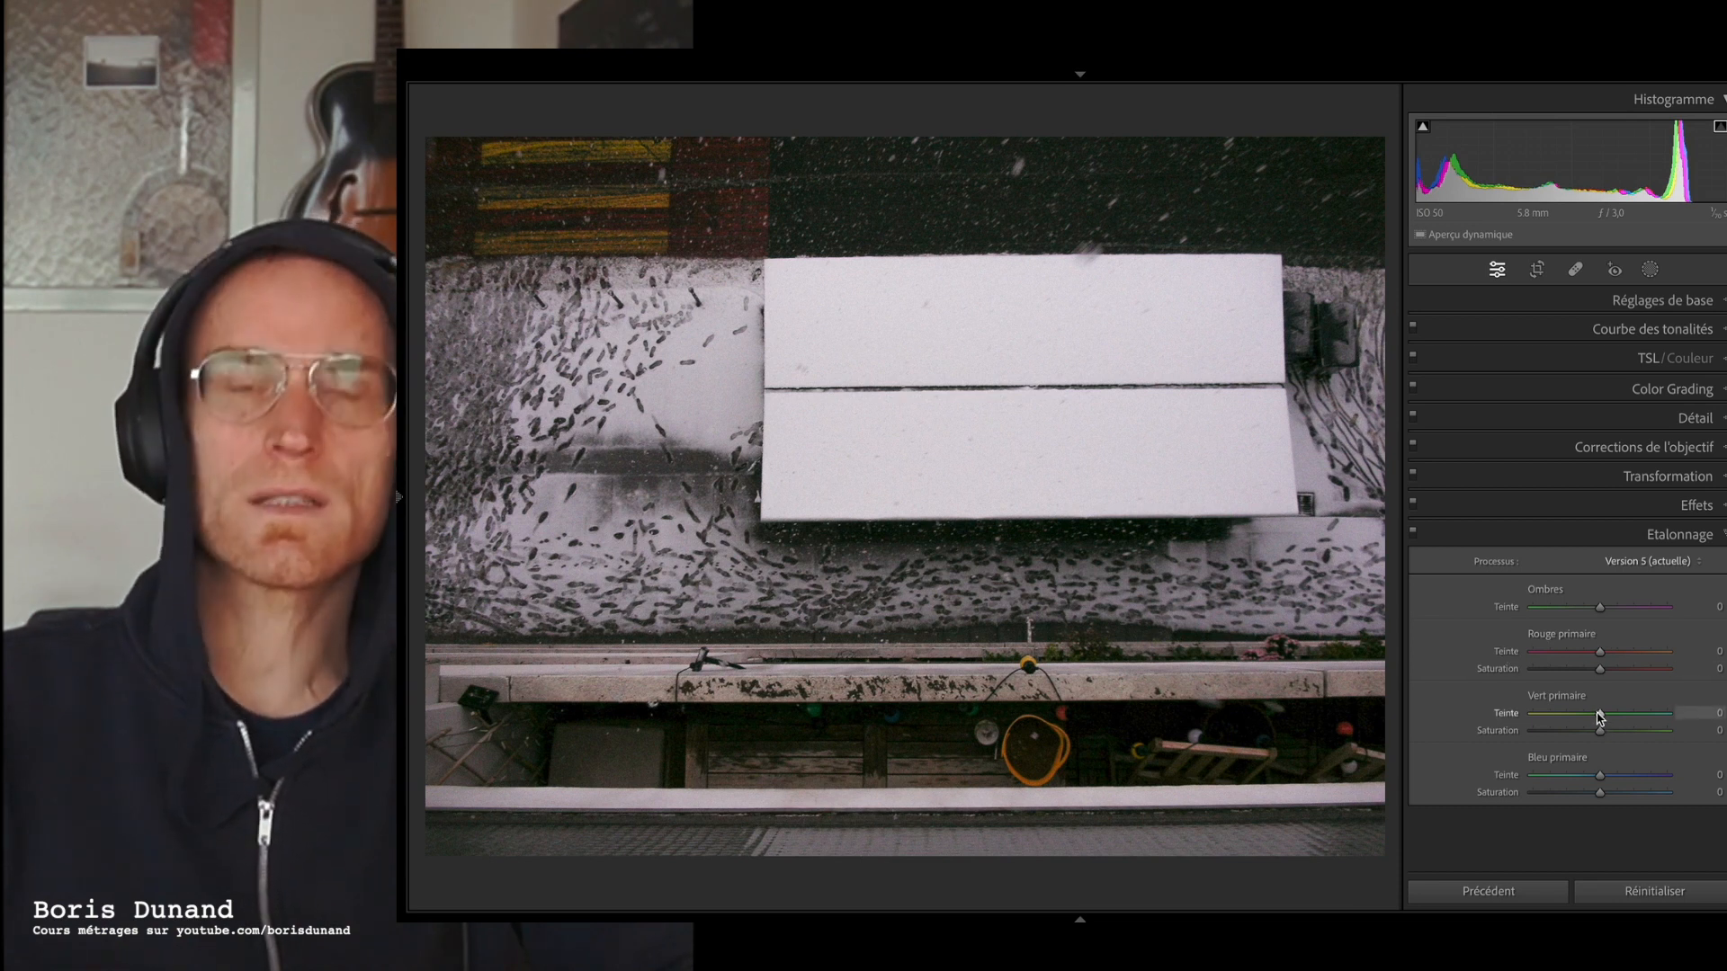
- Try a Vert primaire Teinte of -86 and other Bleu primaire hues in Etalonnage, resetting both to 0
drag(1600, 715, 1542, 716)
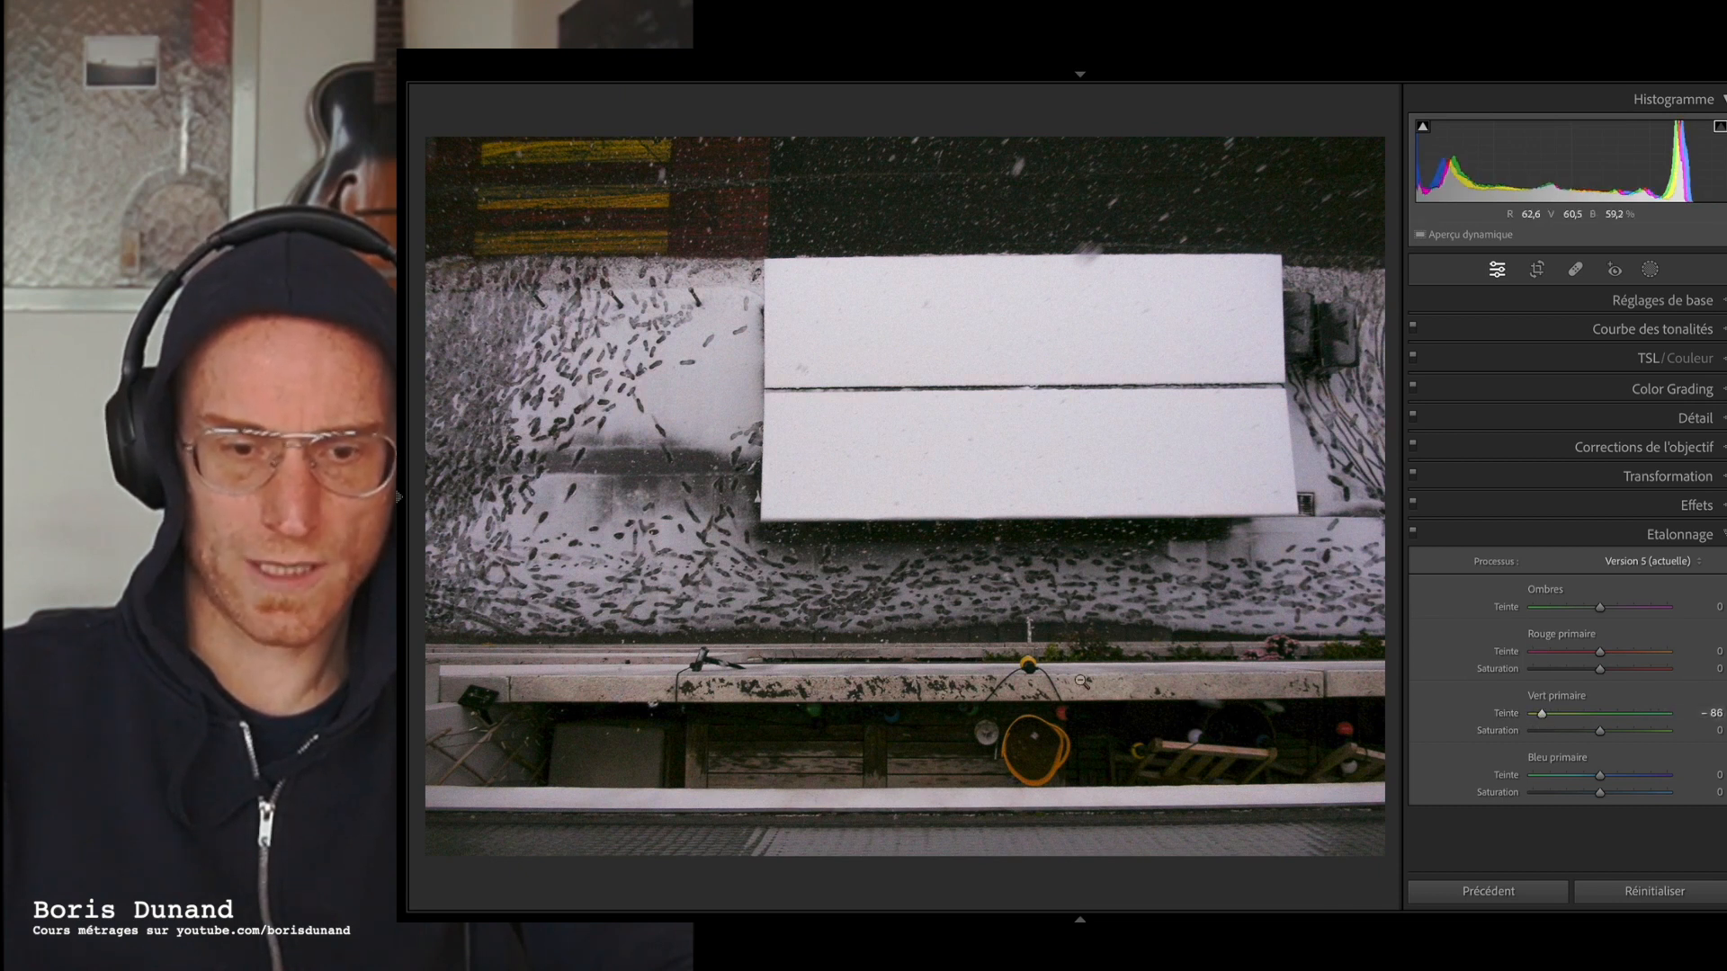
drag(1542, 714, 1581, 716)
double_click(1519, 715)
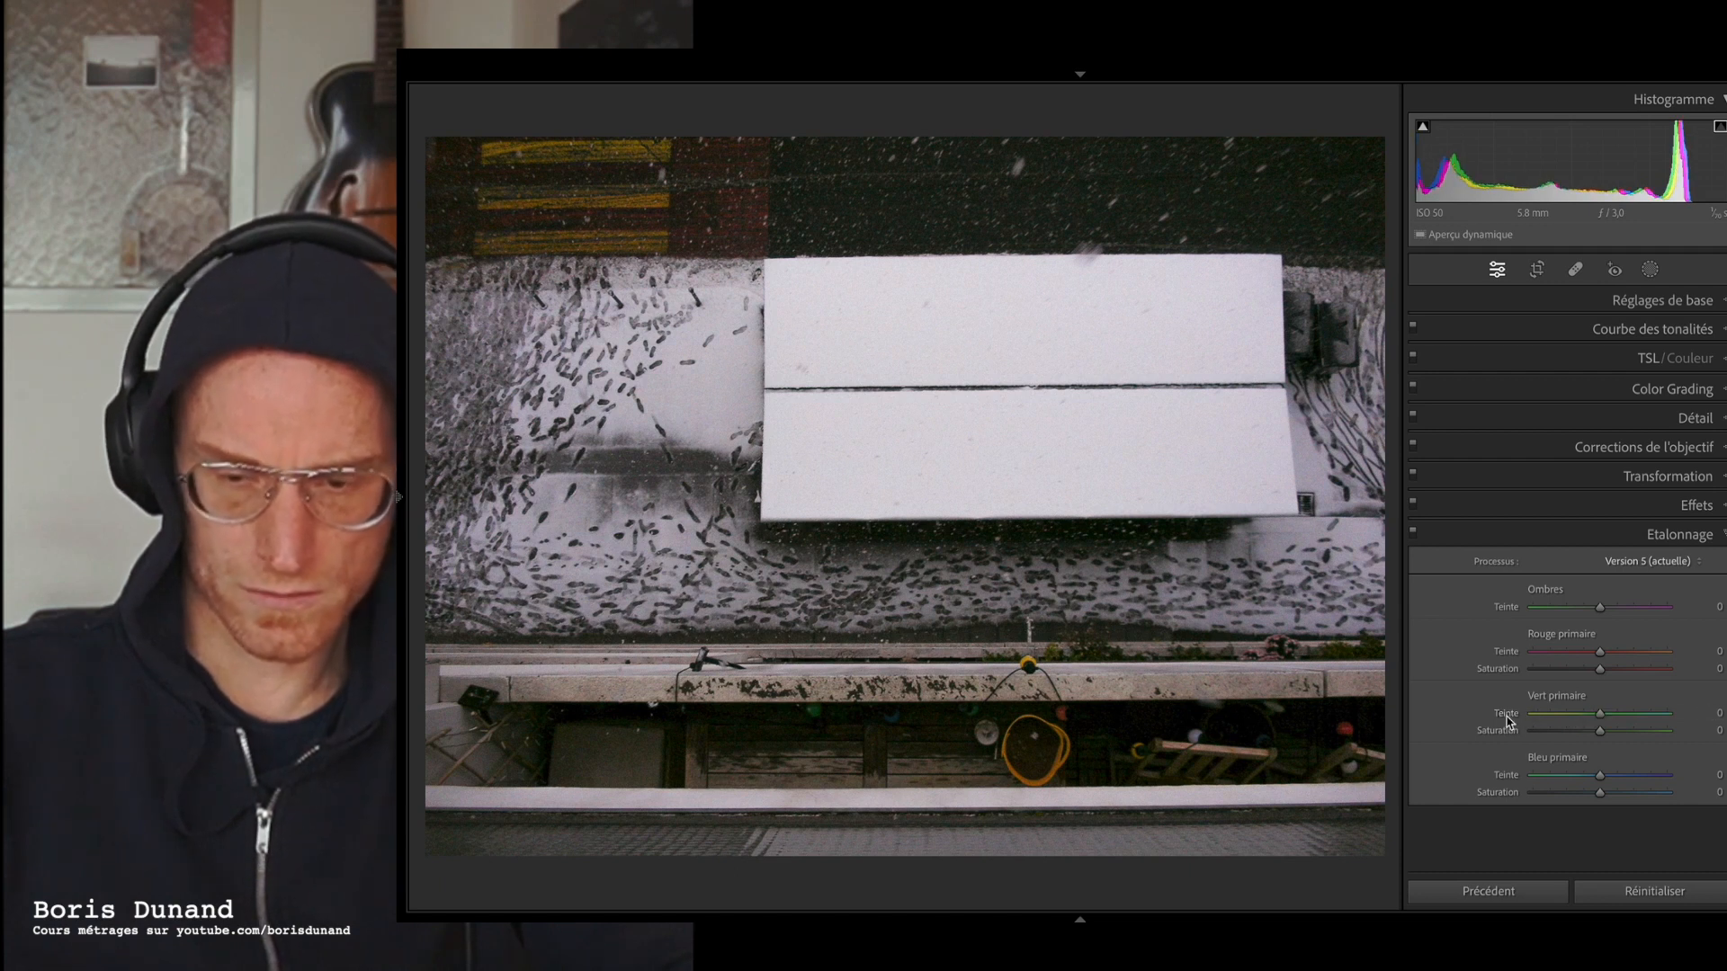
drag(1601, 777, 1722, 792)
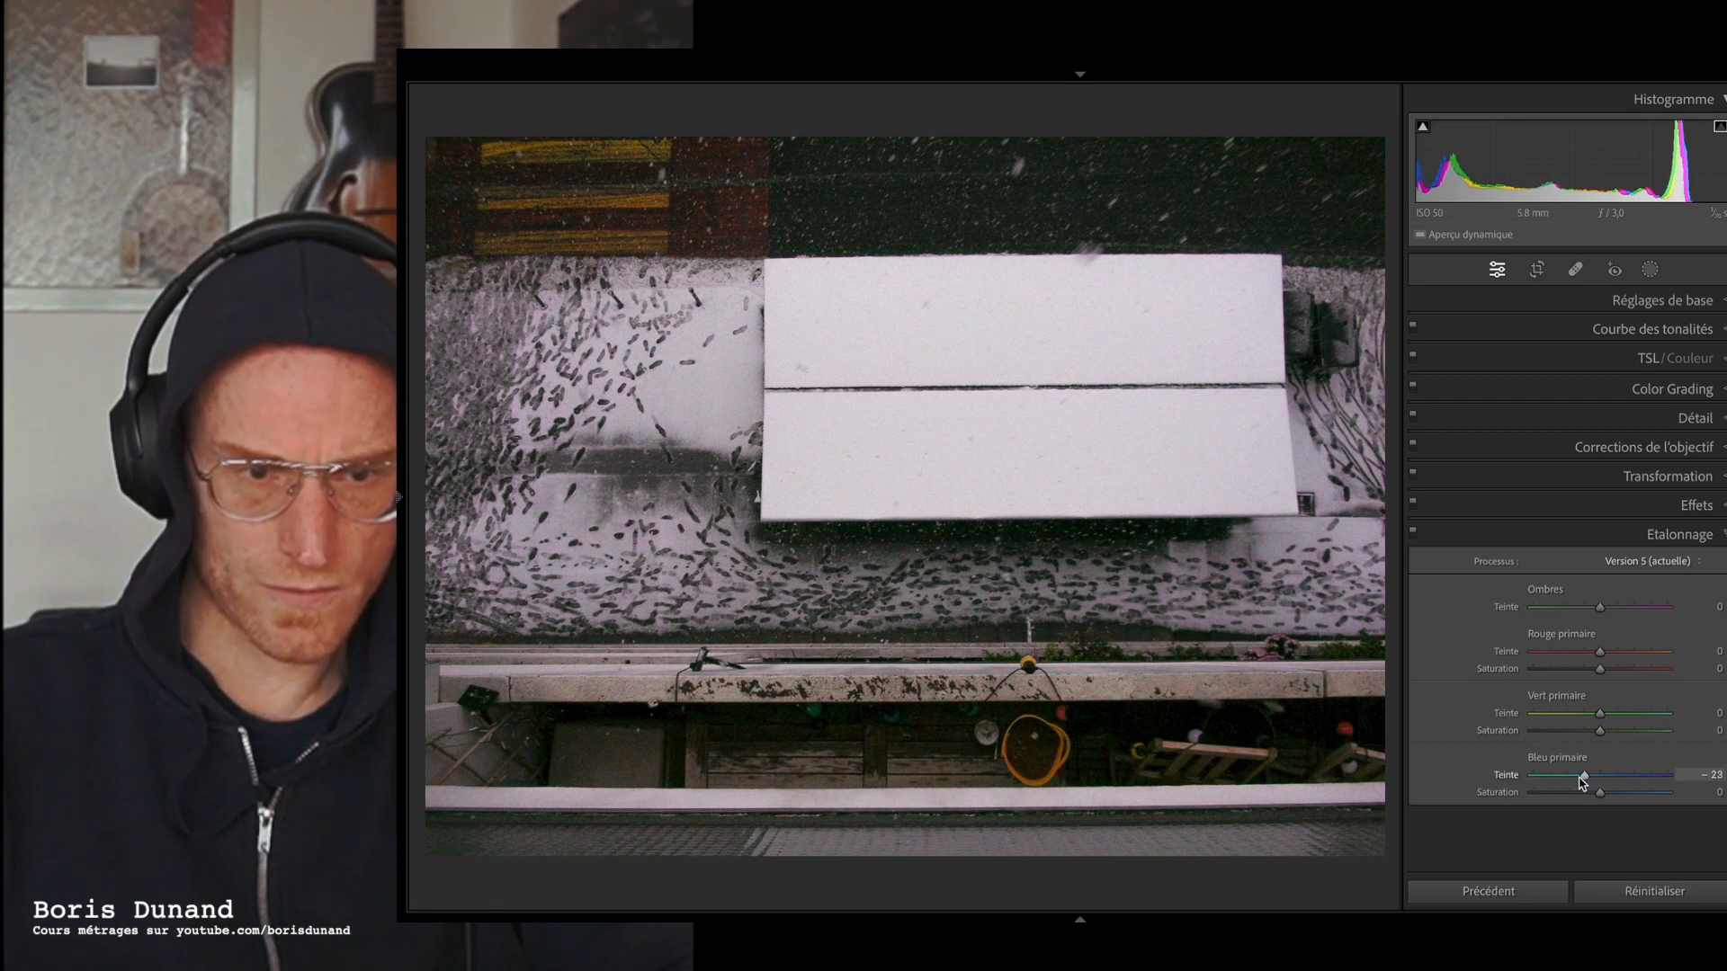
double_click(1508, 777)
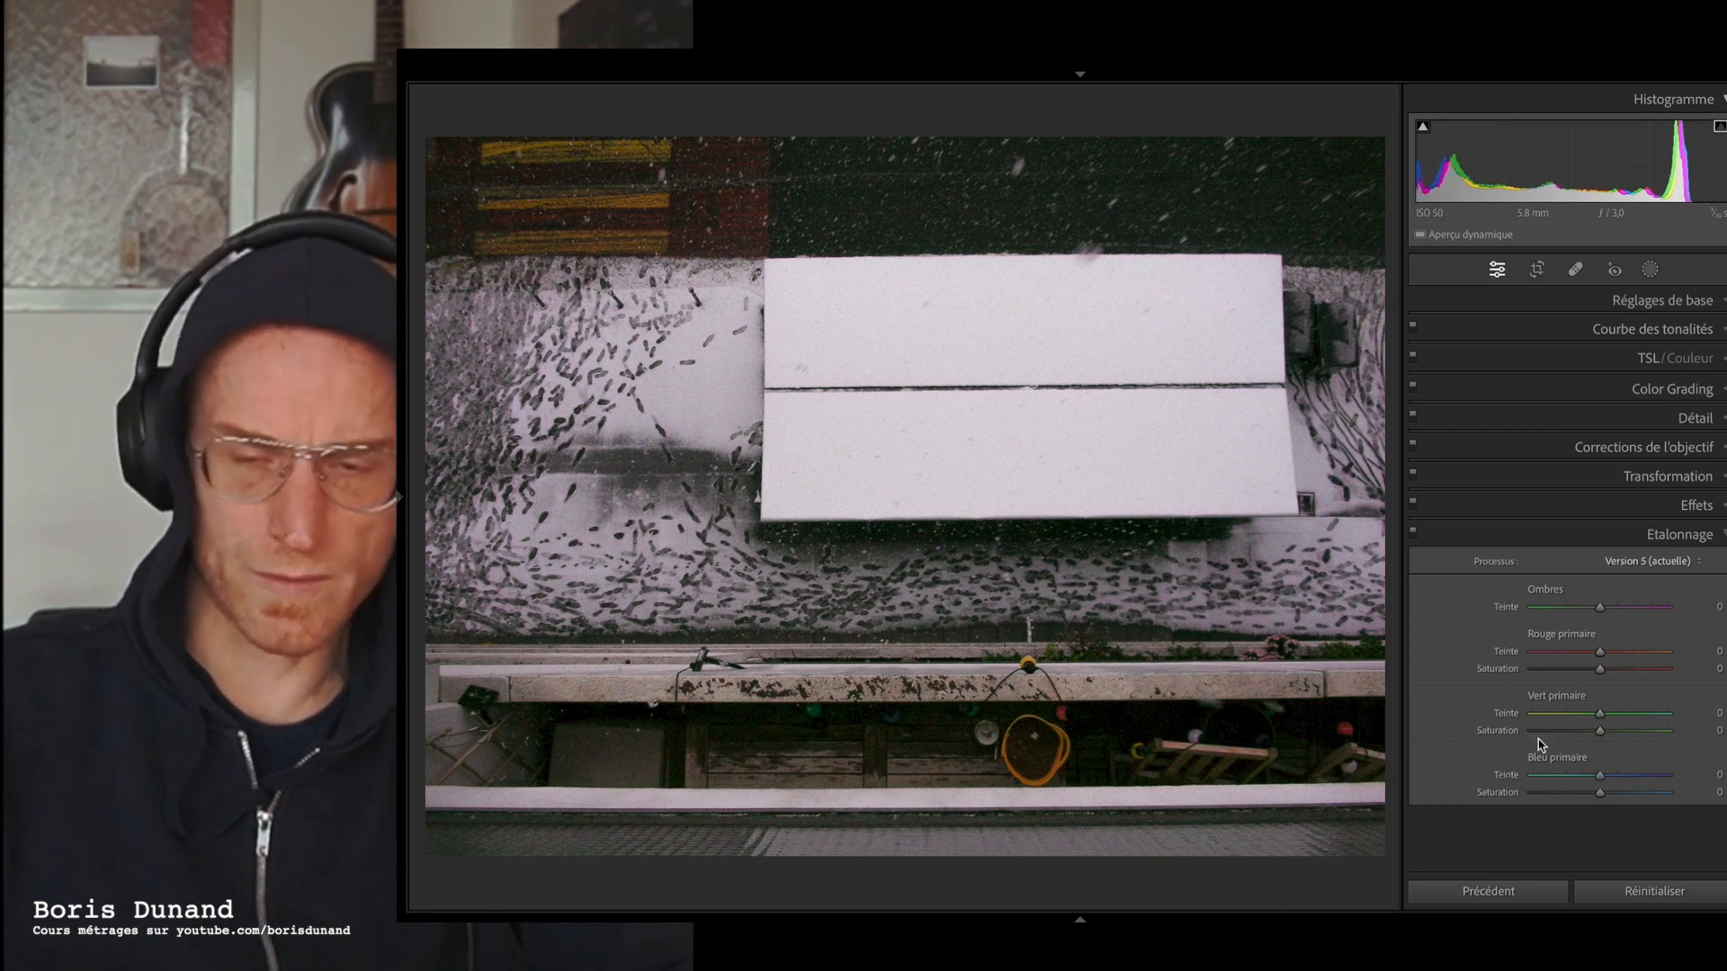
click(1713, 537)
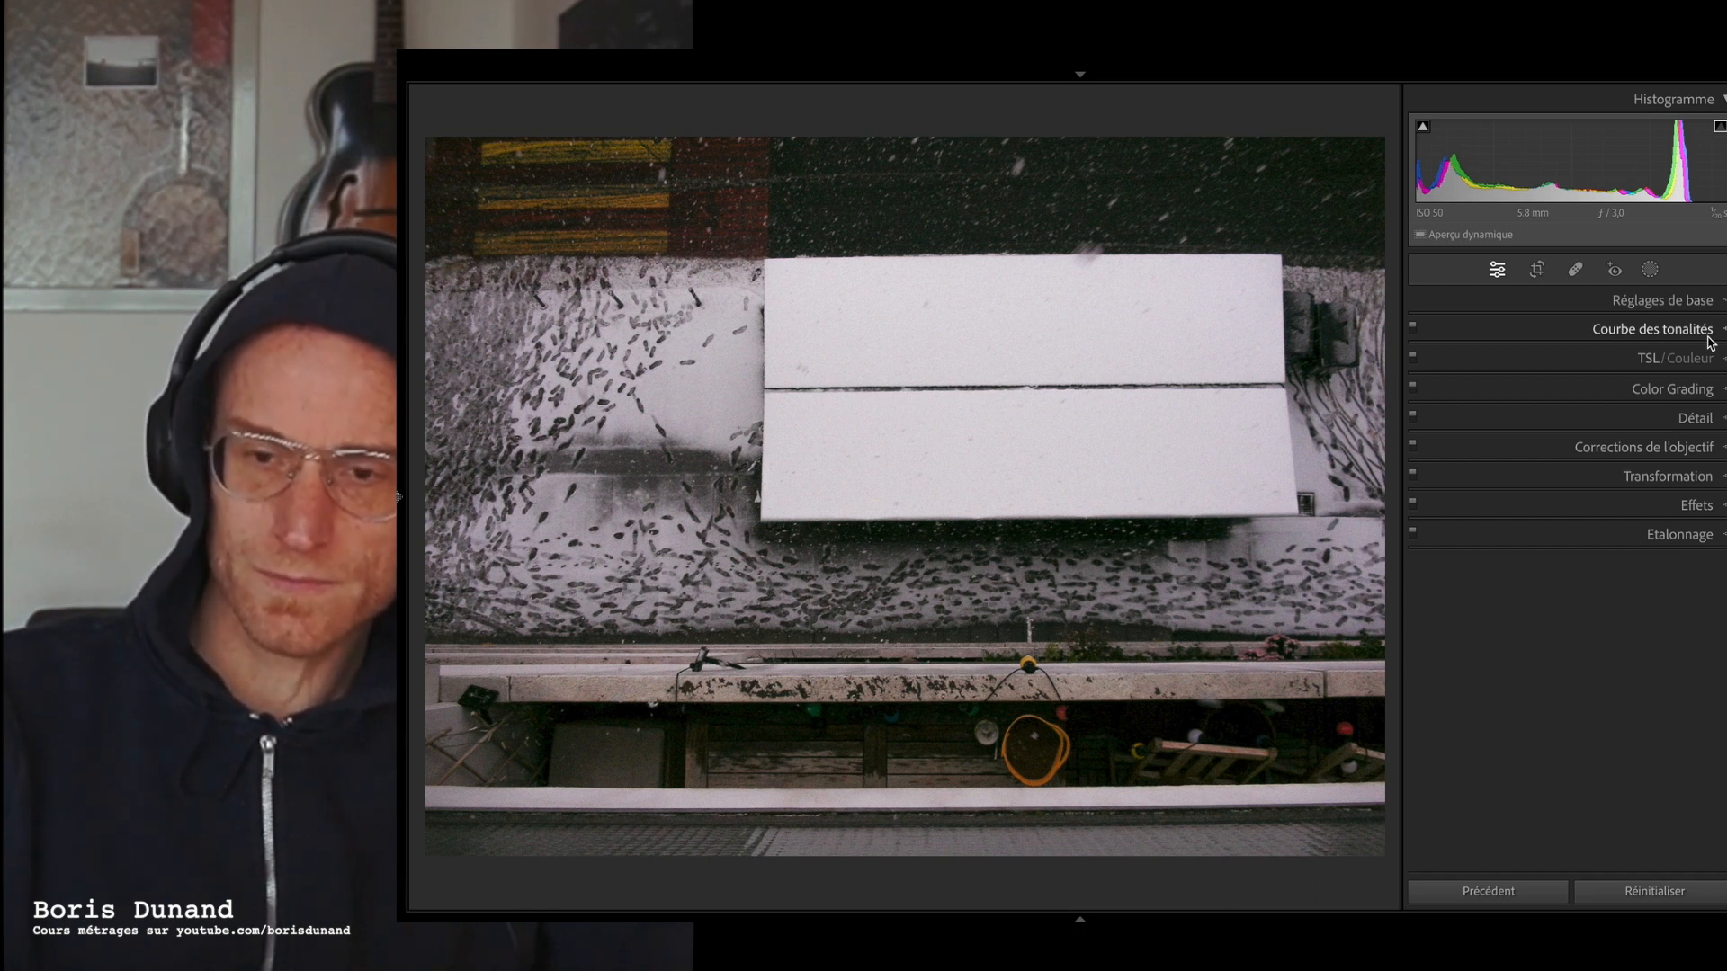
click(1650, 270)
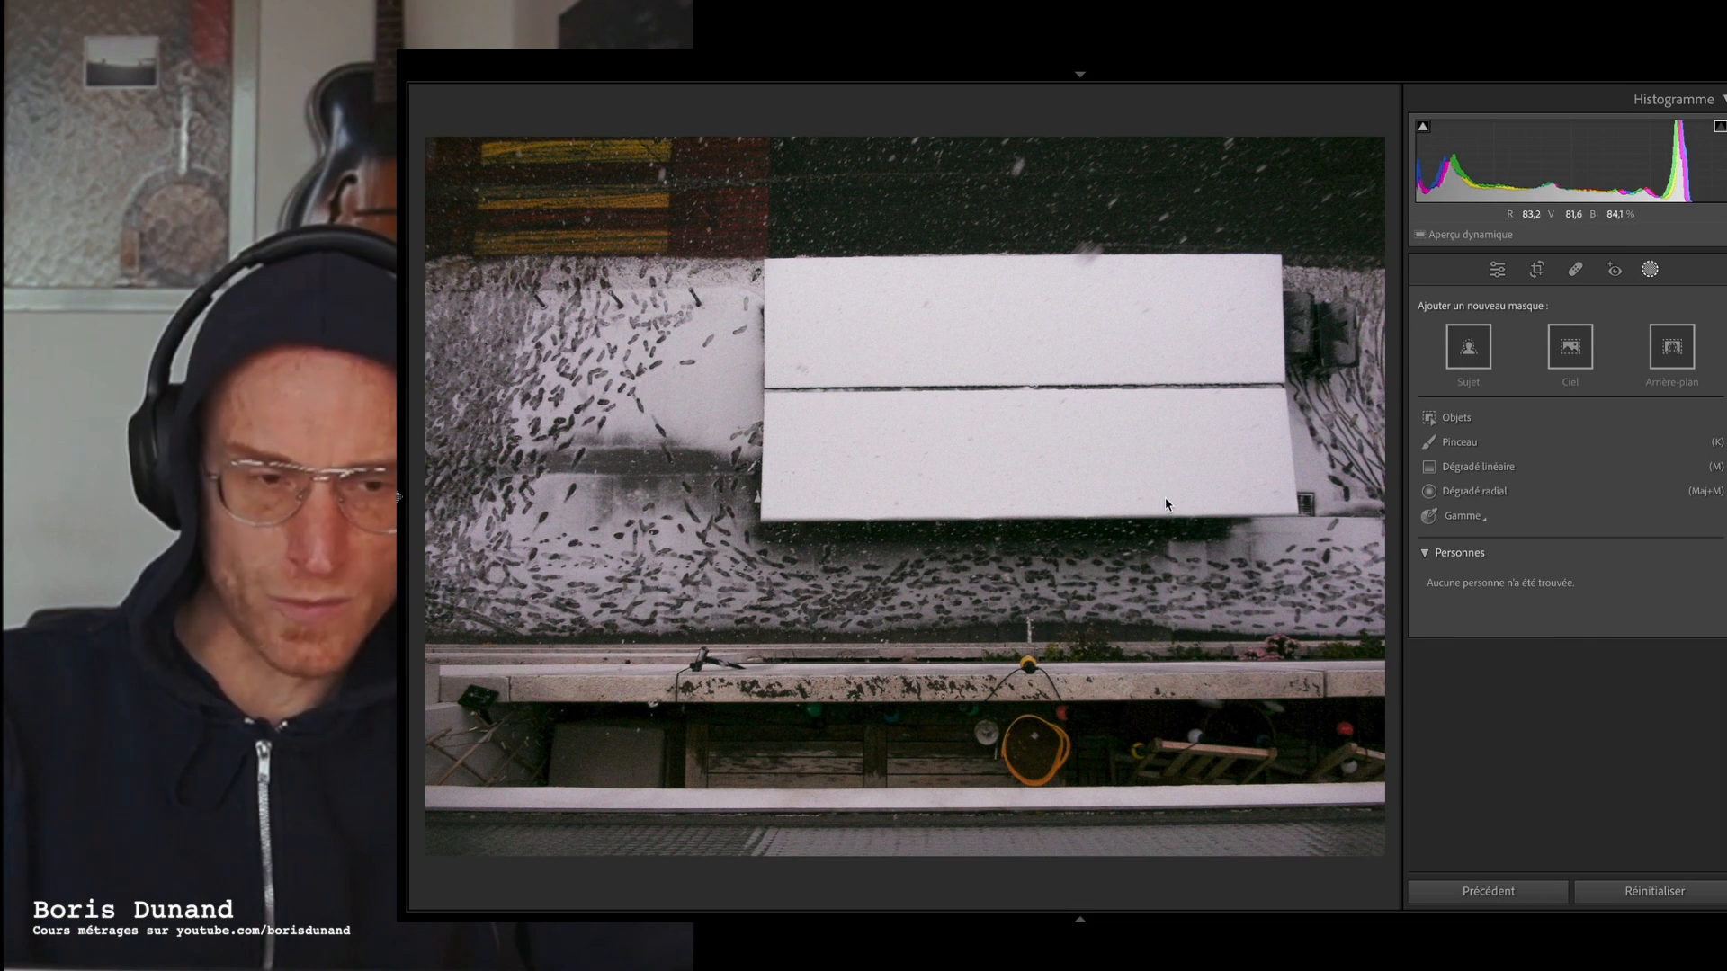
key(shift+m)
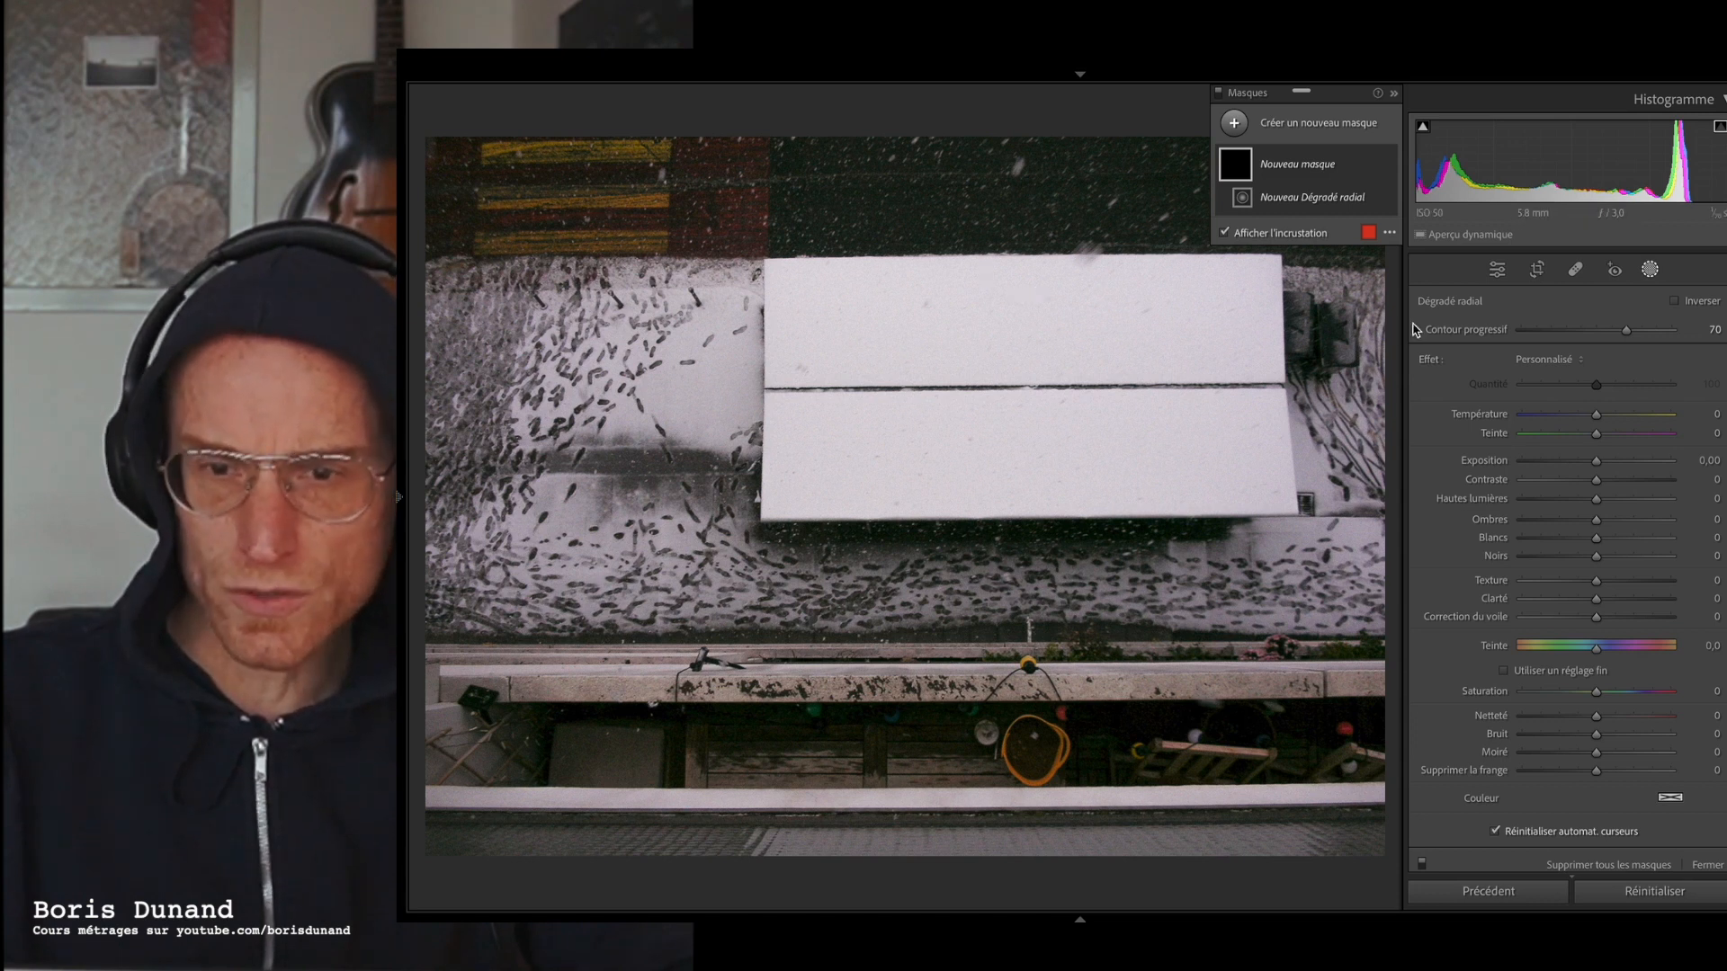
click(1650, 270)
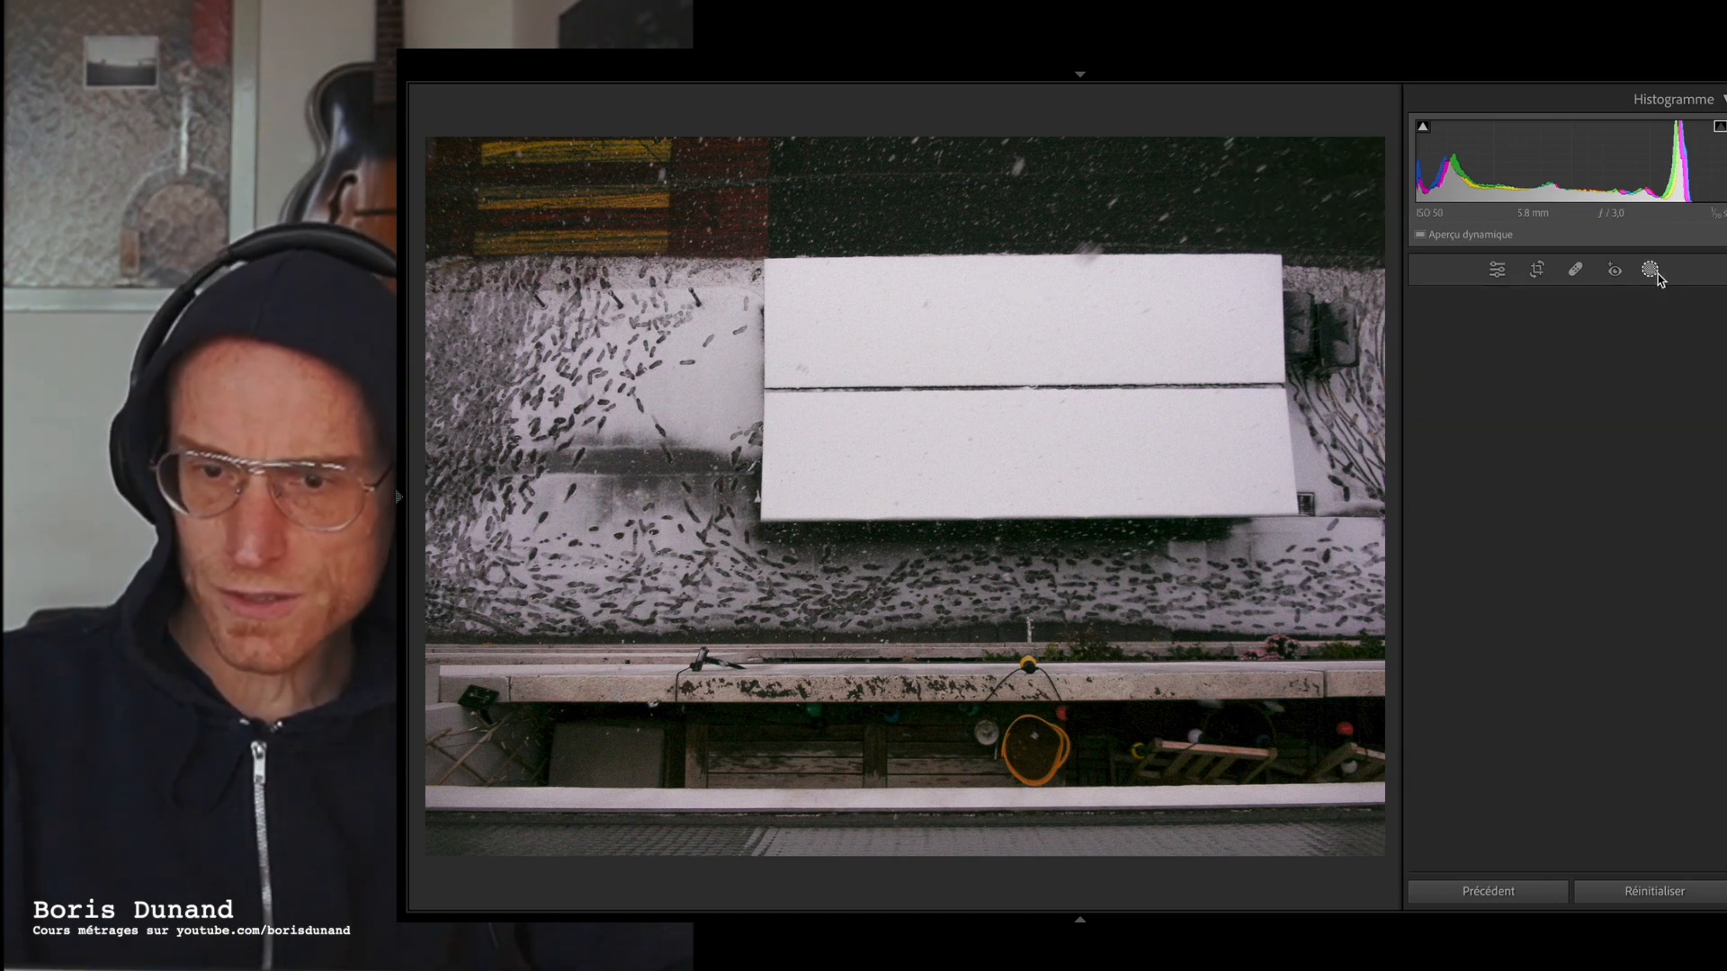
- Create an Objets mask over the red area with yellow stripes in the photo's upper left corner
click(1650, 269)
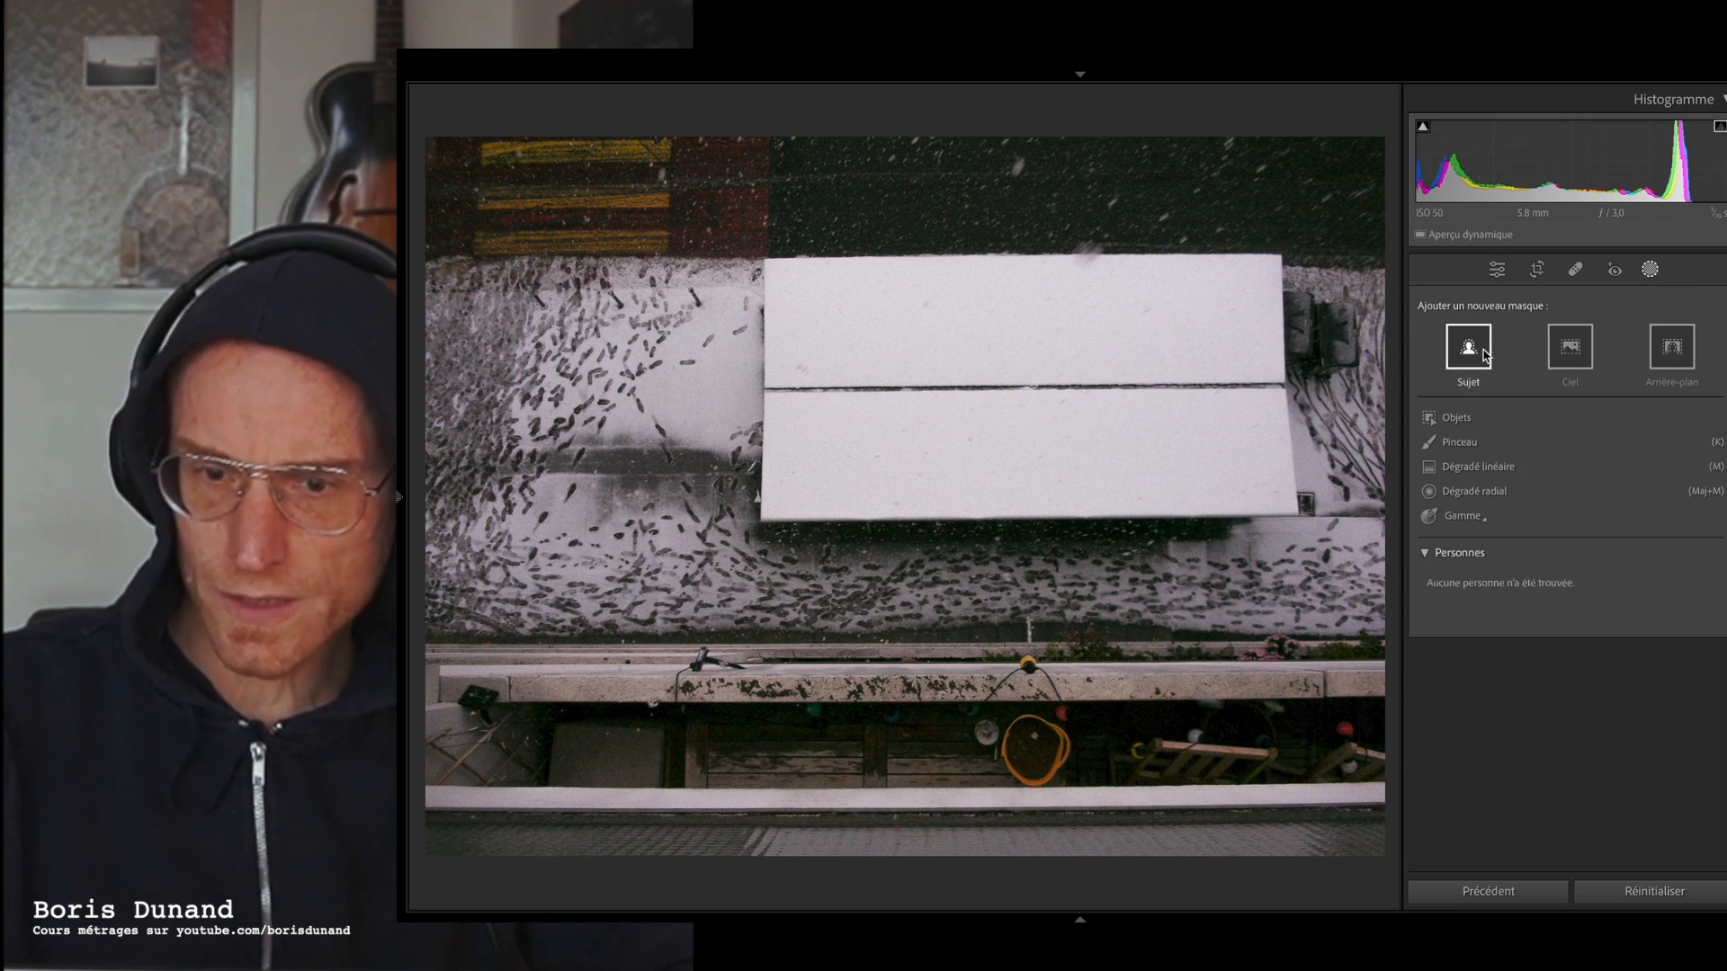
click(1452, 418)
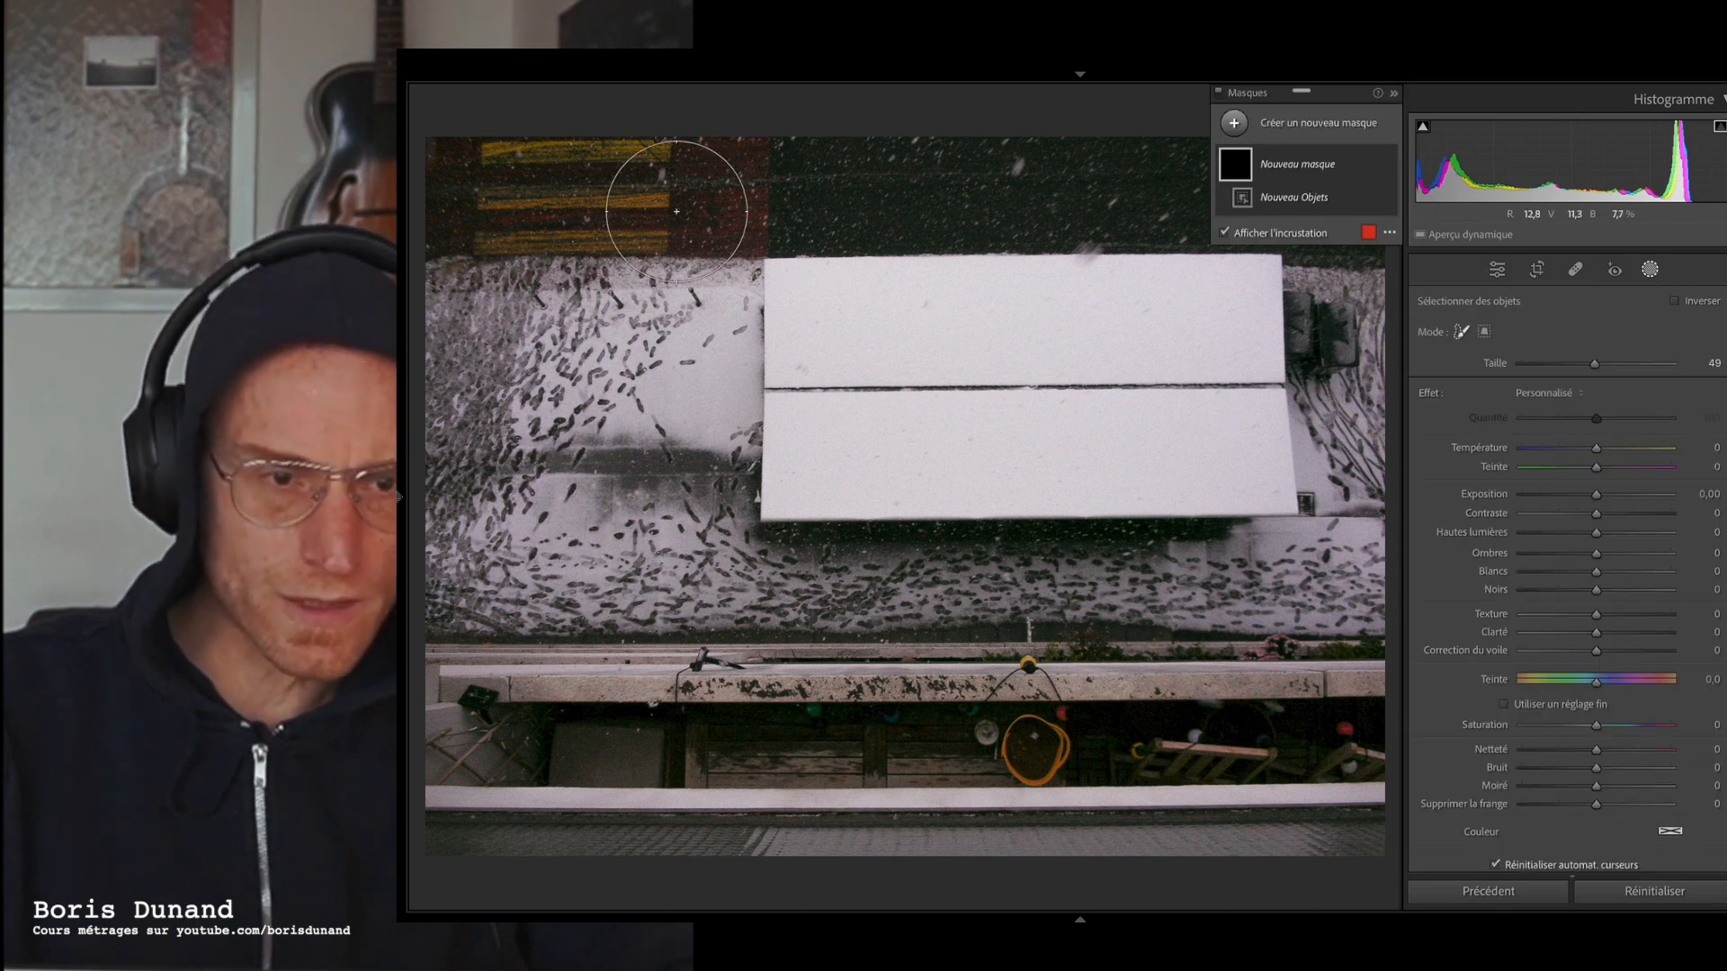
drag(724, 193, 450, 191)
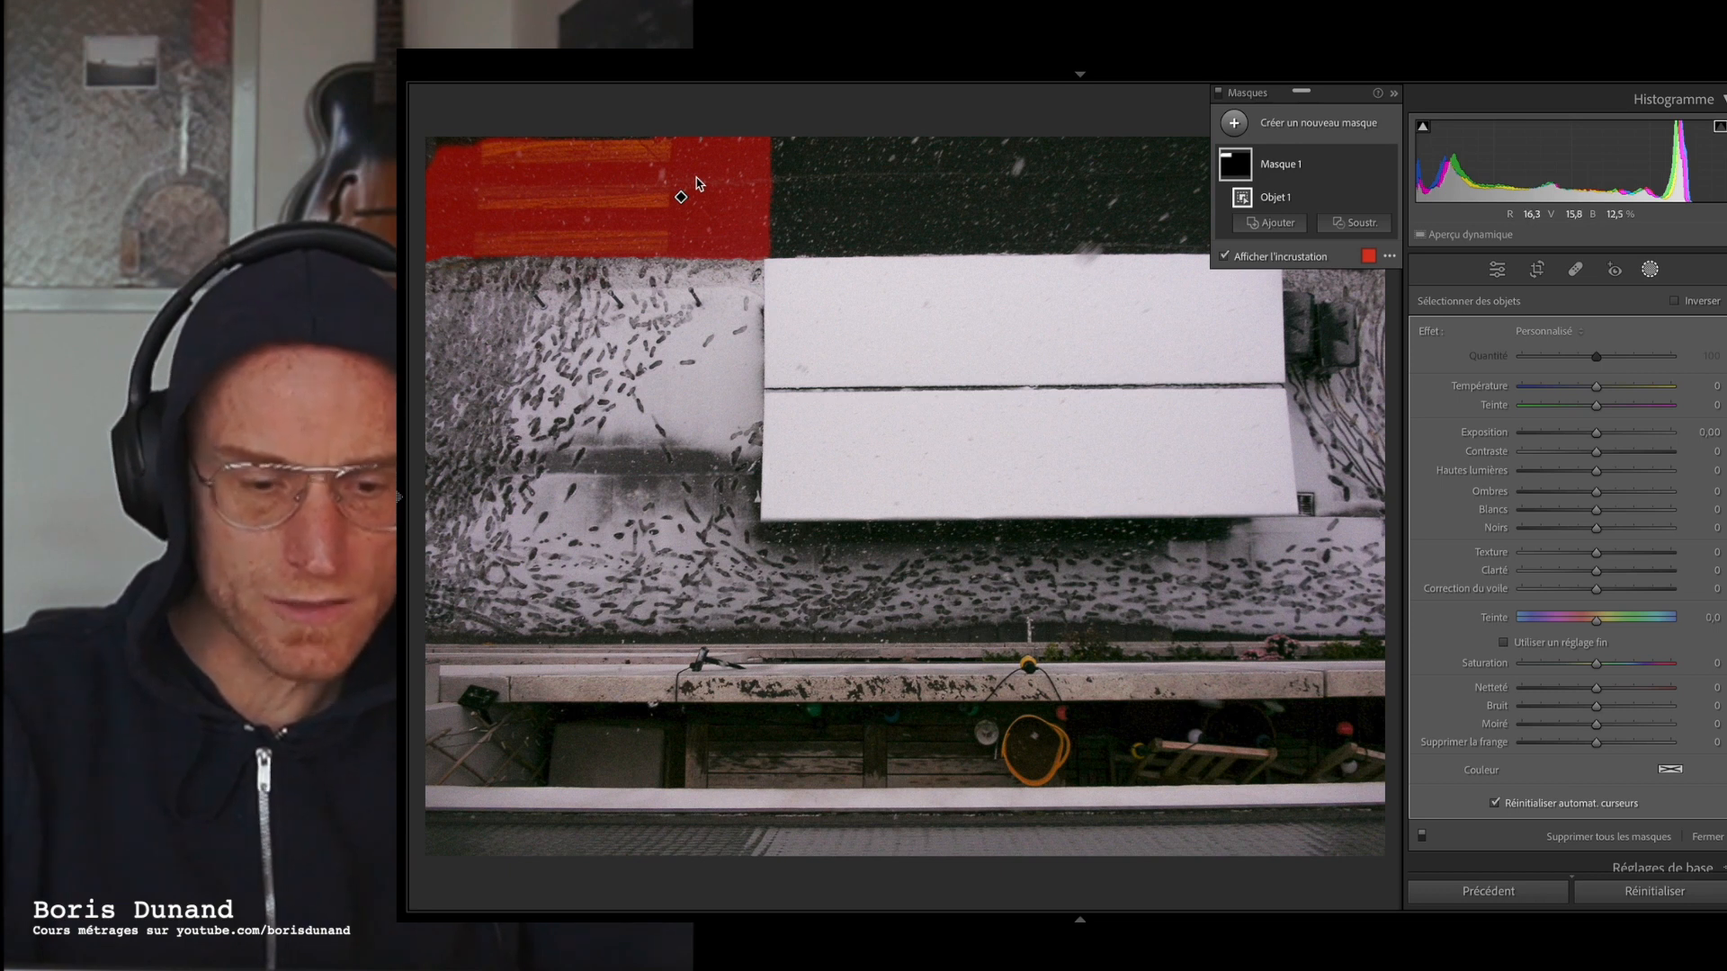
key(shift+t)
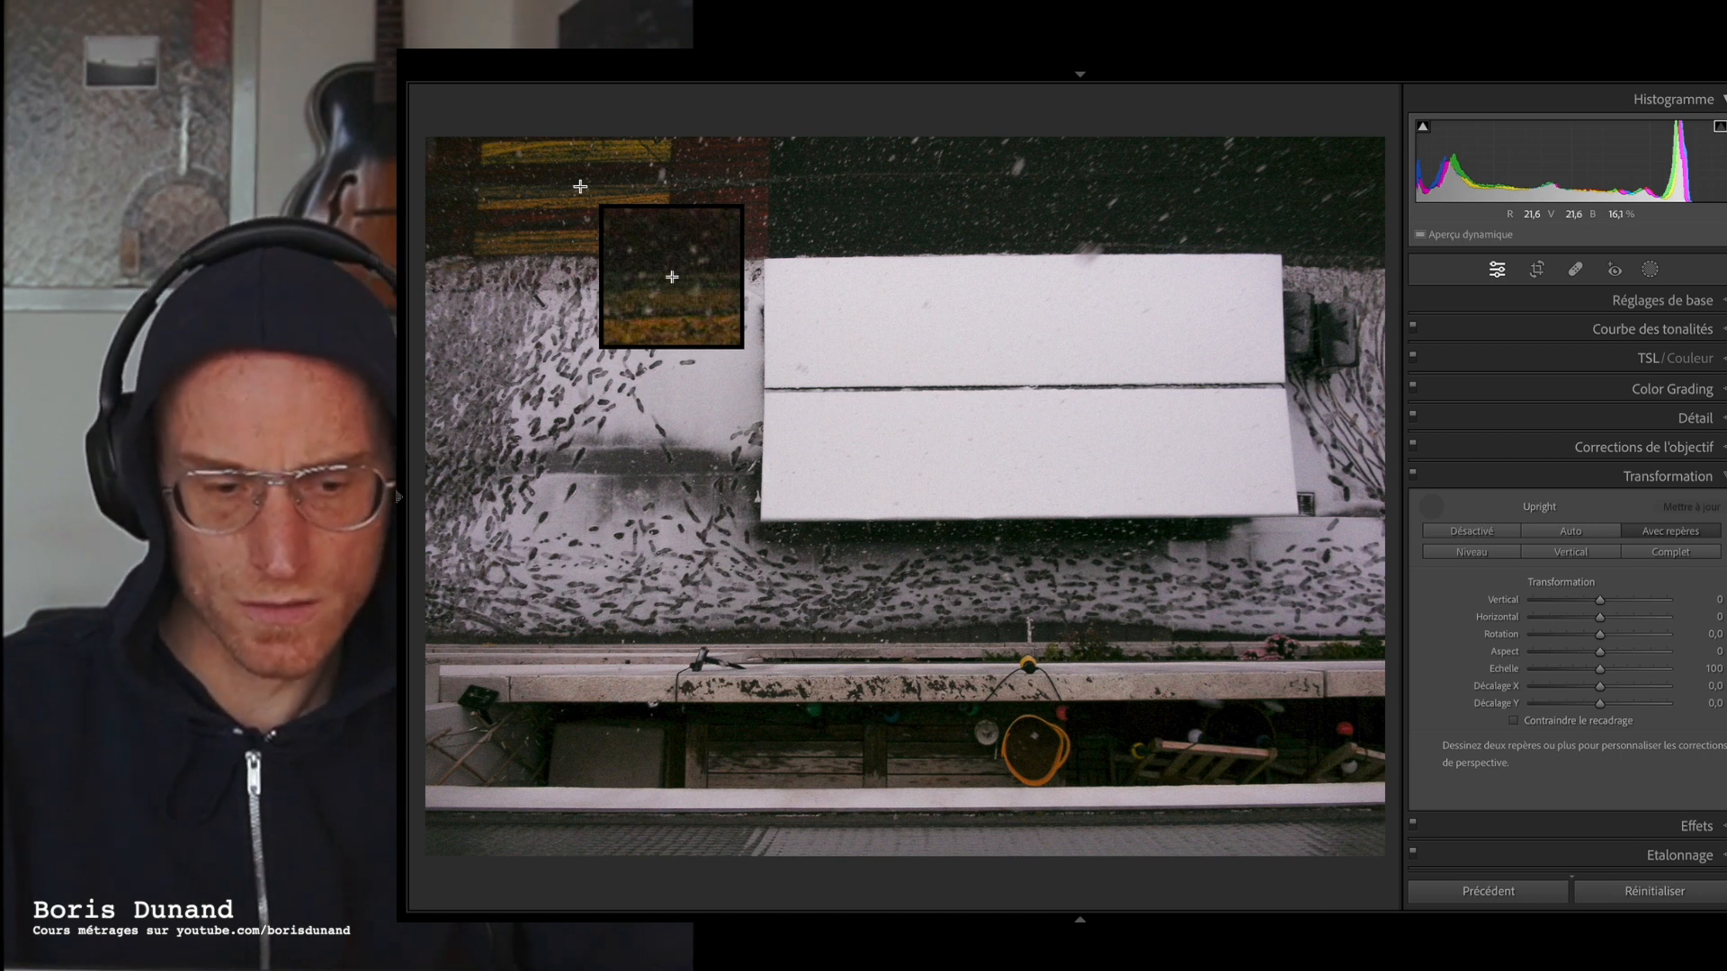
key(Escape)
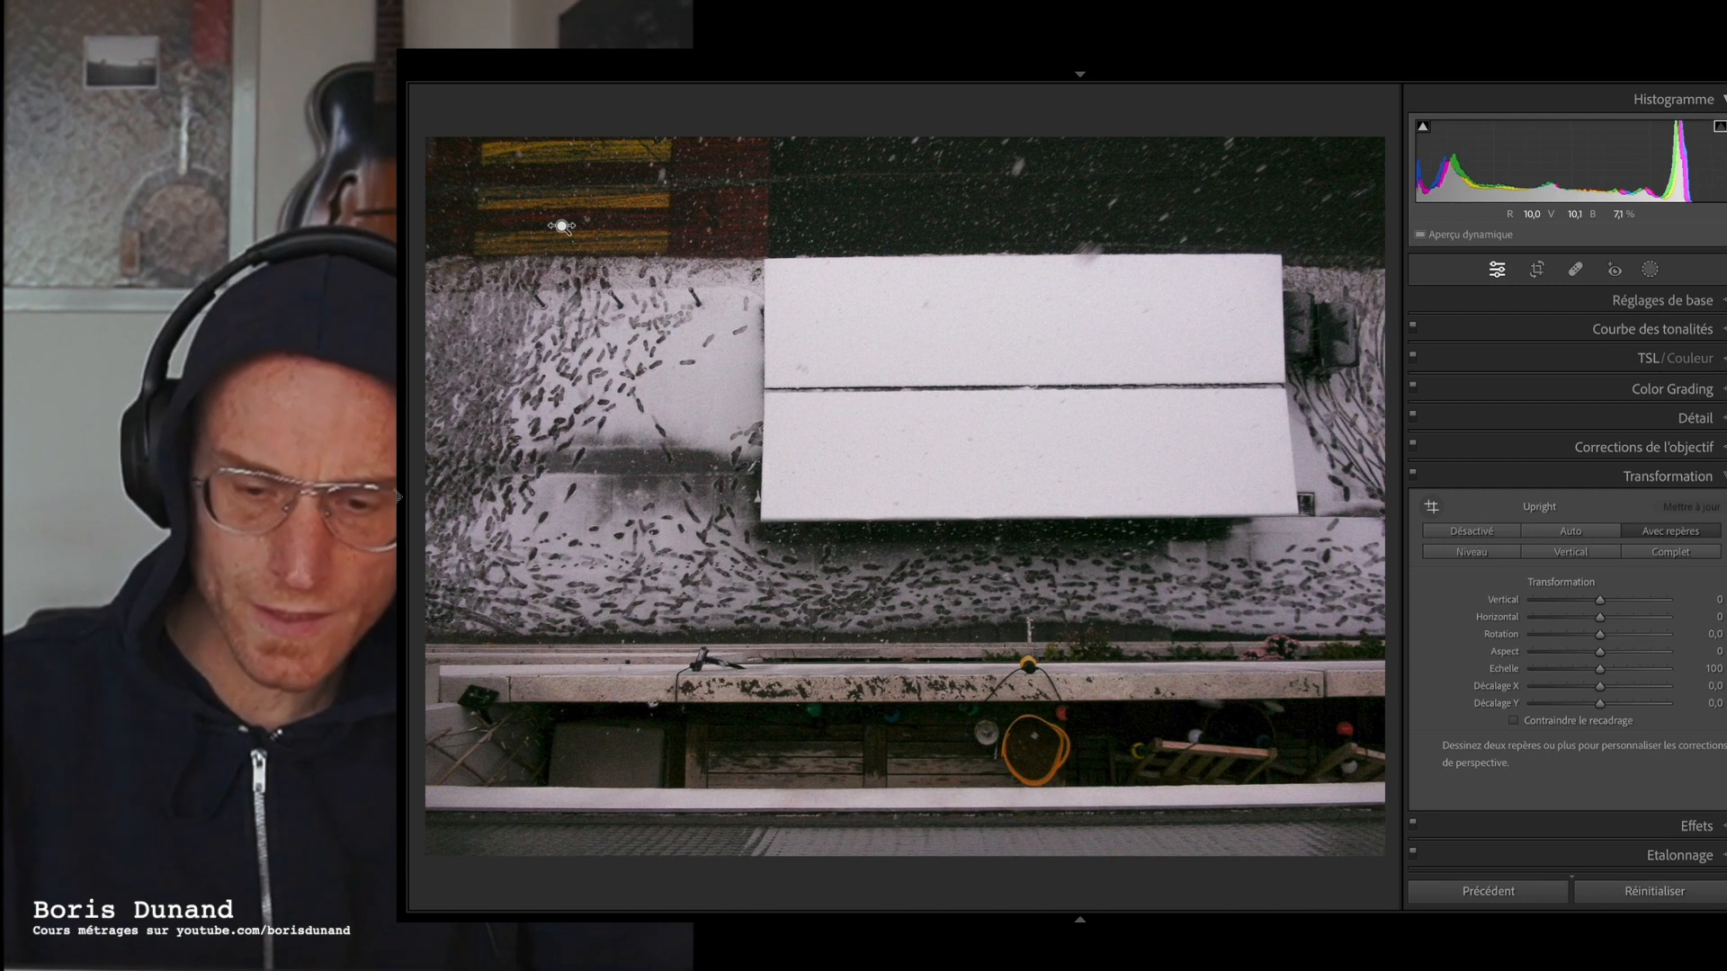
key(shift+m)
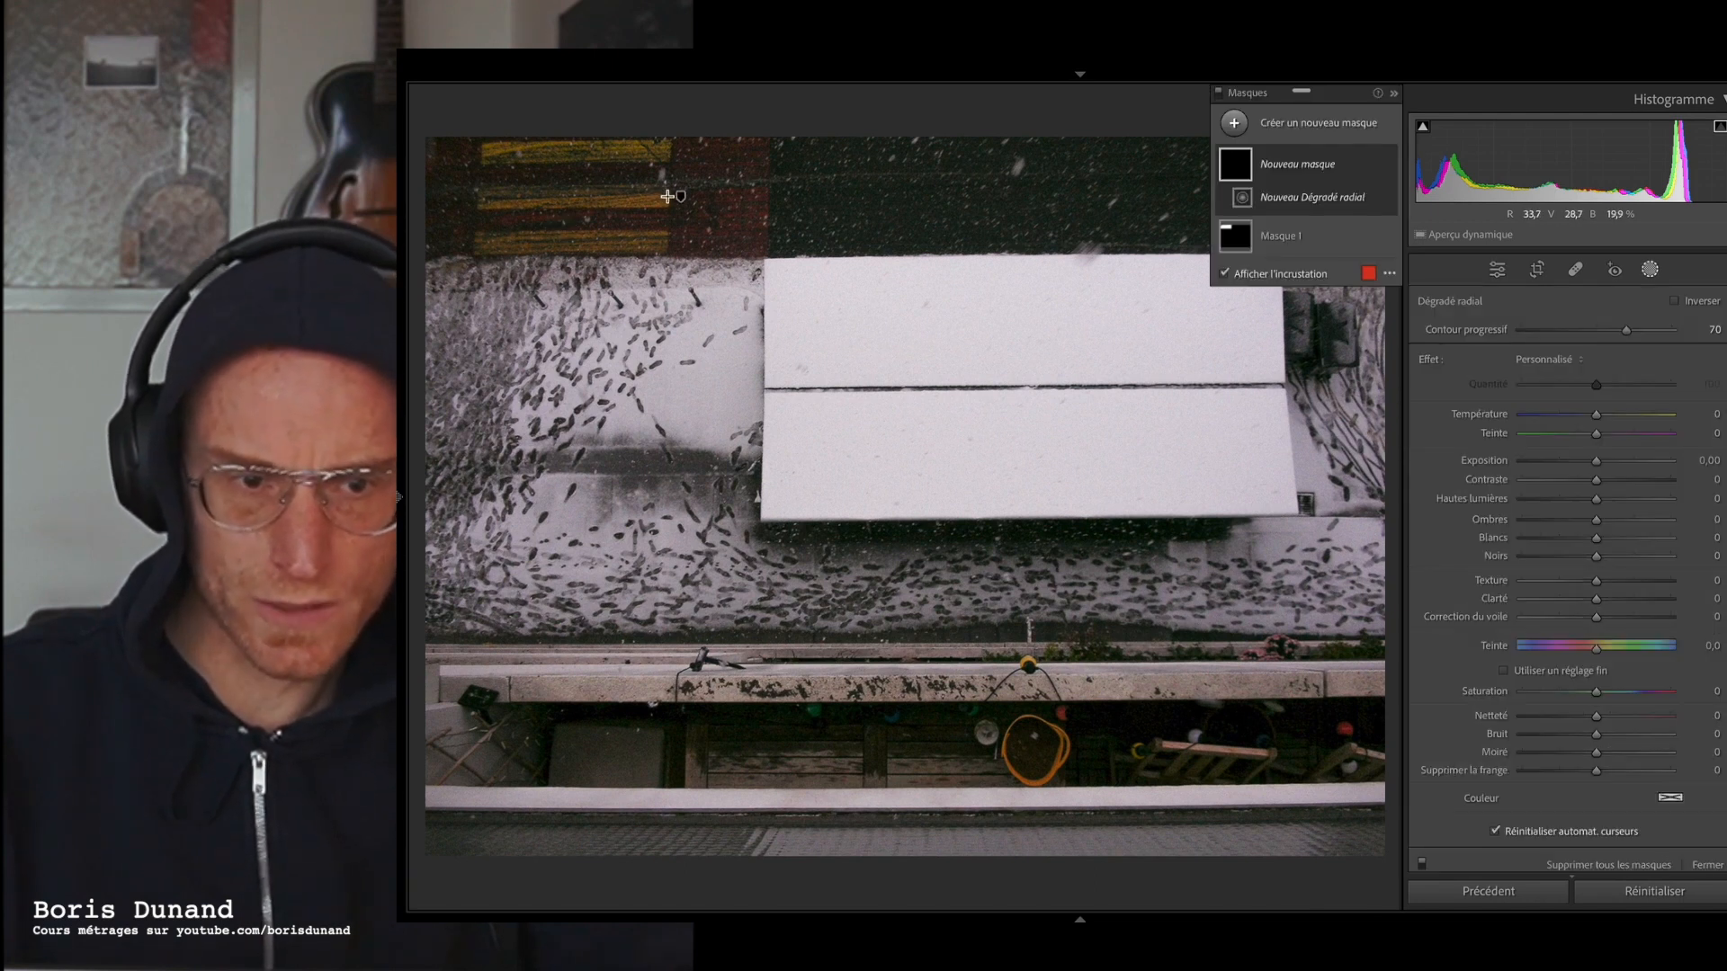
key(Escape)
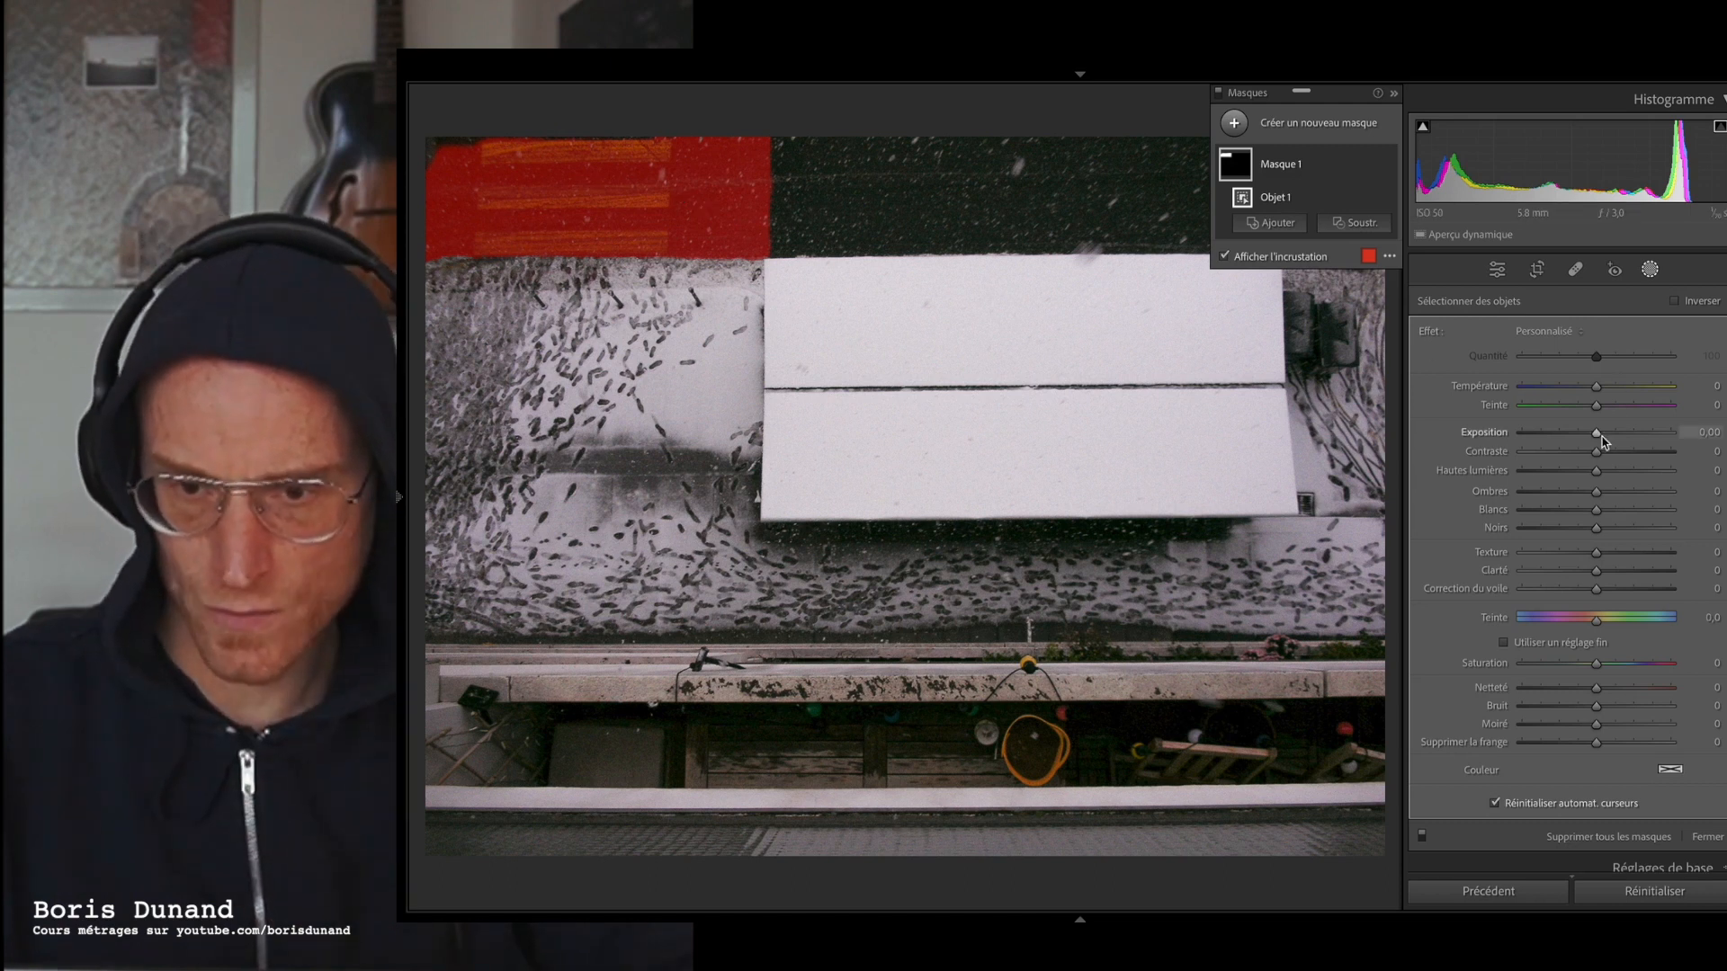
- Try a Contraste of -37 on the striped area's mask, reset it to 0, and toggle the mask overlay off and on
mouse_move(1596, 451)
mouse_down()
mouse_move(1556, 456)
mouse_move(1570, 453)
mouse_up()
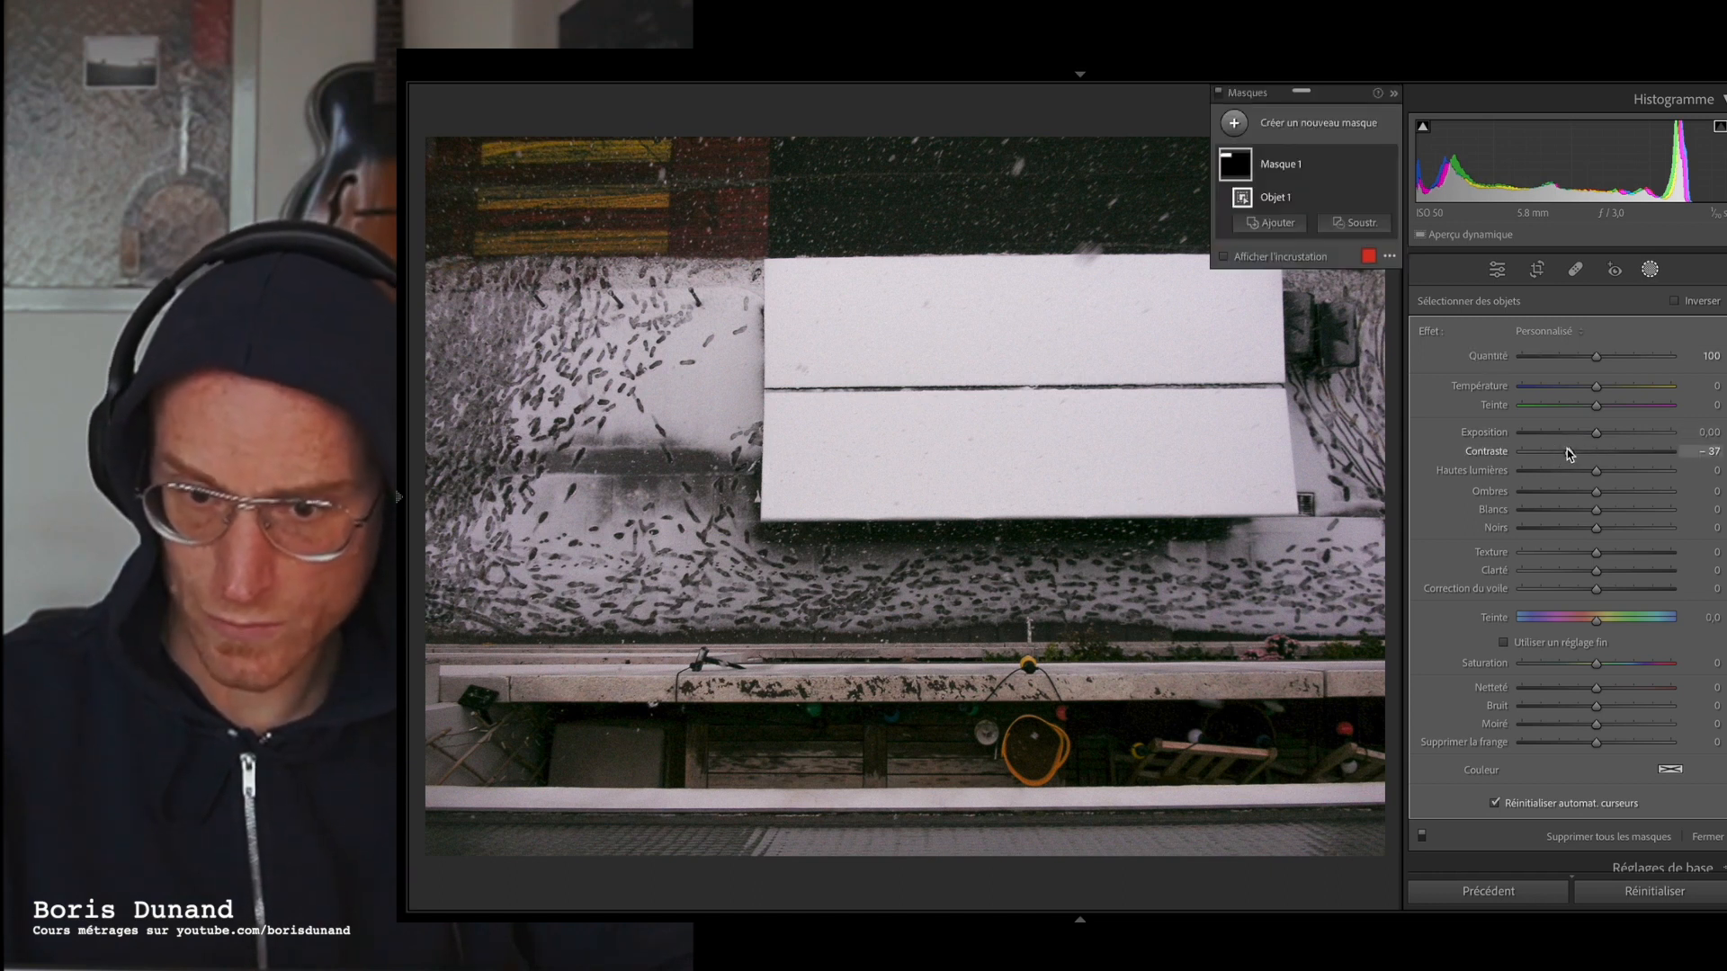
key(o)
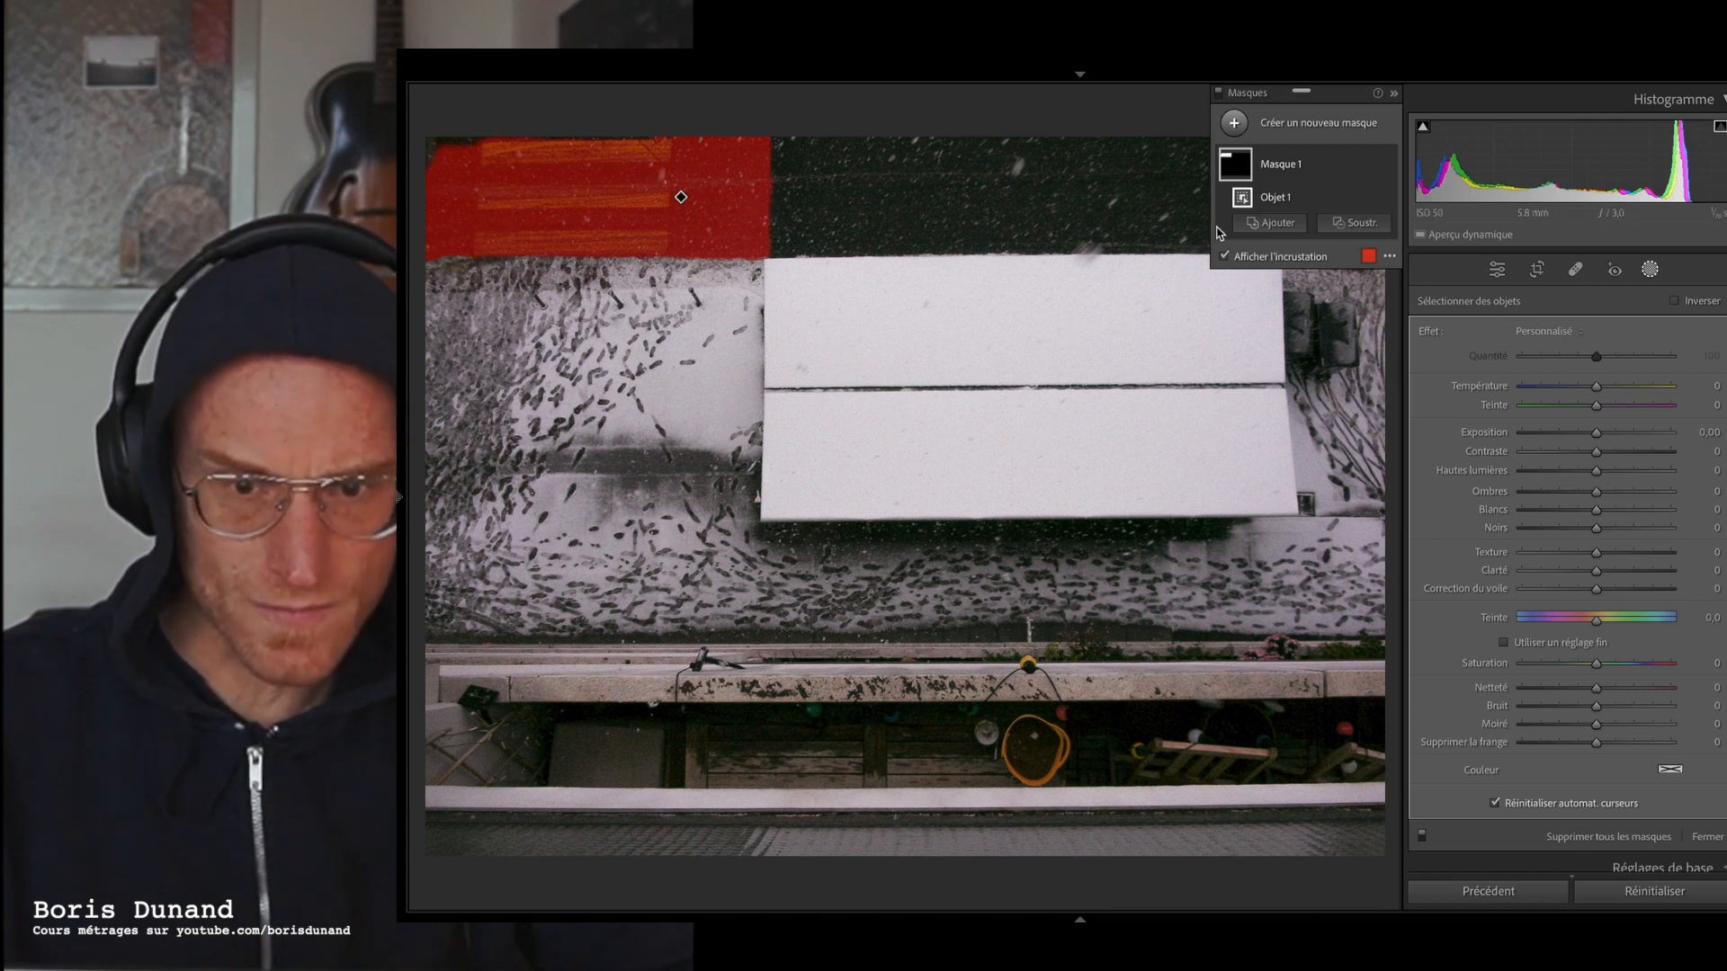
click(1224, 256)
click(1224, 257)
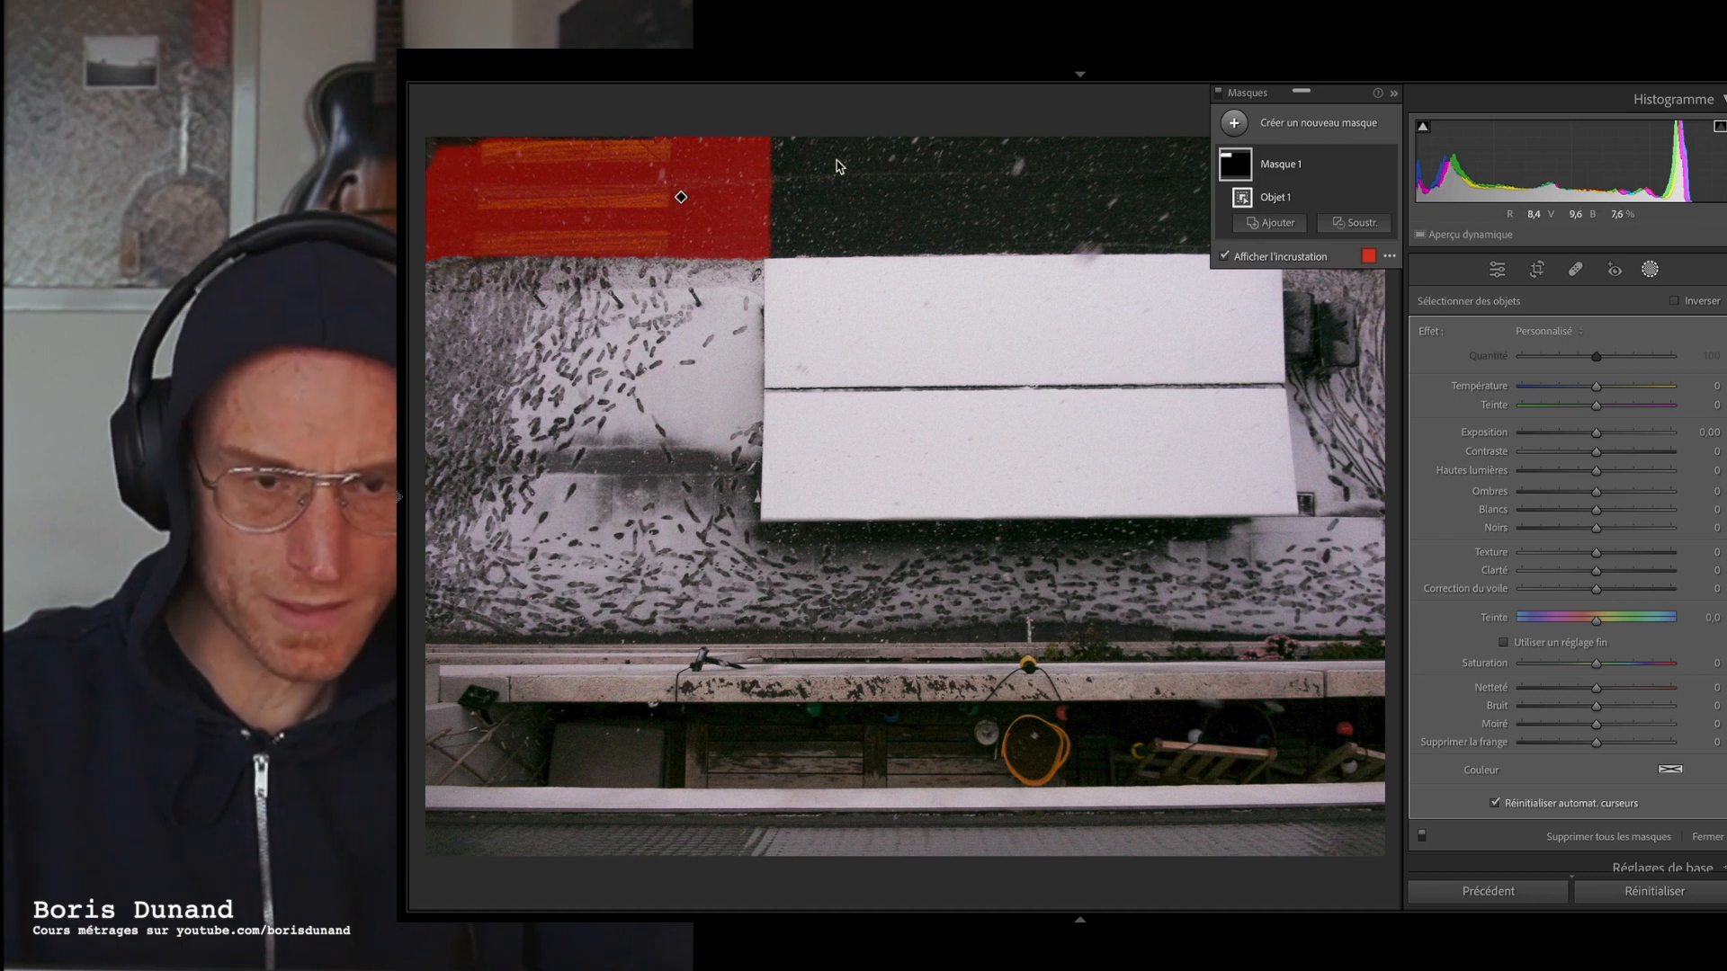
mouse_move(916, 47)
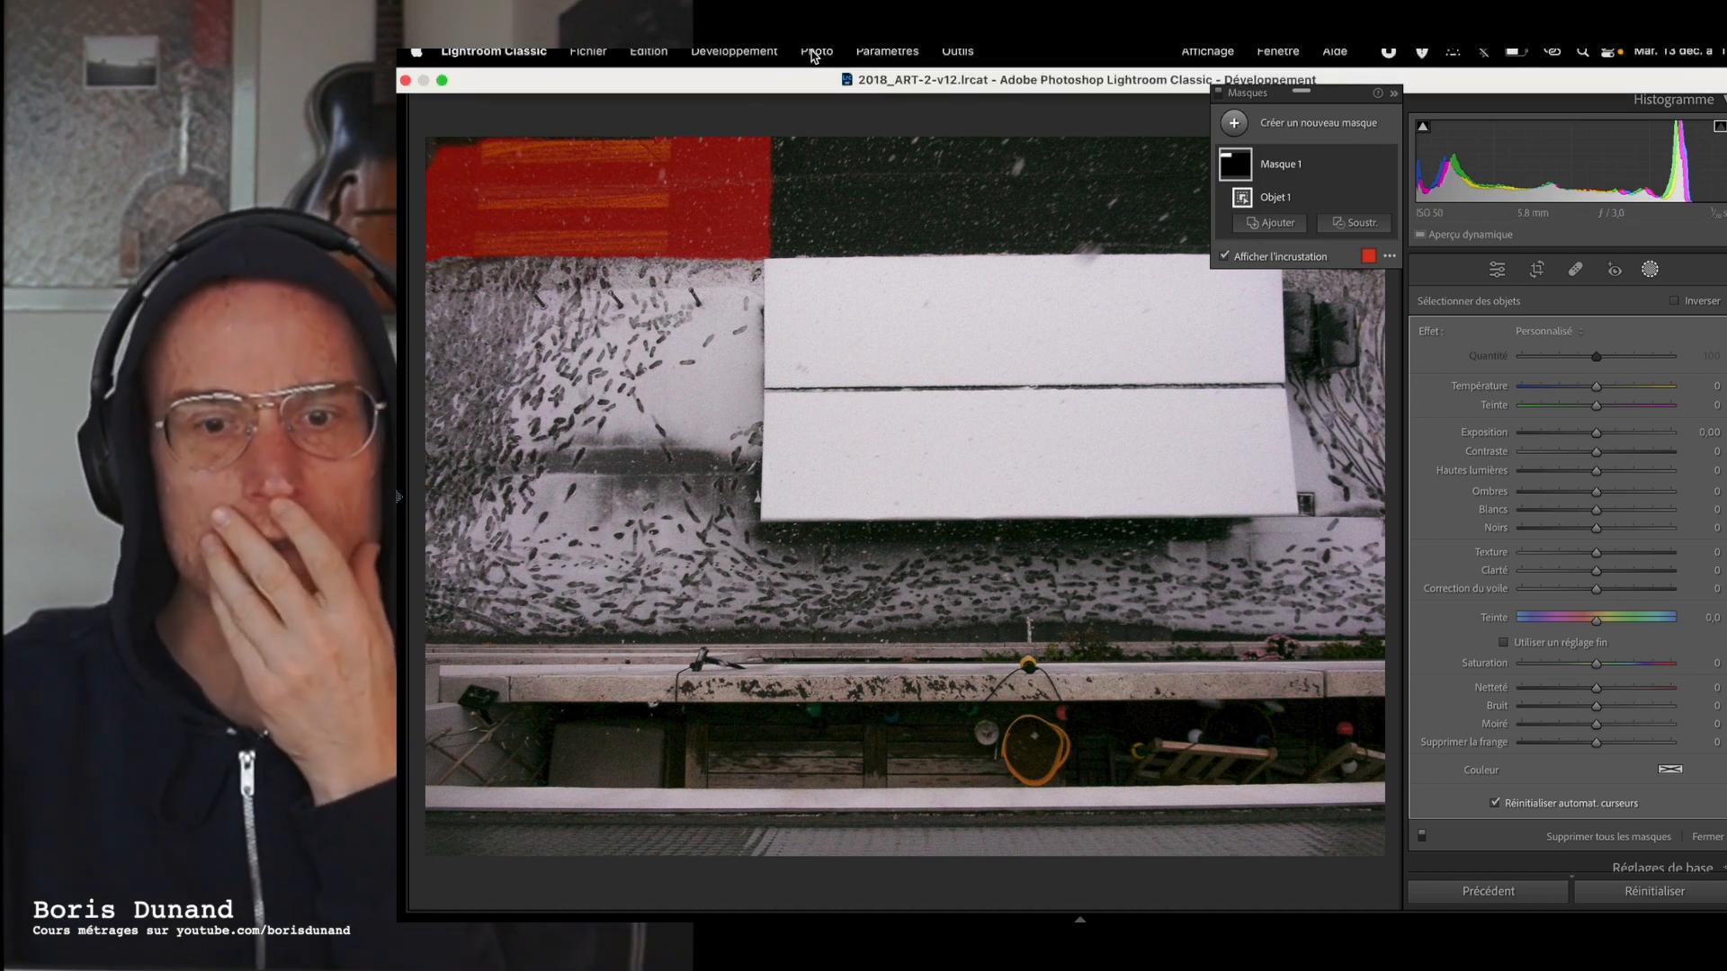
click(744, 53)
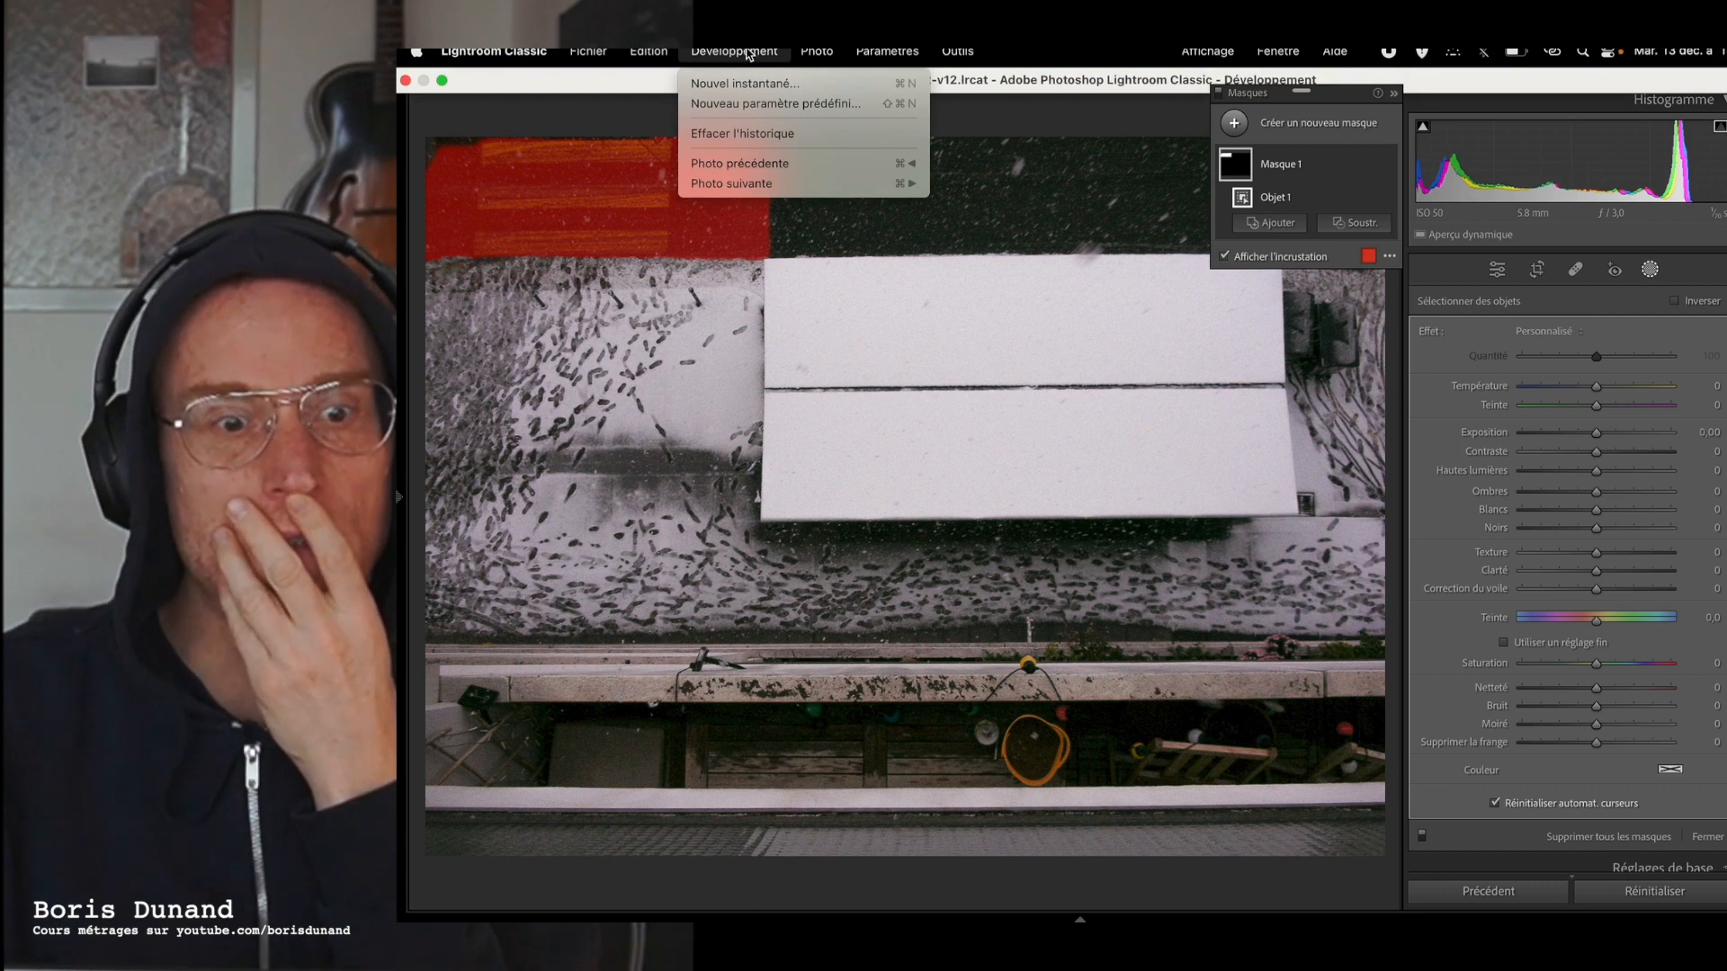
mouse_move(652, 53)
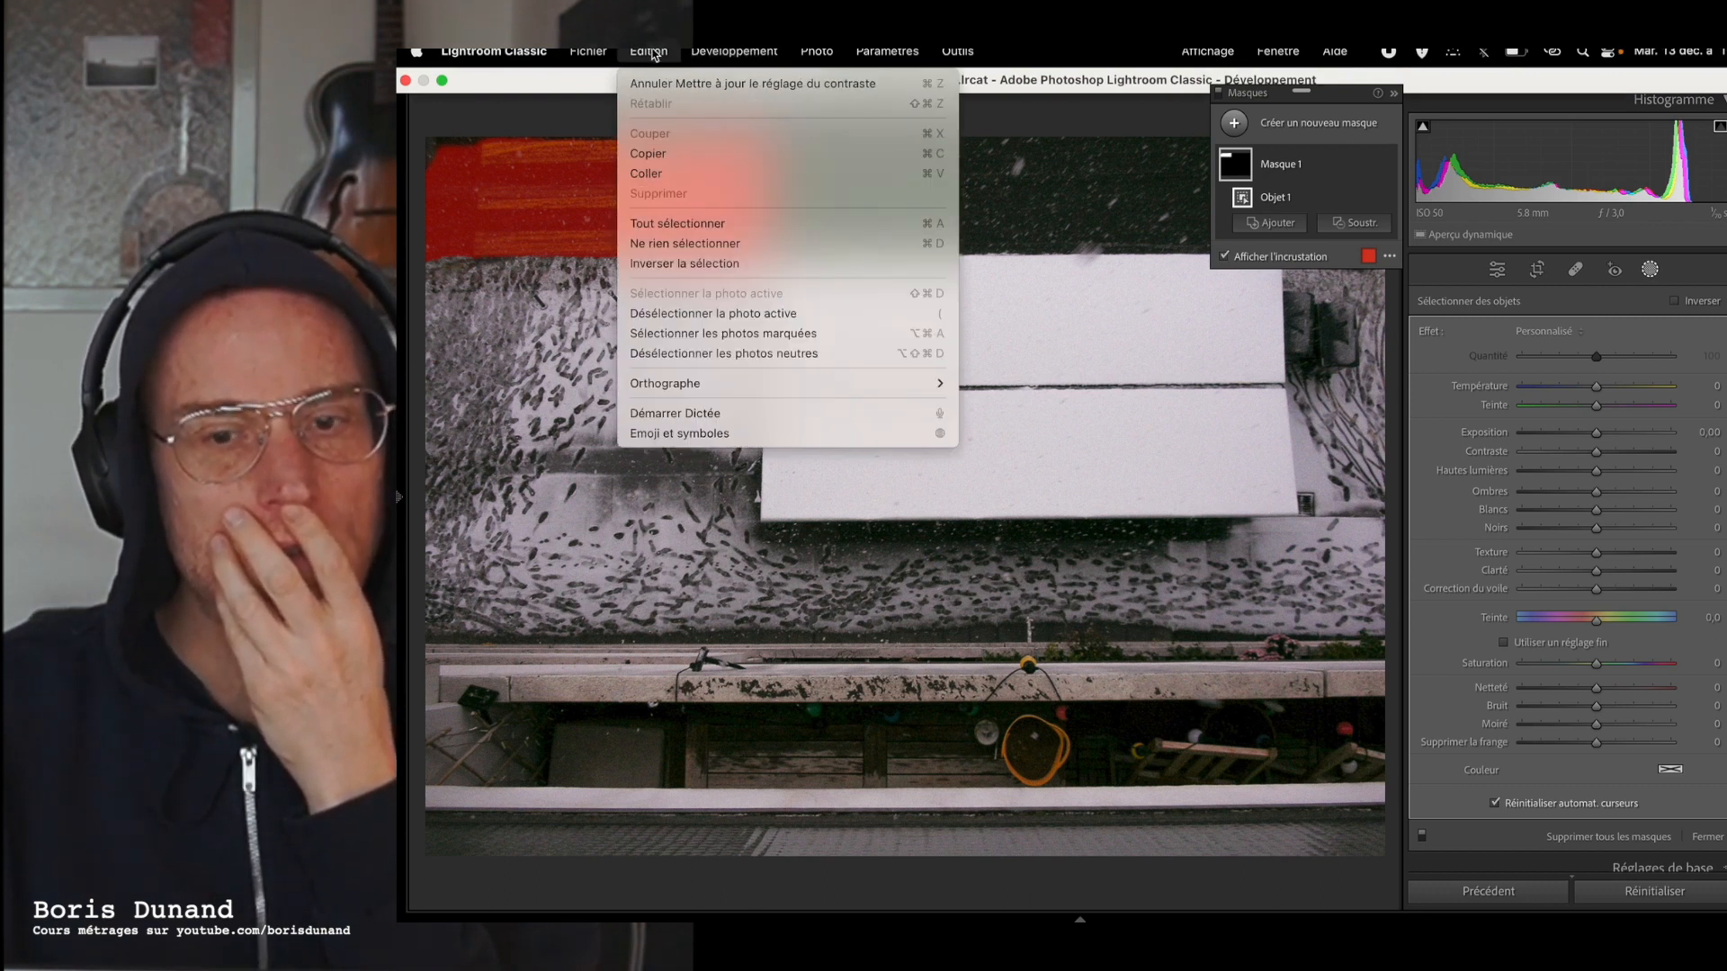
click(652, 53)
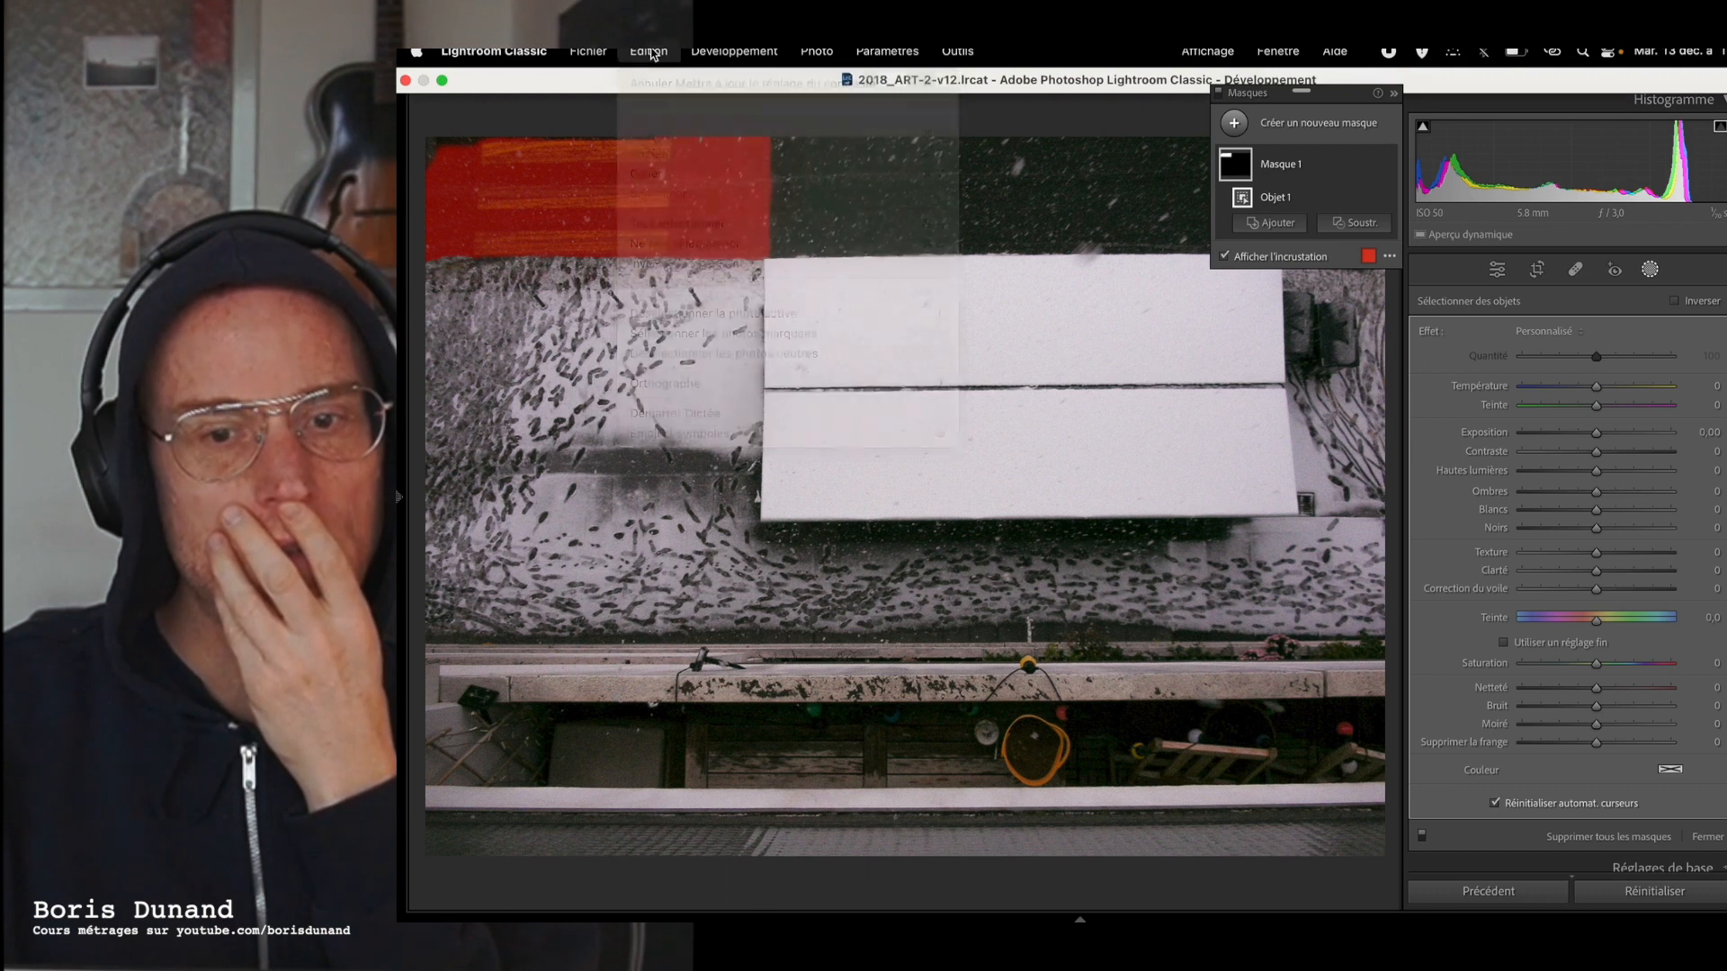
click(1265, 225)
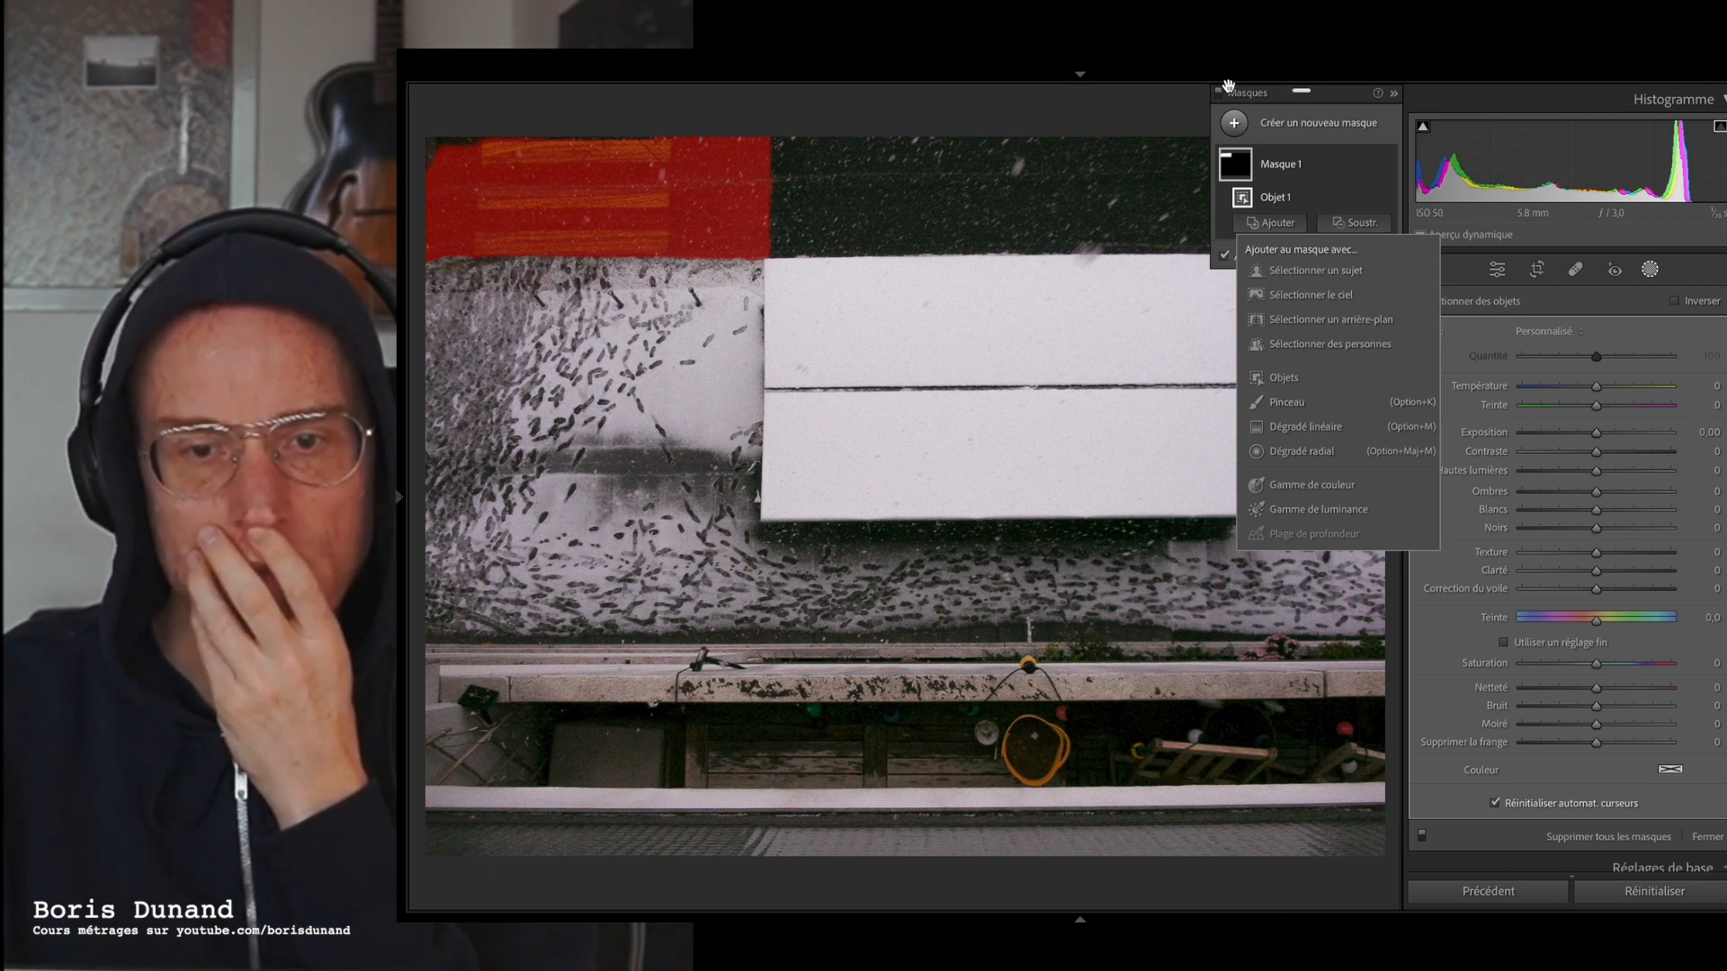
click(1120, 126)
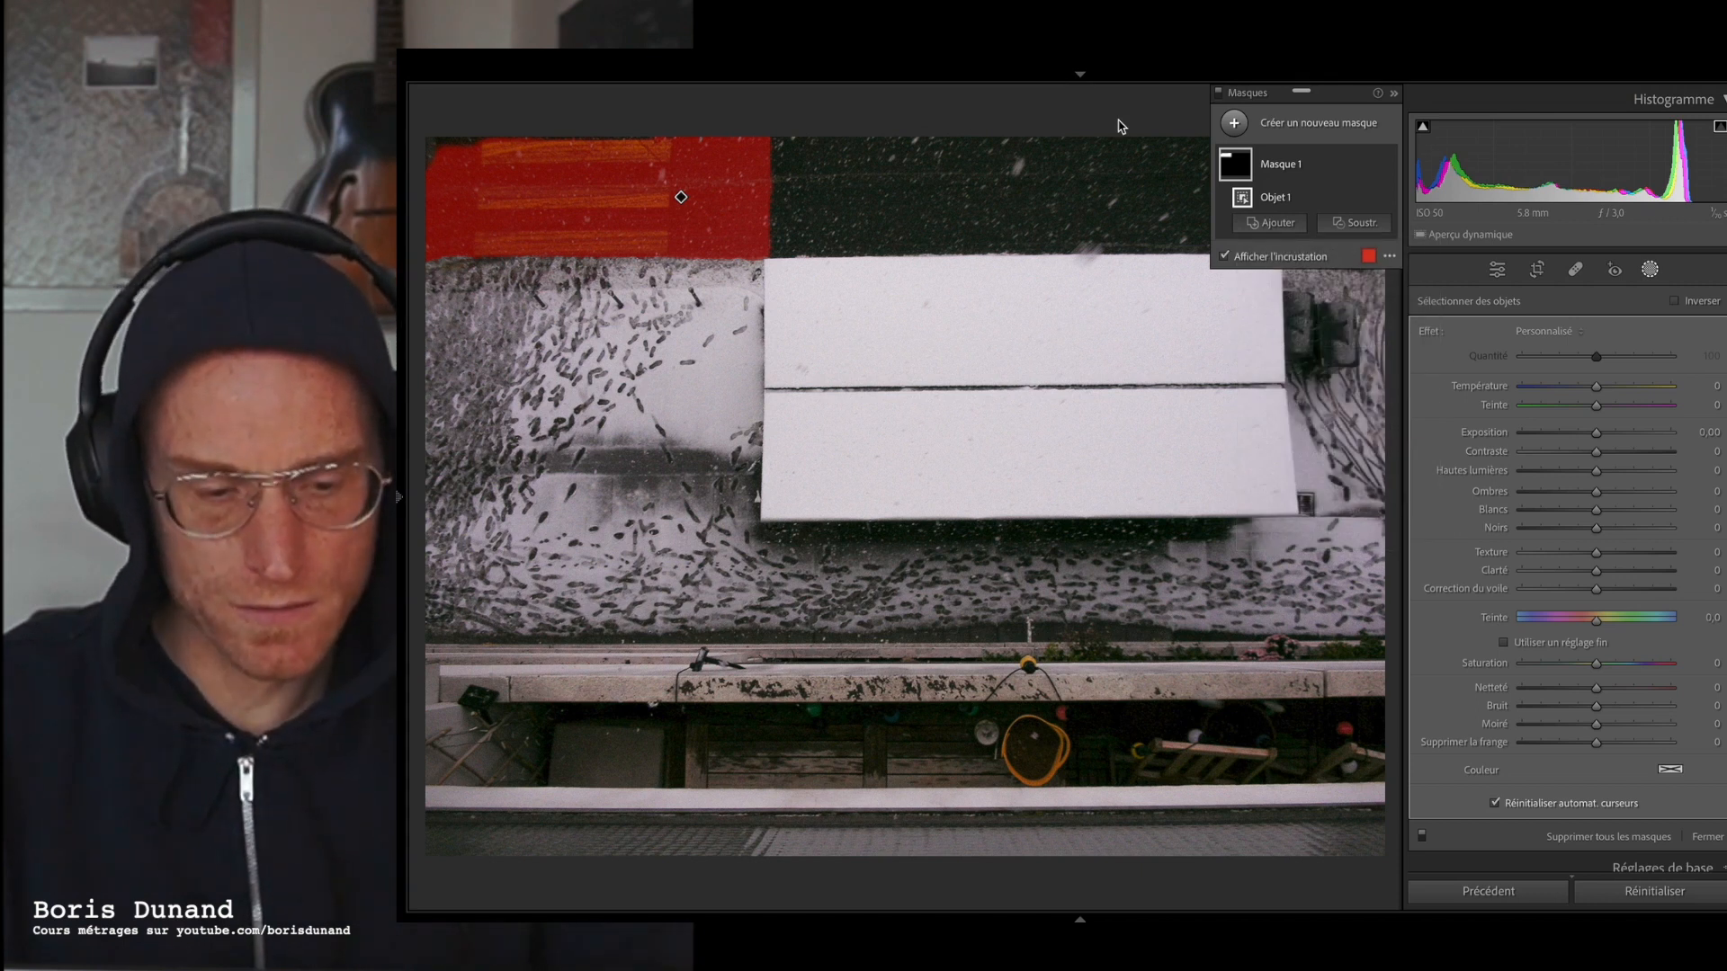
- Add the missing corner of the striped area to its mask with a Pinceau of Taille 11 and automatic masking
key(k)
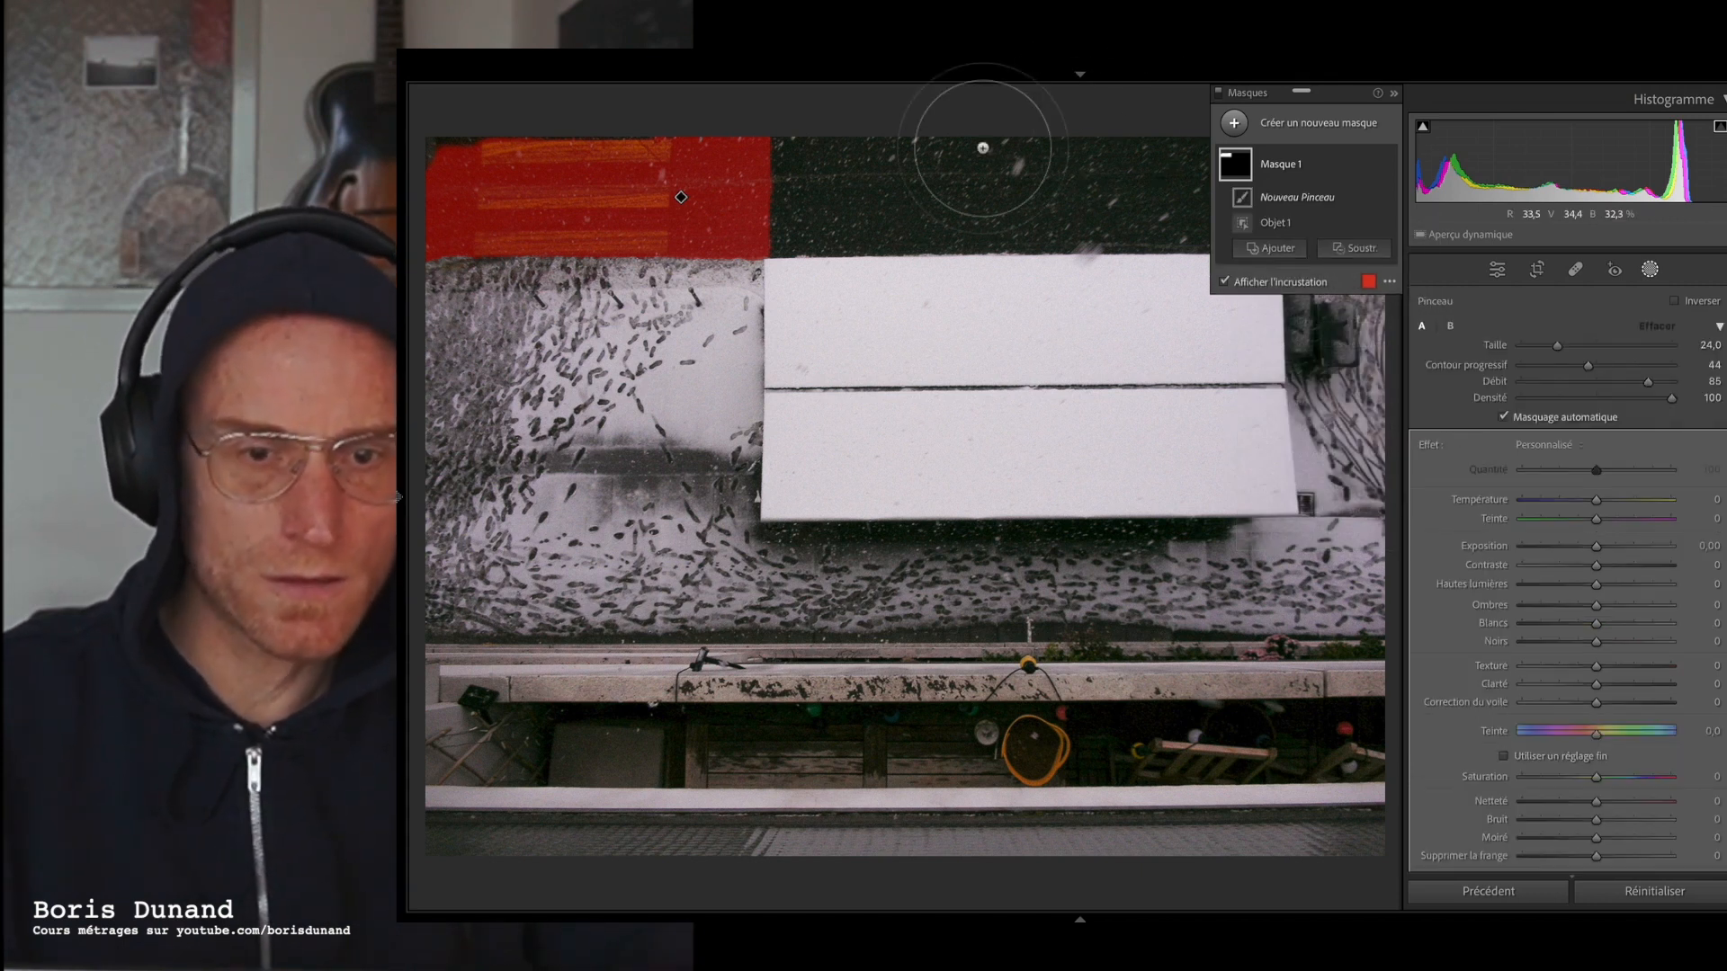
scroll(530, 198, down, 10)
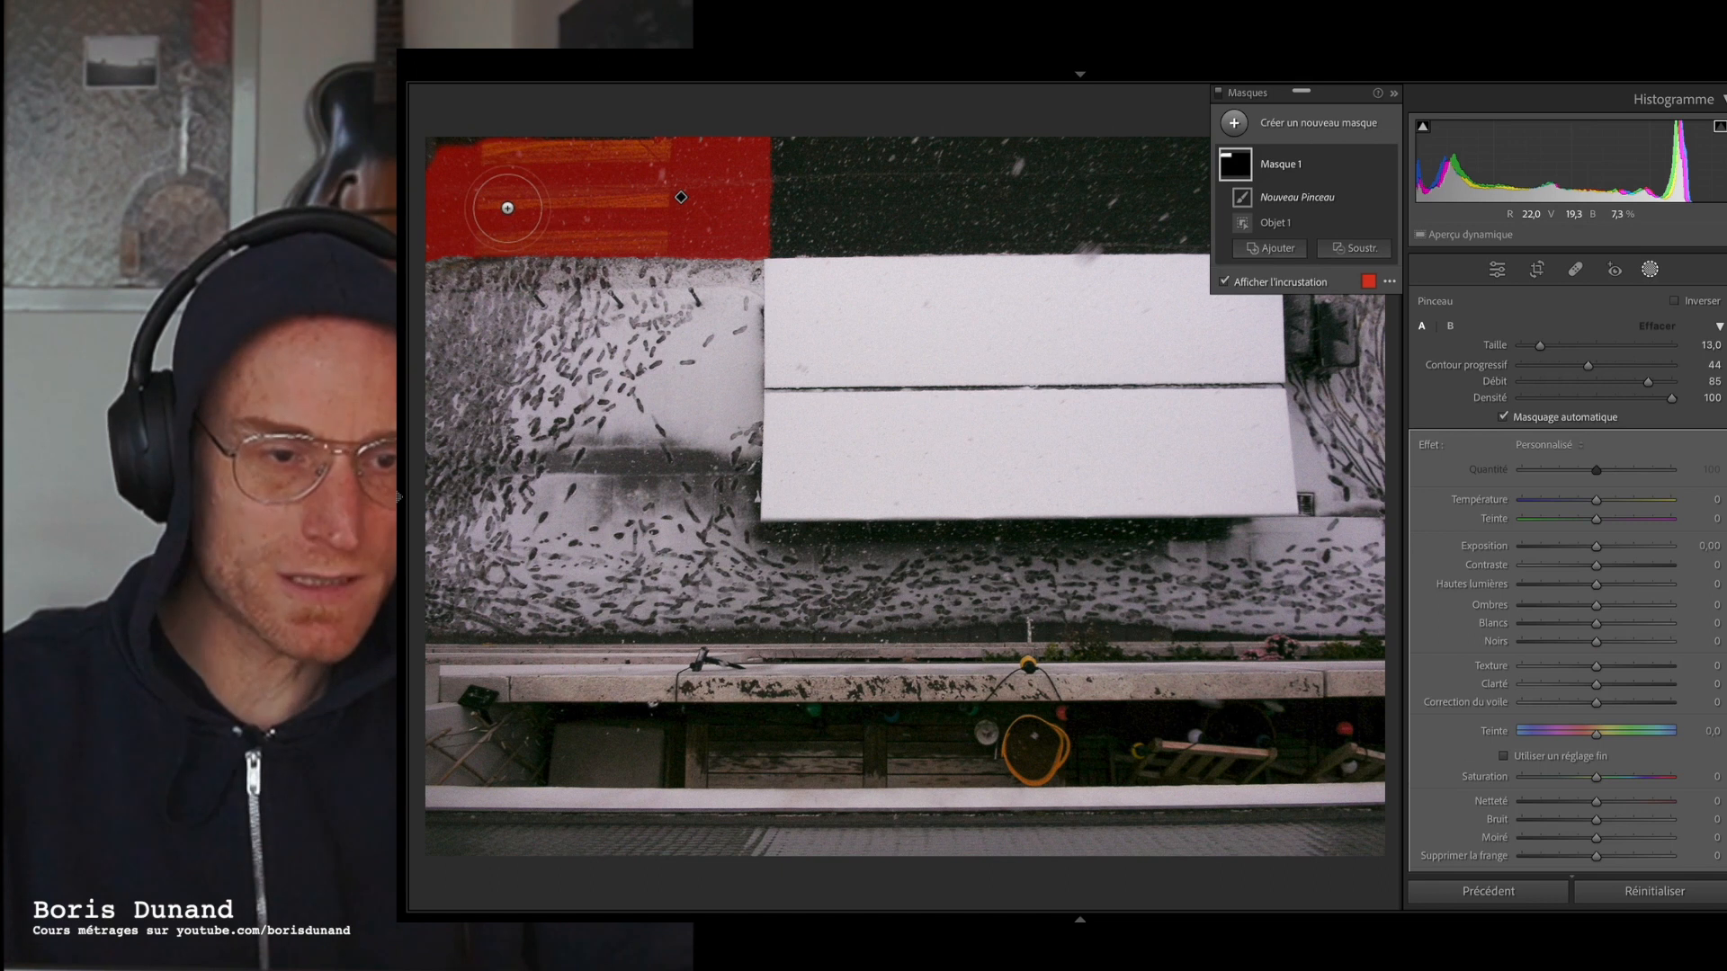
key(shift+w)
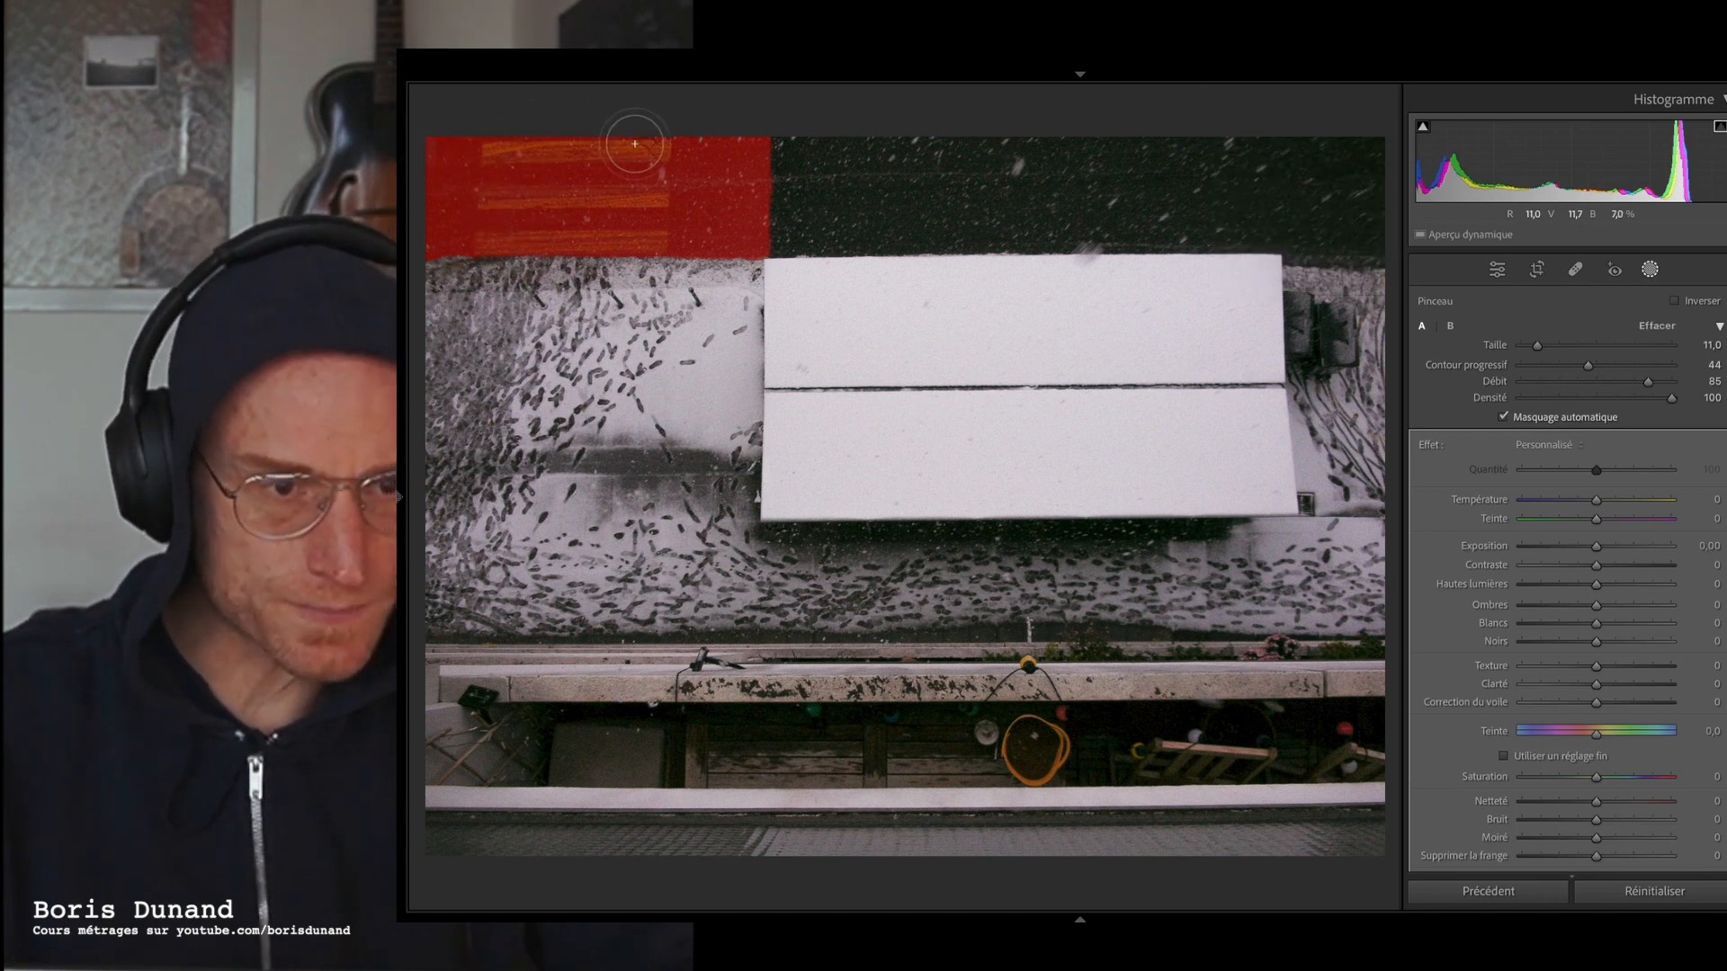
key(shift+w)
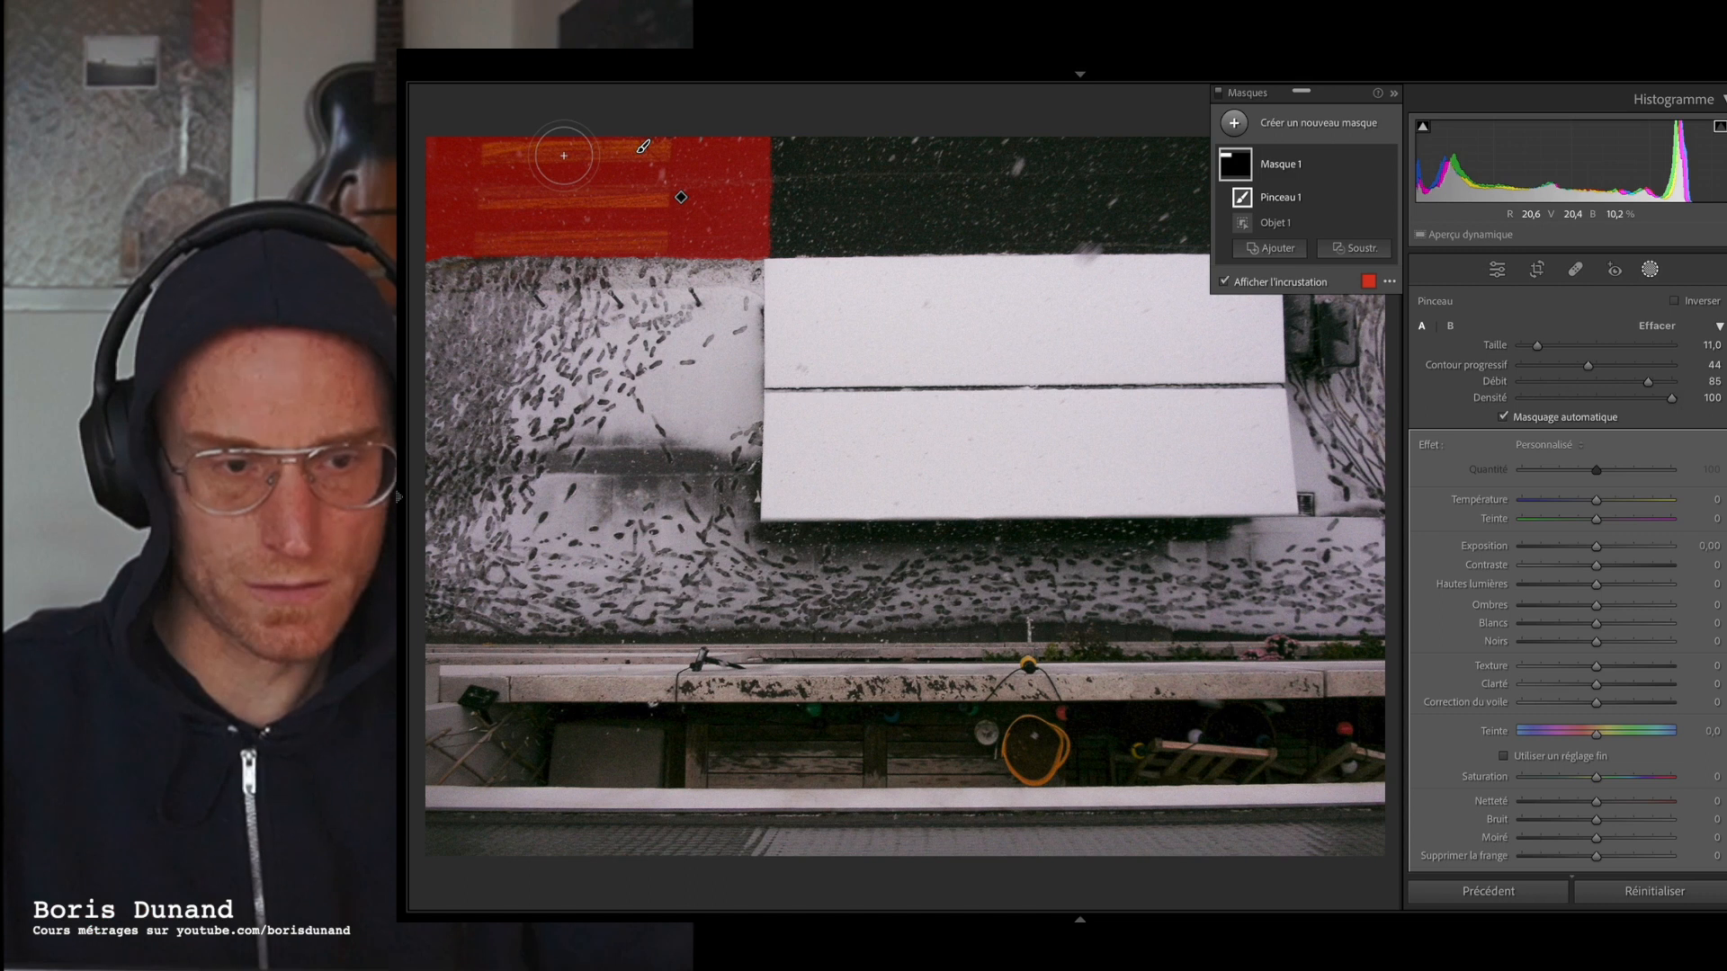
- Touch up the striped area's mask with the Pinceau in erase mode and hide the mask overlay
key(alt)
mouse_move(597, 200)
mouse_down()
mouse_move(653, 201)
mouse_move(533, 205)
mouse_move(589, 200)
mouse_move(572, 200)
mouse_up()
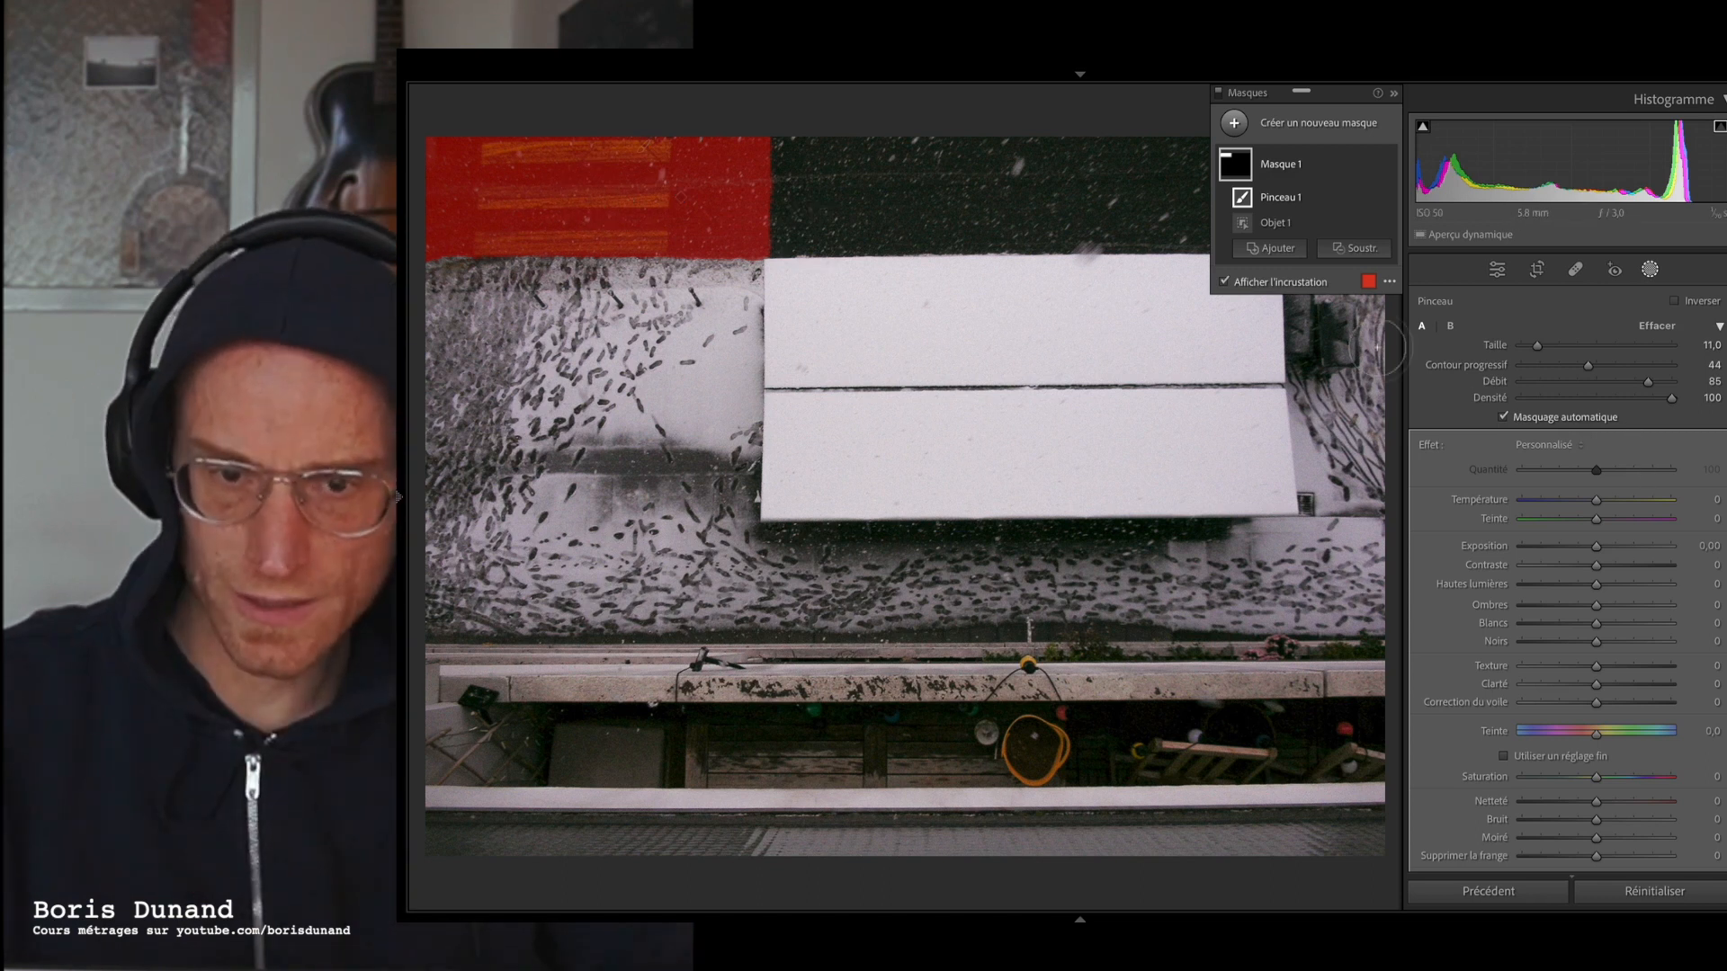
click(1224, 283)
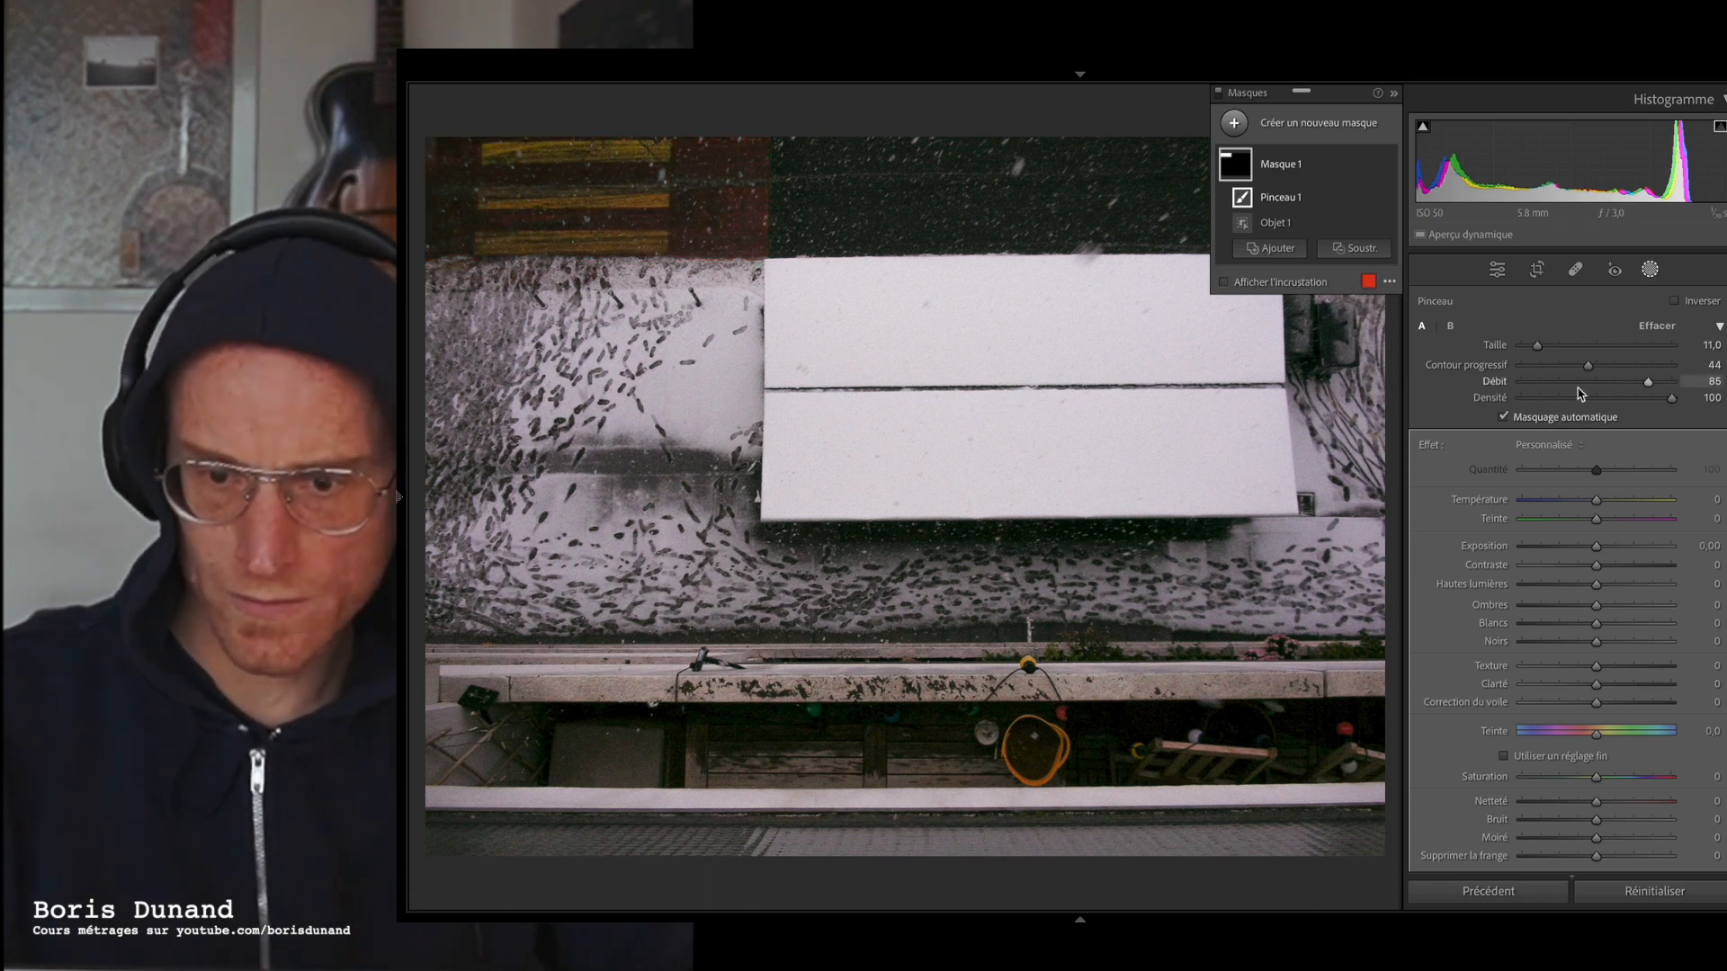
- Set Exposition to 0,26 and Ombres to 4 on the striped area's mask
drag(1596, 551, 1599, 550)
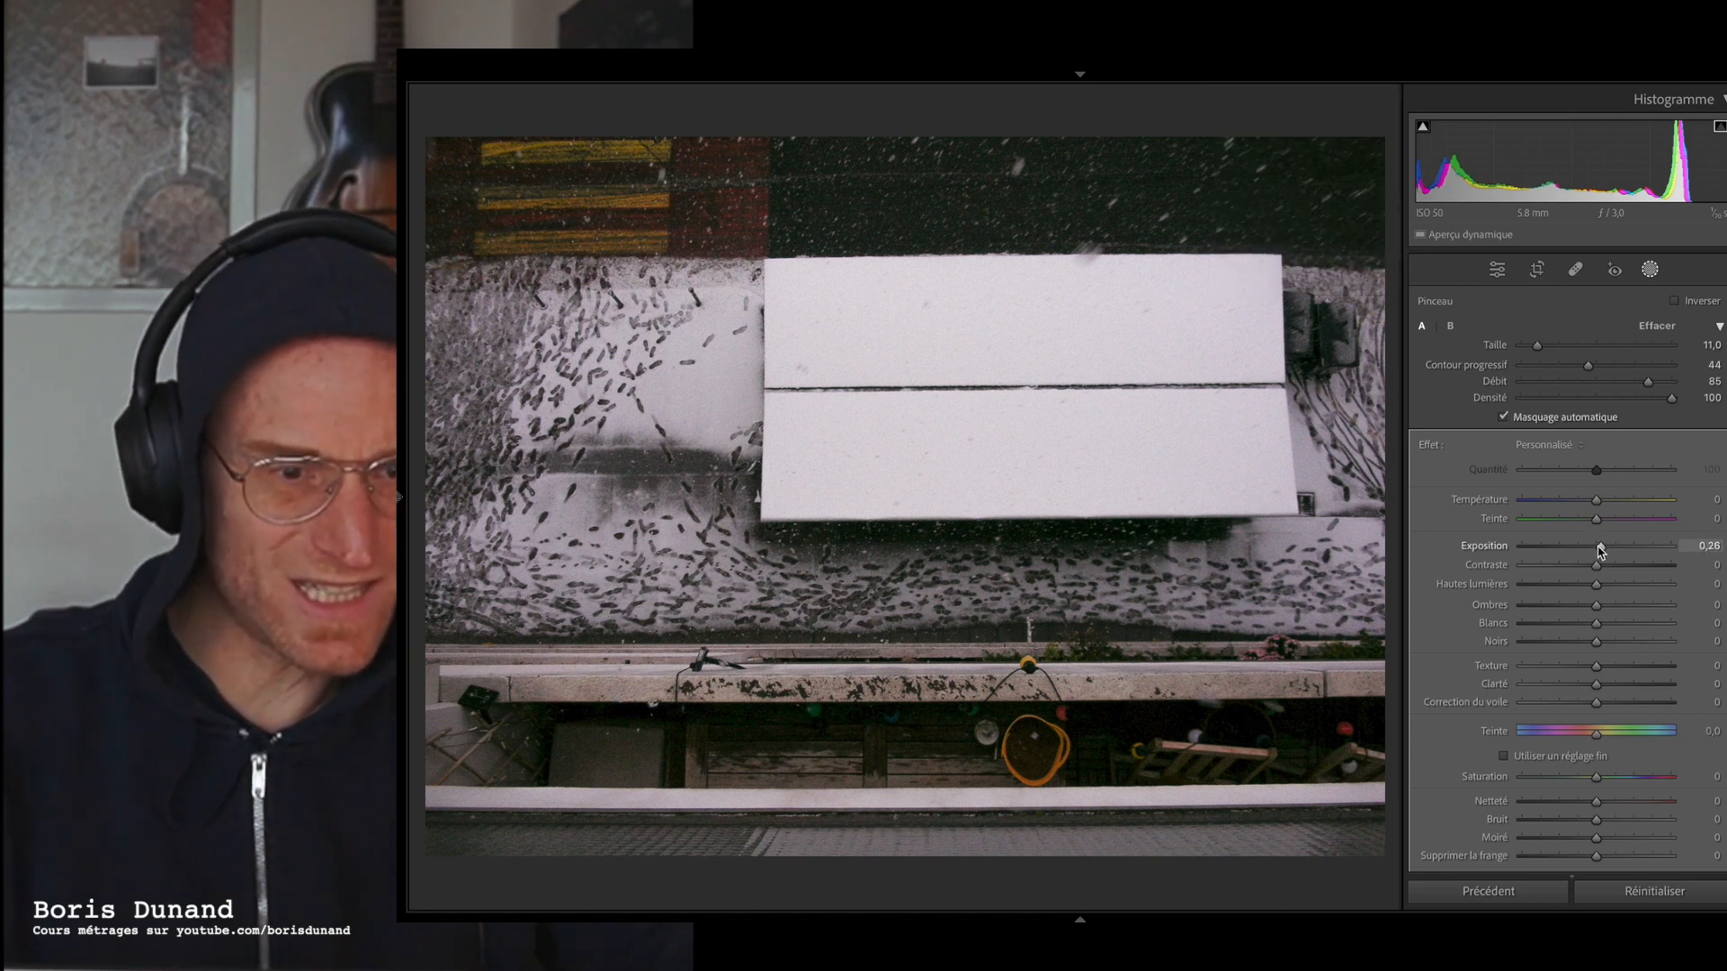
drag(1600, 551, 1601, 550)
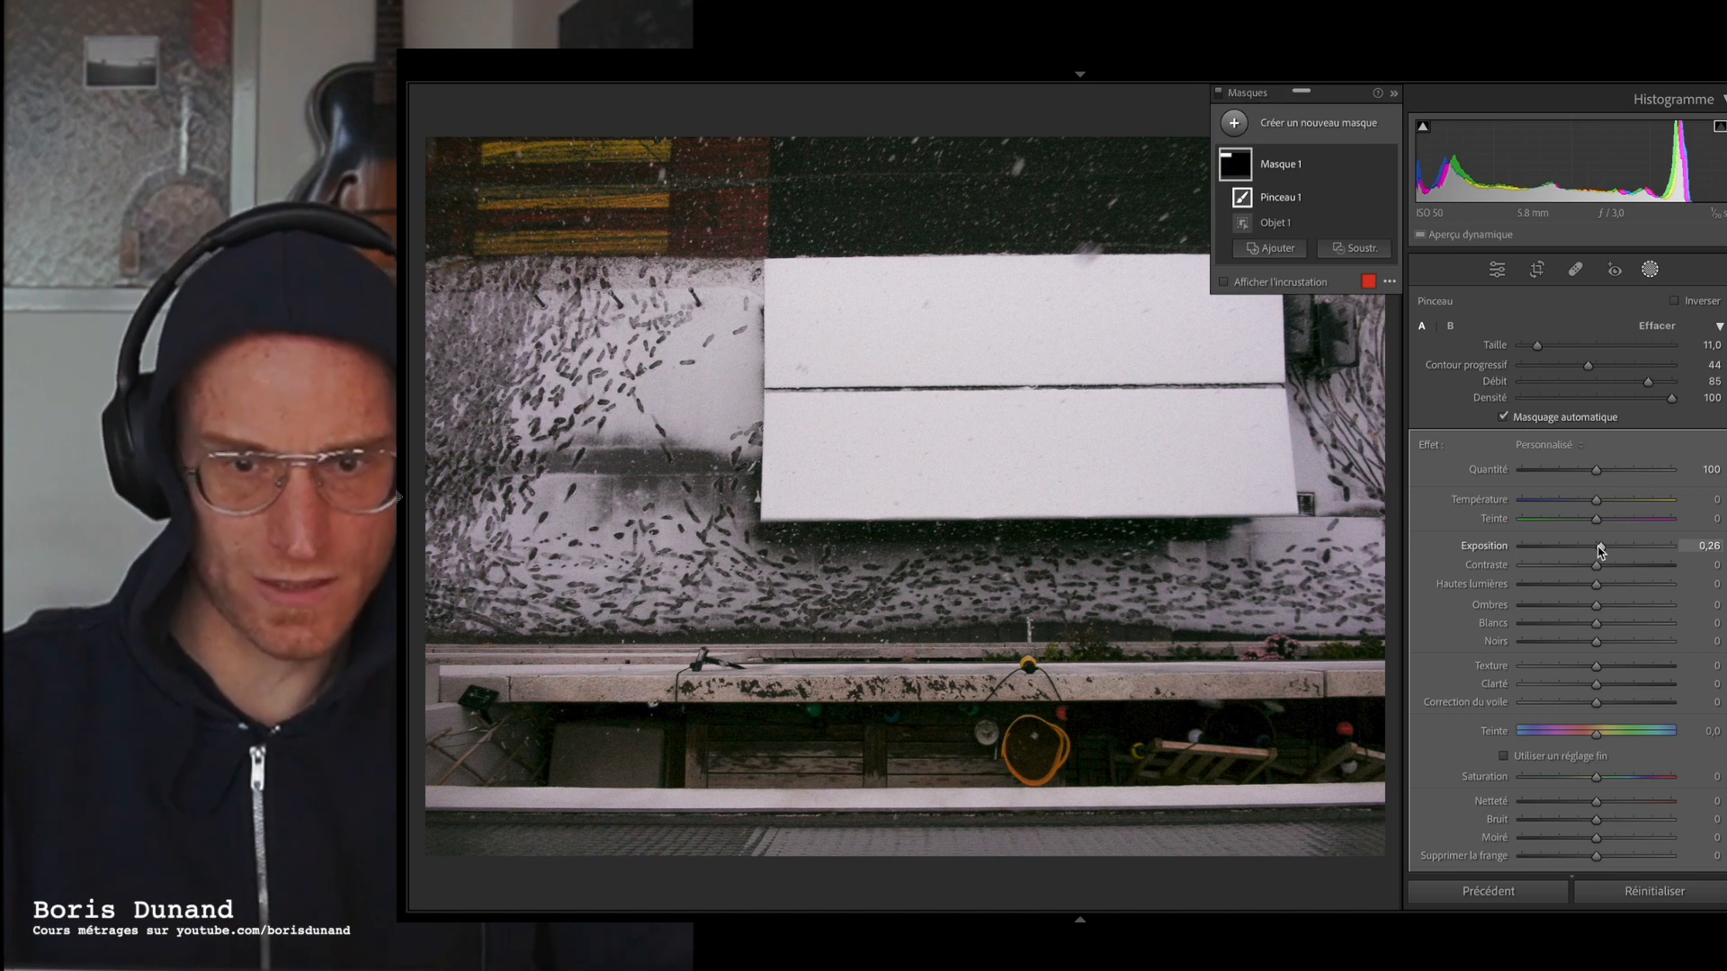
mouse_move(1596, 566)
mouse_down()
mouse_move(1577, 567)
mouse_move(1597, 573)
mouse_up()
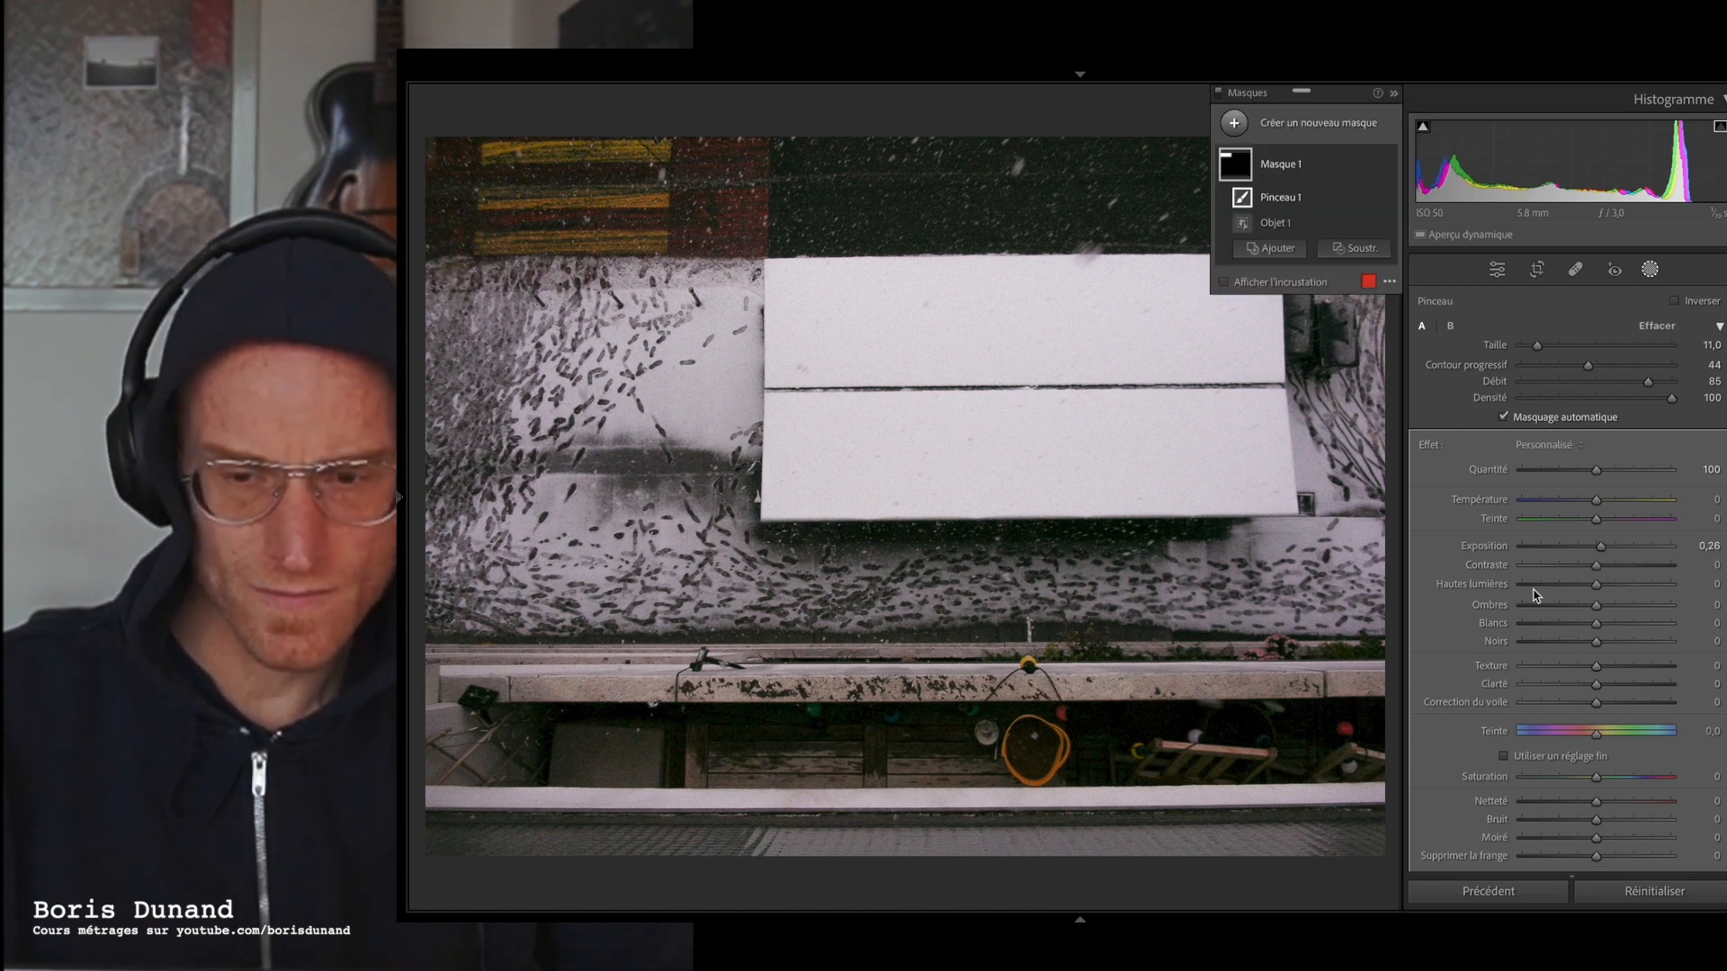
mouse_move(1598, 605)
mouse_down()
mouse_move(1653, 605)
mouse_move(1599, 614)
mouse_up()
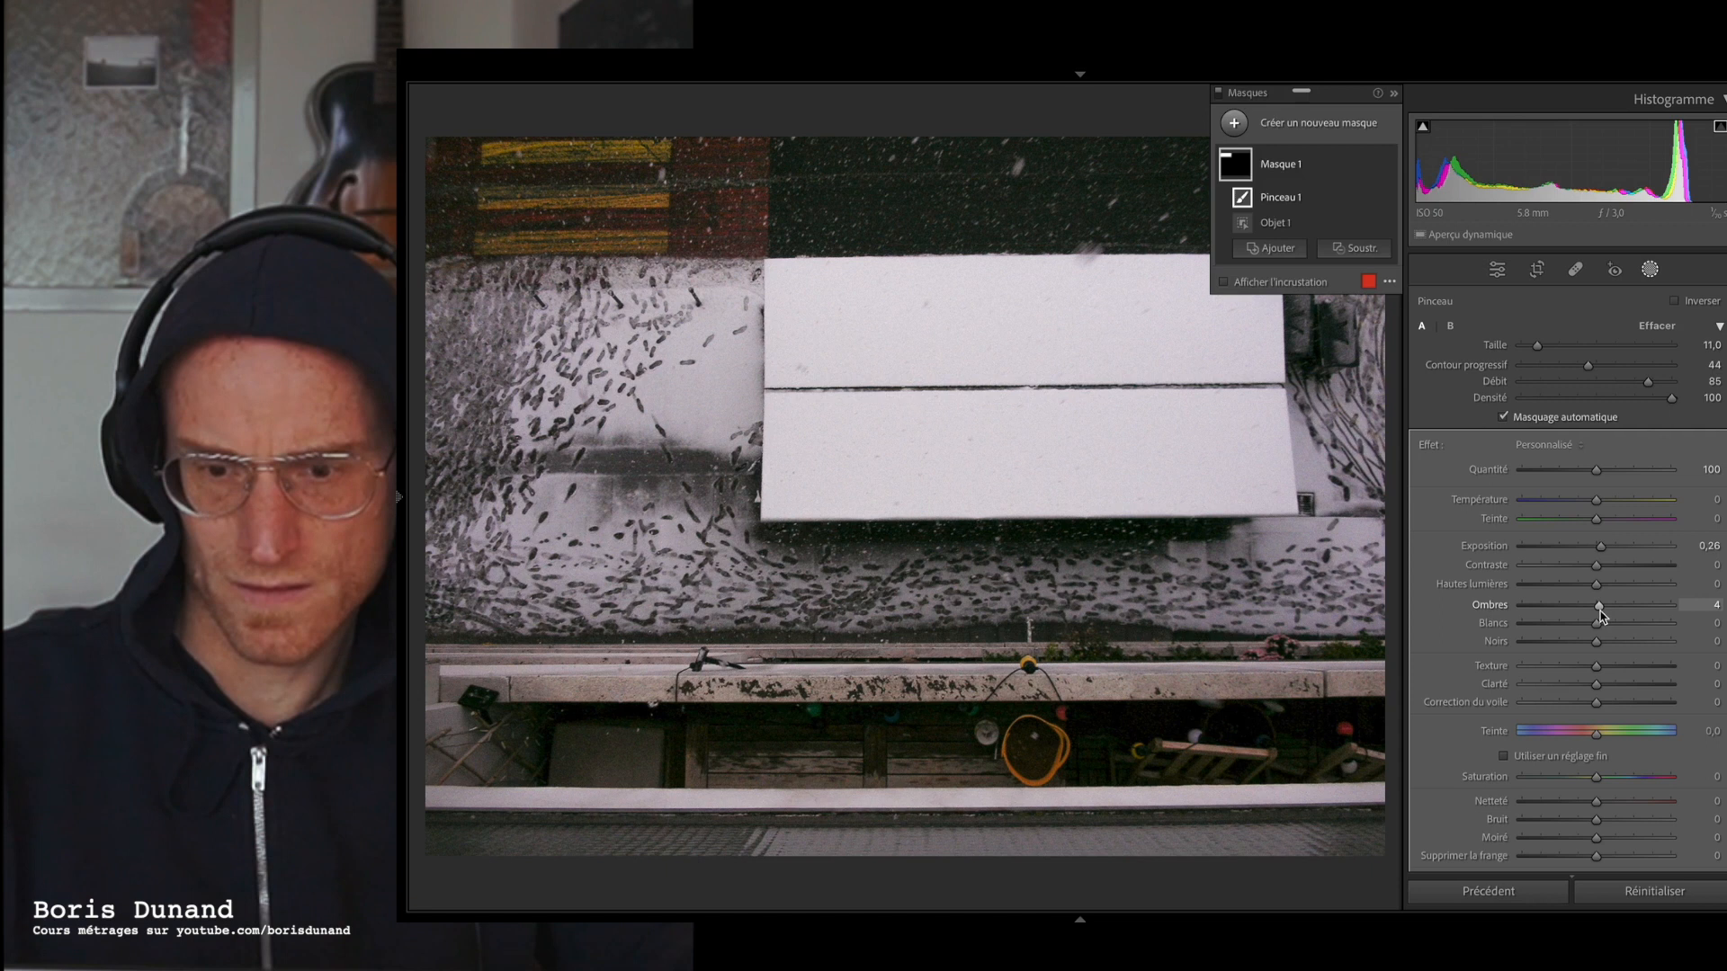
- Set the striped area's mask to Blancs 14, trying other Clarté and Hautes lumières values and resetting both to 0
drag(1597, 685, 1515, 691)
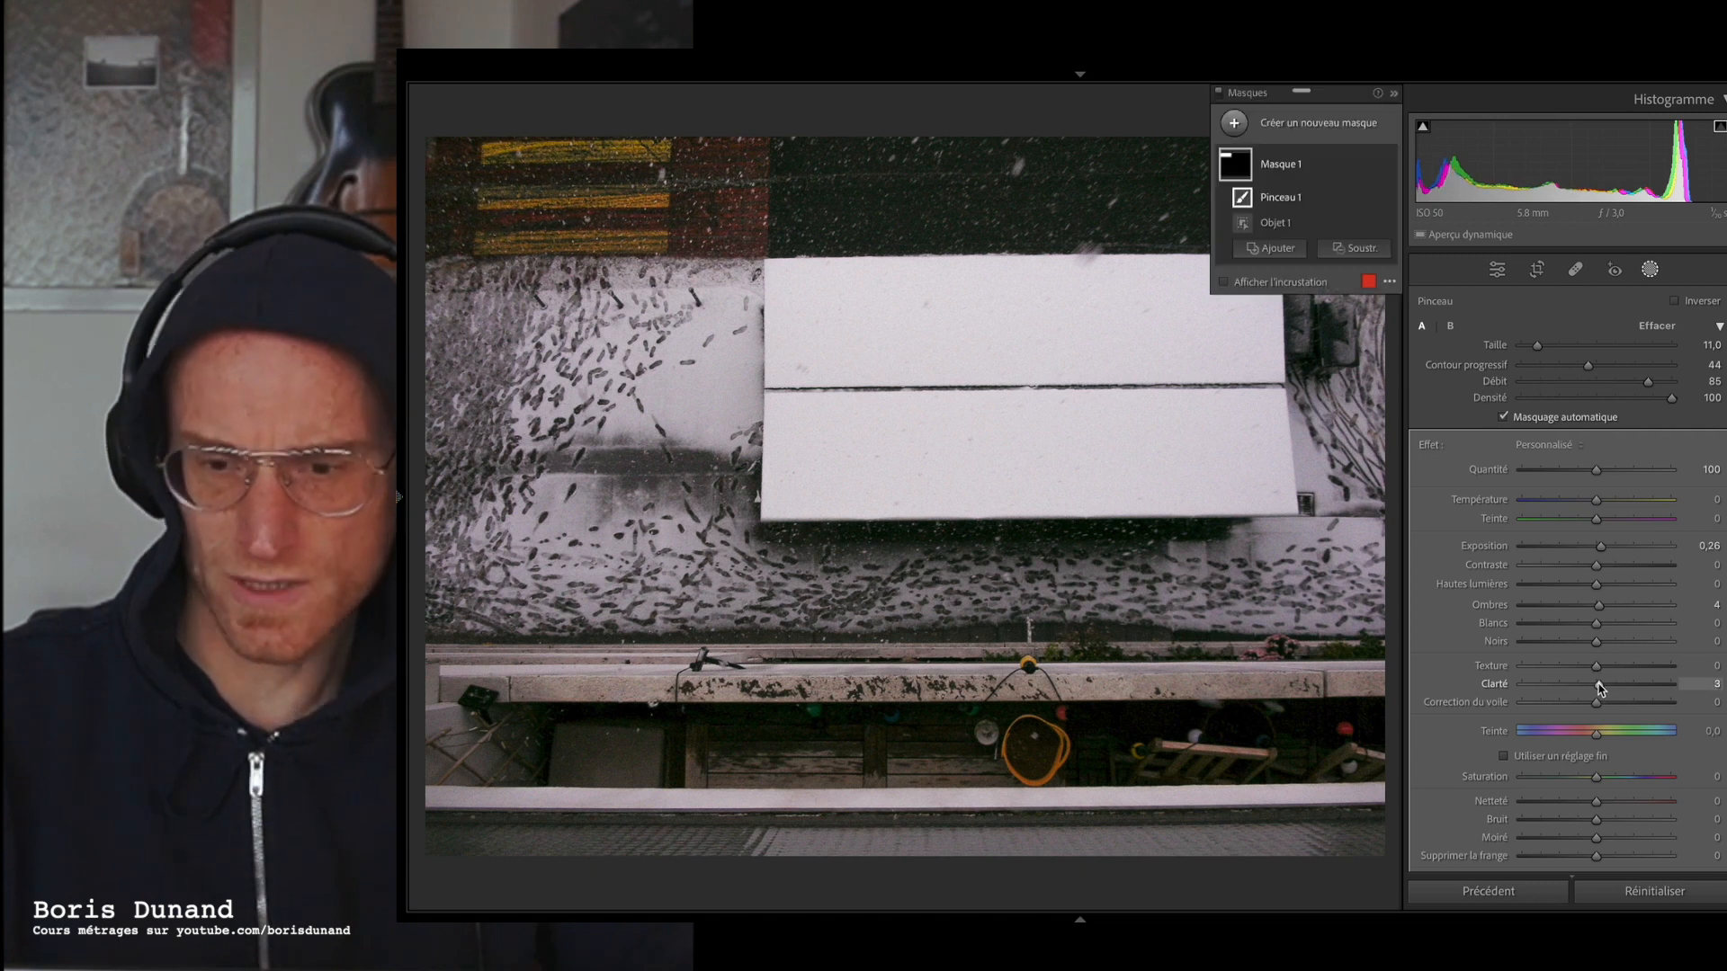
double_click(1495, 686)
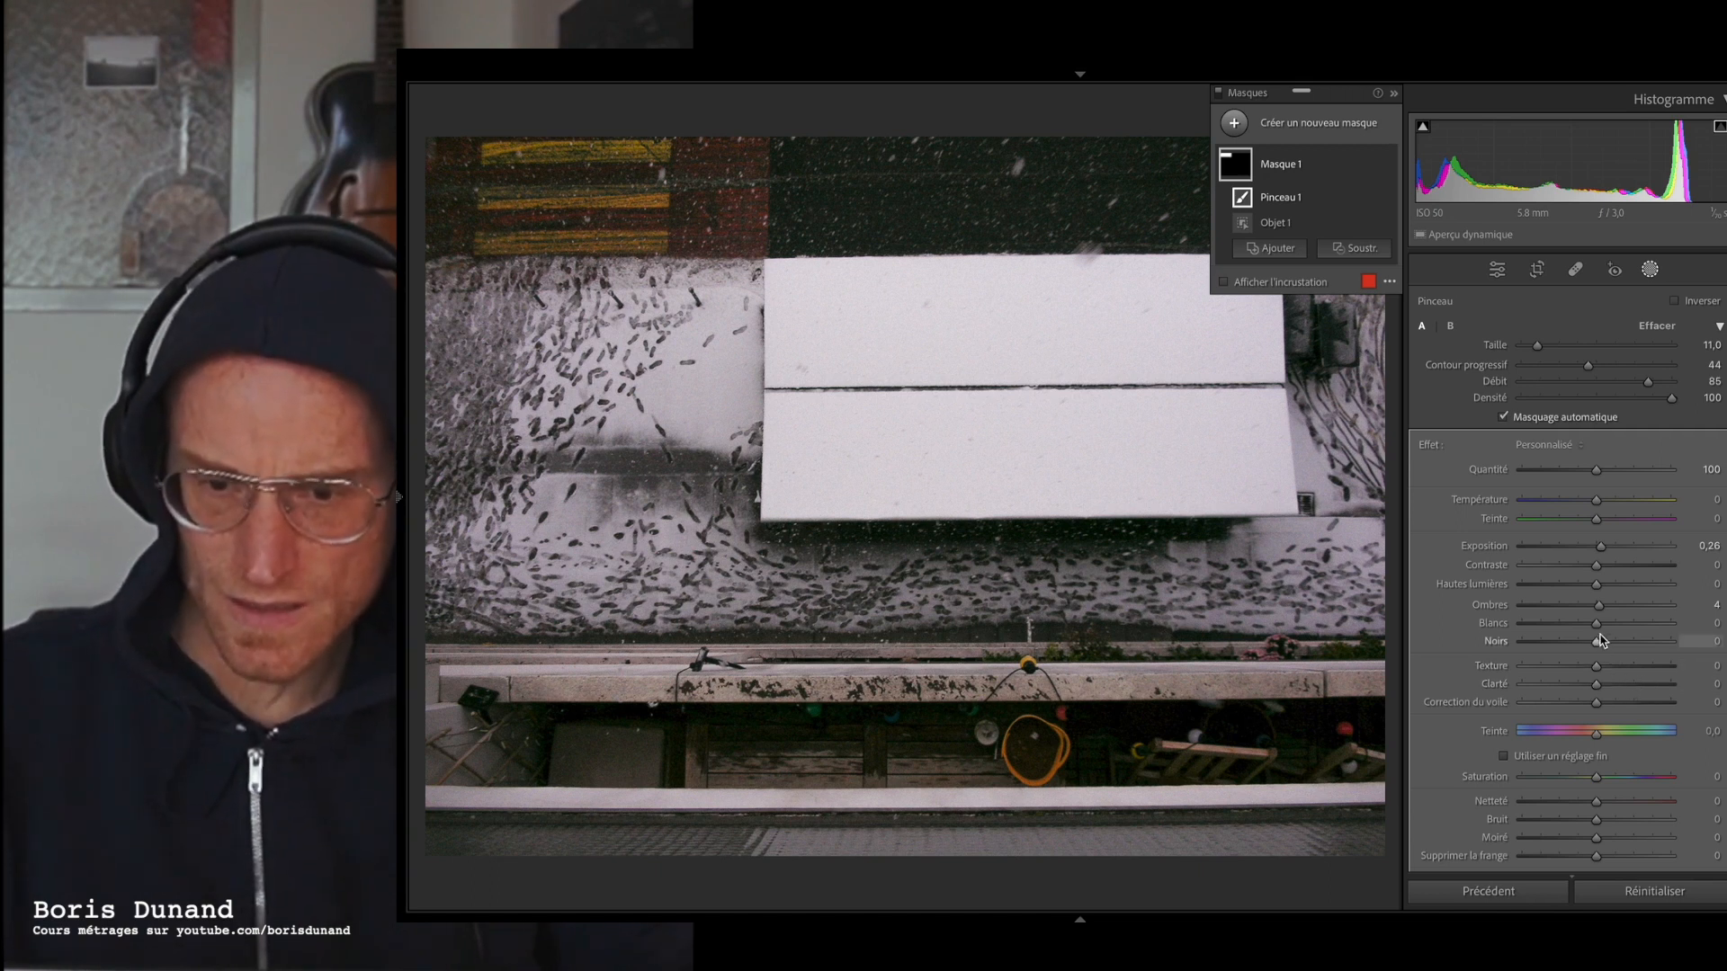
drag(1598, 623, 1609, 630)
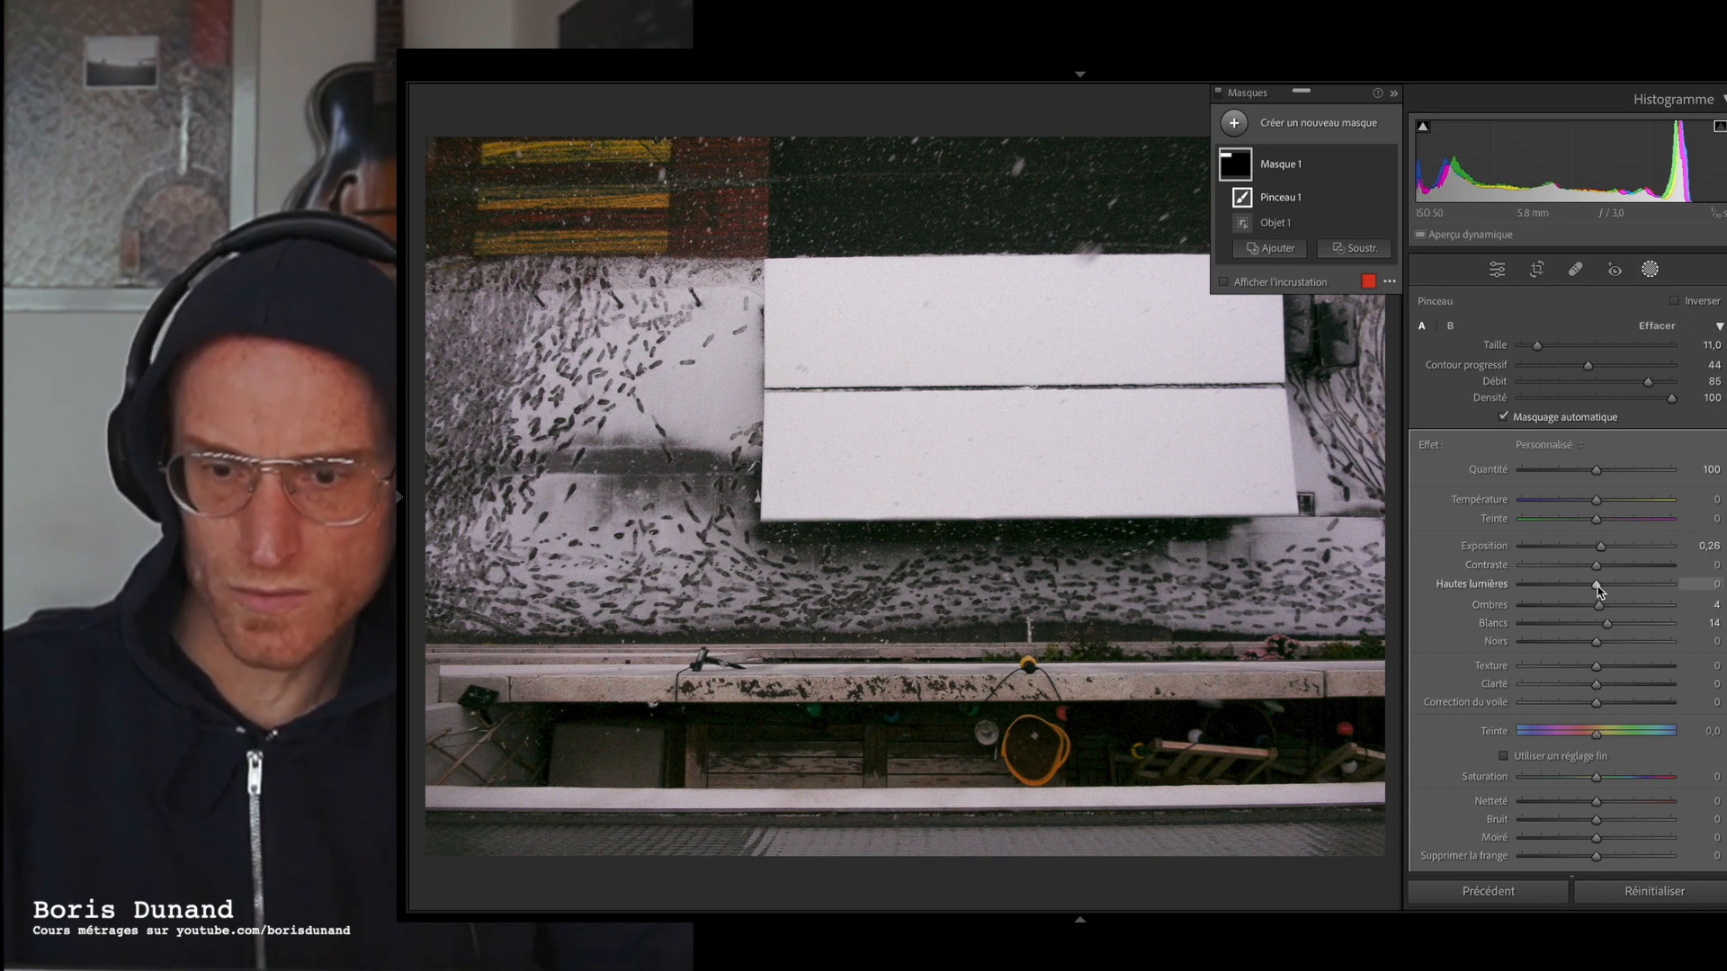
drag(1597, 586, 1598, 585)
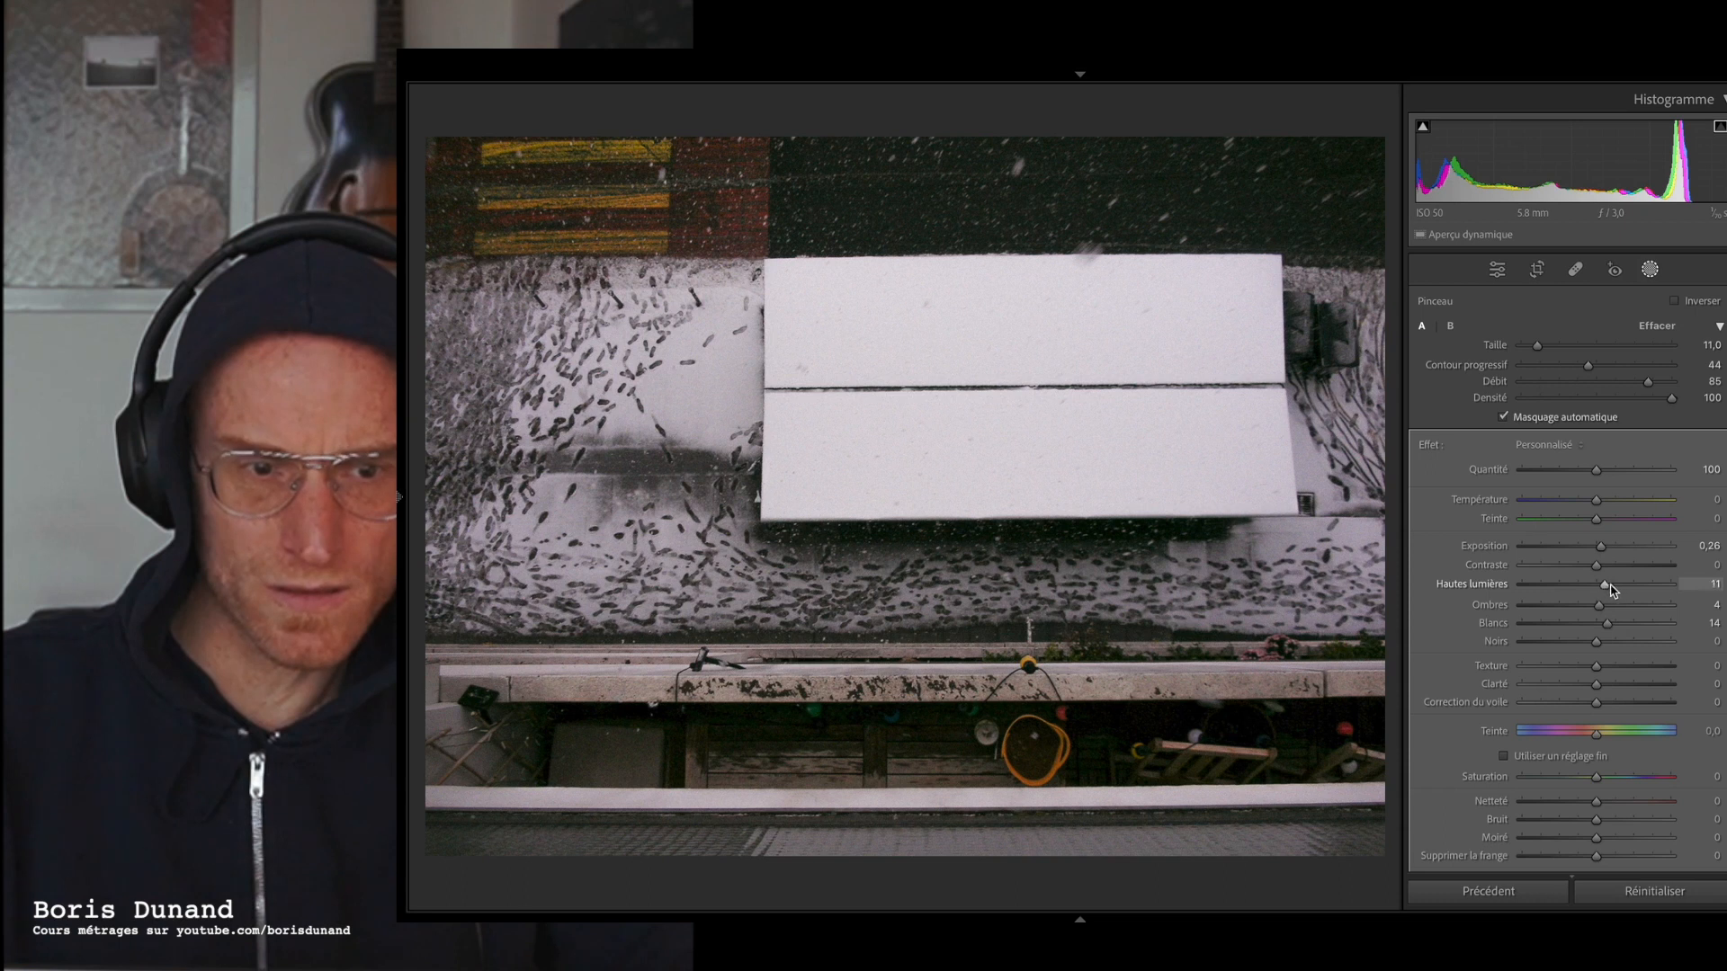
drag(1609, 593, 1599, 599)
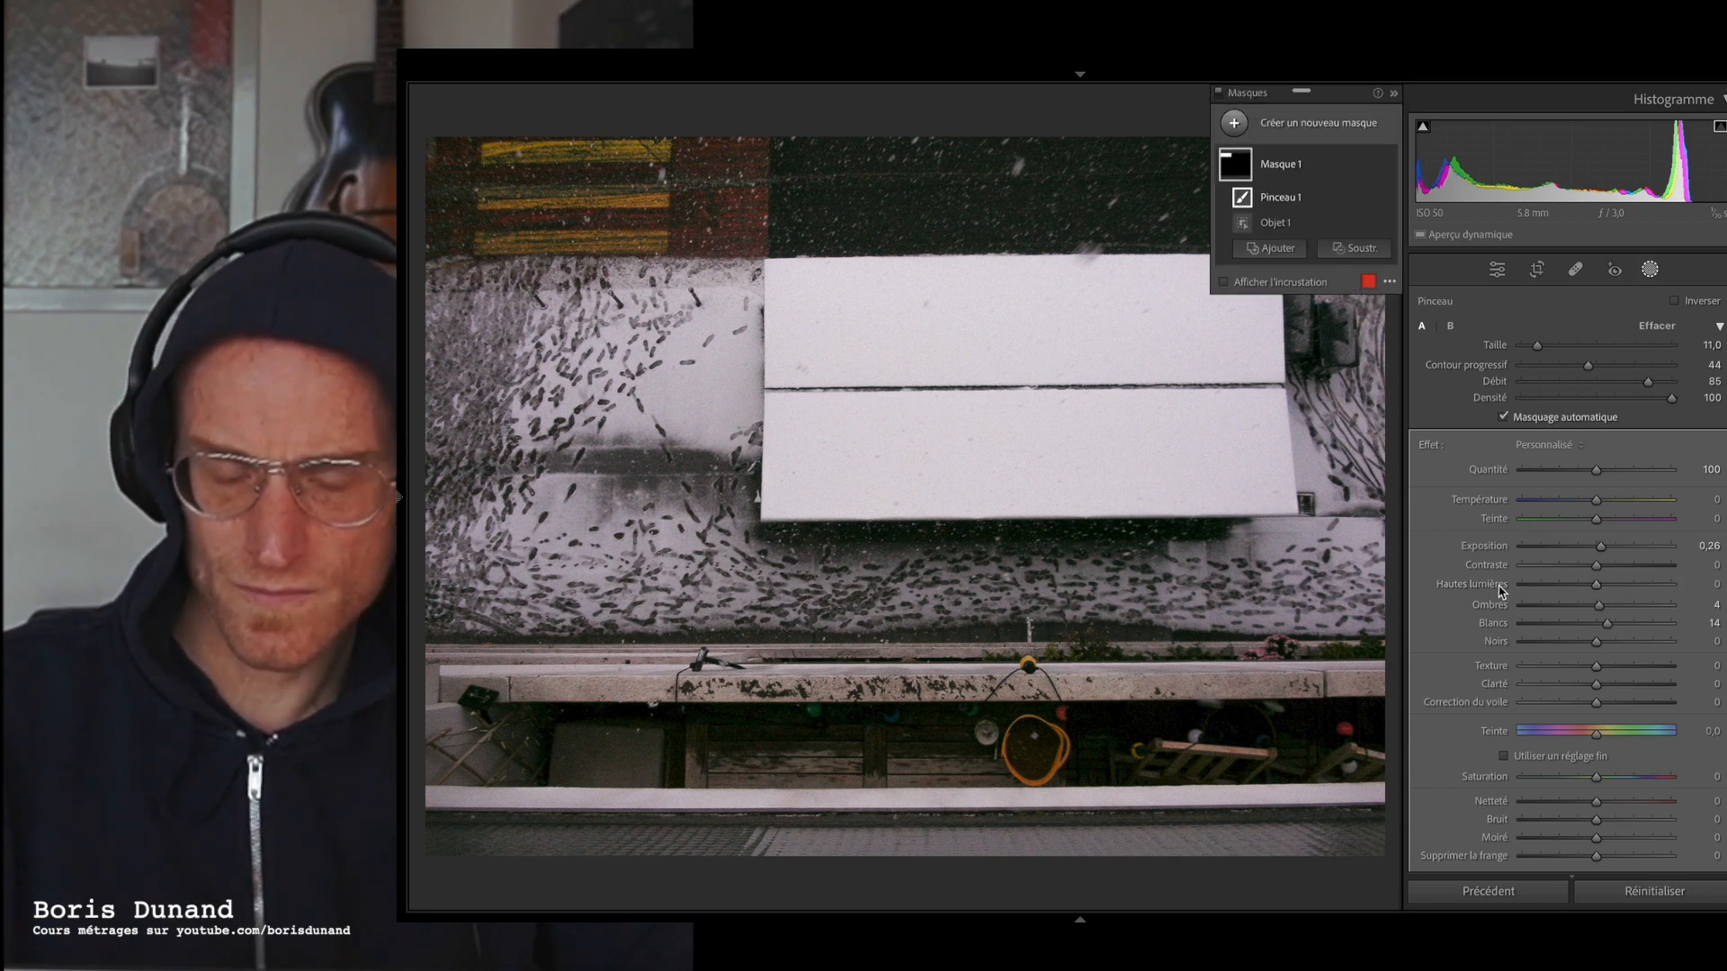
- Switch all mask adjustments off and on to compare their effect on the photo
scroll(1521, 647, down, 5)
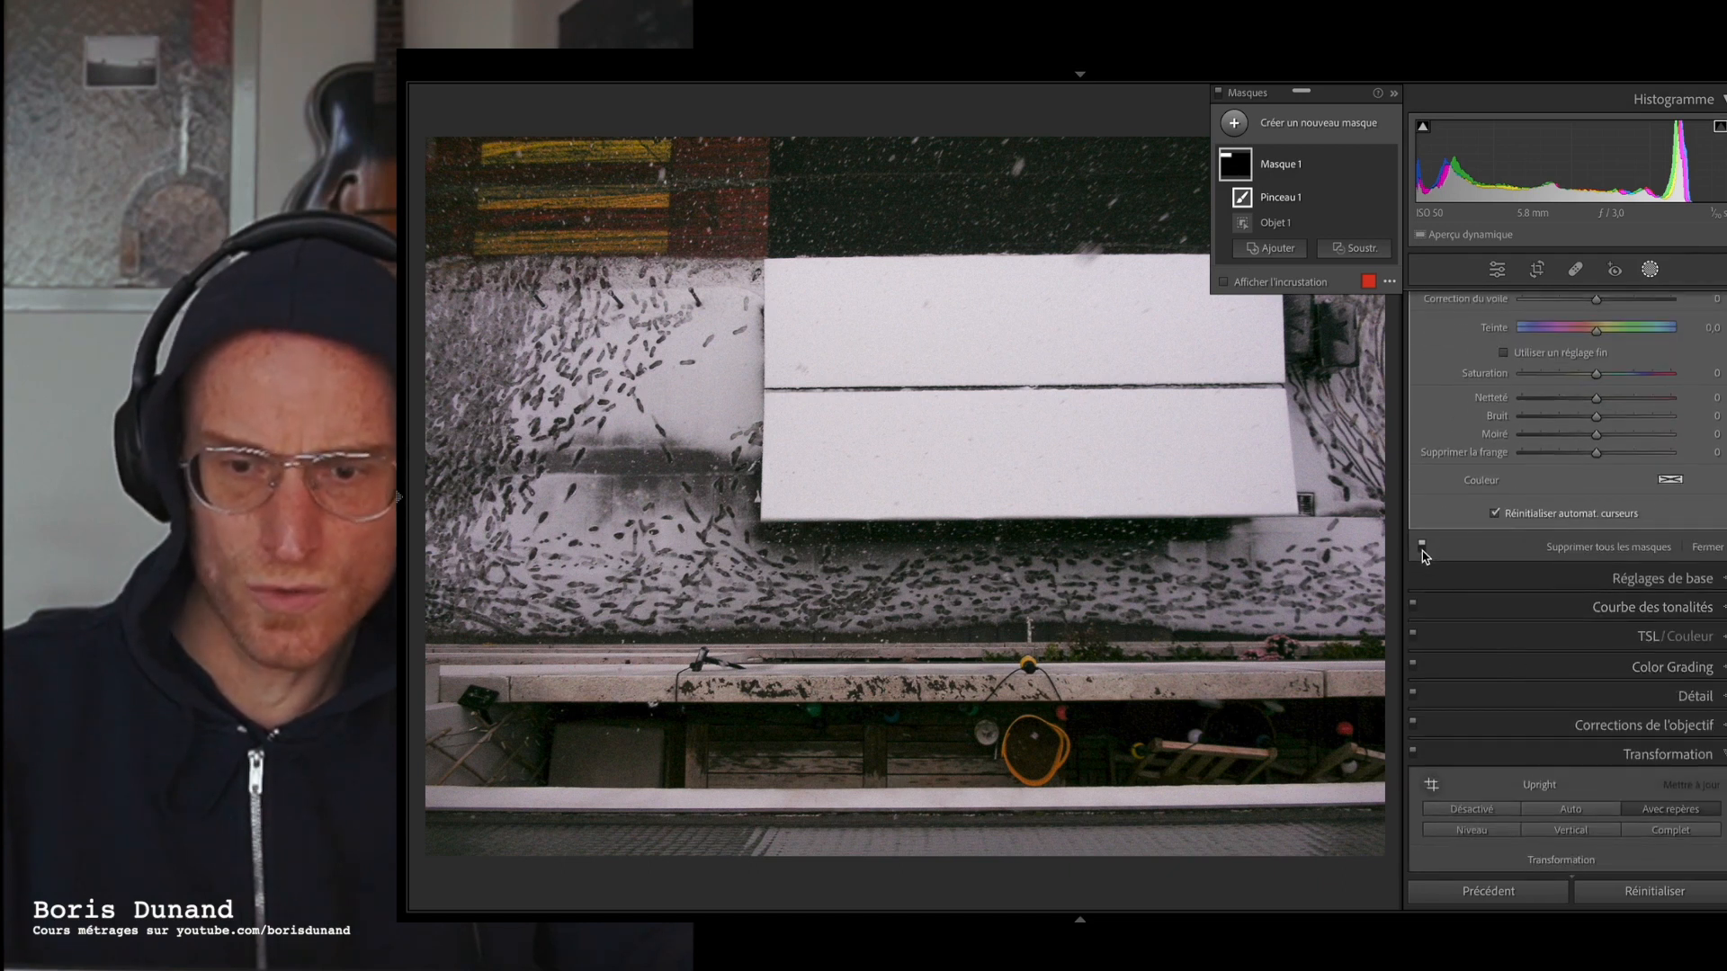
scroll(1423, 556, down, 2)
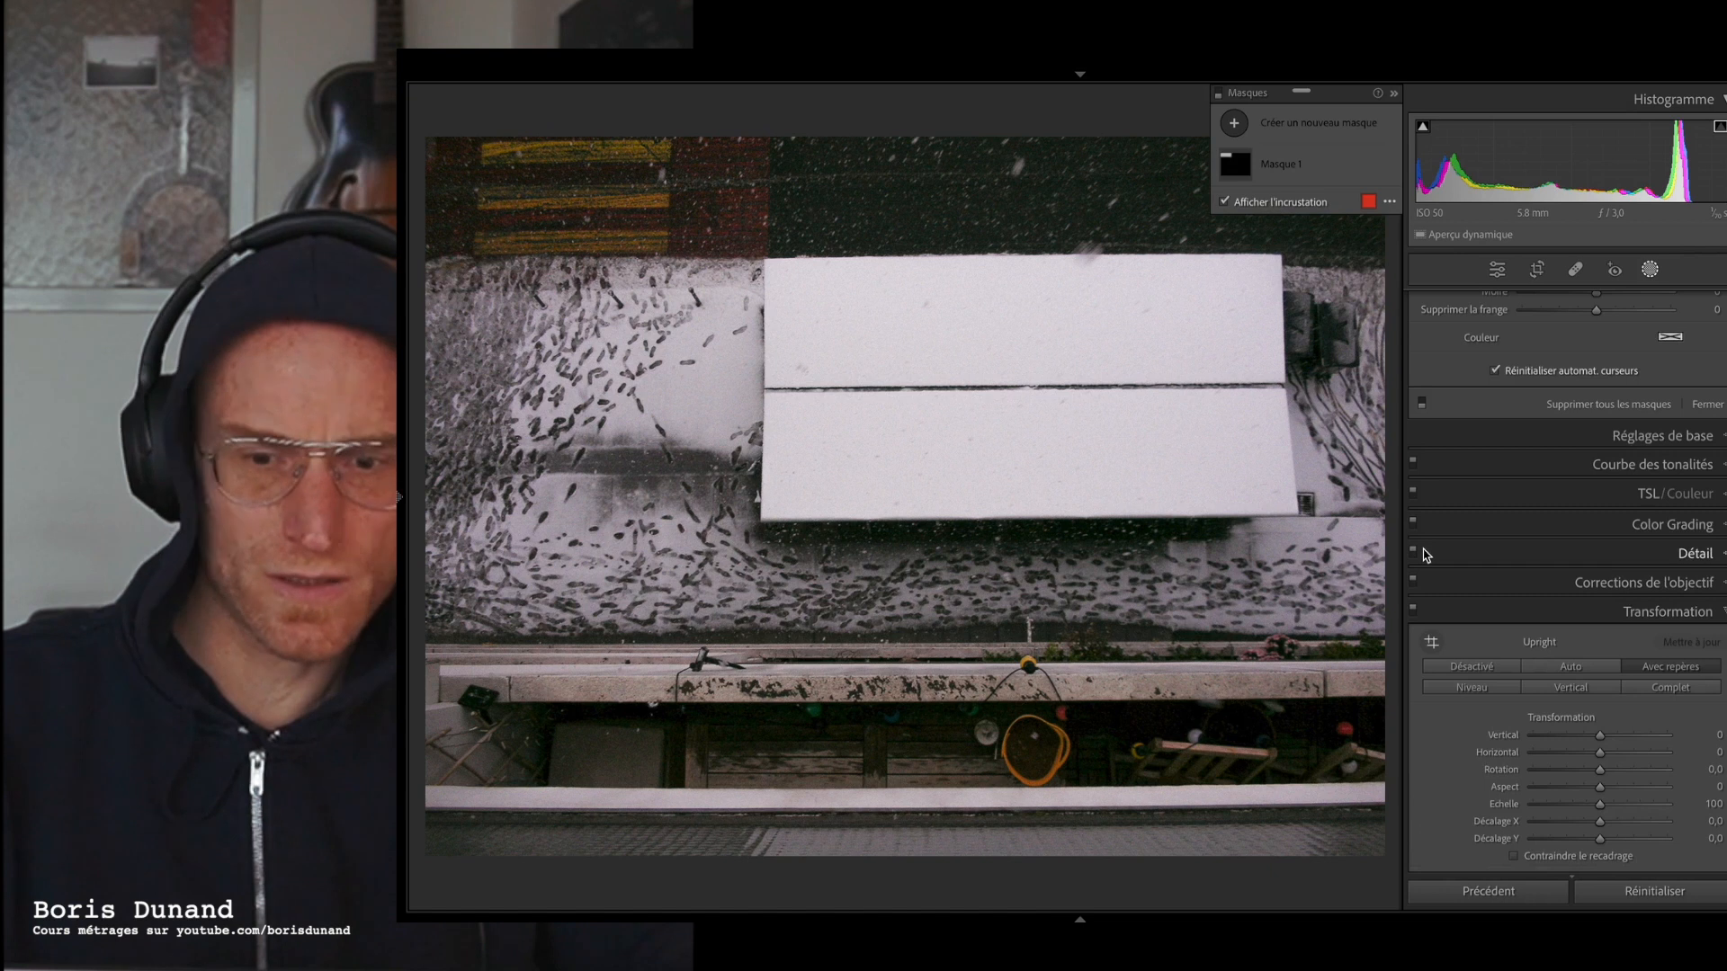
click(1423, 403)
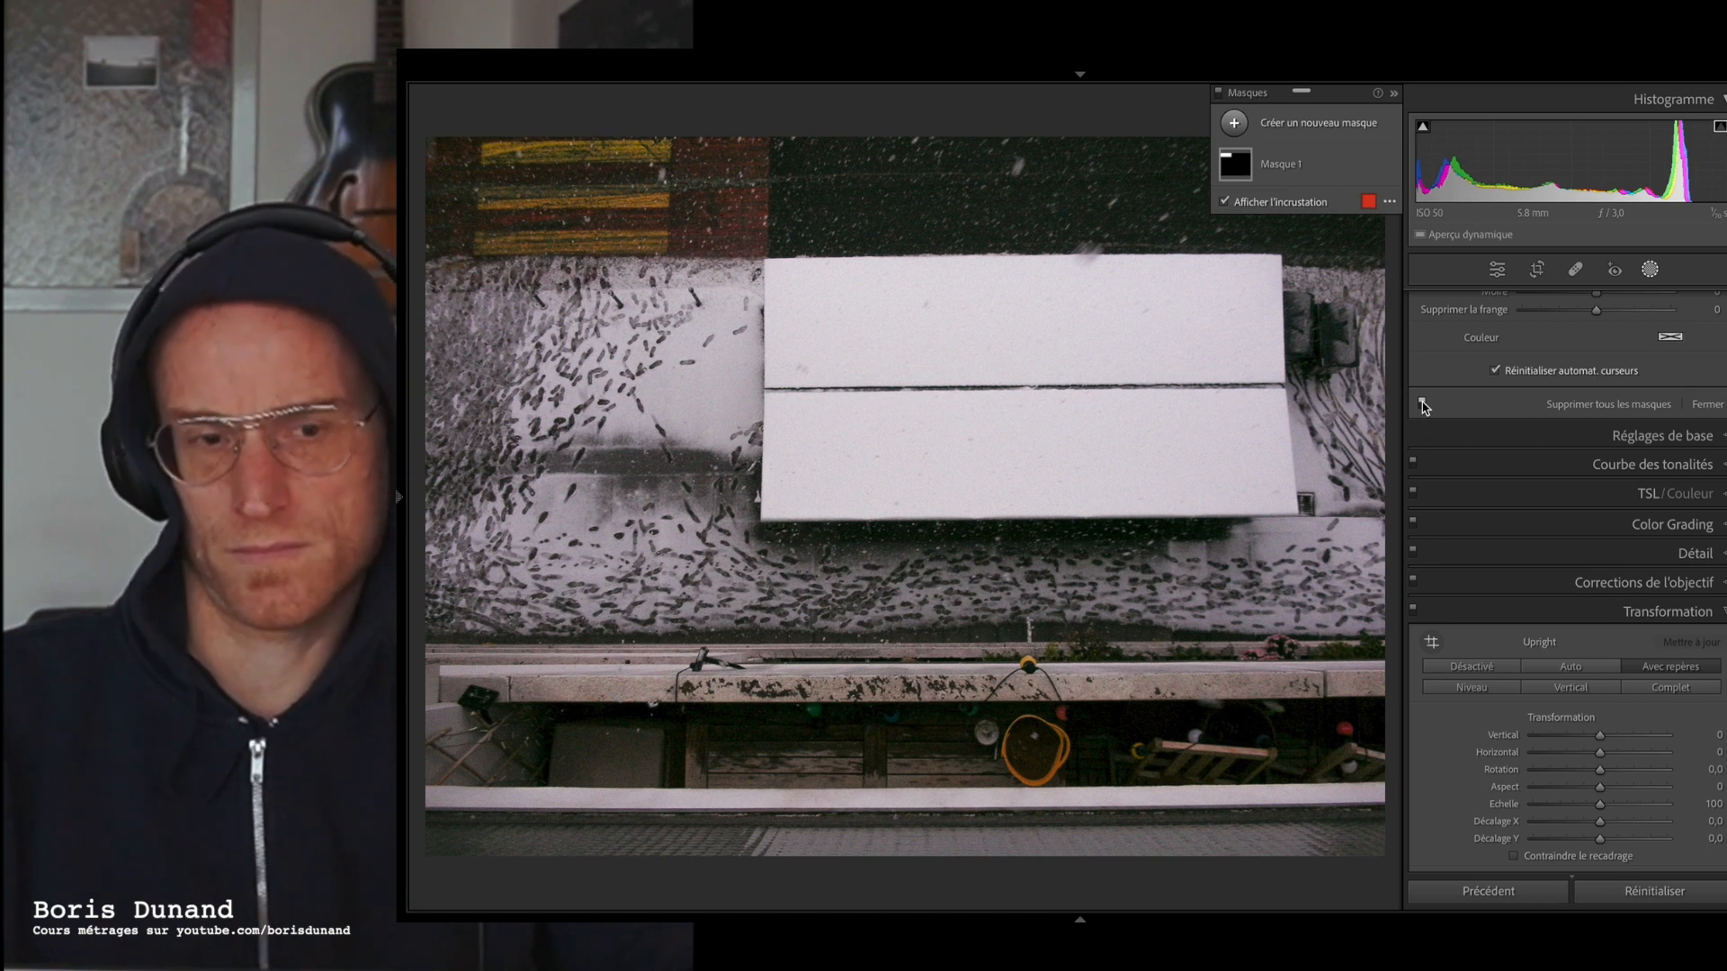
- Reselect the striped area's mask and inspect the coverage of its Pinceau 1 and Objet 1 components
click(682, 198)
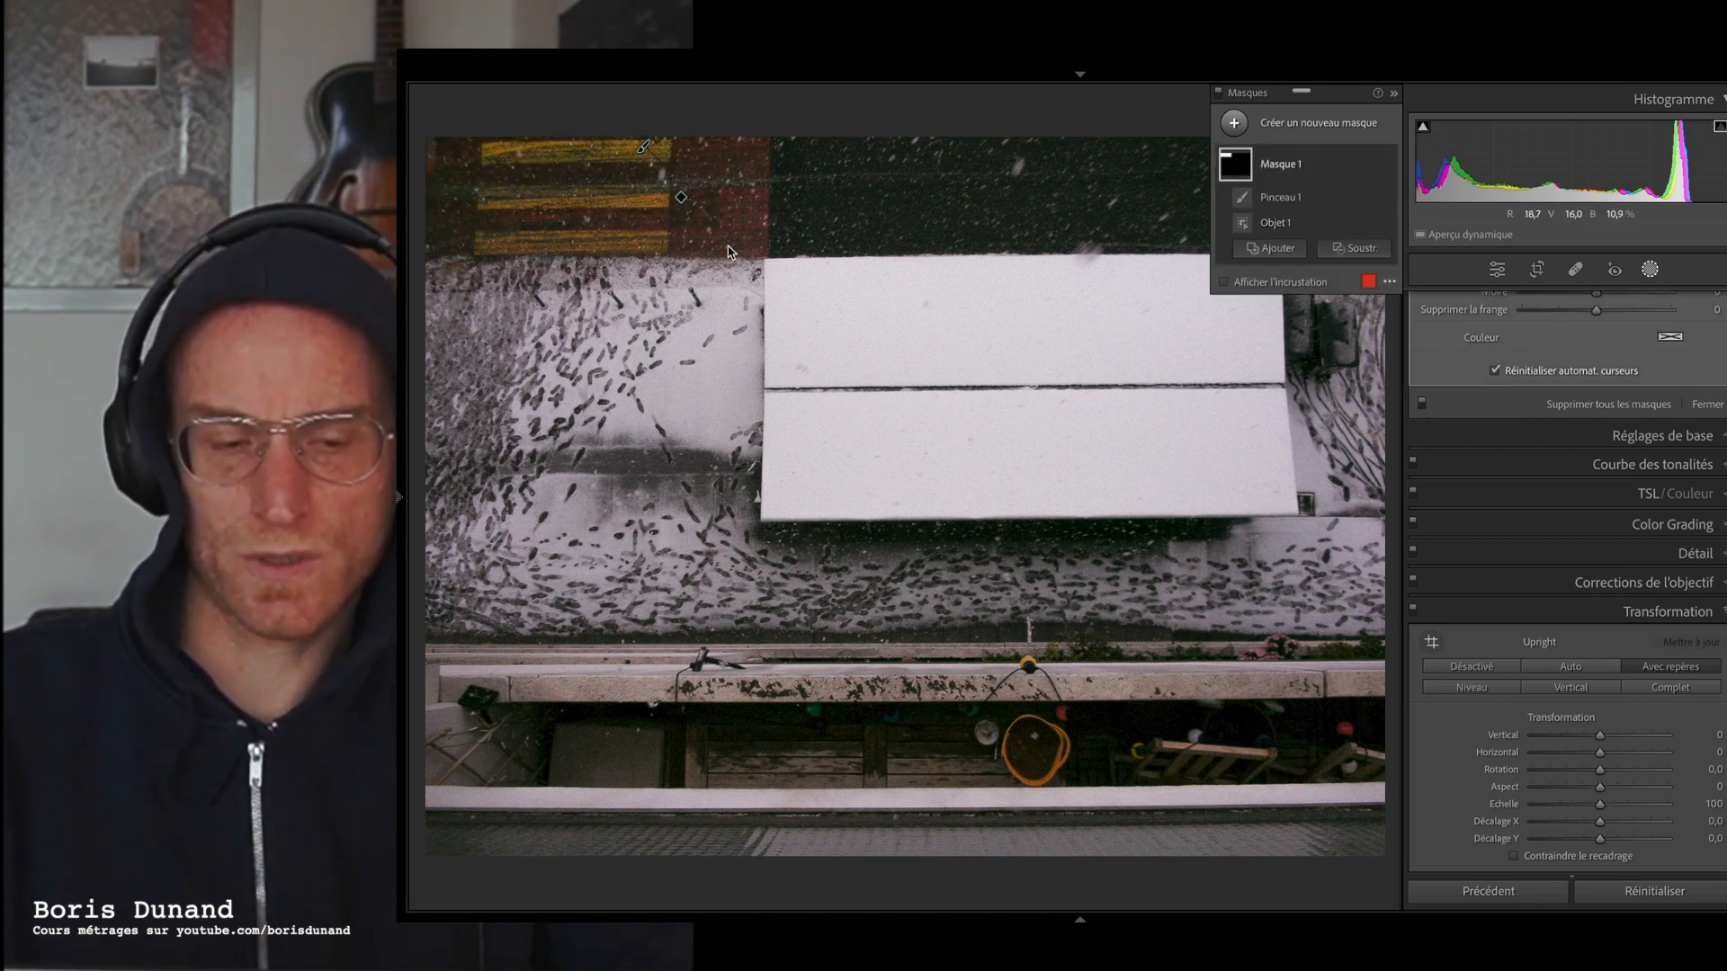
click(682, 197)
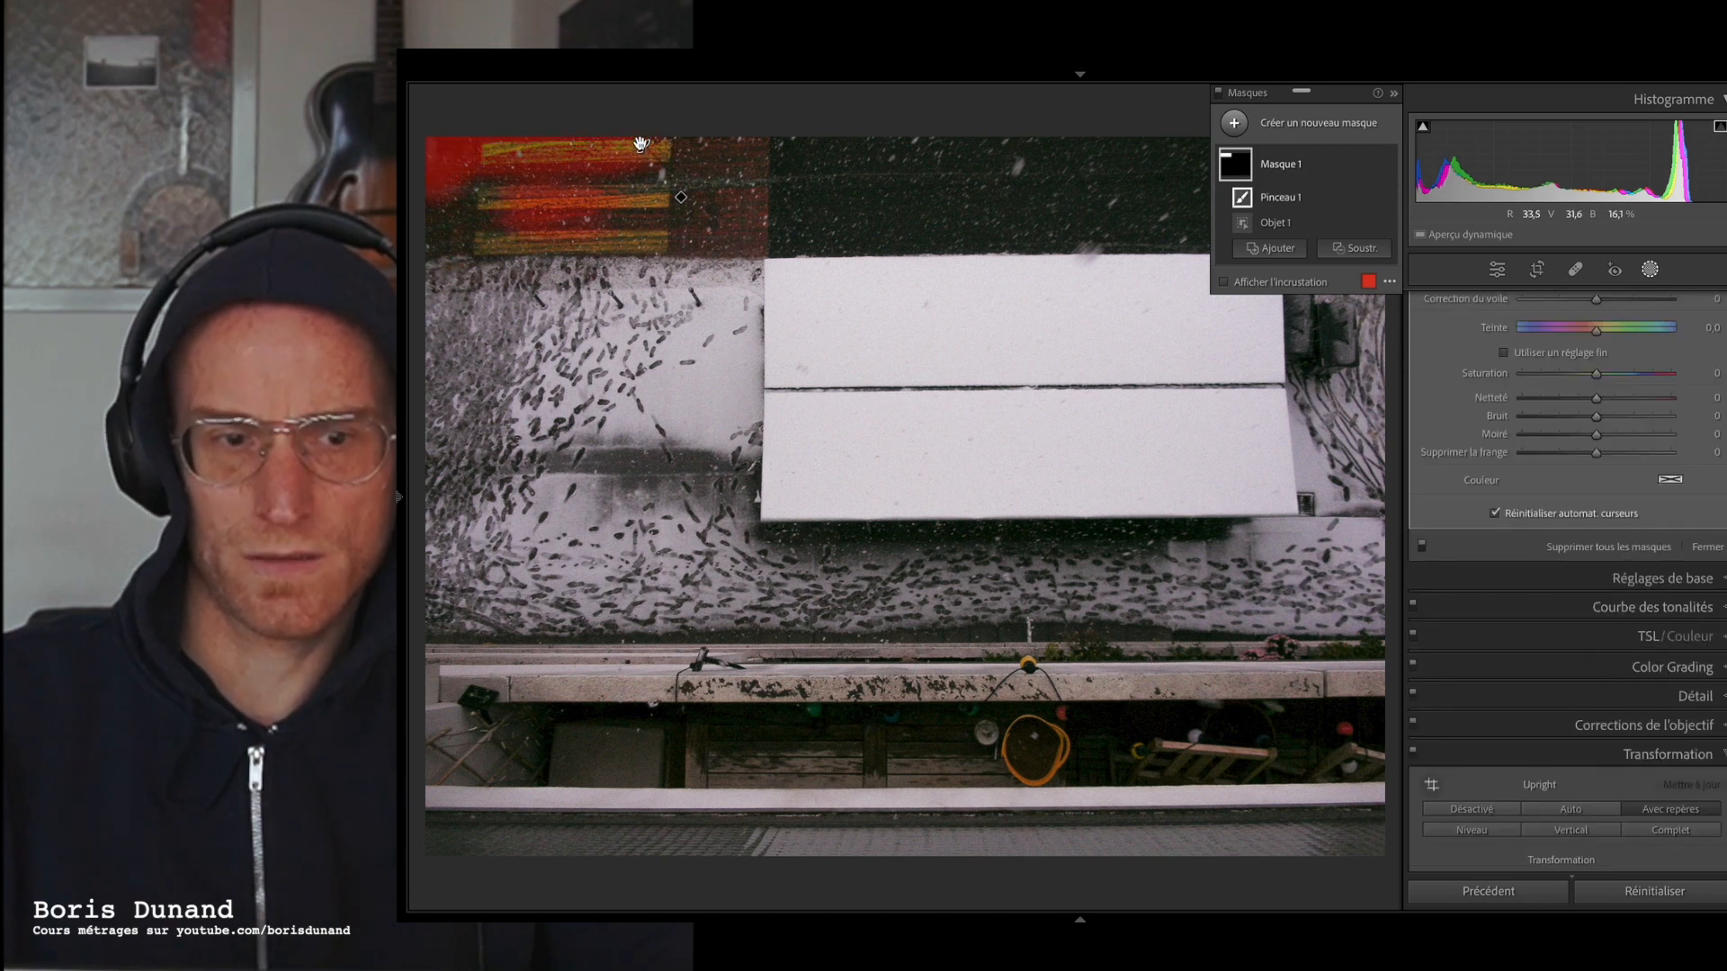
click(681, 197)
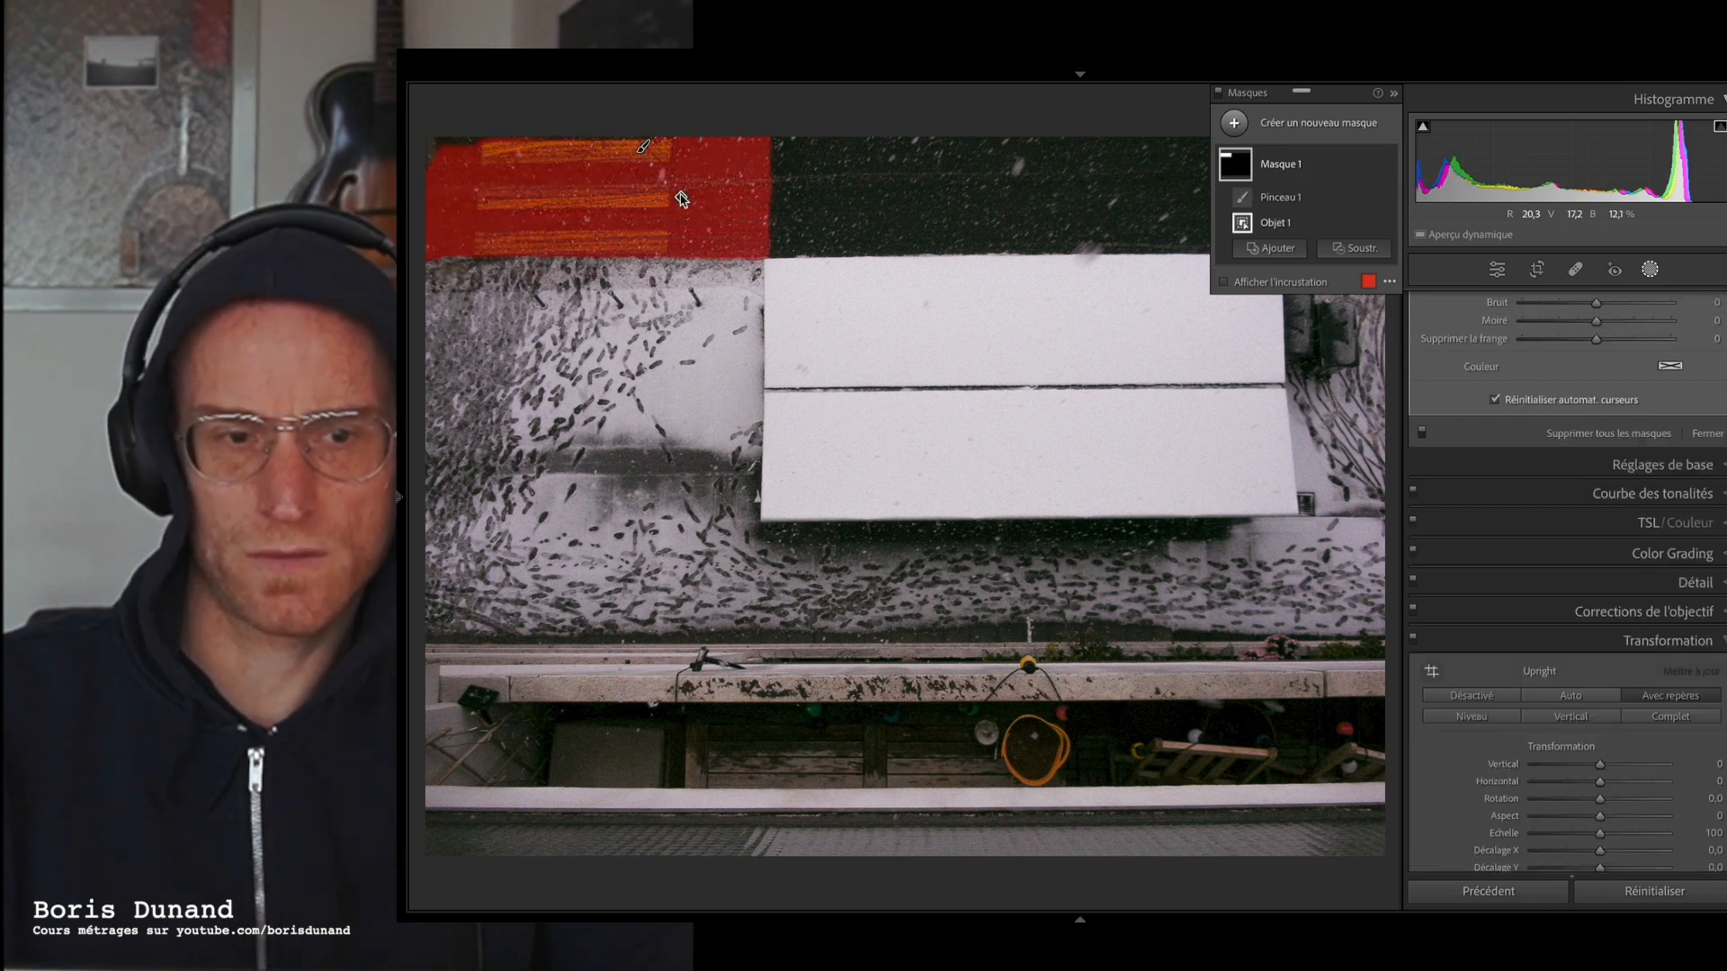
mouse_move(1267, 182)
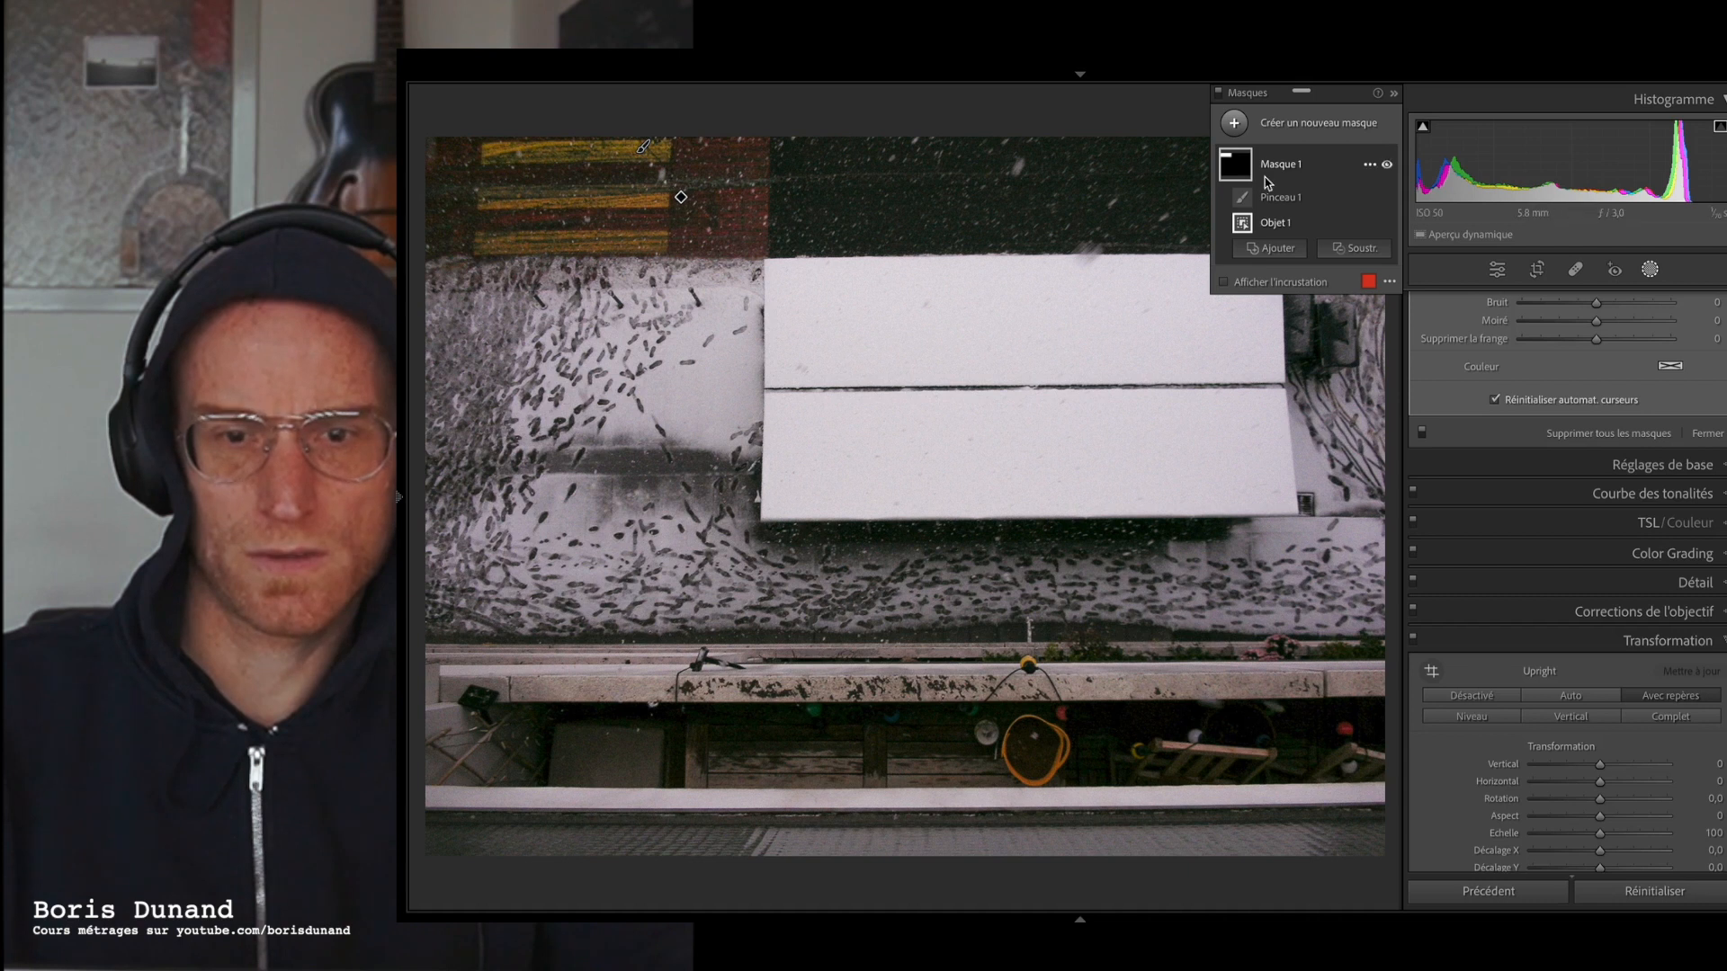
click(1311, 202)
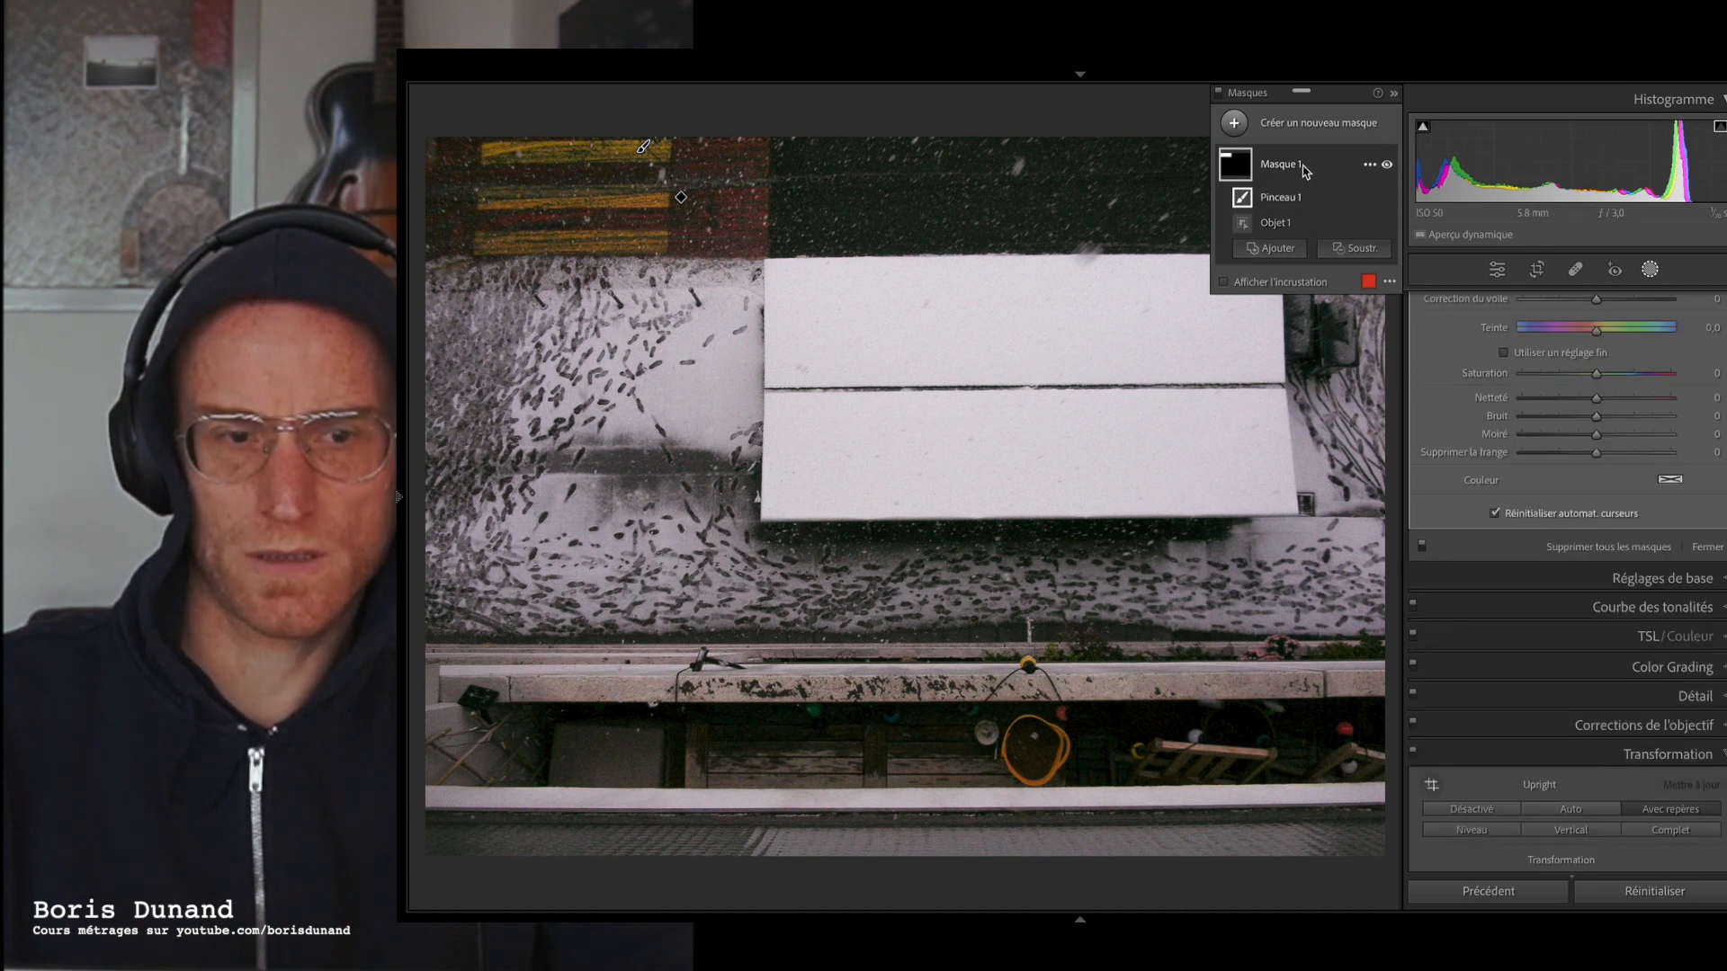
click(1306, 171)
click(1266, 168)
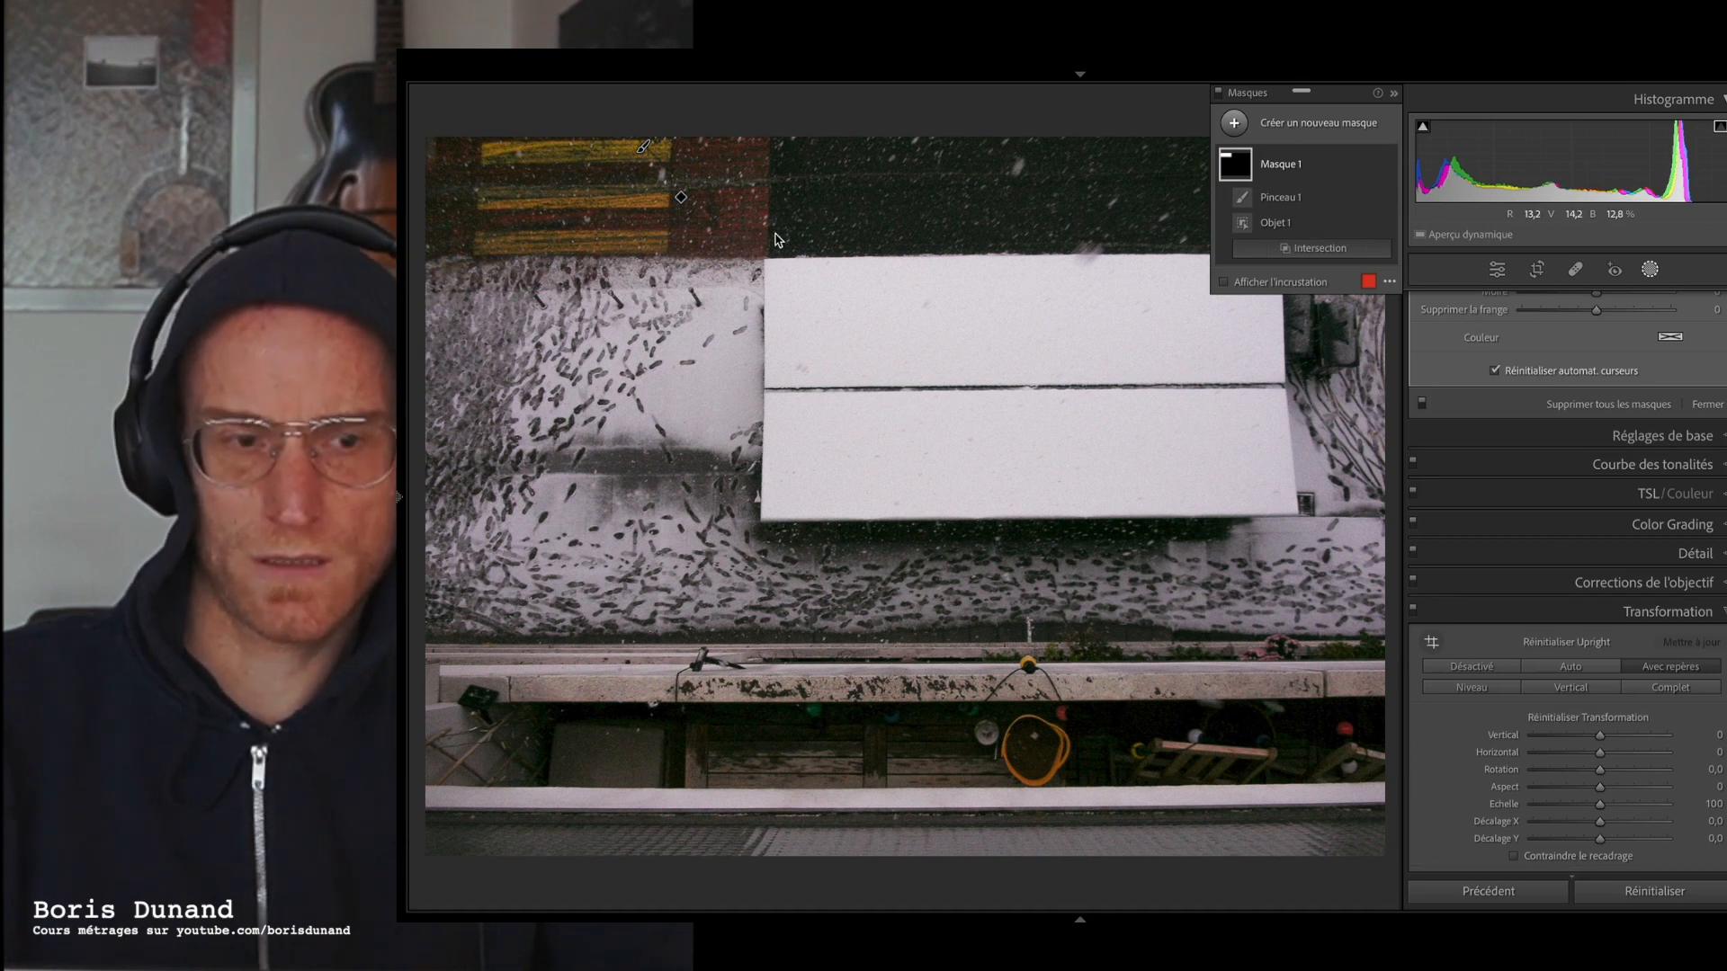
- Paint the yellow hoop and the nearby balcony area into Masque 1 with a new Pinceau, reducing its Taille to 6
key(k)
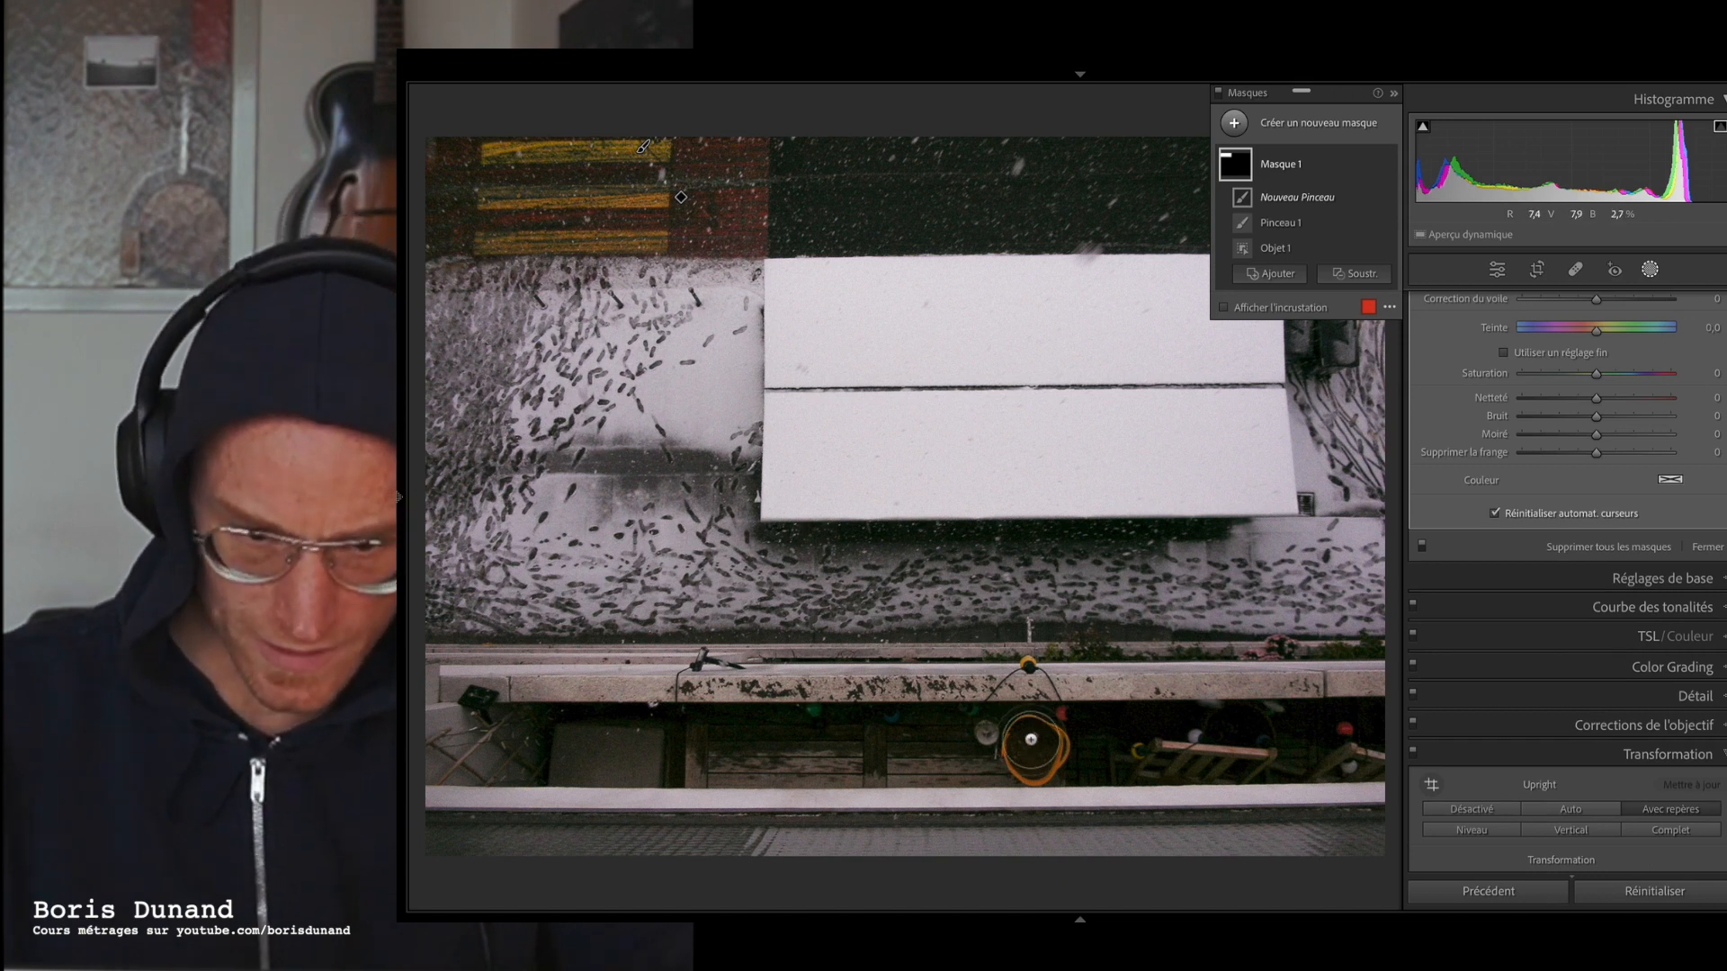
key(shift+w)
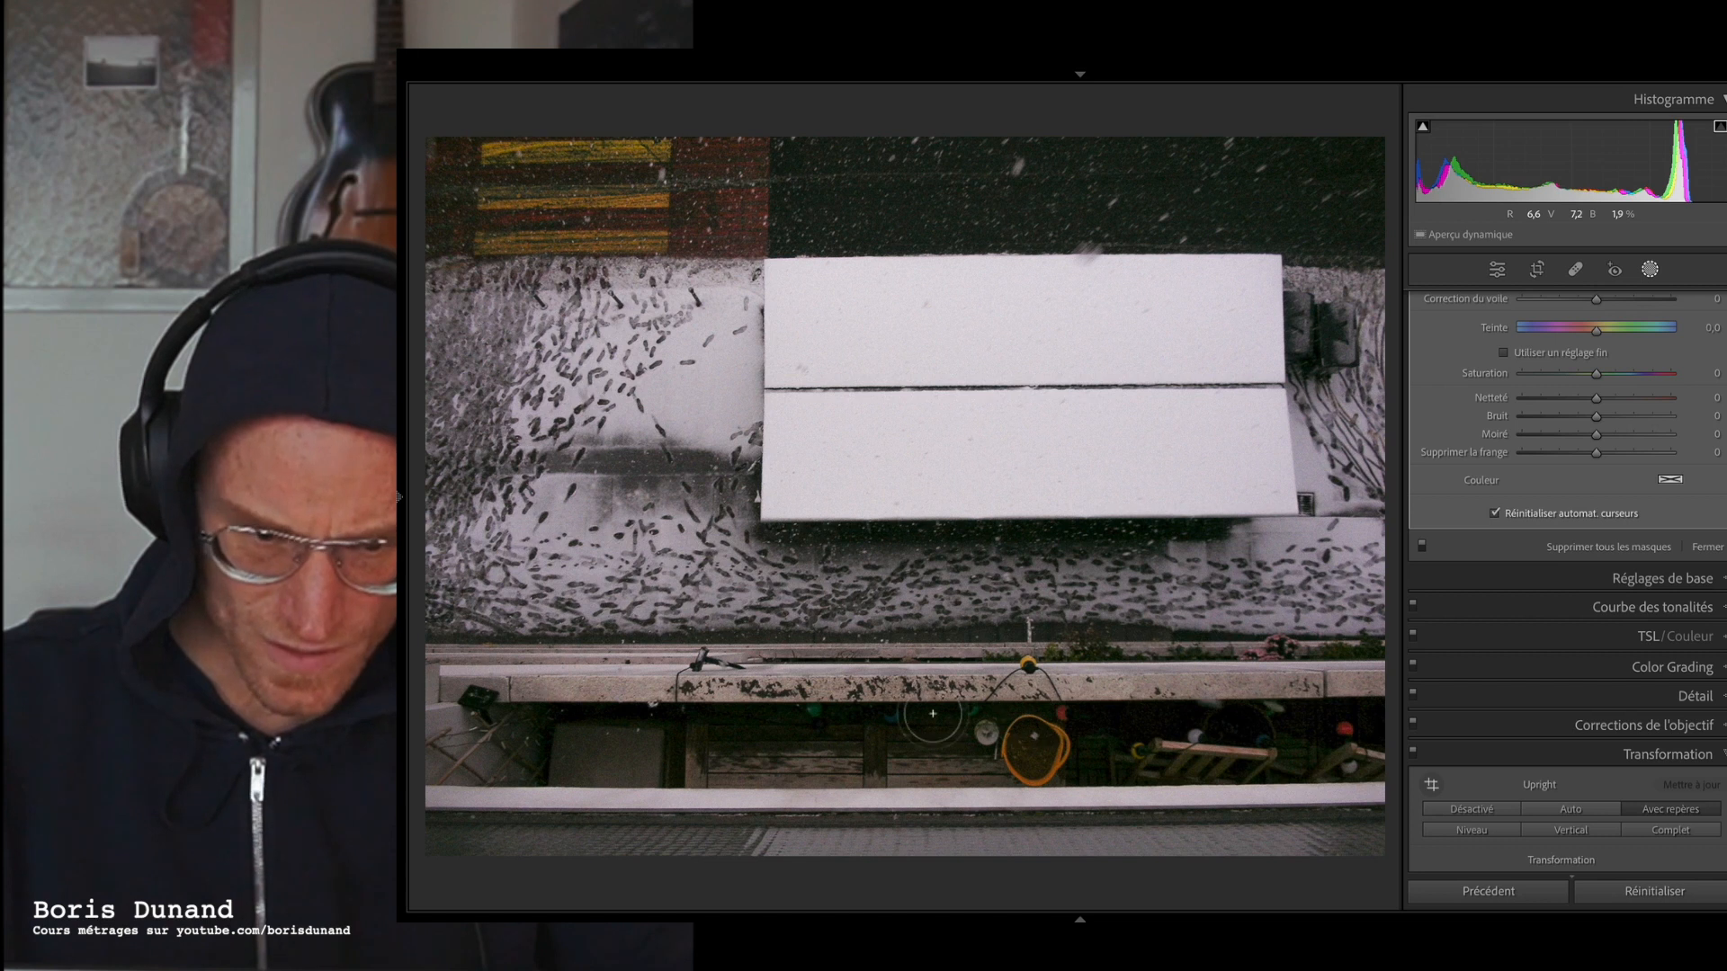
key(shift+w)
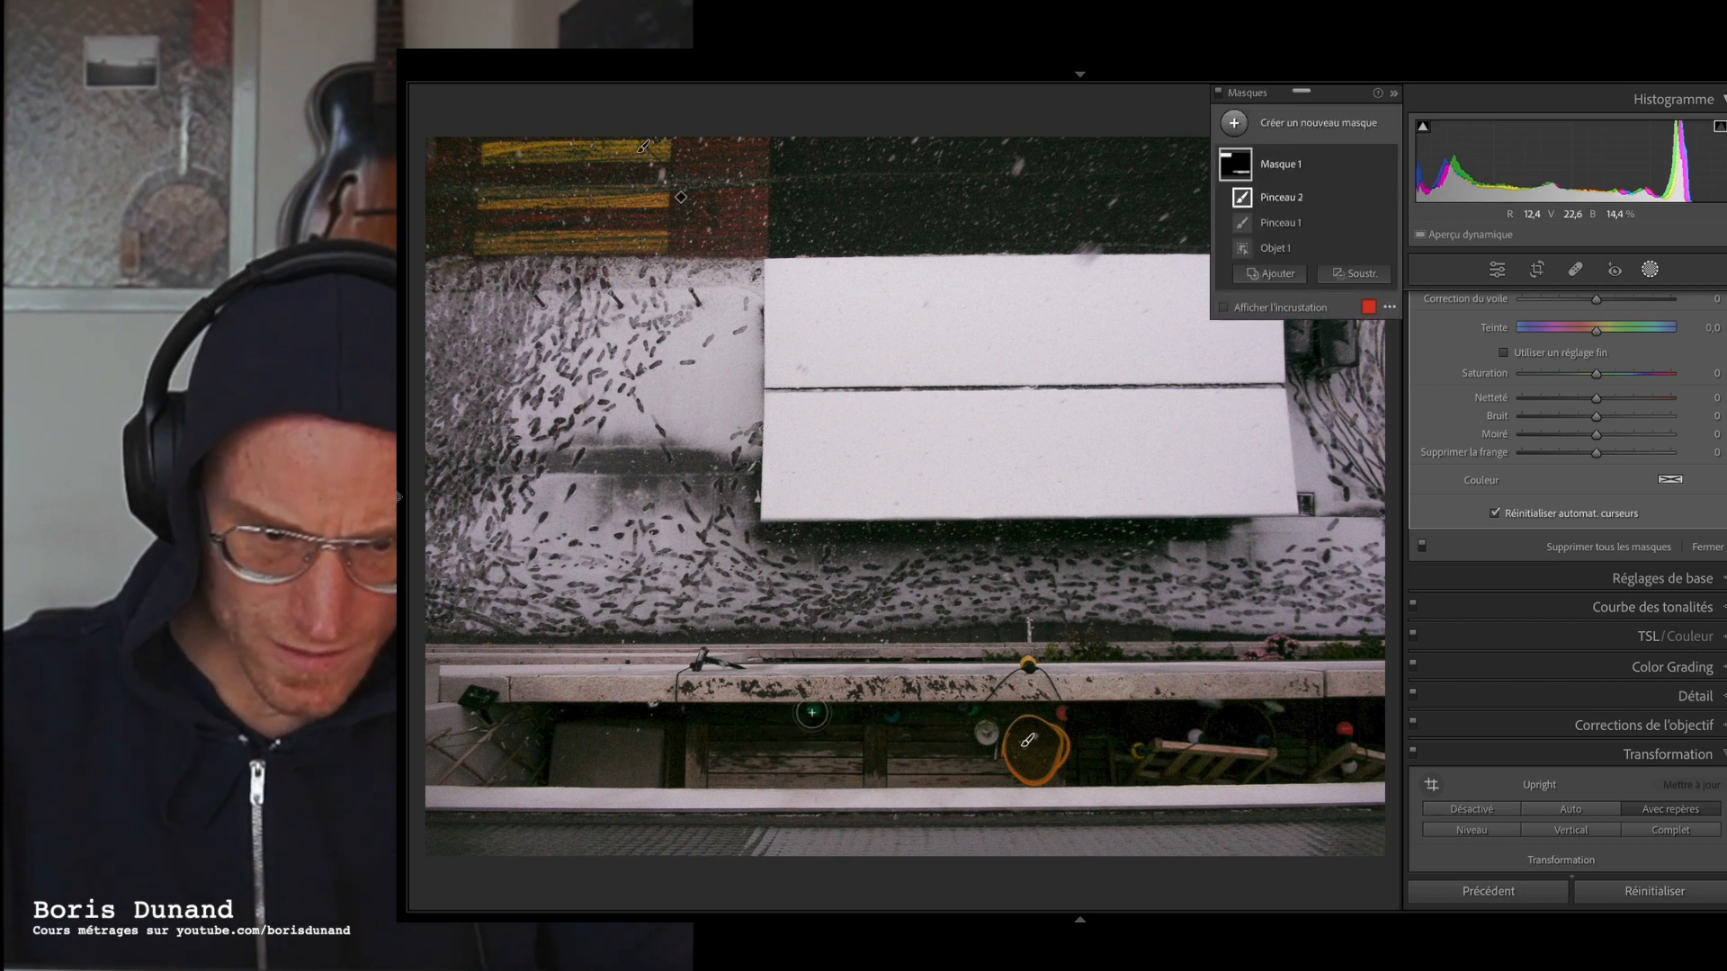
drag(812, 713, 814, 714)
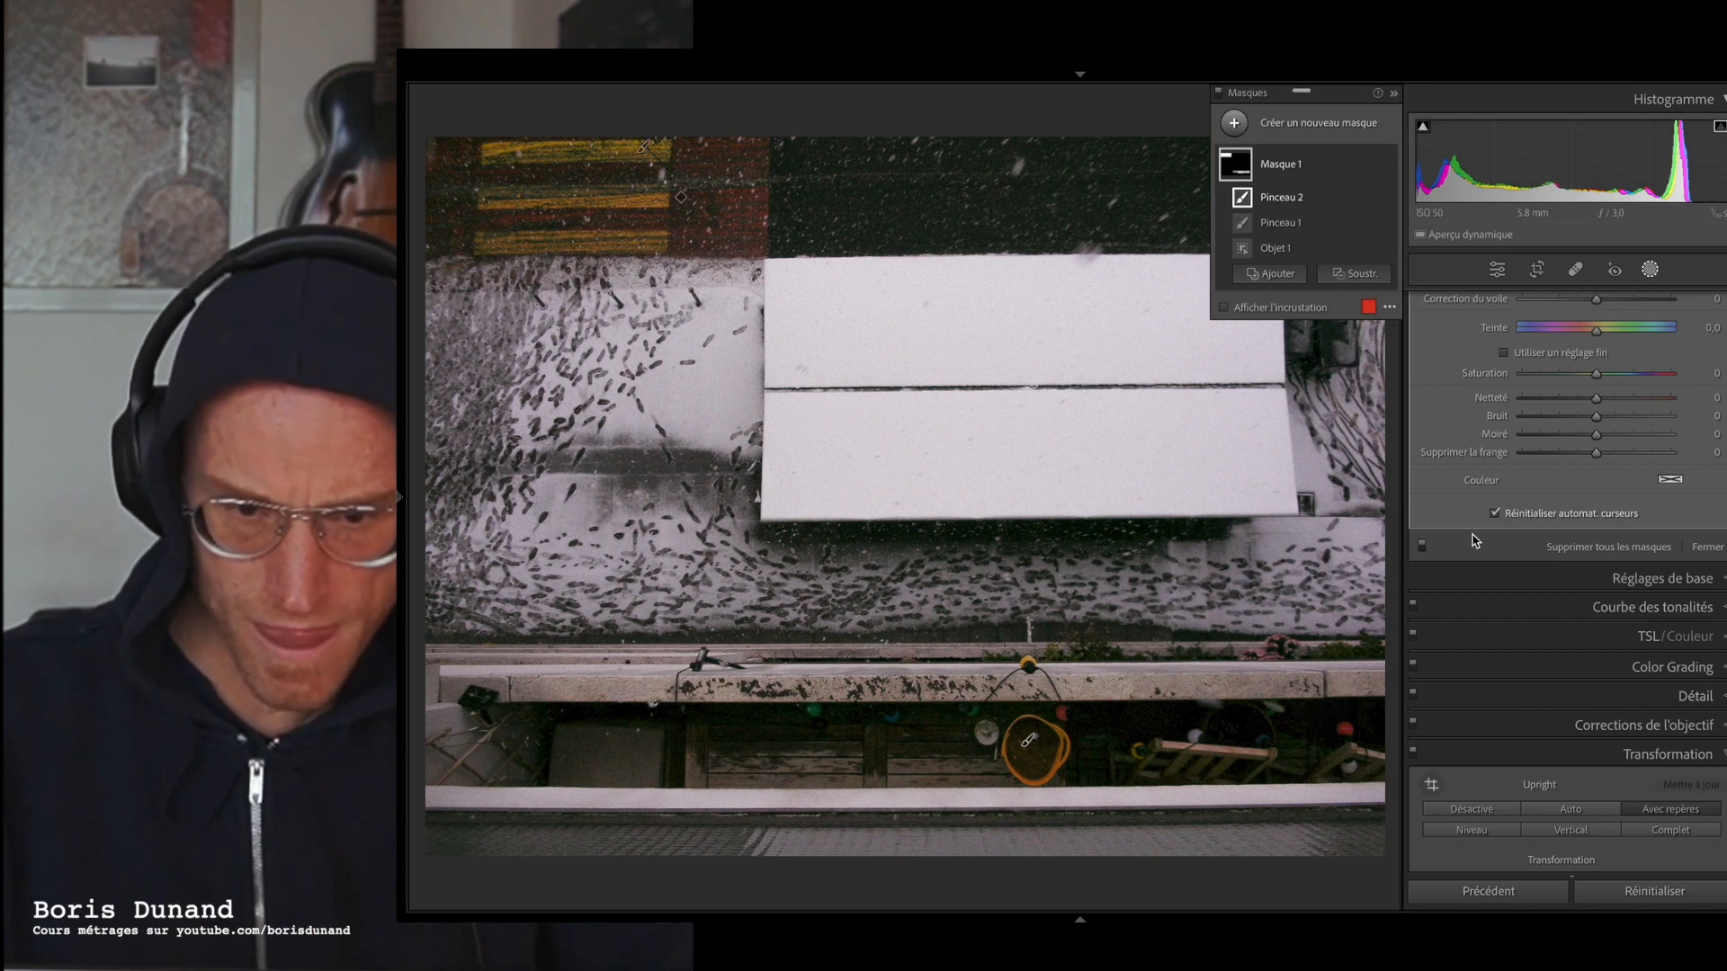
- Review the mask's adjustment values and compare the edited photo with its Avant version
scroll(1476, 450, up, 5)
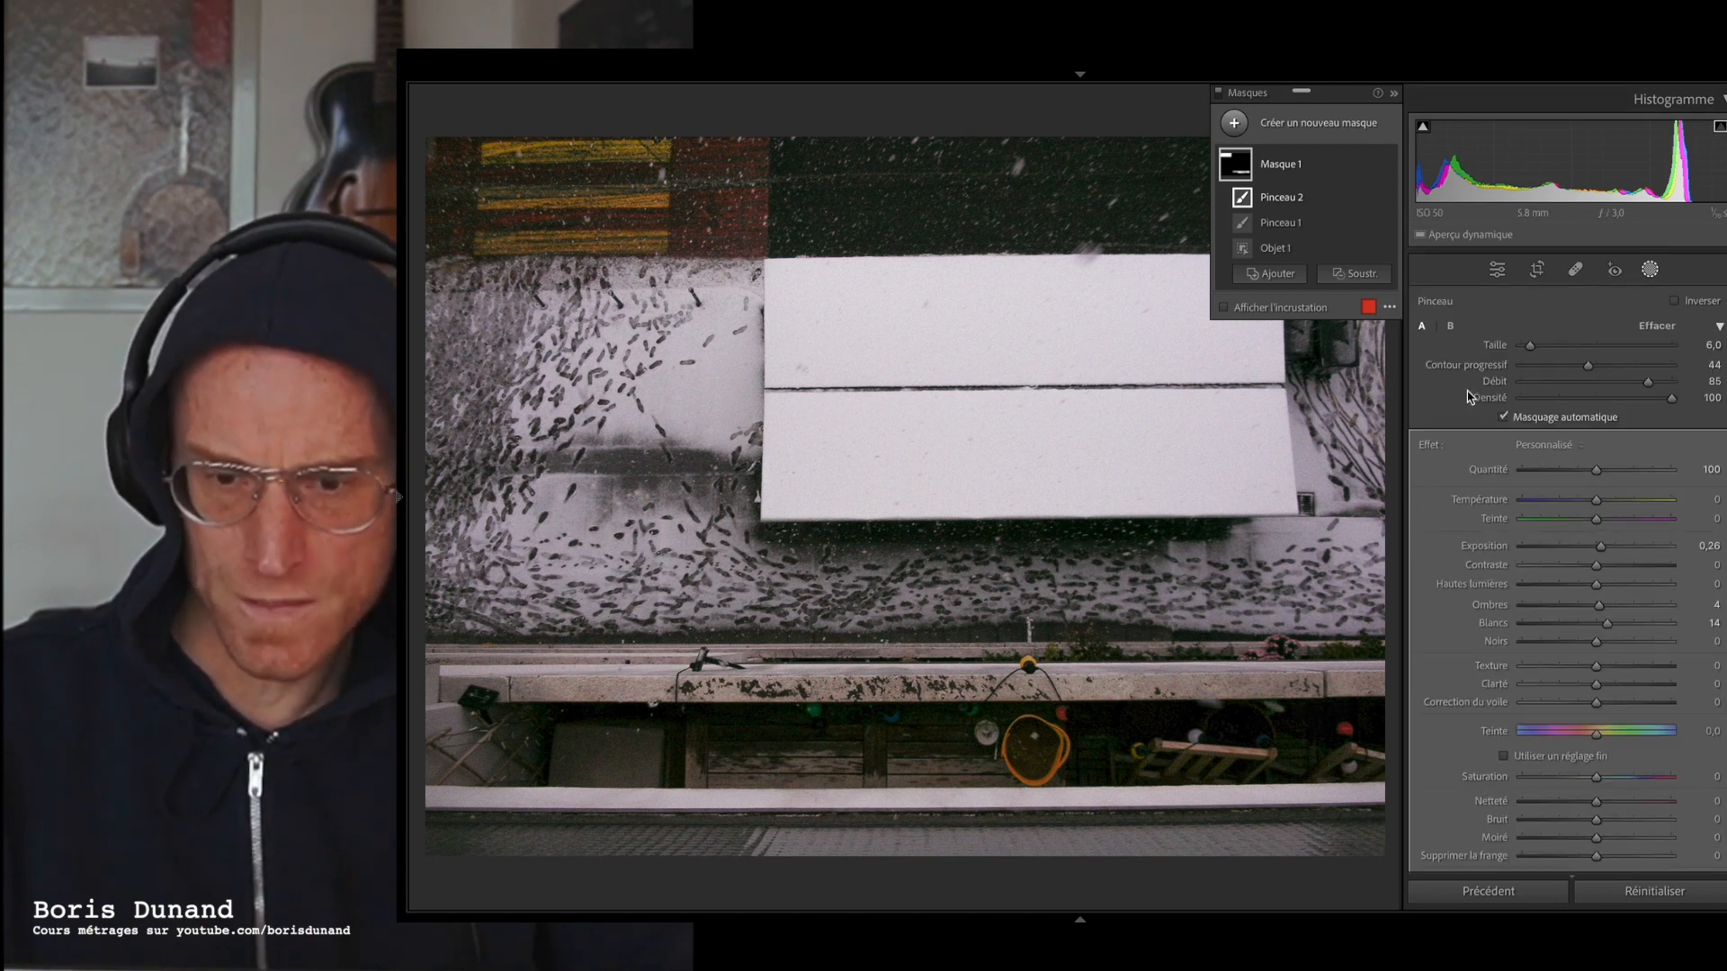
scroll(1450, 501, down, 5)
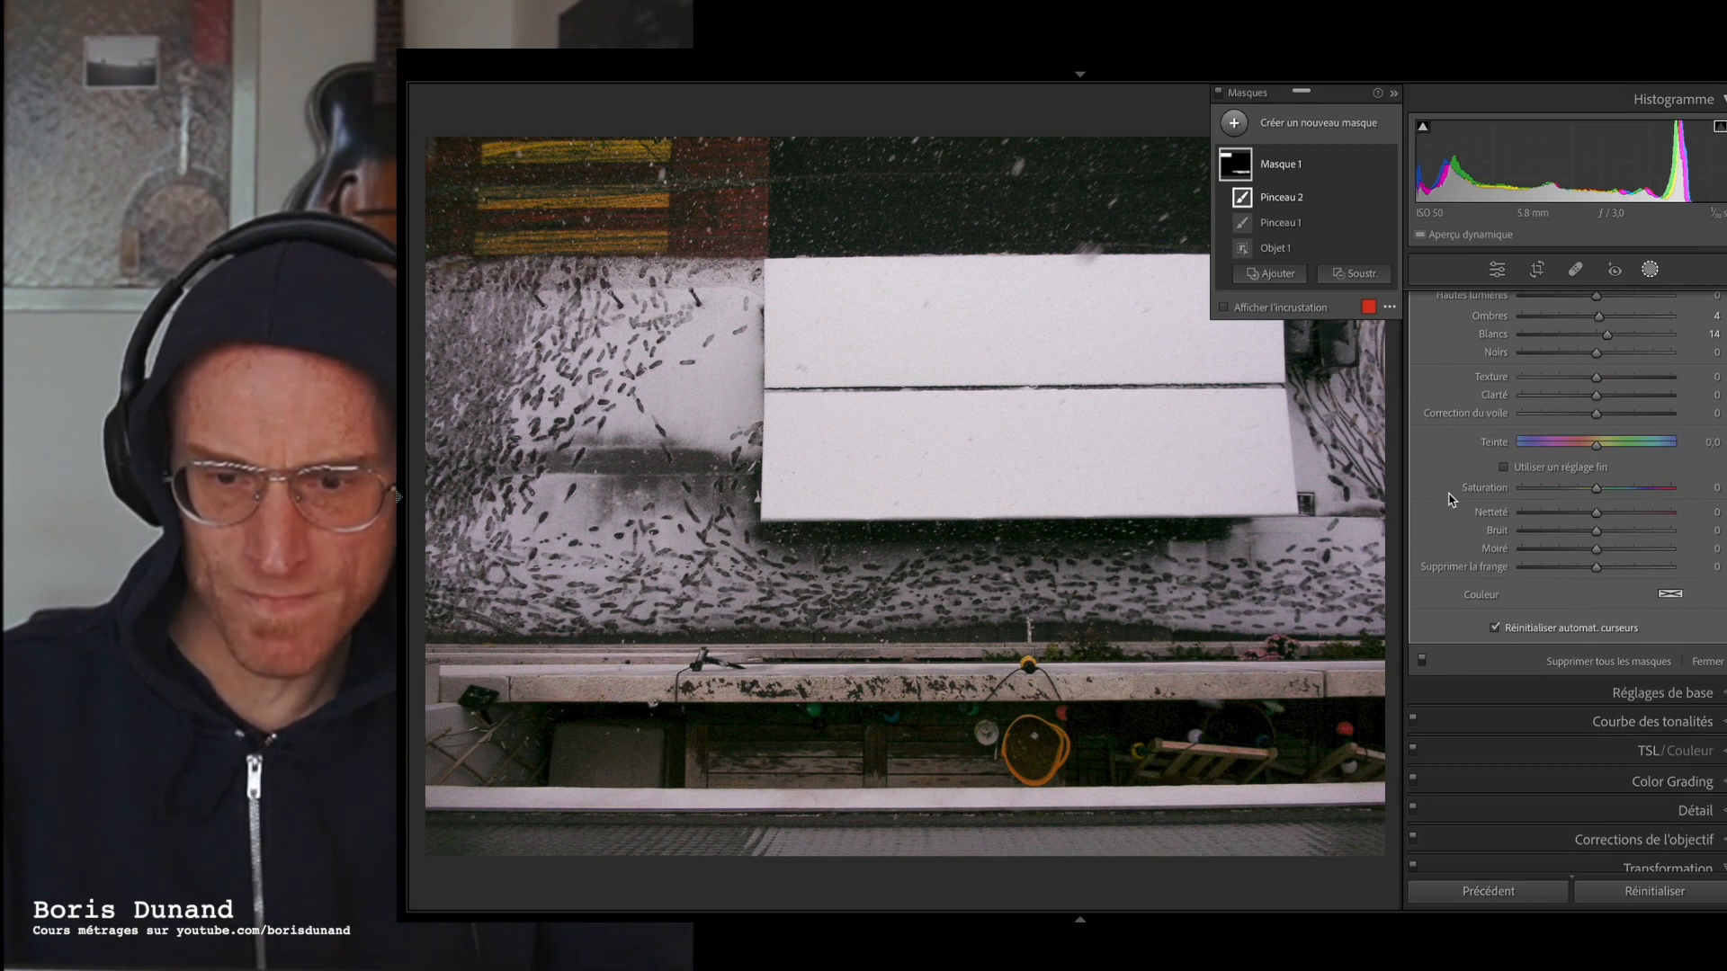
key(backslash)
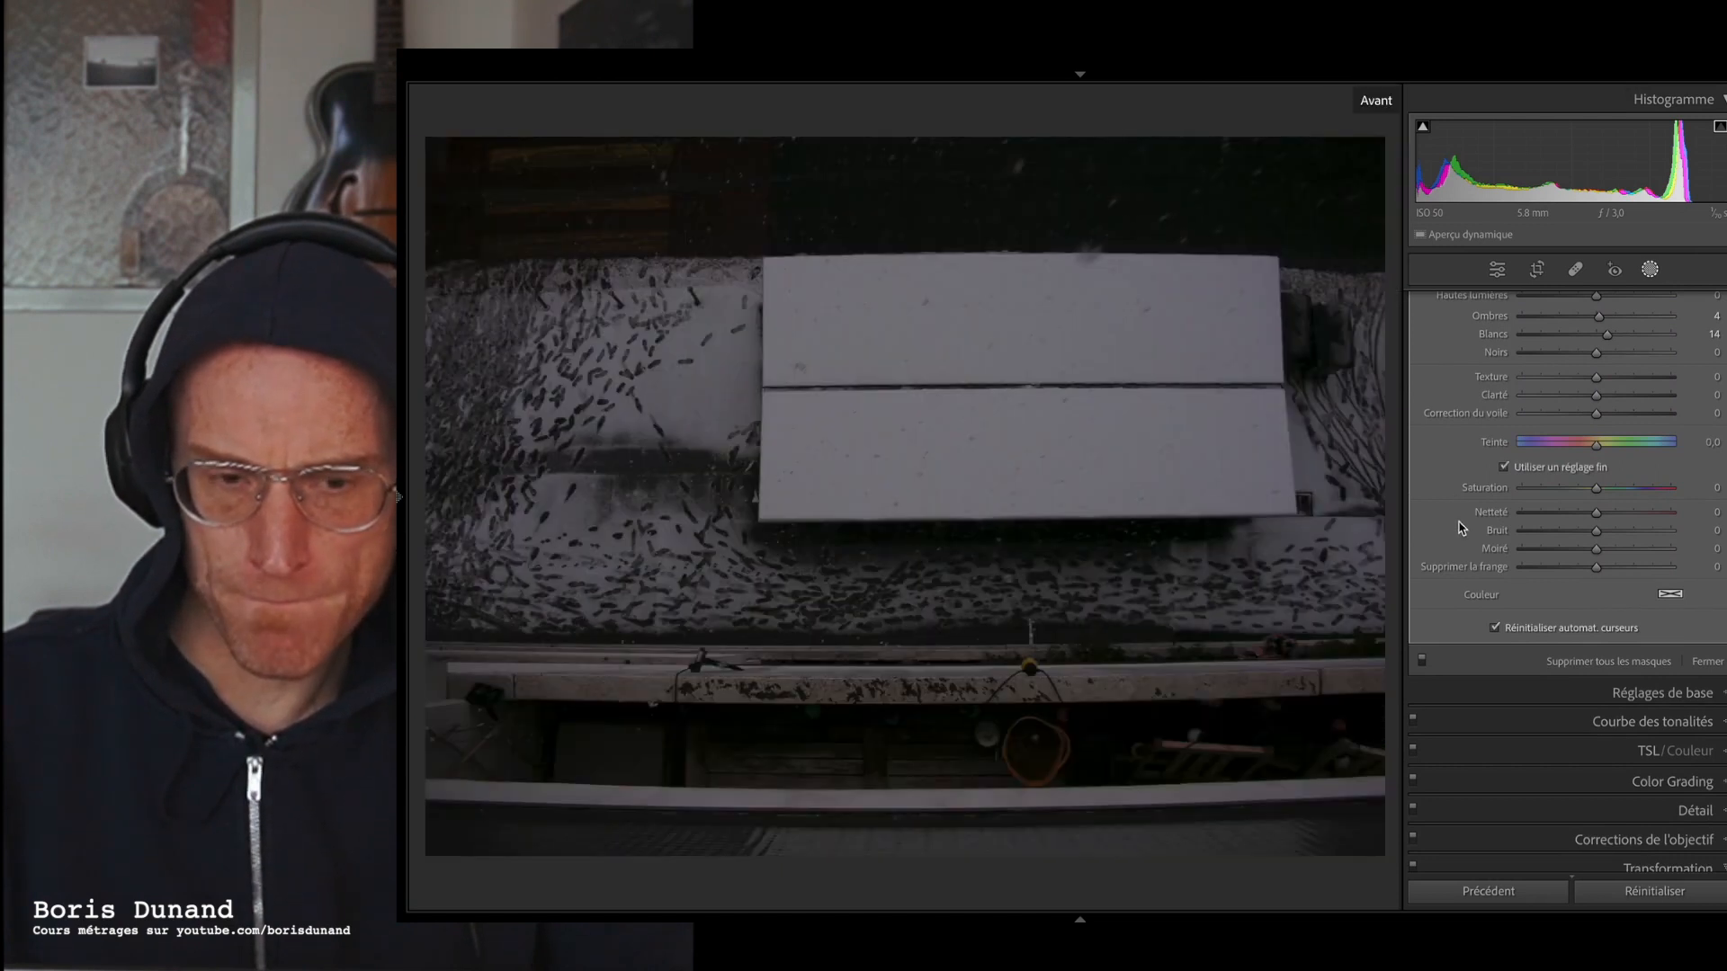
key(backslash)
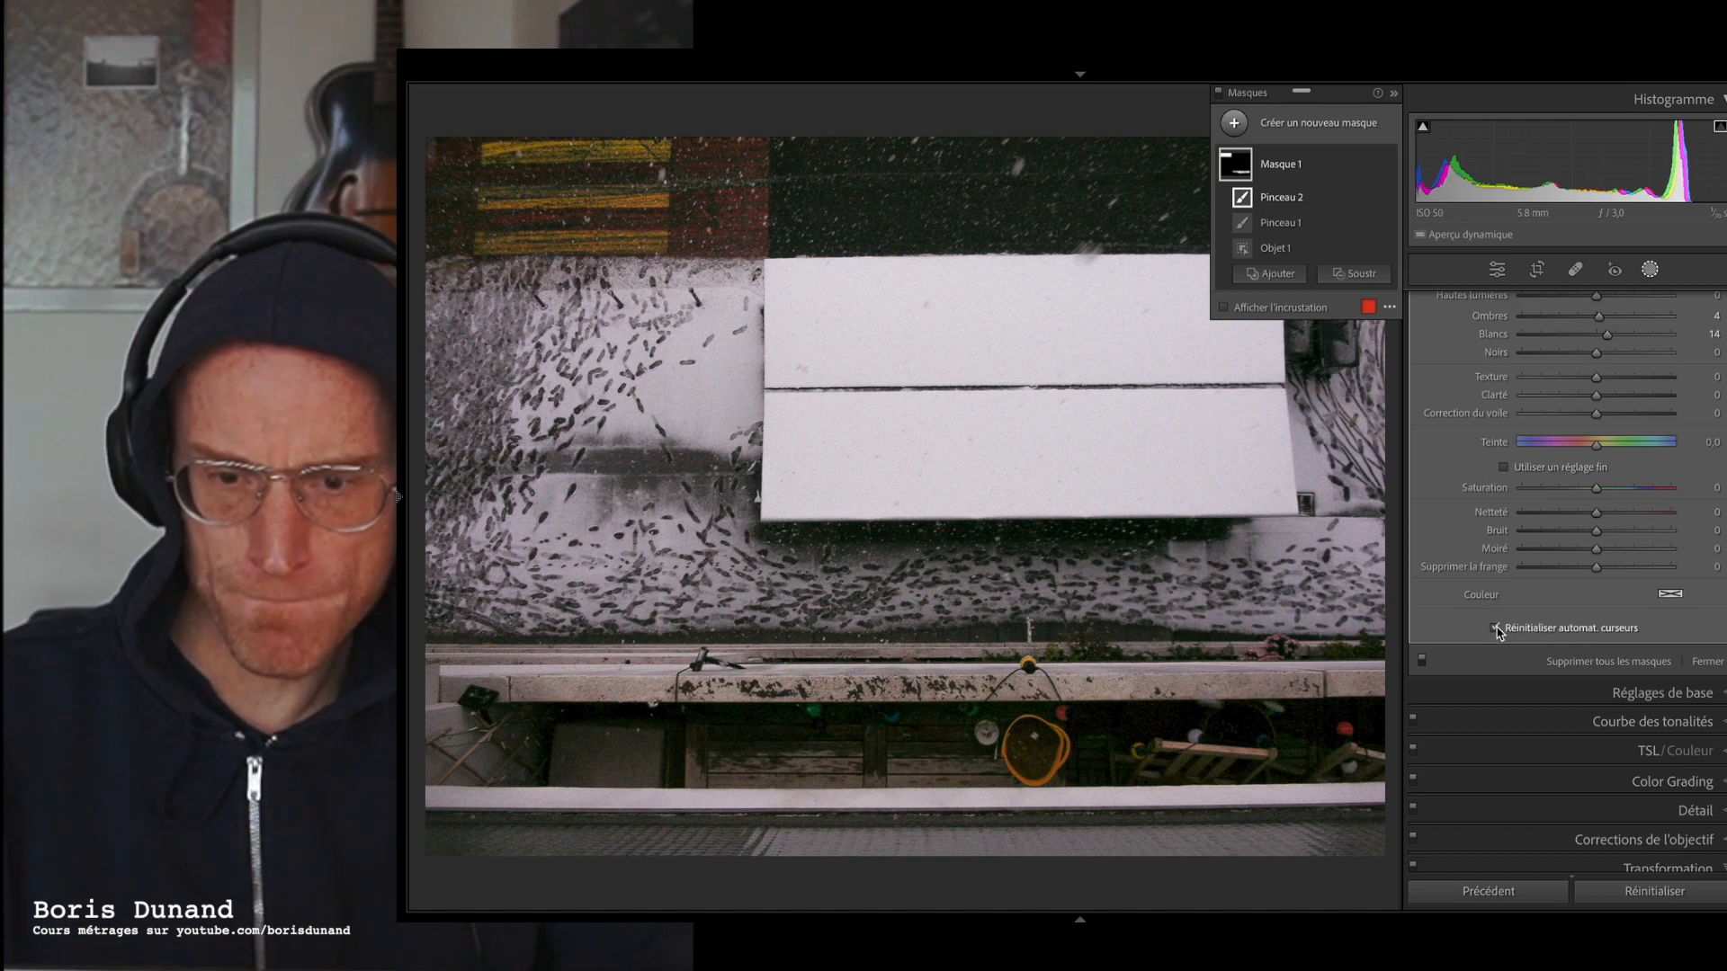
- Deselect the mask, look over the Détail settings and open the TSL Luminance adjustments
click(1495, 628)
scroll(1424, 668, down, 3)
scroll(1425, 666, down, 4)
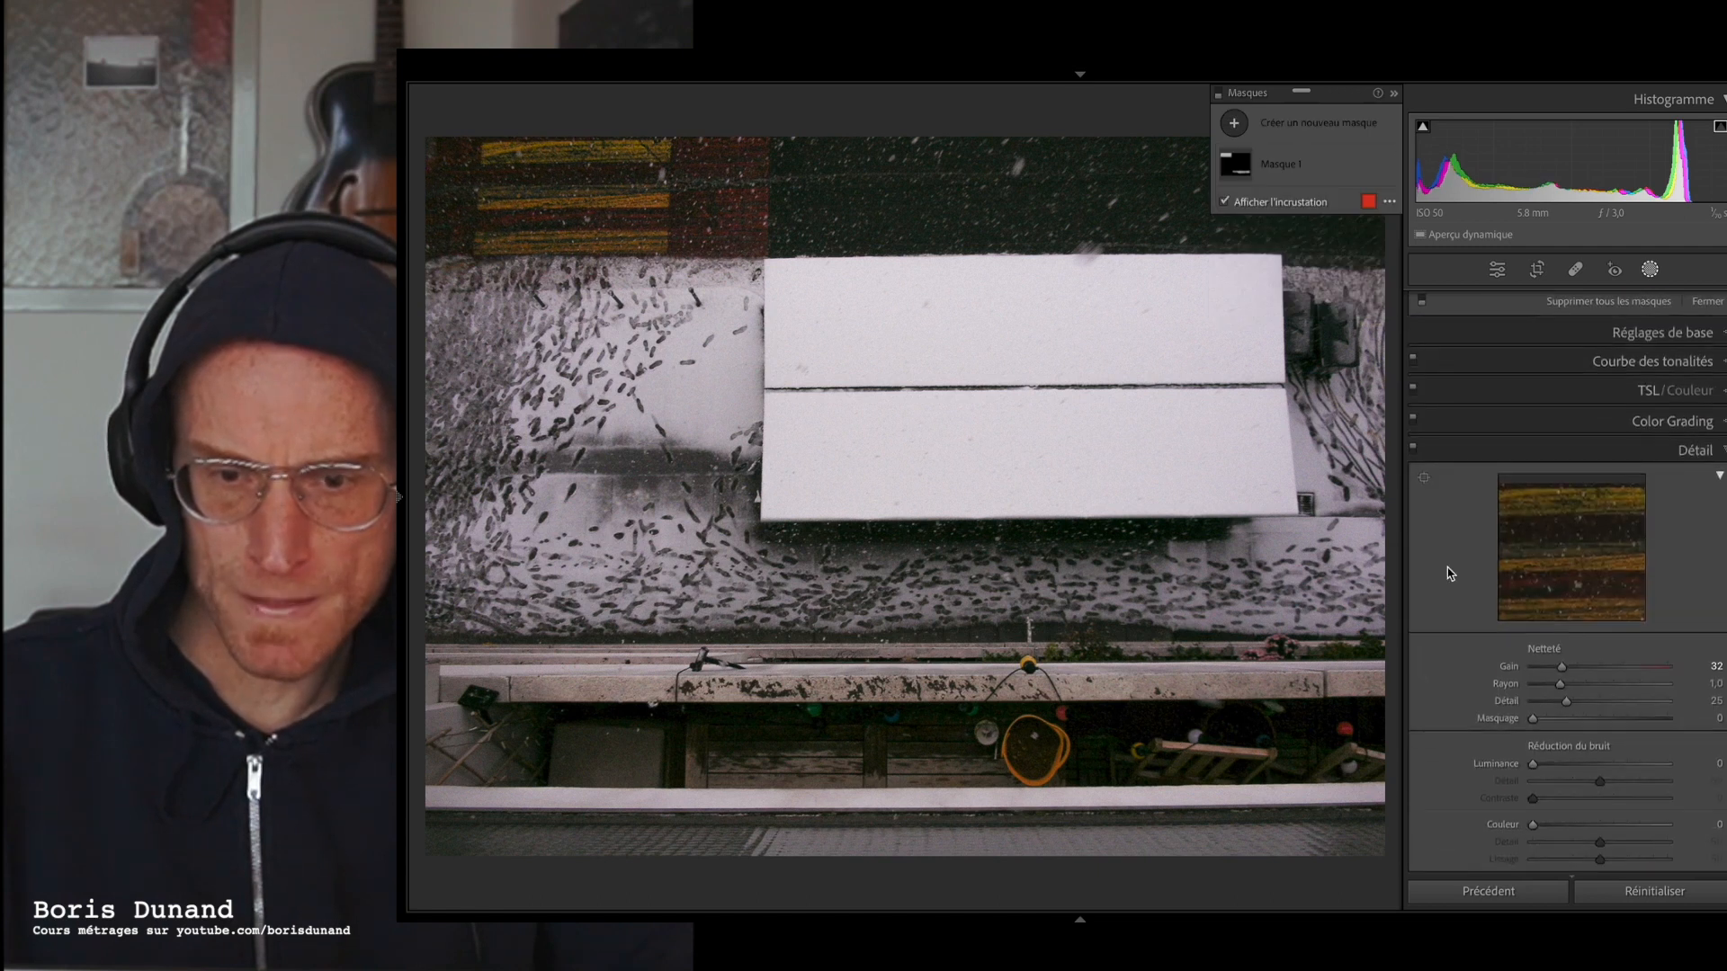
scroll(1441, 475, up, 10)
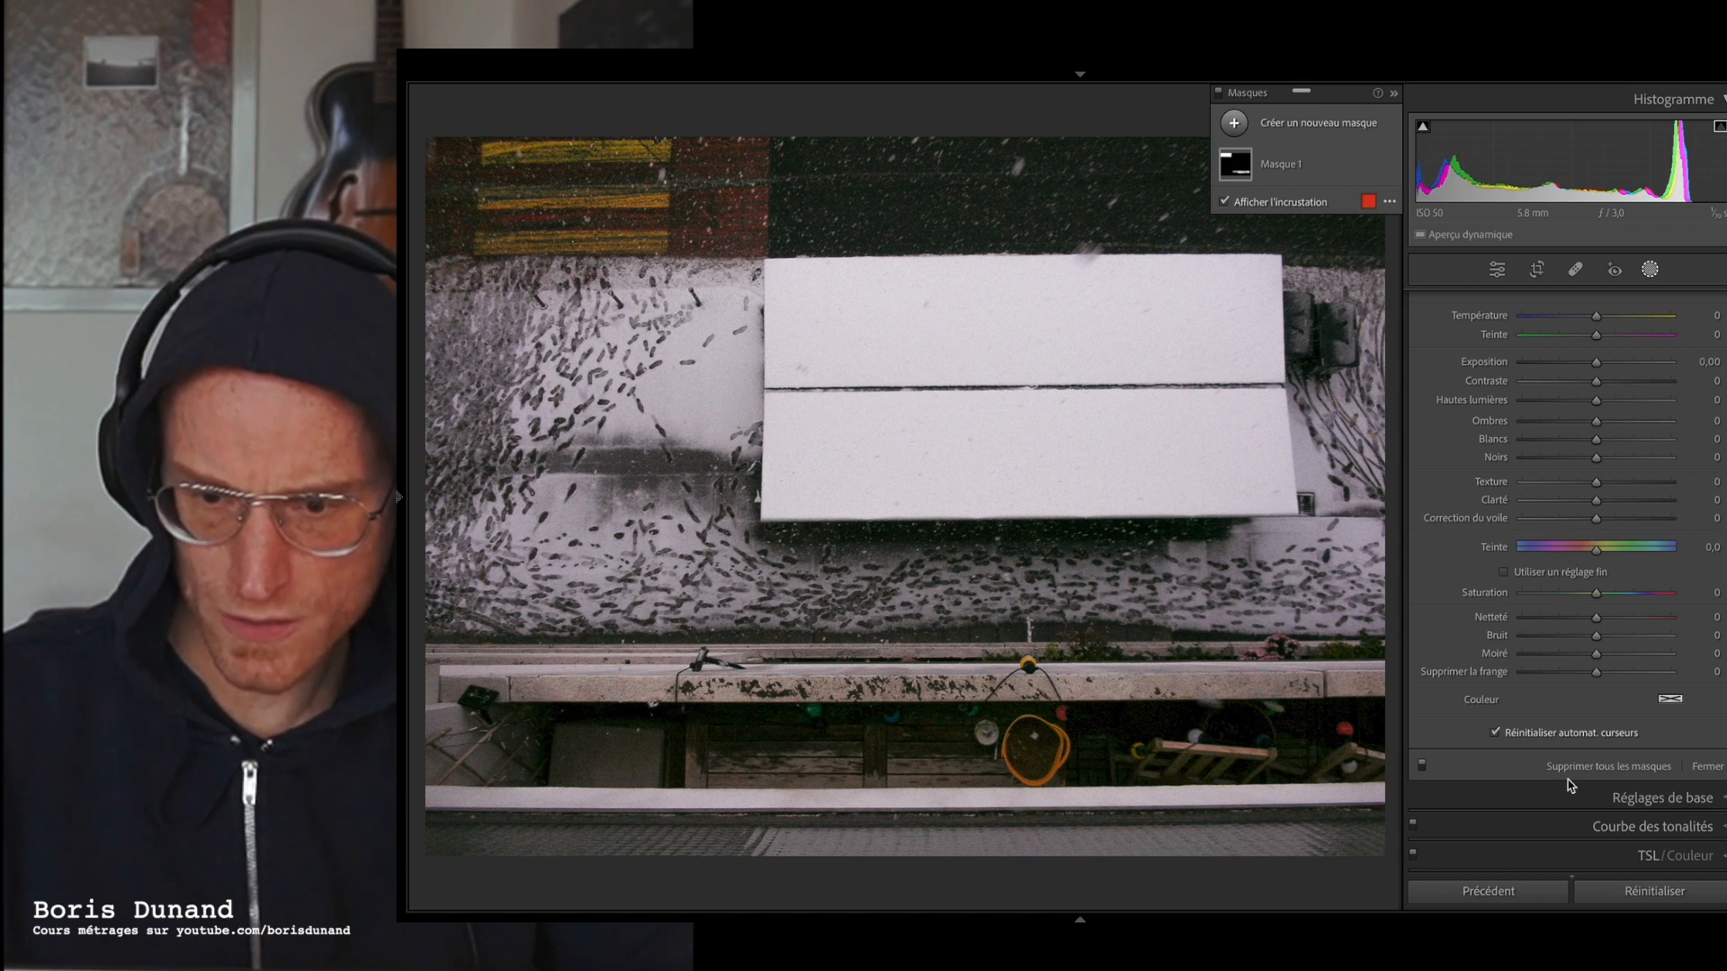
scroll(1637, 810, down, 2)
click(1649, 758)
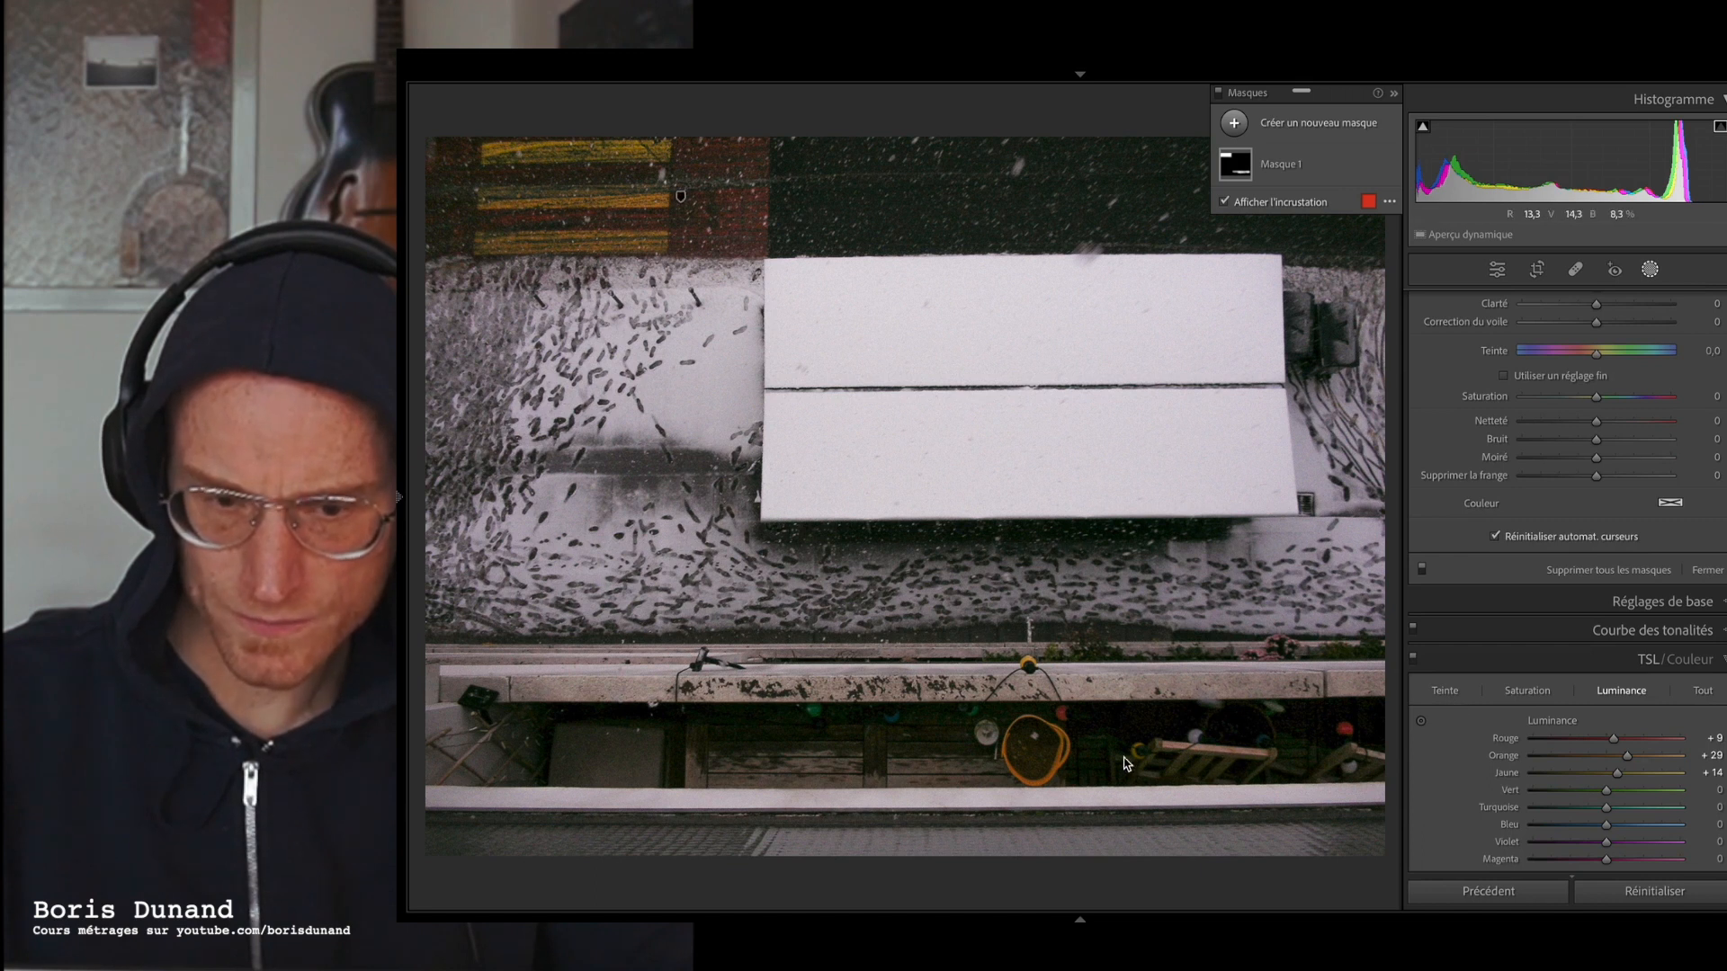
- Create a Dégradé radial mask around the yellow hoop on the balcony and centre it on the hoop
key(shift+m)
drag(1019, 747, 1069, 793)
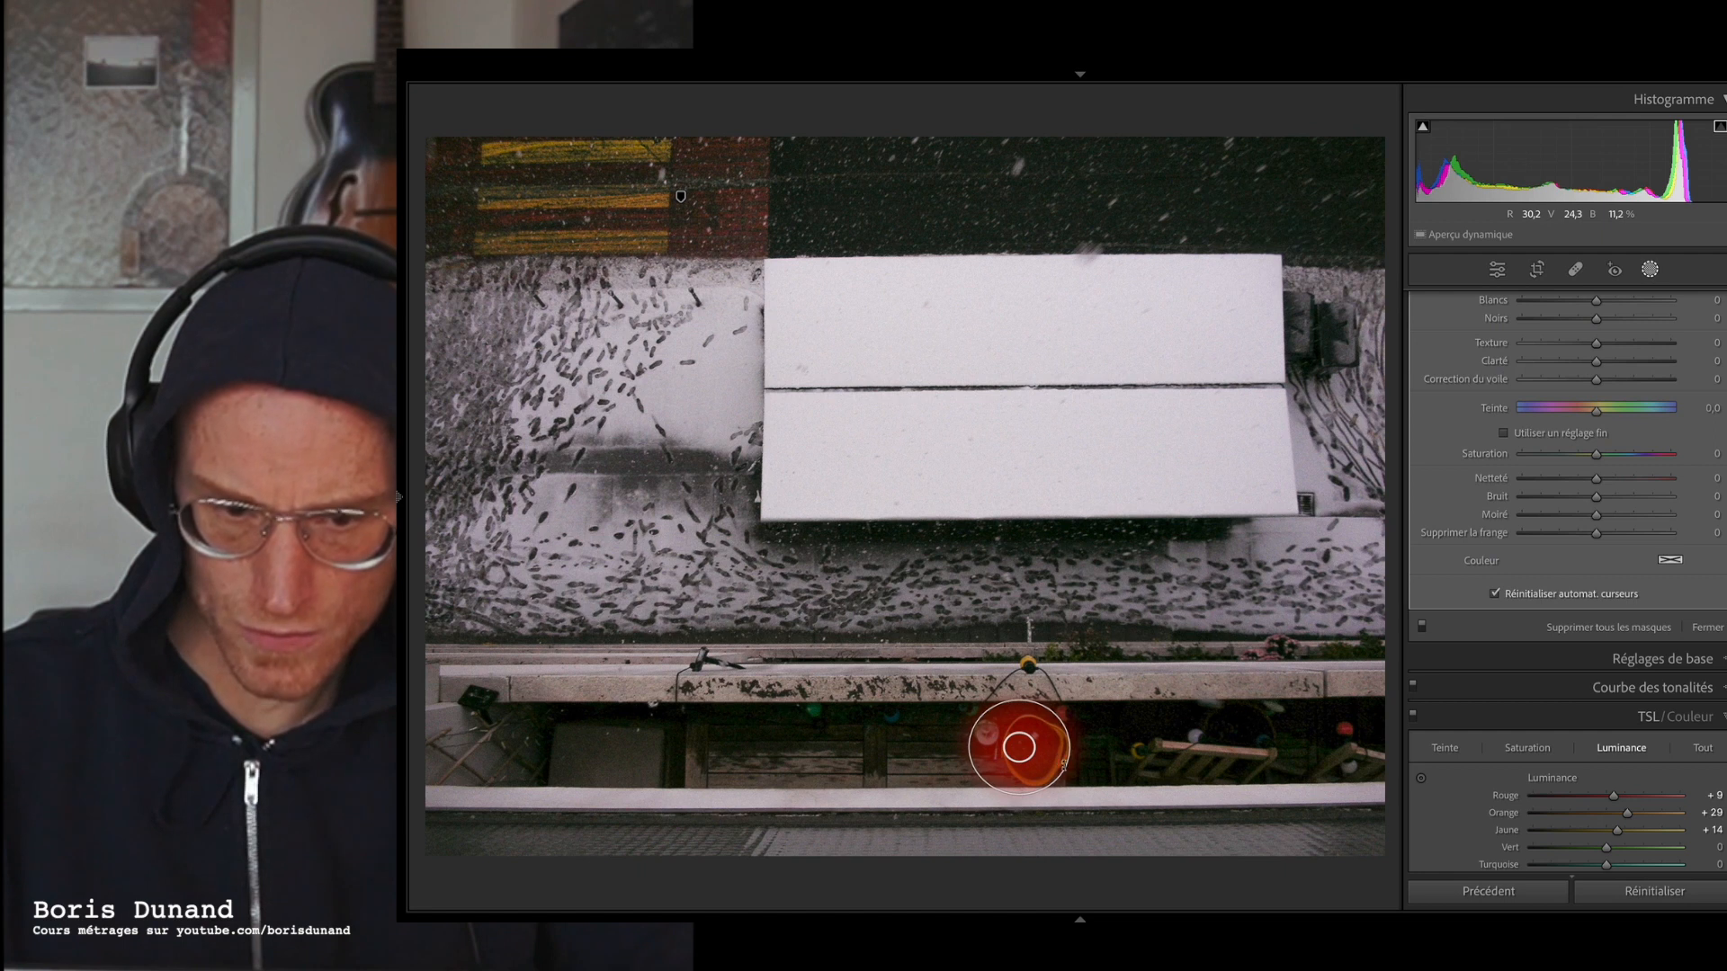
drag(1019, 746, 1031, 747)
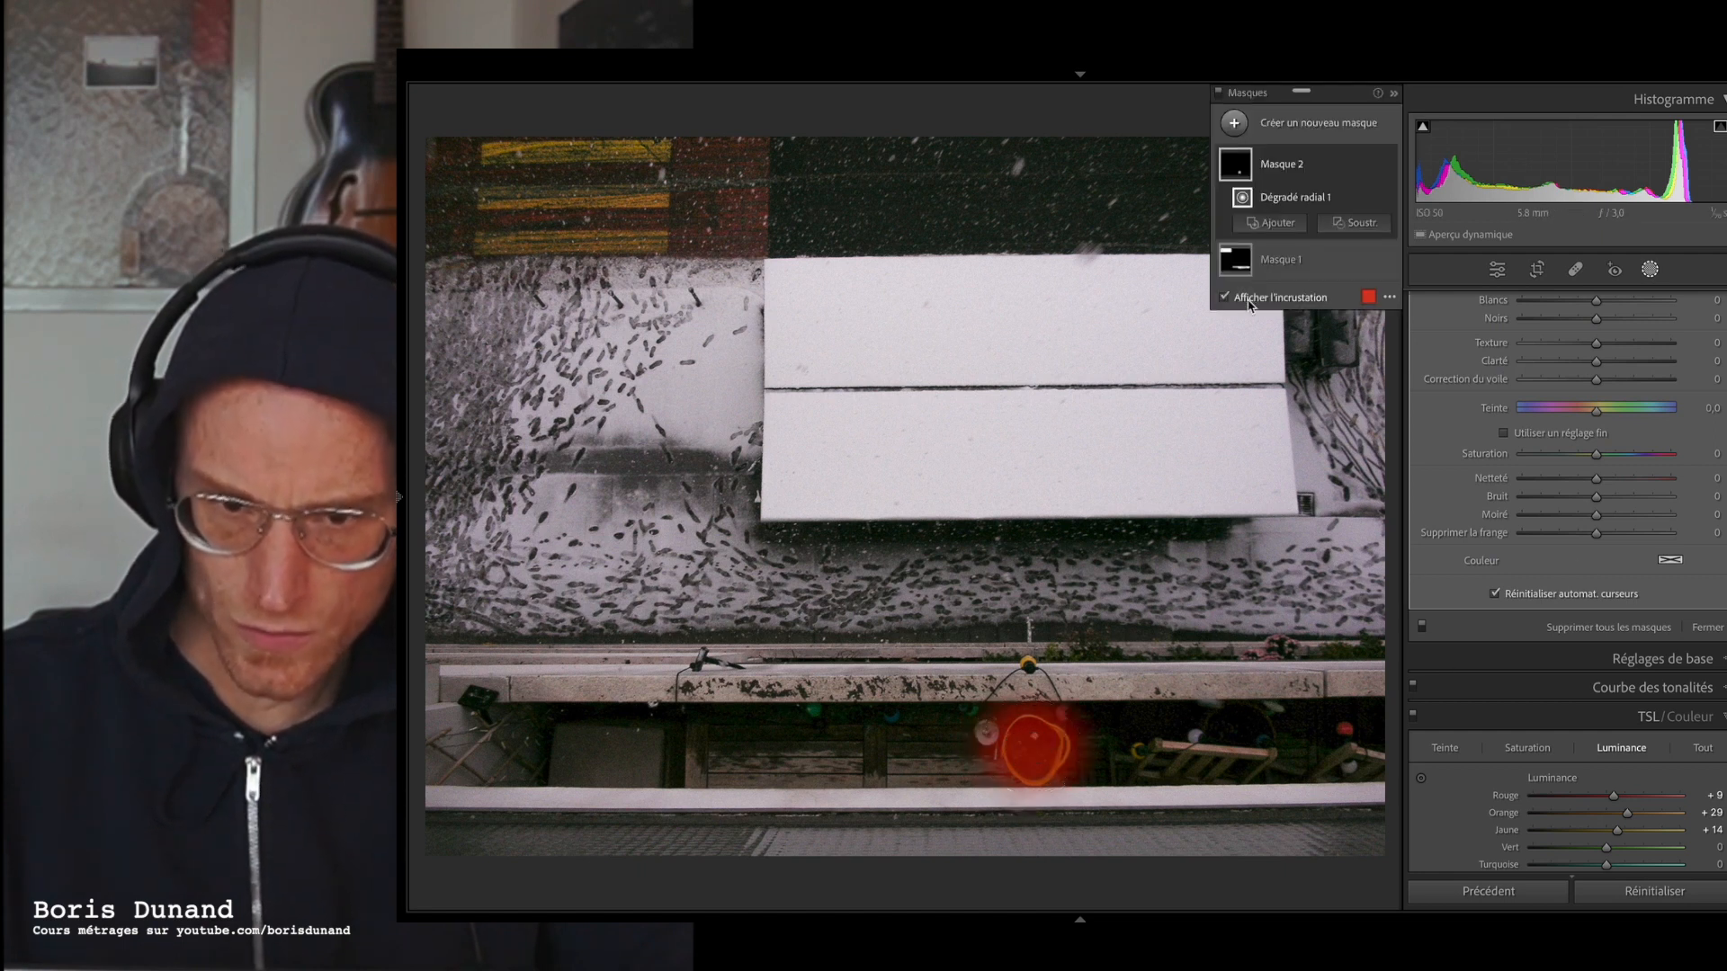
- Hide the mask overlay and set its colour overlay settings to show the Zone non affectée
click(1225, 298)
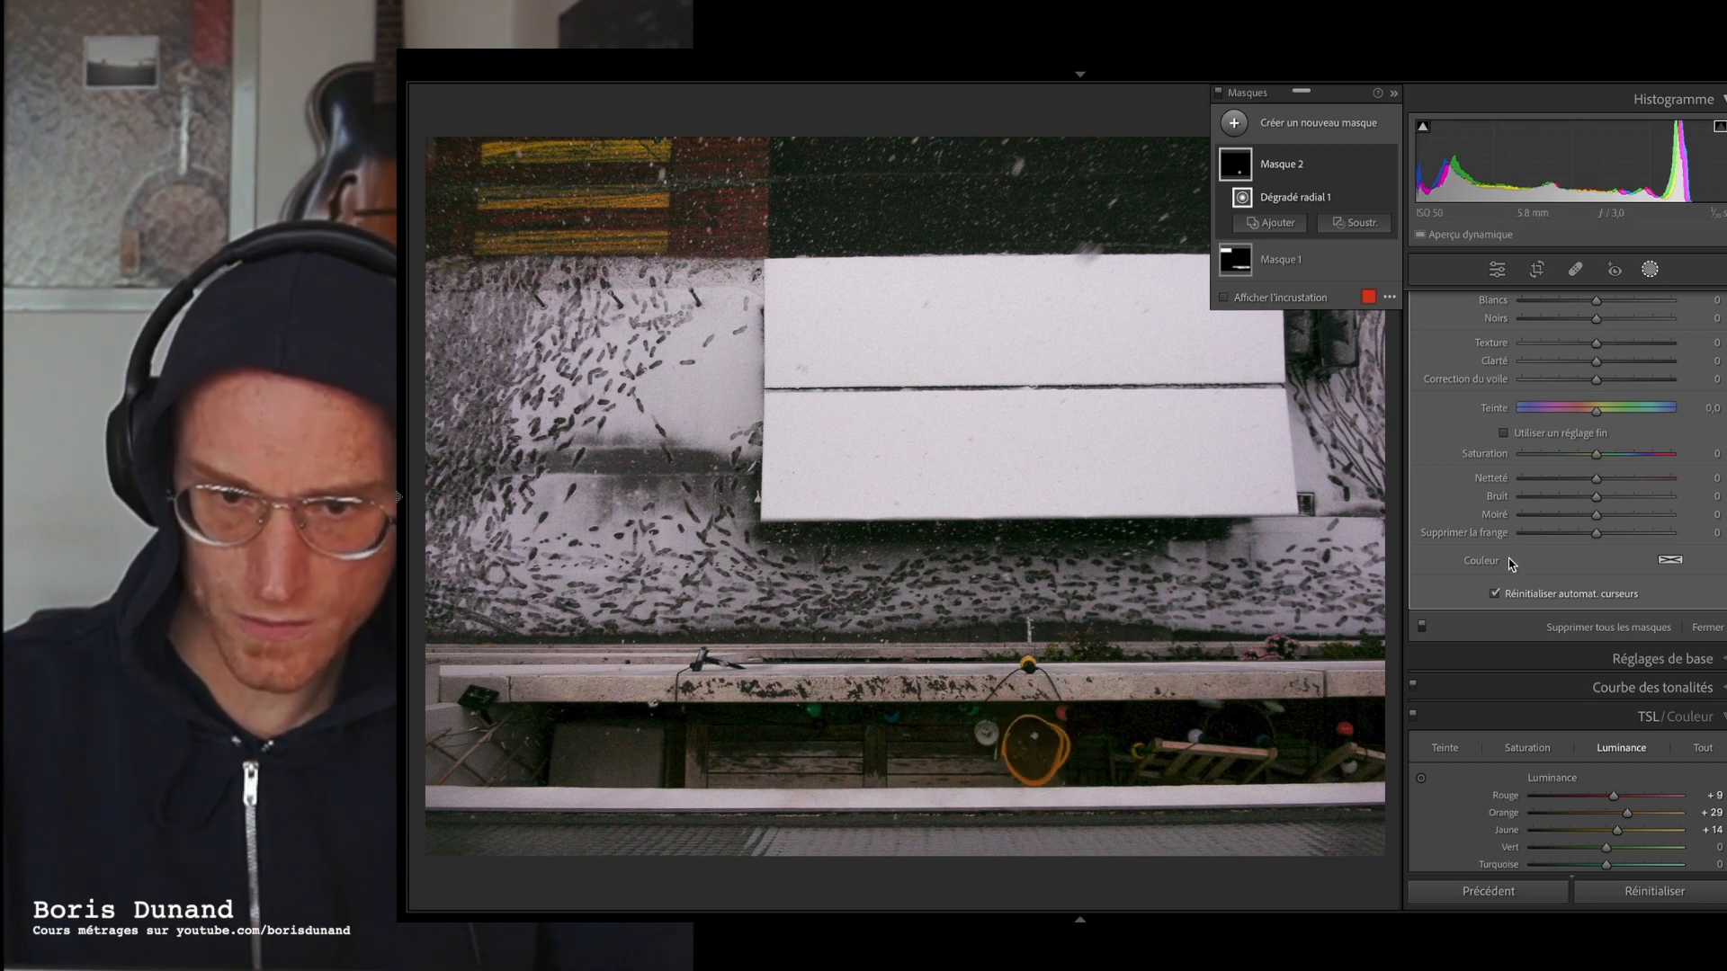
click(1393, 300)
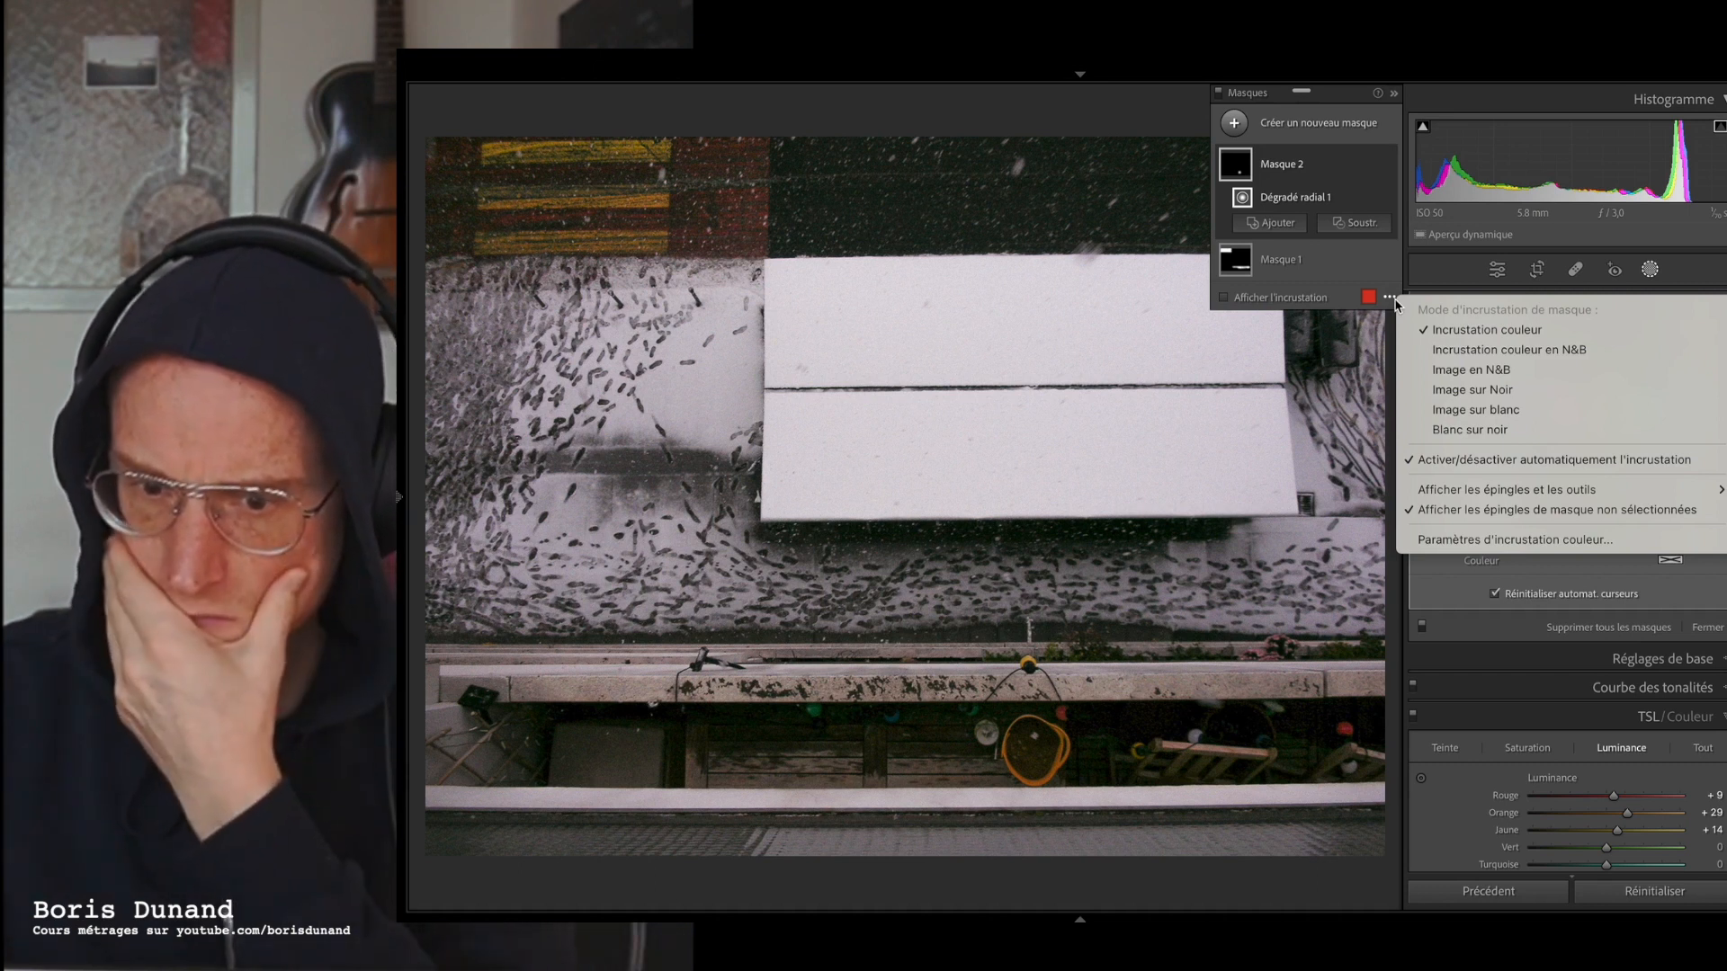
click(1461, 541)
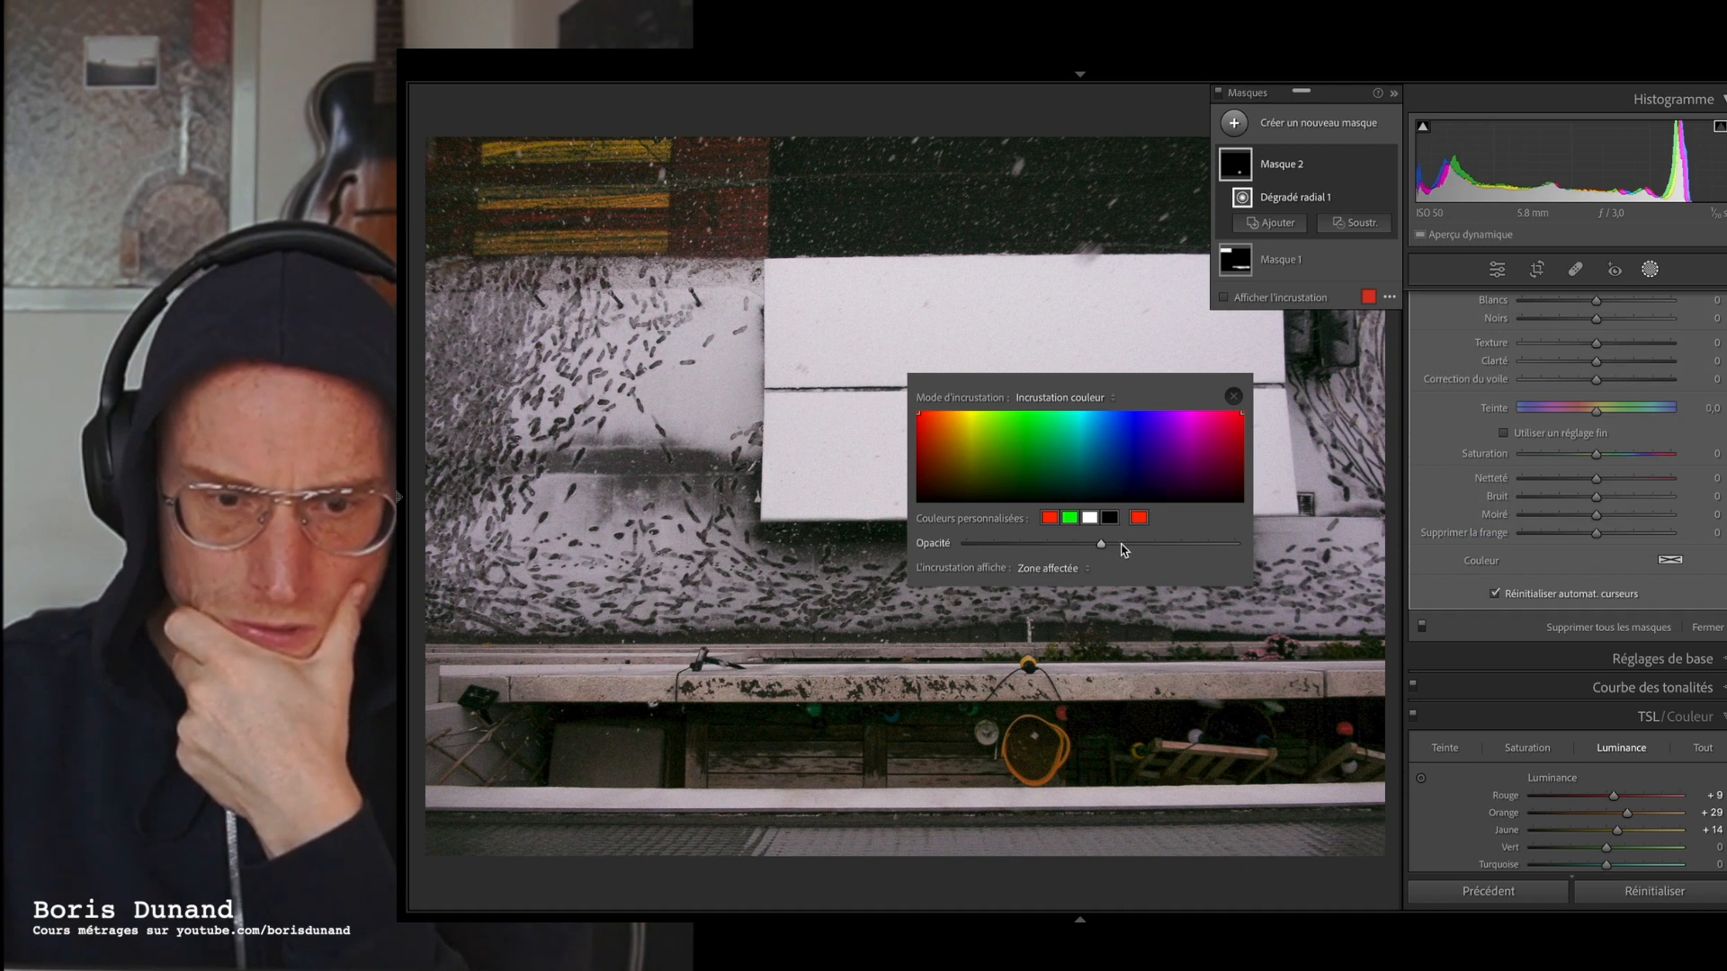
click(1076, 570)
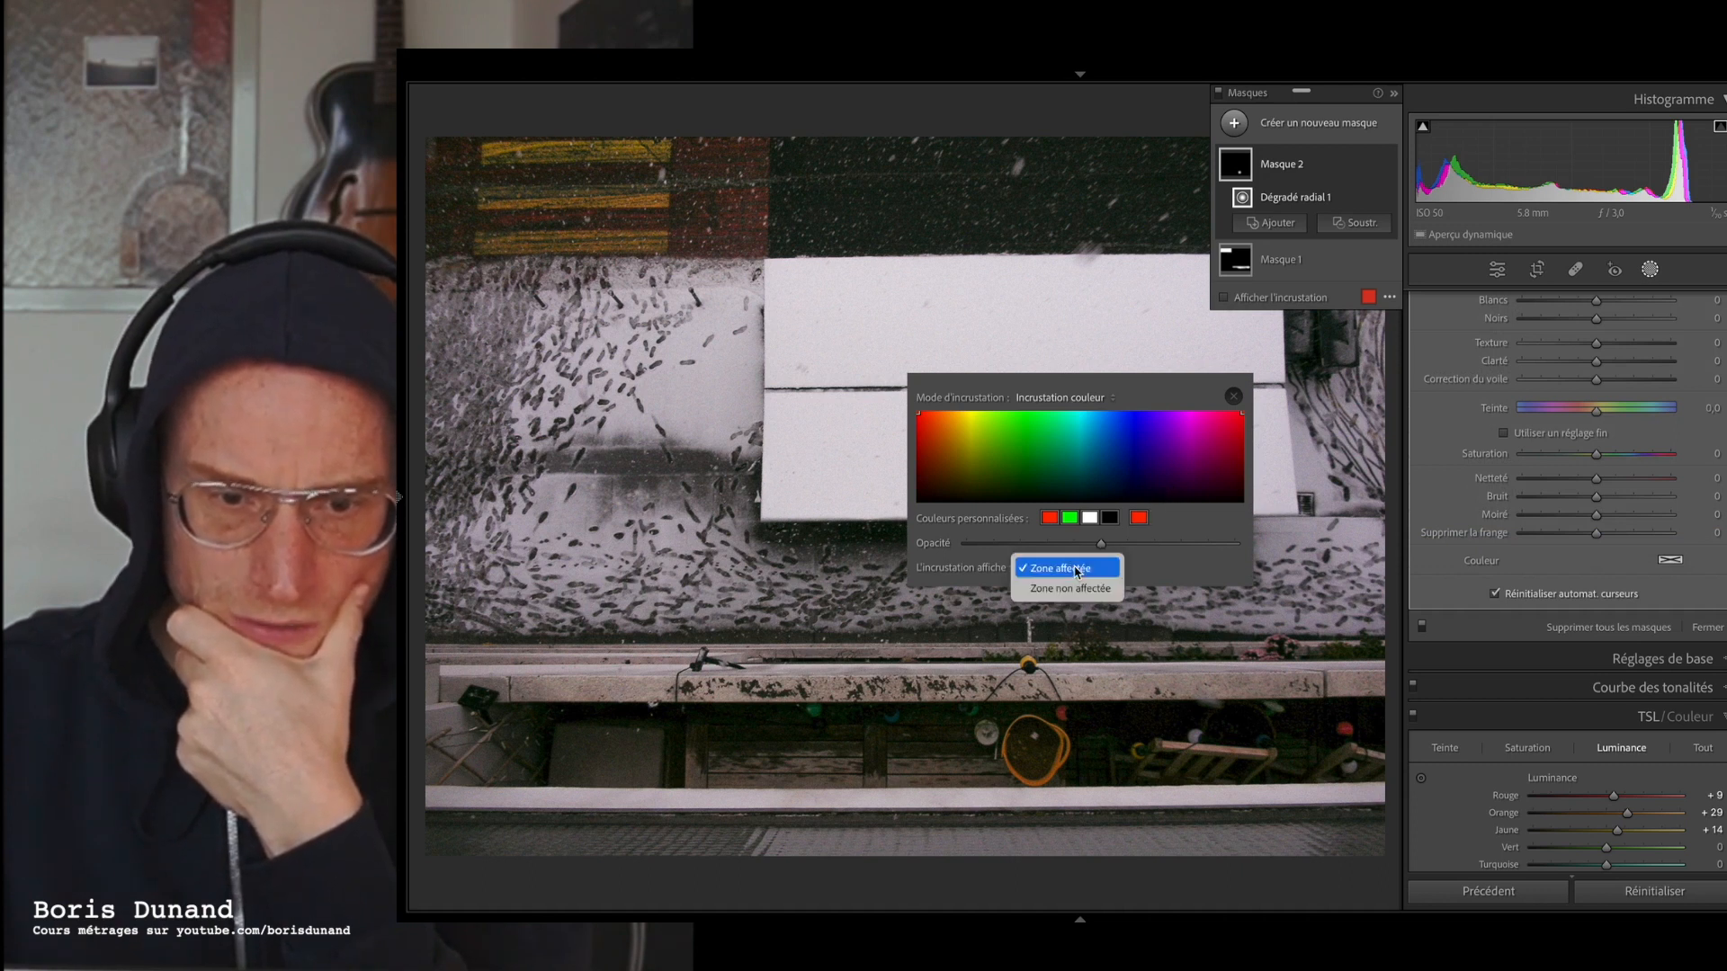
click(1175, 568)
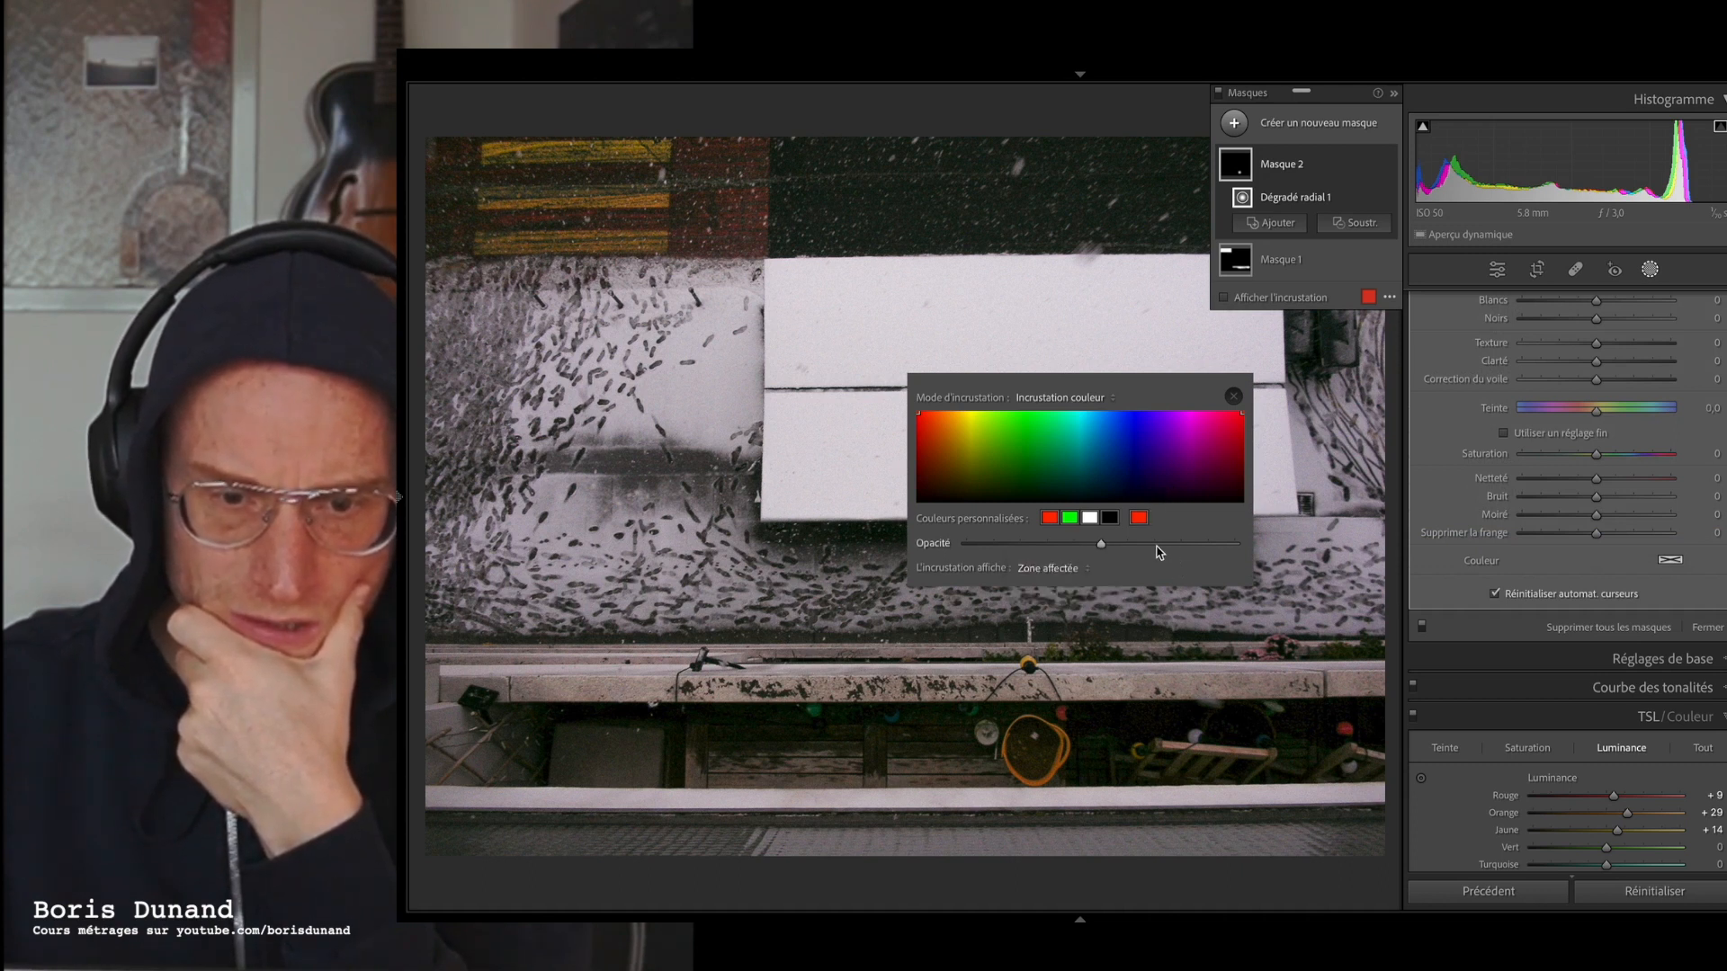
click(1077, 571)
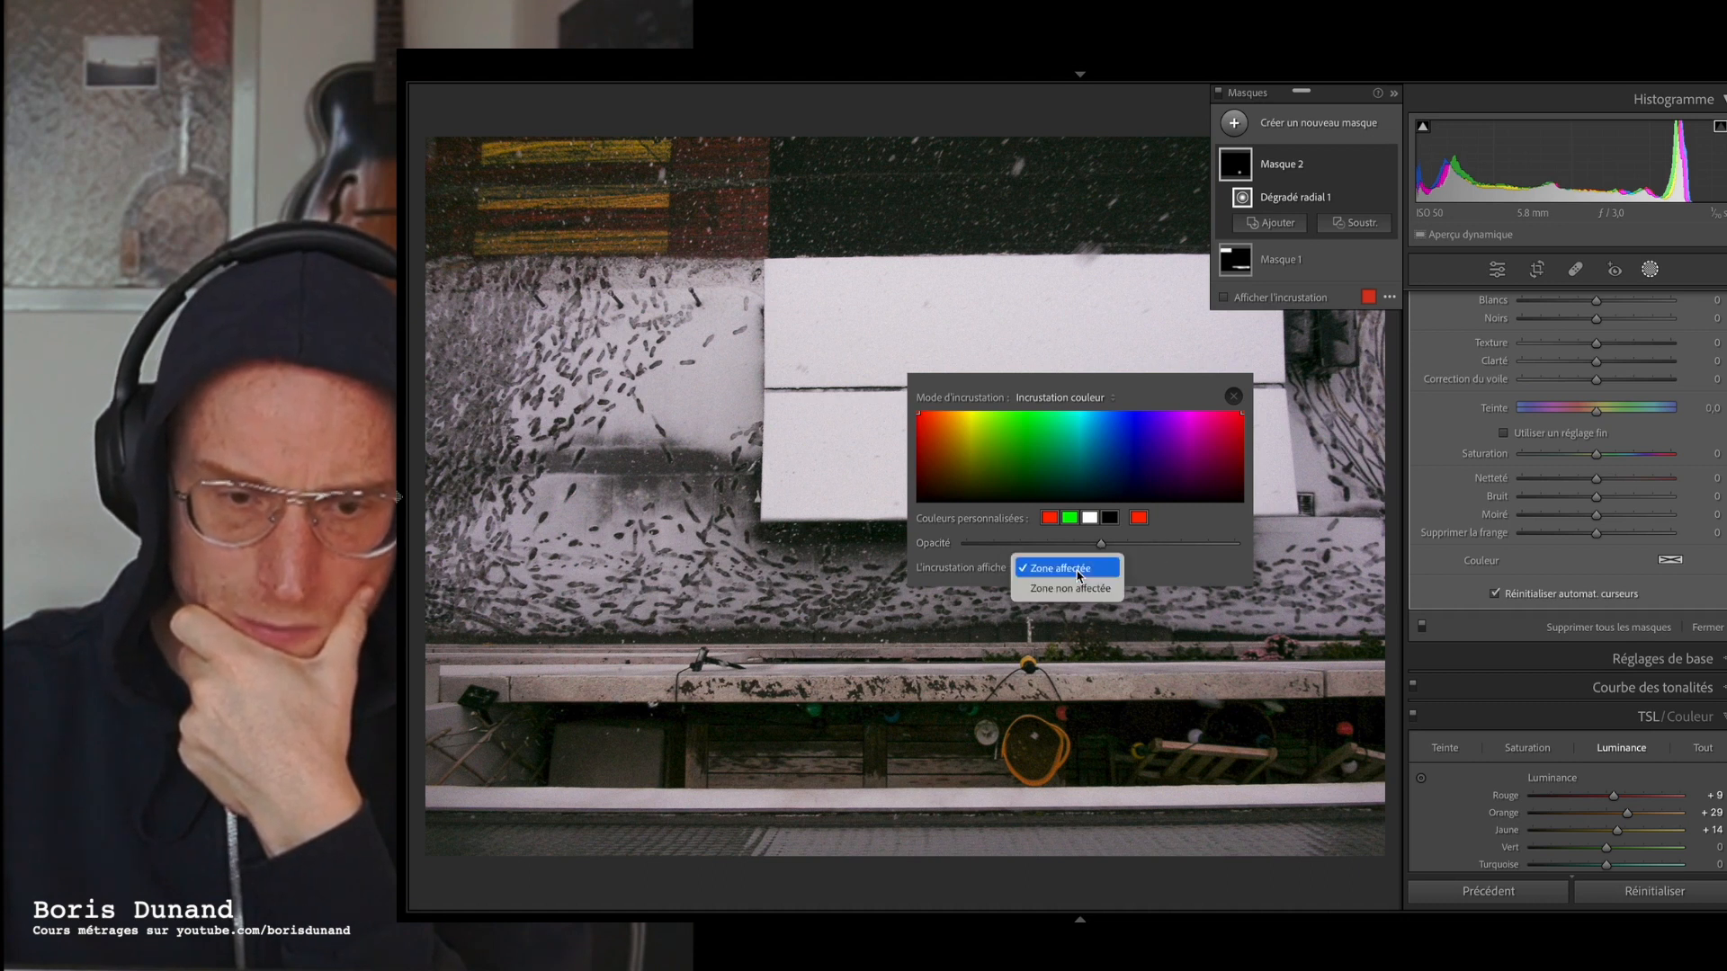
click(1079, 589)
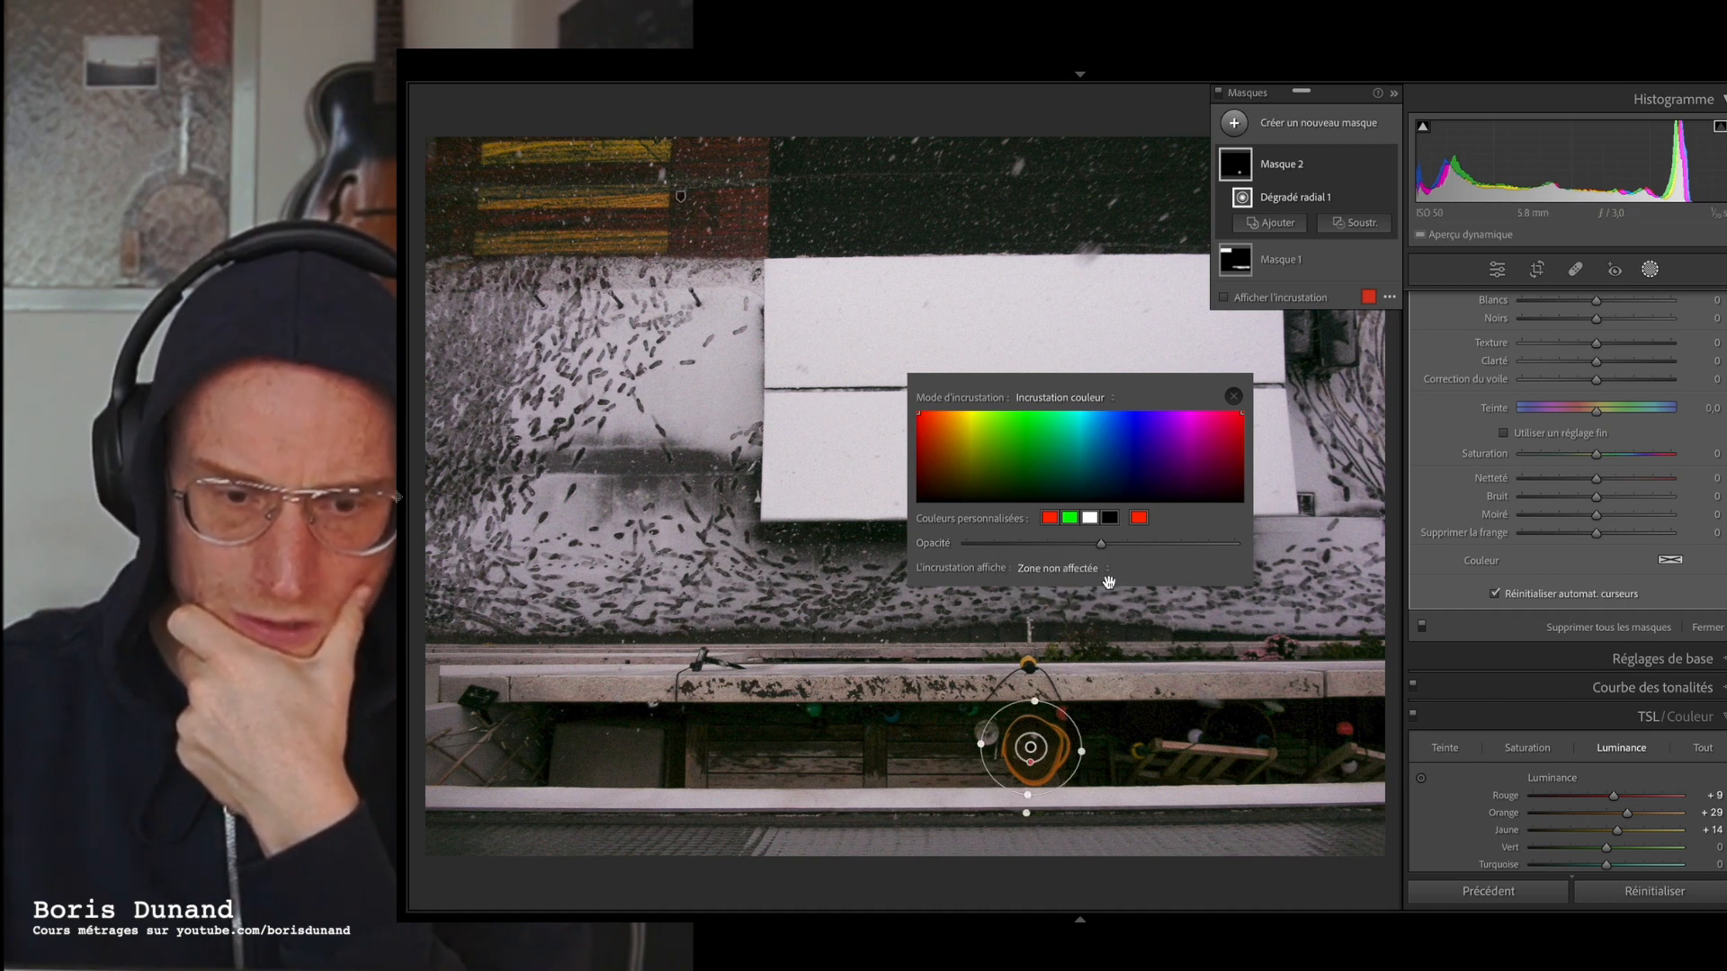
click(1233, 397)
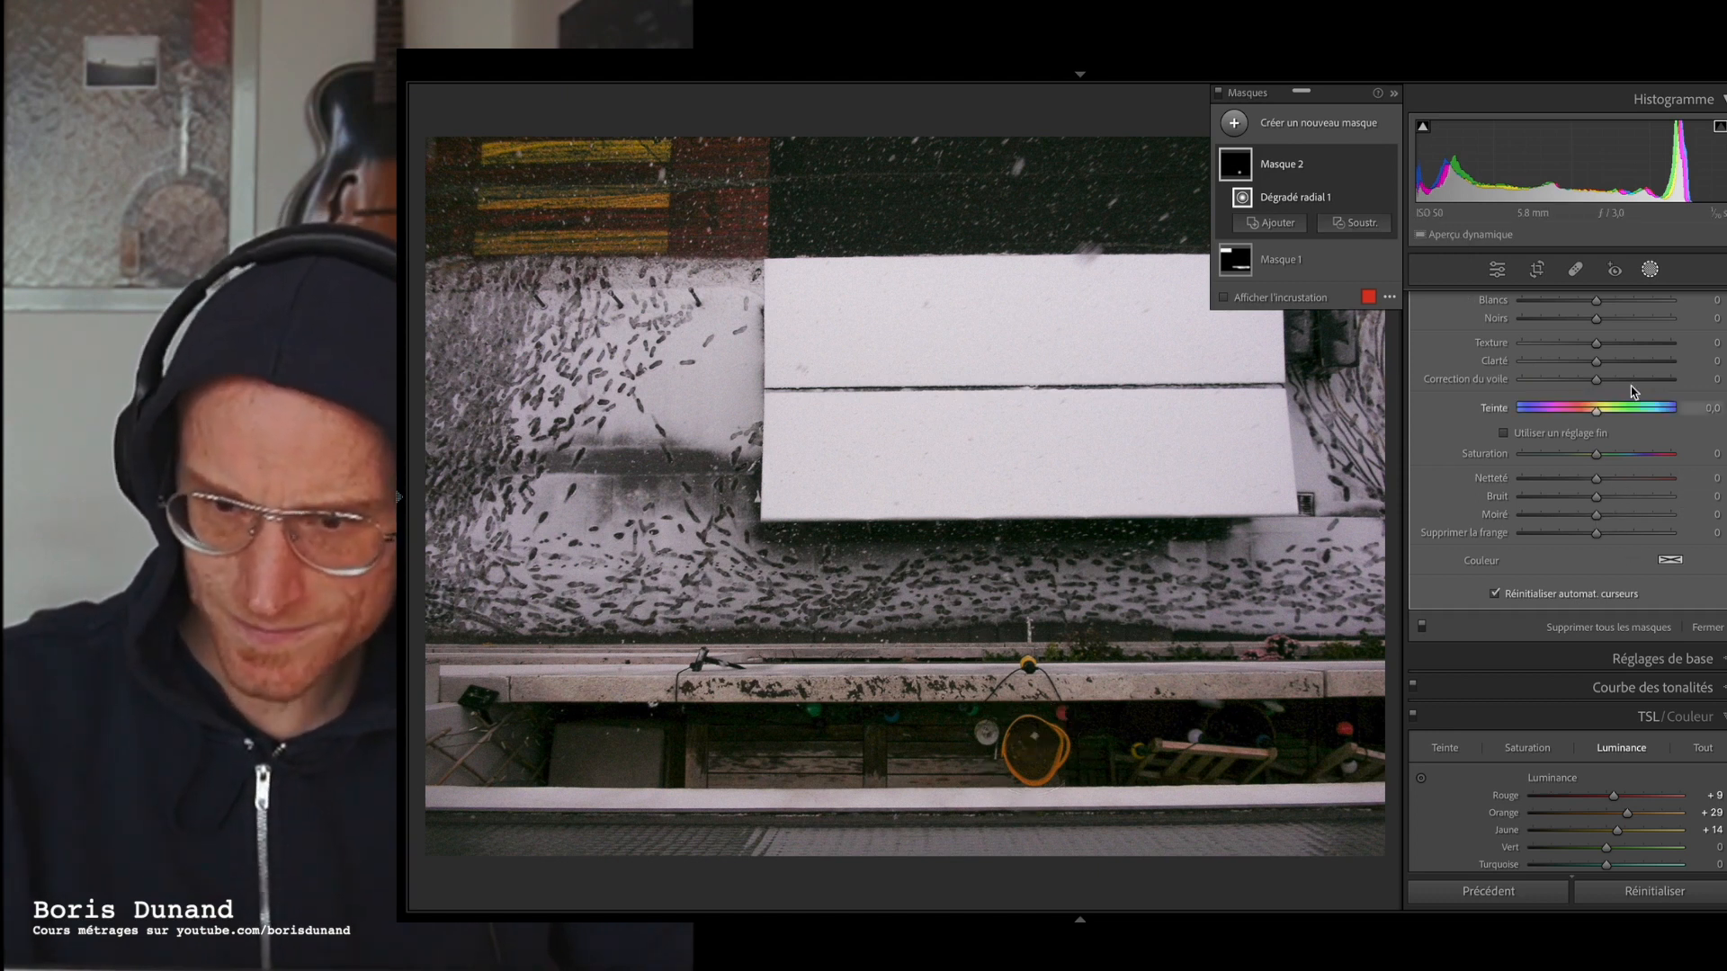
- Adjust the hoop's radial mask to Exposition 0,25, Contraste -20, Hautes lumières 6 and Ombres -1
scroll(1616, 450, up, 3)
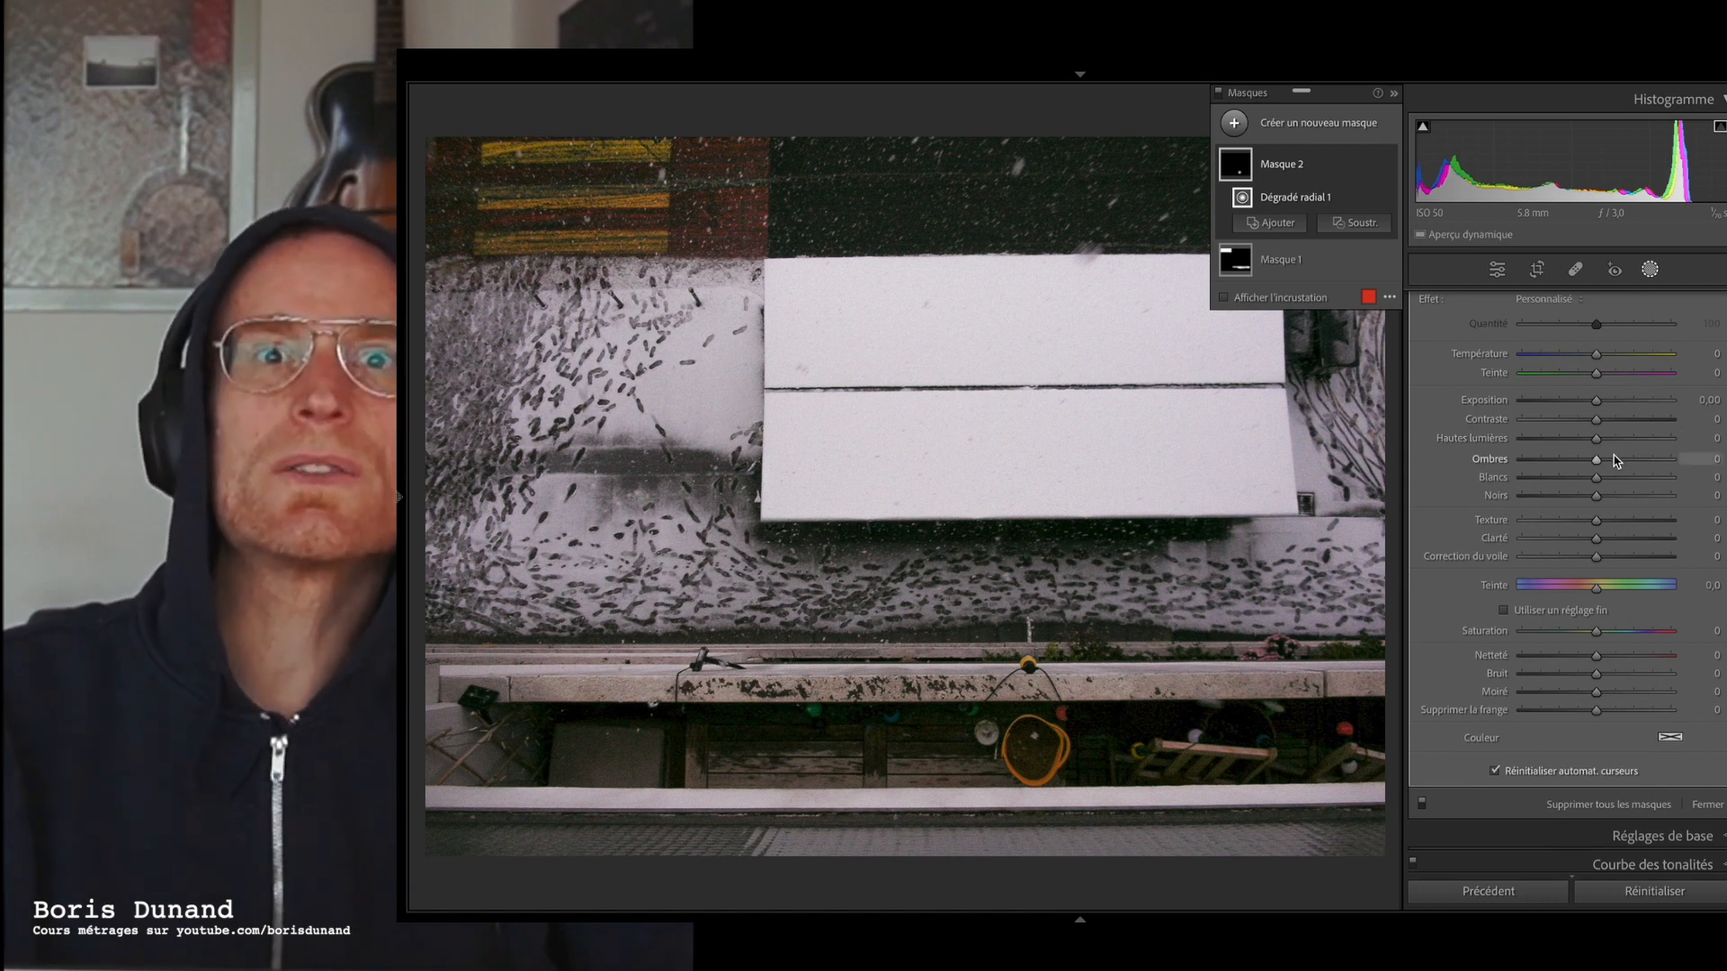
click(1616, 461)
drag(1616, 463, 1612, 463)
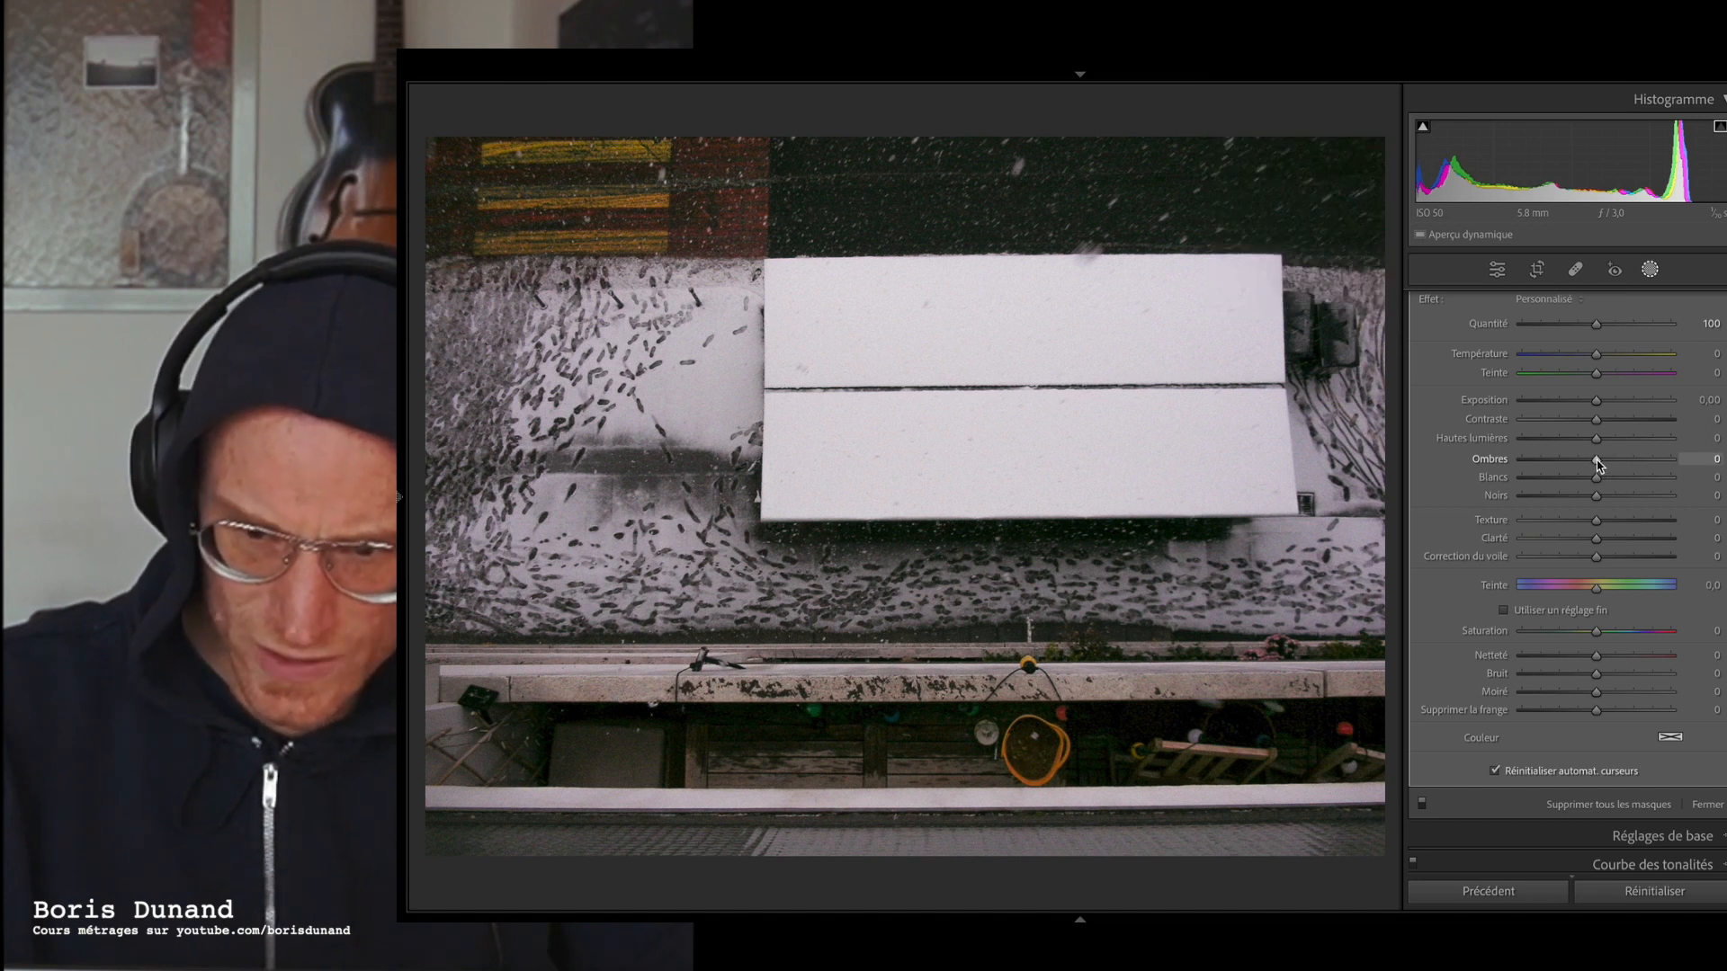
drag(1597, 463, 1601, 439)
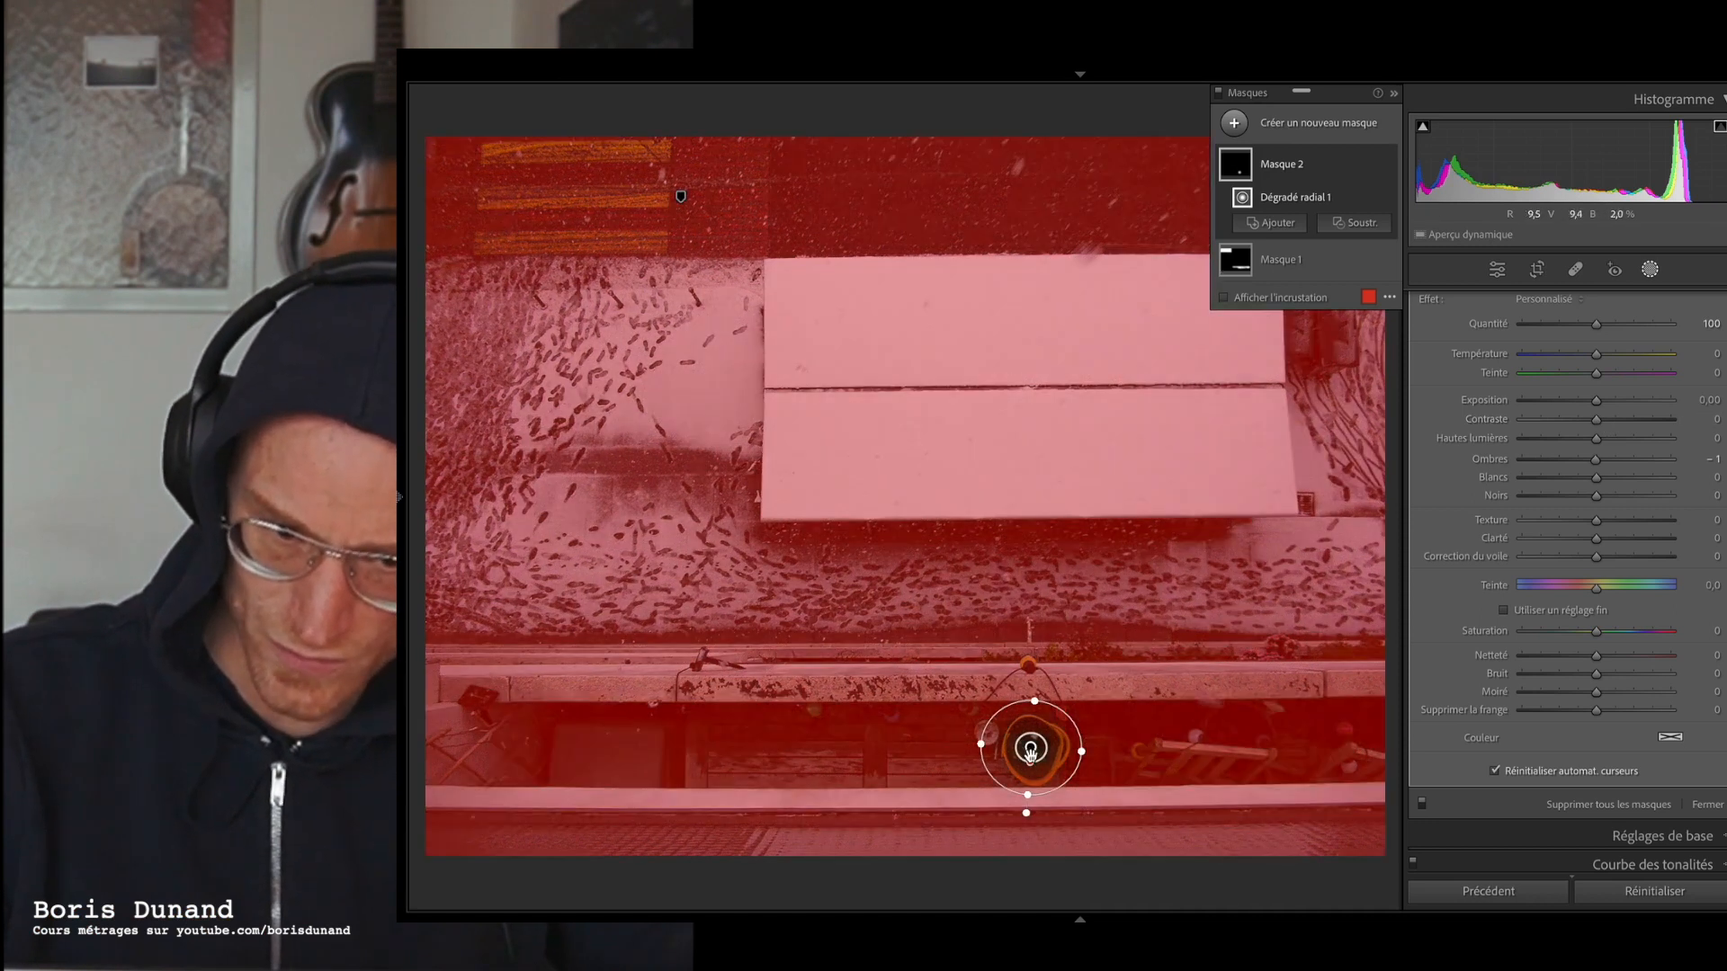
click(1597, 441)
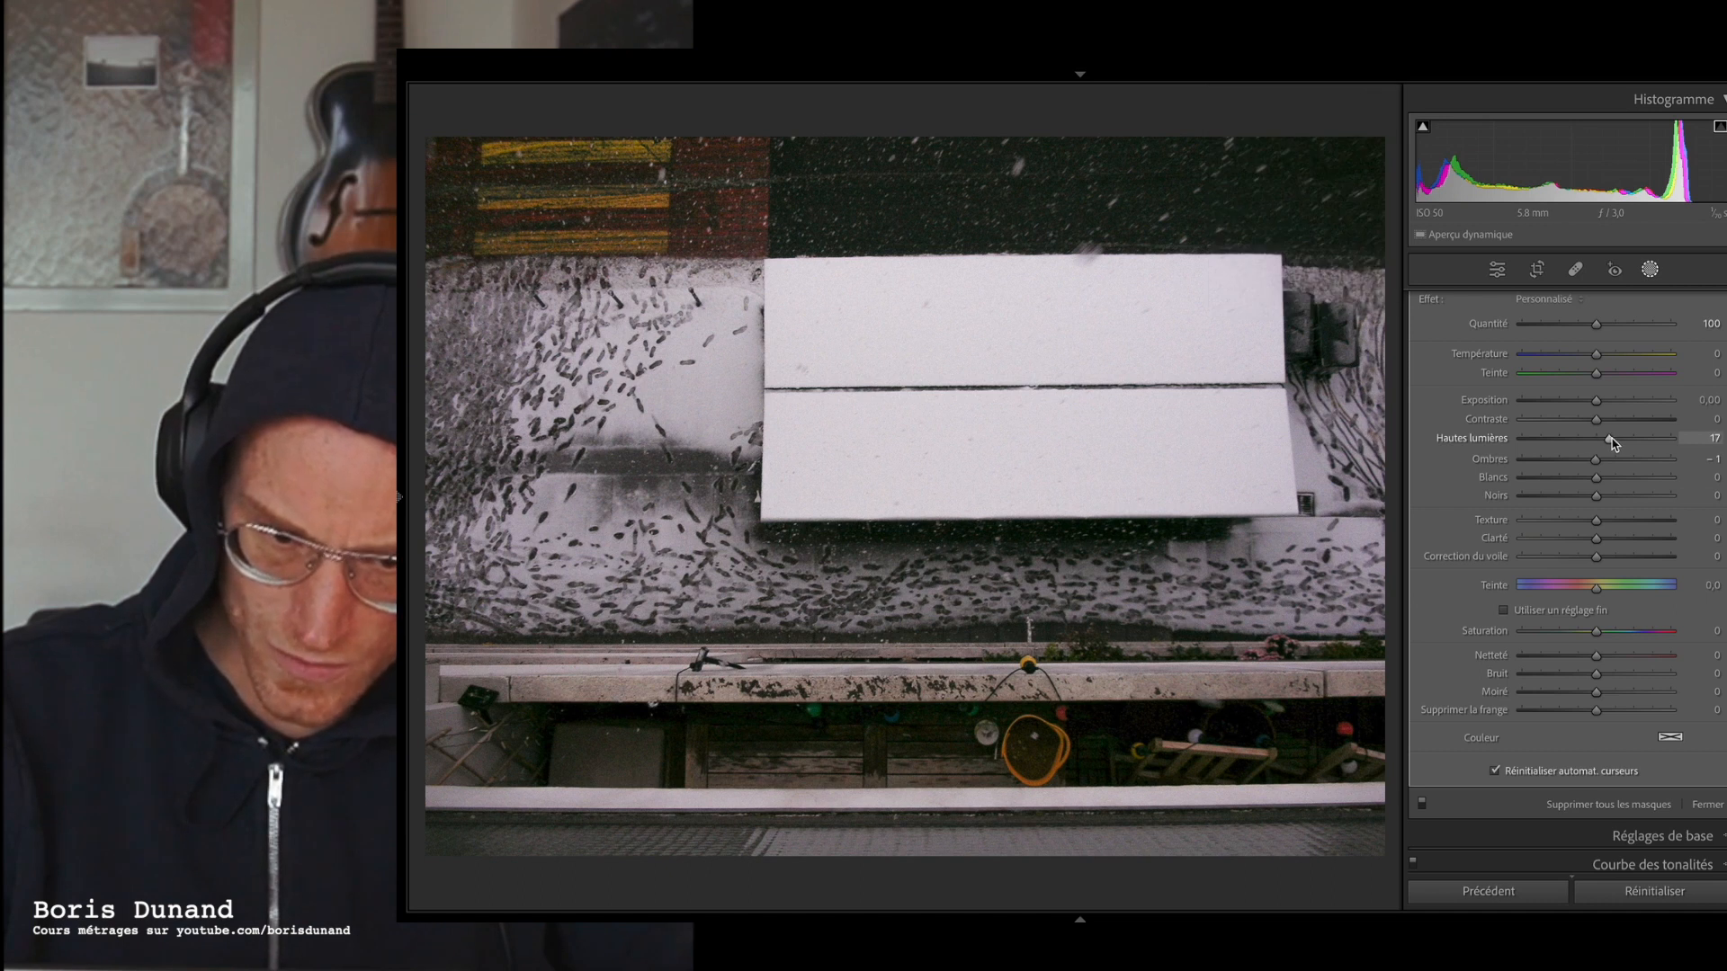
drag(1561, 442, 1663, 438)
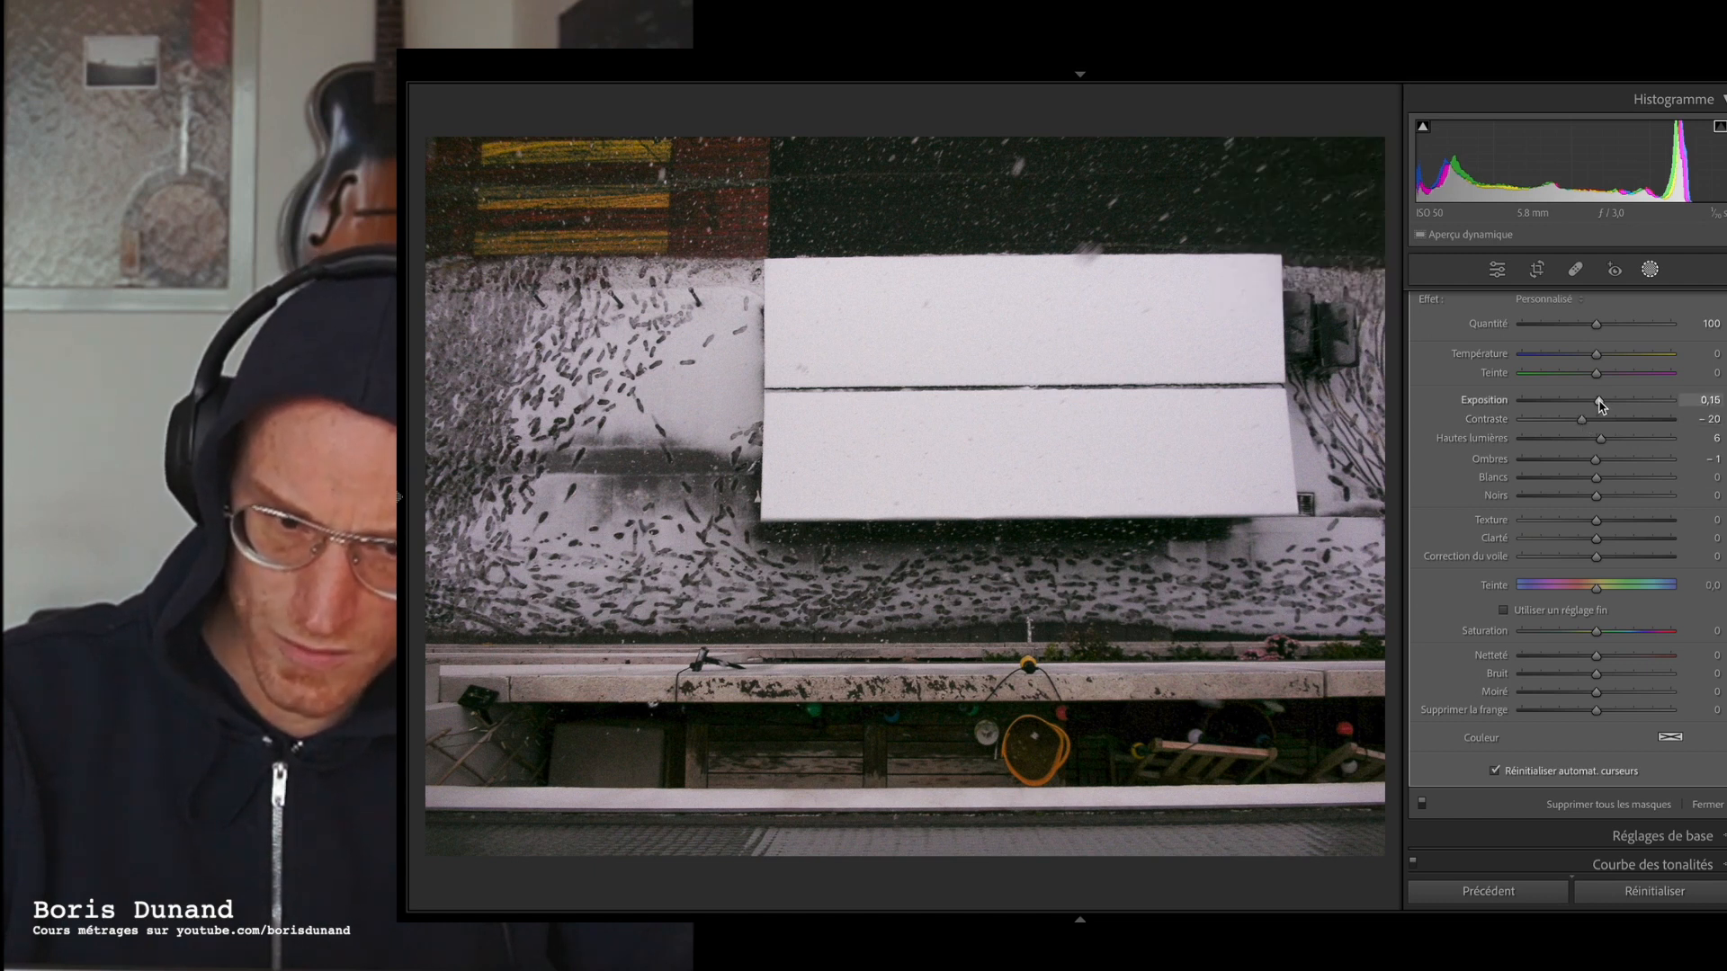
drag(1604, 407, 1607, 405)
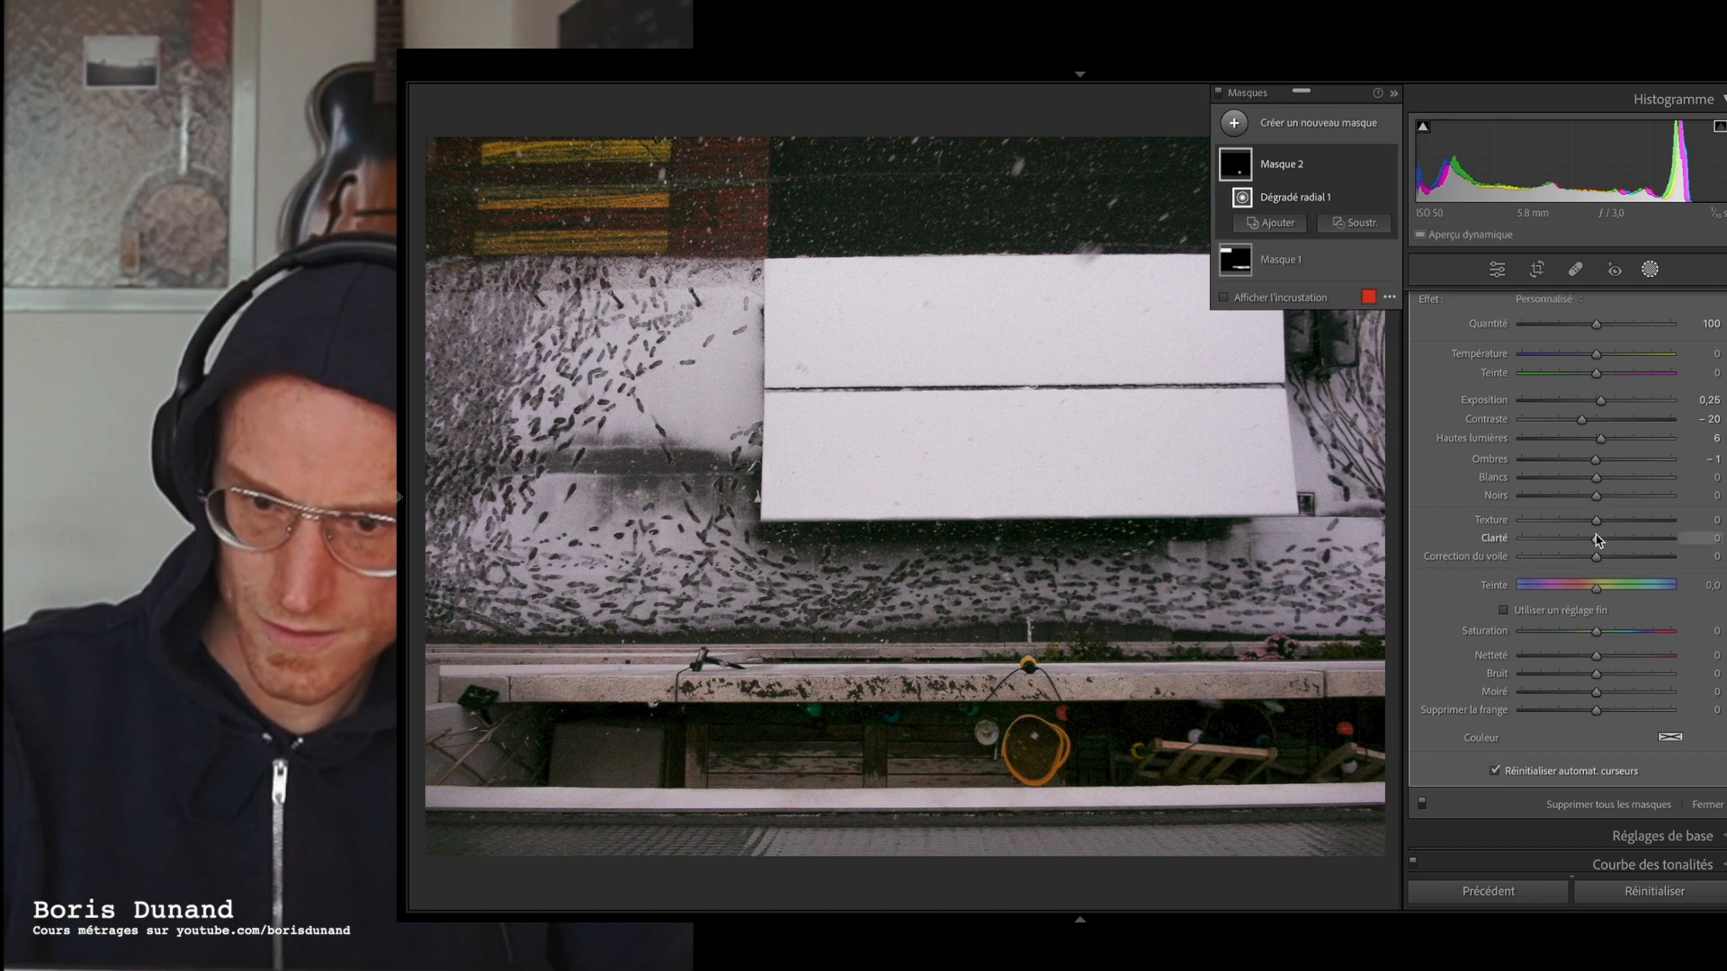
- Try low and high Clarté values on the hoop's radial mask, settling on a moderate positive amount
drag(1597, 540, 1604, 540)
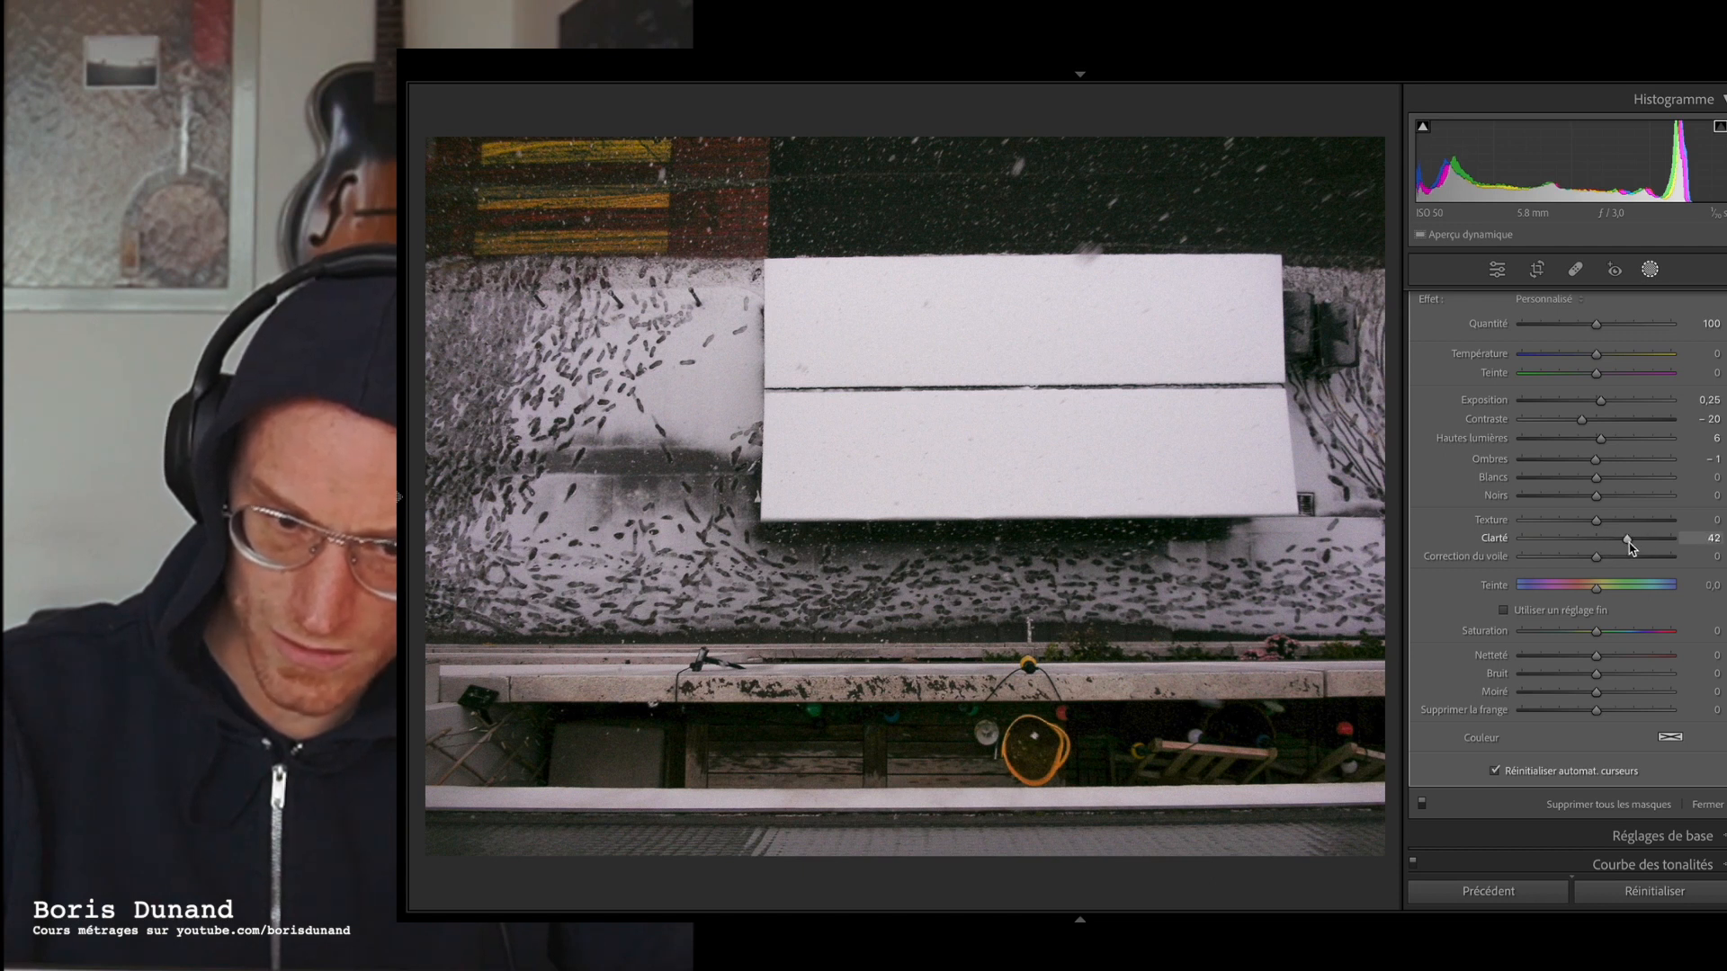
drag(1635, 543, 1706, 535)
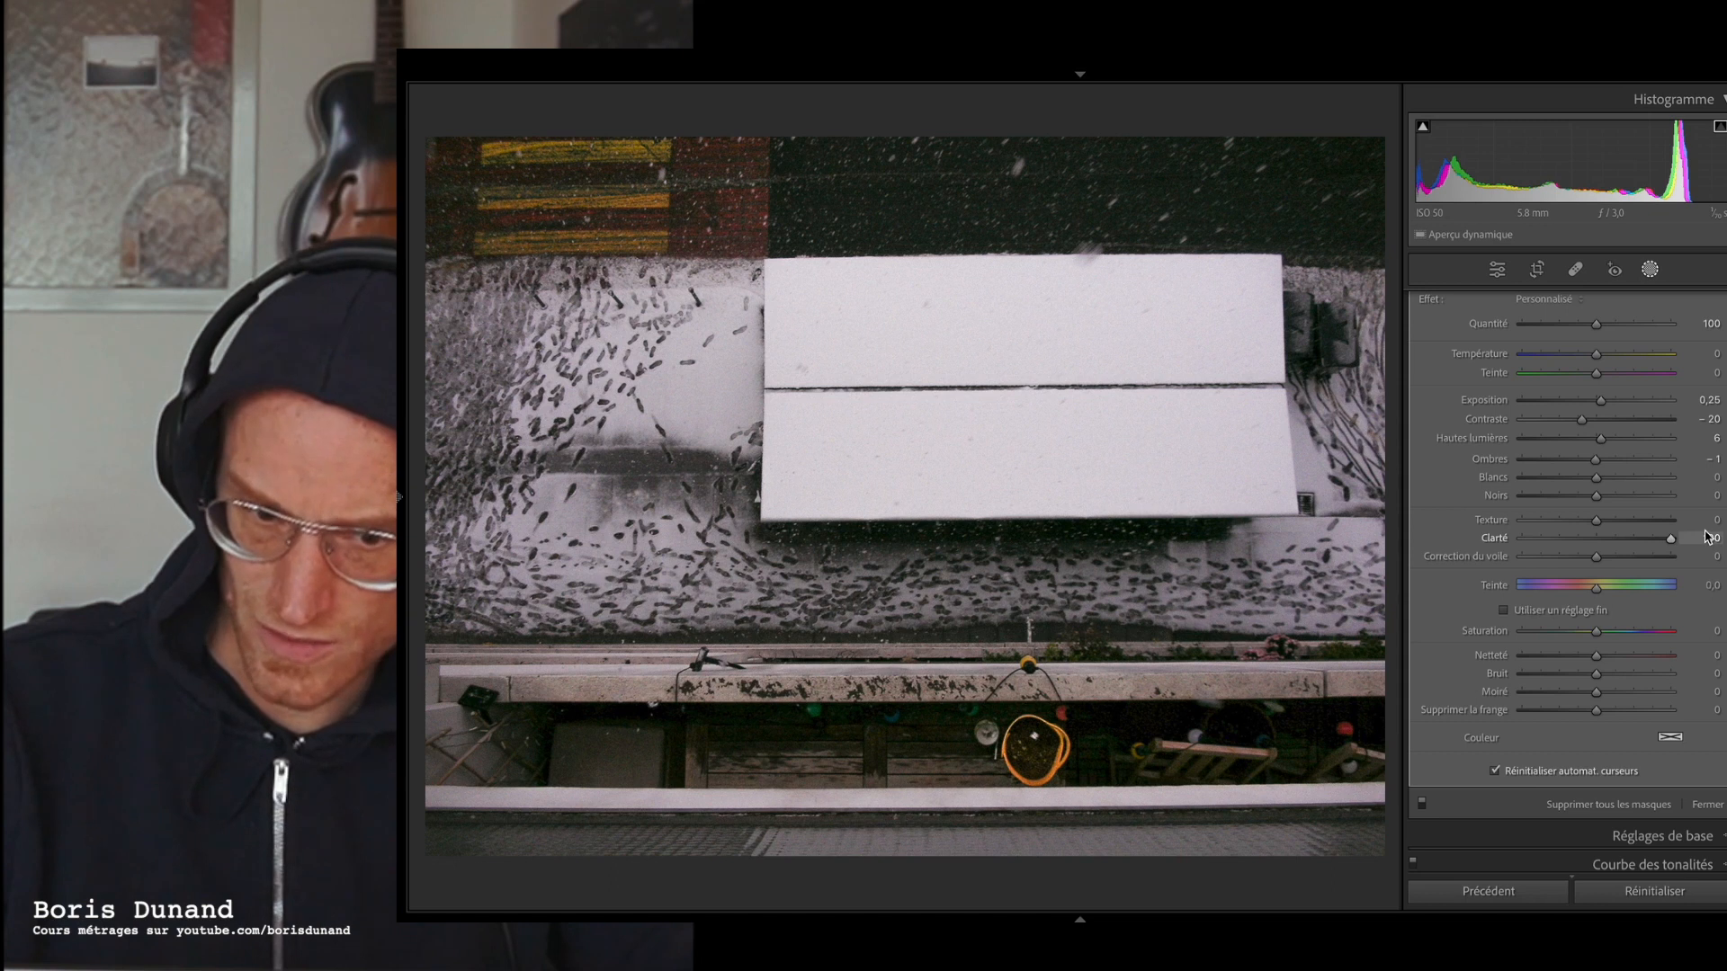
drag(1609, 537, 1606, 538)
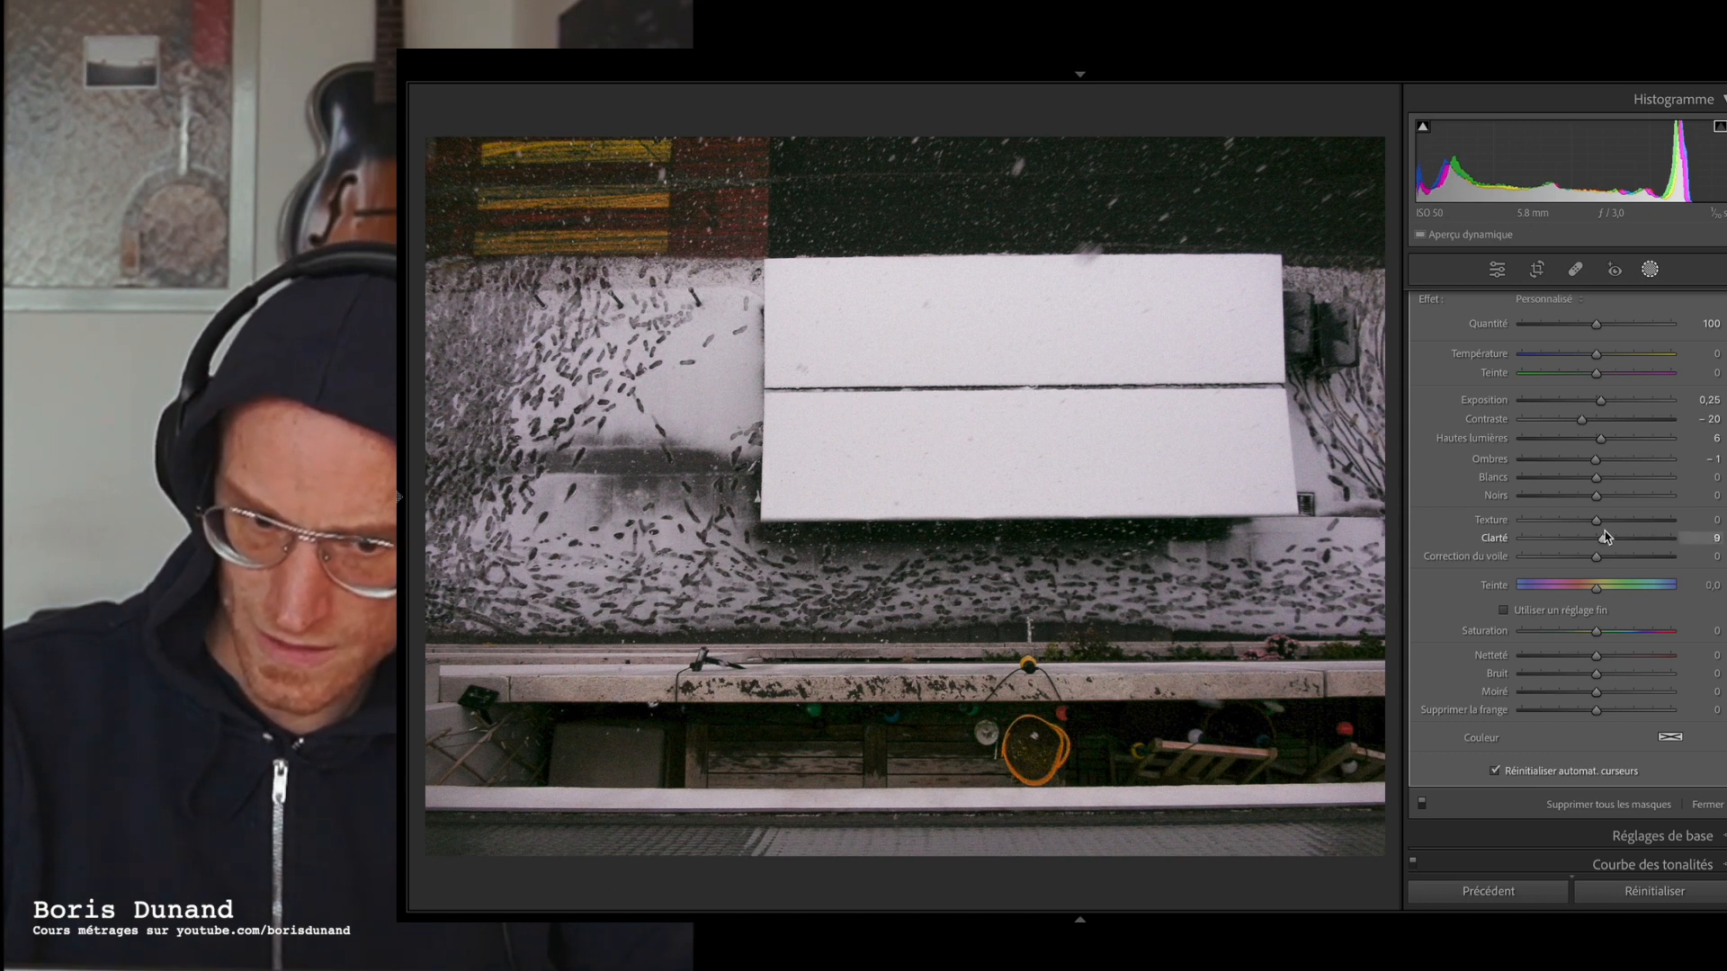
drag(1630, 538, 1625, 539)
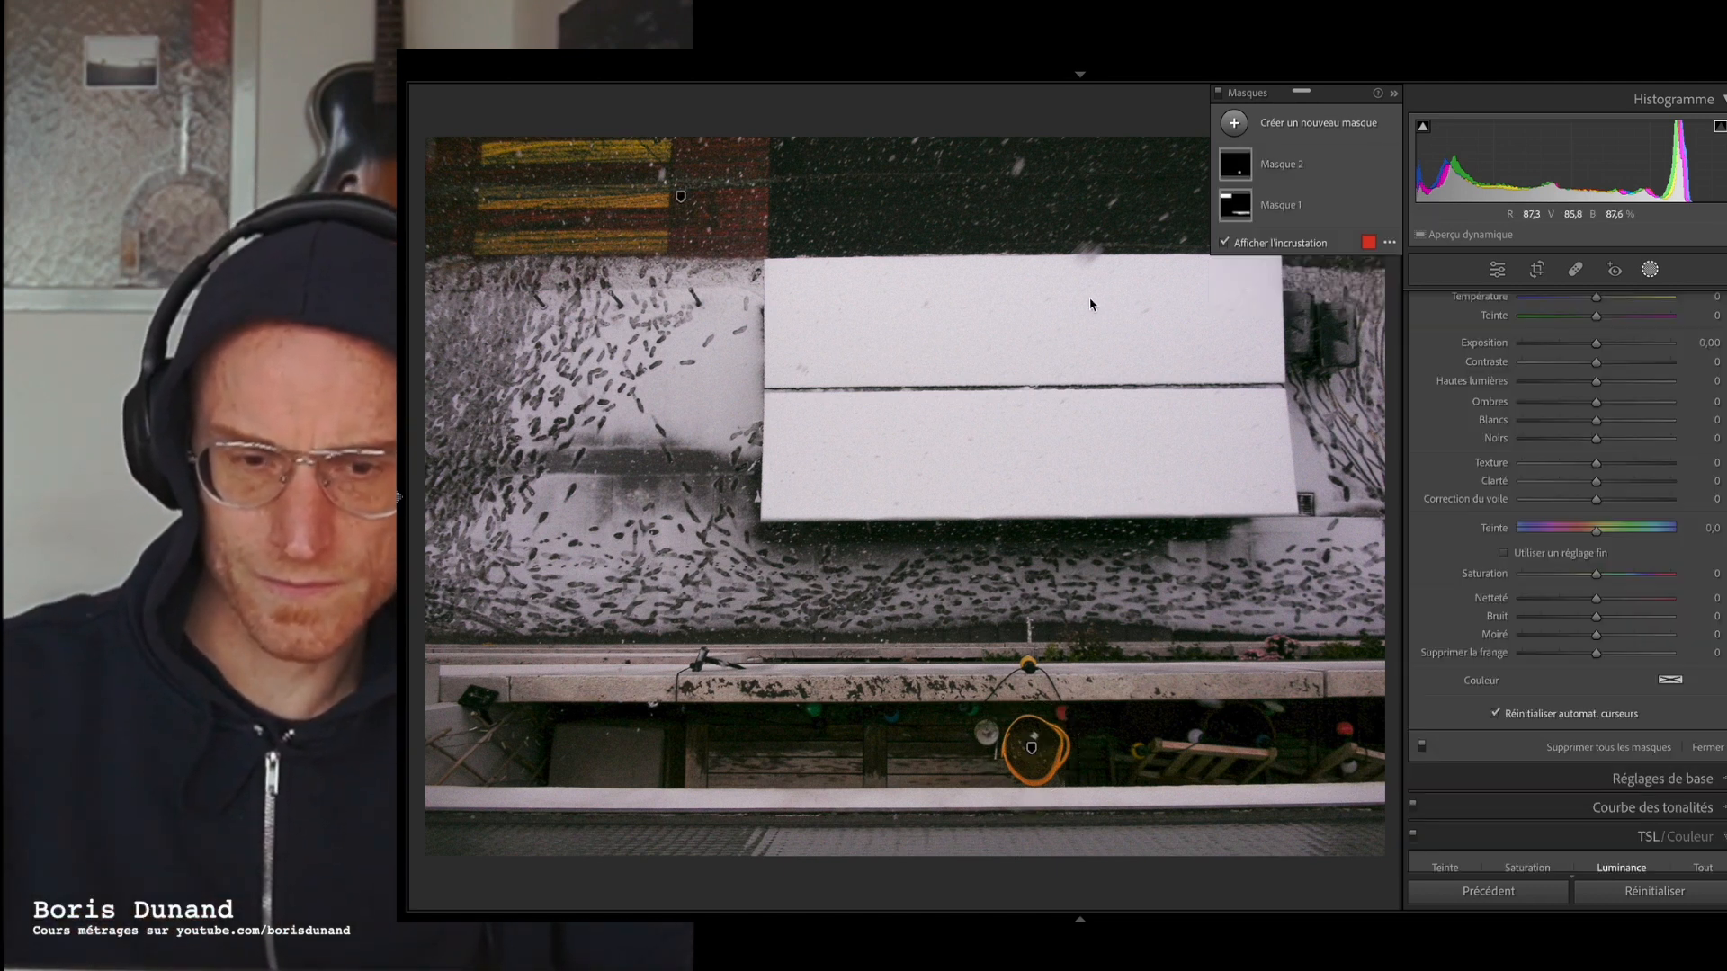
- Leave masking to expand Réglages de base, and return to the photo's list of masks
key(shift+w)
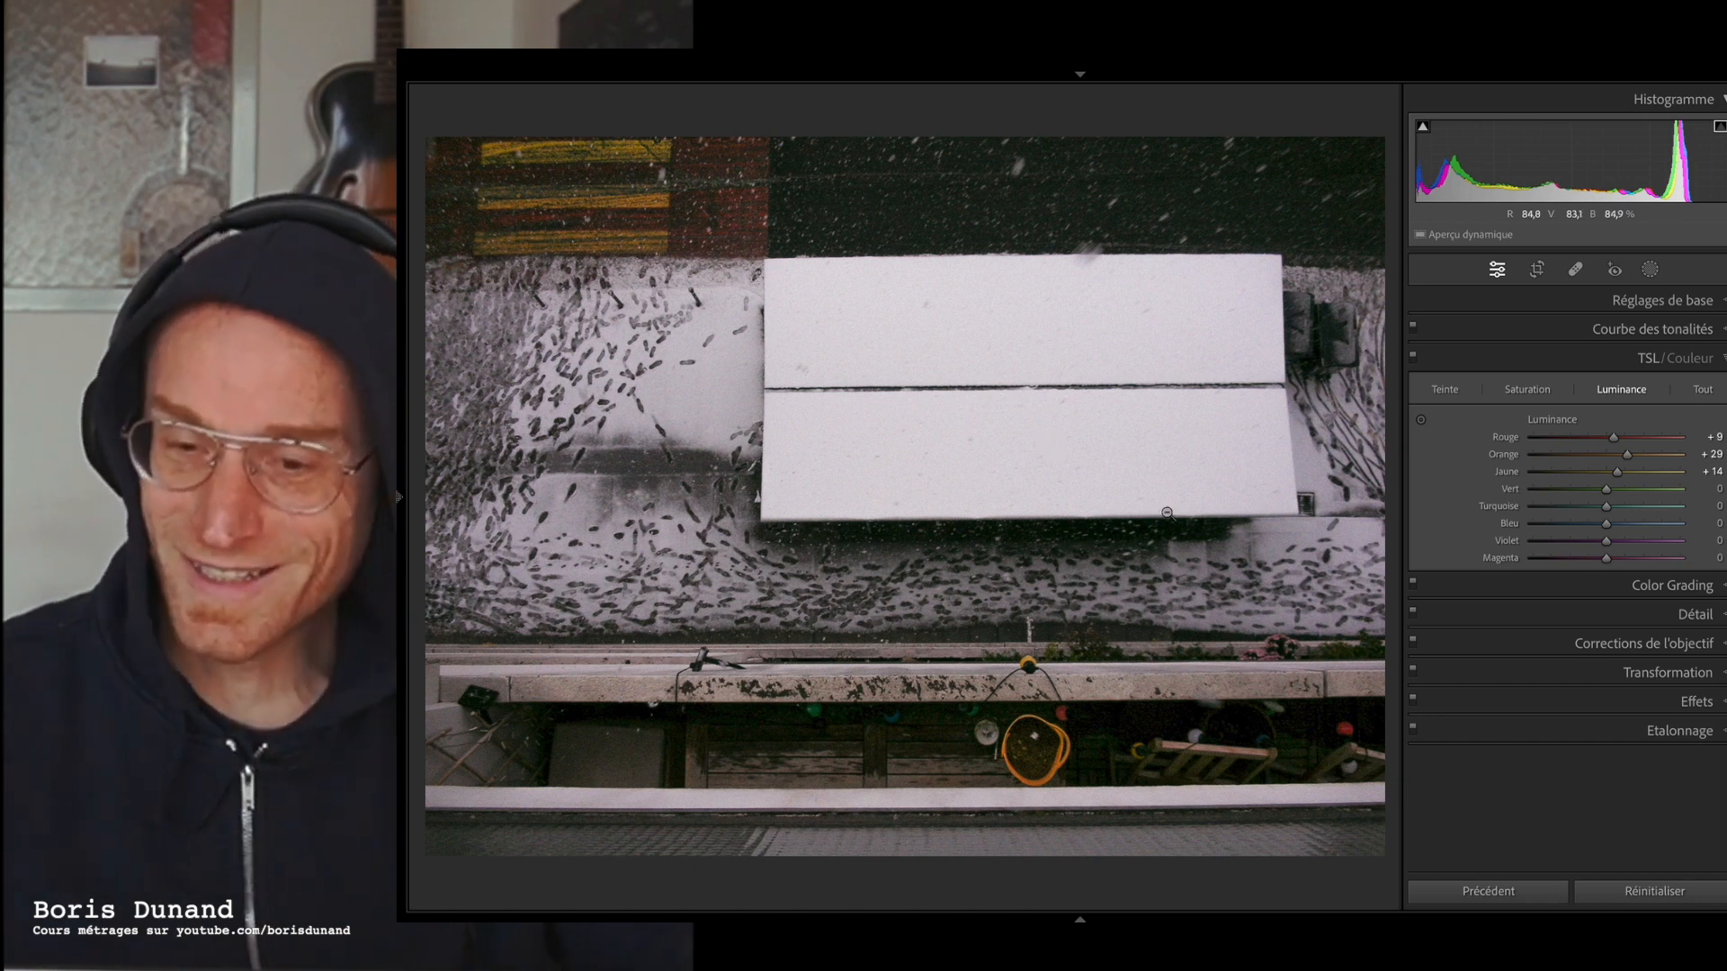
click(1723, 301)
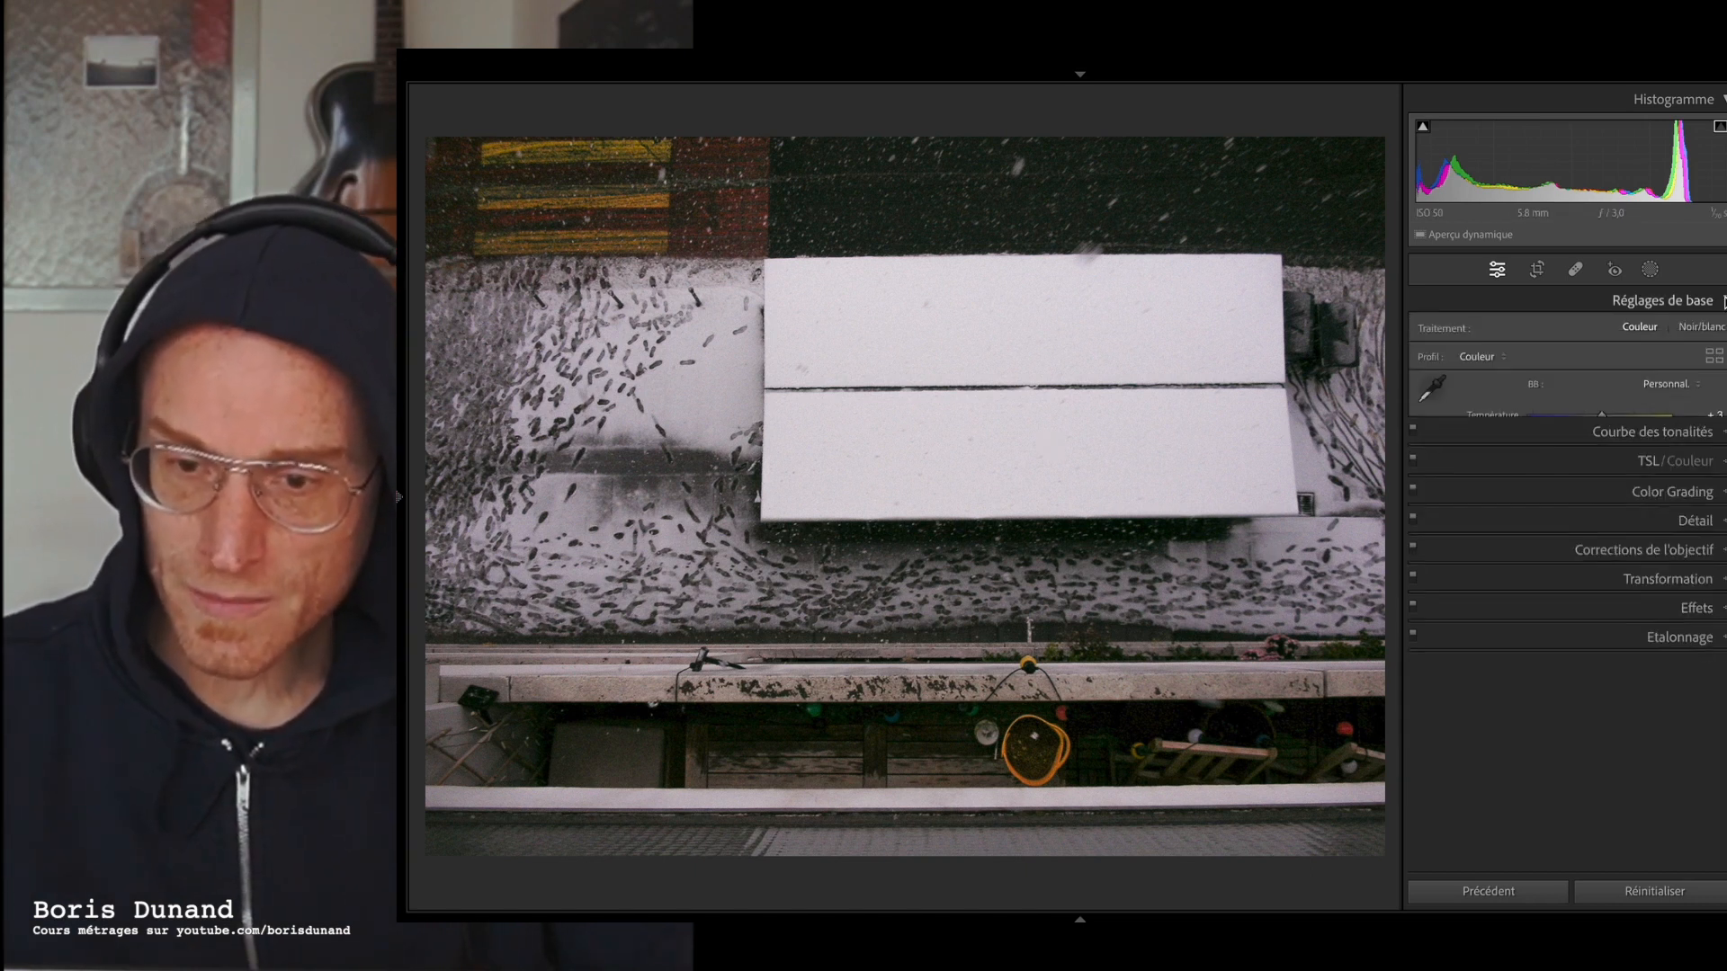
click(1650, 270)
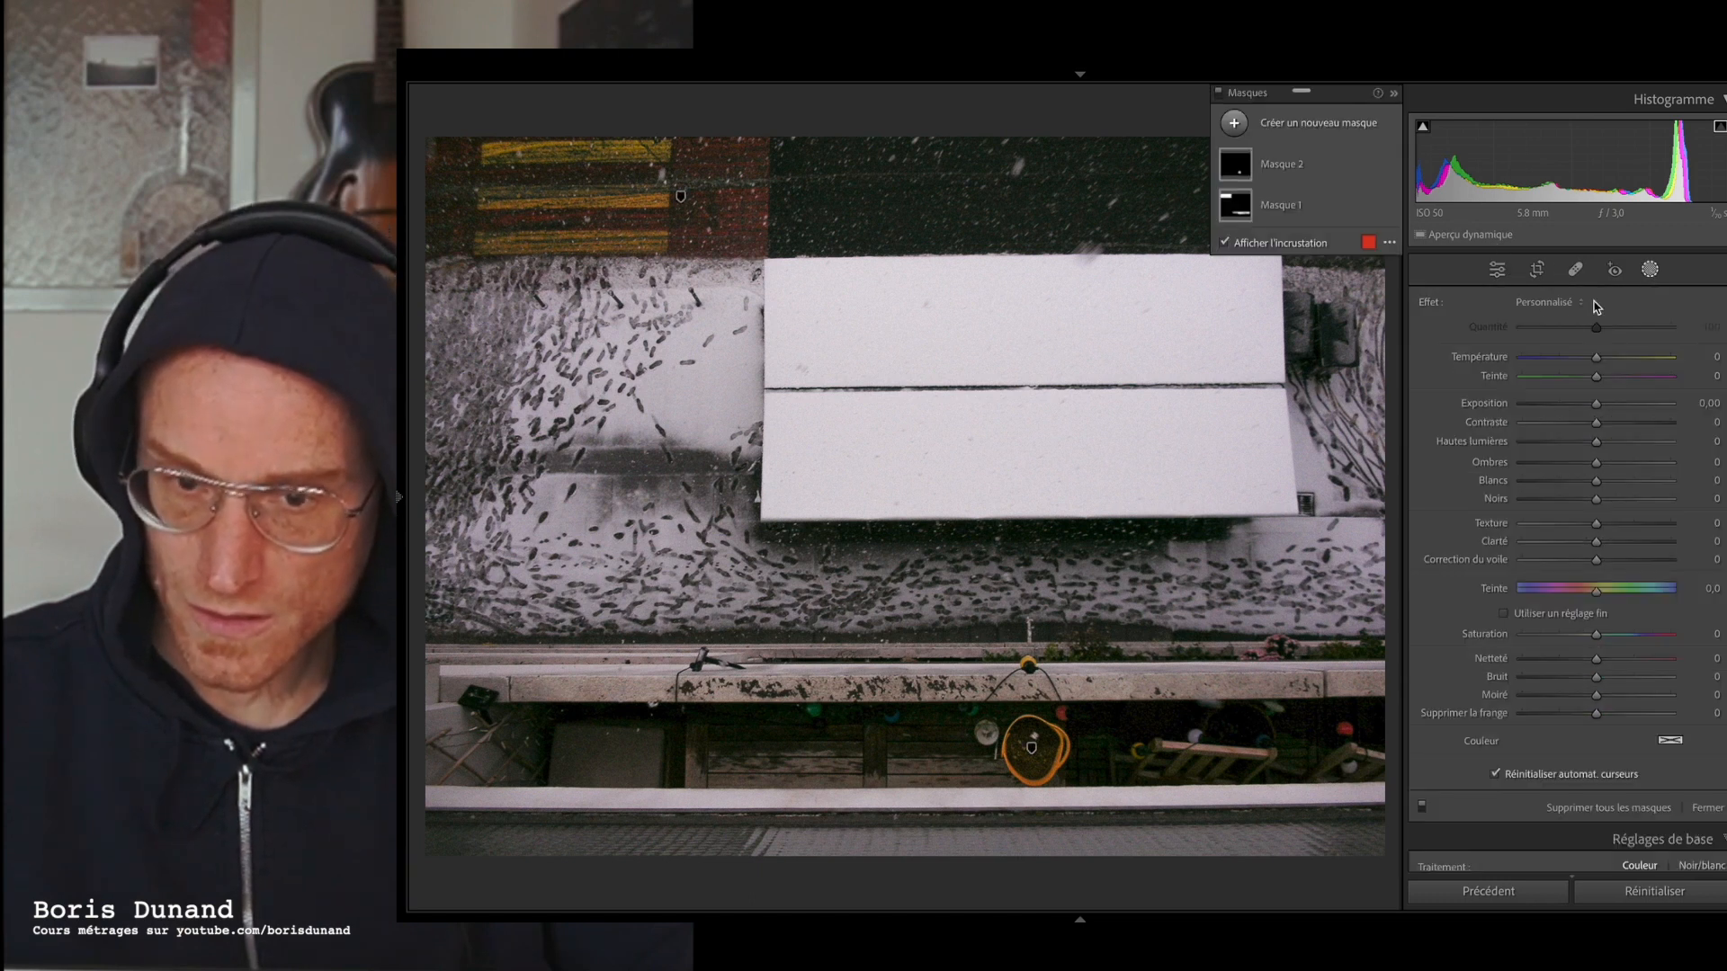
scroll(1592, 423, down, 2)
click(1650, 270)
click(1650, 270)
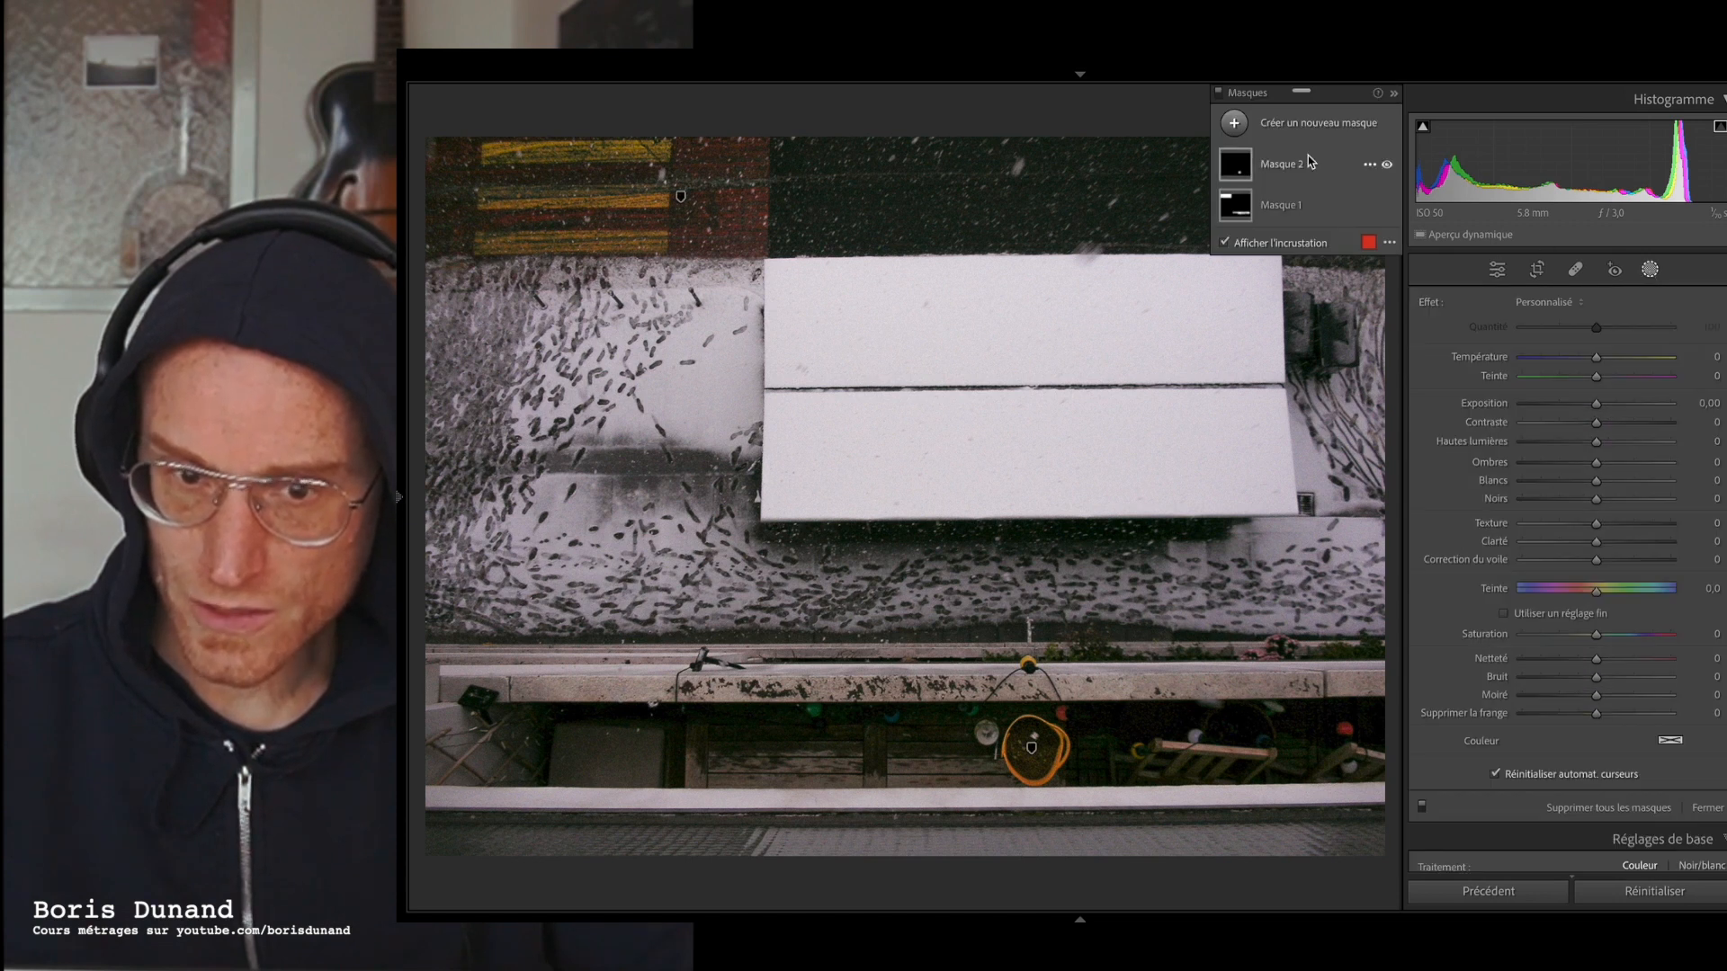
- Create a new Objets mask by brushing over the large white roof
click(1235, 123)
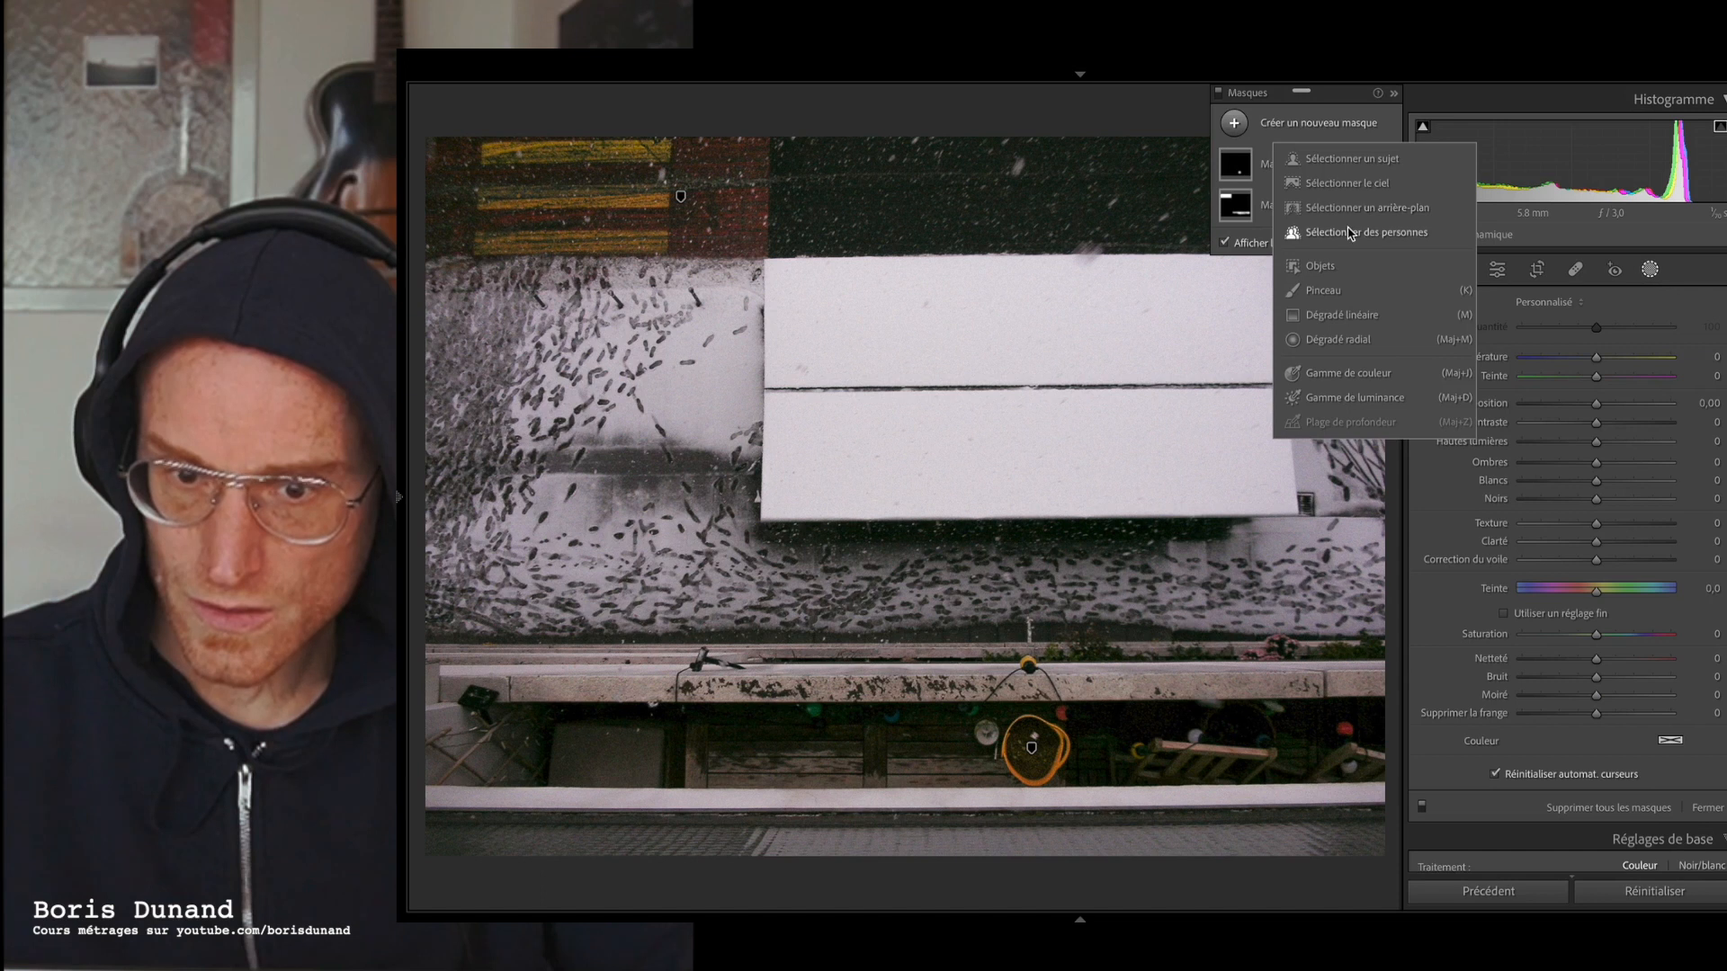
click(1321, 266)
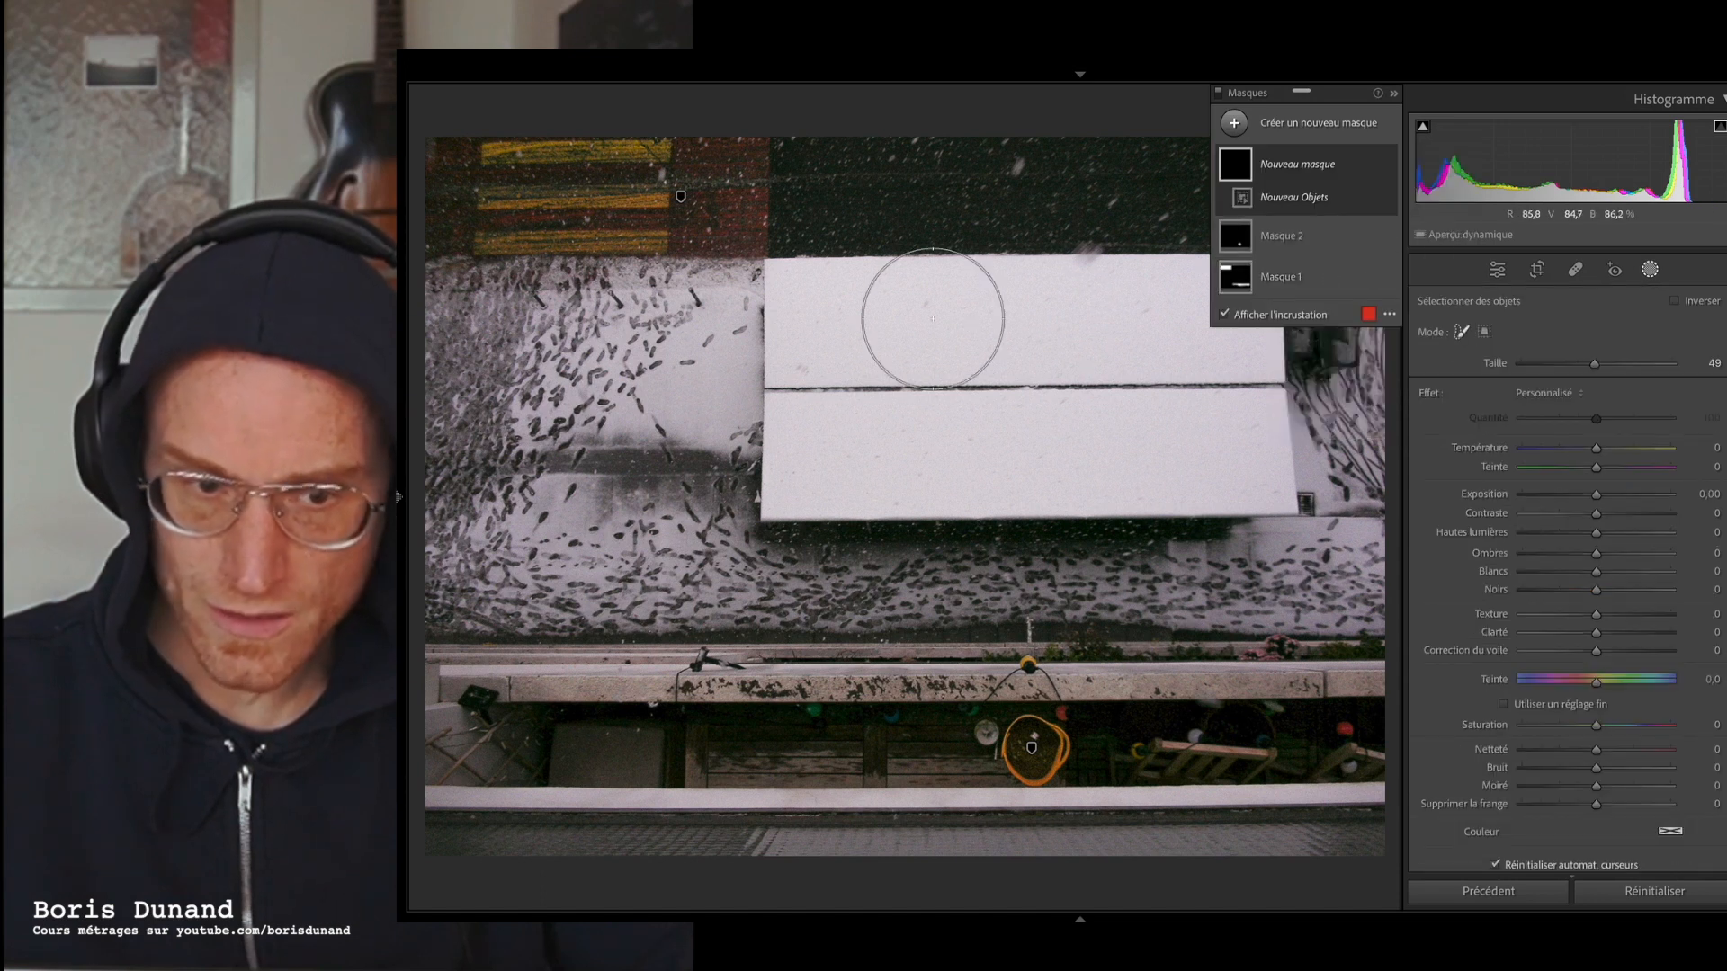
mouse_move(763, 301)
mouse_down()
mouse_move(1172, 308)
mouse_move(1231, 287)
mouse_move(1253, 342)
mouse_move(1237, 425)
mouse_move(1256, 488)
mouse_move(1155, 411)
mouse_move(790, 386)
mouse_move(783, 451)
mouse_move(802, 470)
mouse_move(1129, 490)
mouse_up()
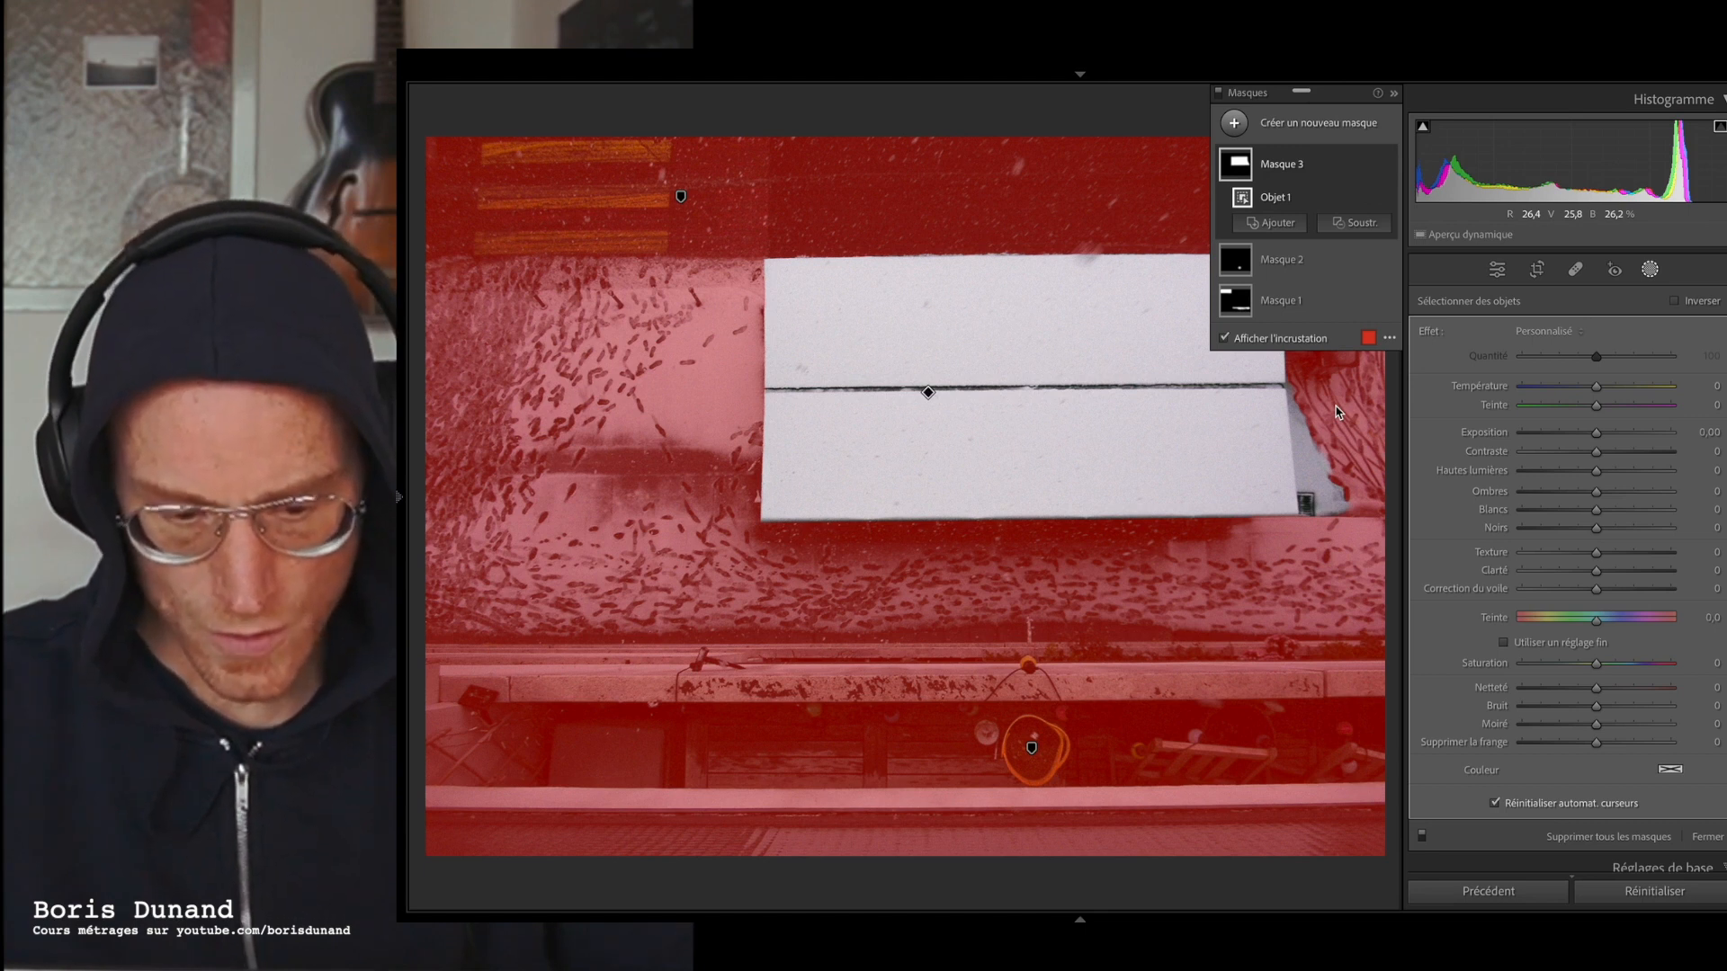
- Add a Pinceau to Masque 3 and try to exclude the grey snow area beside the roof's right edge
key(alt)
key(k)
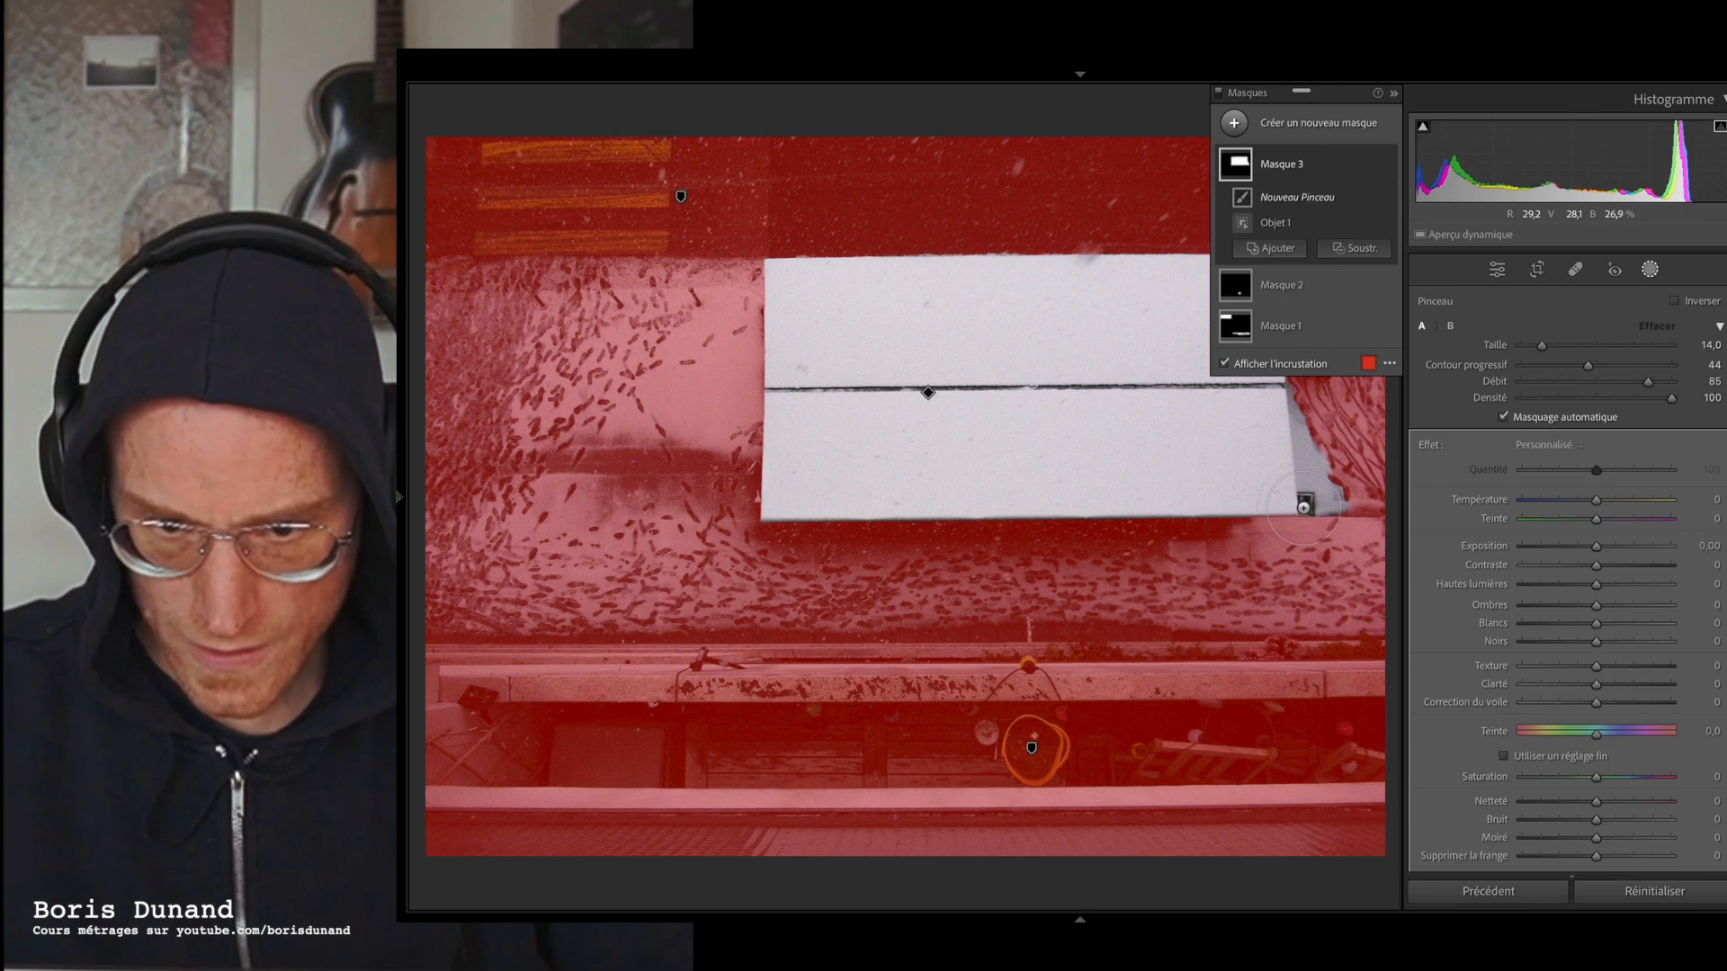
key(alt)
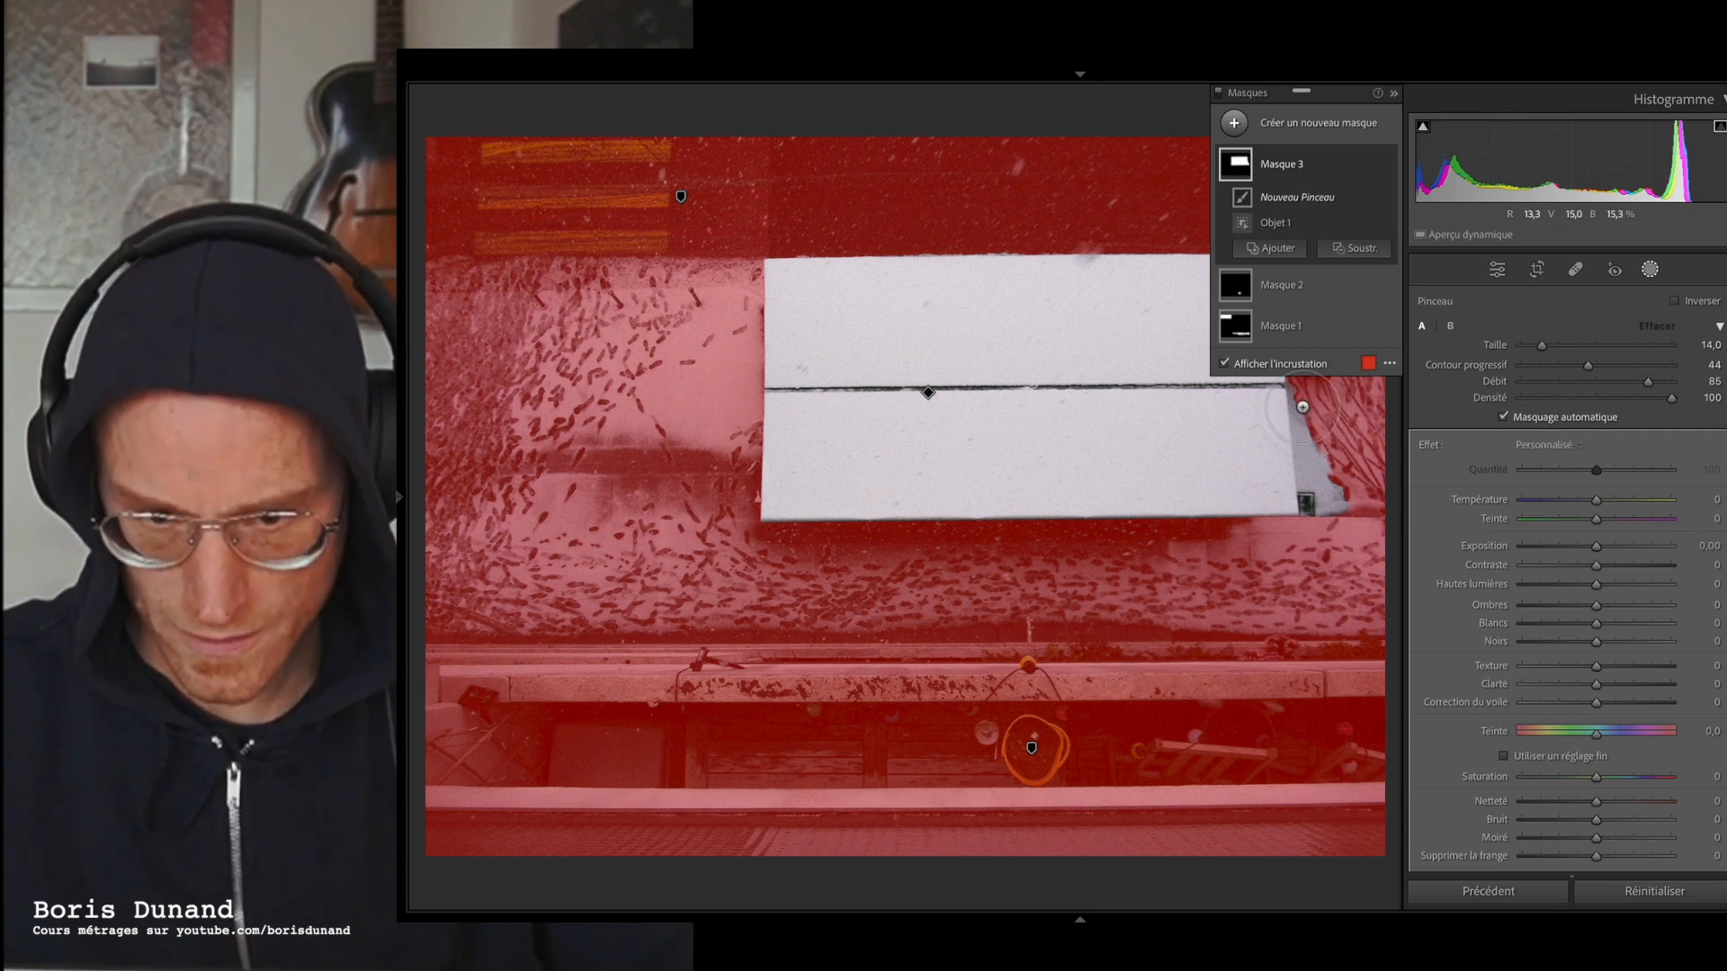
drag(1302, 407, 1311, 436)
drag(1329, 515, 1330, 495)
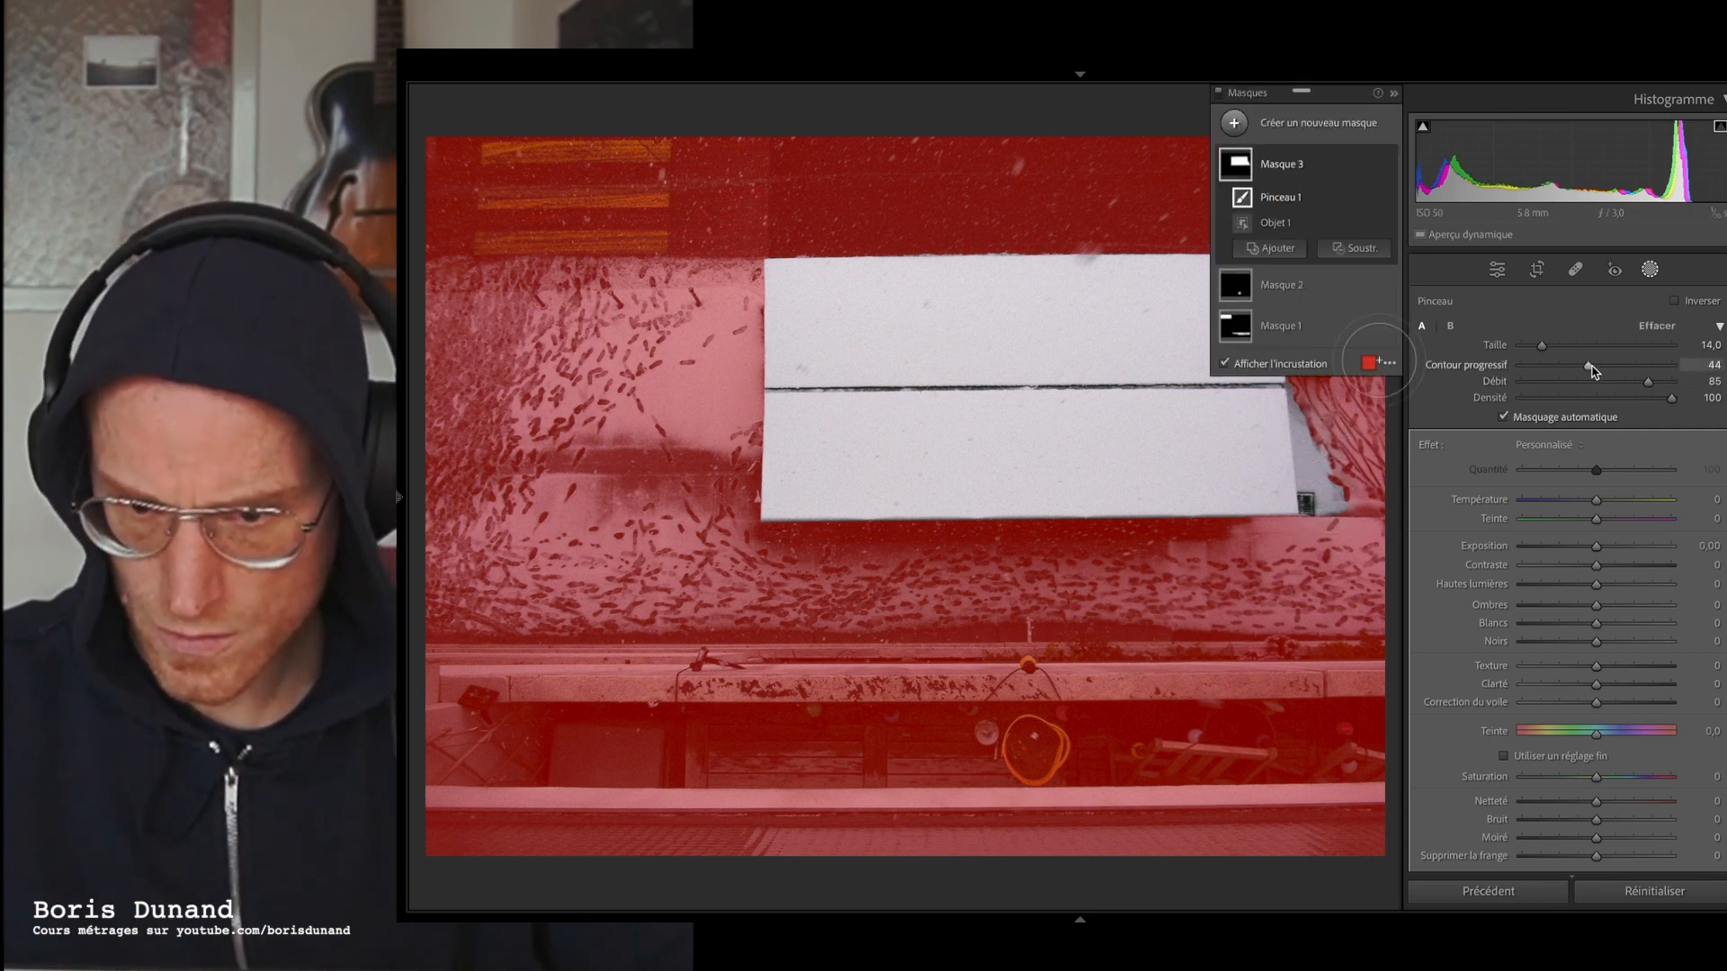
- Set the brush's Débit to 100 and try again to erase the excess area beside the white roof
drag(1655, 385, 1677, 385)
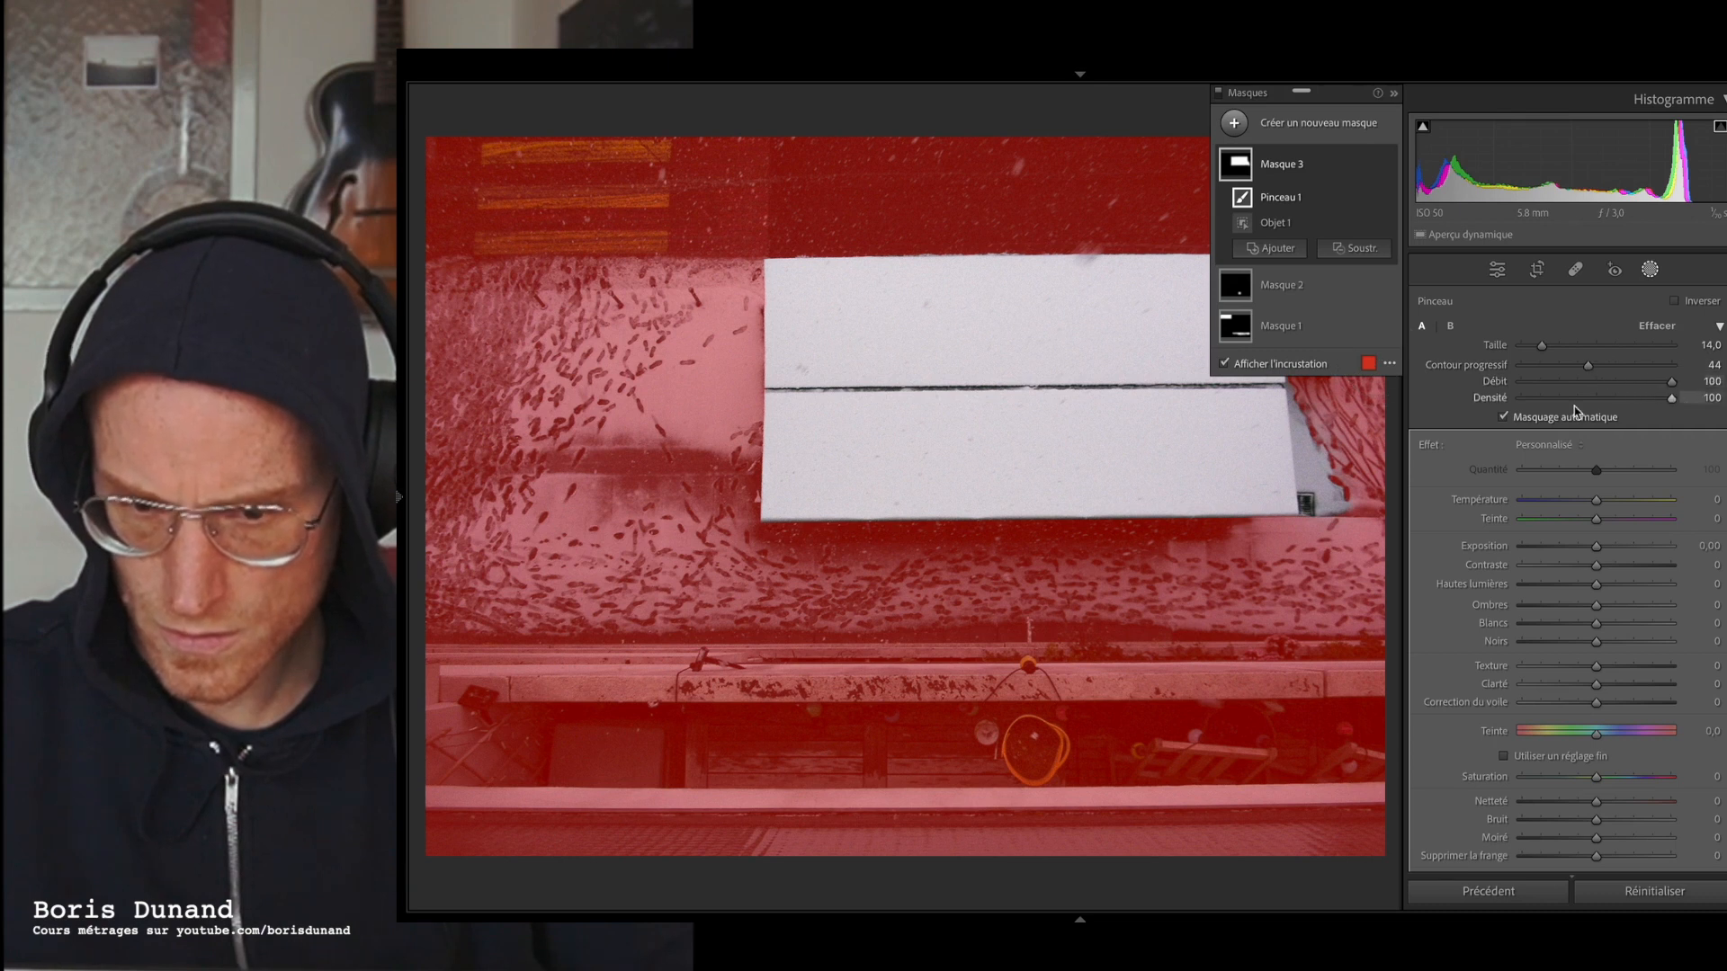
mouse_move(1336, 466)
mouse_down()
mouse_move(1335, 497)
mouse_move(1337, 430)
mouse_move(1304, 409)
mouse_move(1333, 465)
mouse_move(1319, 417)
mouse_move(1295, 487)
mouse_move(1304, 409)
mouse_up()
key(alt)
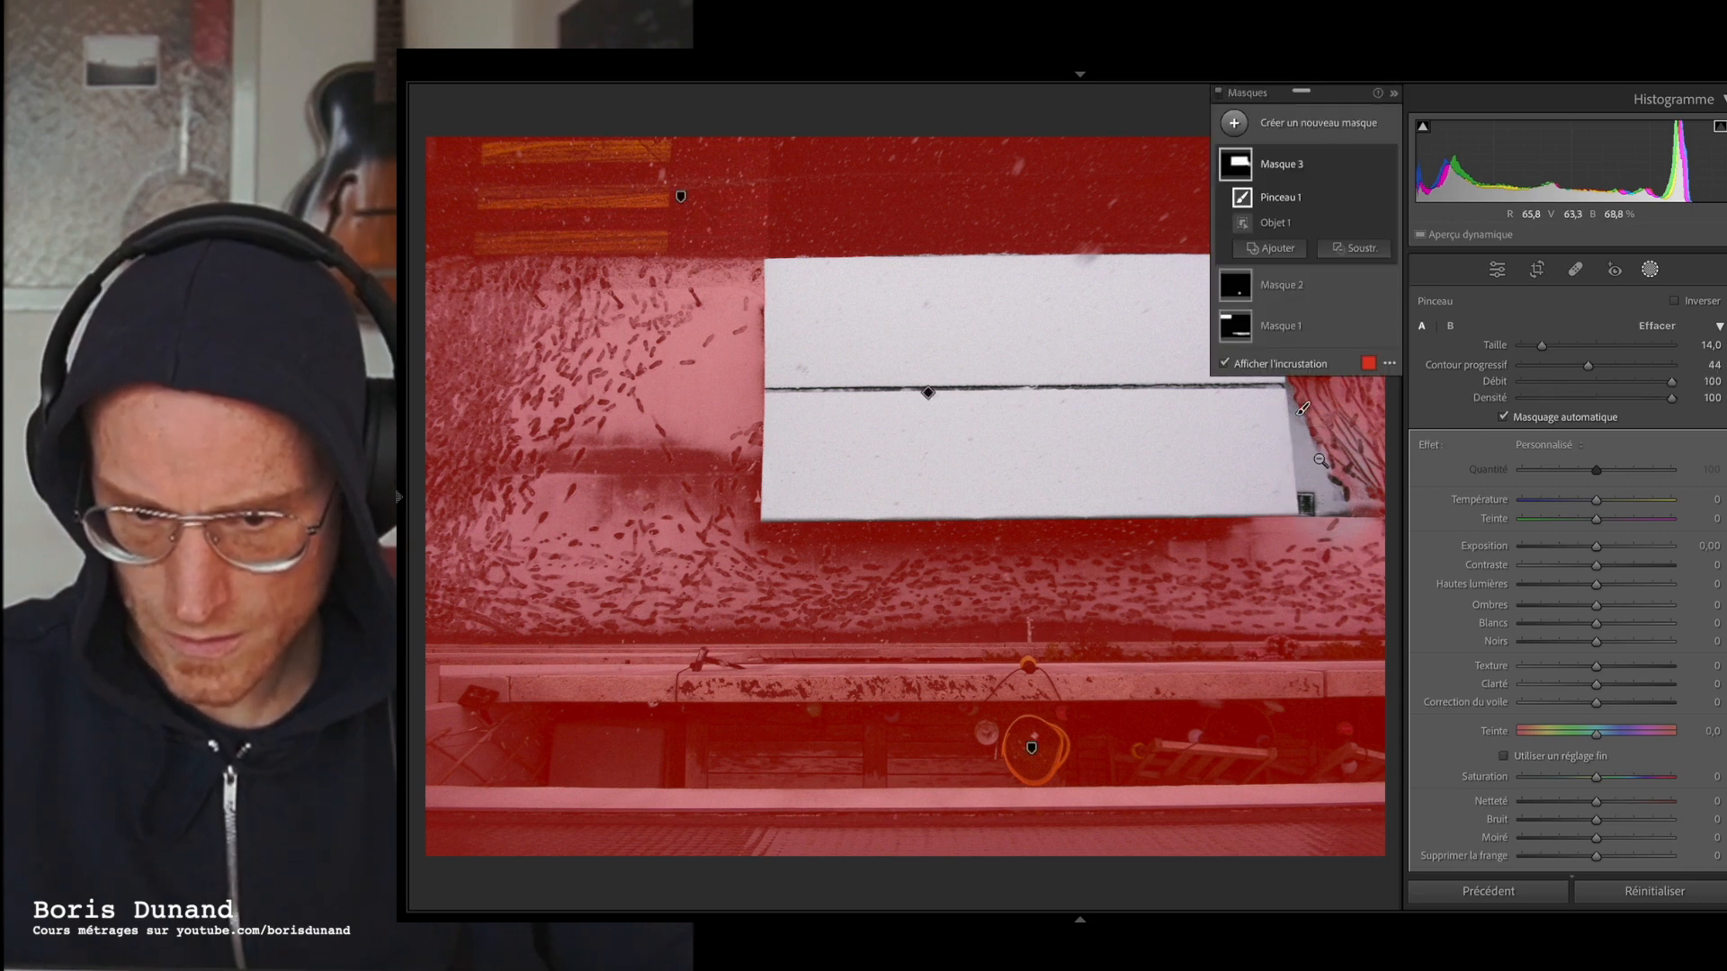
click(1317, 459)
click(1284, 460)
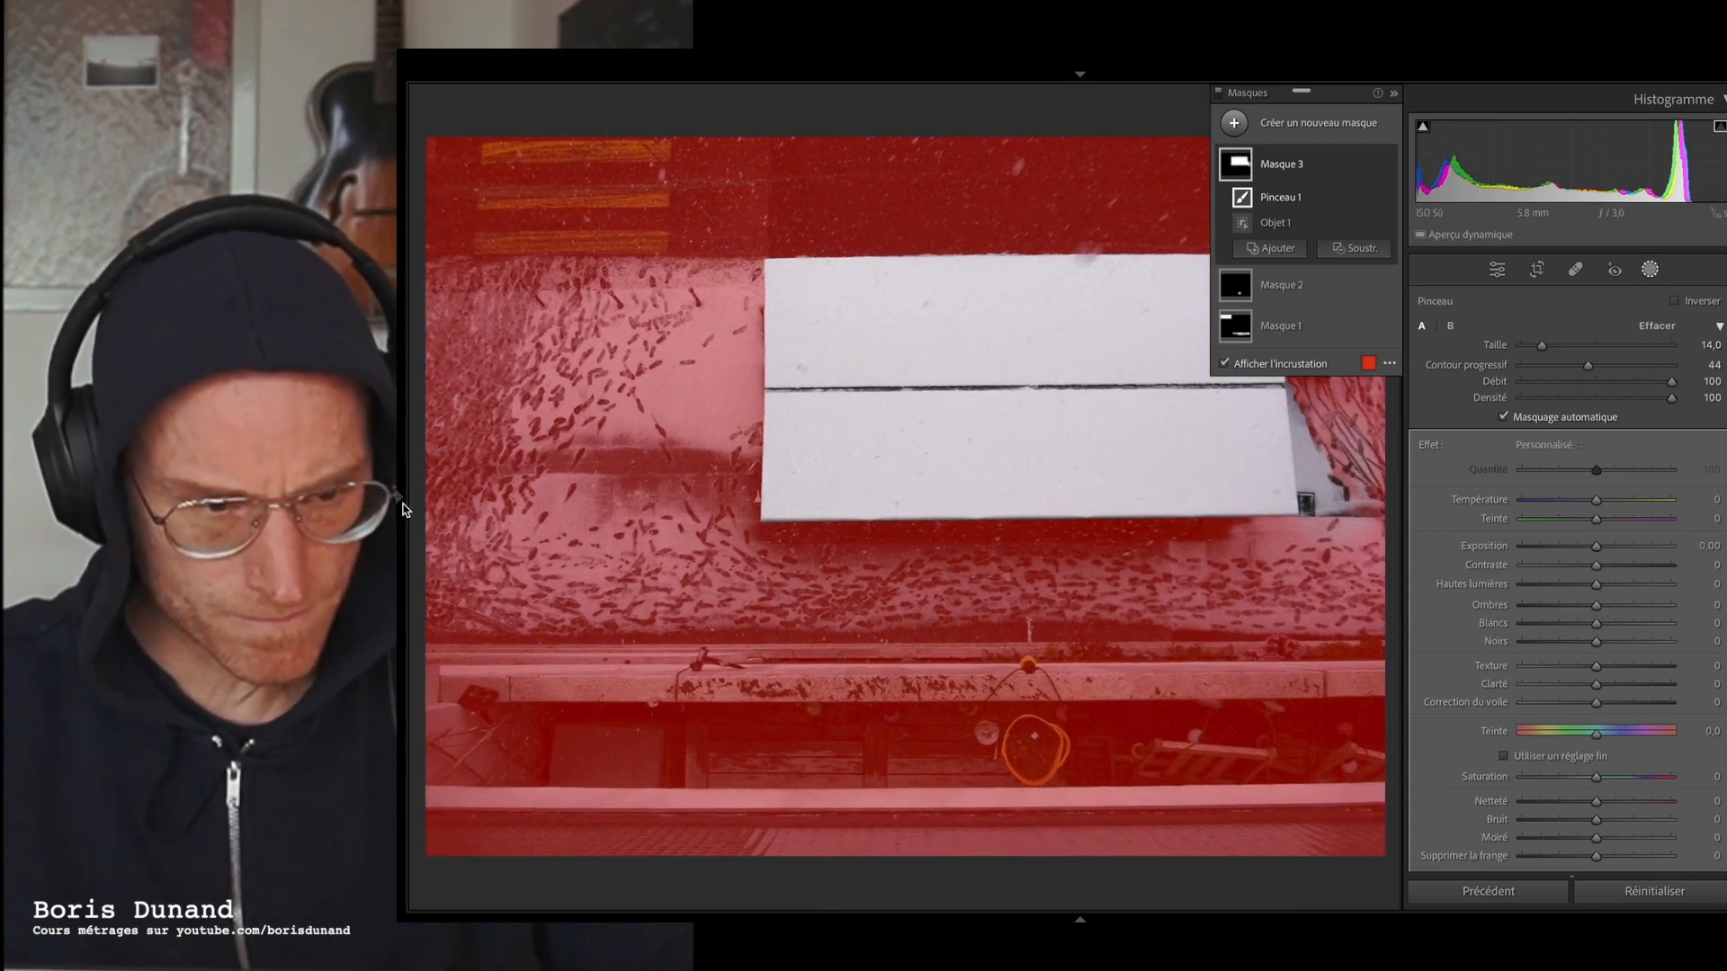
- At 200 % magnification, set the eraser's Débit to 100 and Taille to 25, and try to erase the excess beside the roof's right edge
mouse_move(403, 509)
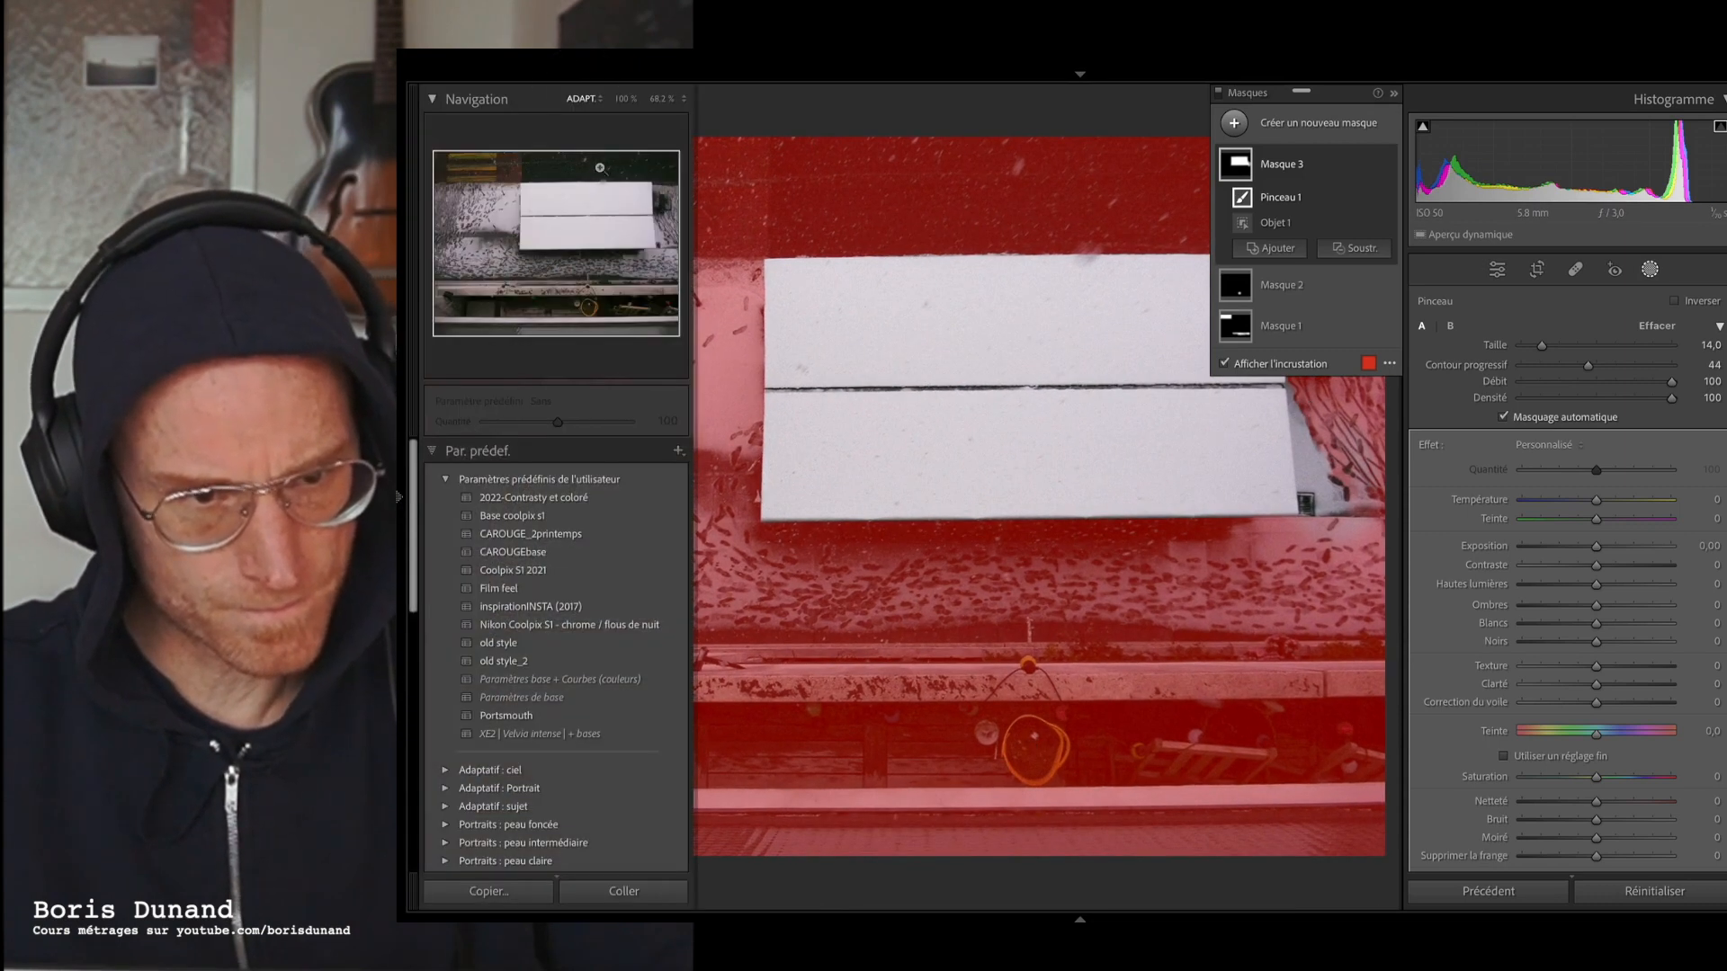
click(628, 101)
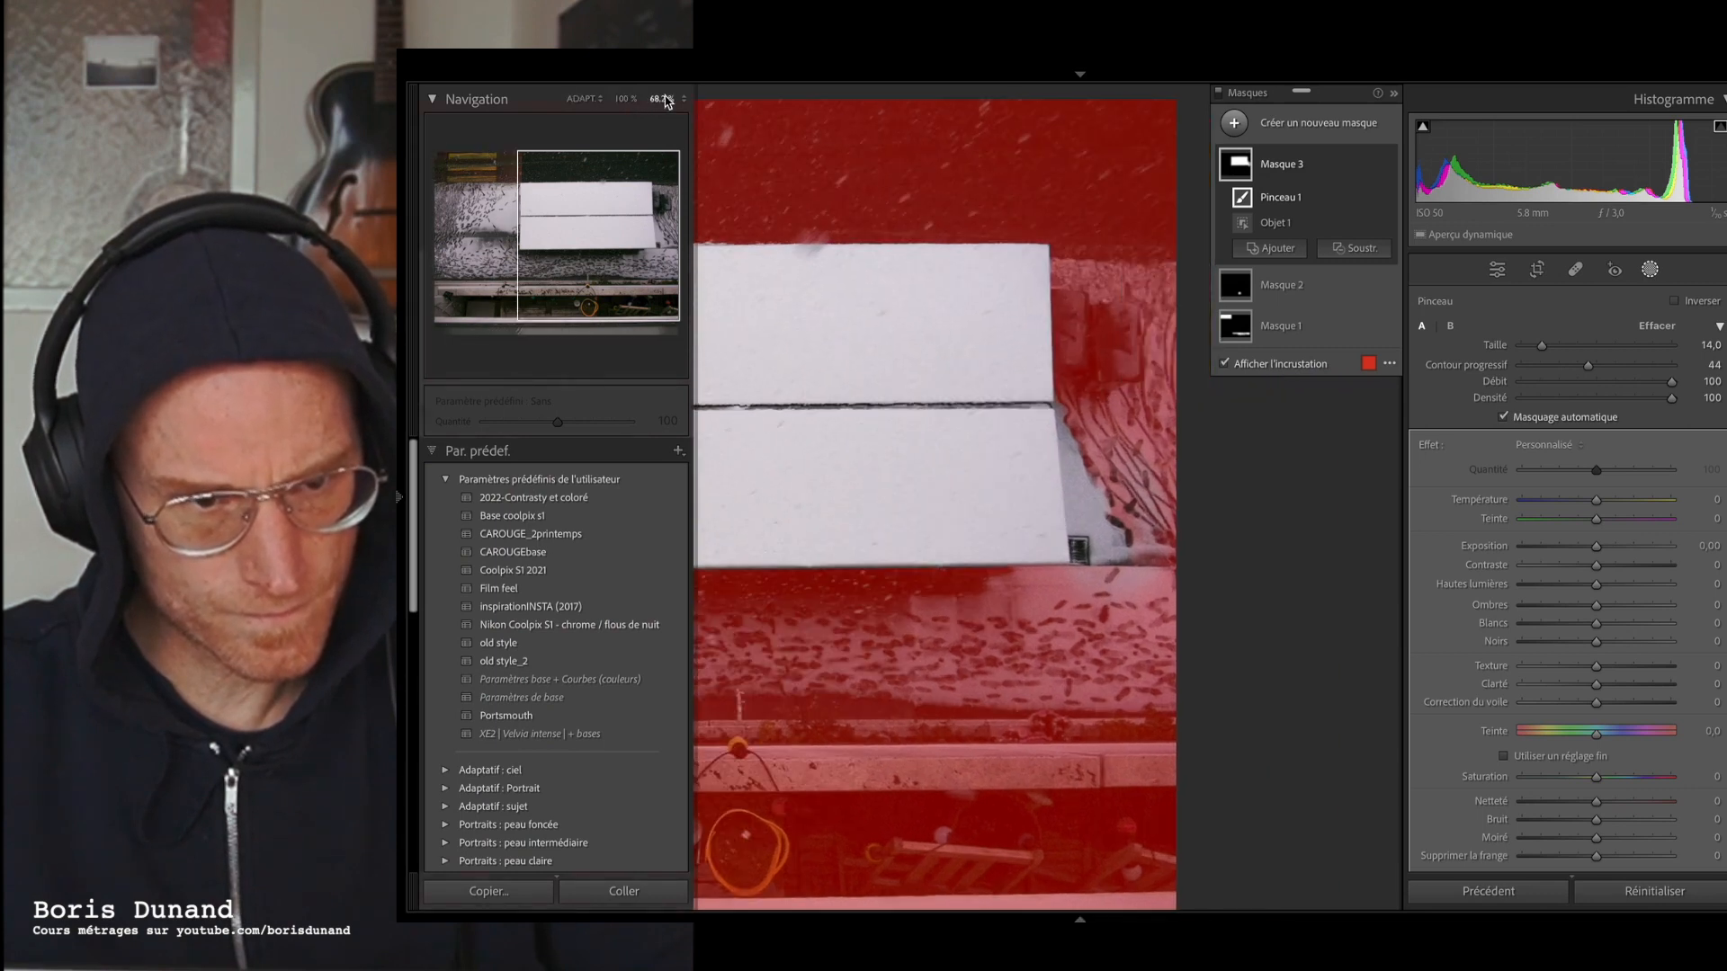
click(663, 99)
click(682, 101)
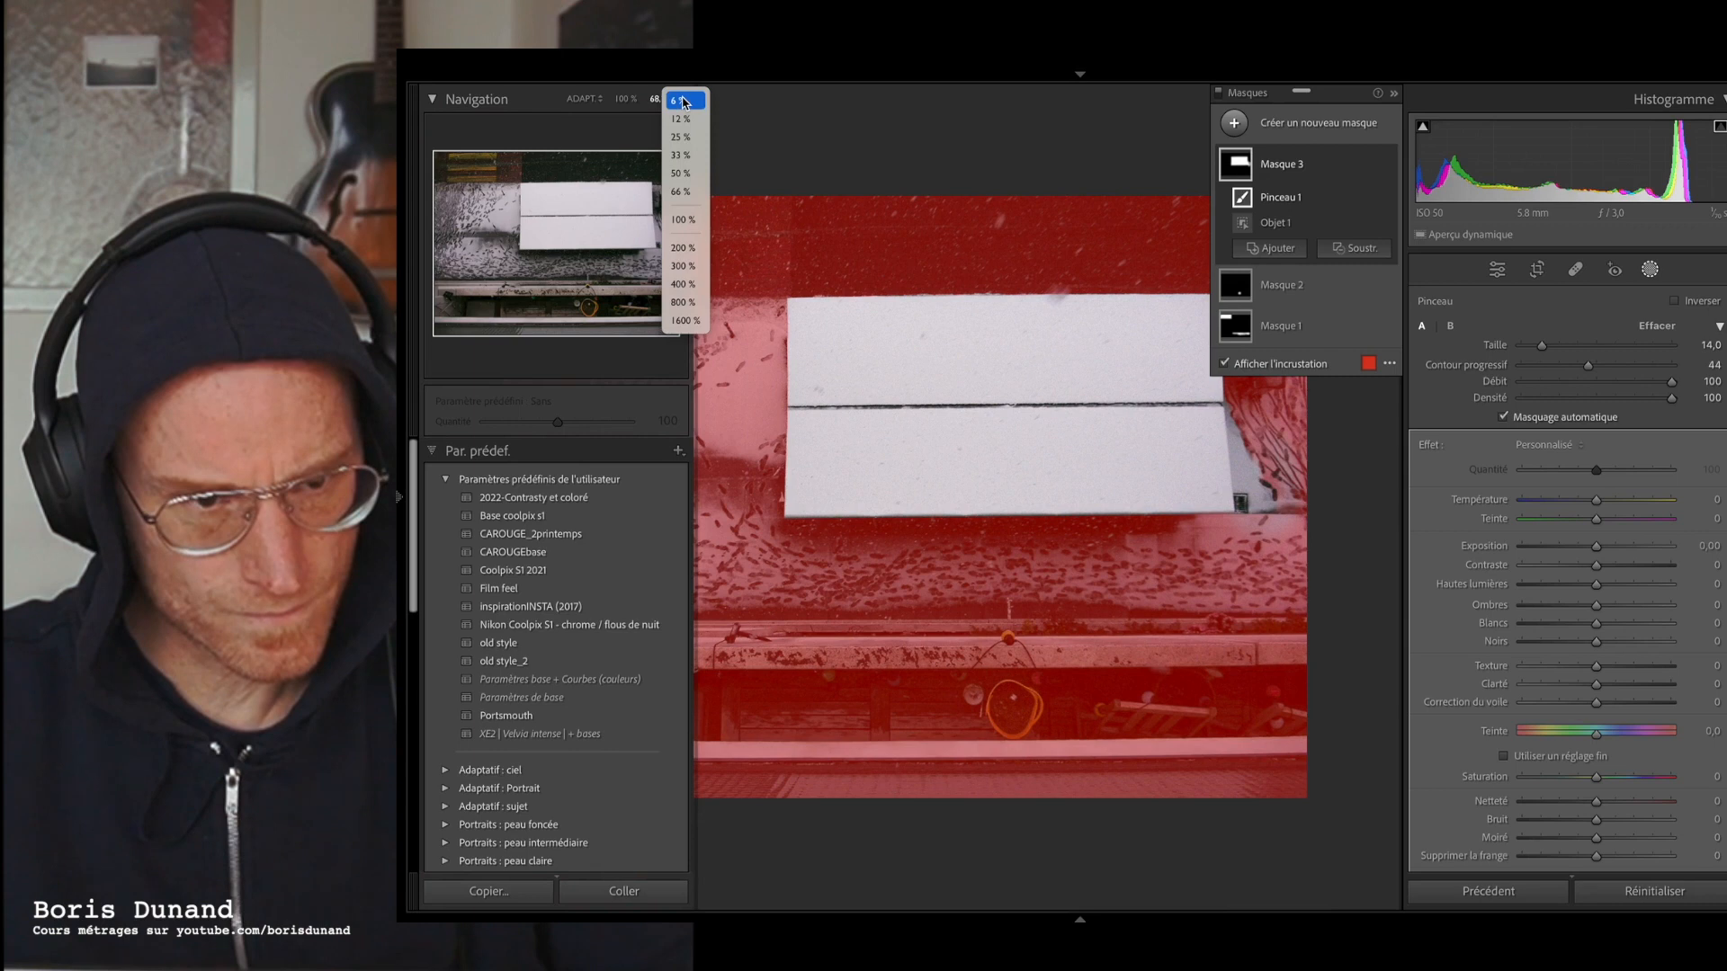
click(684, 248)
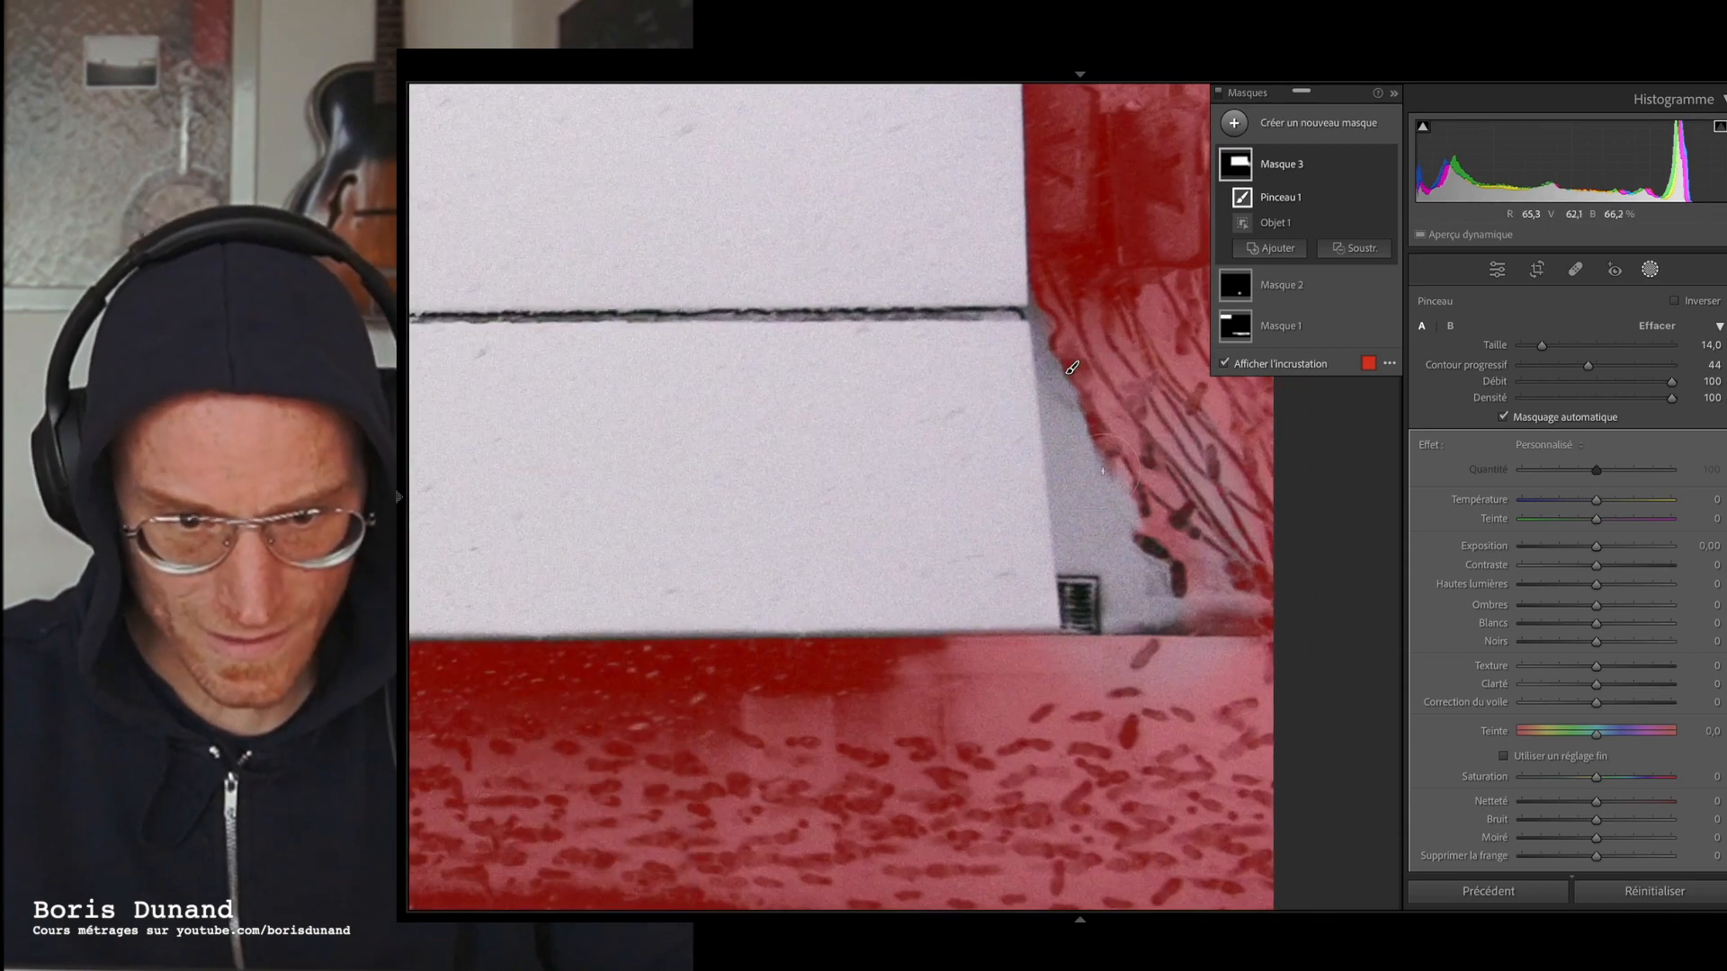
key(shift+w)
key(shift+w)
key(alt)
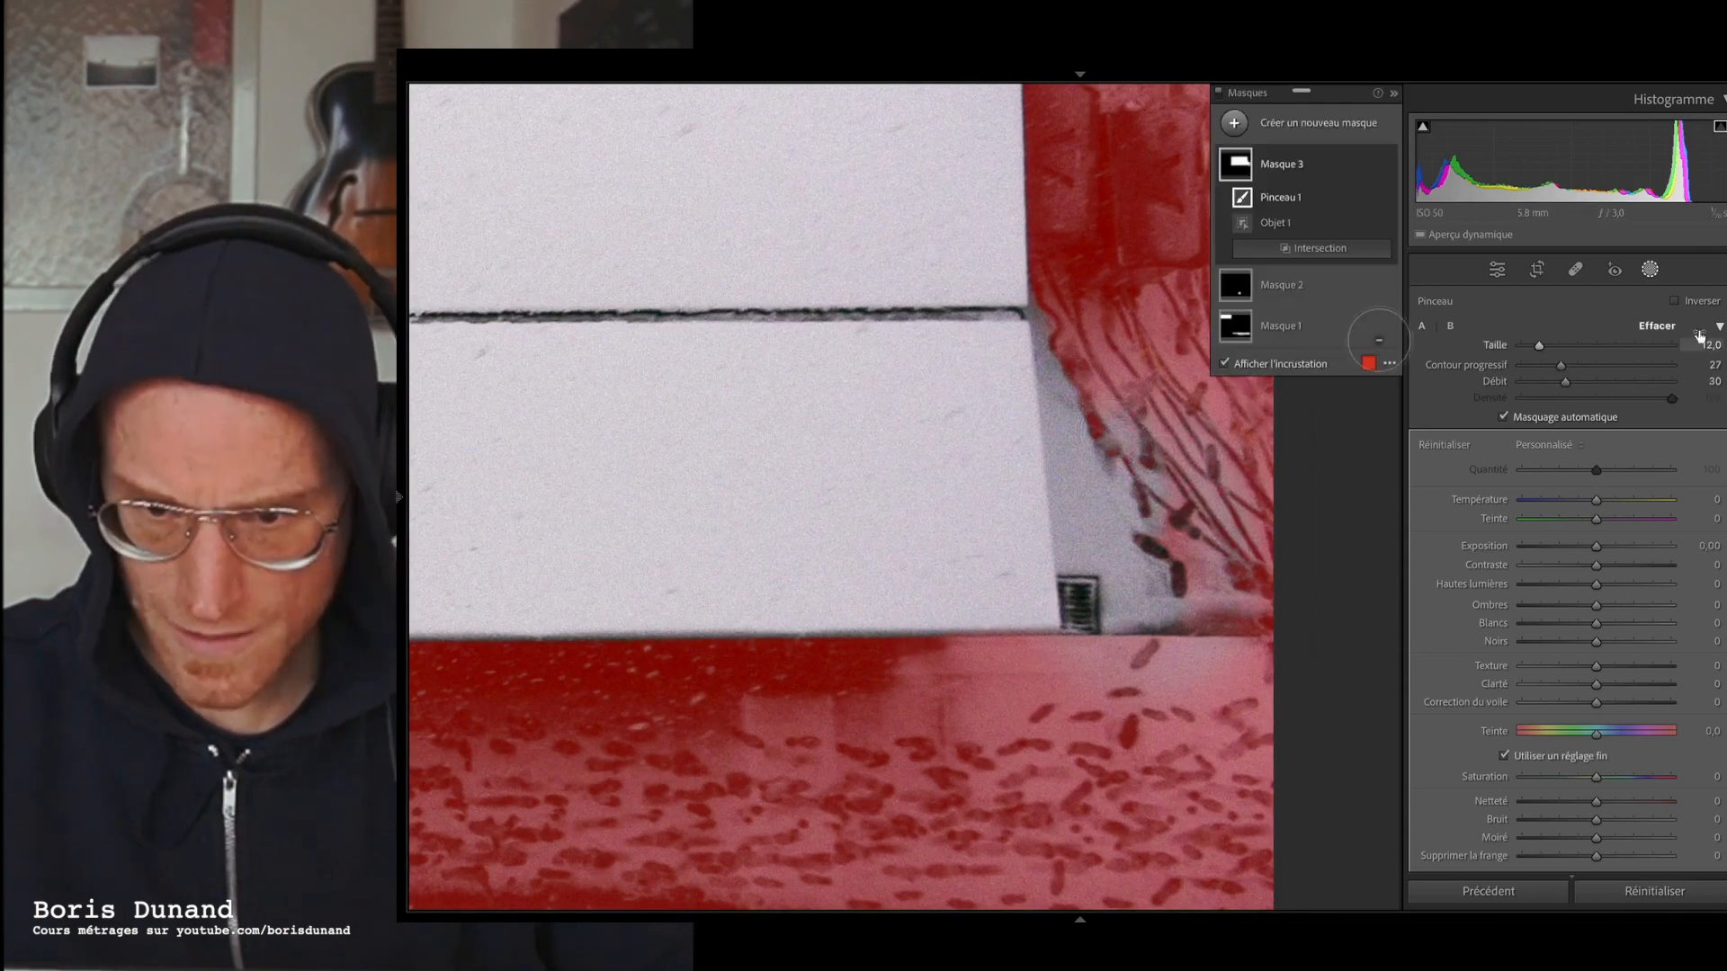
drag(1566, 385, 1673, 385)
scroll(1072, 367, up, 3)
mouse_move(1072, 367)
mouse_down()
mouse_move(1142, 486)
mouse_move(1187, 522)
mouse_move(1169, 585)
mouse_move(1113, 432)
mouse_up()
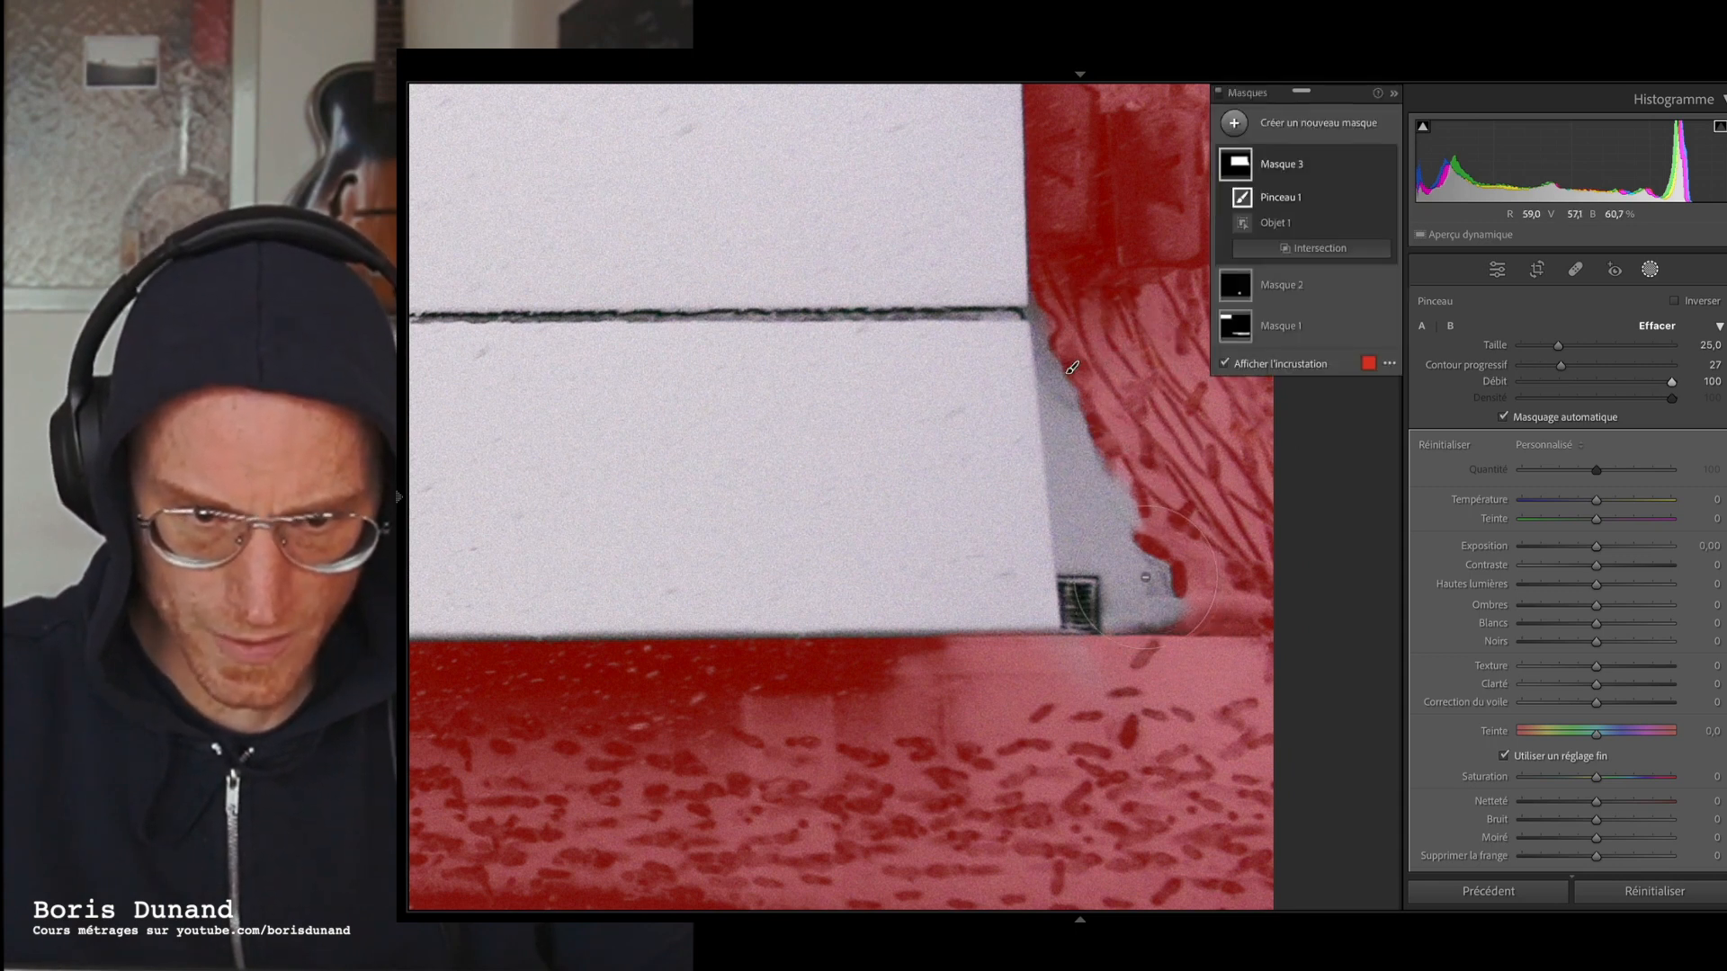
mouse_move(1070, 367)
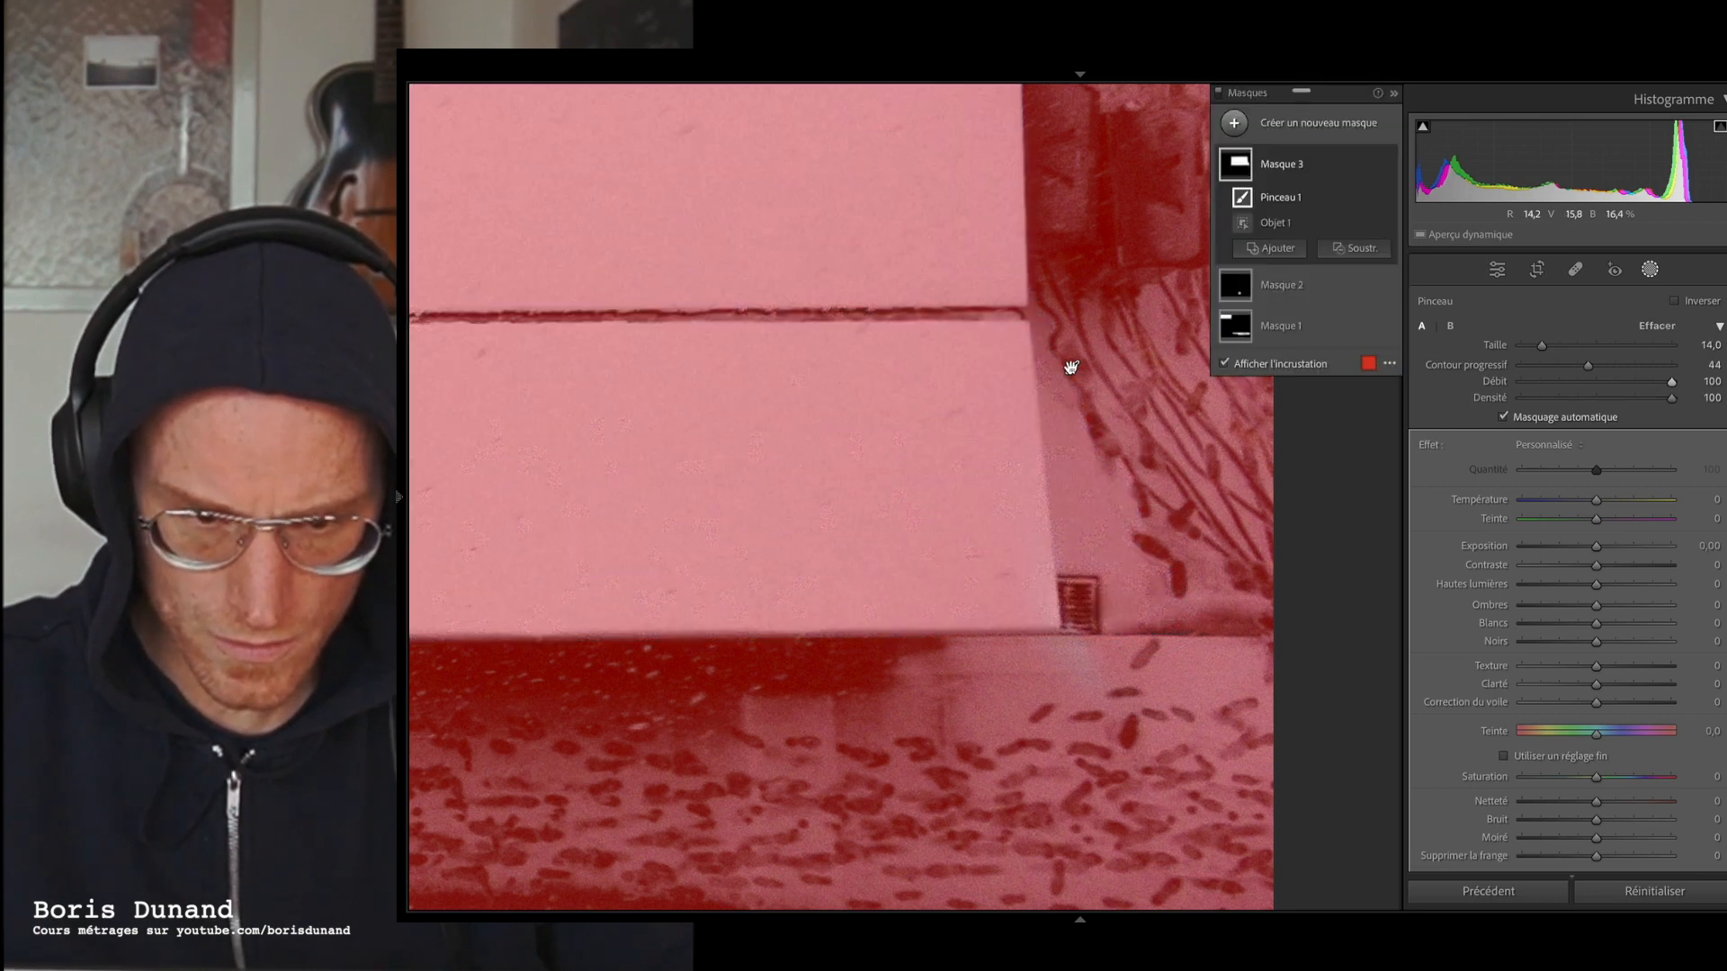
- Check the area with the mask overlay off and on, disable the eraser's Masquage automatique, and try again to erase the excess beside the roof
click(1226, 364)
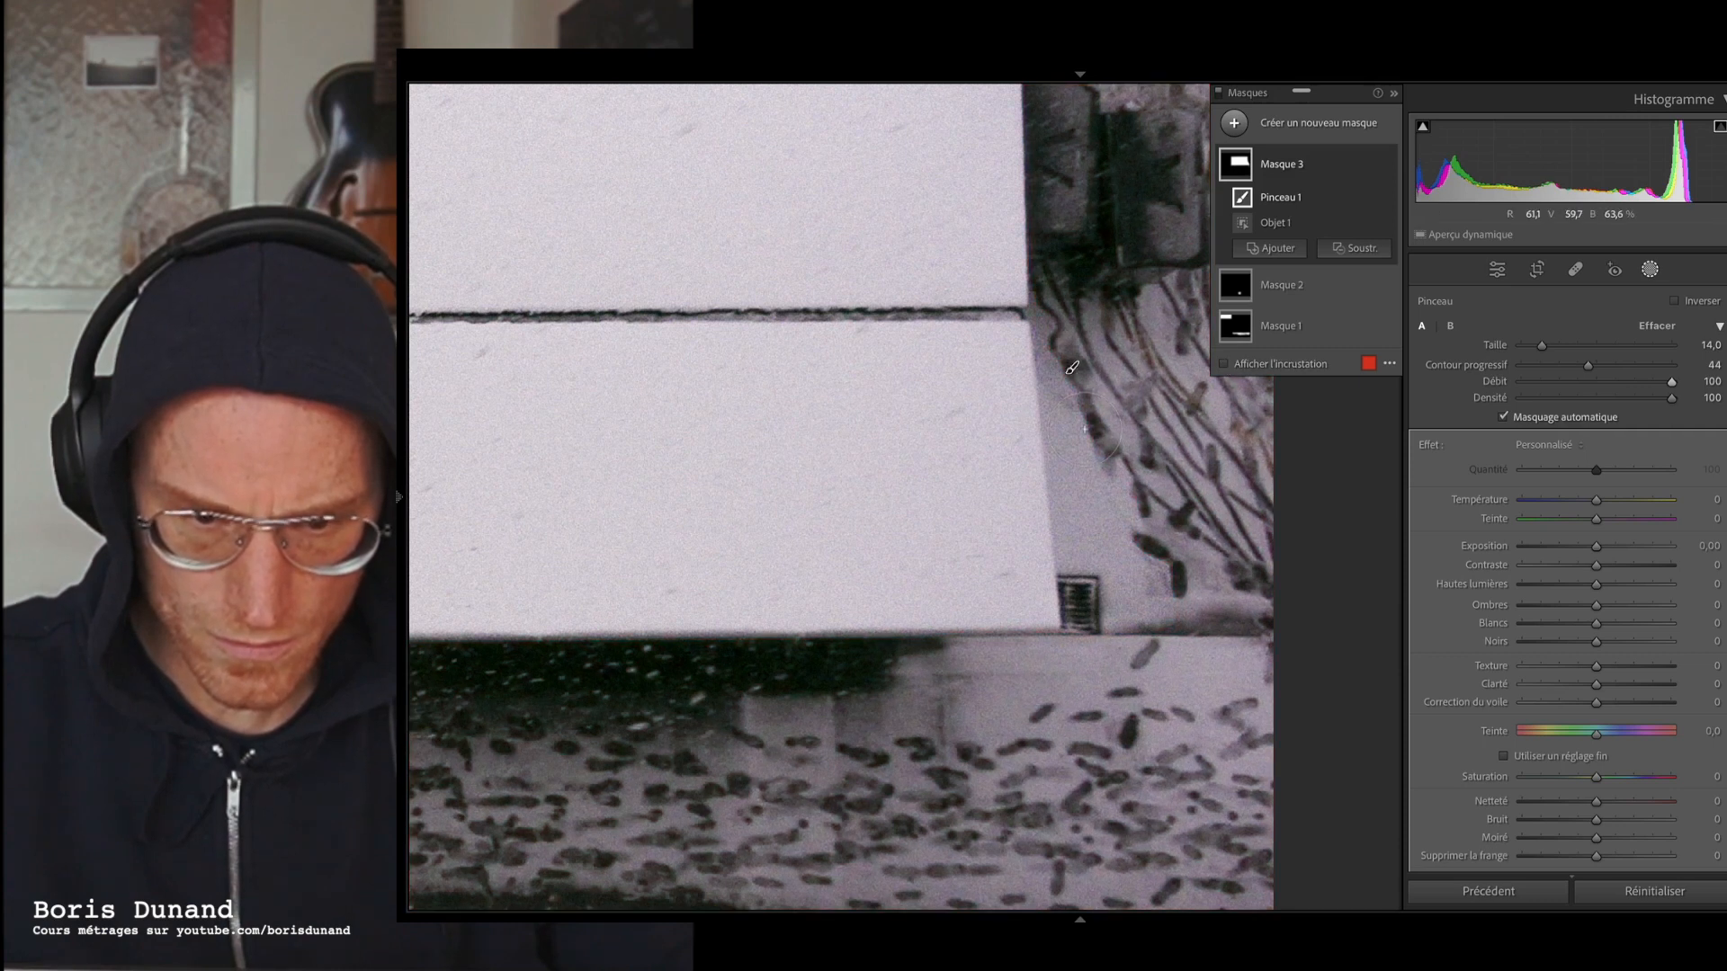
click(1224, 364)
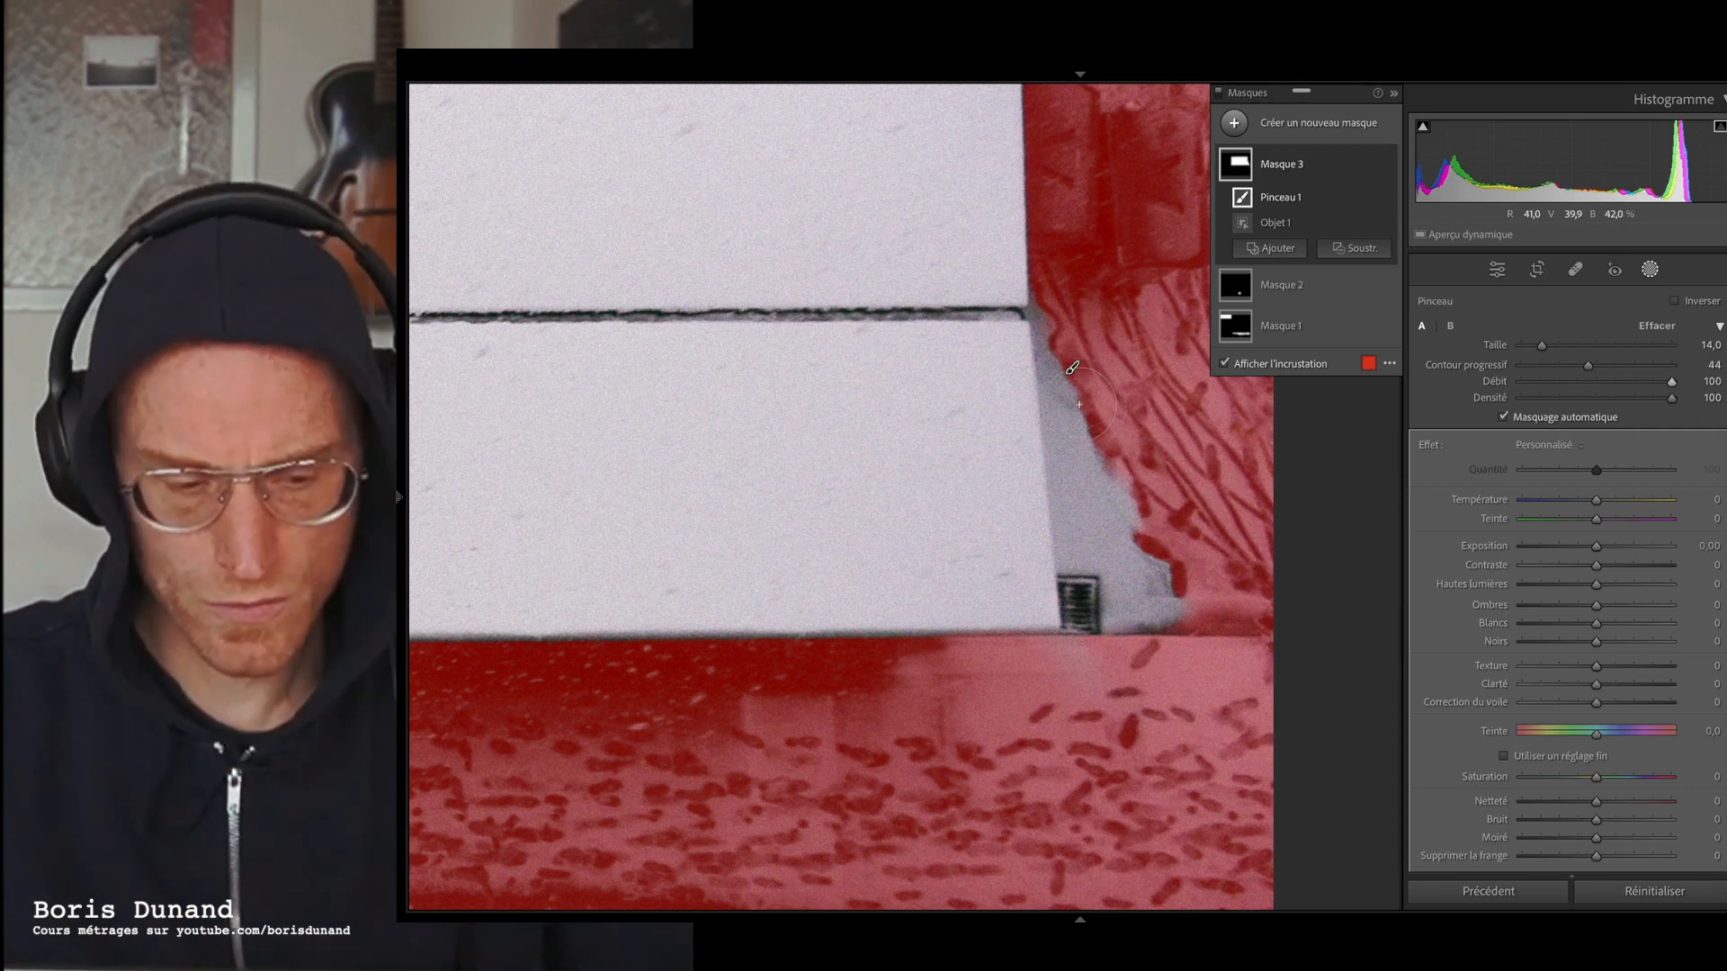
key(alt)
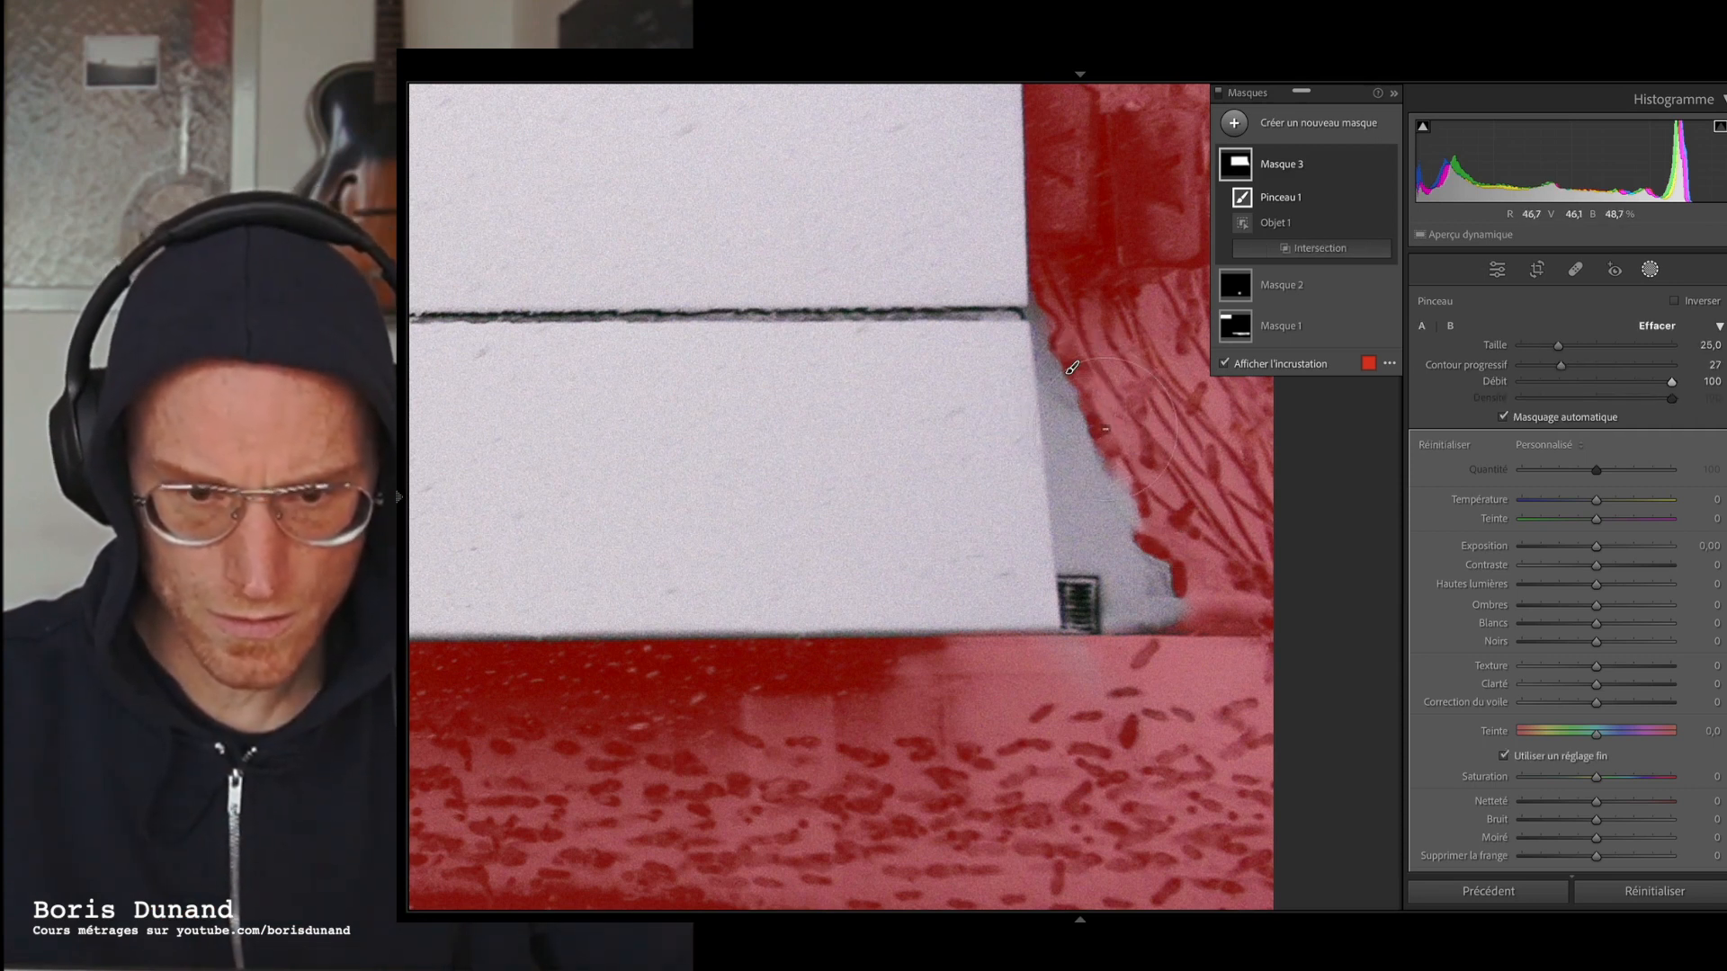
drag(1115, 433, 1149, 450)
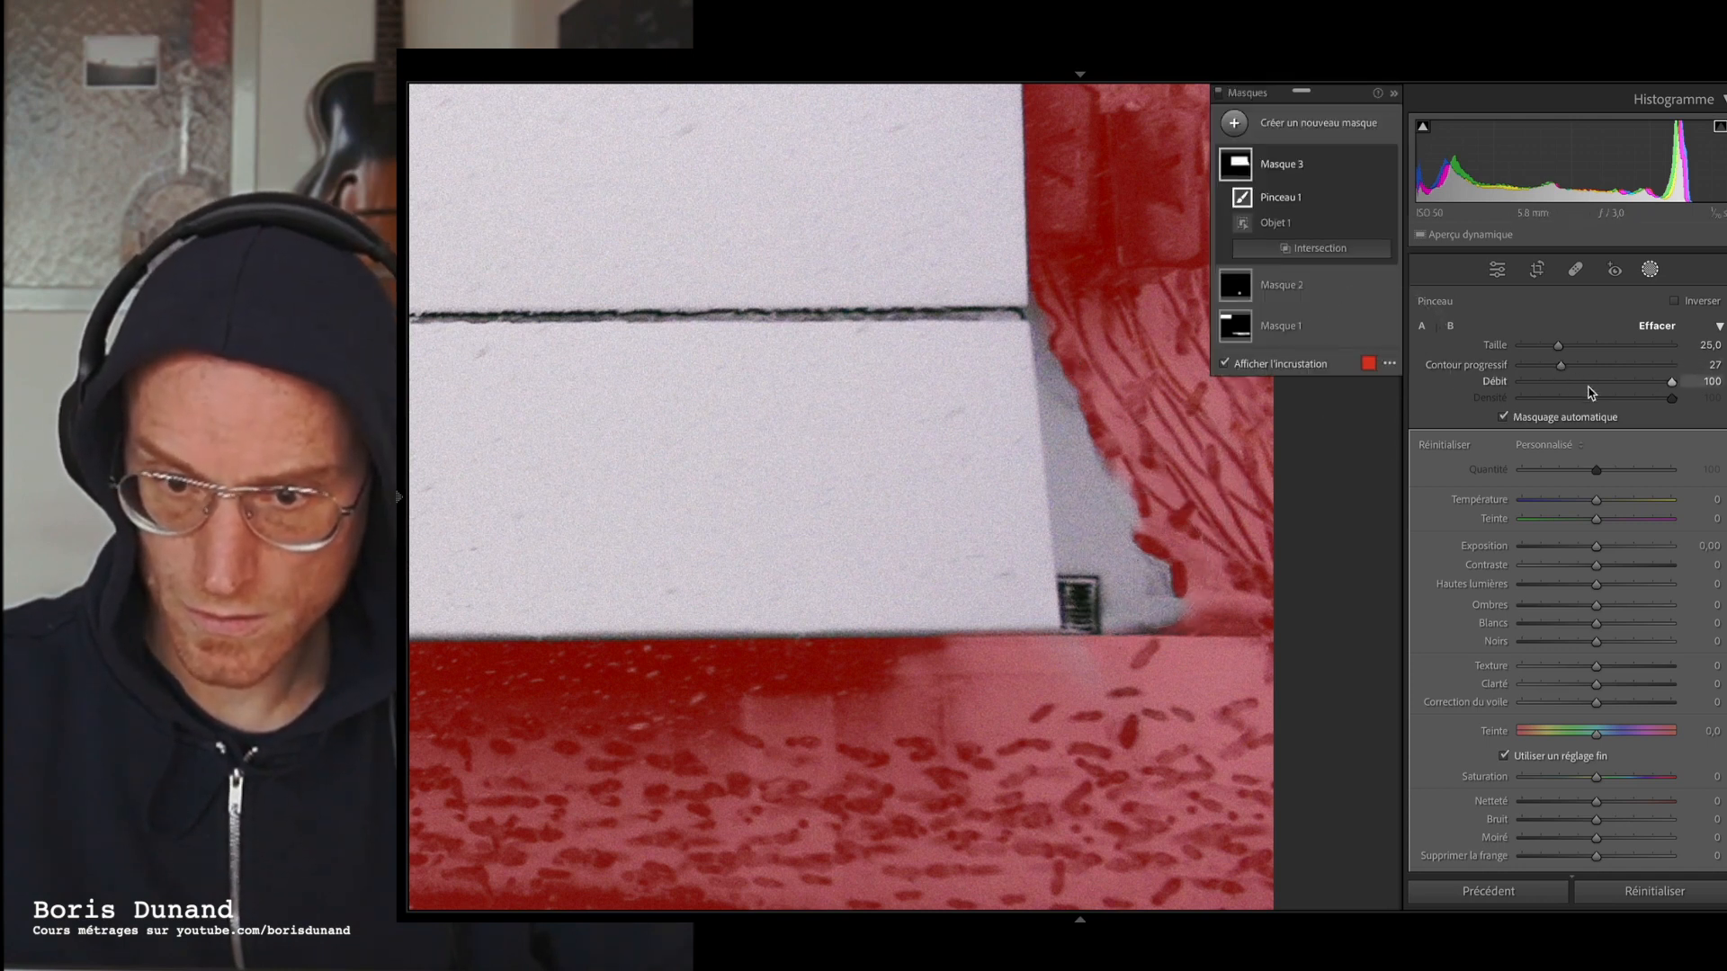
click(1506, 418)
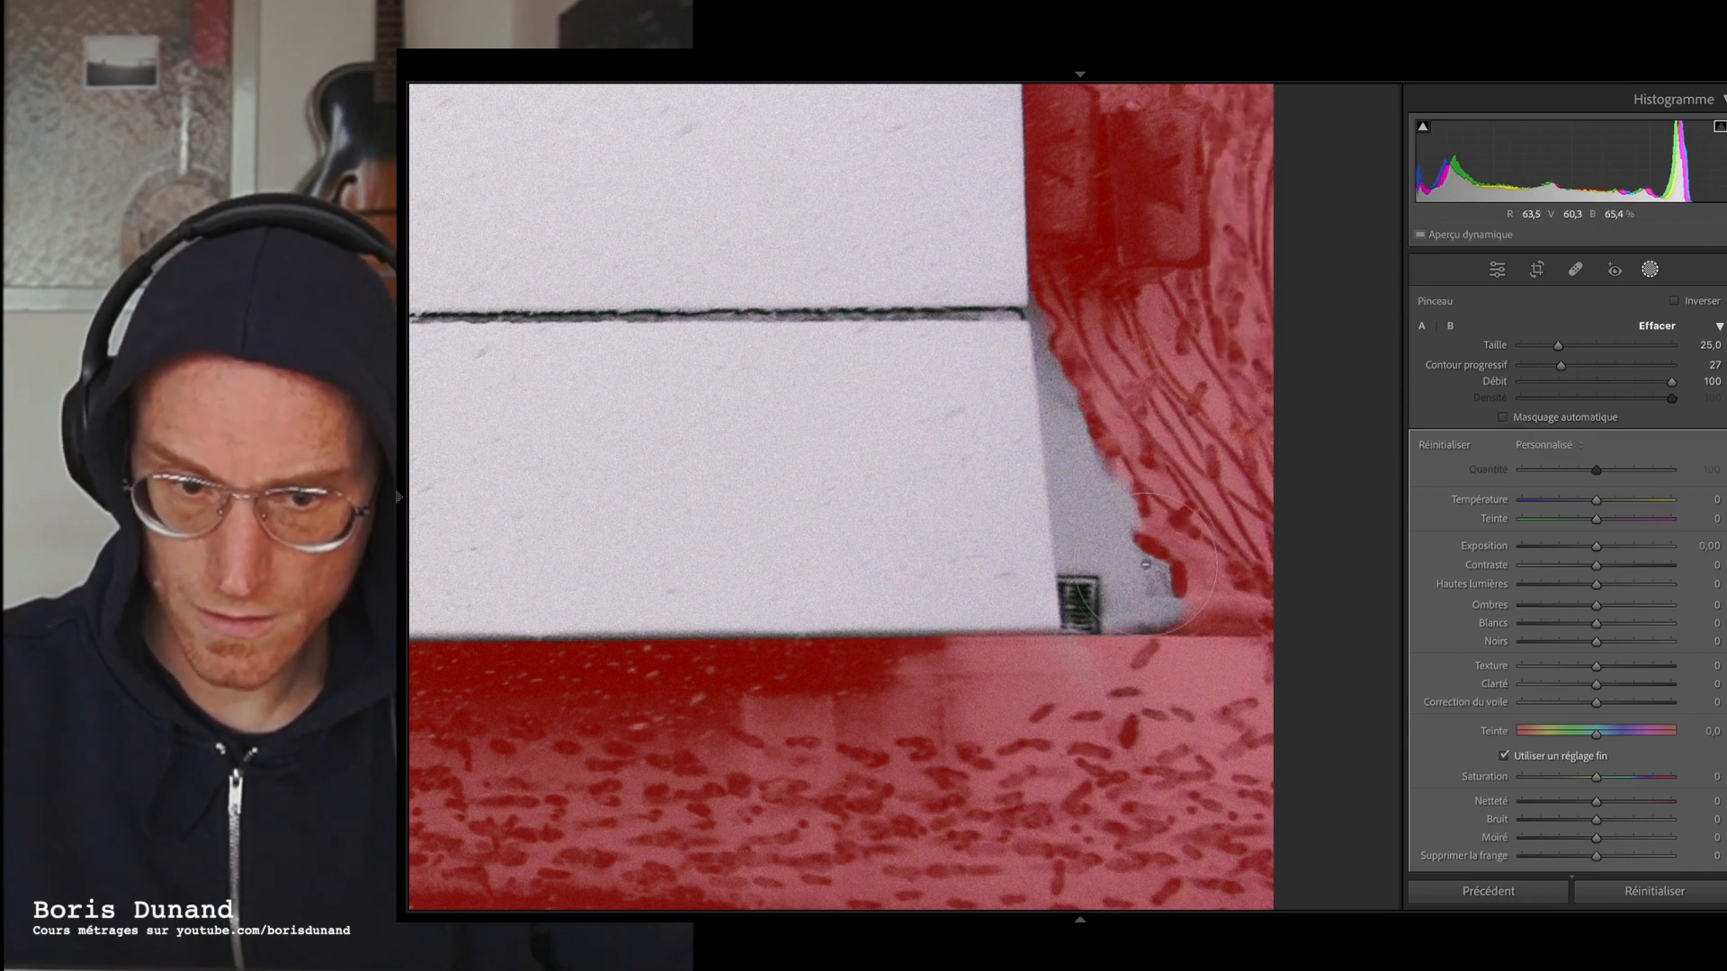
key(alt)
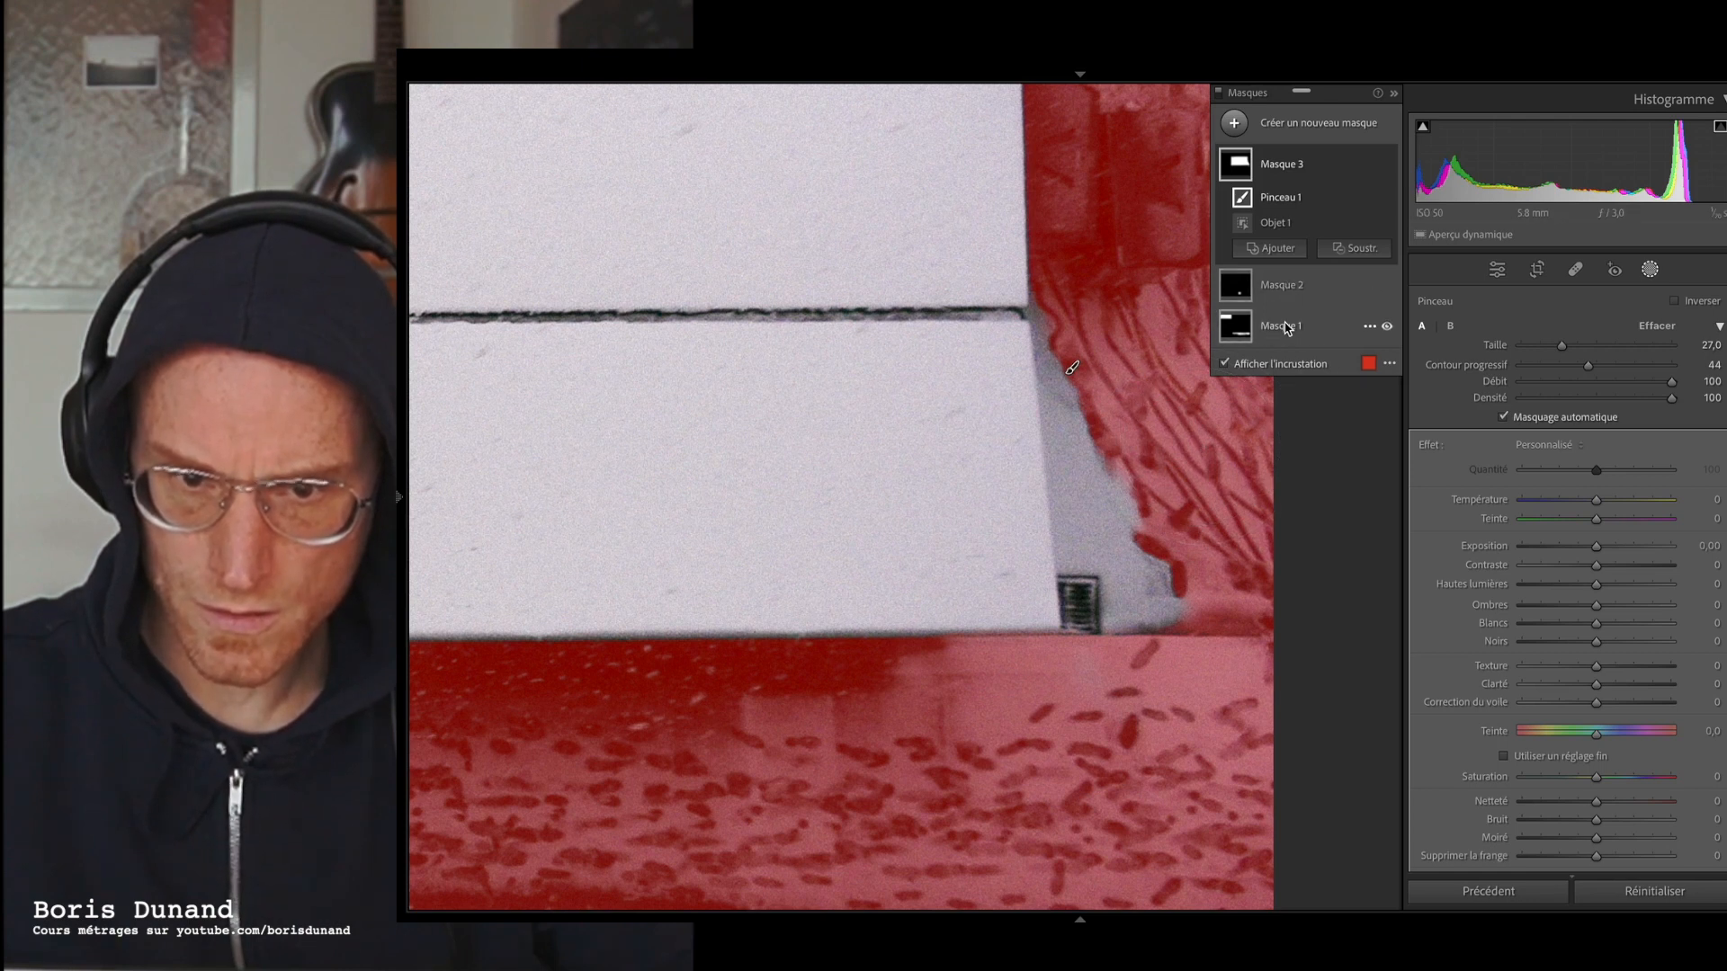
- Inspect Masque 3's options, toggle its visibility, and reselect its Pinceau
click(1293, 170)
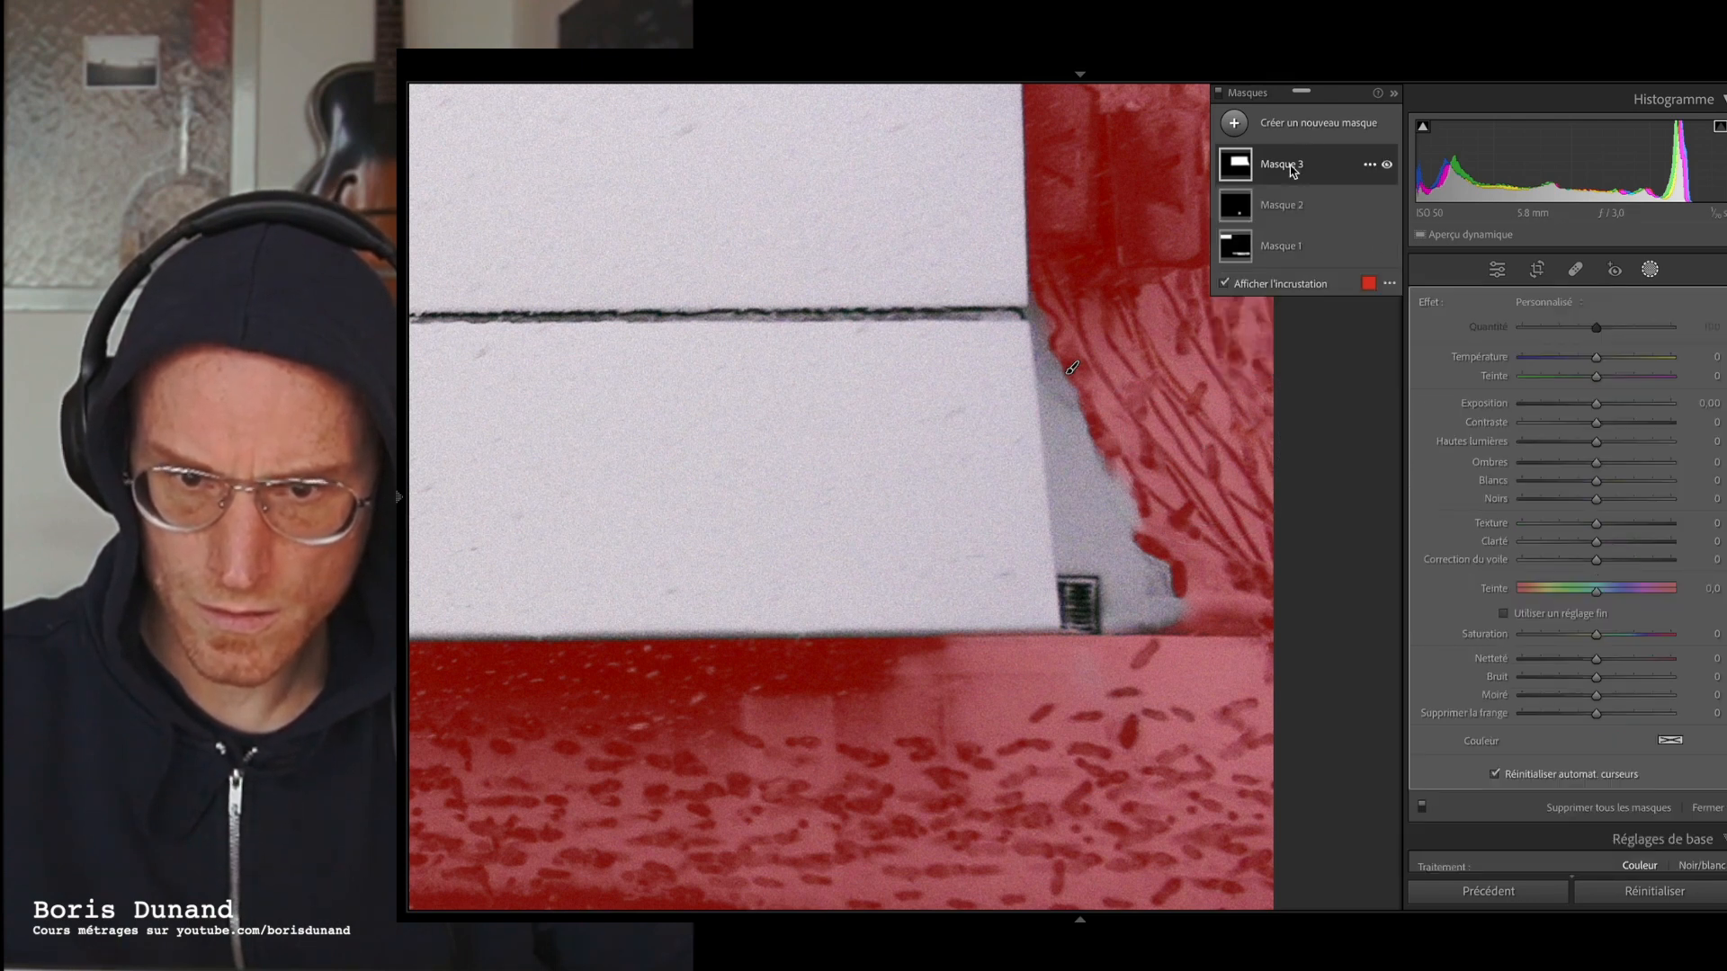
click(1369, 165)
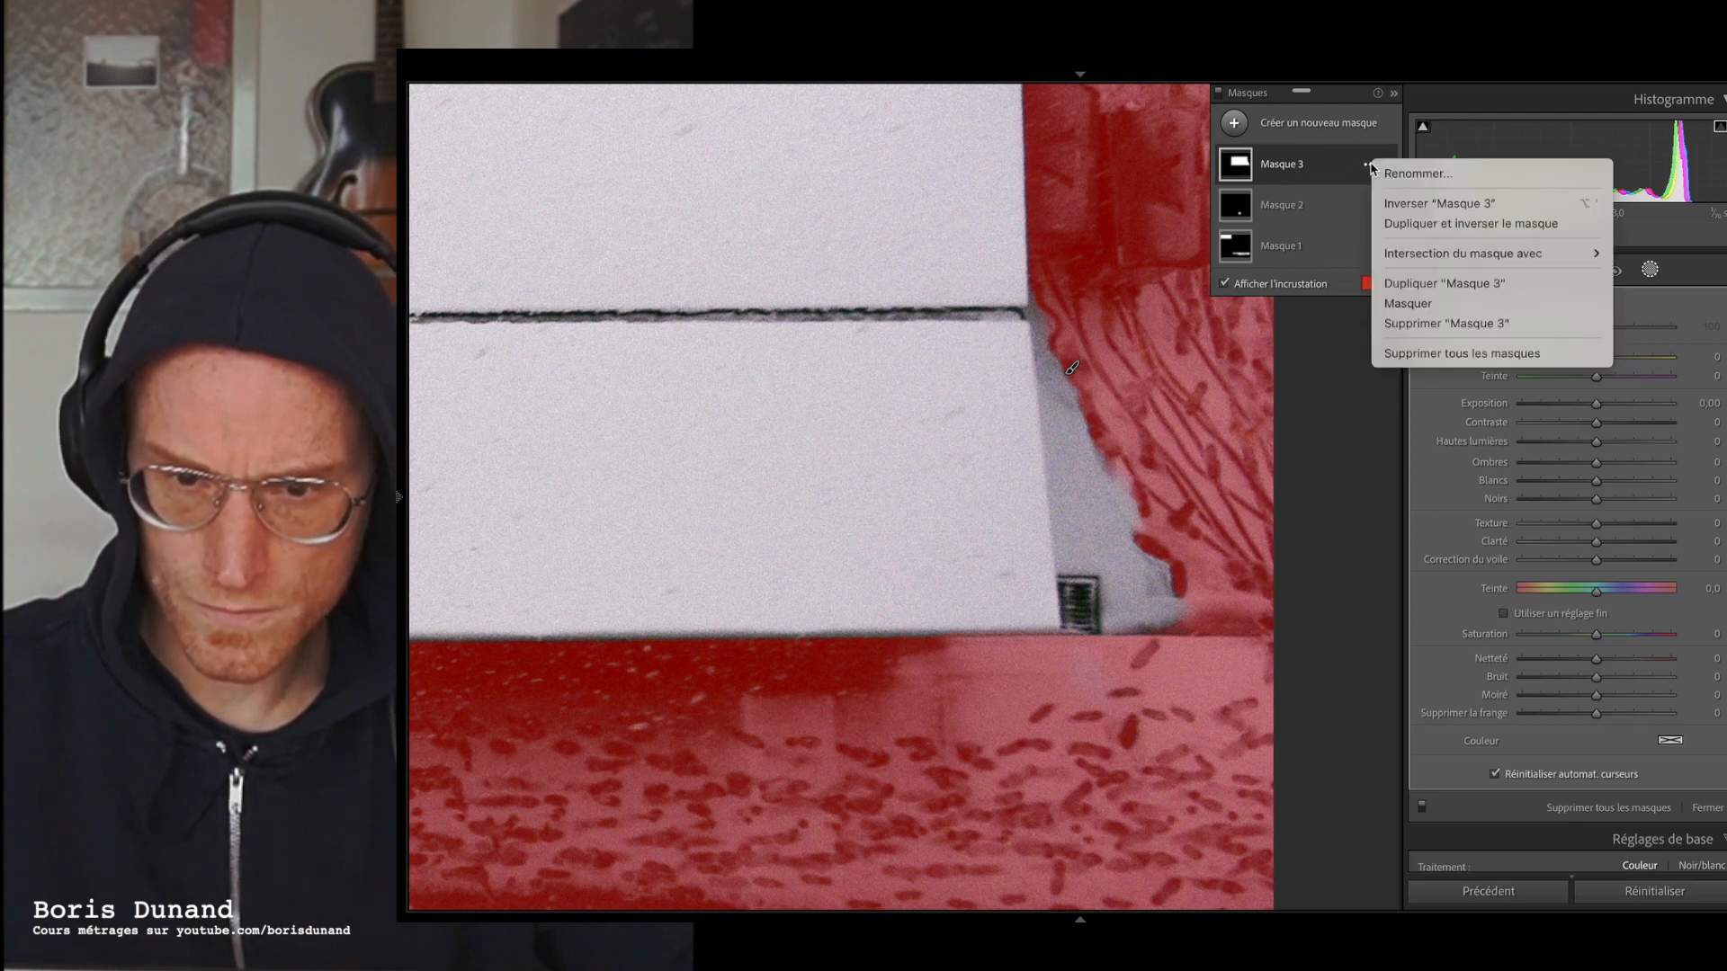
click(1371, 167)
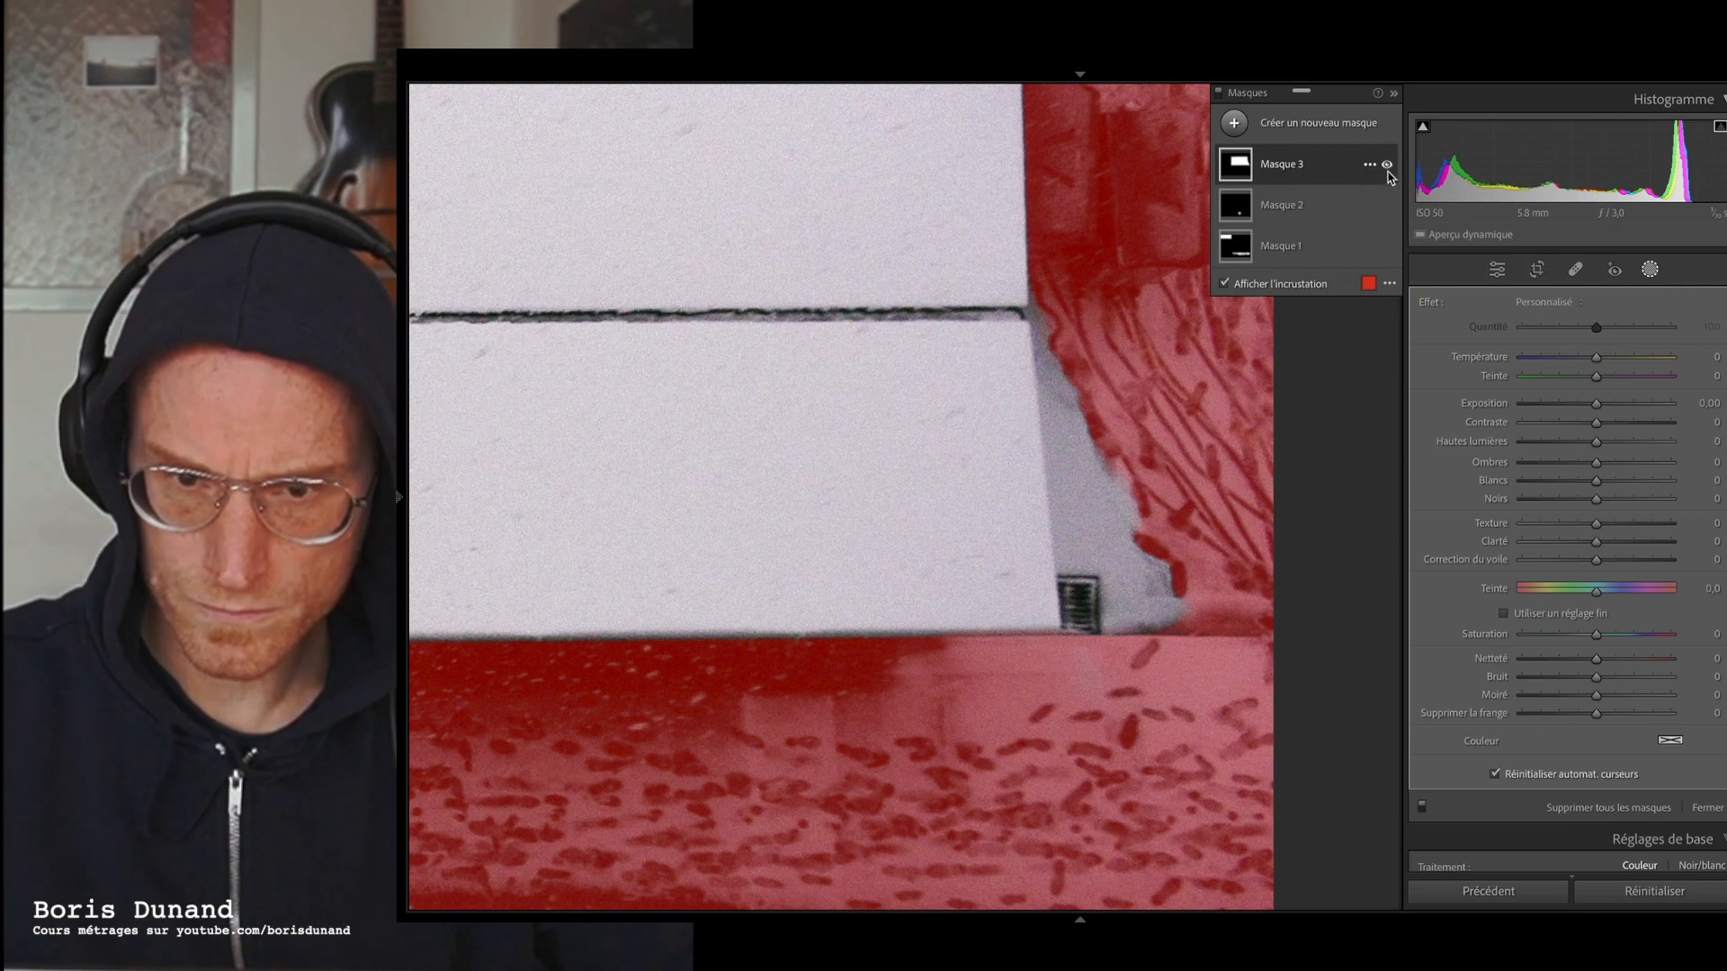
click(1387, 165)
click(1388, 166)
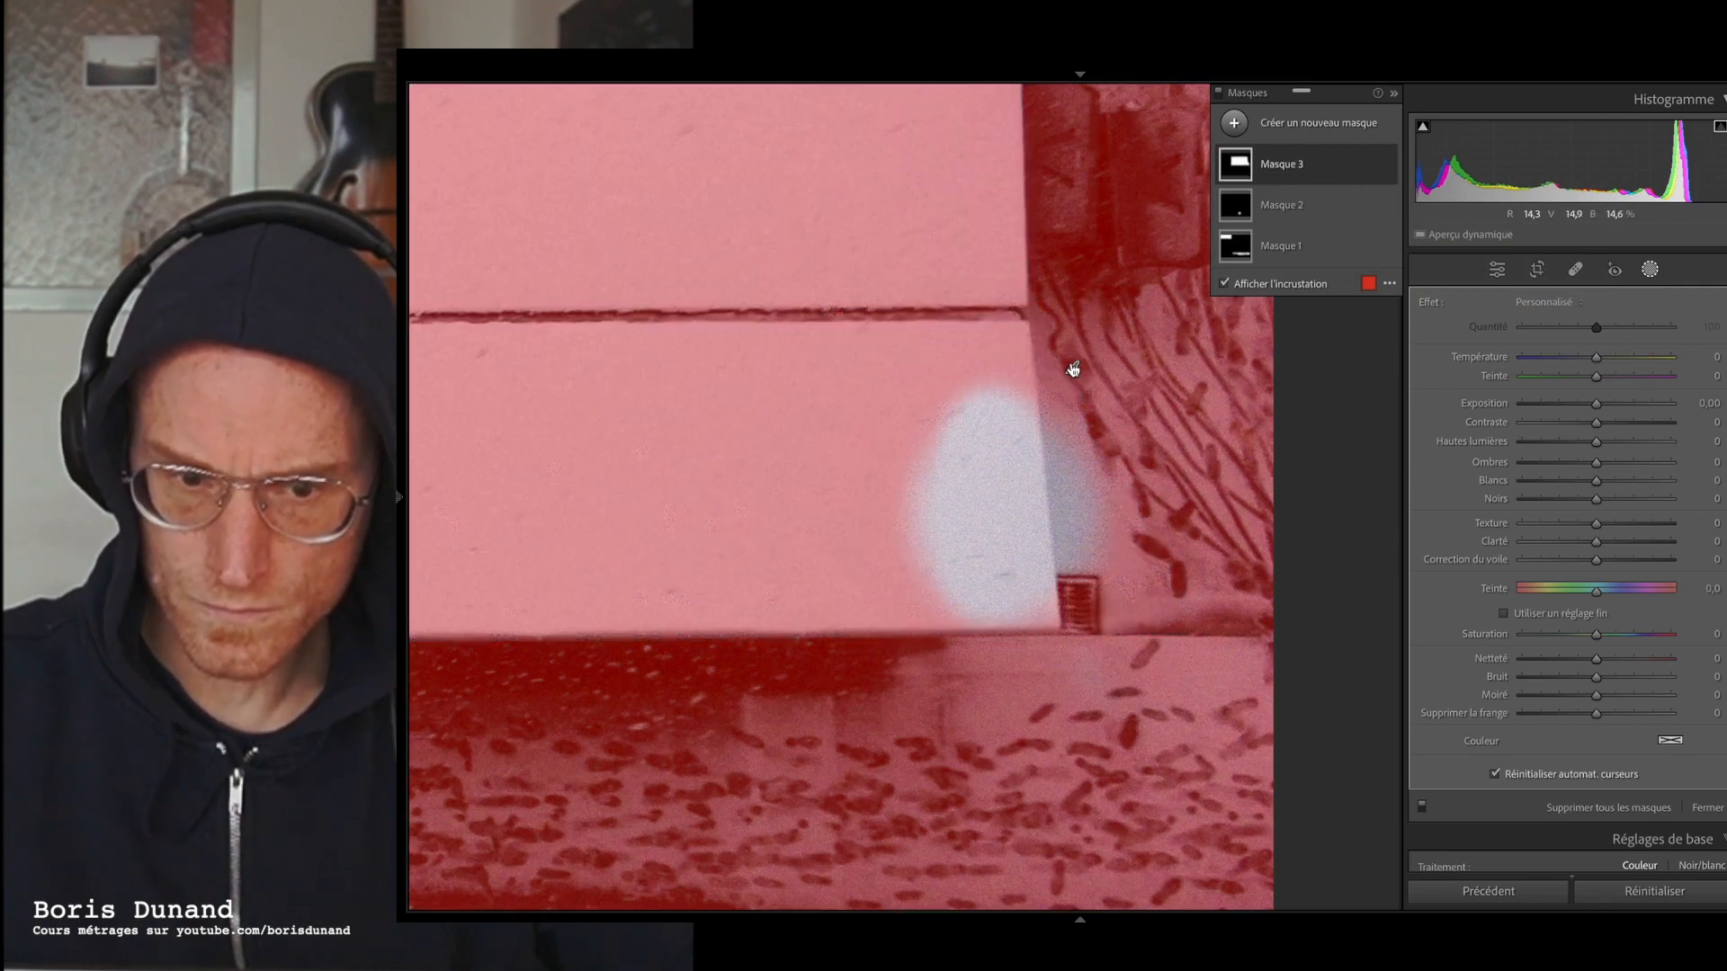
click(1071, 367)
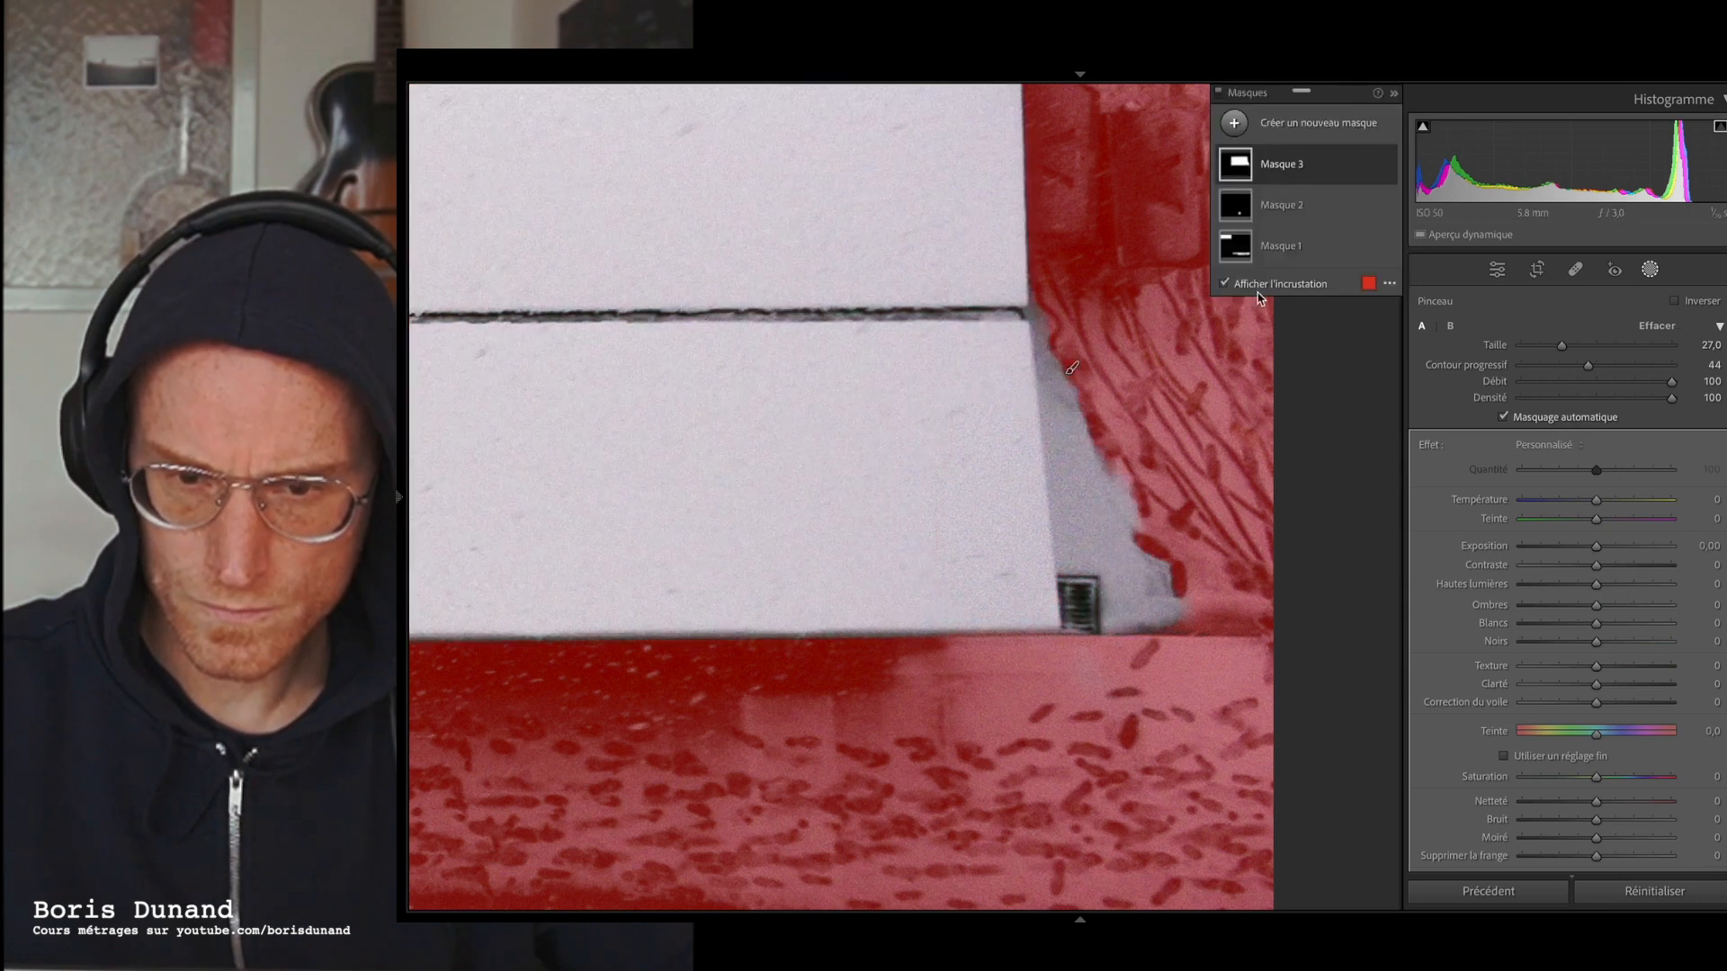
- Inspect the mask overlay's colour settings and display modes, and hide the overlay
click(1368, 285)
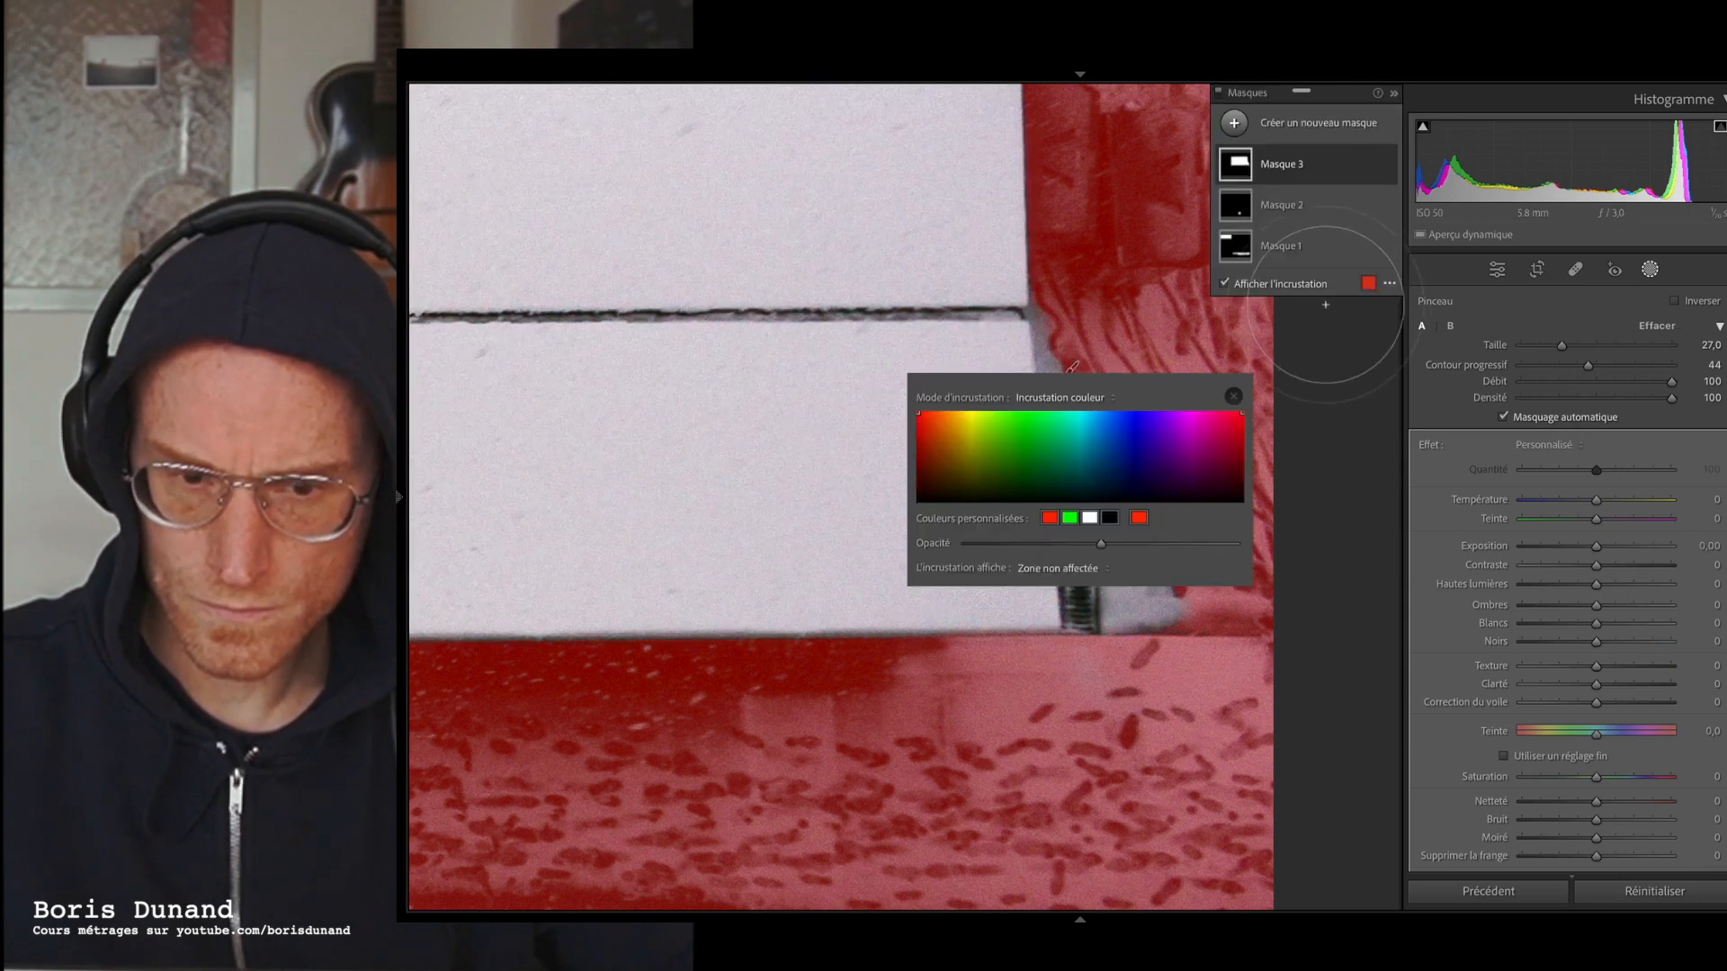
click(1387, 285)
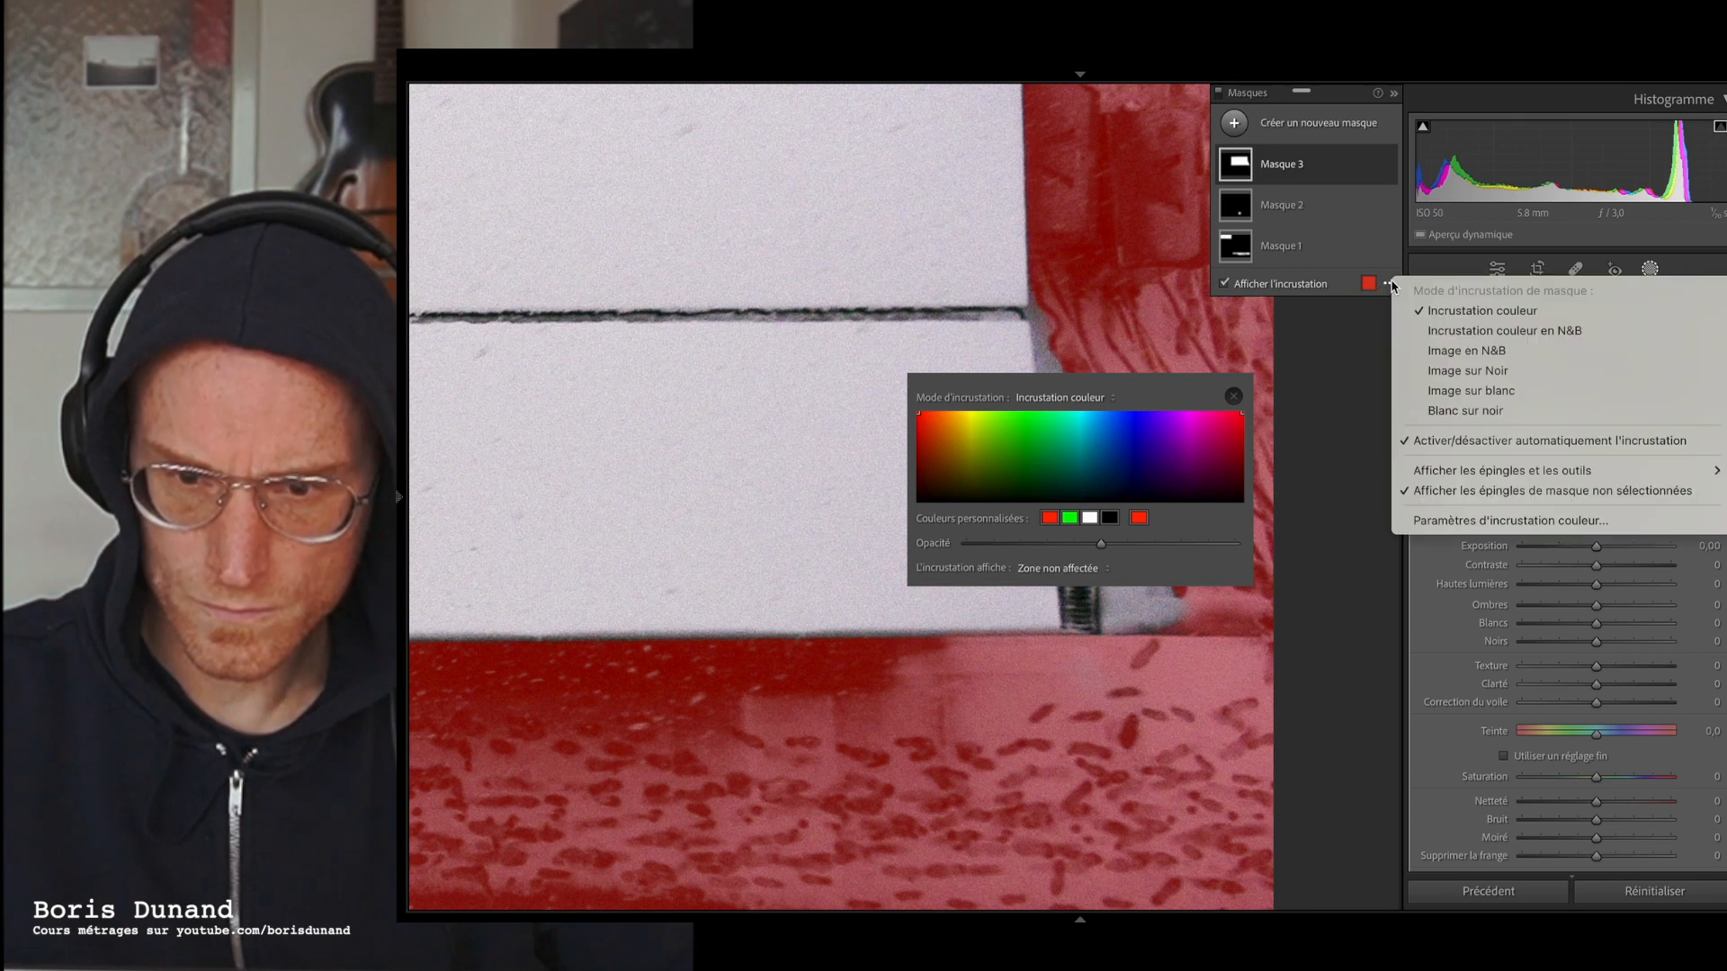
click(1225, 286)
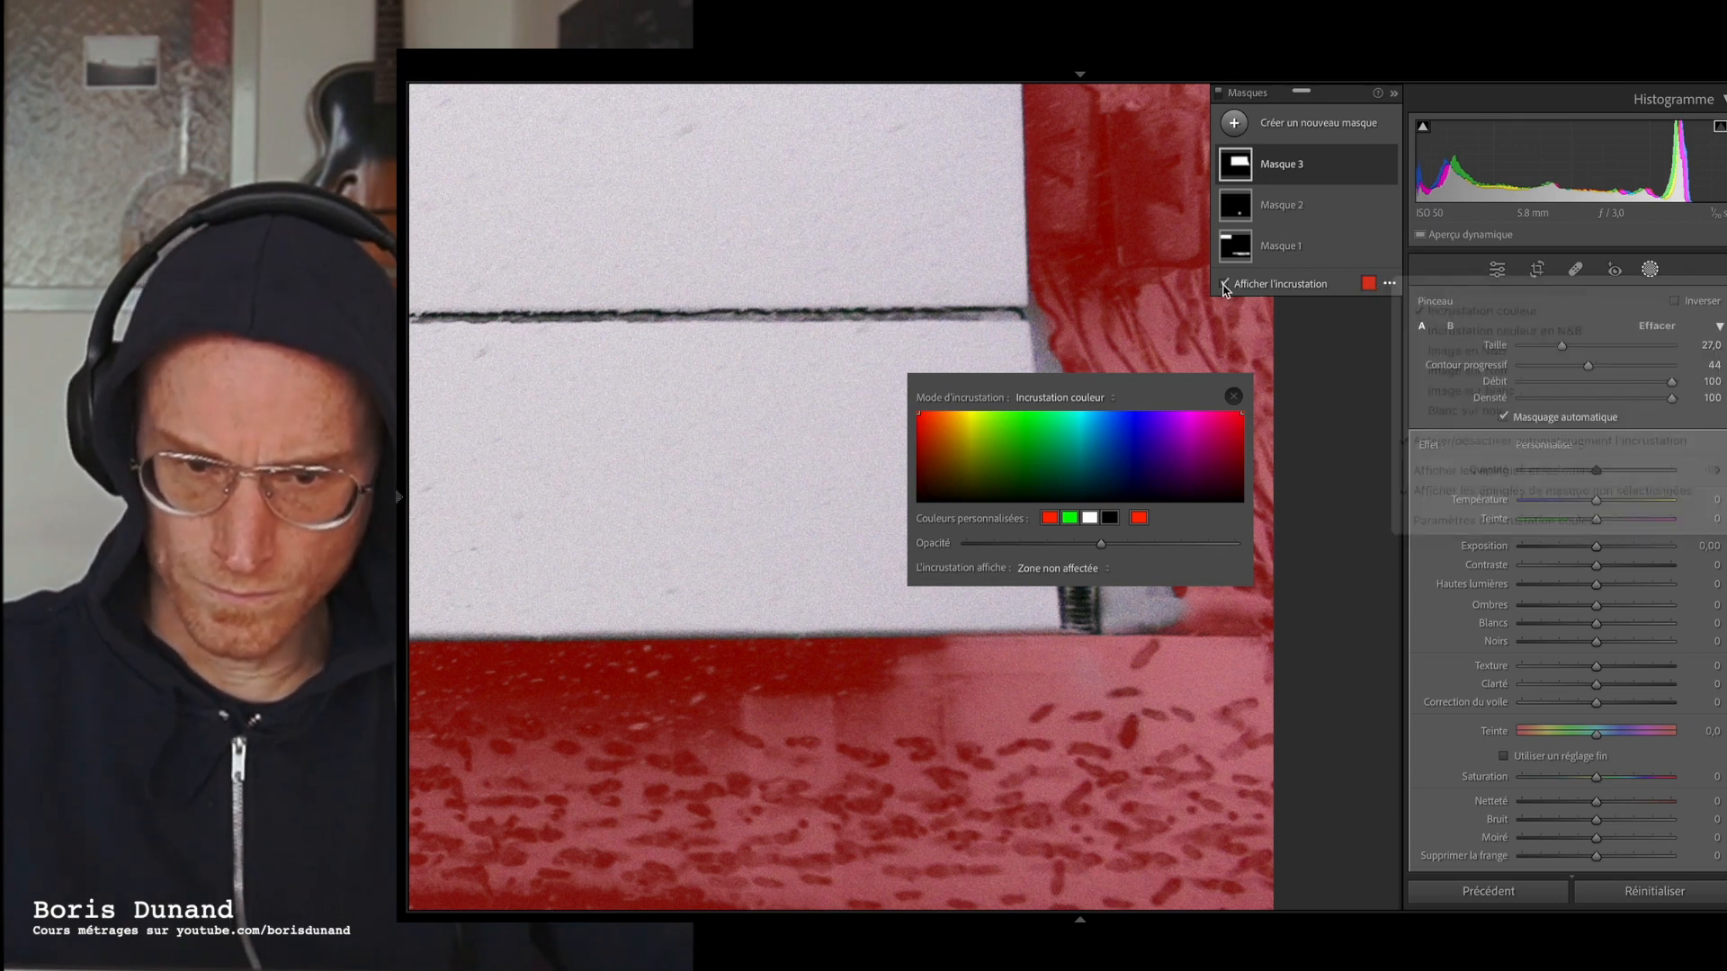
click(1225, 285)
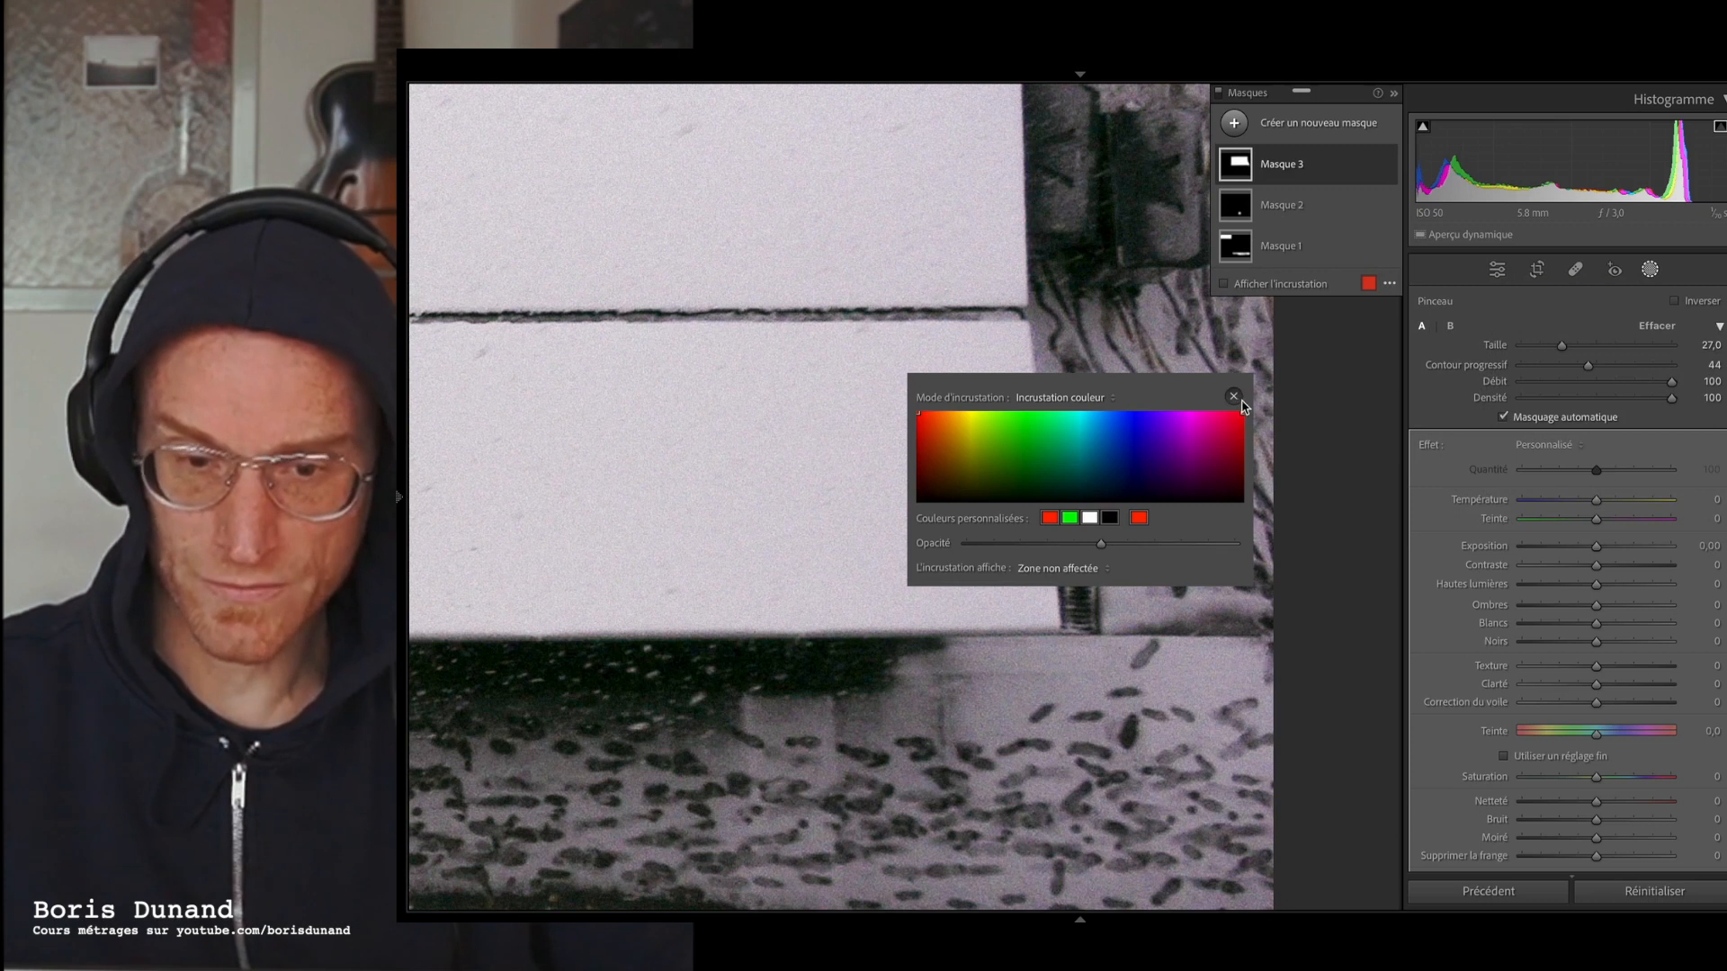
click(1234, 397)
- Set Masque 3's Exposition to -1,67 and try to erase the darkened area beside the roof's right edge
key(z)
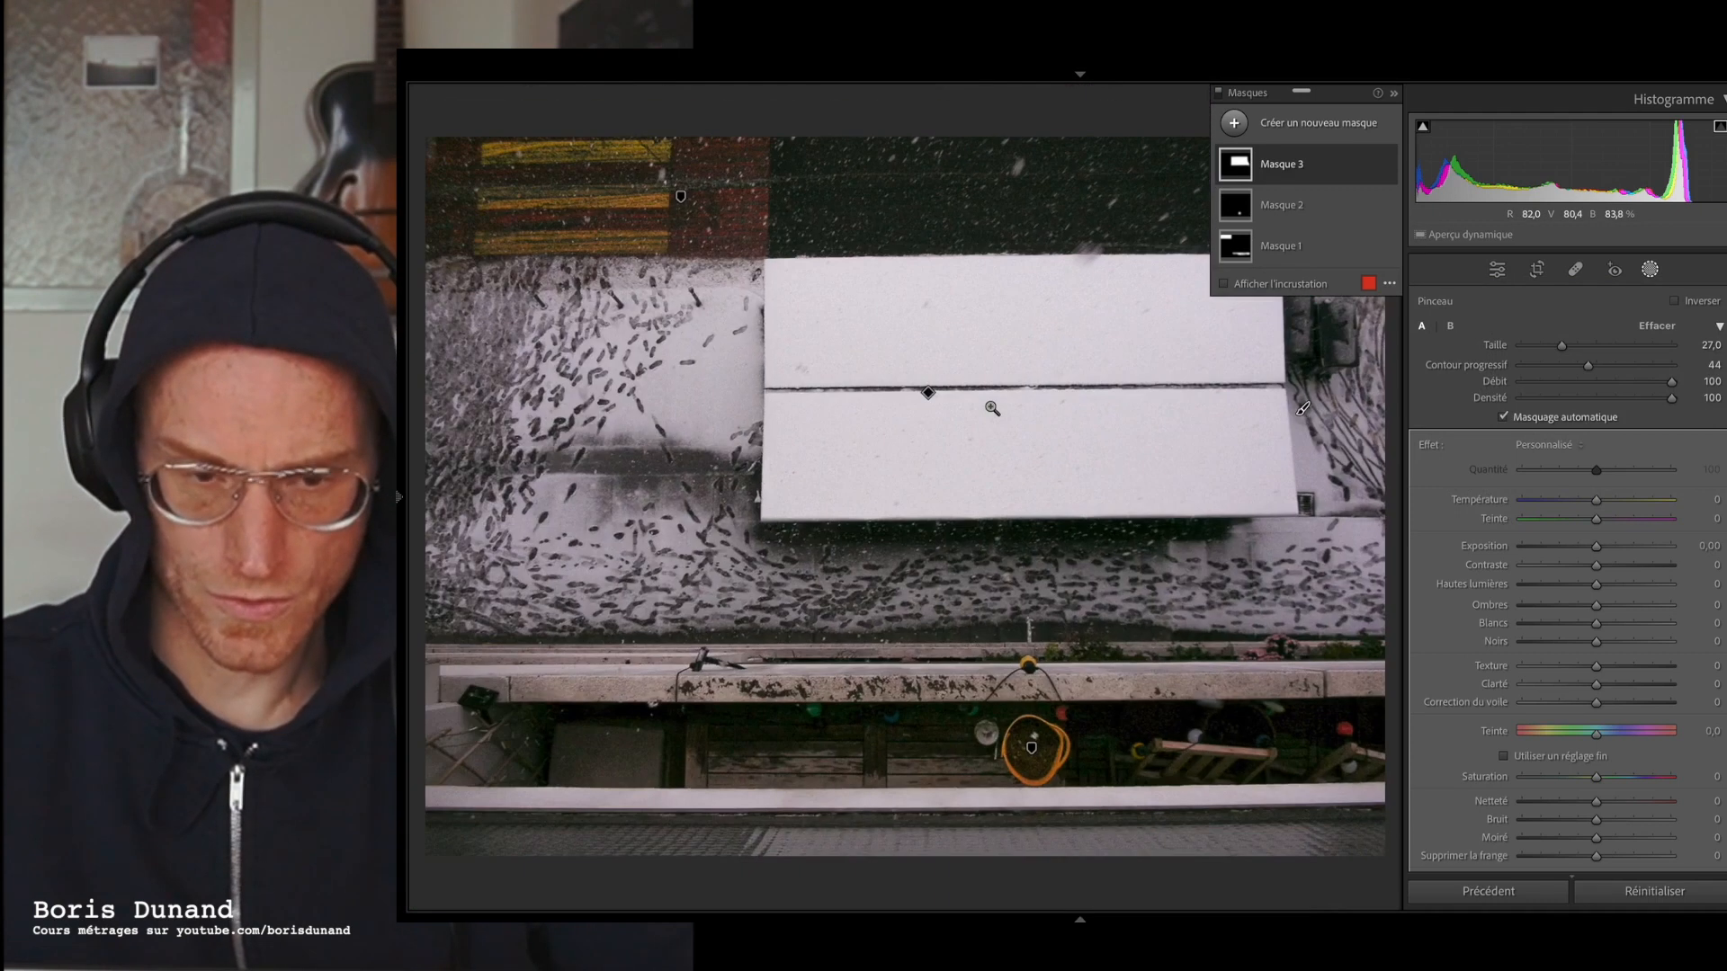
mouse_move(1596, 546)
mouse_down()
mouse_move(1543, 546)
mouse_move(1565, 546)
mouse_up()
key(alt)
mouse_move(1333, 467)
mouse_down()
mouse_move(1316, 502)
mouse_move(1318, 435)
mouse_move(1326, 534)
mouse_up()
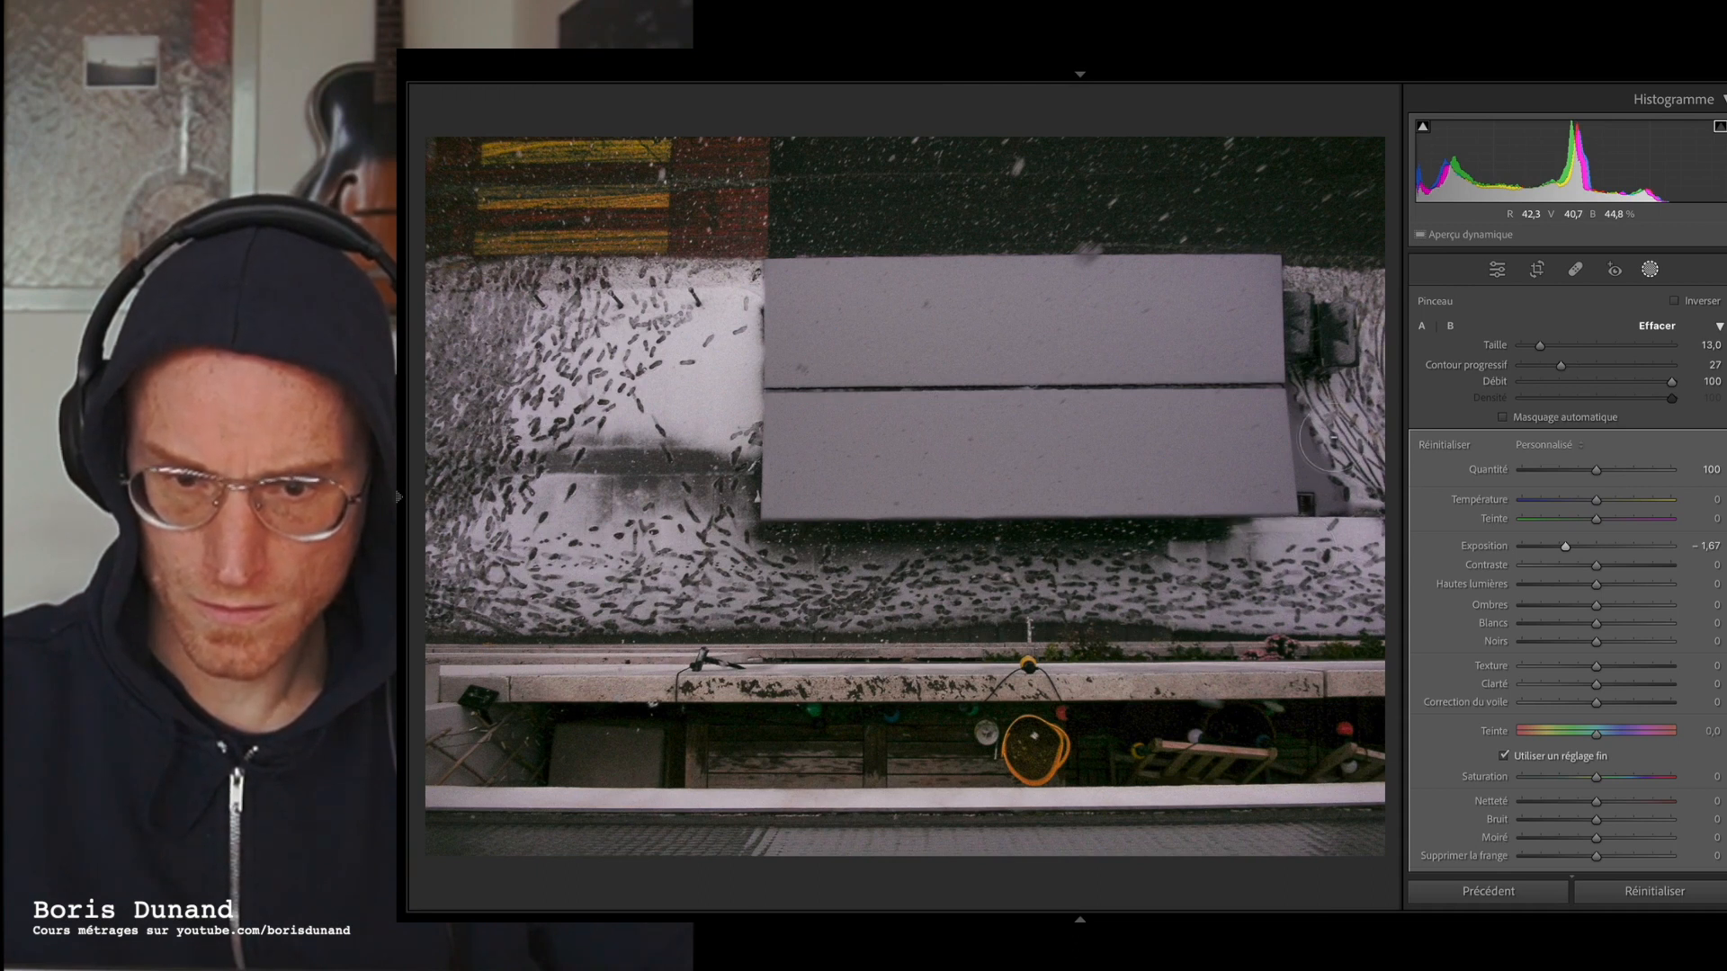
drag(1318, 396, 1304, 410)
- Paint a test stroke over the snow beside the roof's left edge in Masque 3, and undo it
key(alt)
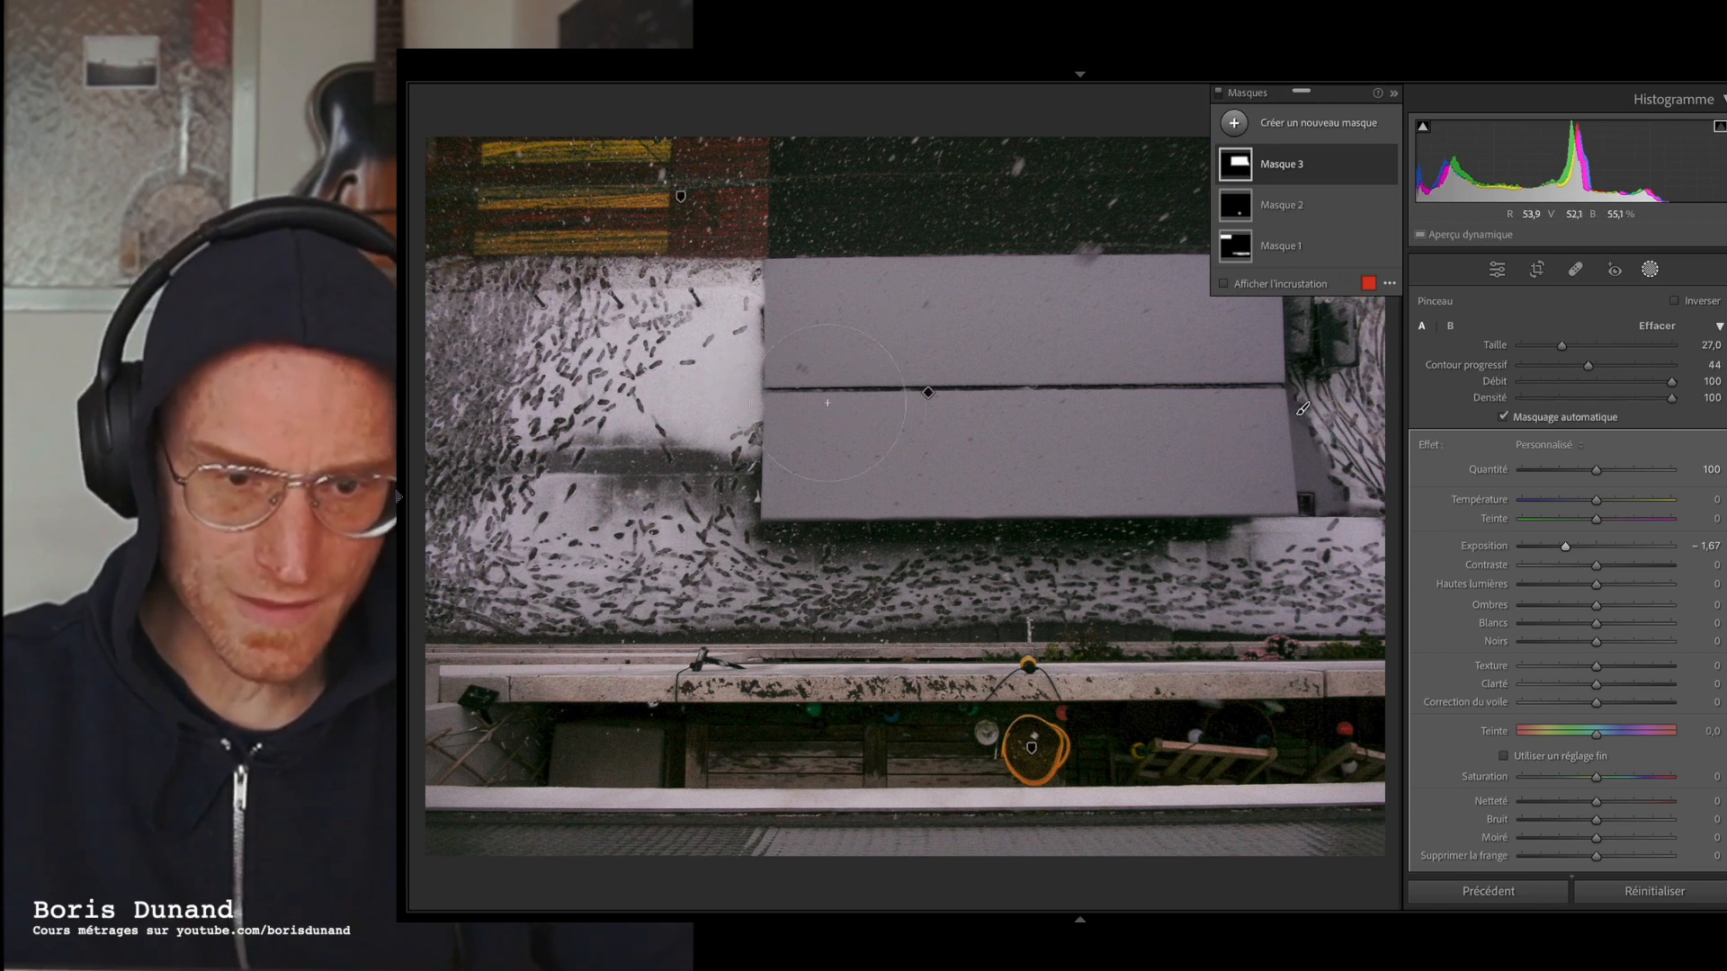
mouse_move(814, 299)
mouse_down()
mouse_move(760, 298)
mouse_move(686, 412)
mouse_up()
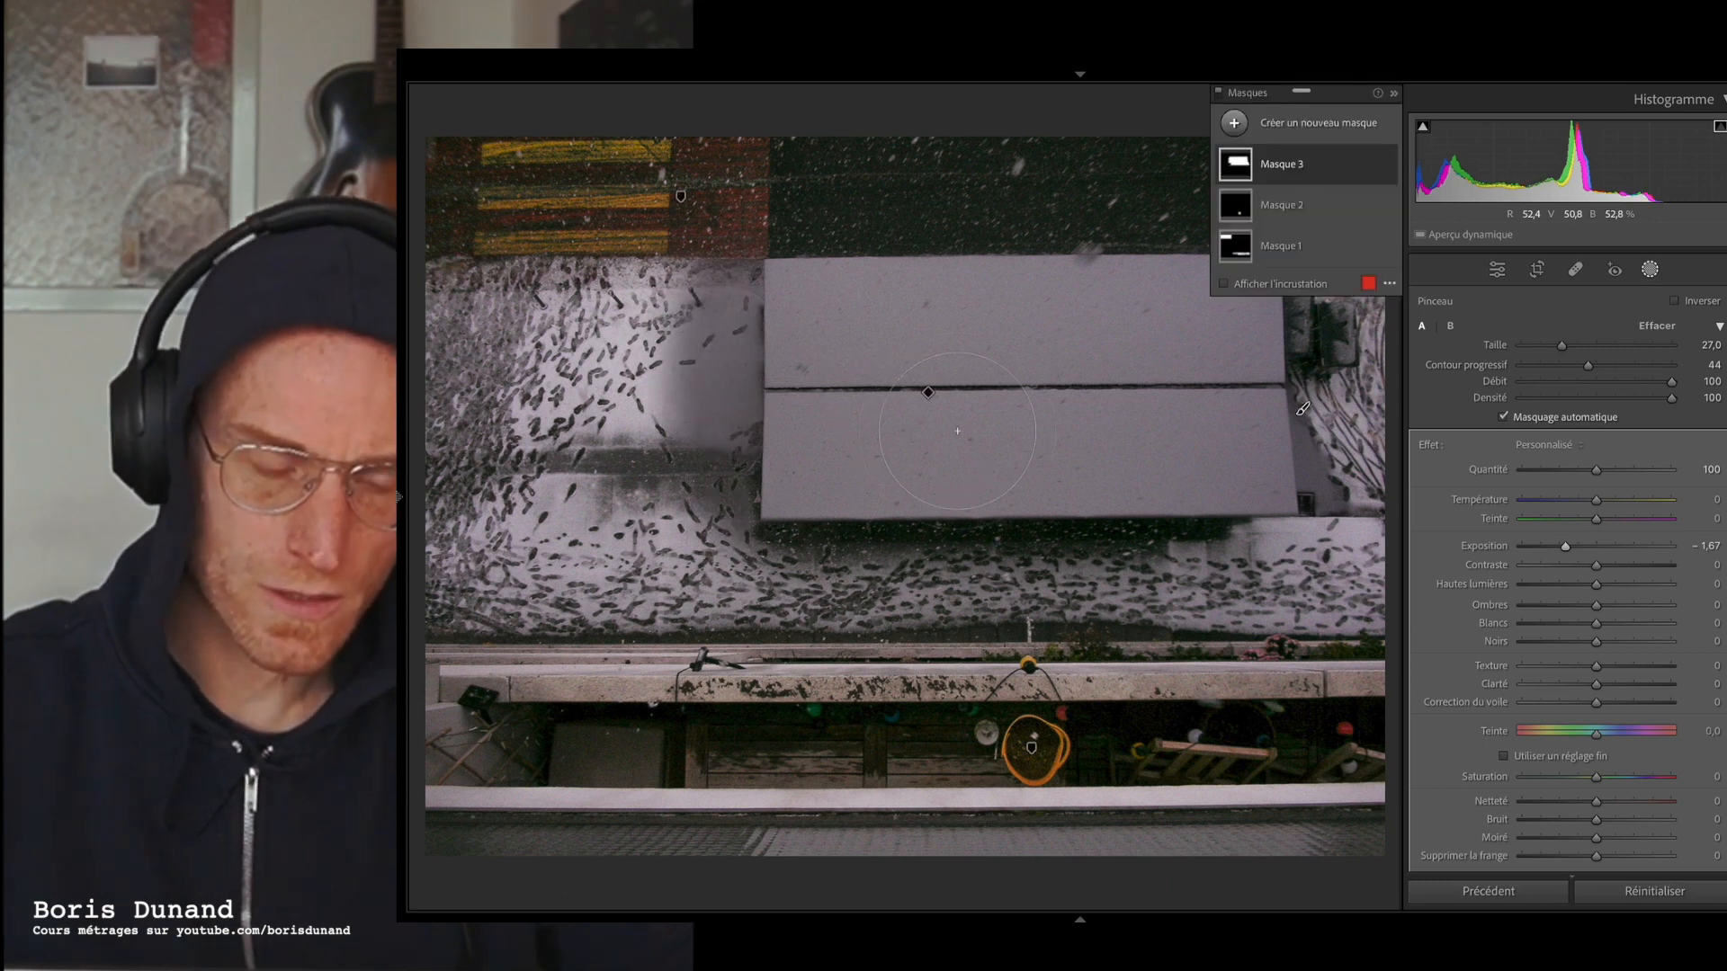
key(ctrl+z)
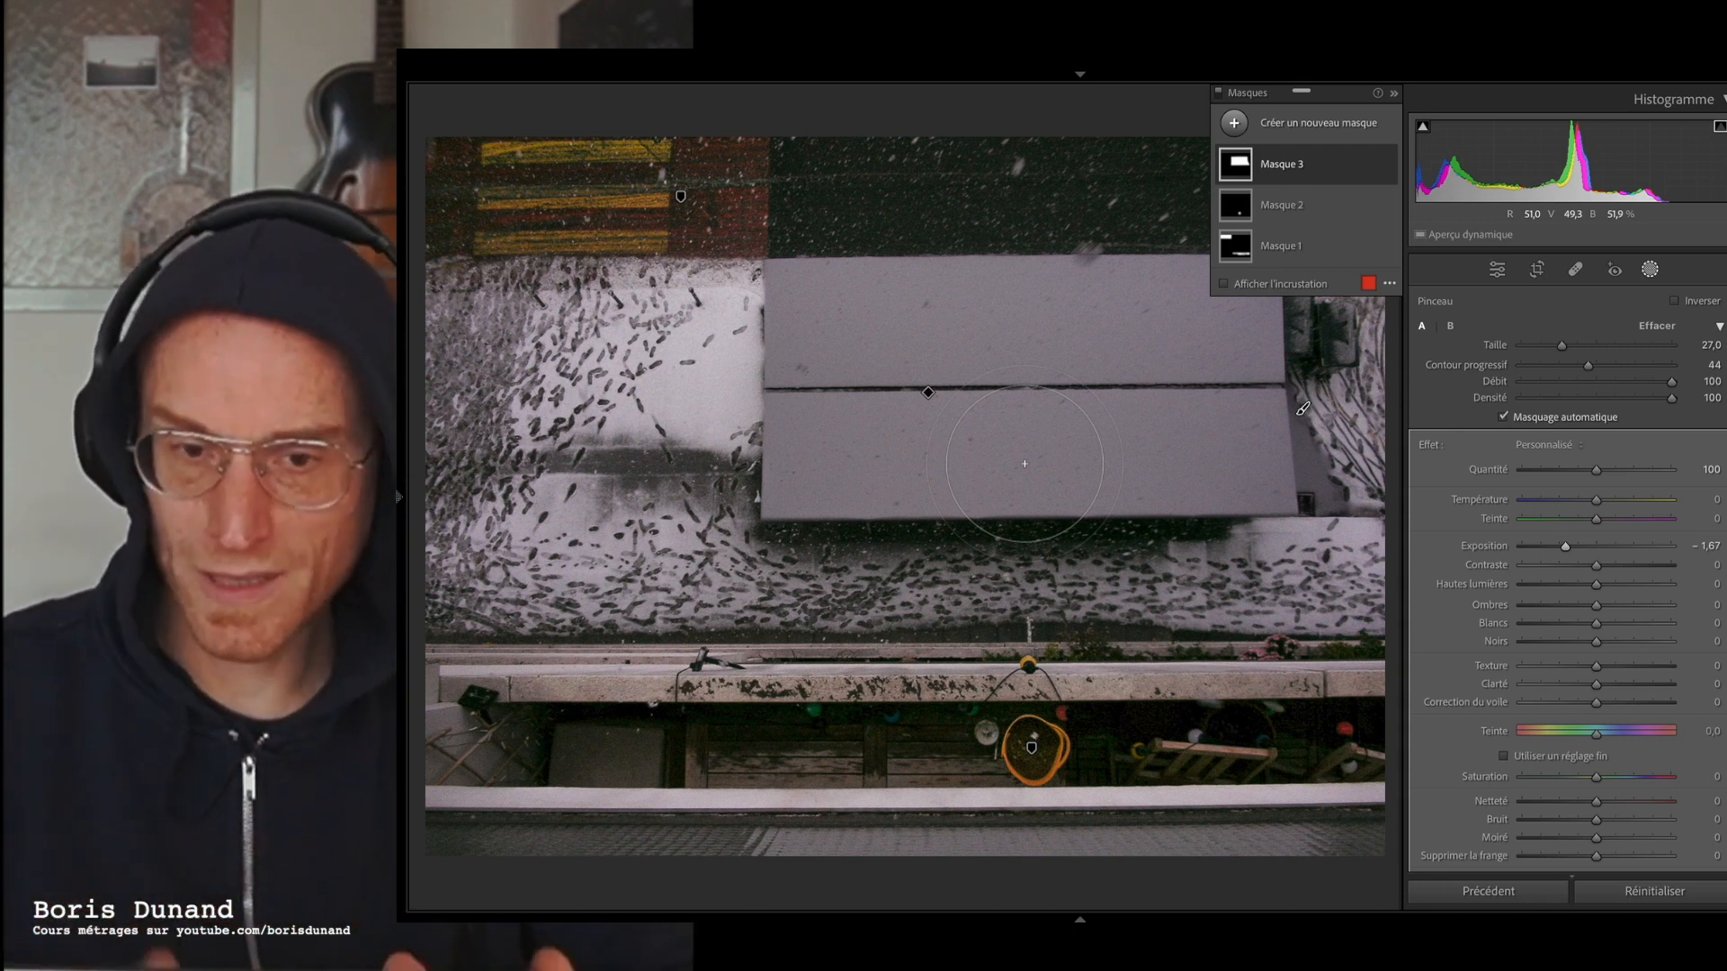
- Try erasing the darkened area beside the roof's right edge with different eraser sizes, including 6 and 11
drag(1302, 420, 1292, 451)
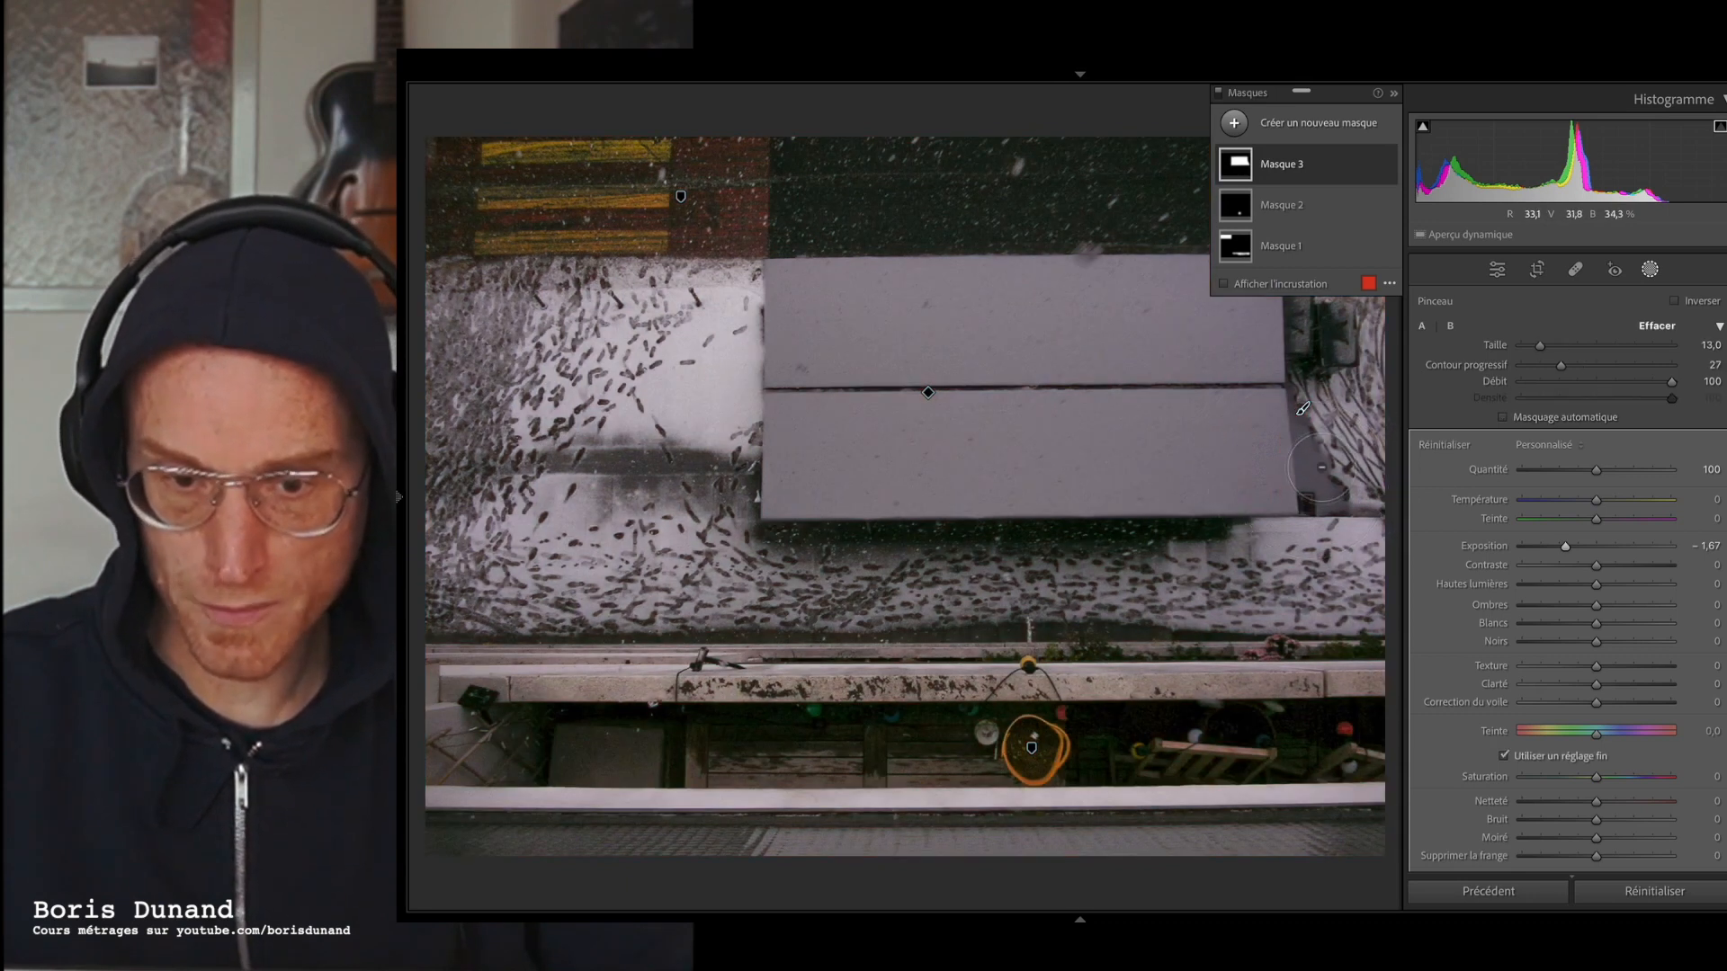
mouse_move(1305, 472)
mouse_down()
mouse_move(1255, 454)
mouse_move(1286, 490)
mouse_move(1250, 549)
mouse_move(1227, 535)
mouse_move(1214, 569)
mouse_move(1336, 549)
mouse_move(1300, 446)
mouse_up()
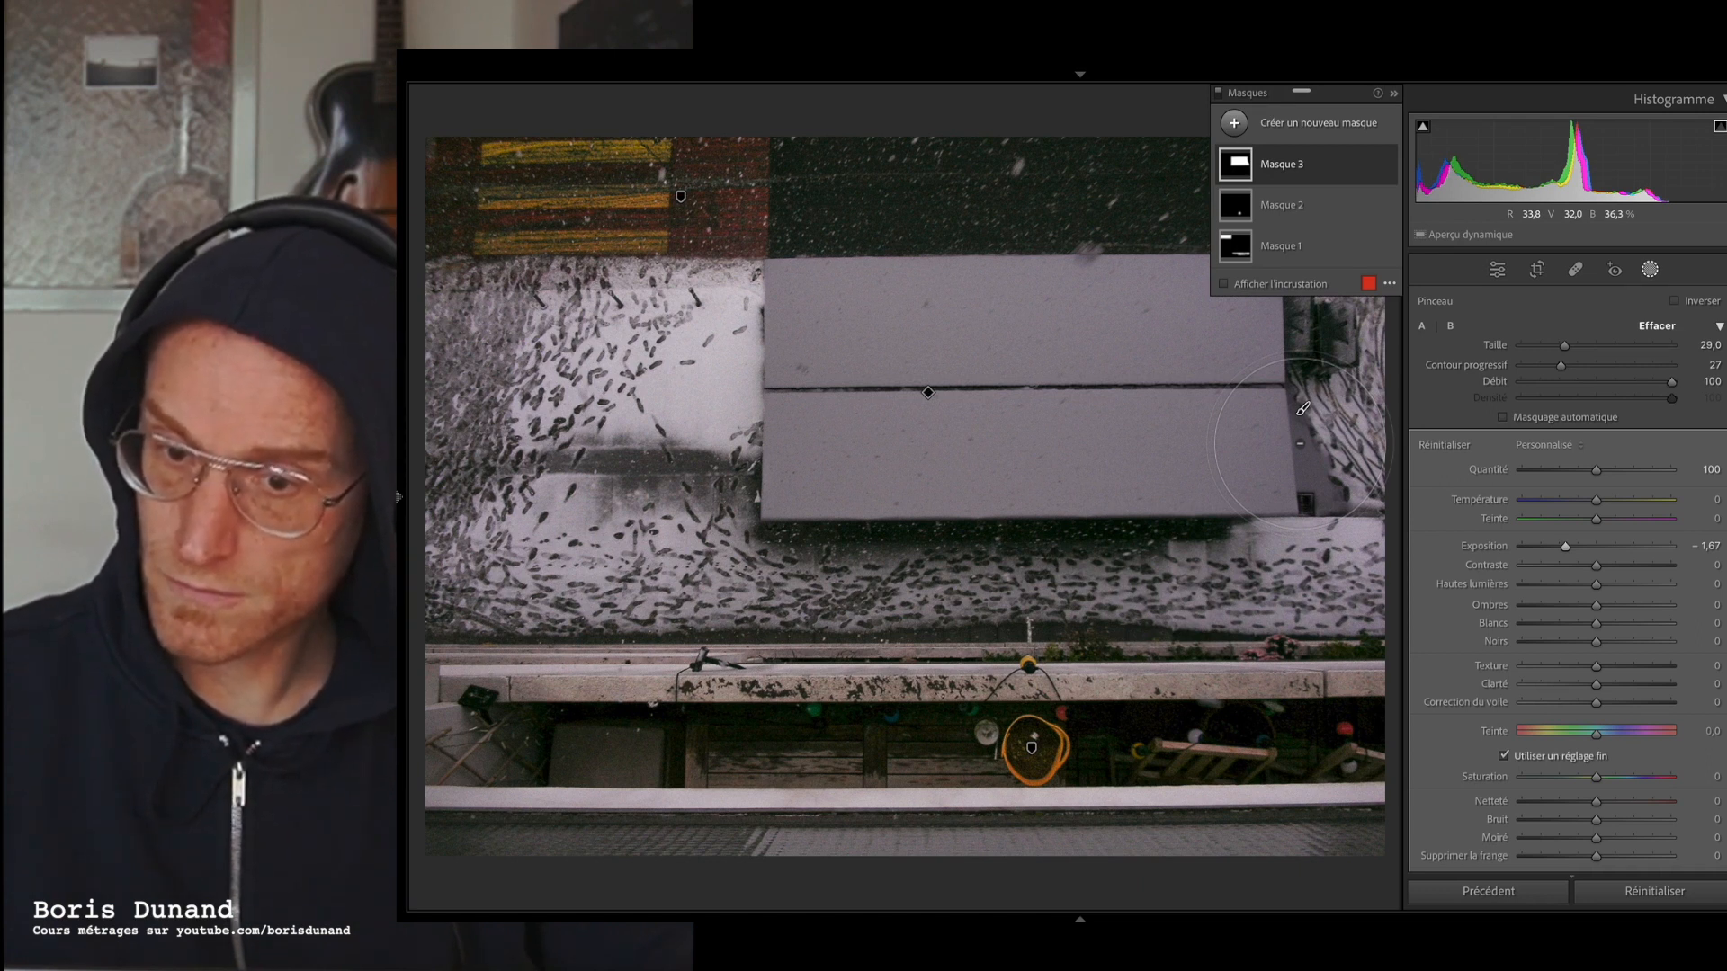
scroll(1300, 443, down, 3)
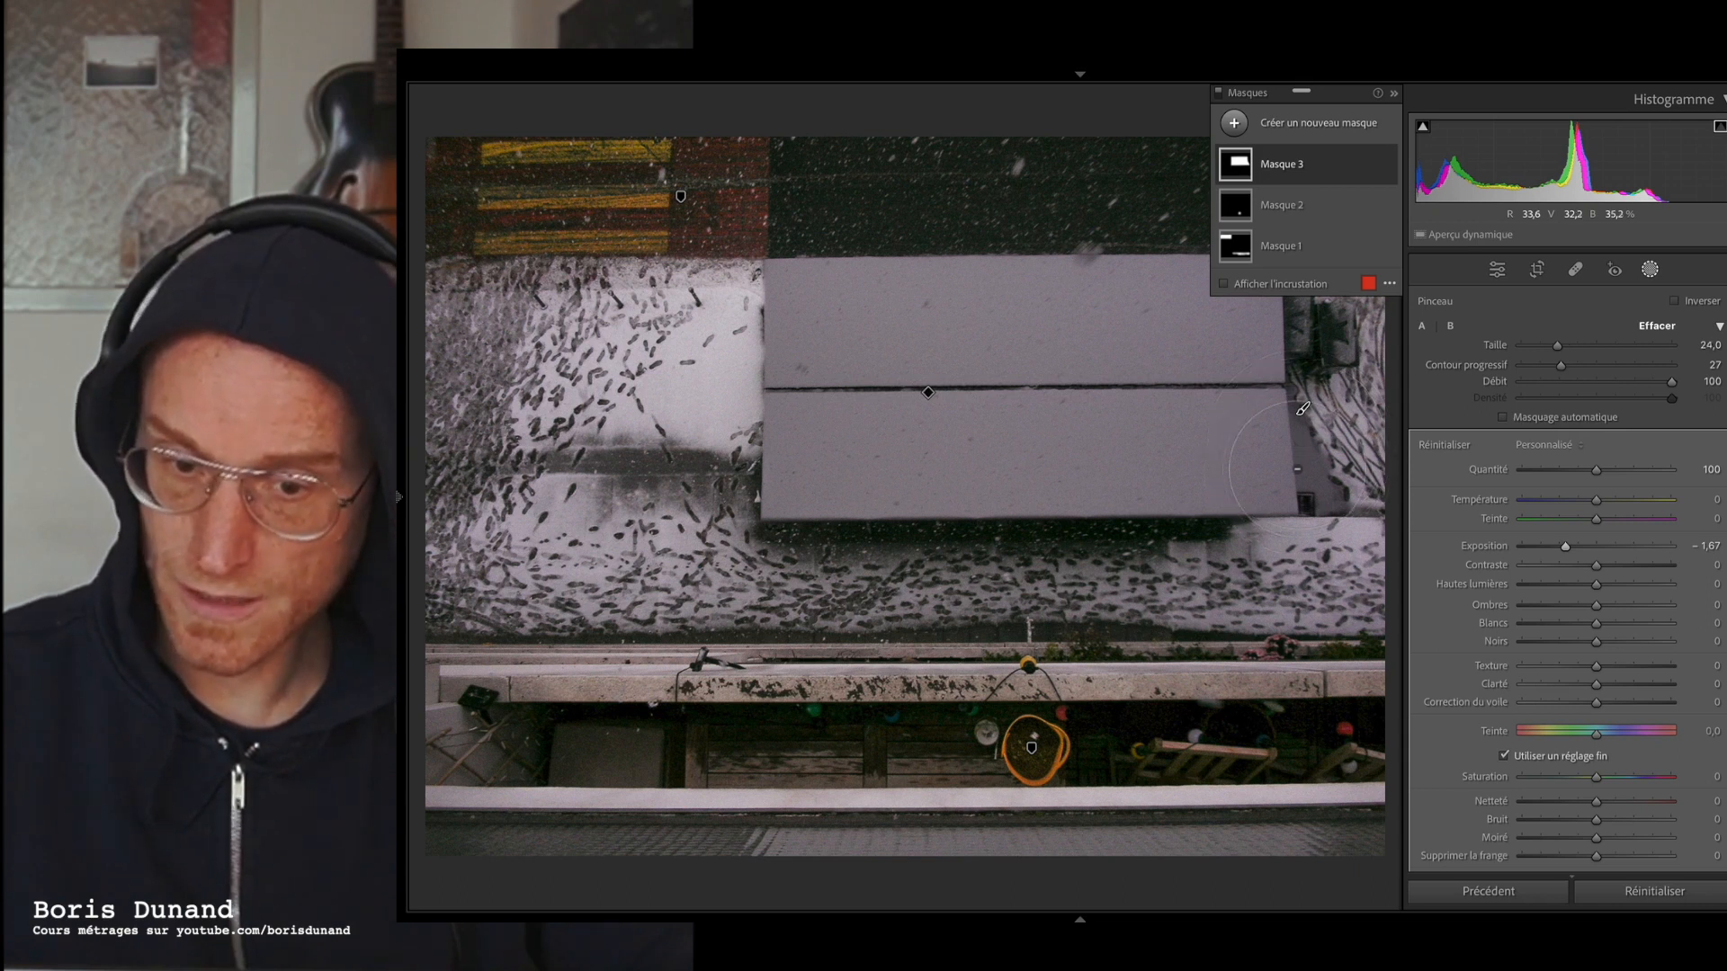
scroll(1300, 464, down, 2)
drag(1300, 464, 1329, 464)
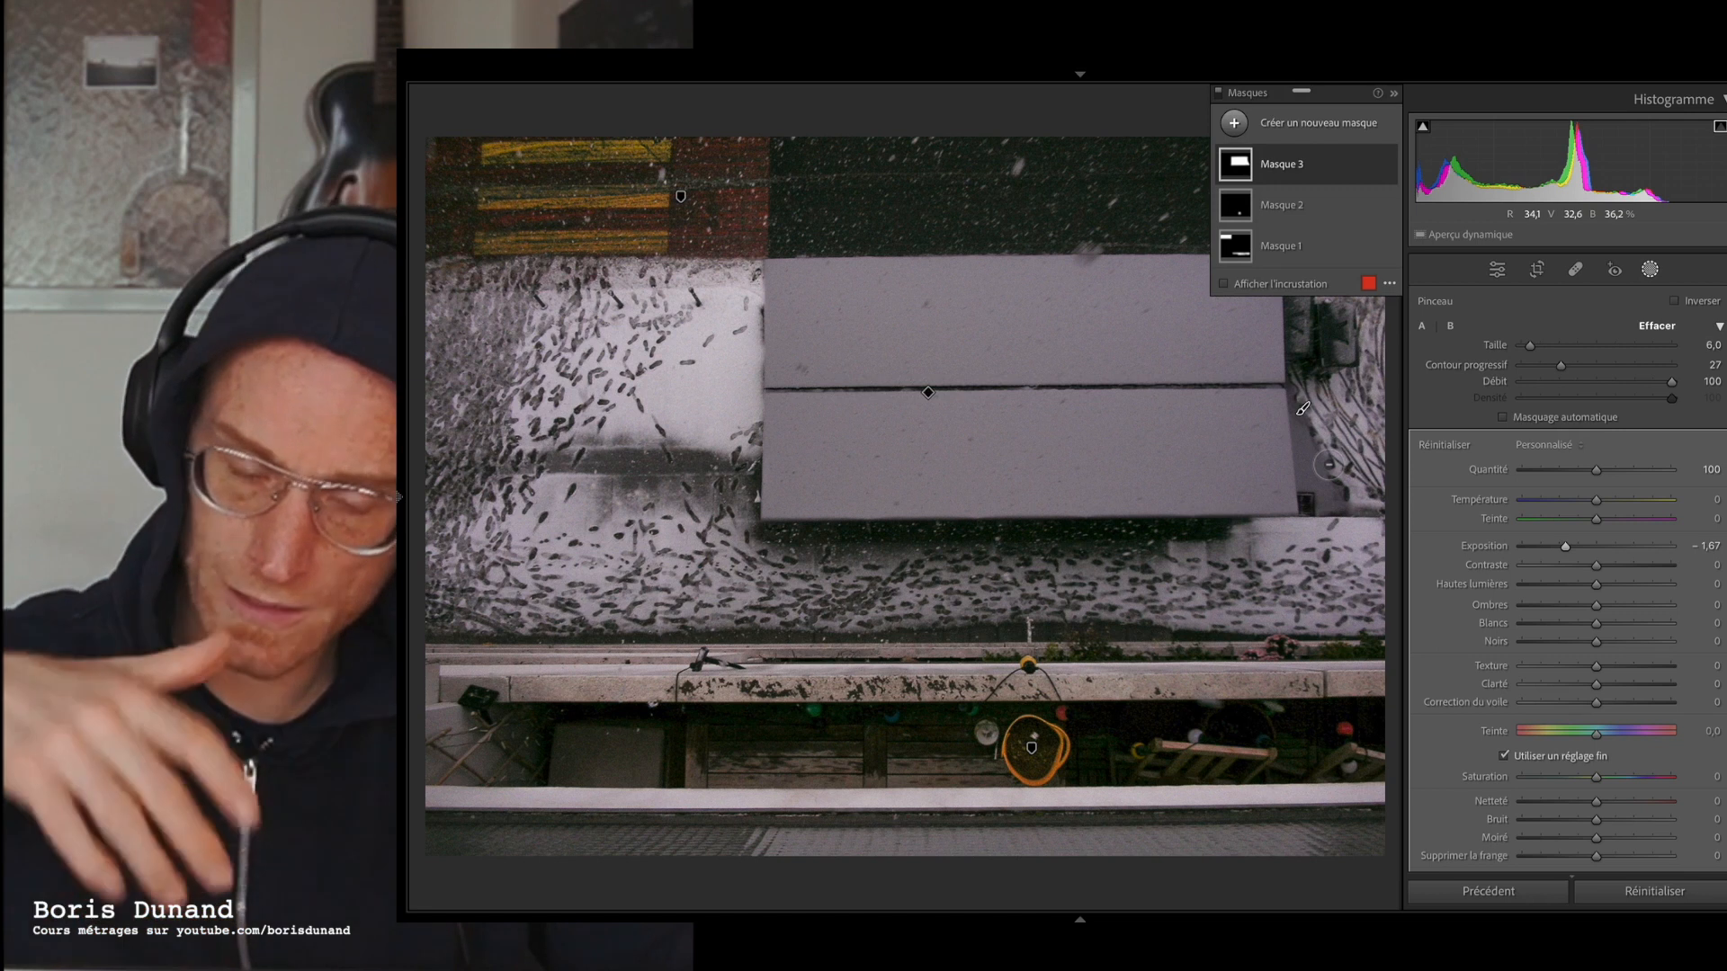
scroll(1329, 464, up, 2)
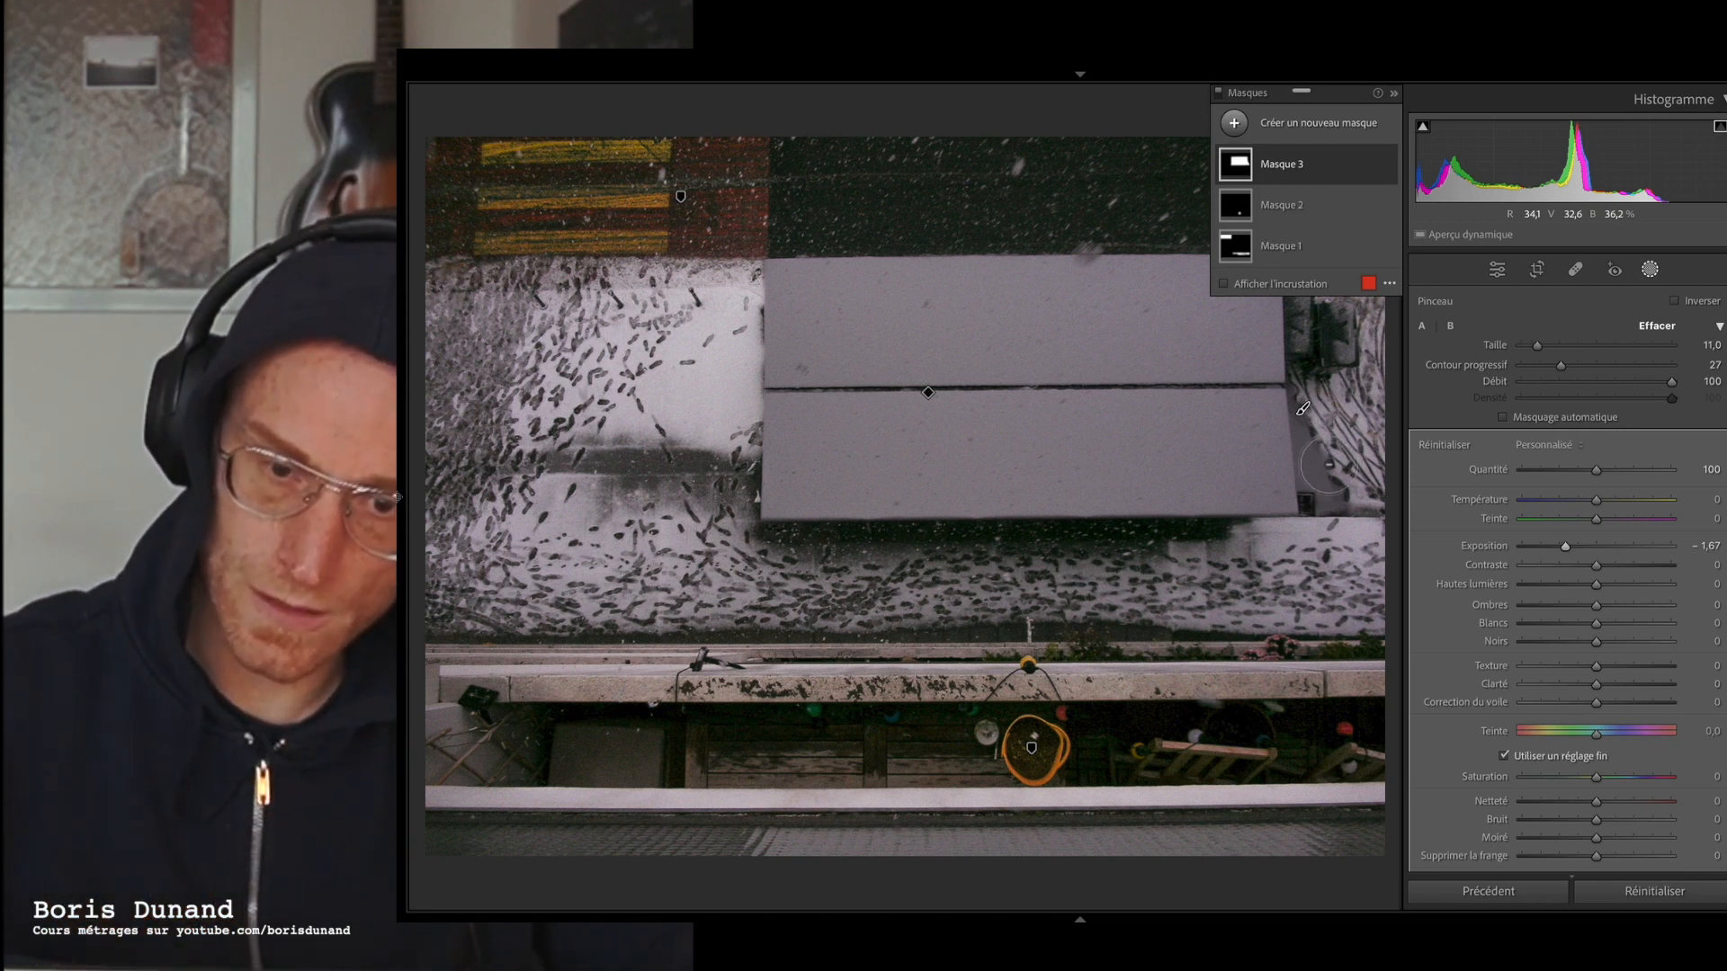
drag(1327, 468, 1326, 468)
- Remove the Pinceau component from Masque 3, and delete the whole mask
key(space)
key(space)
key(ctrl+z)
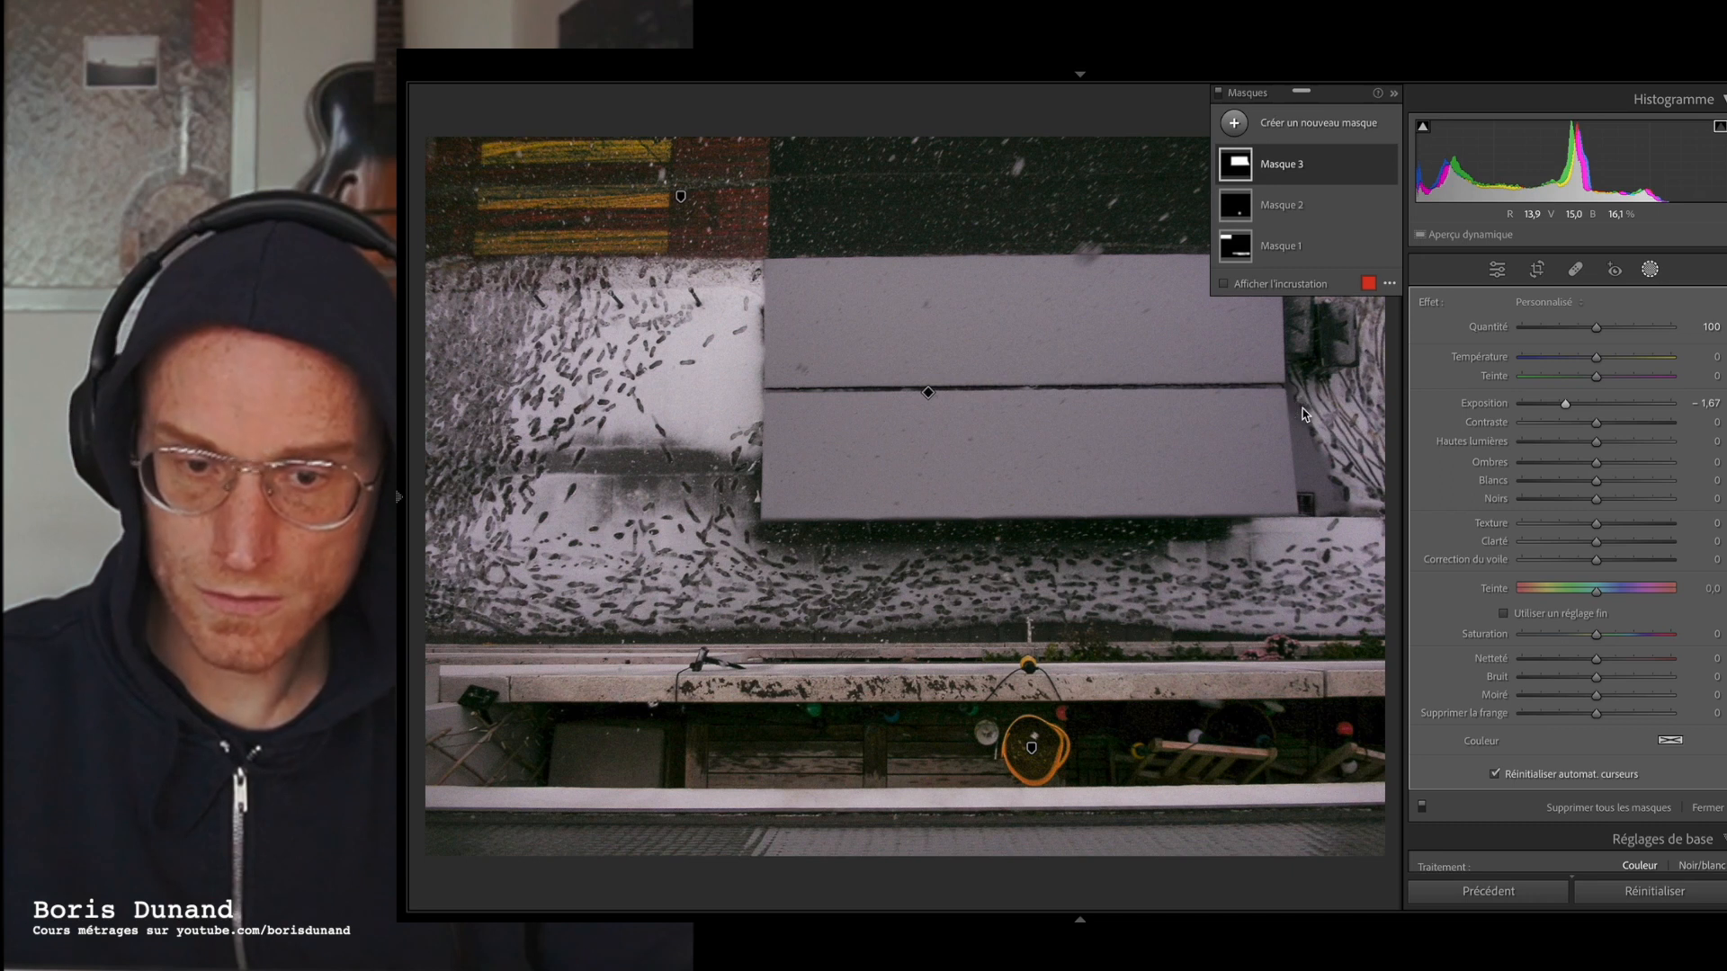
click(1313, 181)
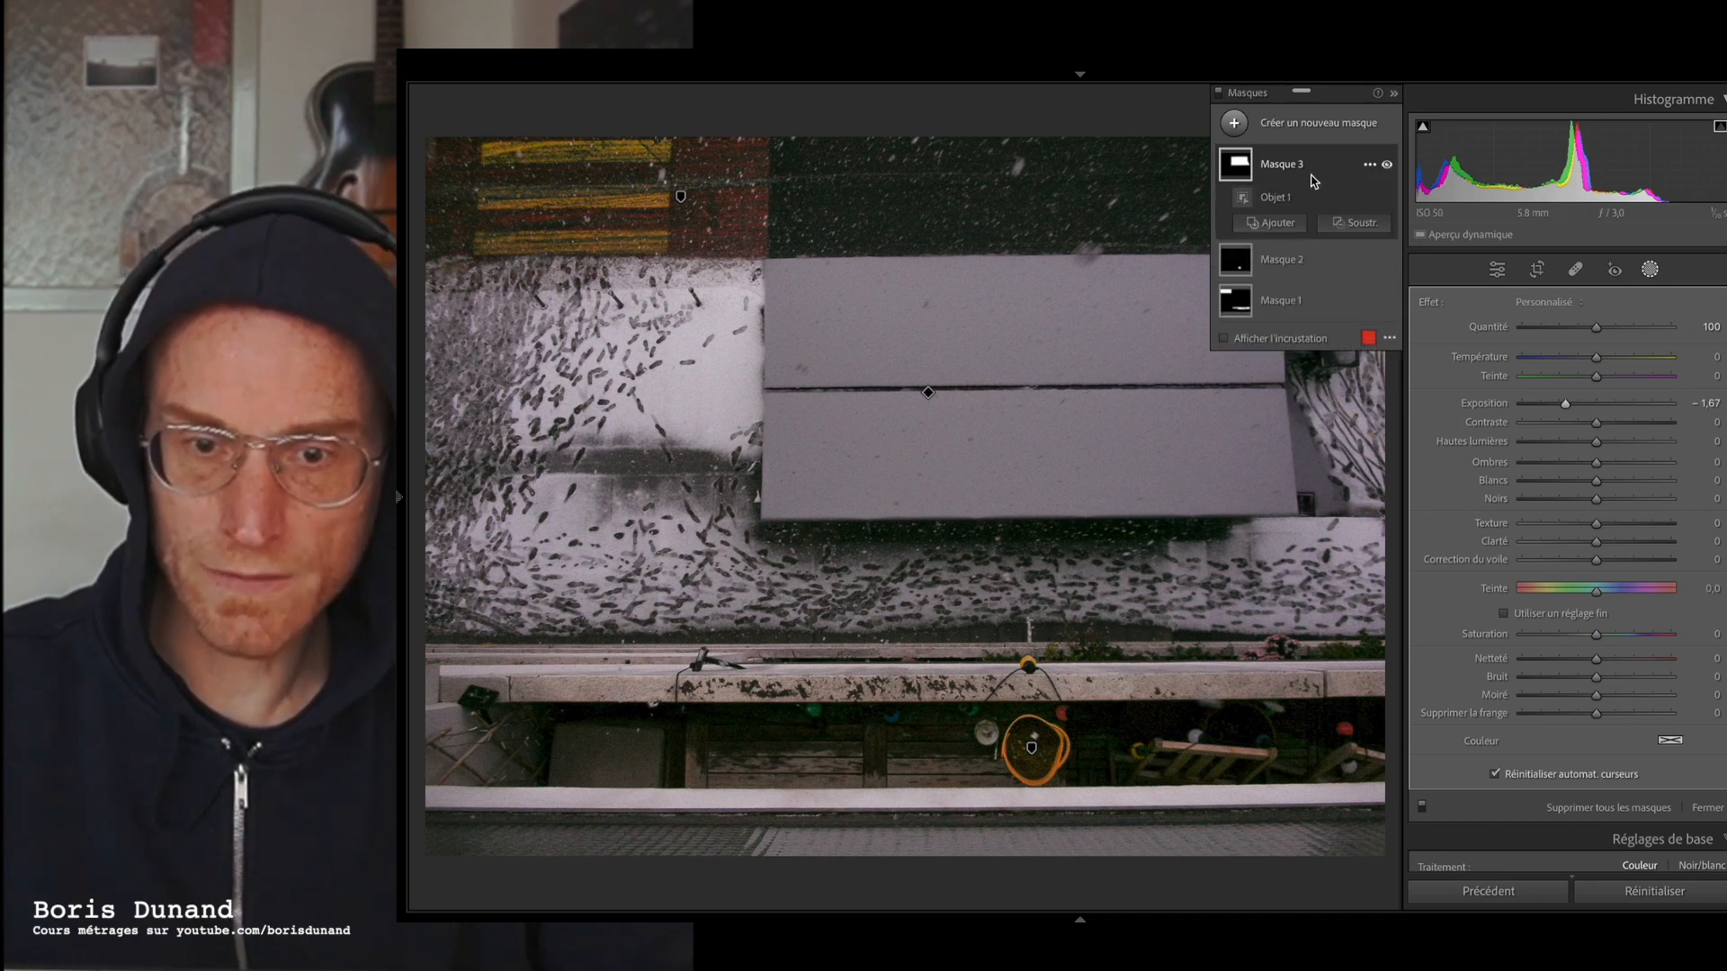
key(Delete)
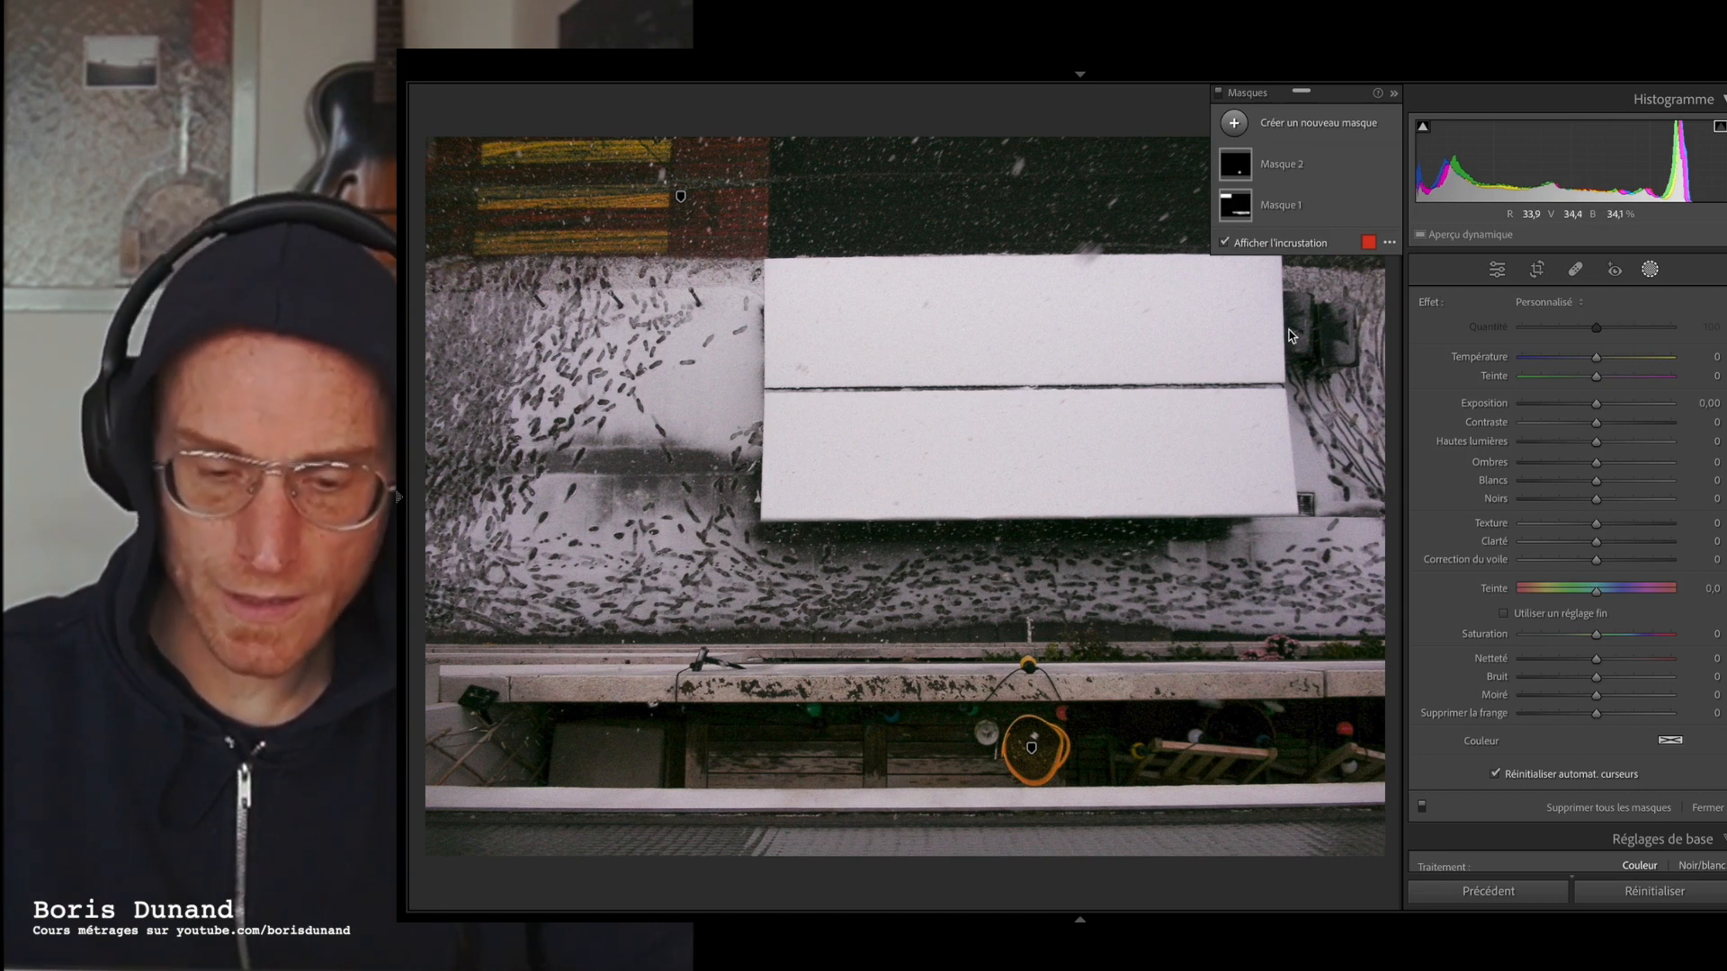
key(shift+m)
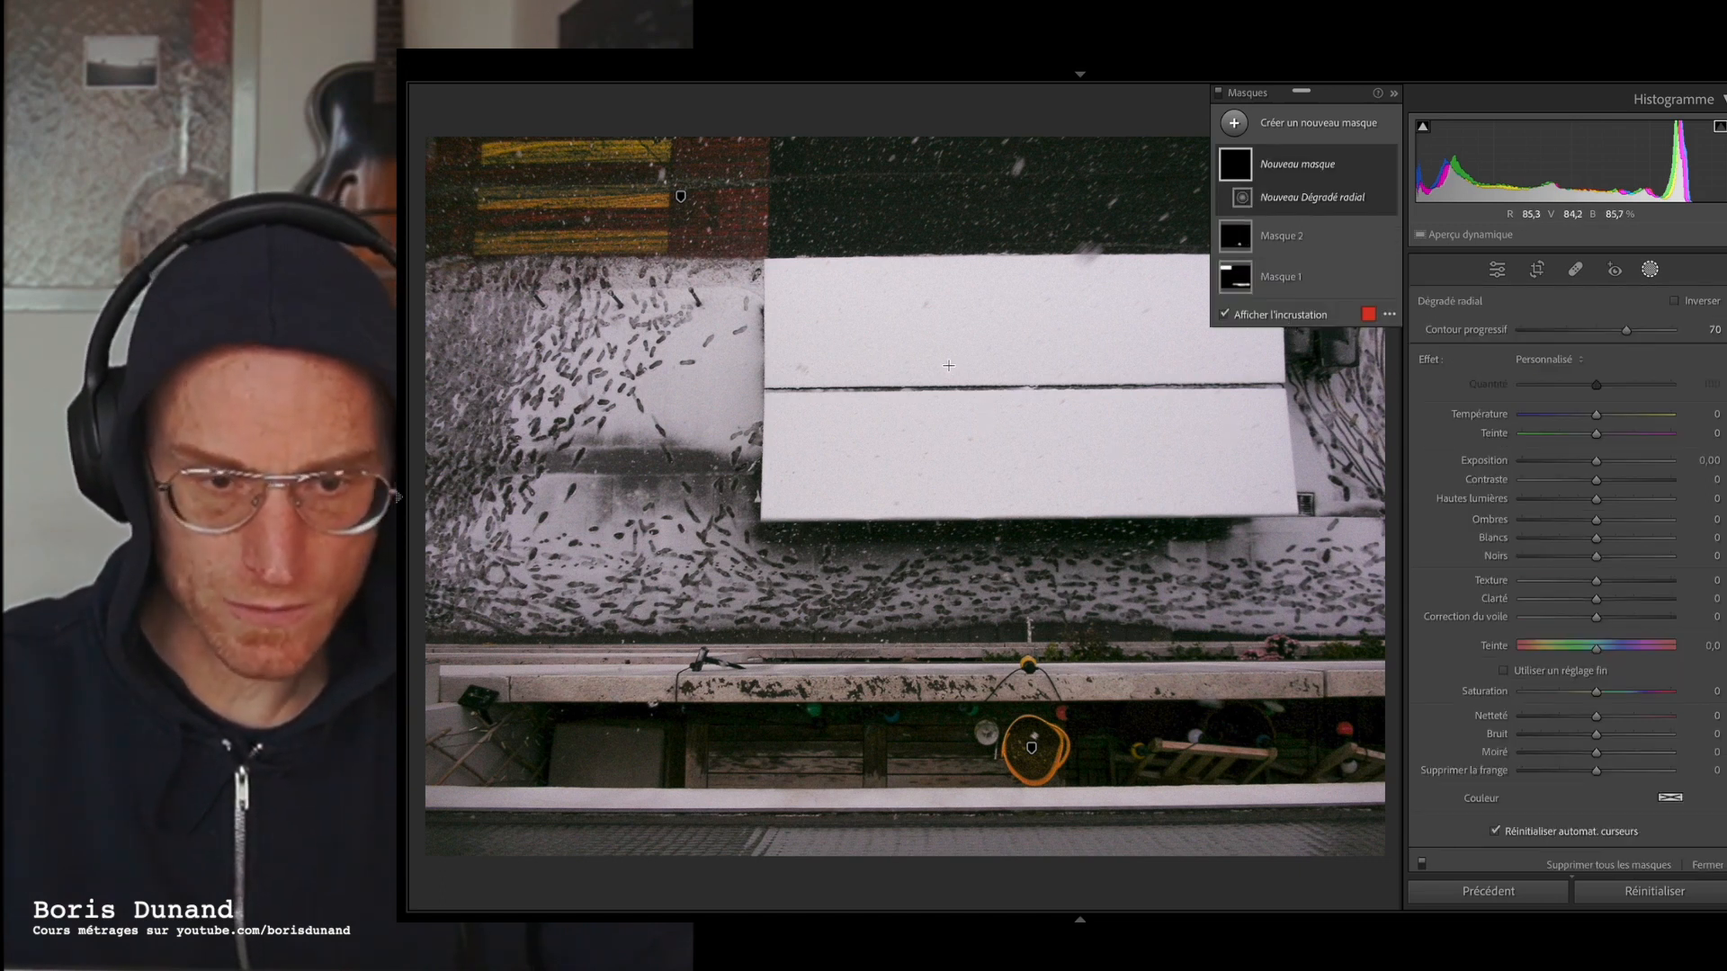
click(1316, 173)
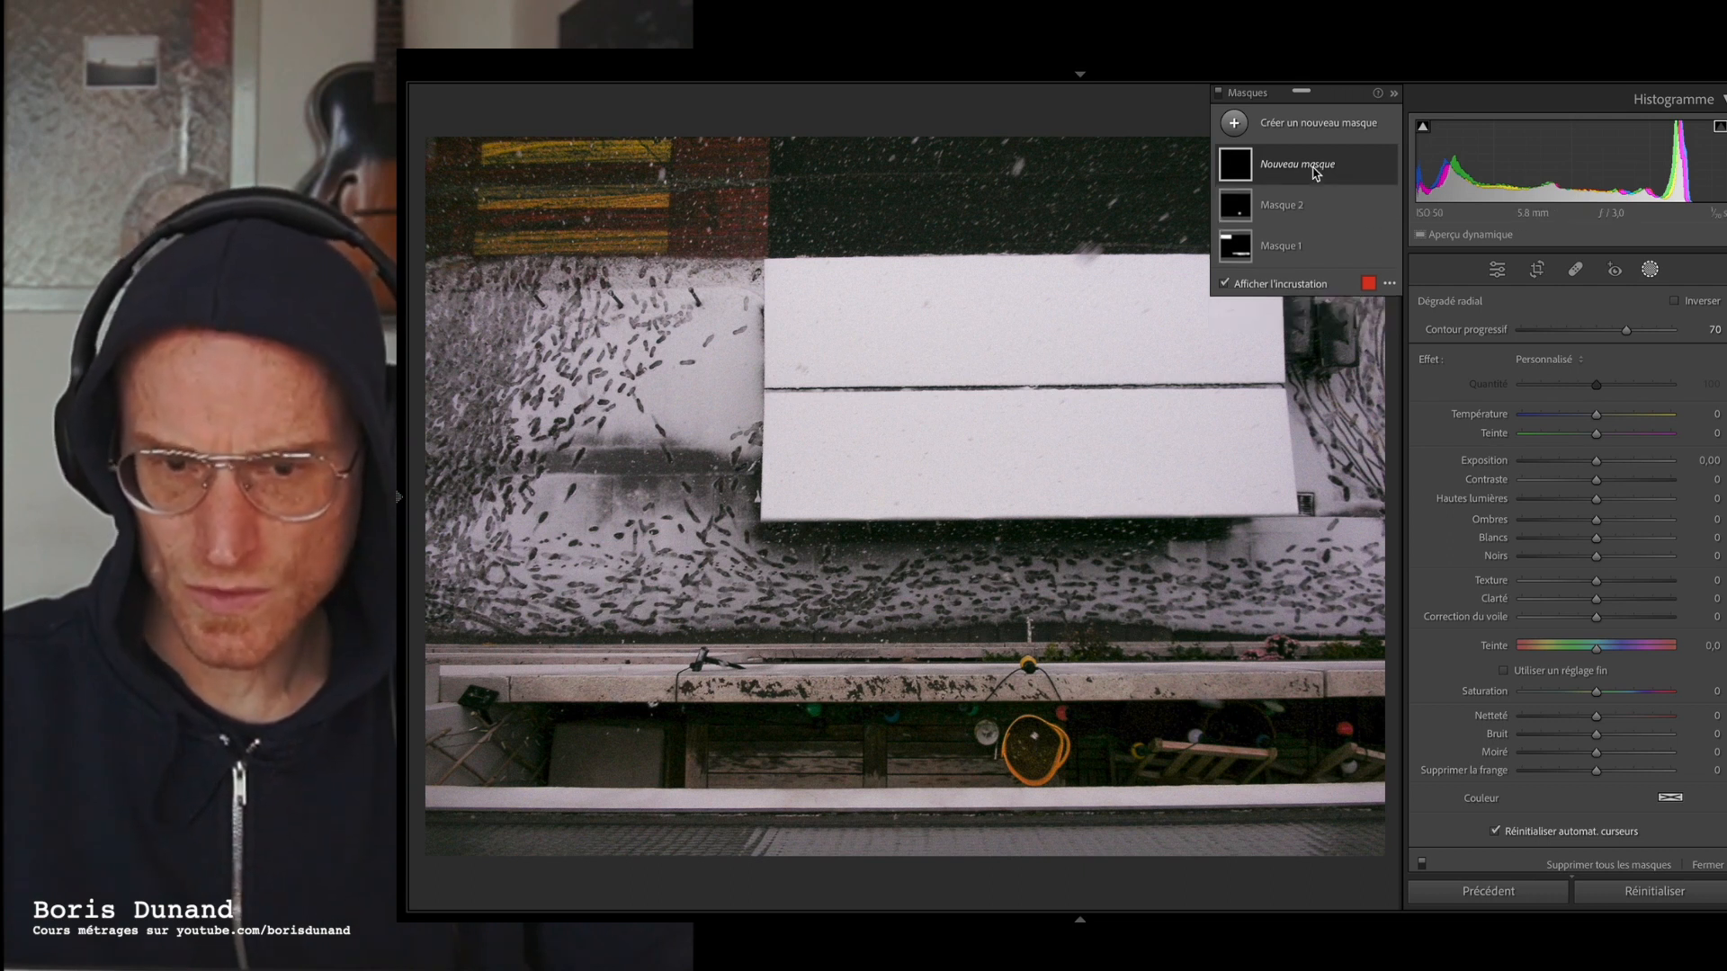
key(Right)
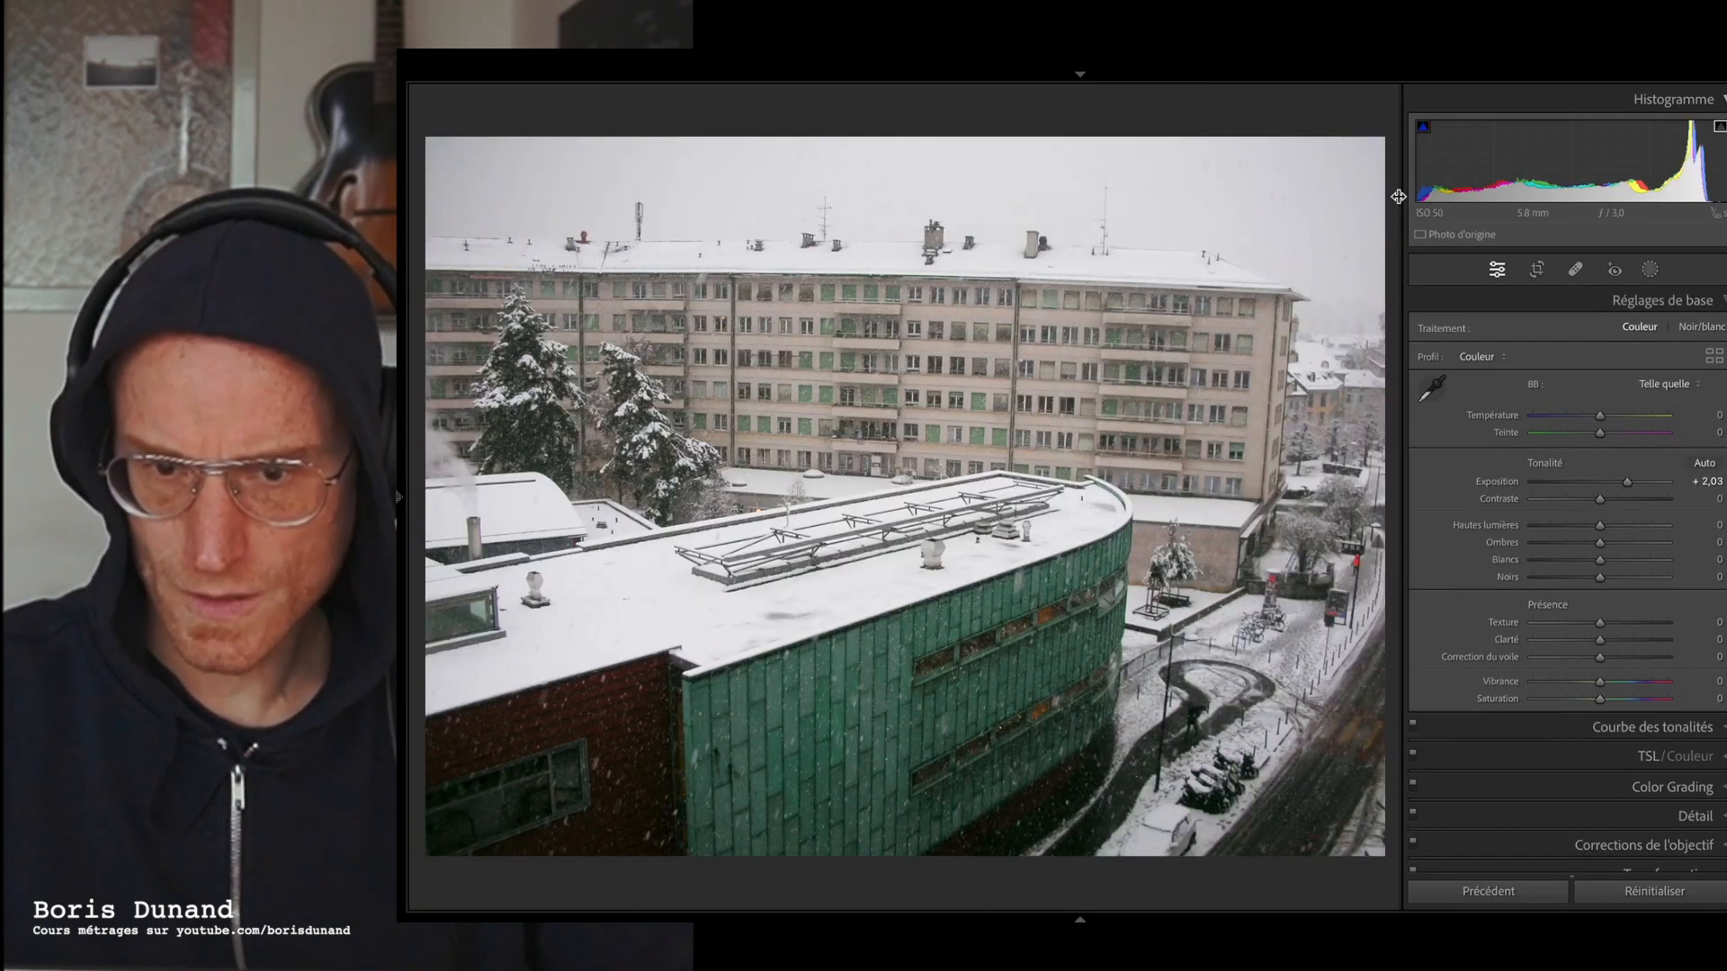
key(ctrl+z)
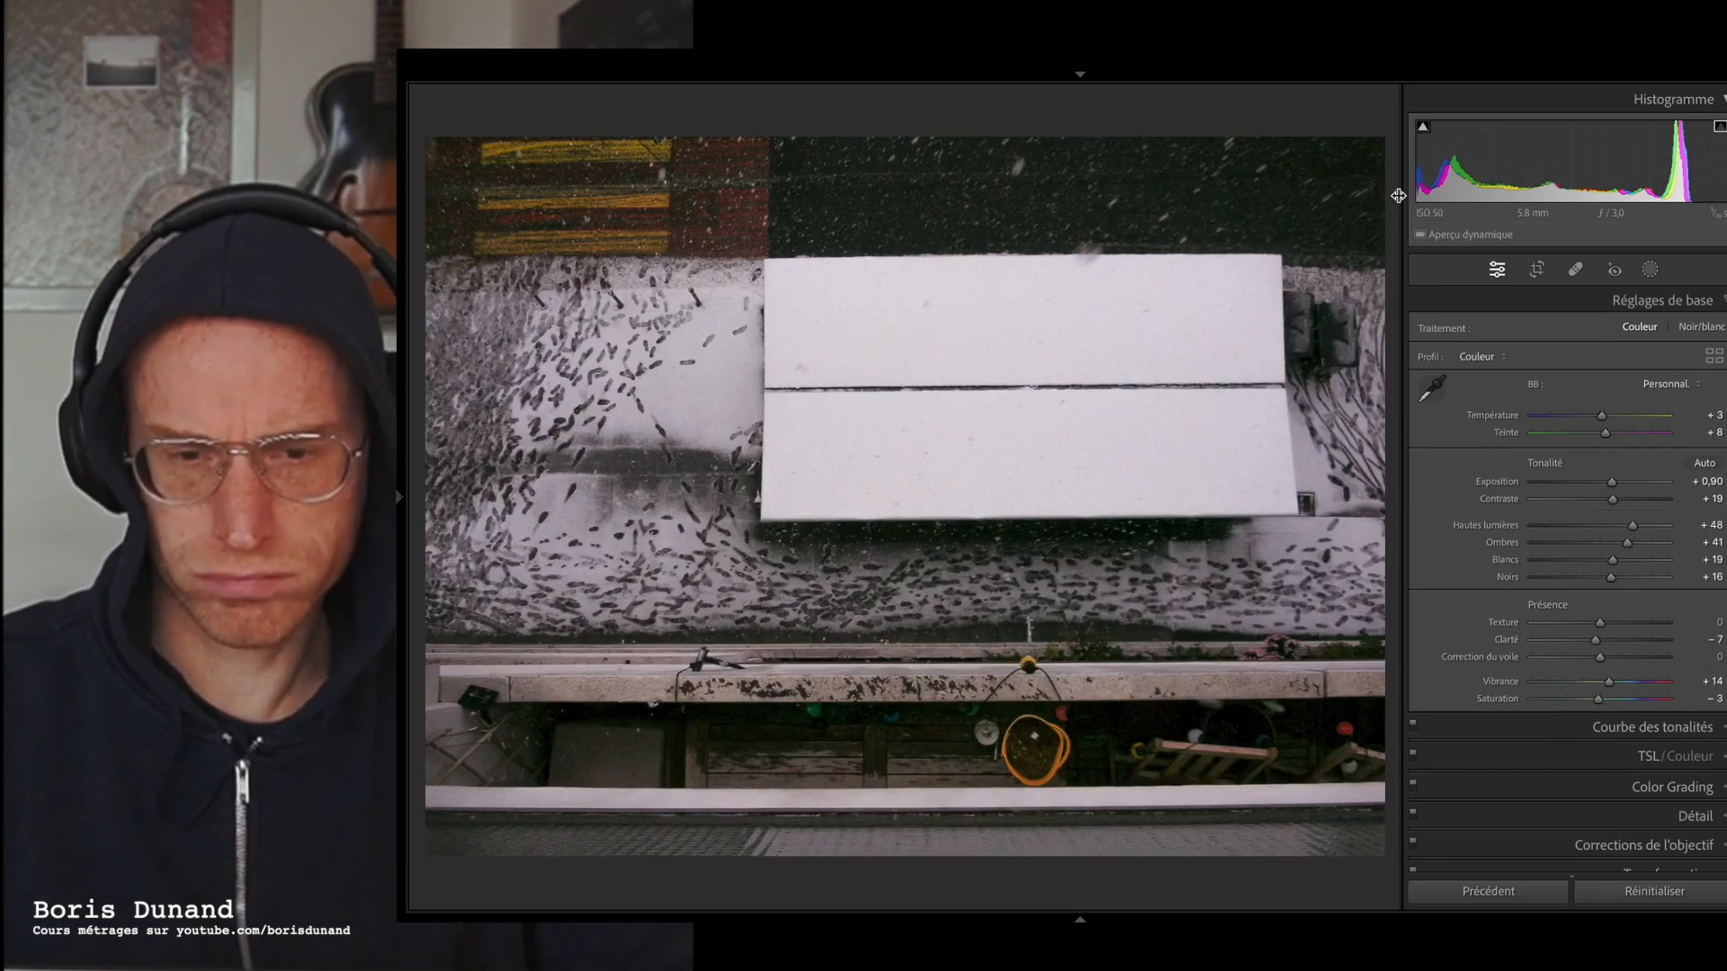
key(shift+m)
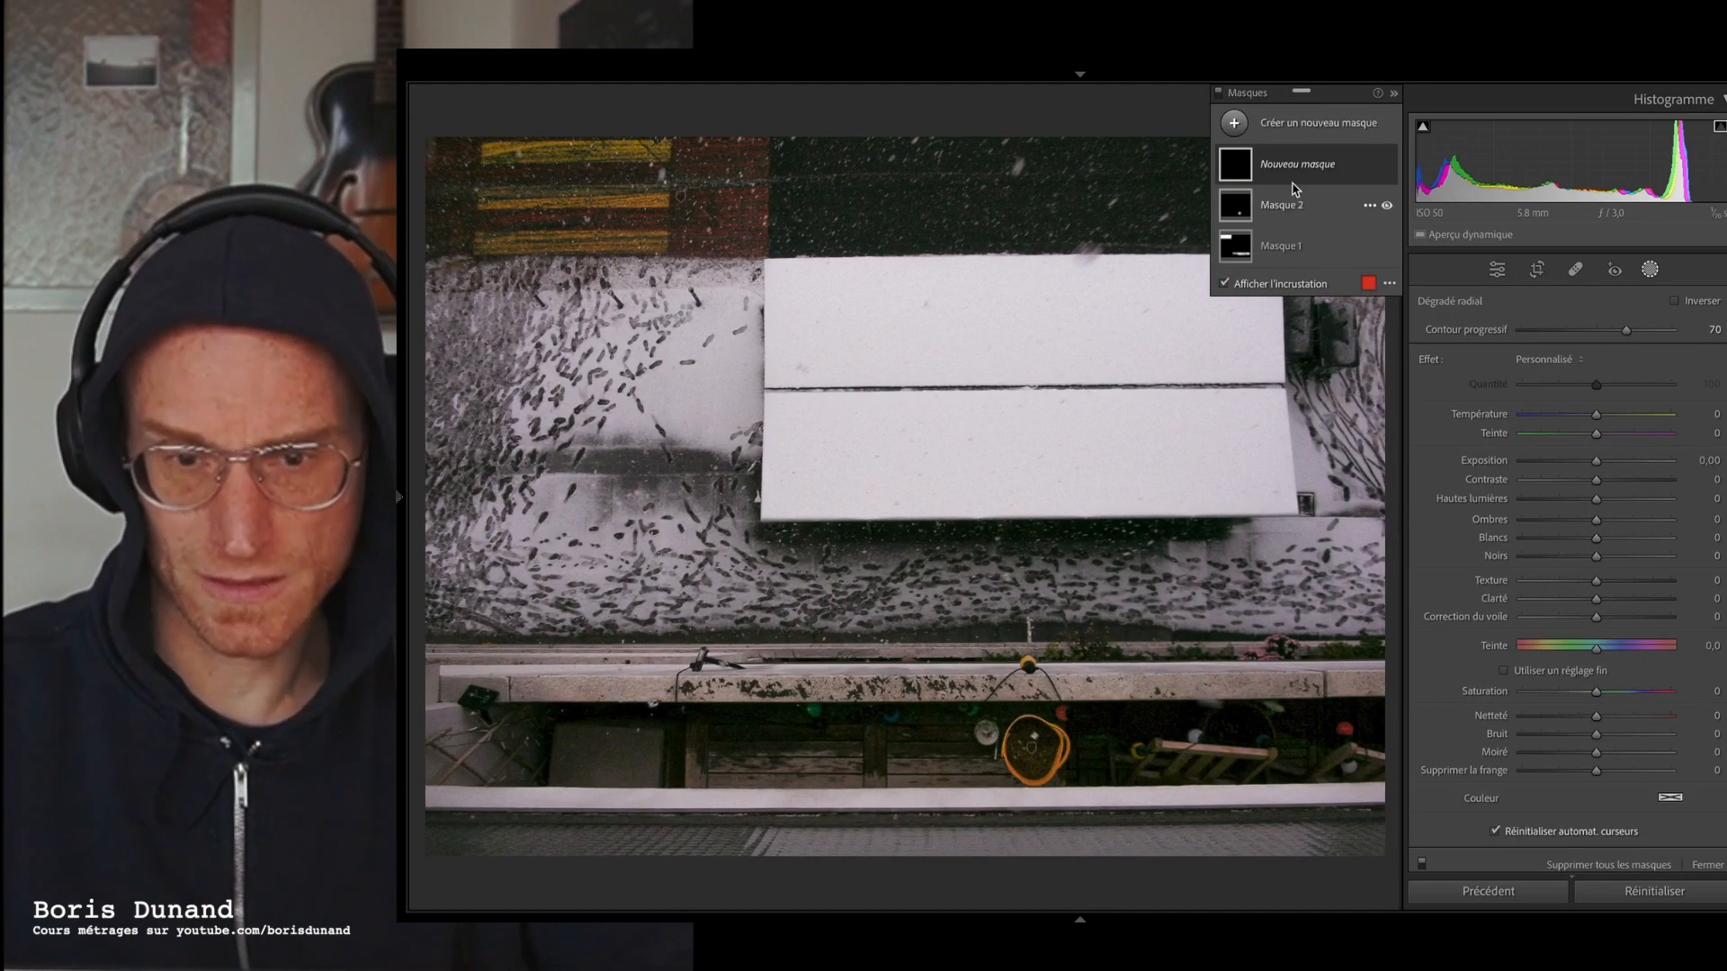
click(1362, 173)
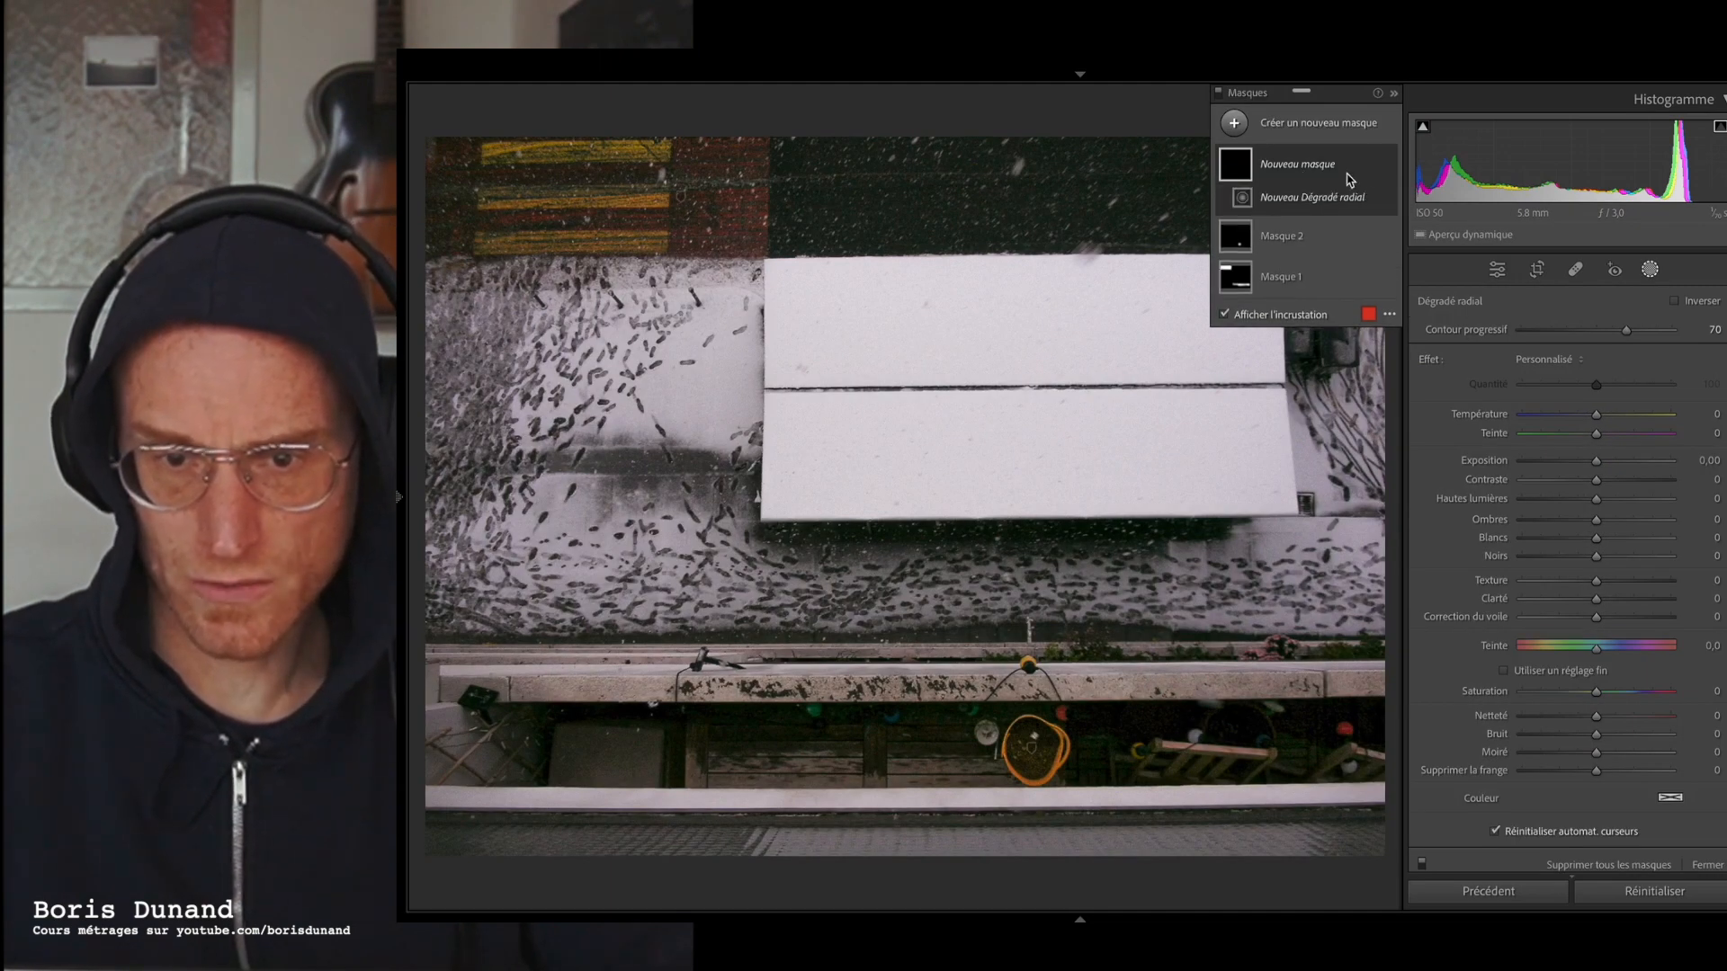
click(1356, 171)
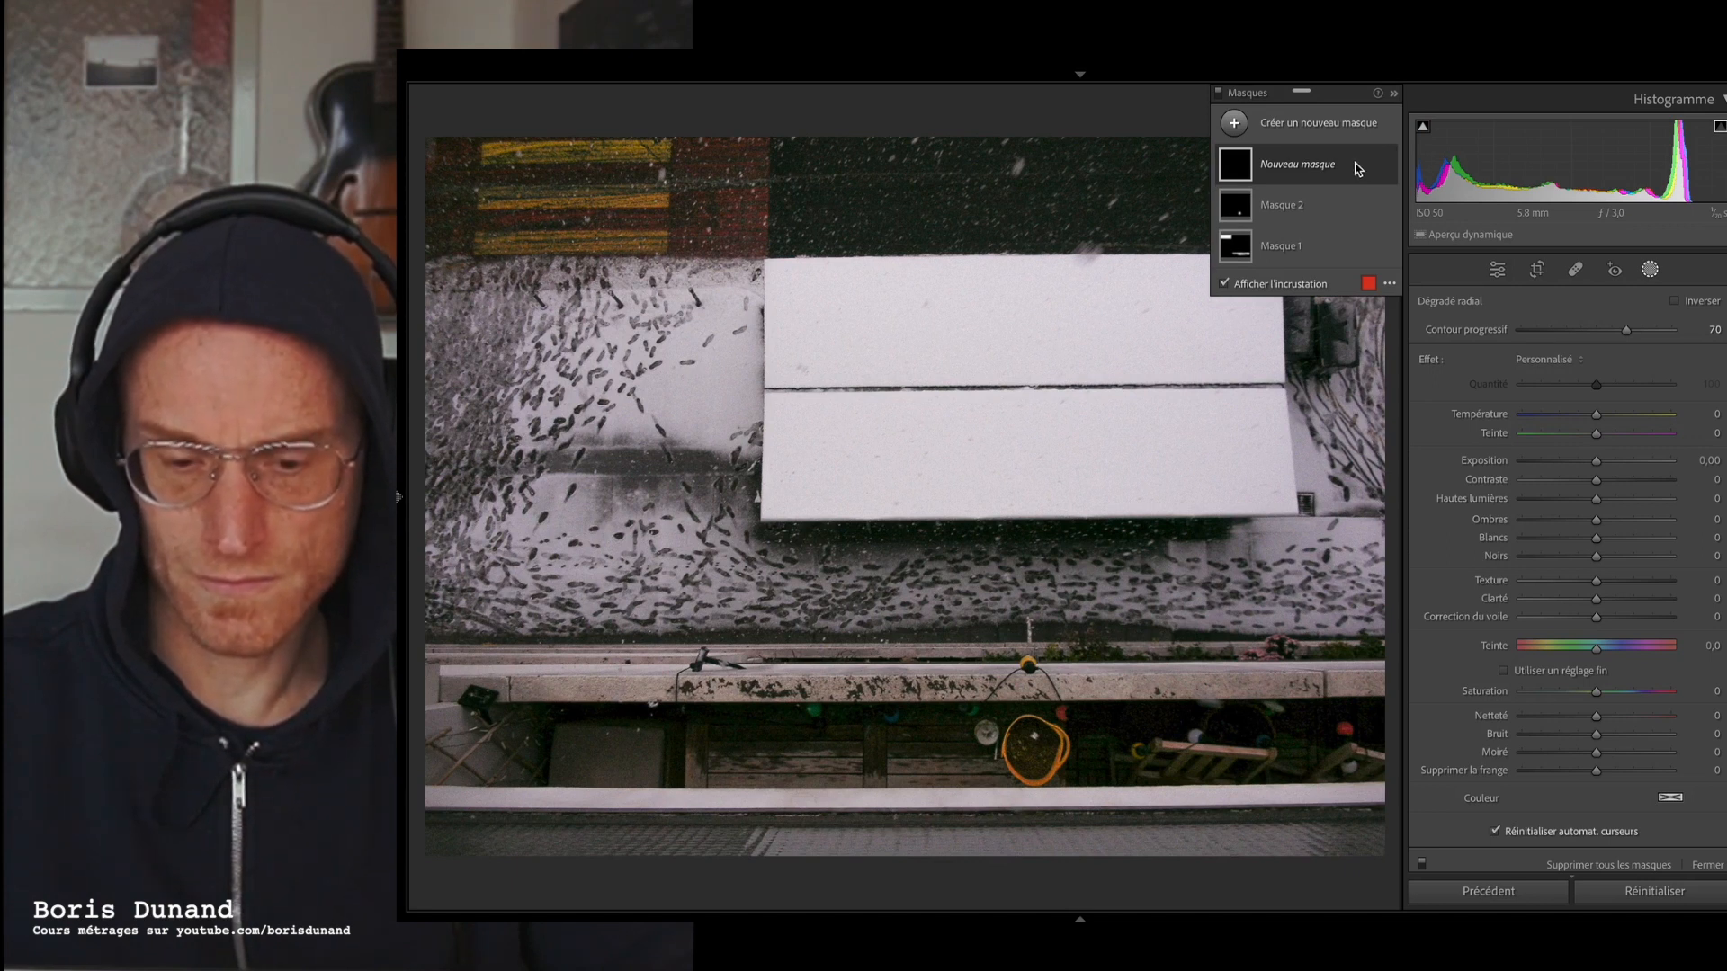
key(shift+m)
key(shift+m)
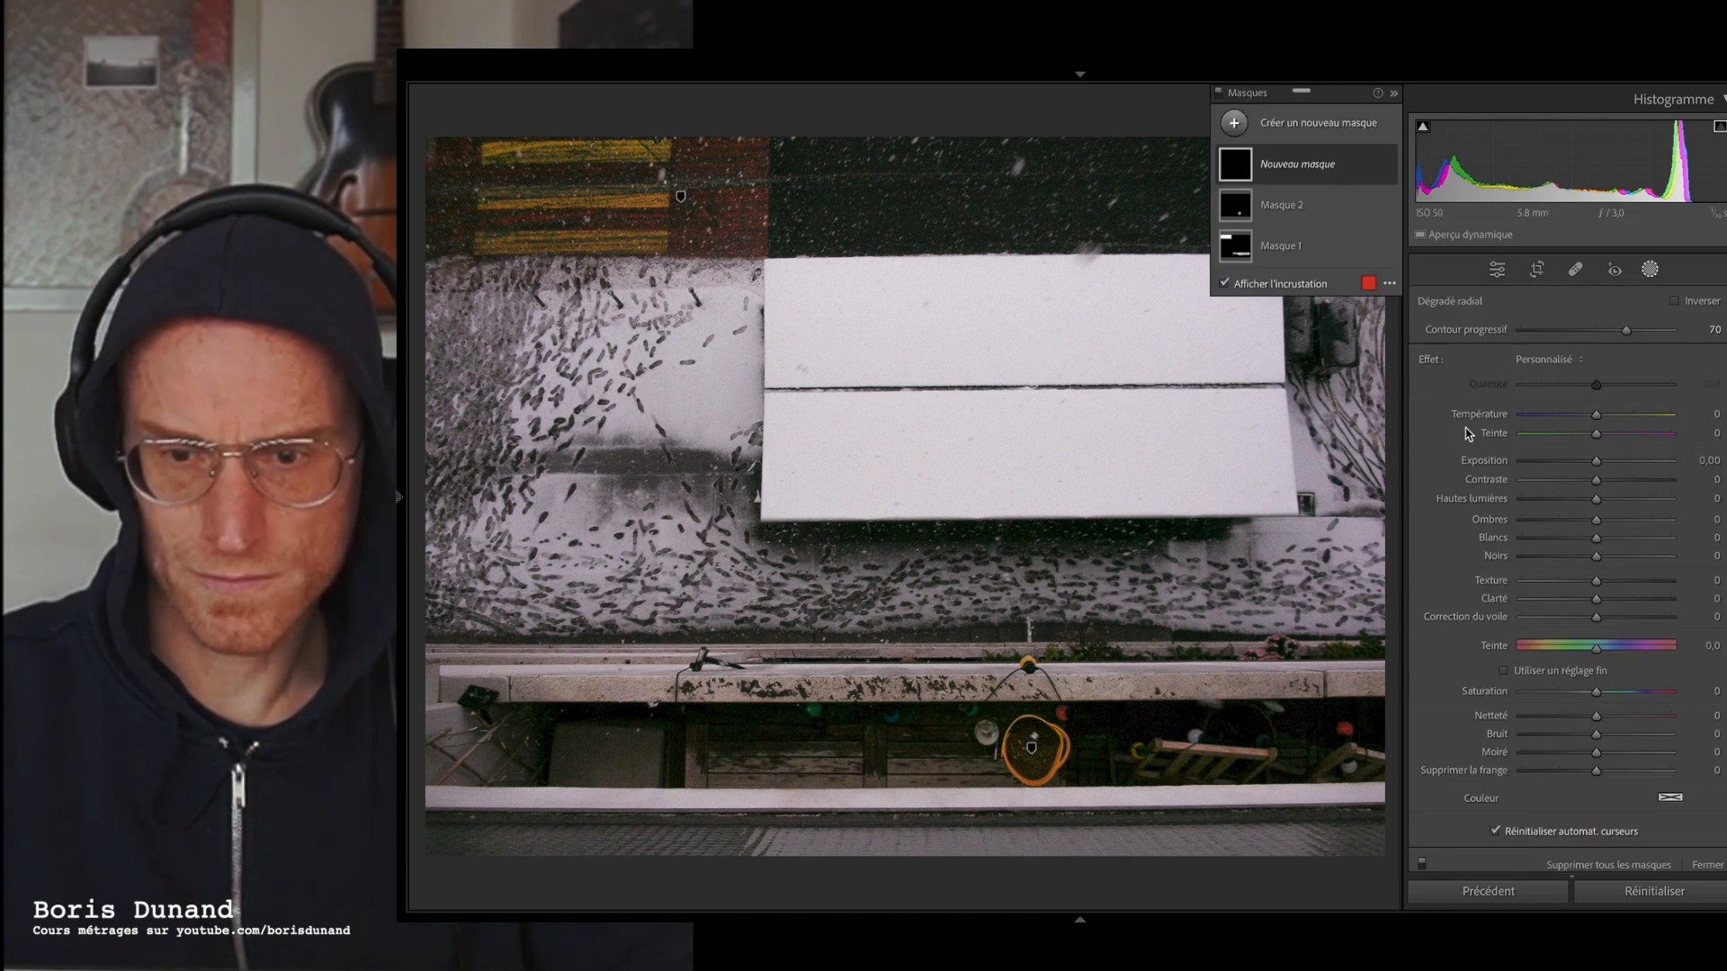
click(1649, 270)
click(1650, 270)
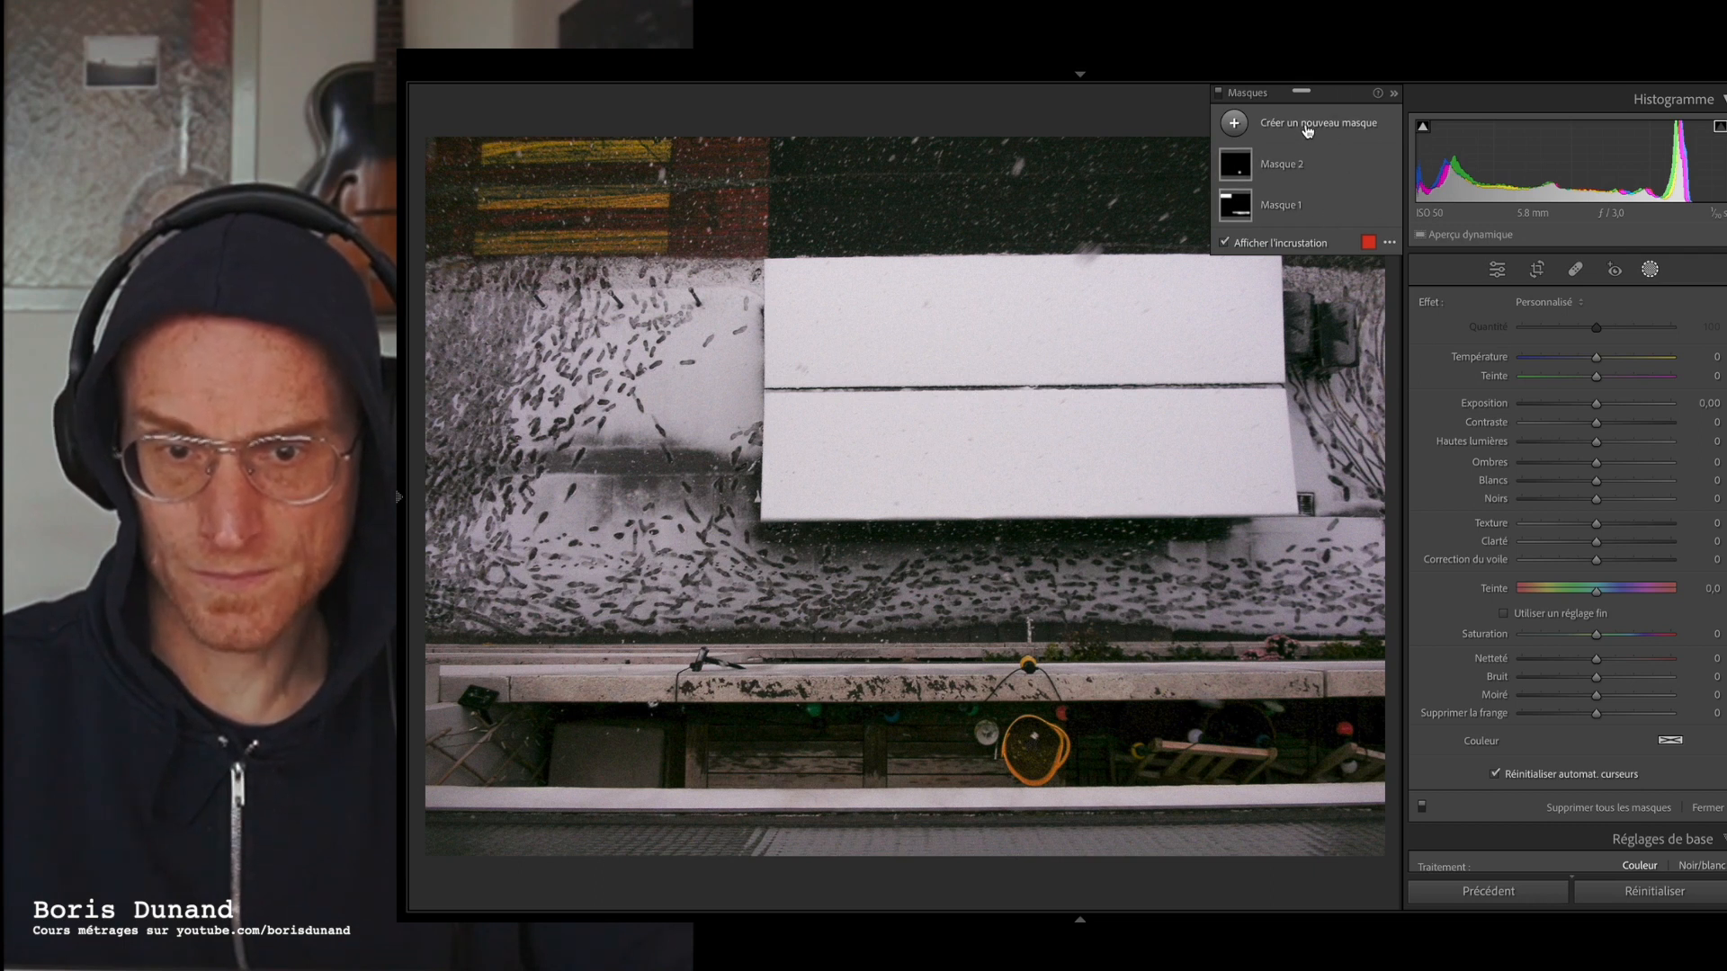
- Create a radial gradient mask as a wide ellipse centred on the white roof, with its Contour progressif at 18
click(1651, 270)
key(shift+m)
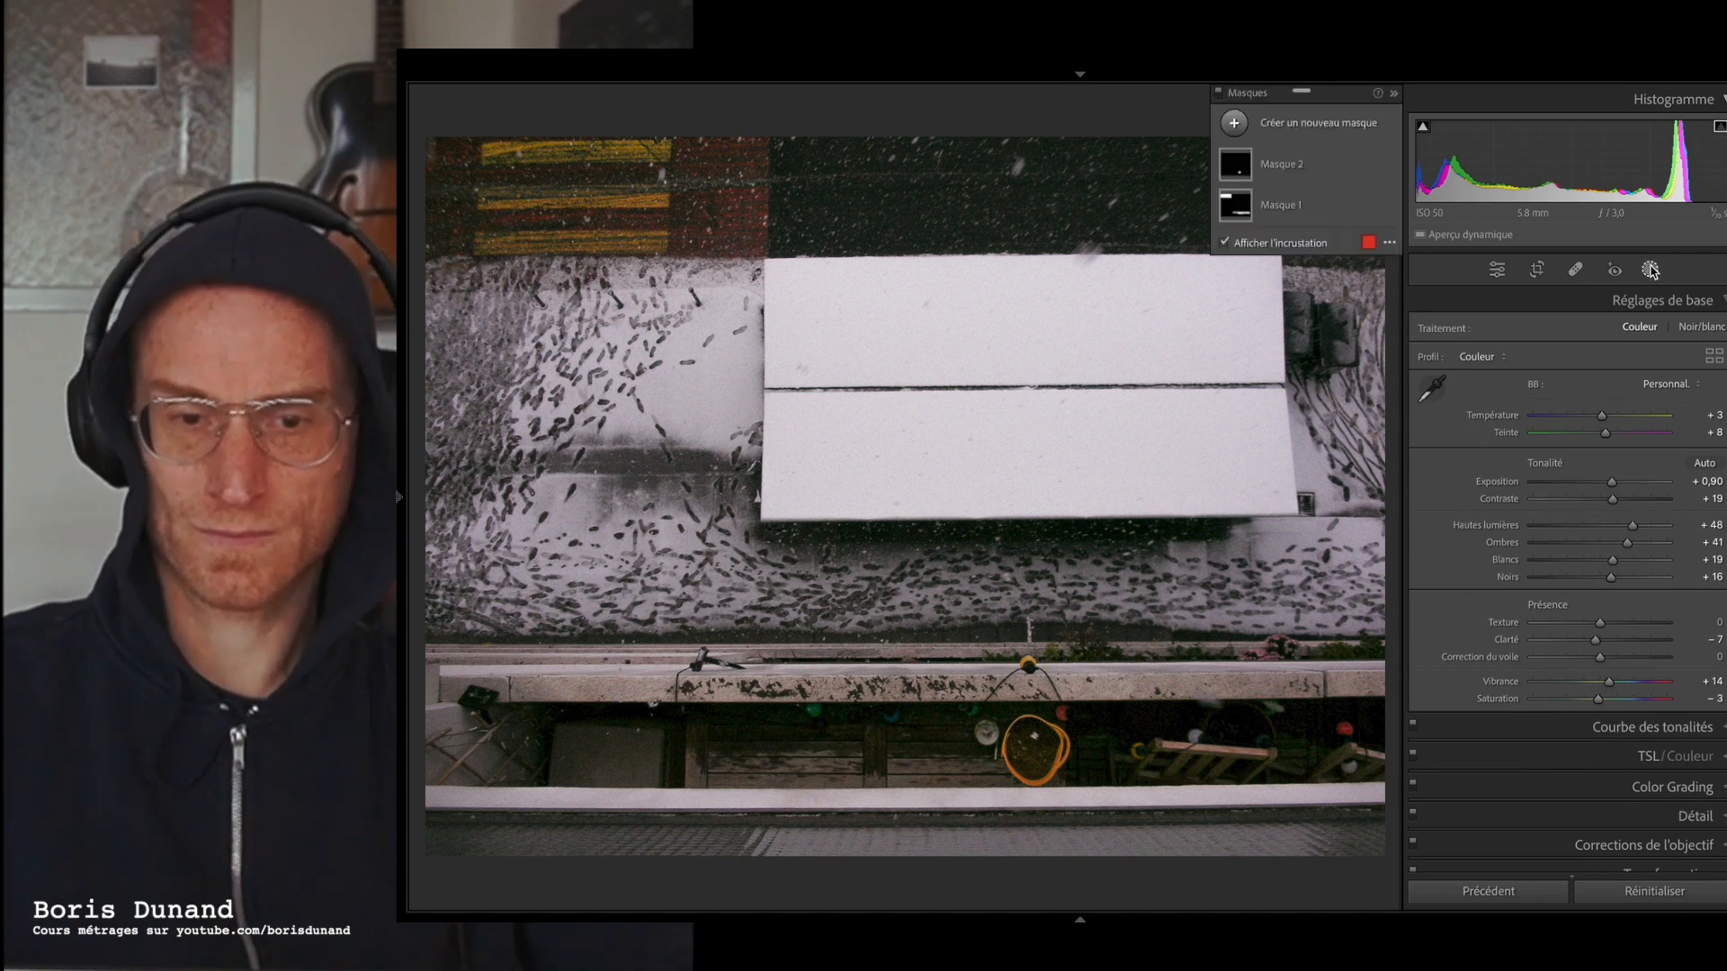
mouse_move(1045, 362)
mouse_down()
mouse_move(1191, 455)
mouse_move(1316, 493)
mouse_up()
drag(1045, 403, 1044, 470)
mouse_move(1069, 377)
mouse_down()
mouse_move(1070, 414)
mouse_move(1050, 388)
mouse_up()
drag(1301, 373, 1349, 374)
drag(1030, 509, 1030, 563)
drag(1041, 306, 1041, 323)
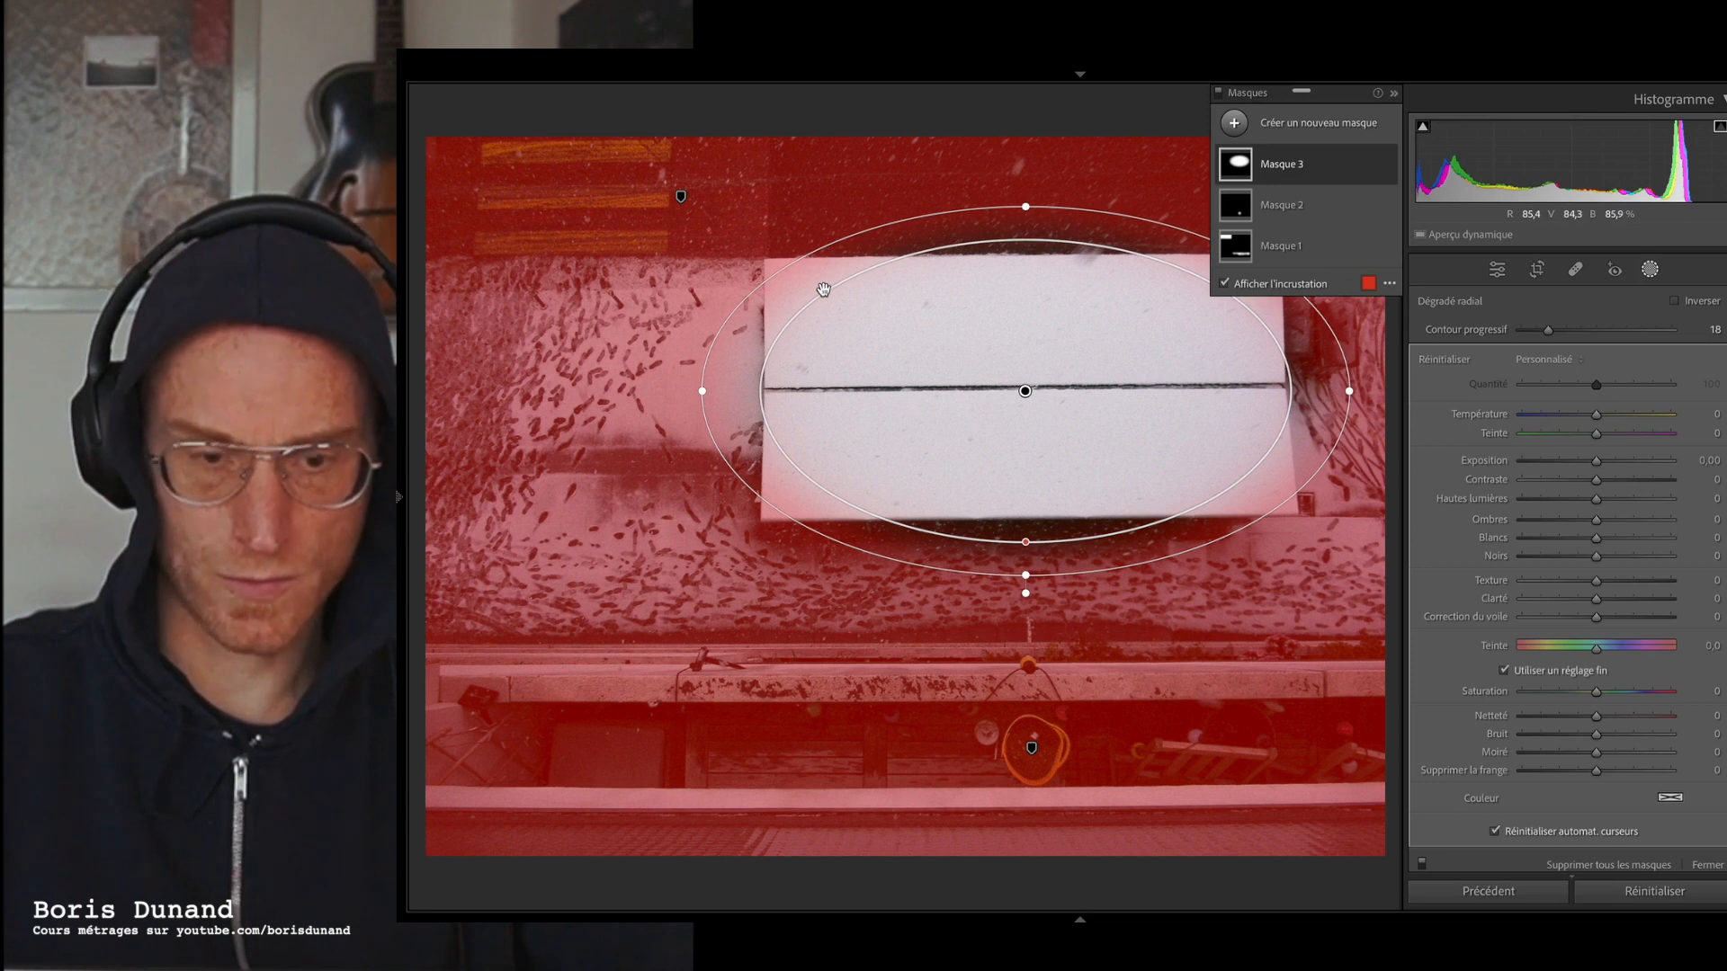
- Paint the white roof's corners into Masque 3 with a size 17 brush using Masquage automatique
key(k)
key(bracketleft)
mouse_move(821, 278)
mouse_down()
mouse_move(796, 270)
mouse_move(825, 285)
mouse_up()
drag(766, 486, 832, 475)
drag(1293, 474, 1290, 422)
mouse_move(1263, 353)
mouse_down()
mouse_move(1261, 288)
mouse_move(1152, 284)
mouse_up()
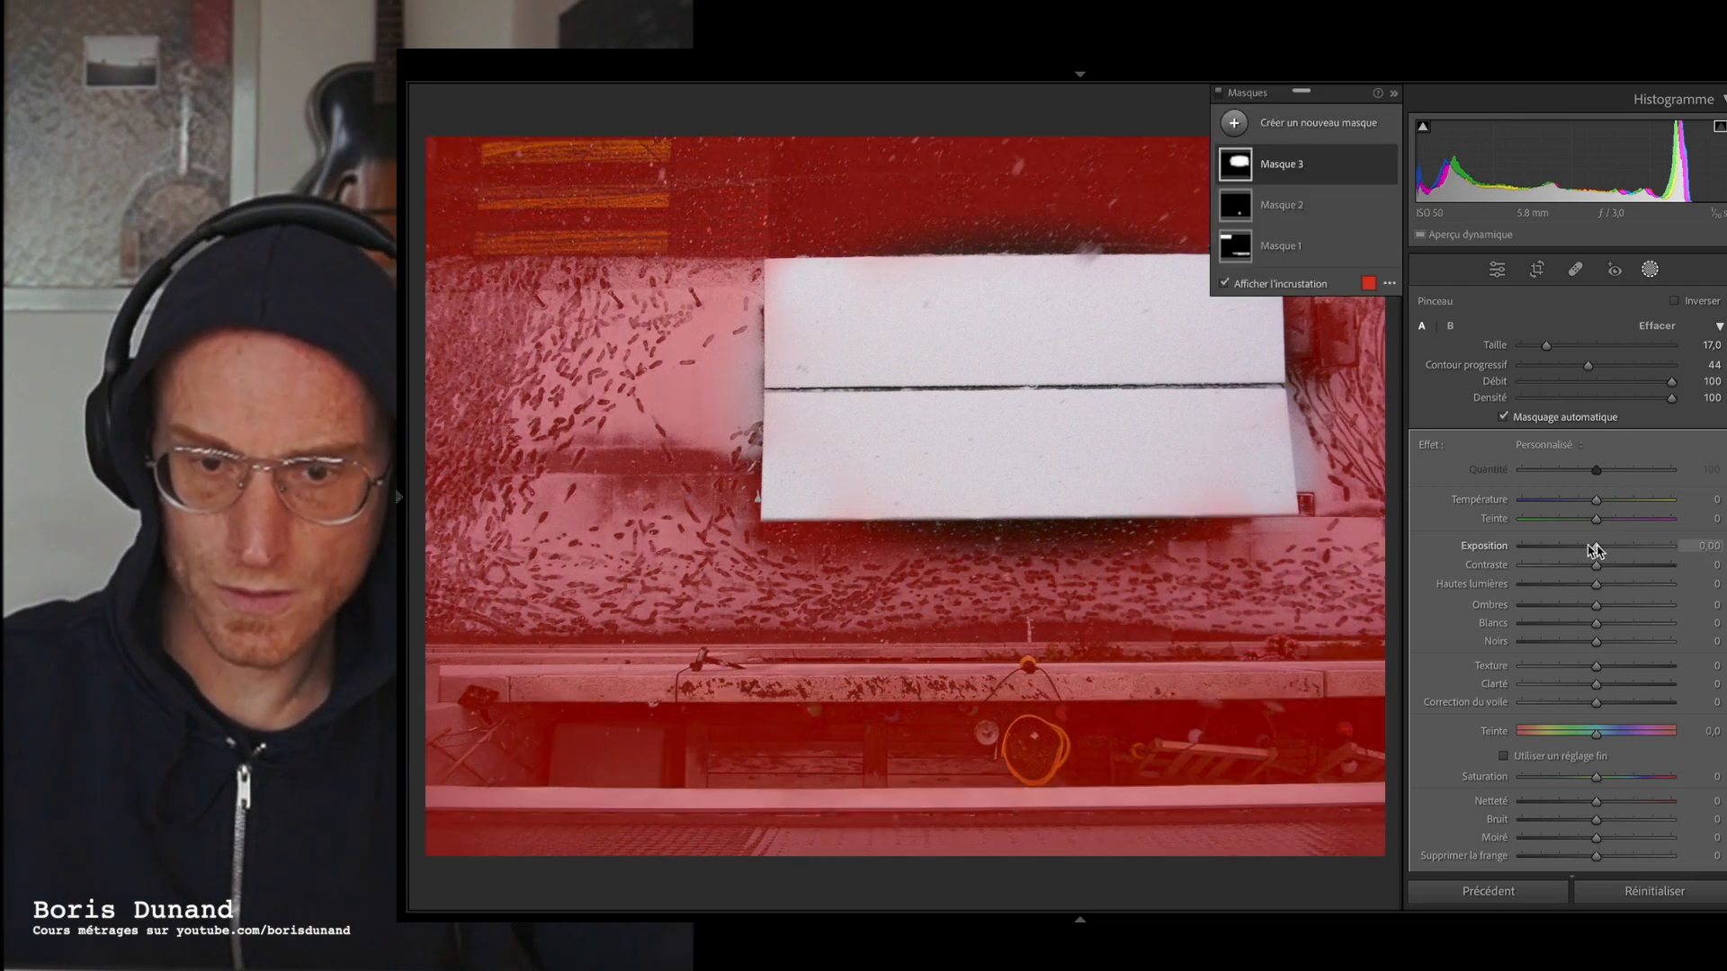
- Hide the mask overlay and set Masque 3's Exposition to -0,23, Contraste to -8, Hautes lumières to 9, Ombres to 12 and Blancs to 1
click(1225, 283)
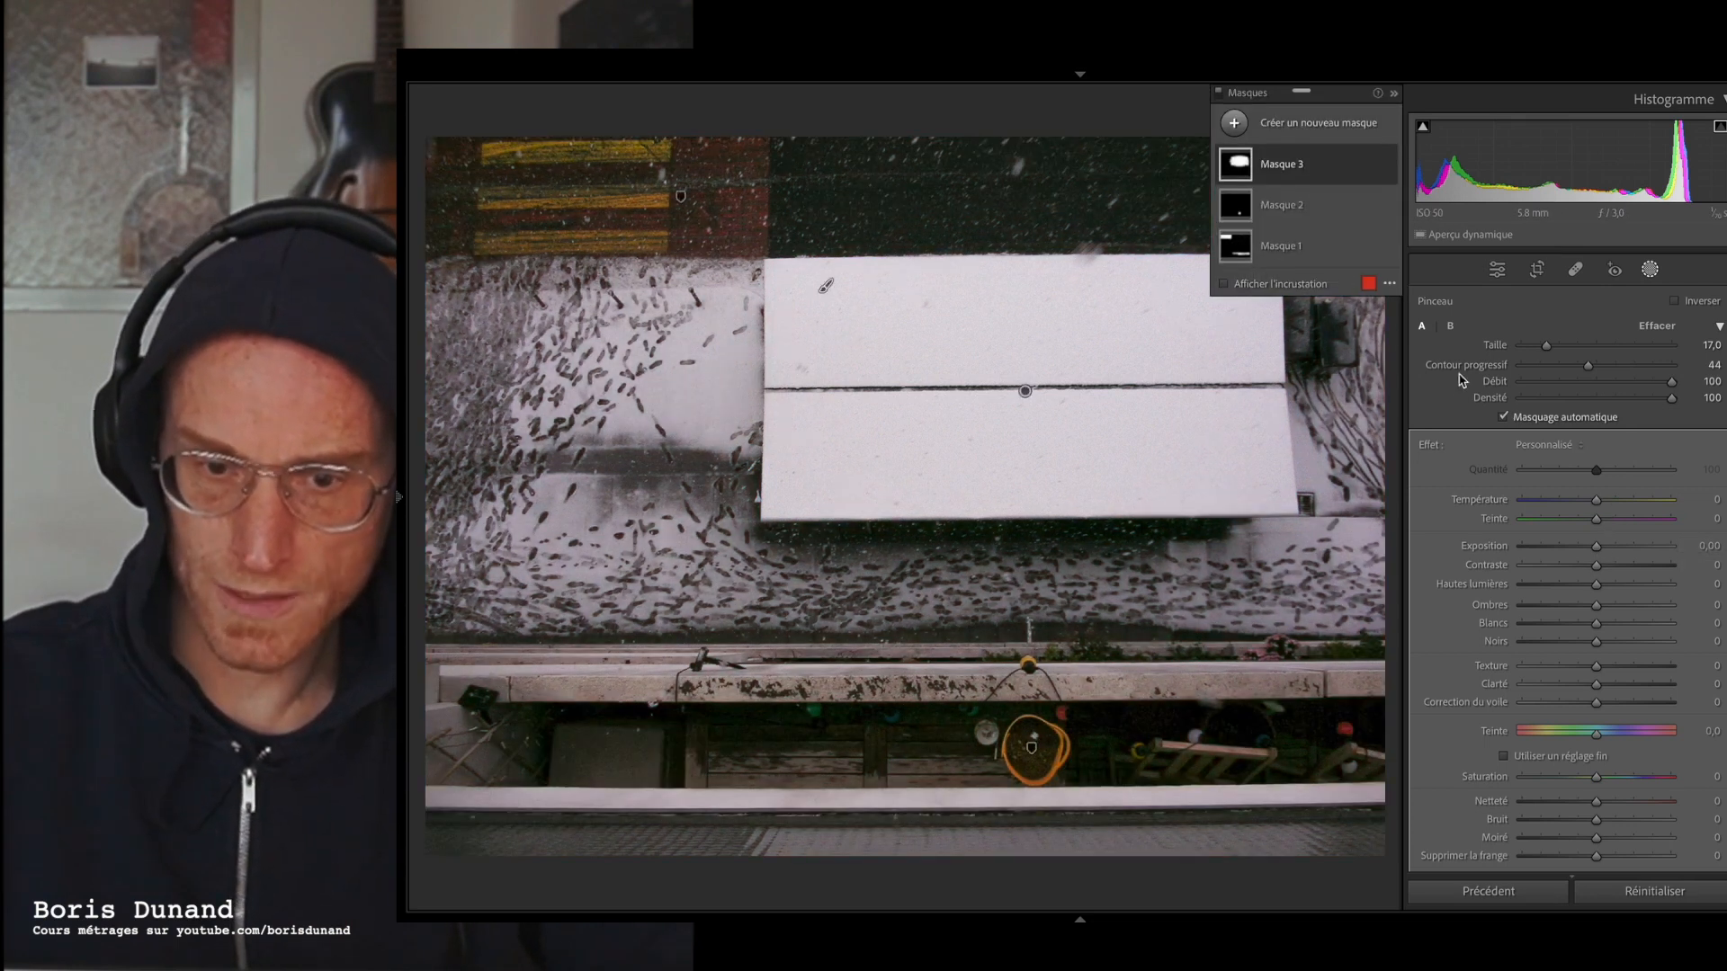
drag(1598, 548, 1712, 577)
mouse_move(1598, 576)
mouse_down()
mouse_move(1572, 573)
mouse_move(1604, 591)
mouse_up()
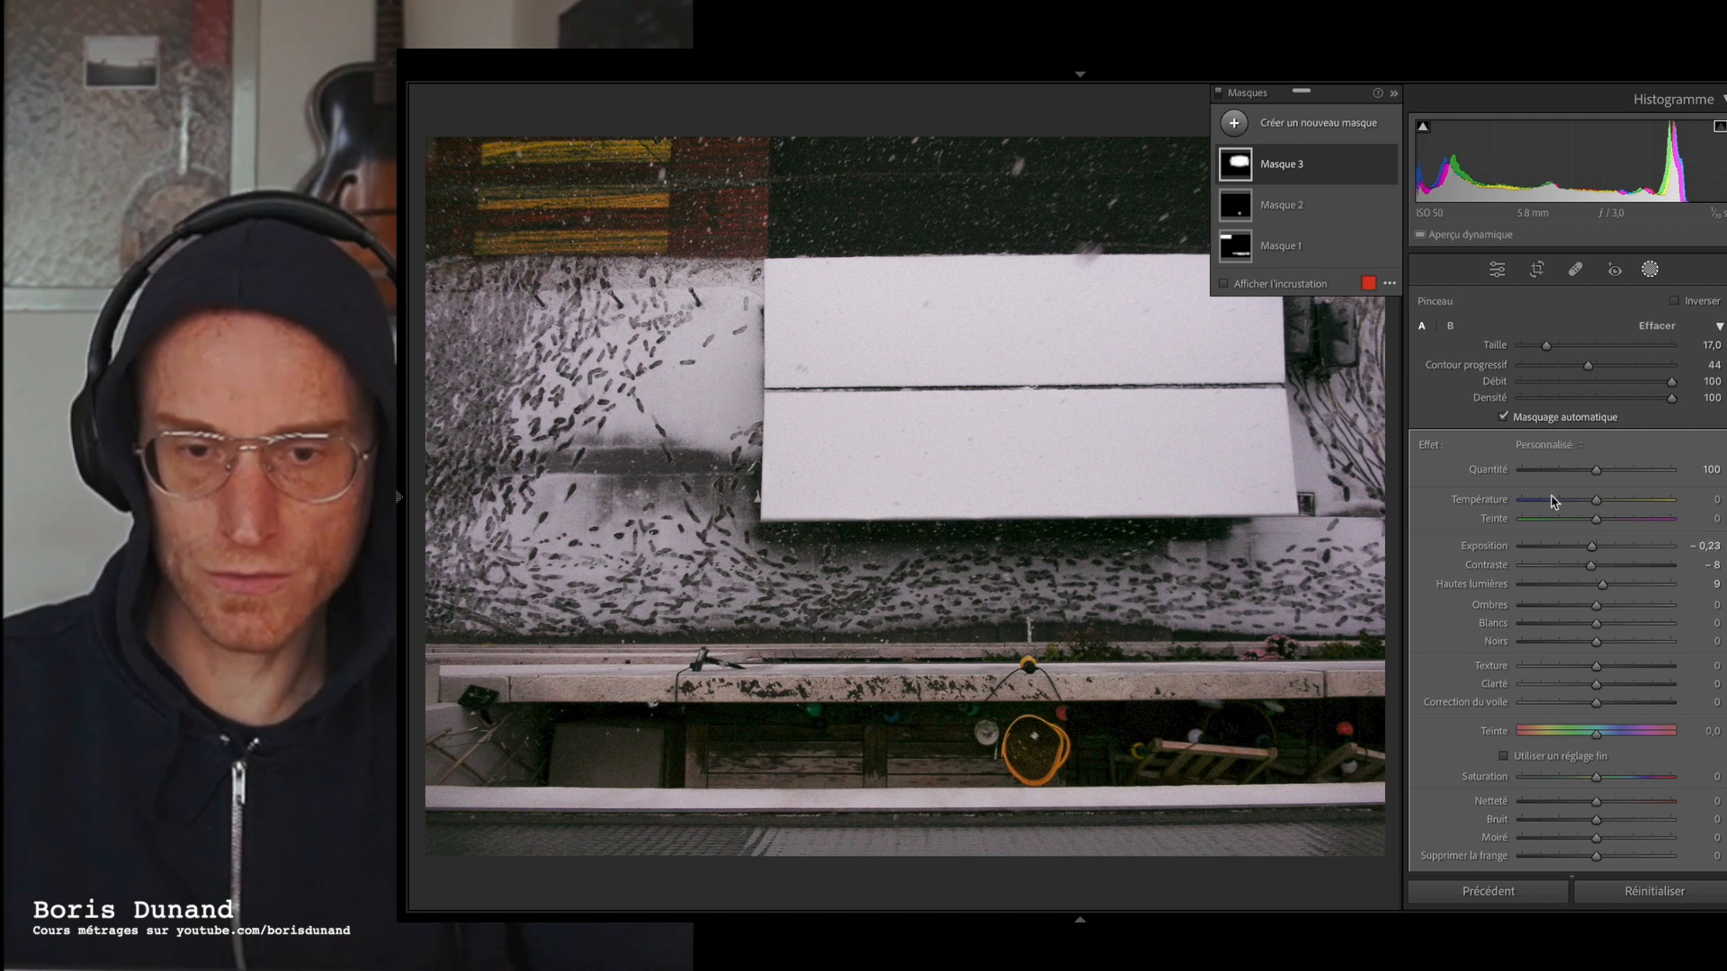
click(1610, 607)
drag(1610, 608, 1601, 631)
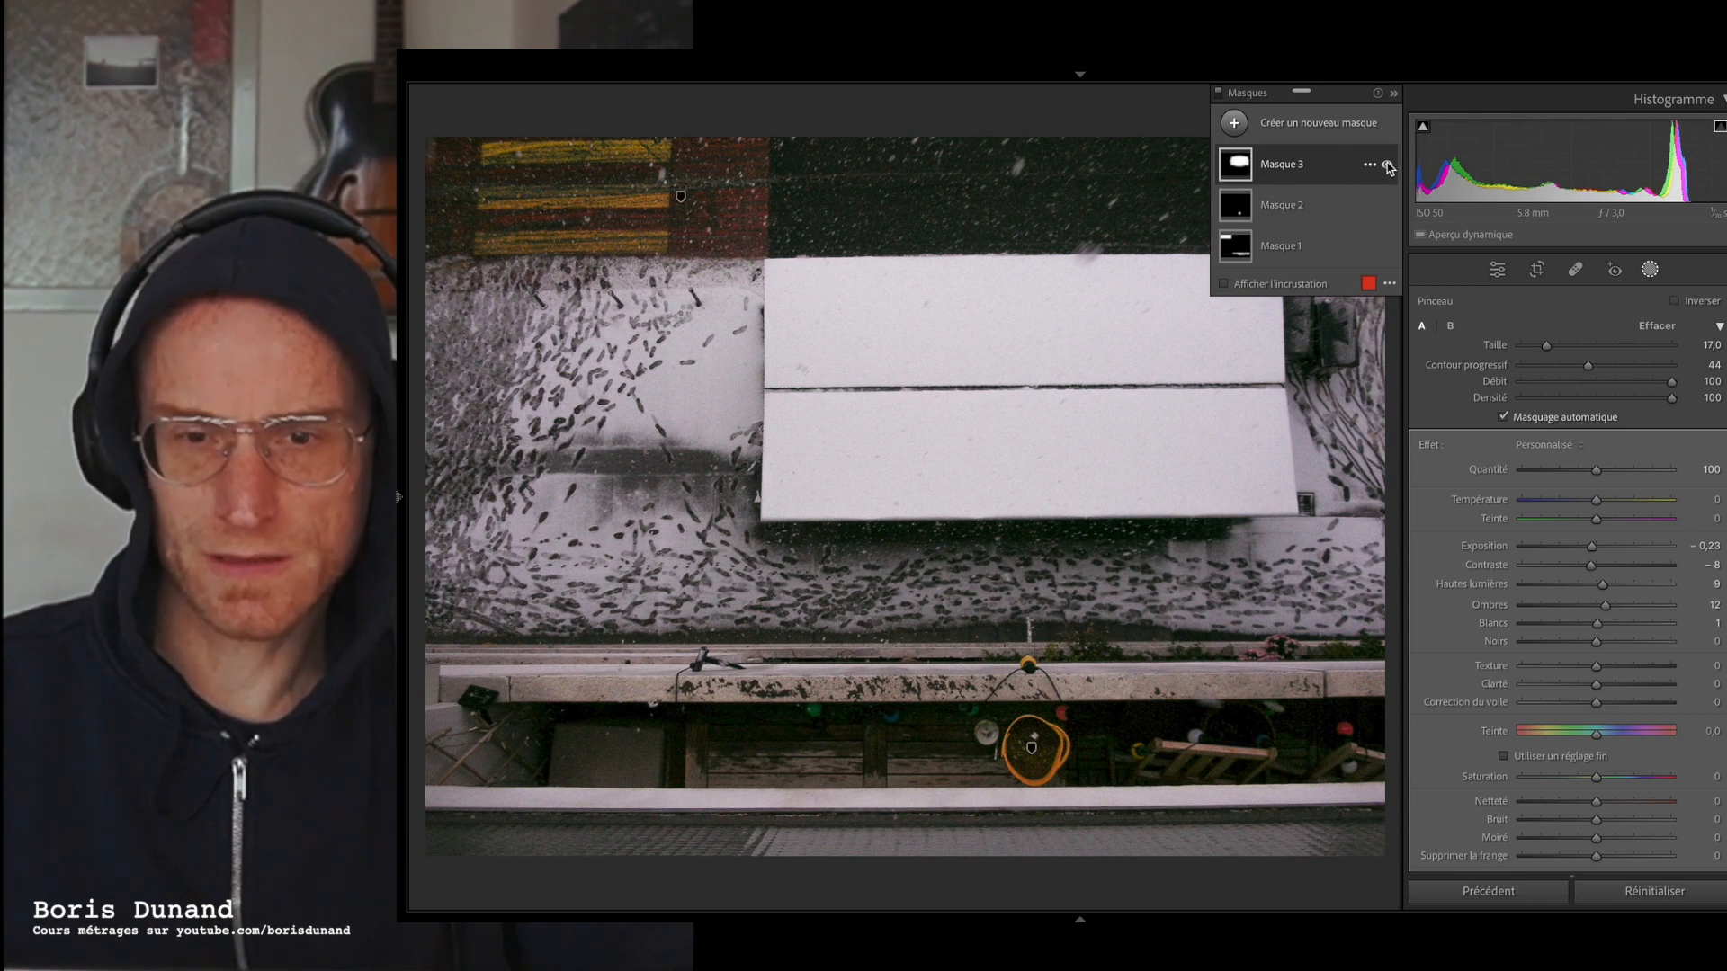
- Dock the mask list above the adjustments, compare the roof repeatedly with Masque 3 hidden and shown, and leave masking
drag(1424, 108, 1439, 117)
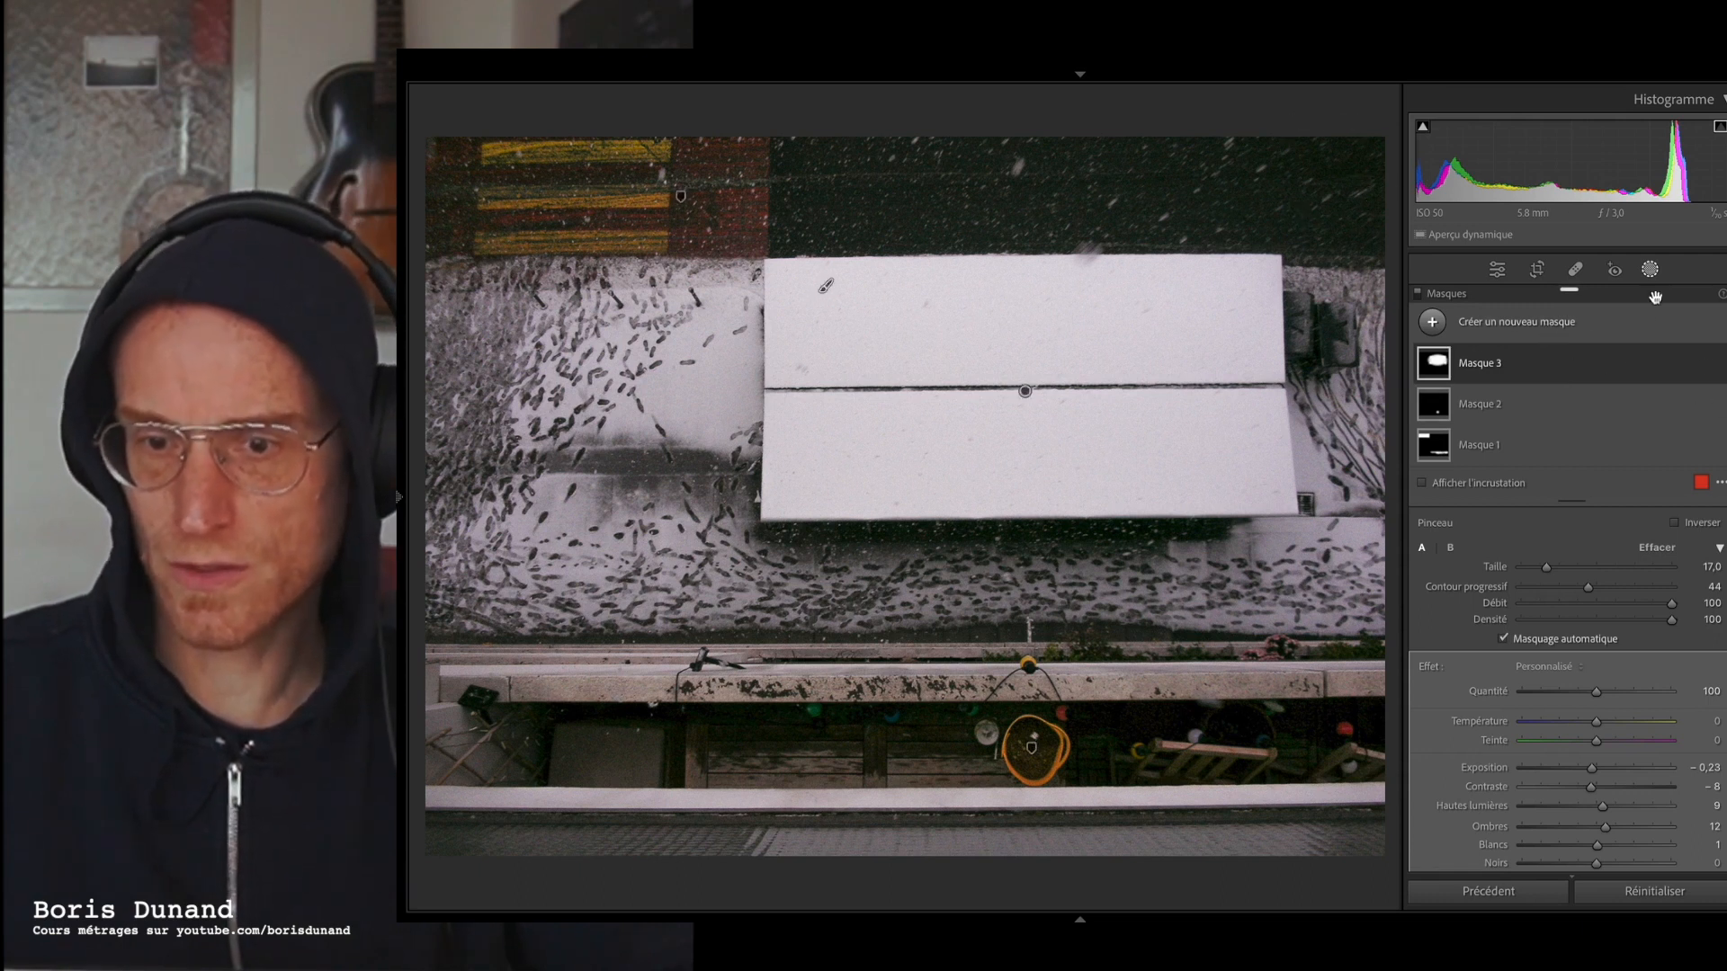
mouse_move(1718, 367)
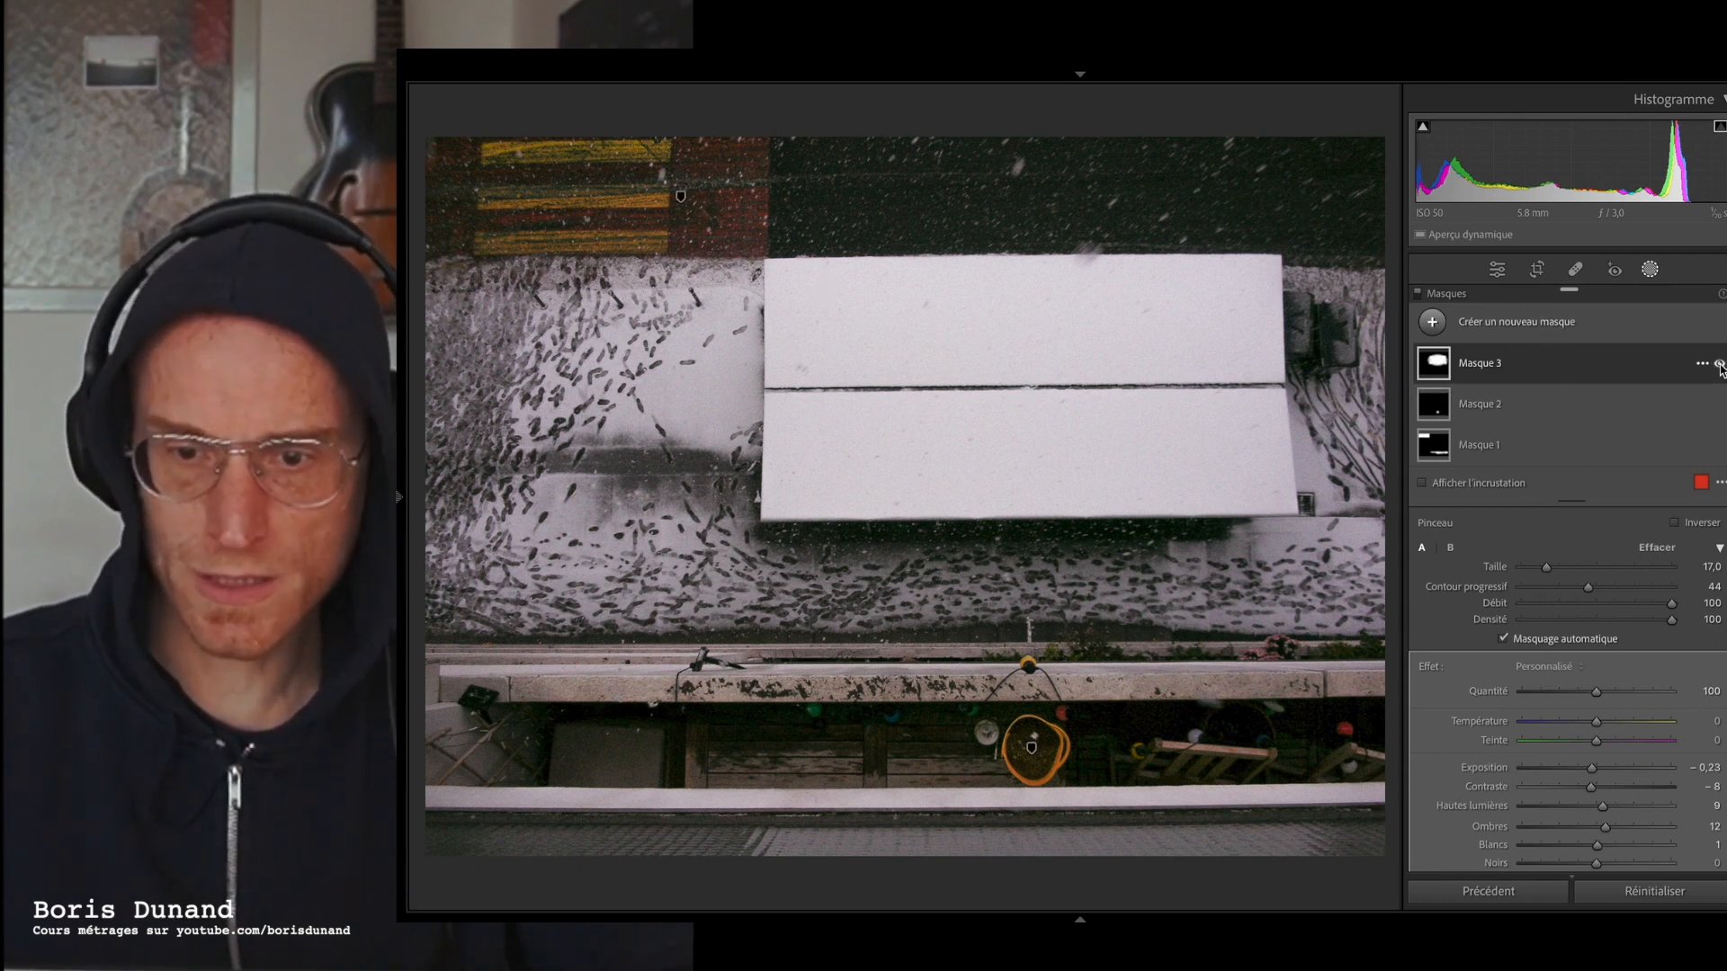
click(1719, 366)
click(1719, 366)
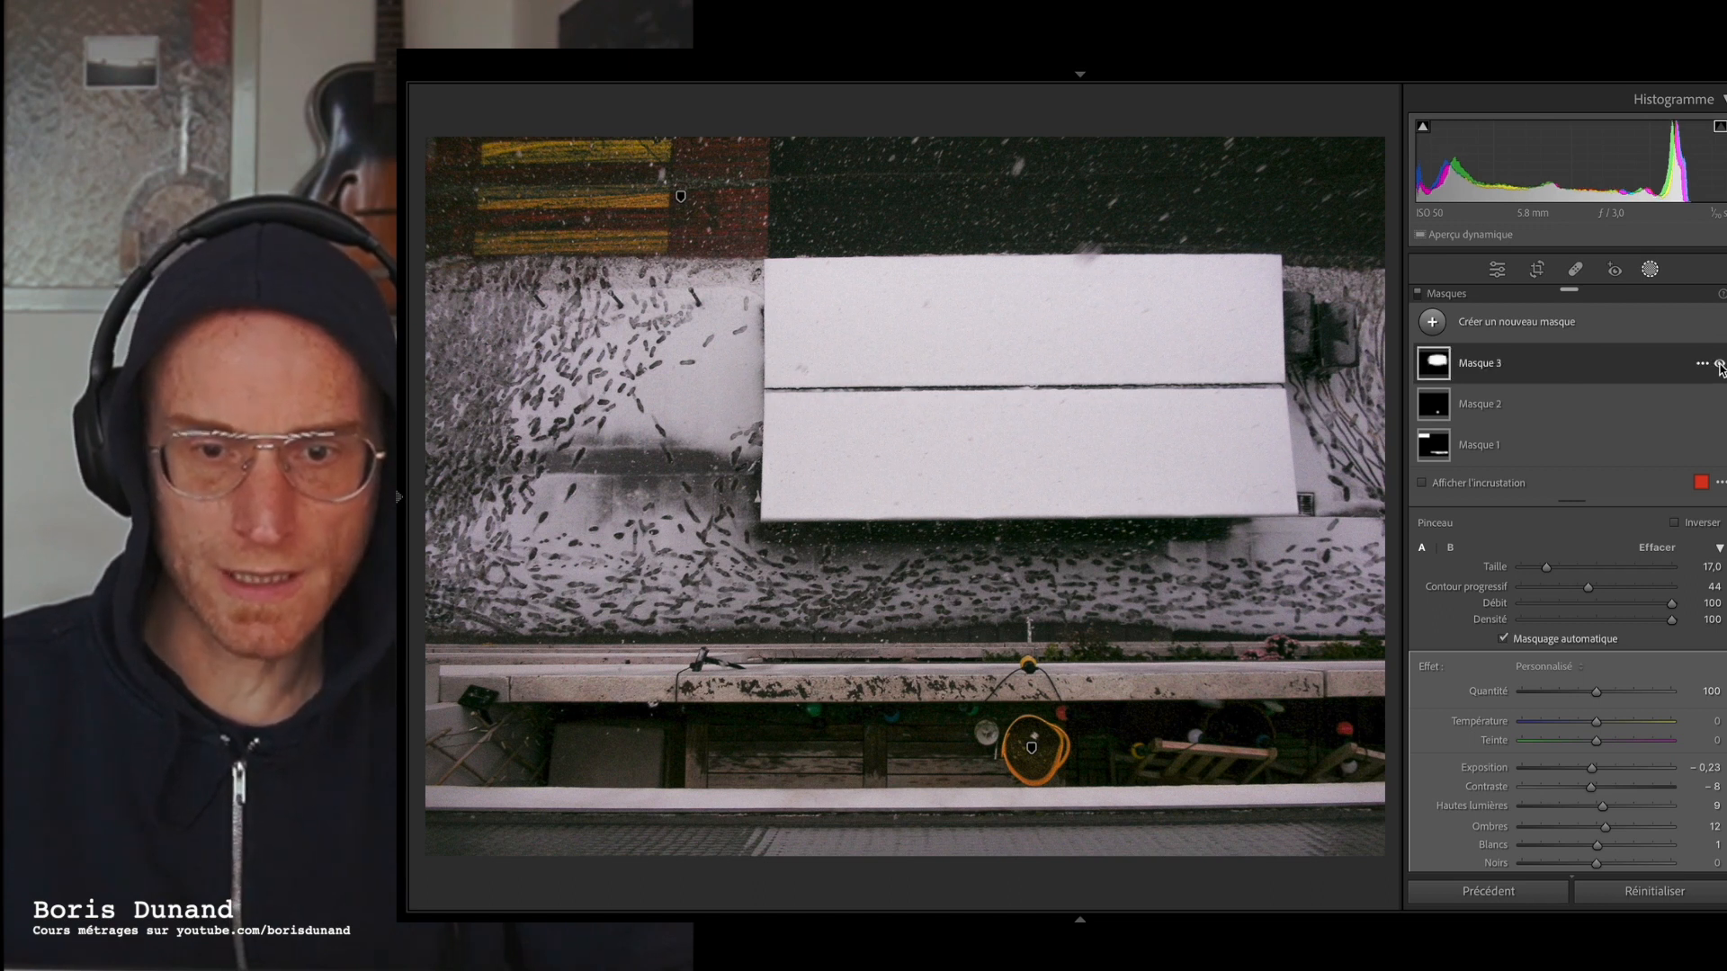
click(1719, 365)
click(1719, 365)
click(1719, 366)
click(1719, 365)
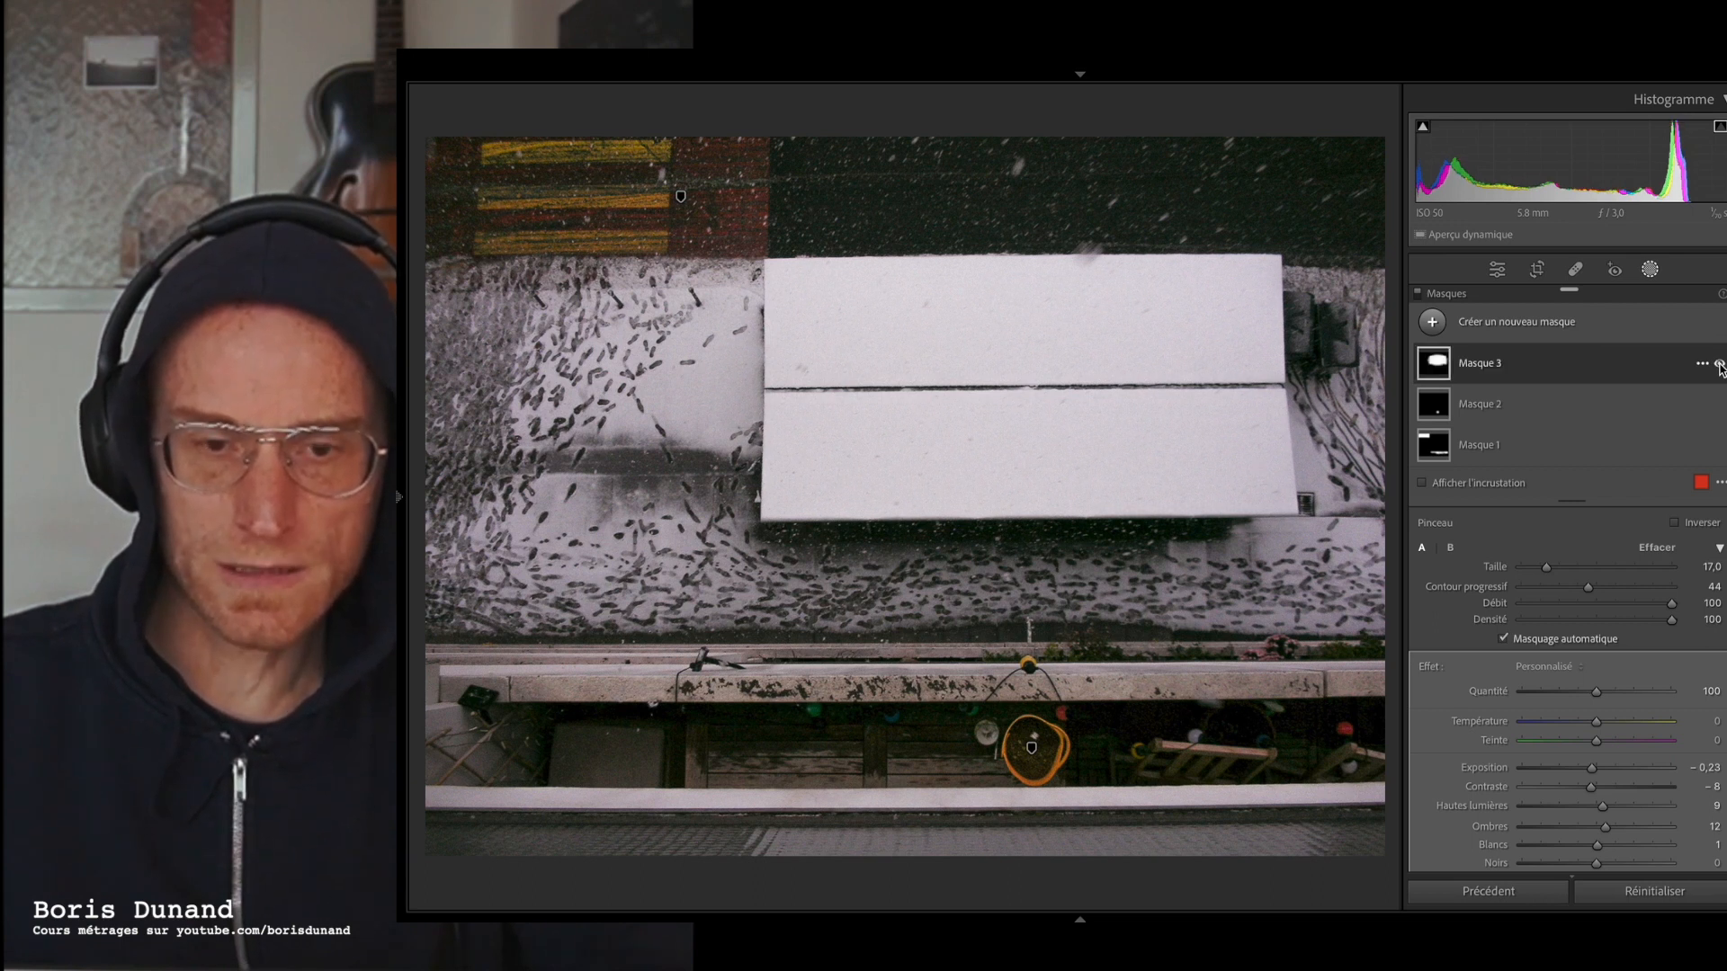
click(1719, 364)
click(1719, 365)
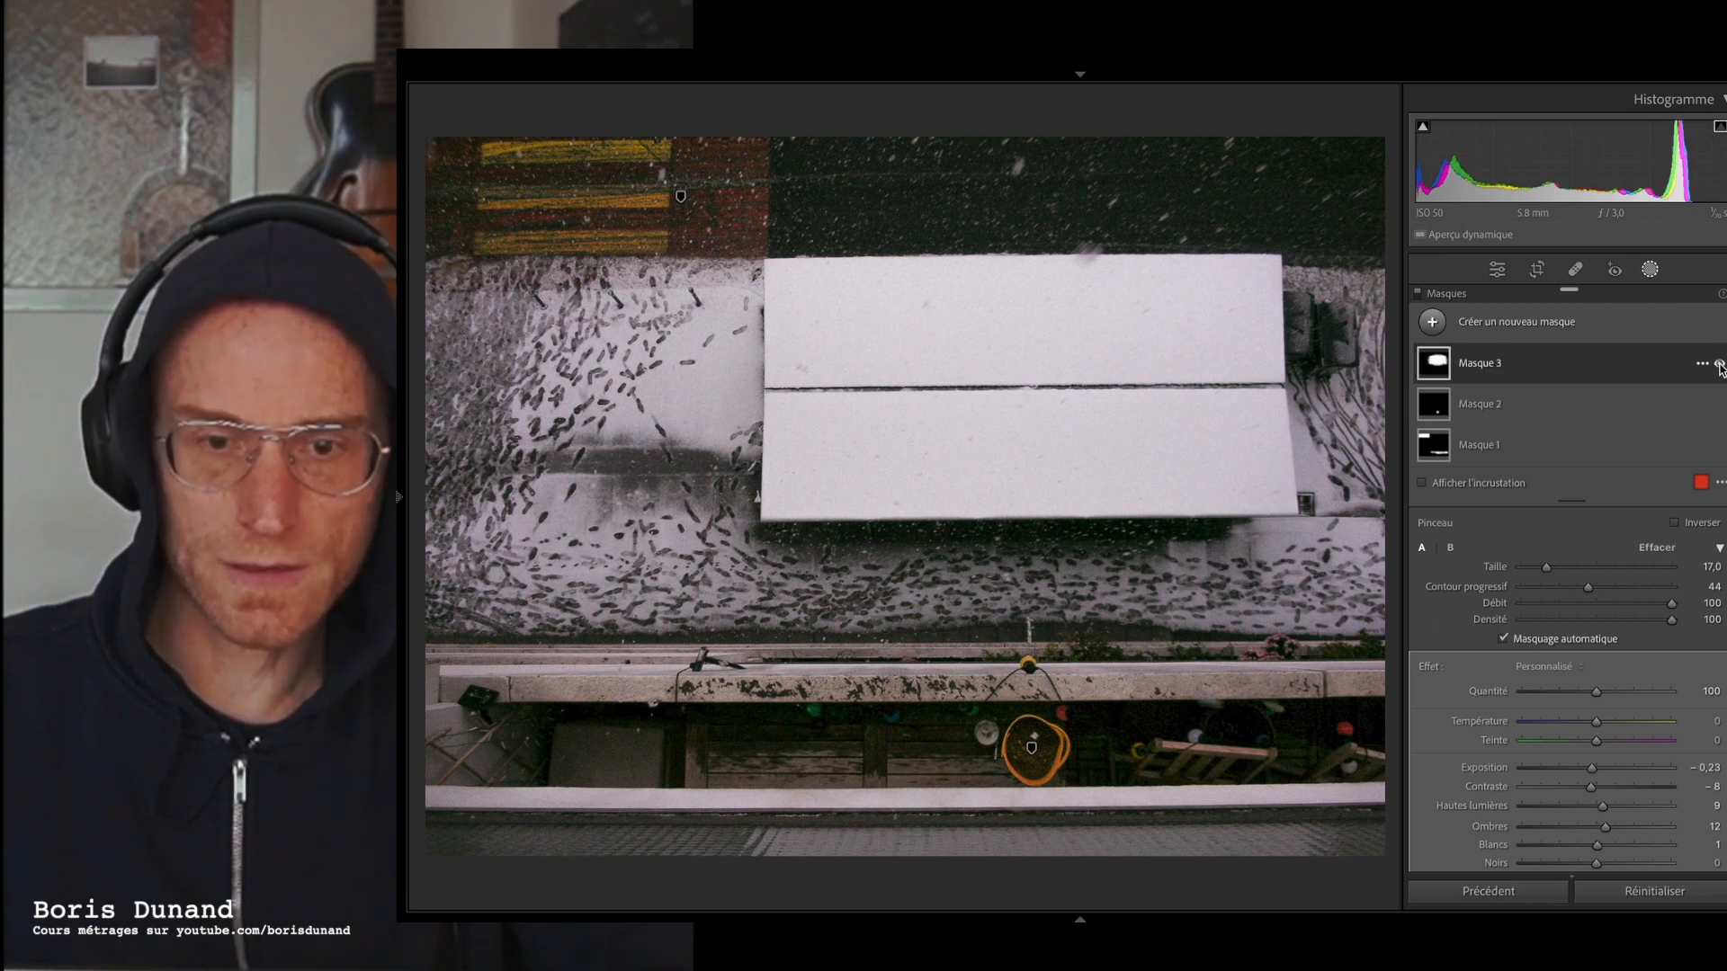
click(1719, 365)
click(1718, 365)
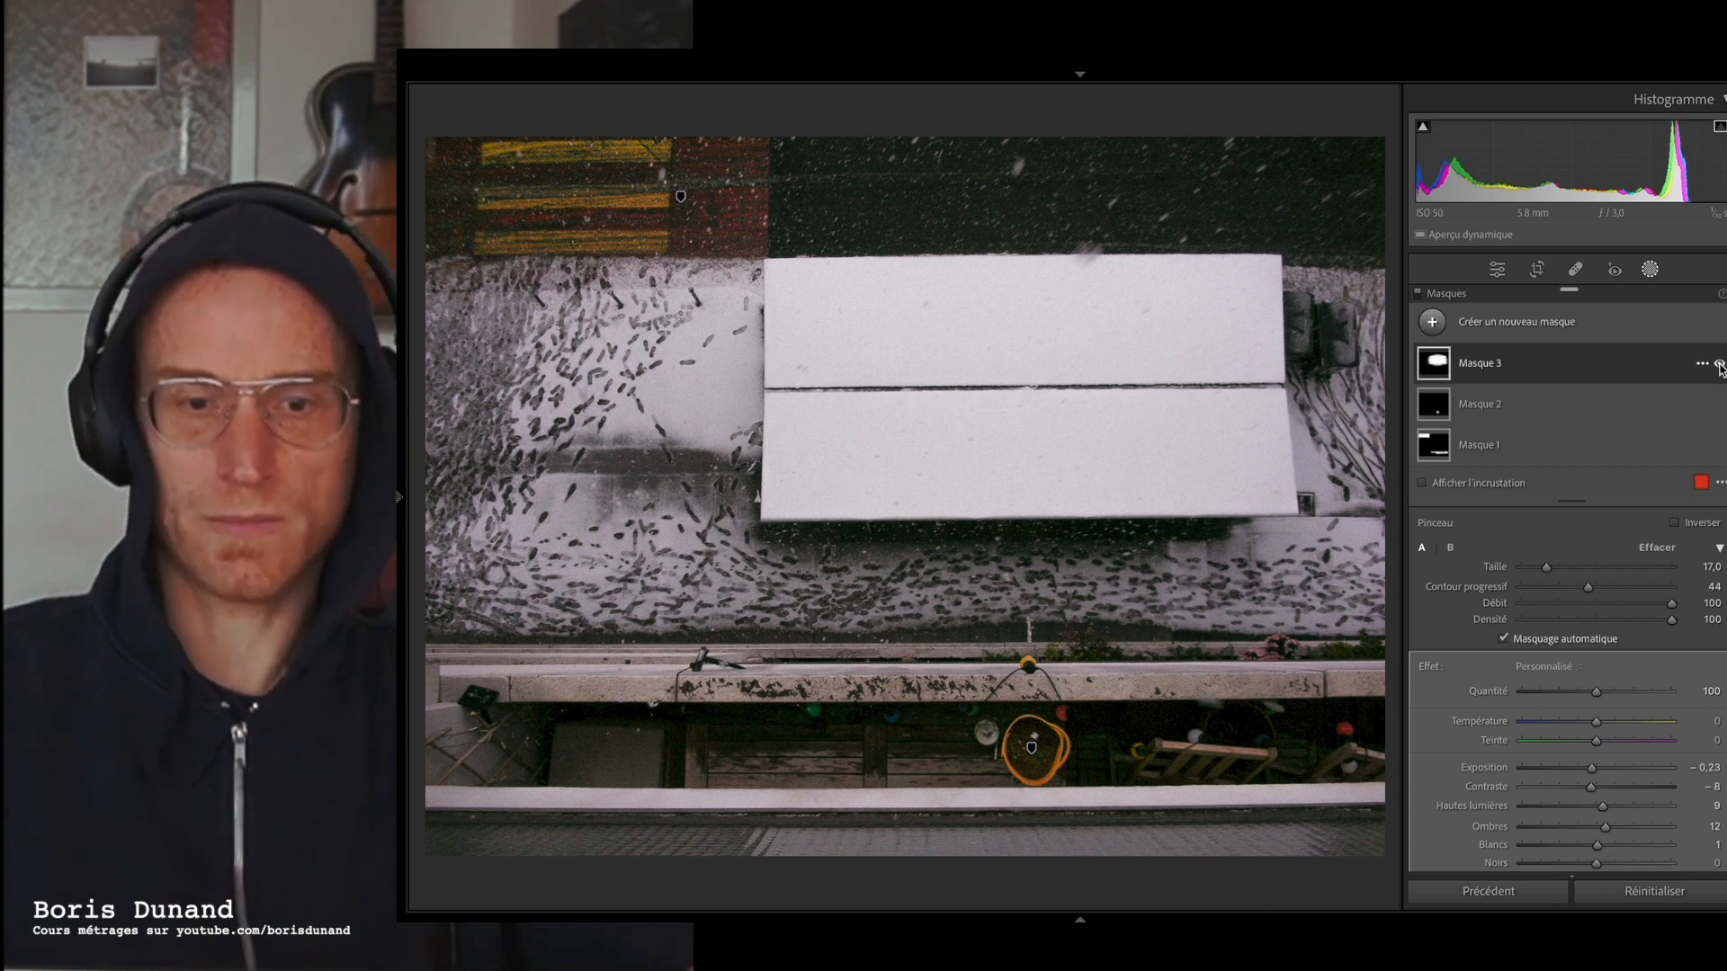
click(1719, 364)
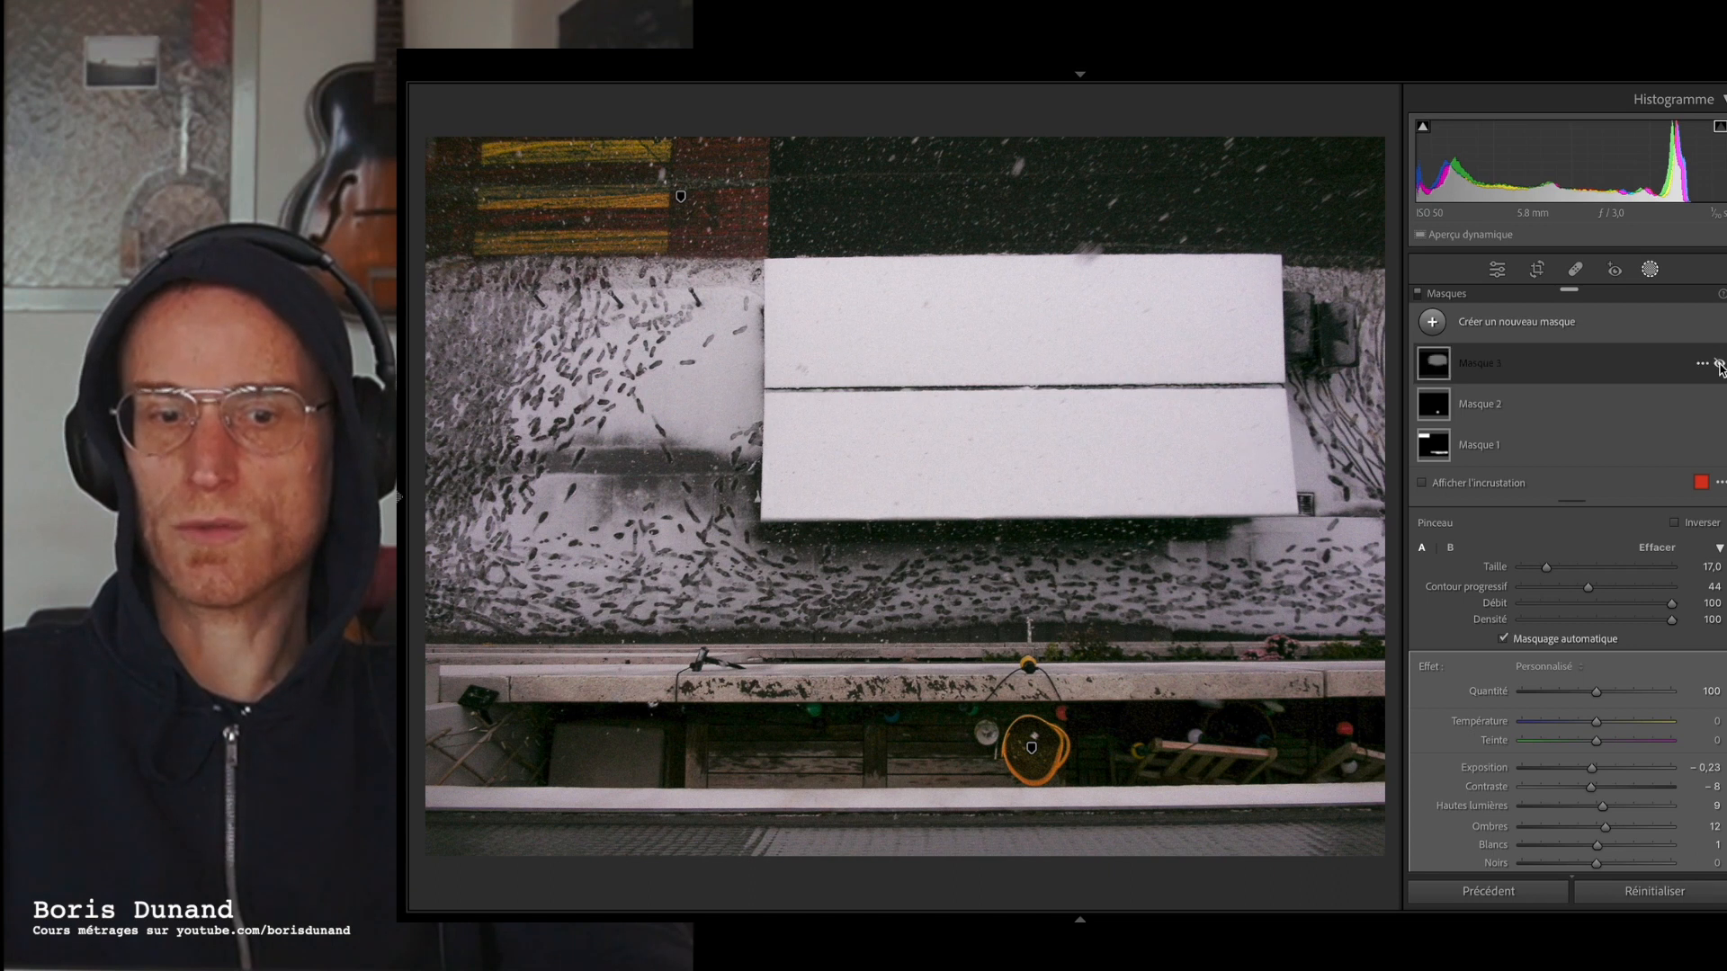
click(1719, 364)
click(1719, 364)
click(1719, 364)
click(1718, 364)
click(1719, 364)
click(1719, 365)
click(1719, 364)
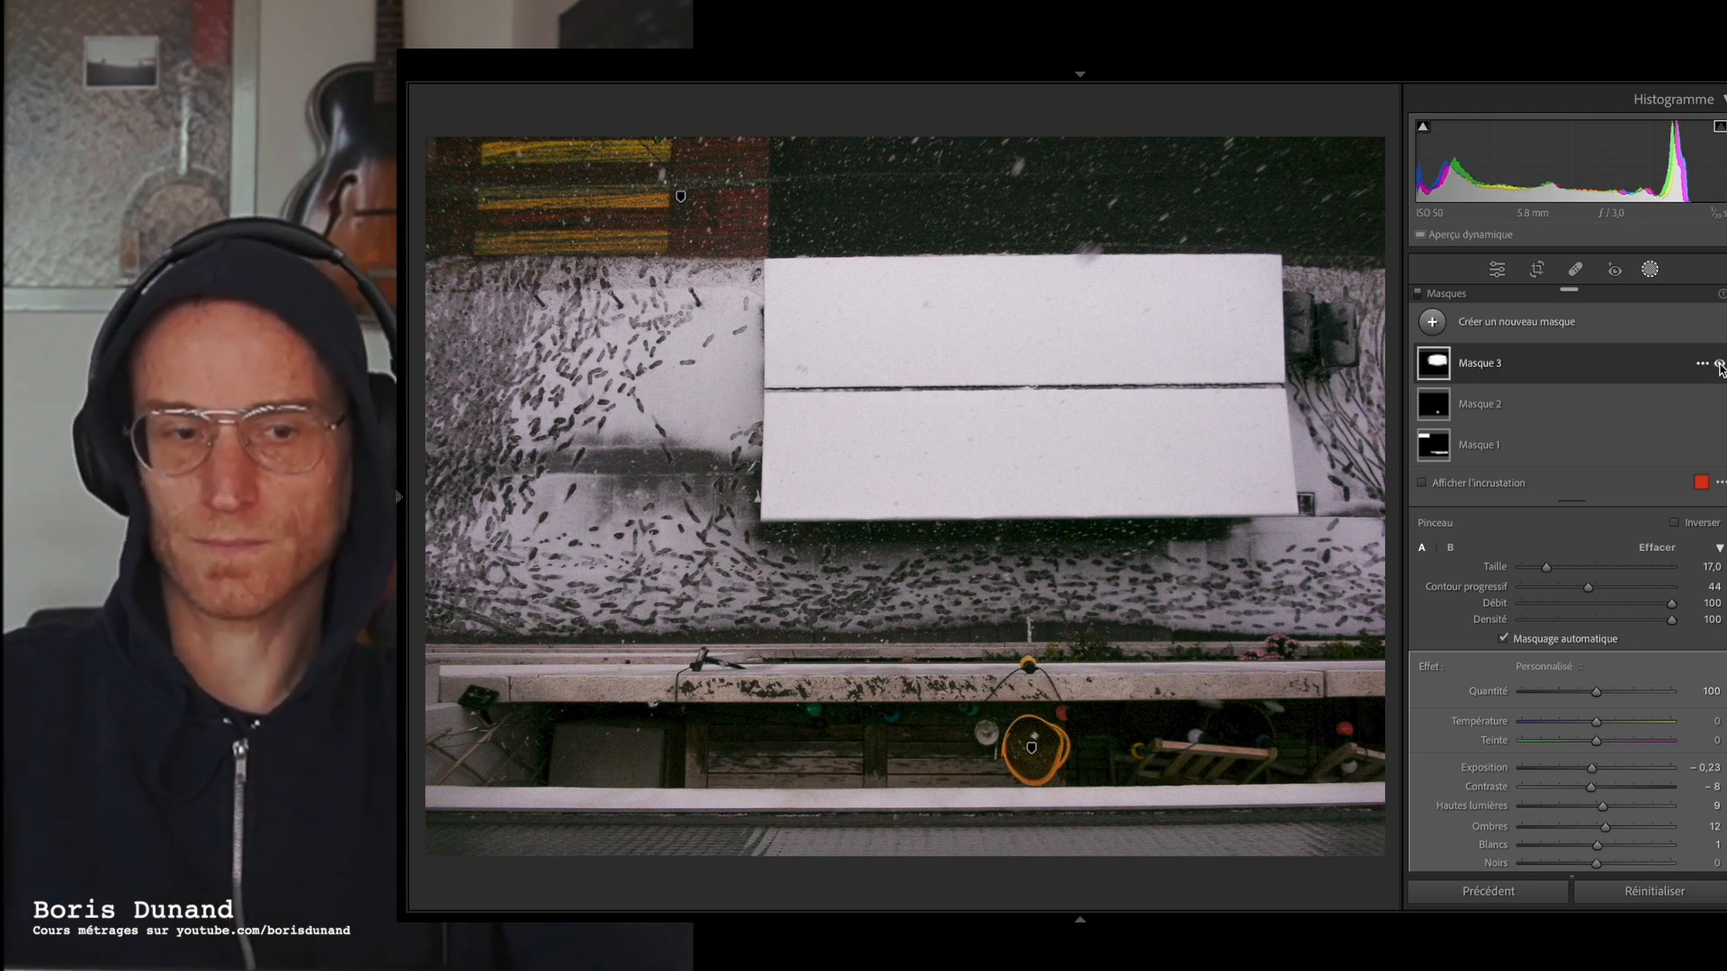
click(1719, 364)
key(shift+w)
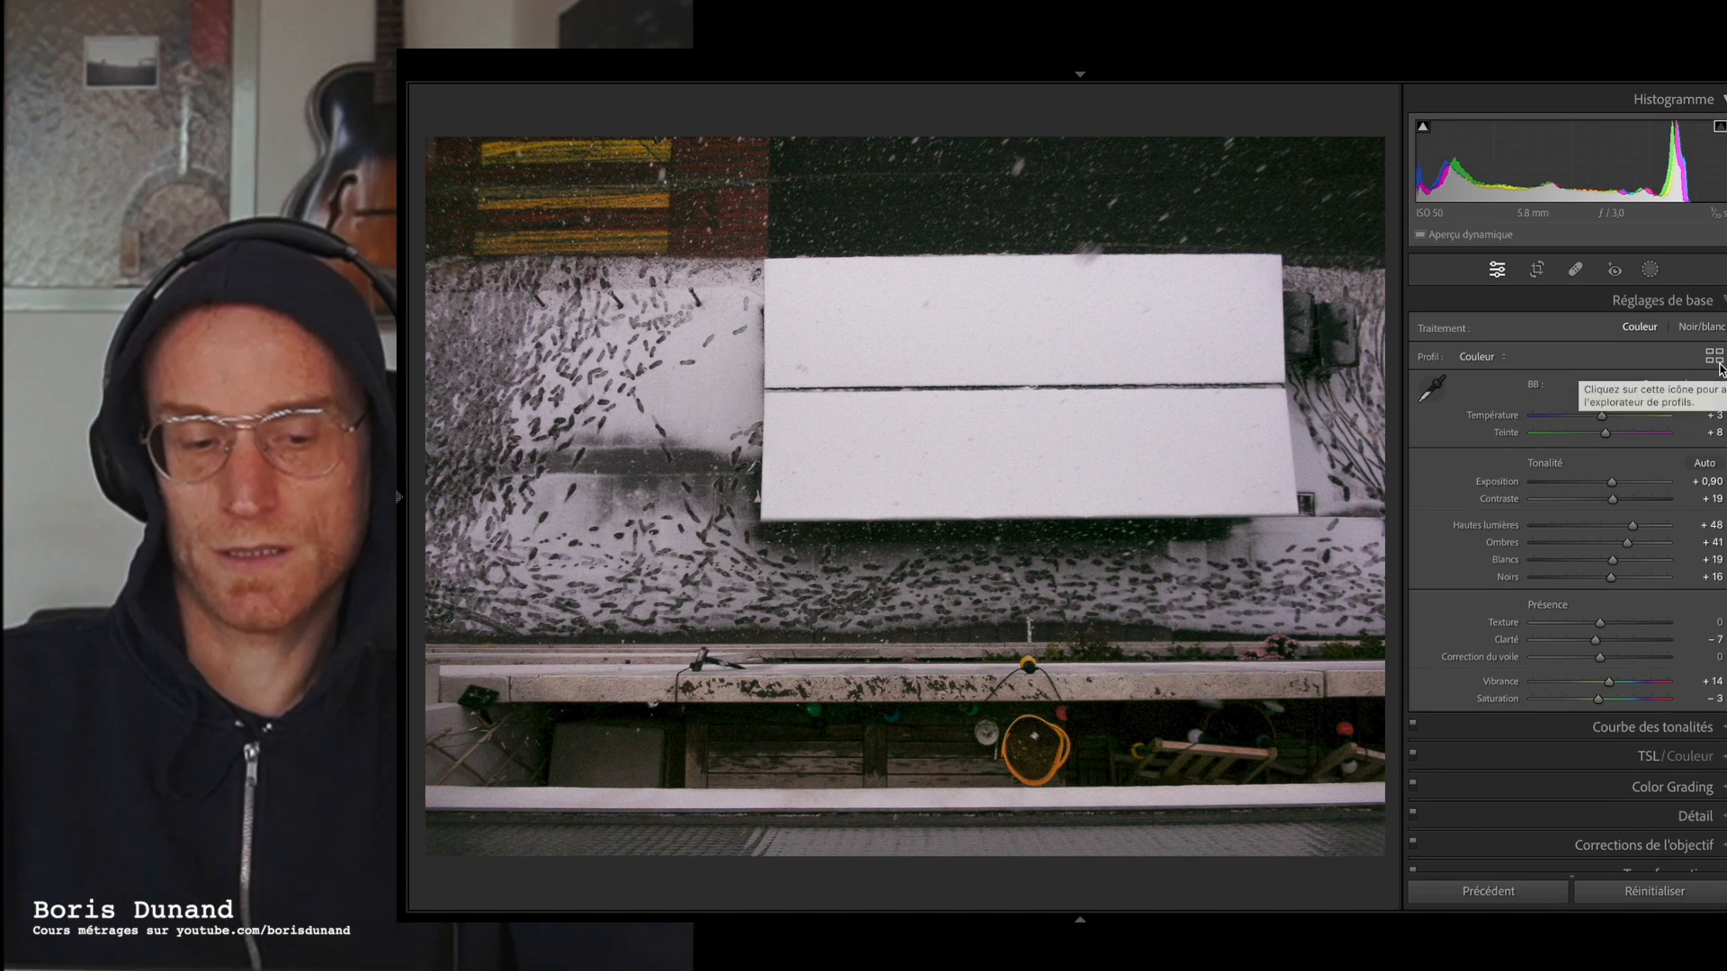
- Open the export settings for the photo, select the CompressionOptimale_2021 preset, and review its file parameters
key(super+shift+e)
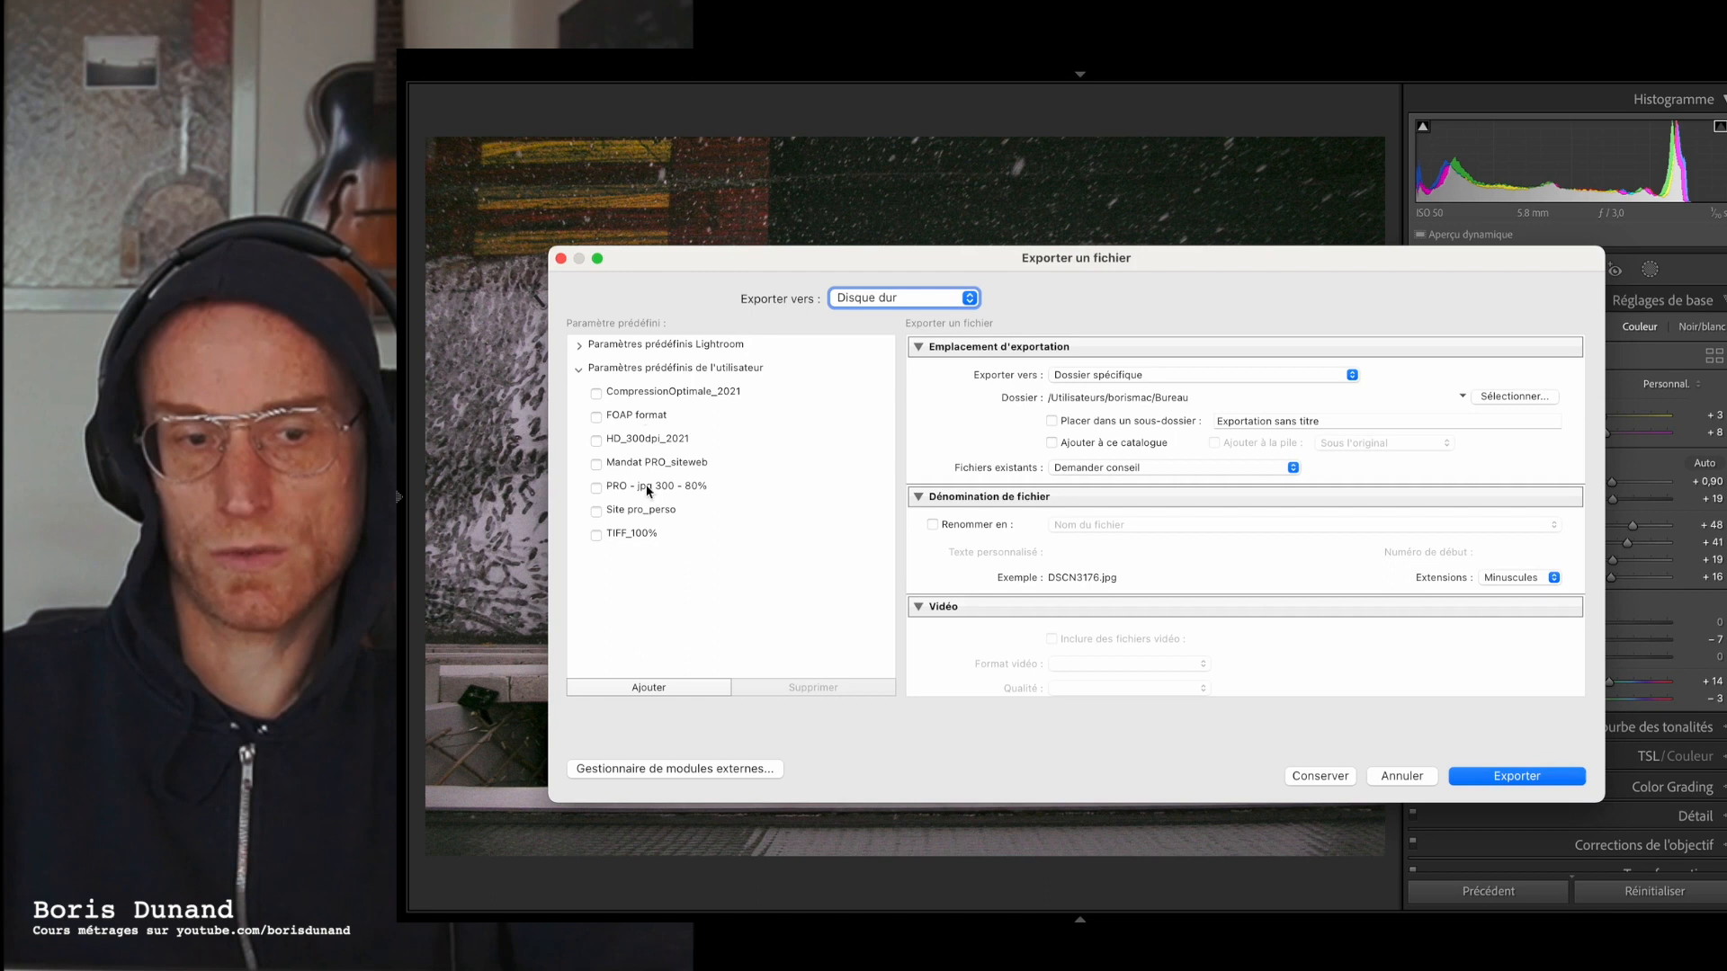
click(695, 399)
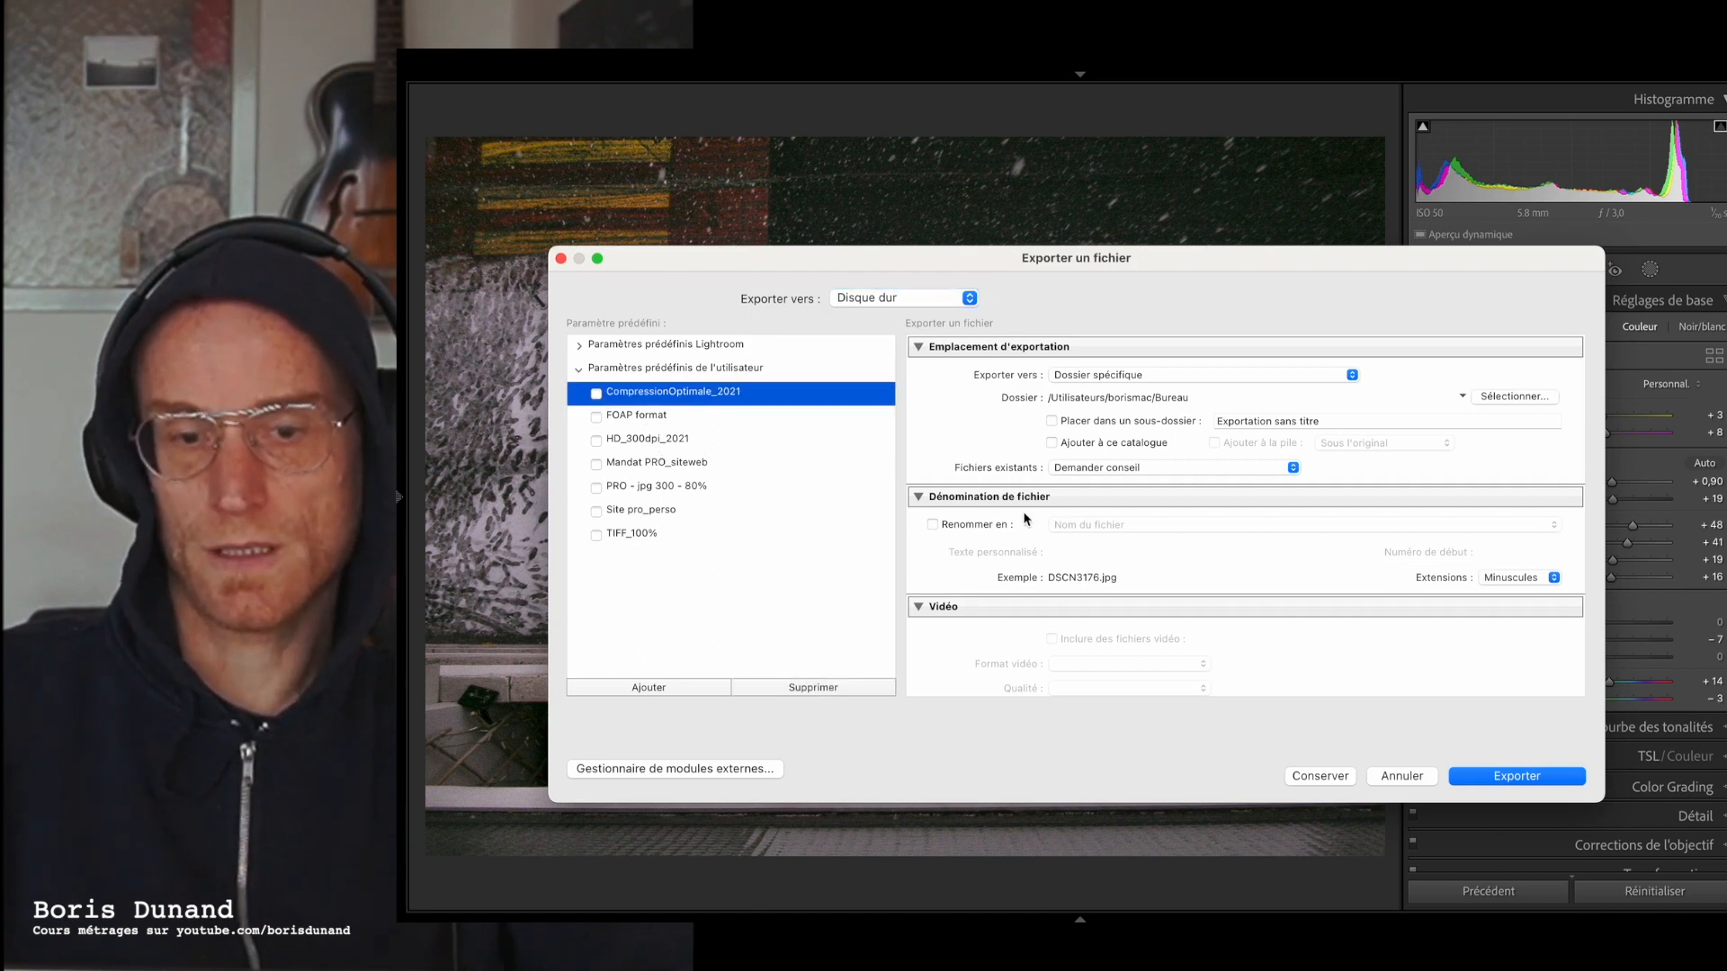
scroll(974, 541, down, 5)
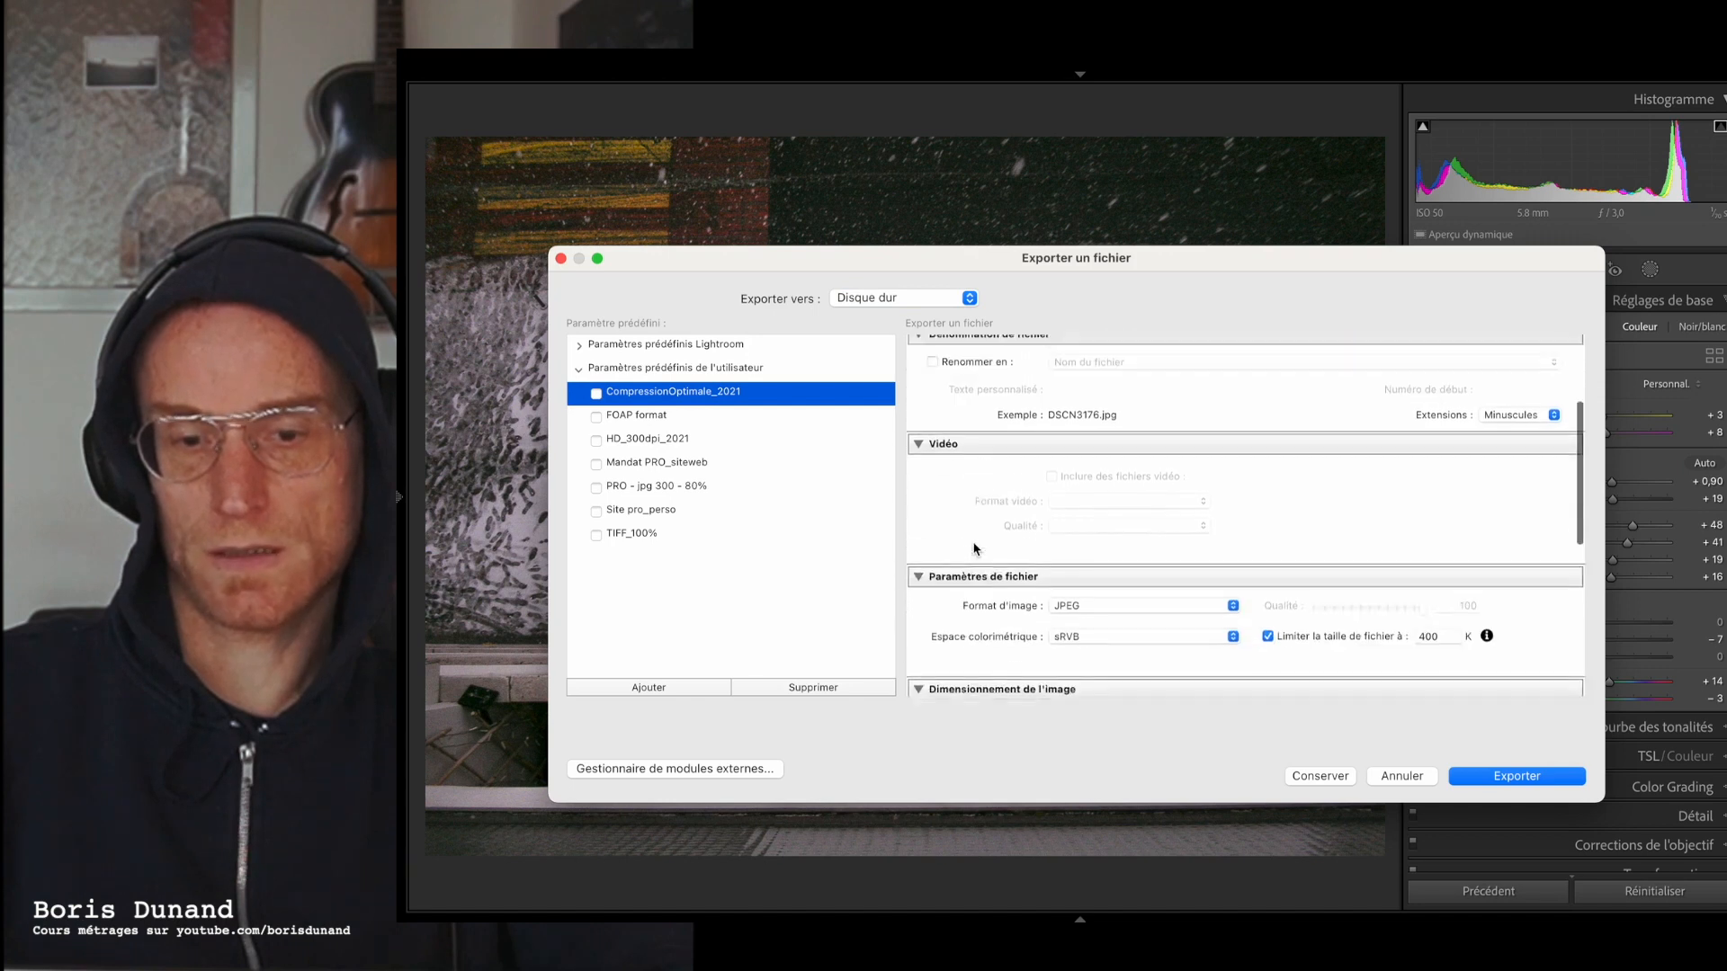
scroll(974, 548, up, 6)
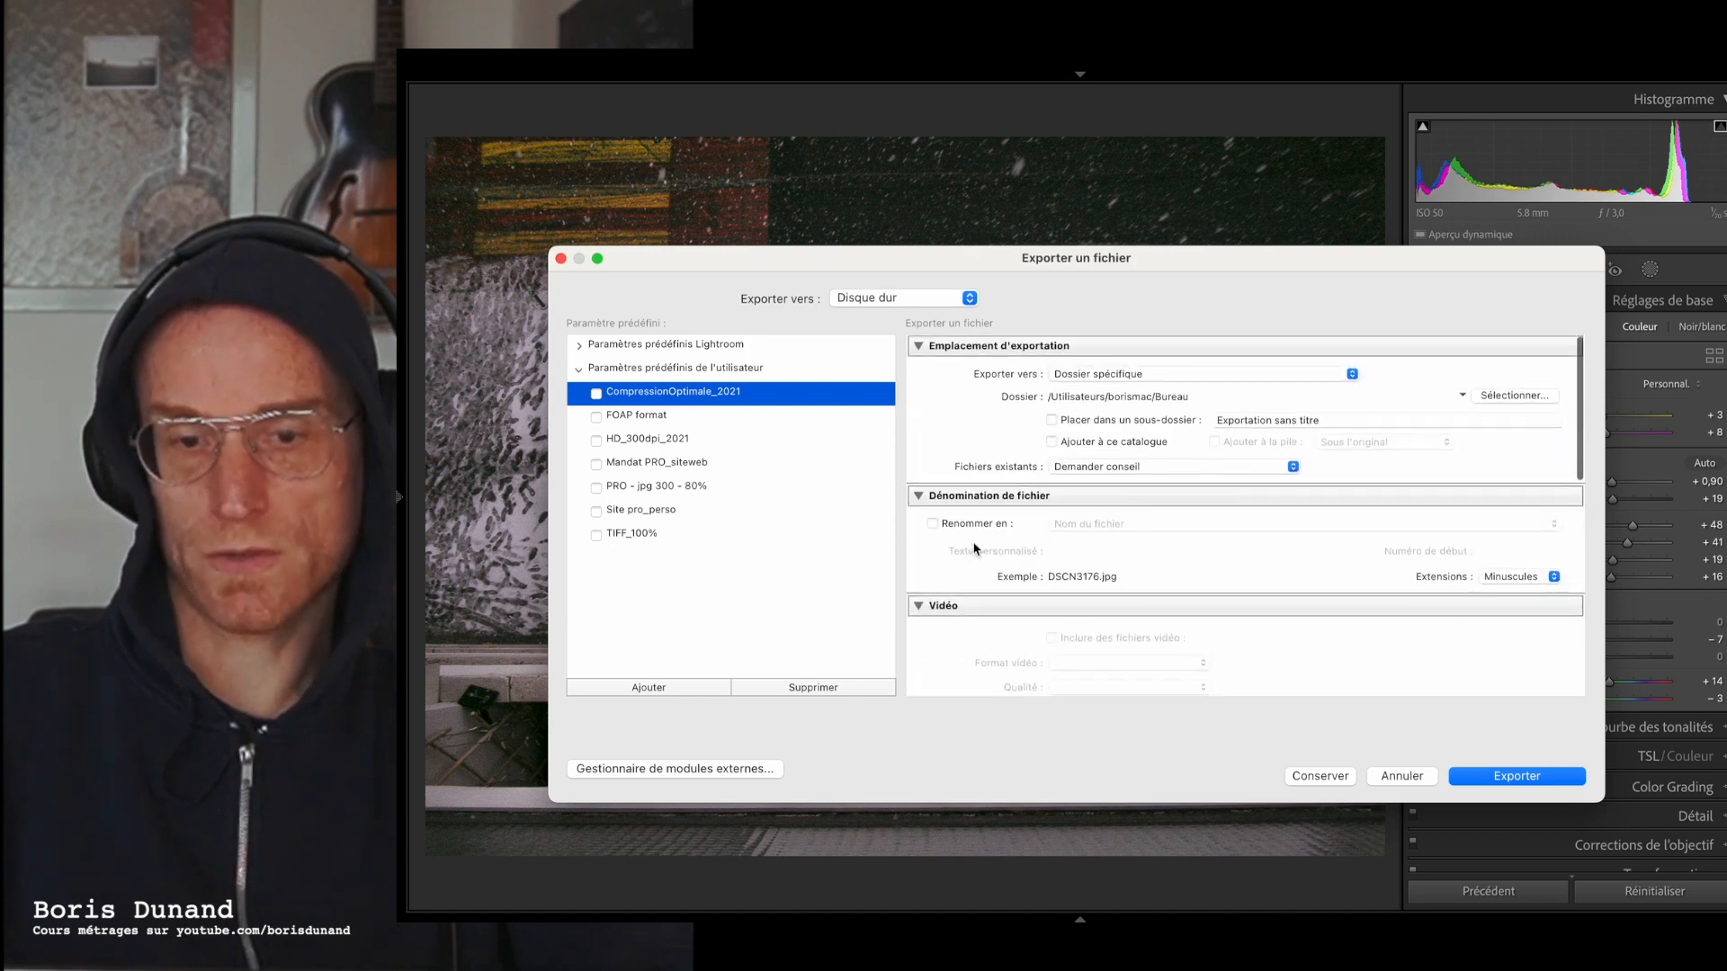
scroll(974, 548, down, 8)
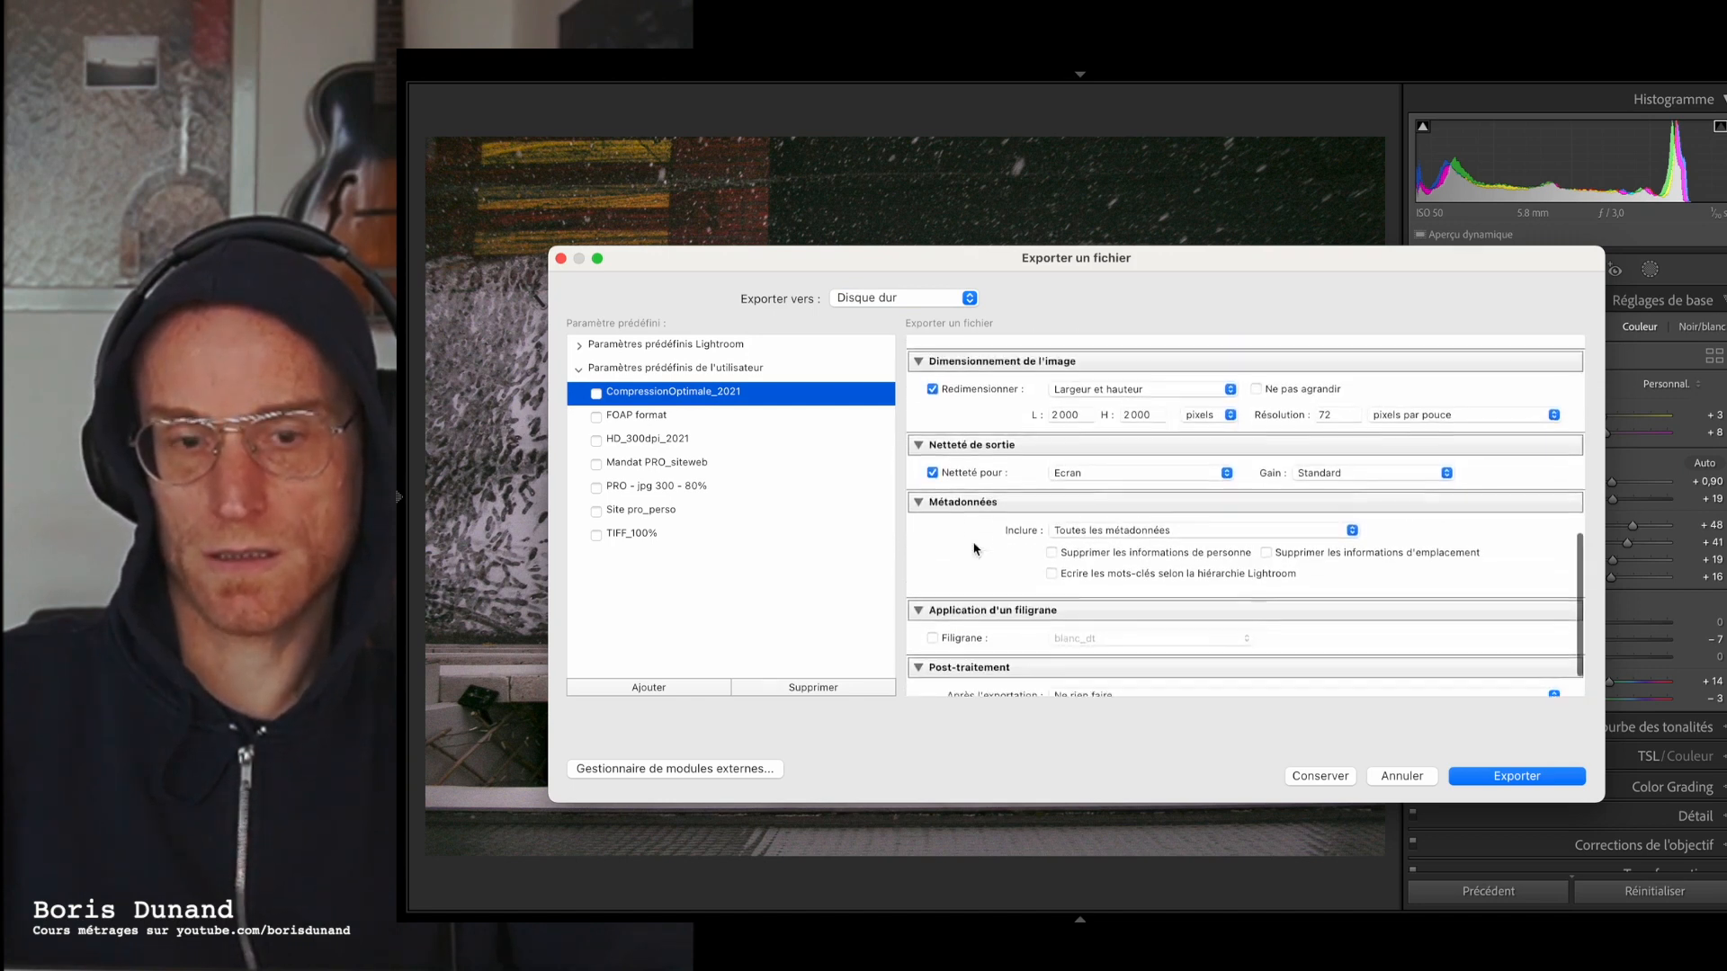
- Examine the export's image sizing options, including the resize mode, resolution, height and width
click(1158, 409)
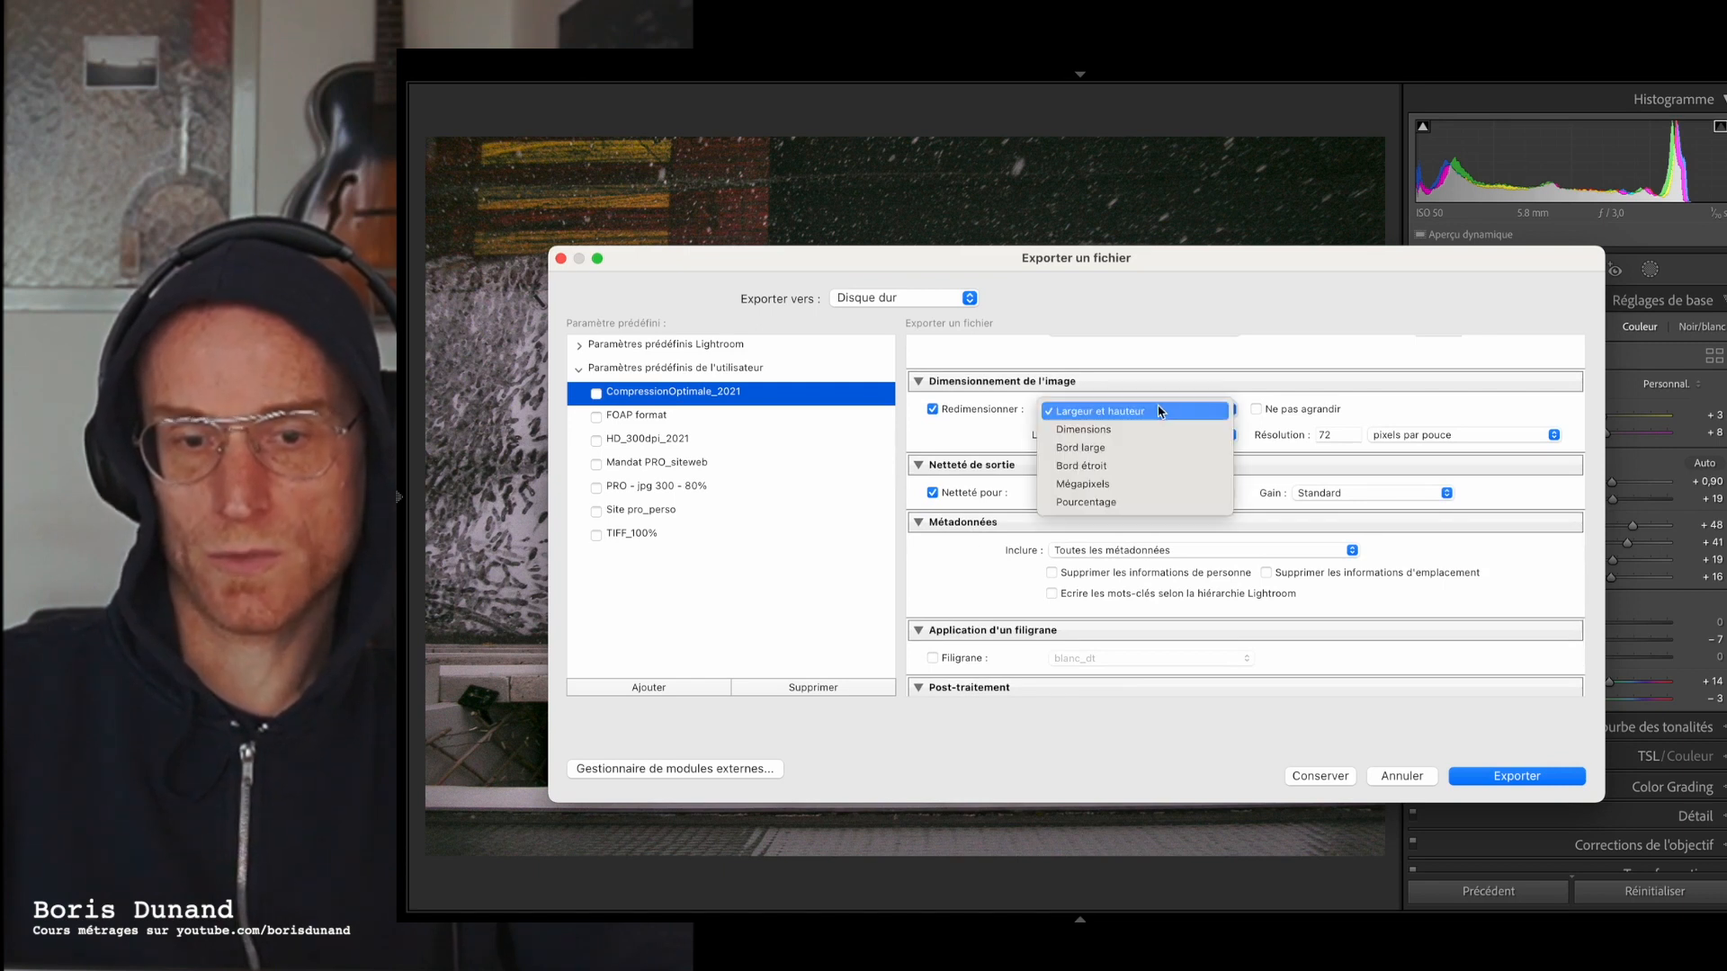
click(1158, 411)
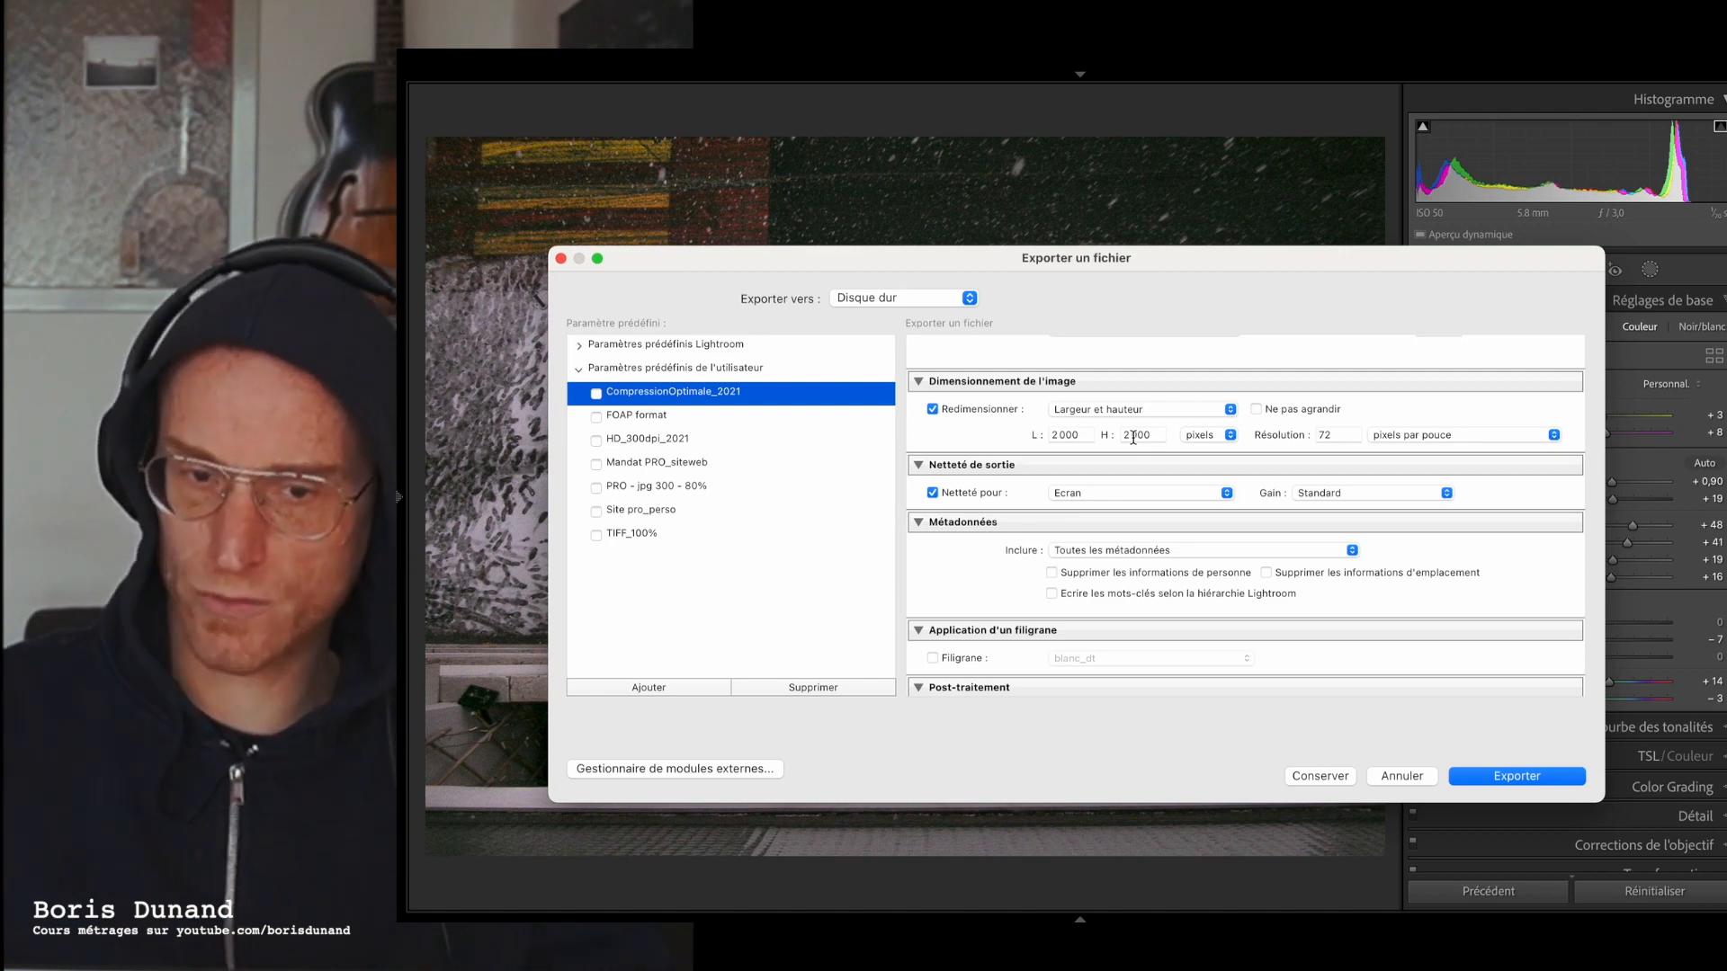
double_click(1328, 433)
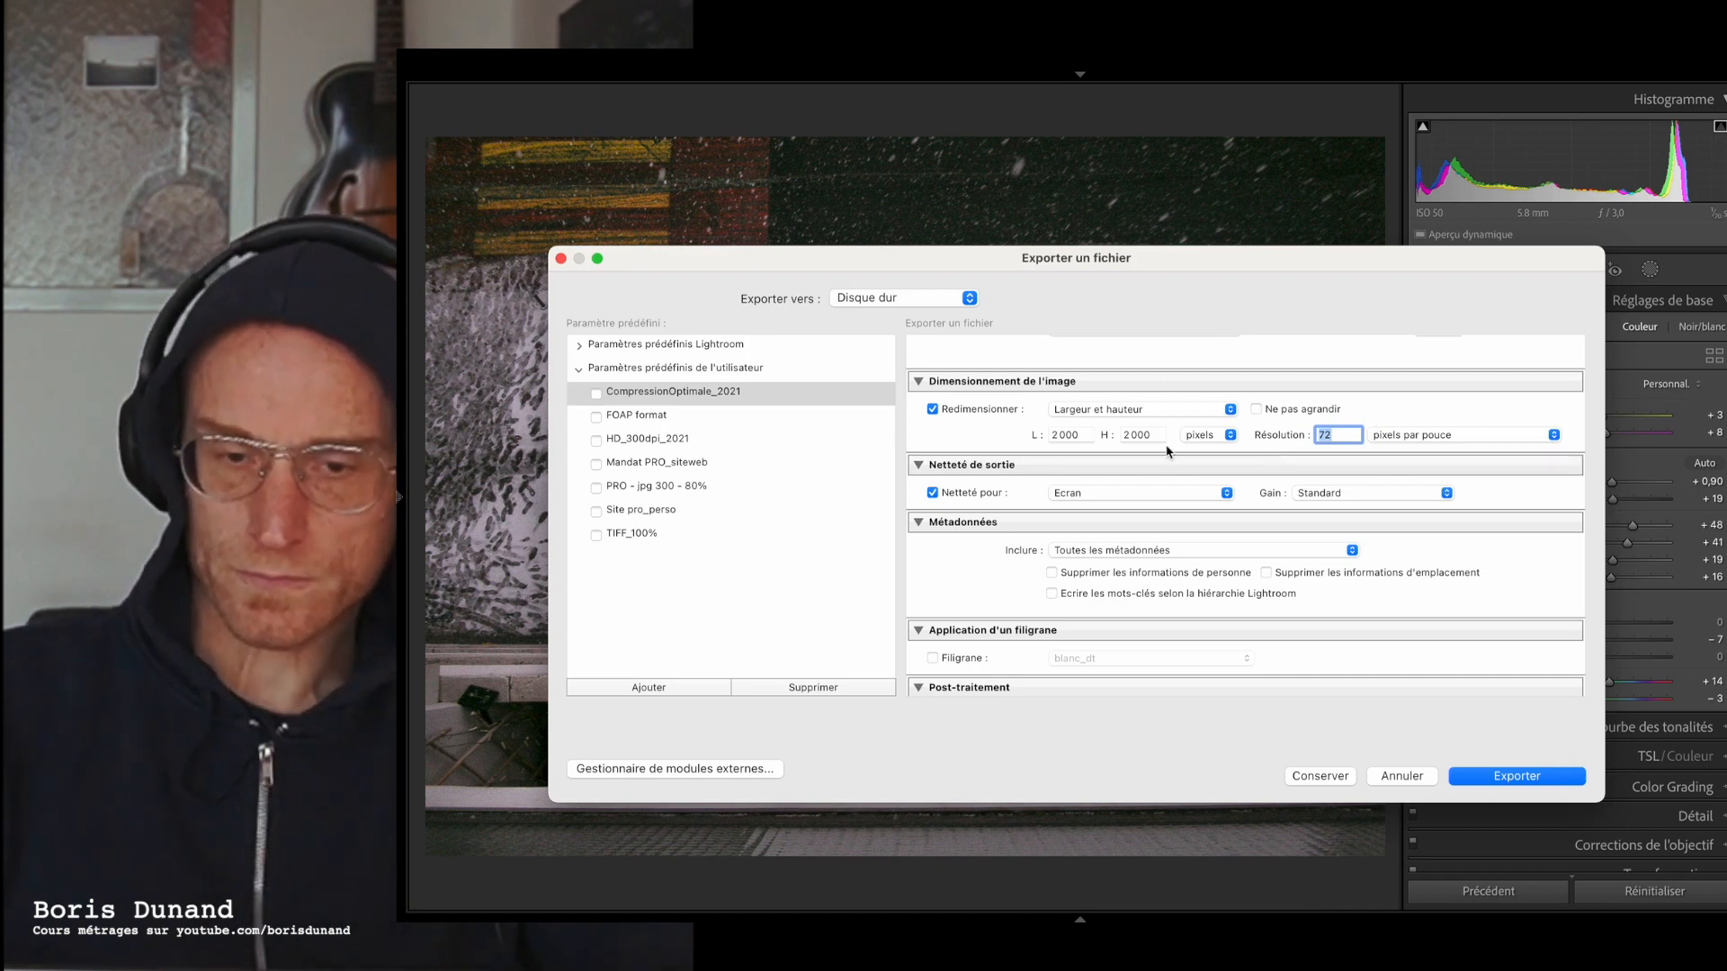
click(1374, 413)
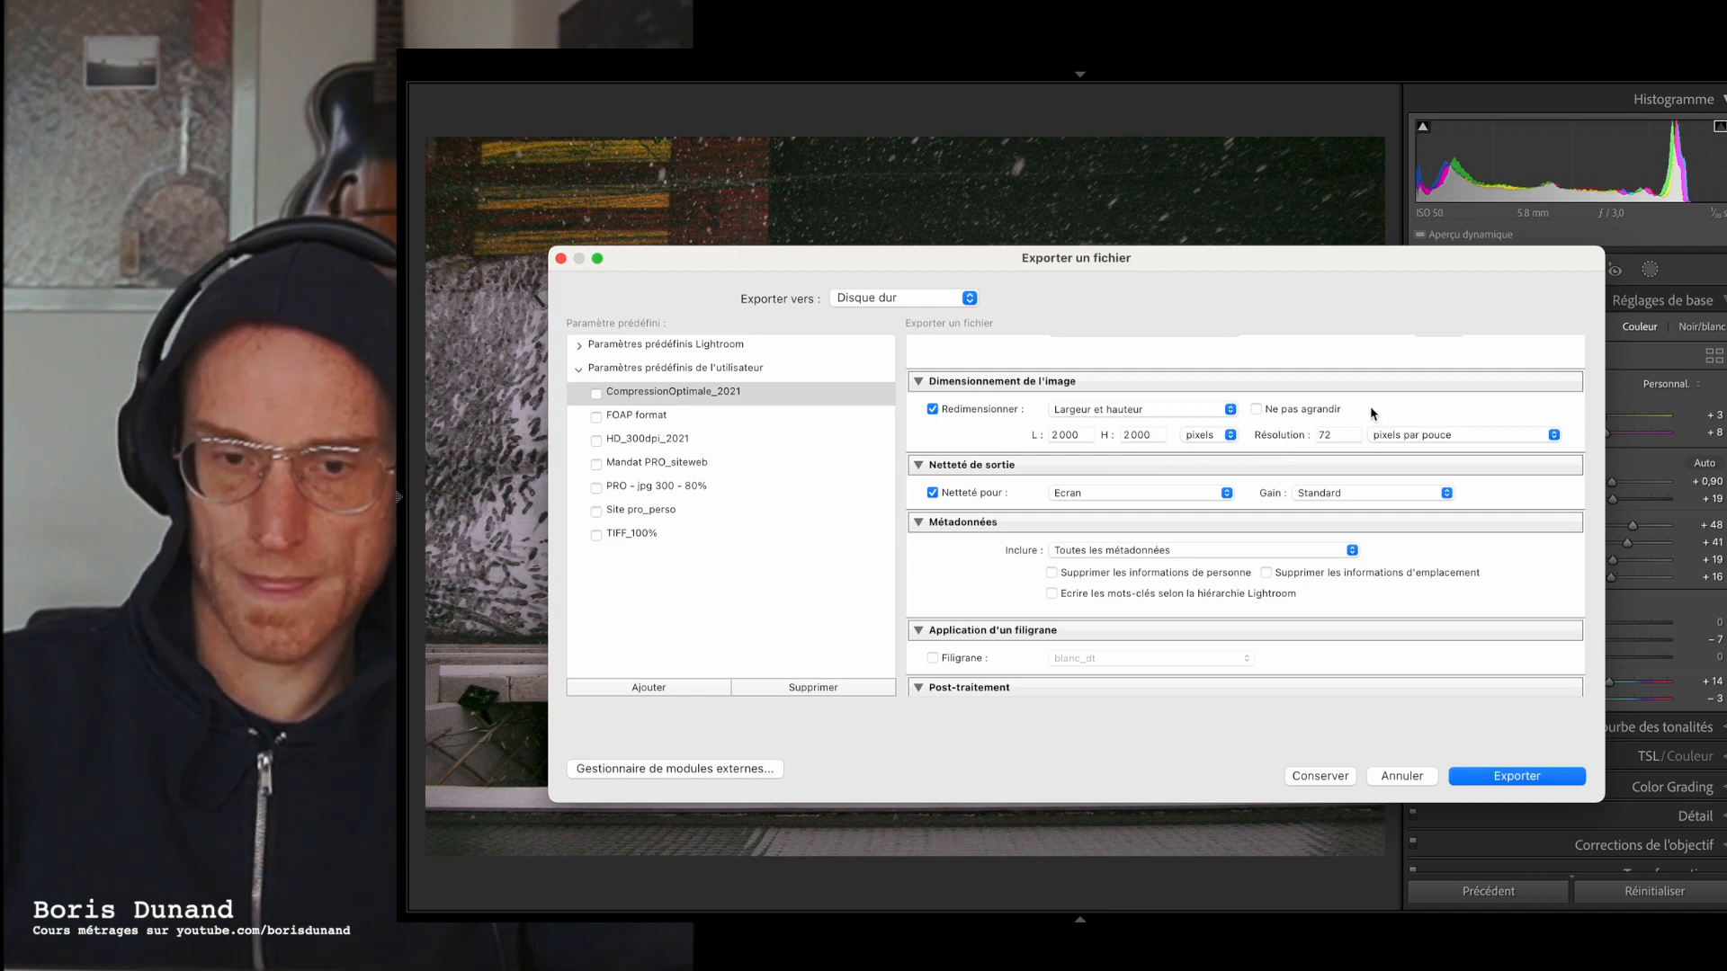
double_click(1139, 435)
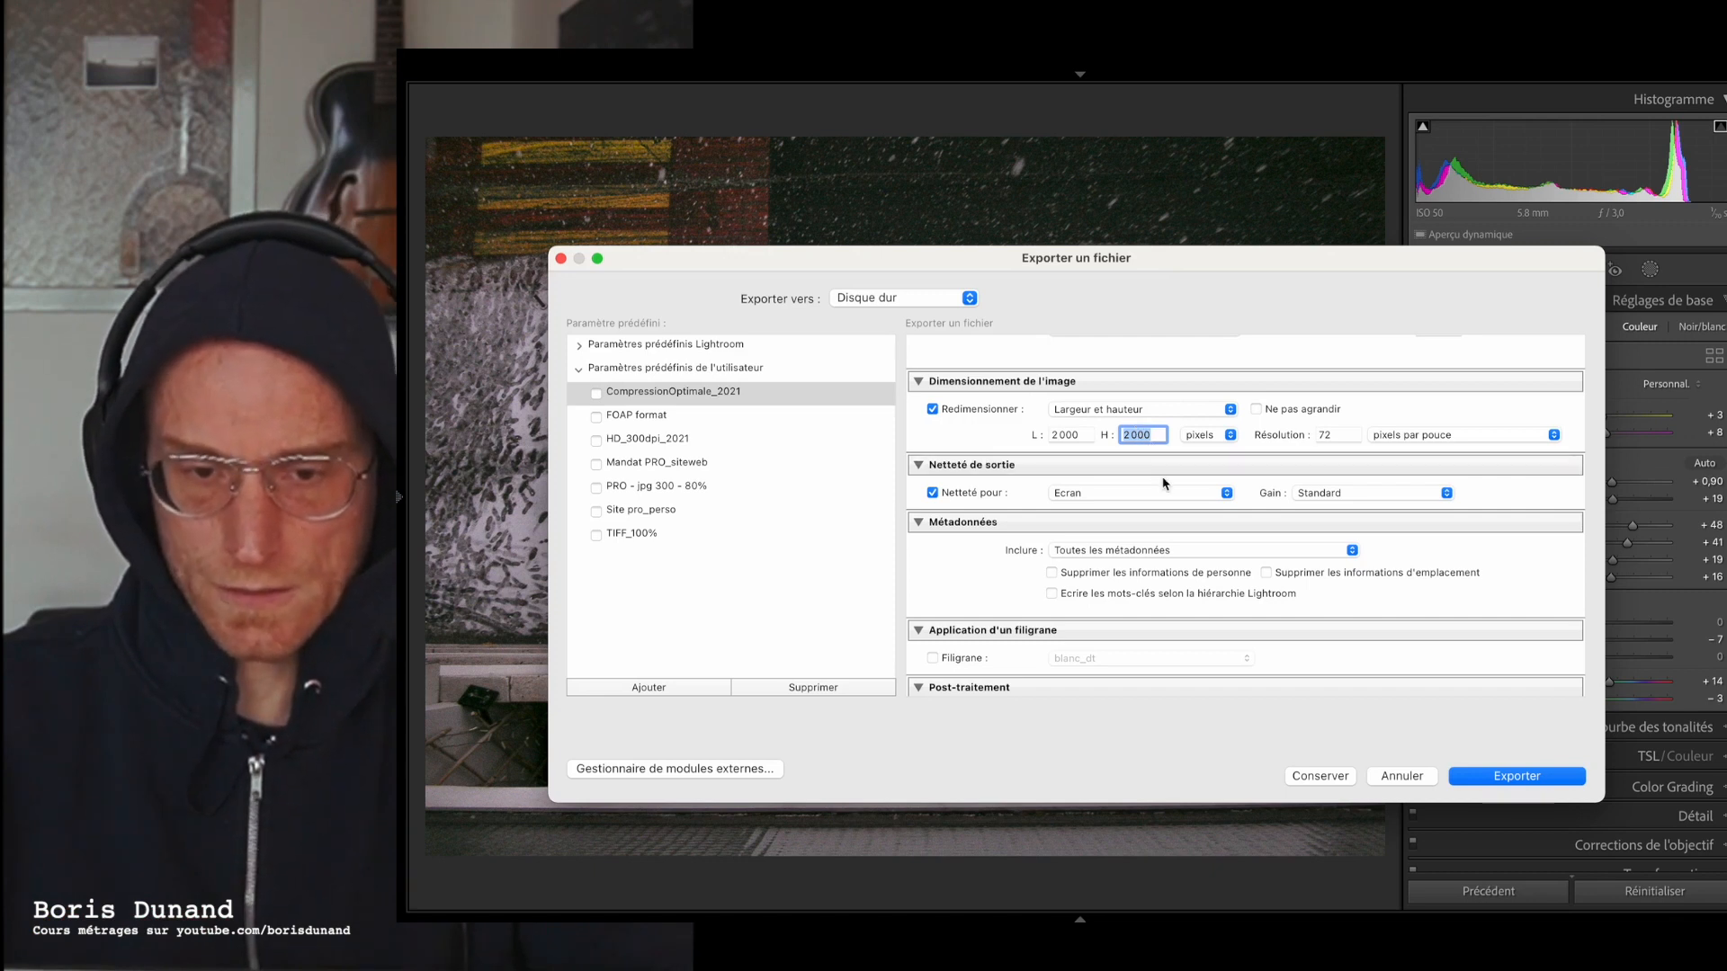
double_click(1079, 435)
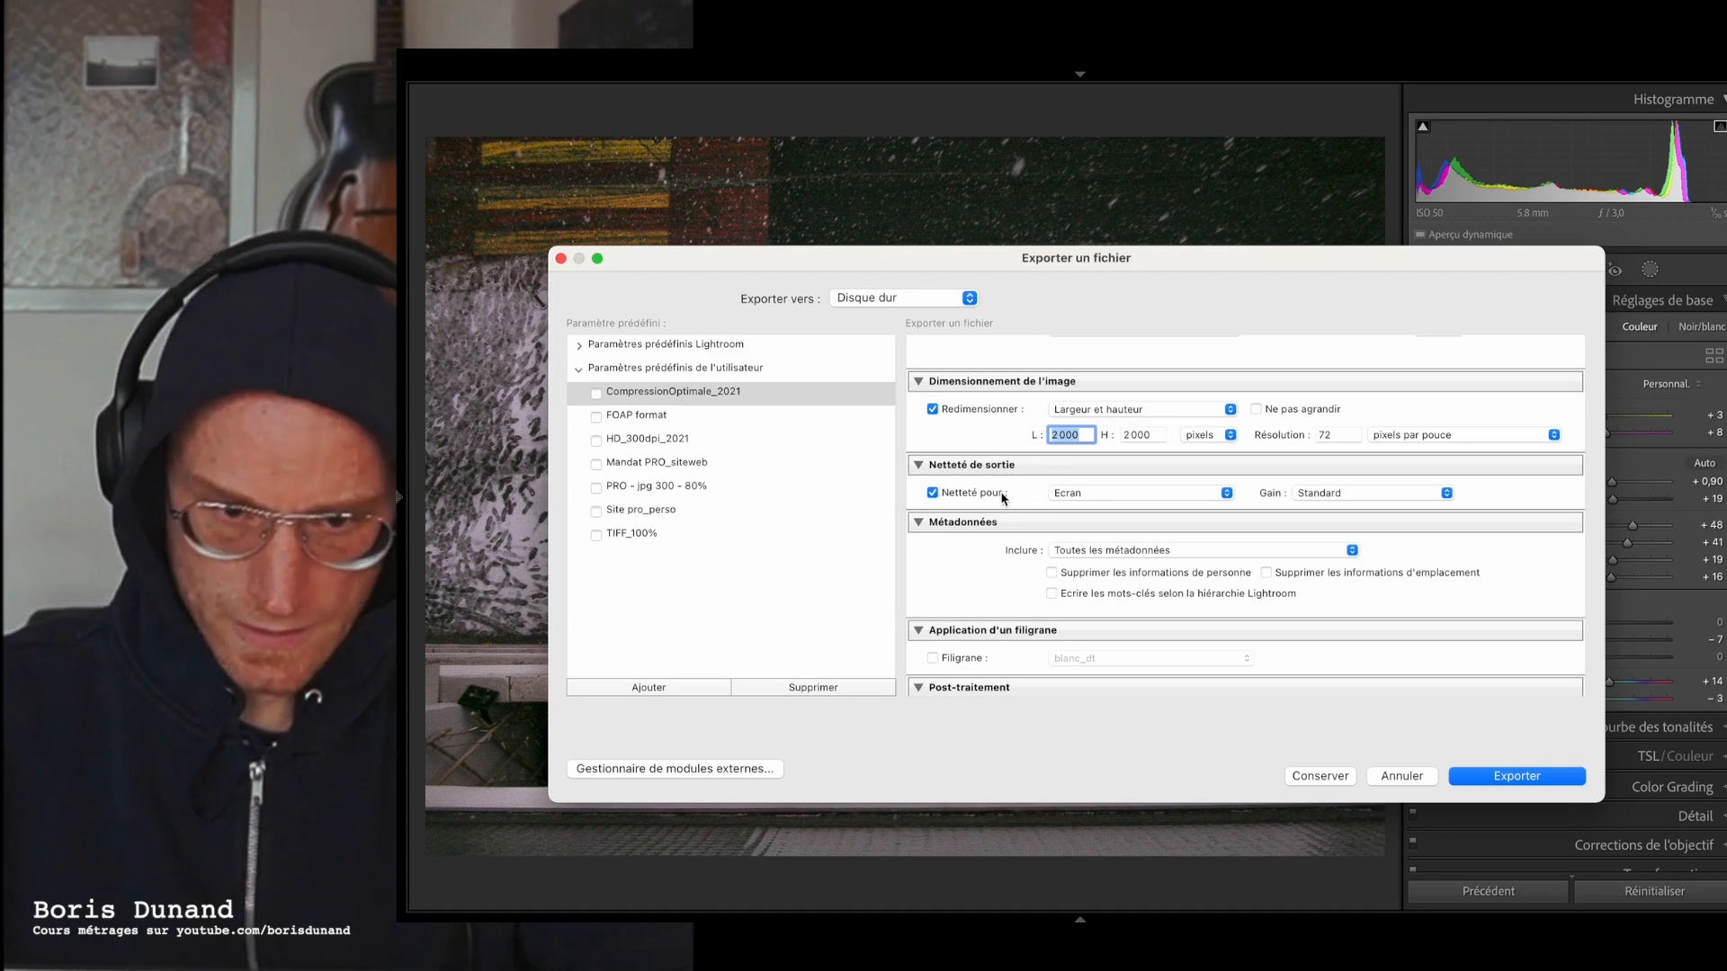
- Examine the export's output sharpening targets, metadata inclusion choices, watermark and post-processing settings
click(1088, 496)
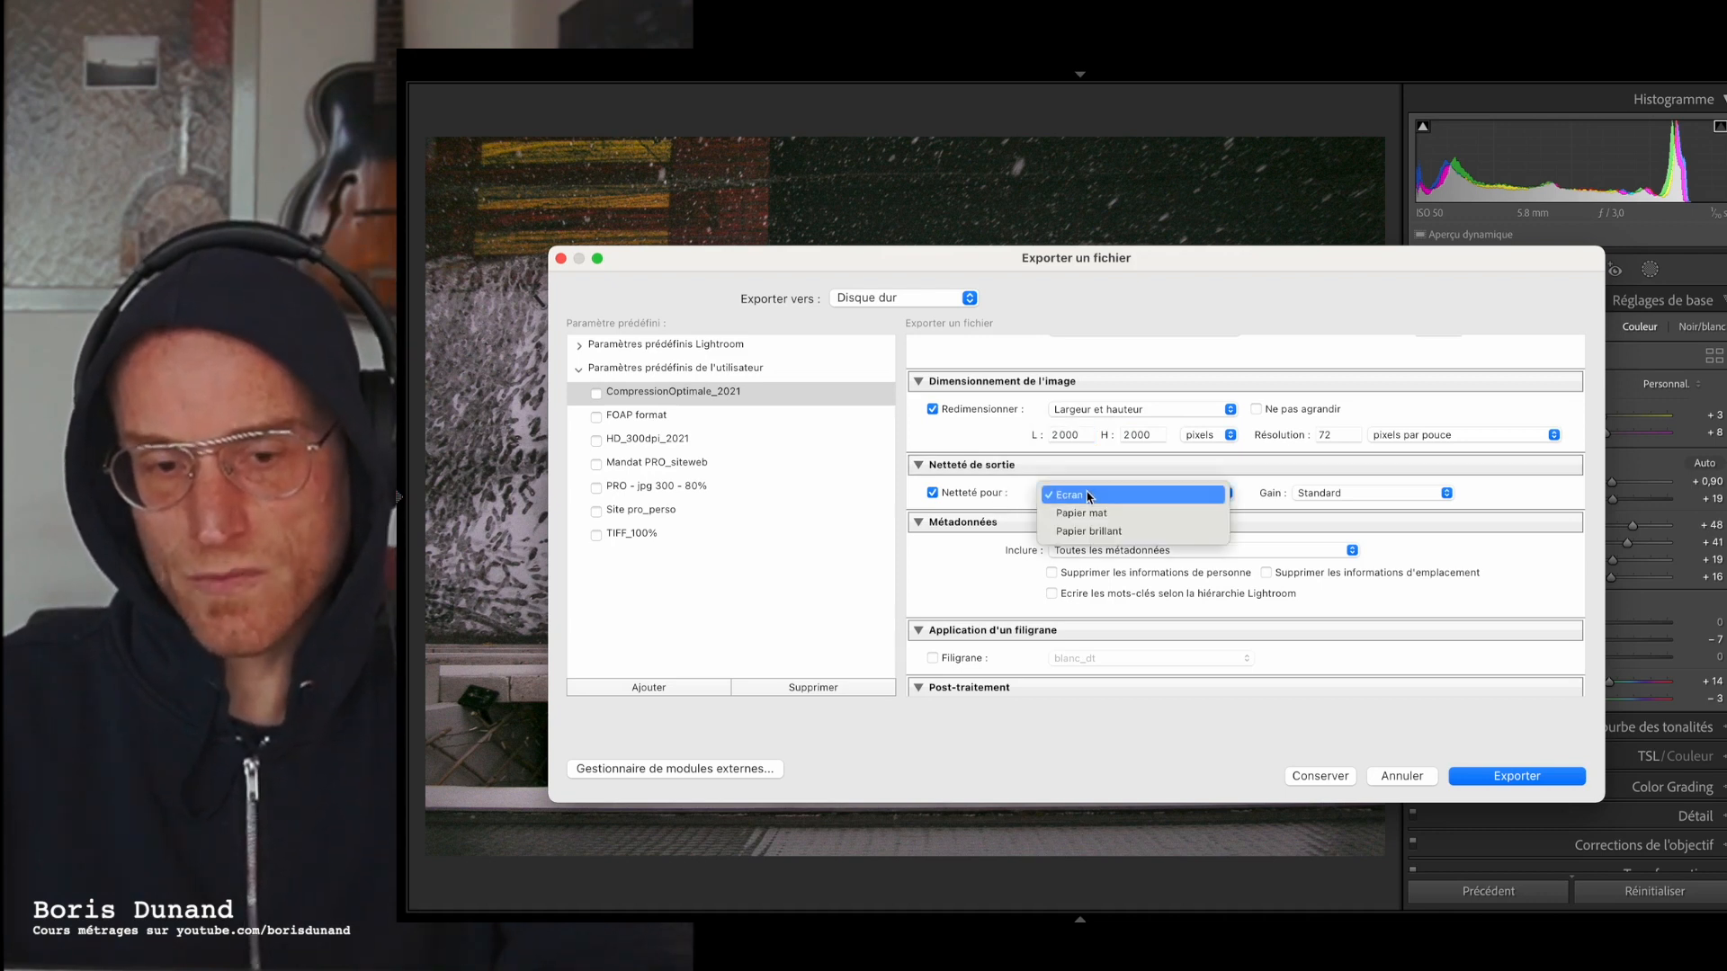
click(989, 499)
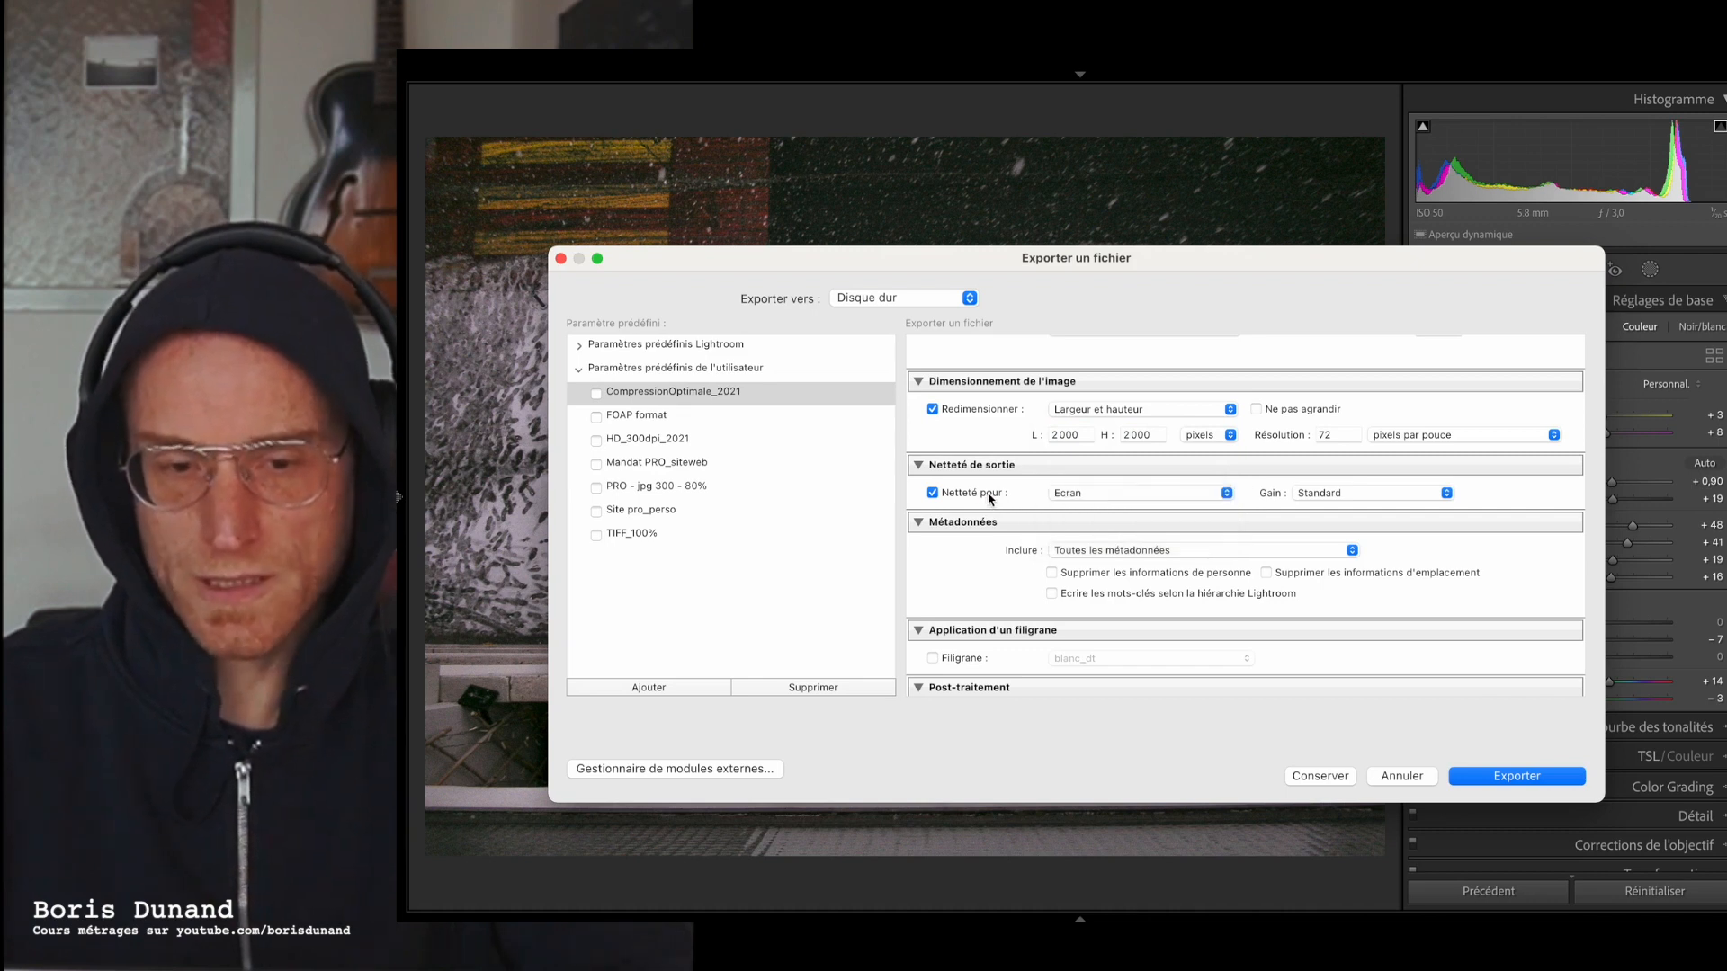
scroll(1073, 554, down, 3)
click(1122, 490)
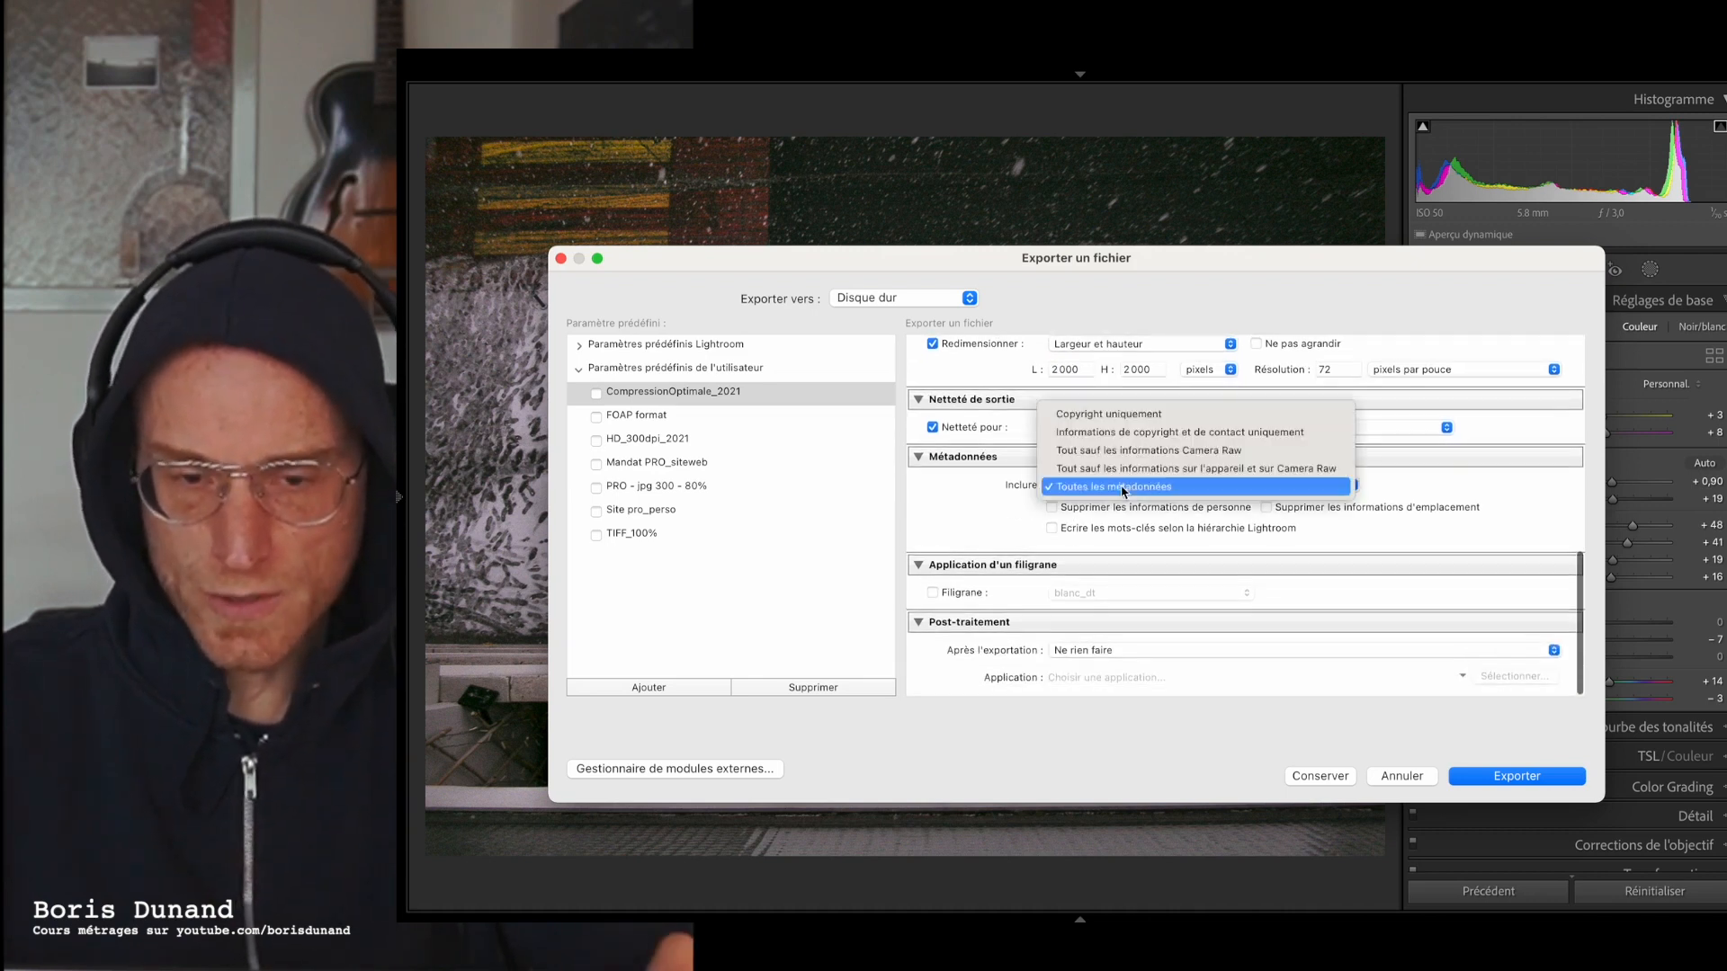
click(1122, 491)
scroll(971, 507, down, 1)
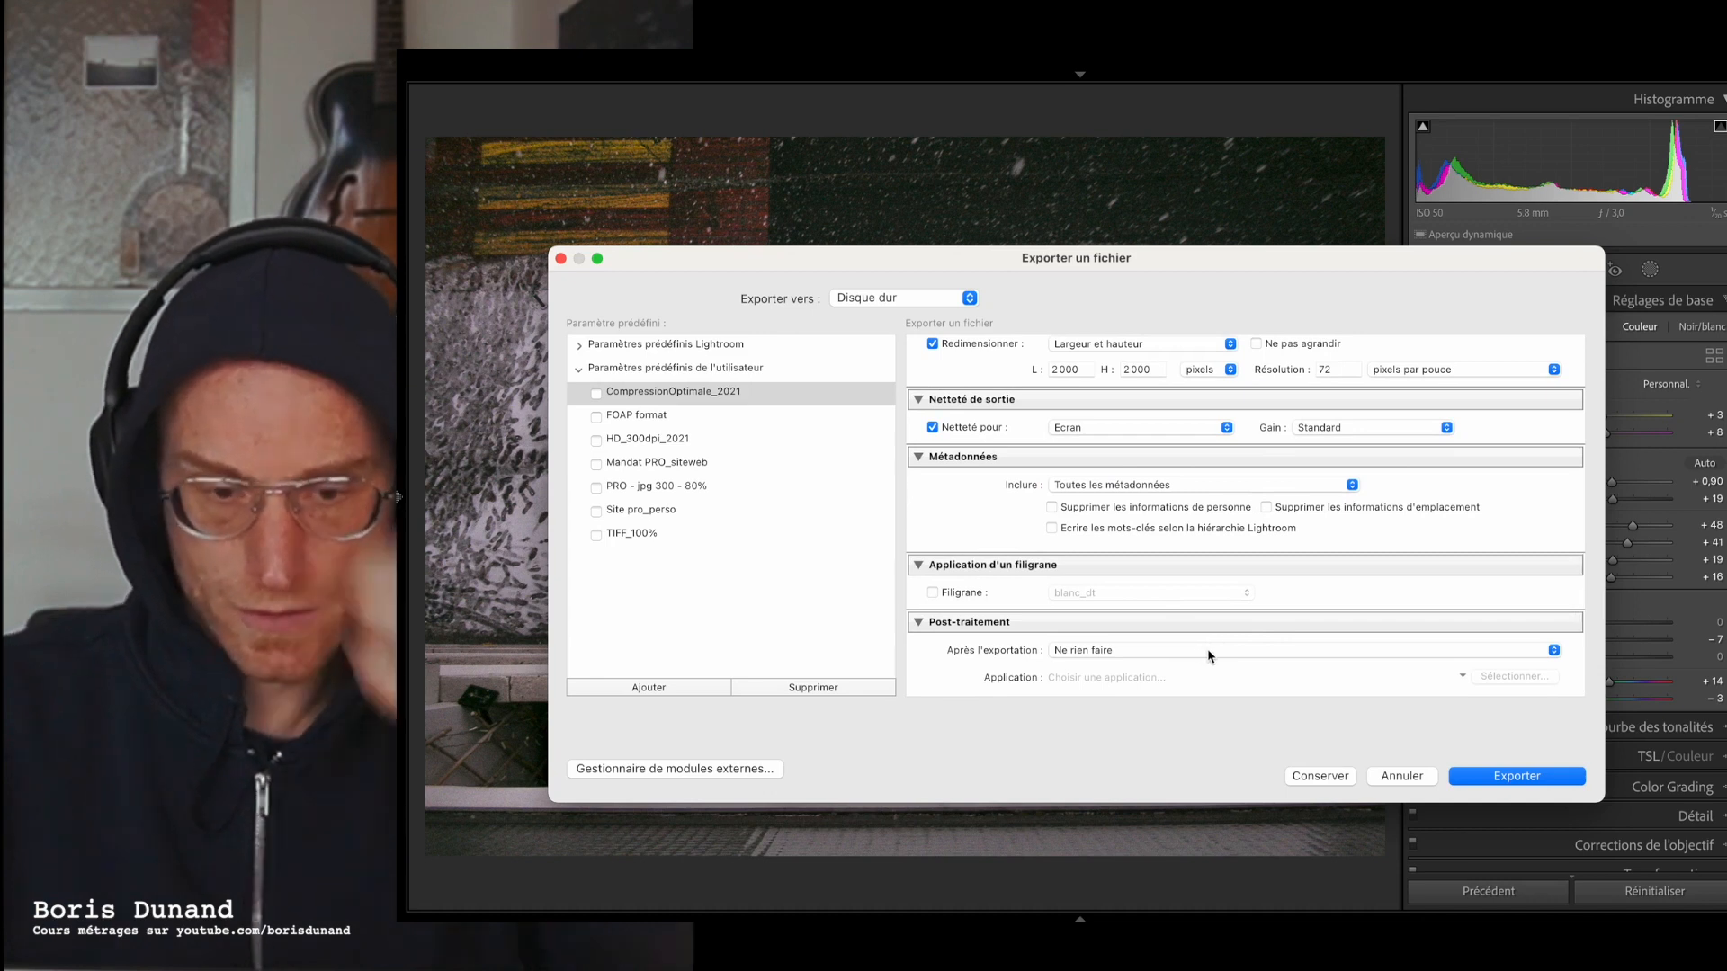
- Review the export's image format choices, colour space options and file size limit
scroll(1384, 570, up, 5)
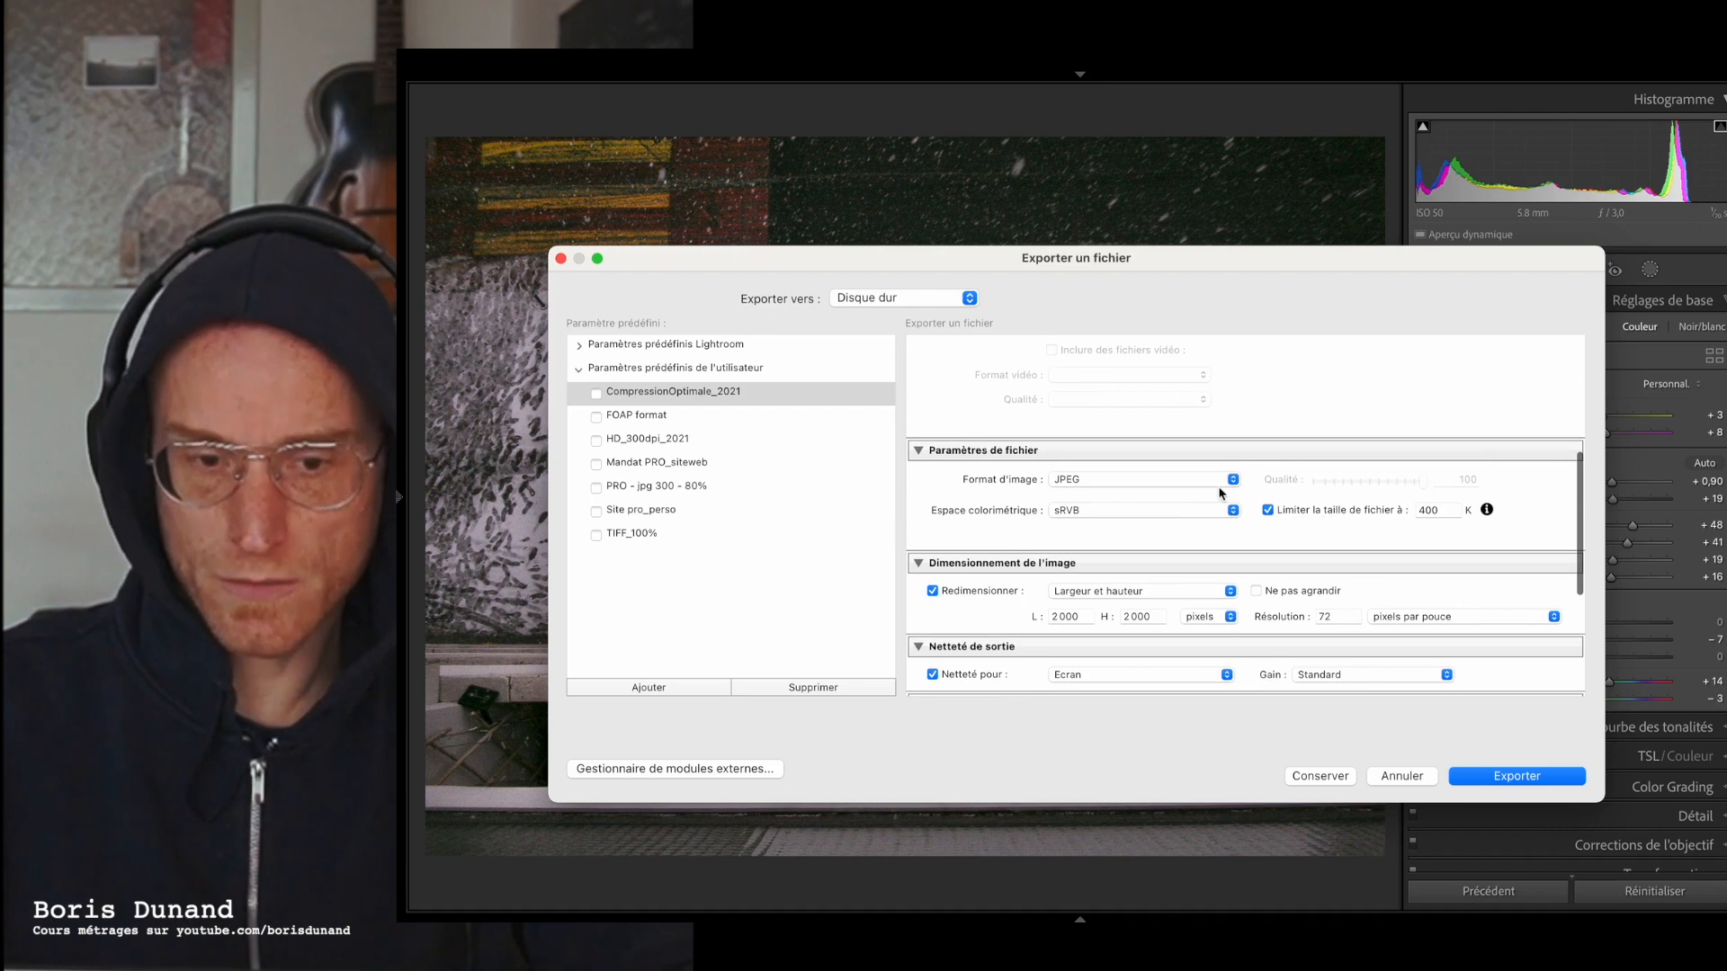
click(1114, 486)
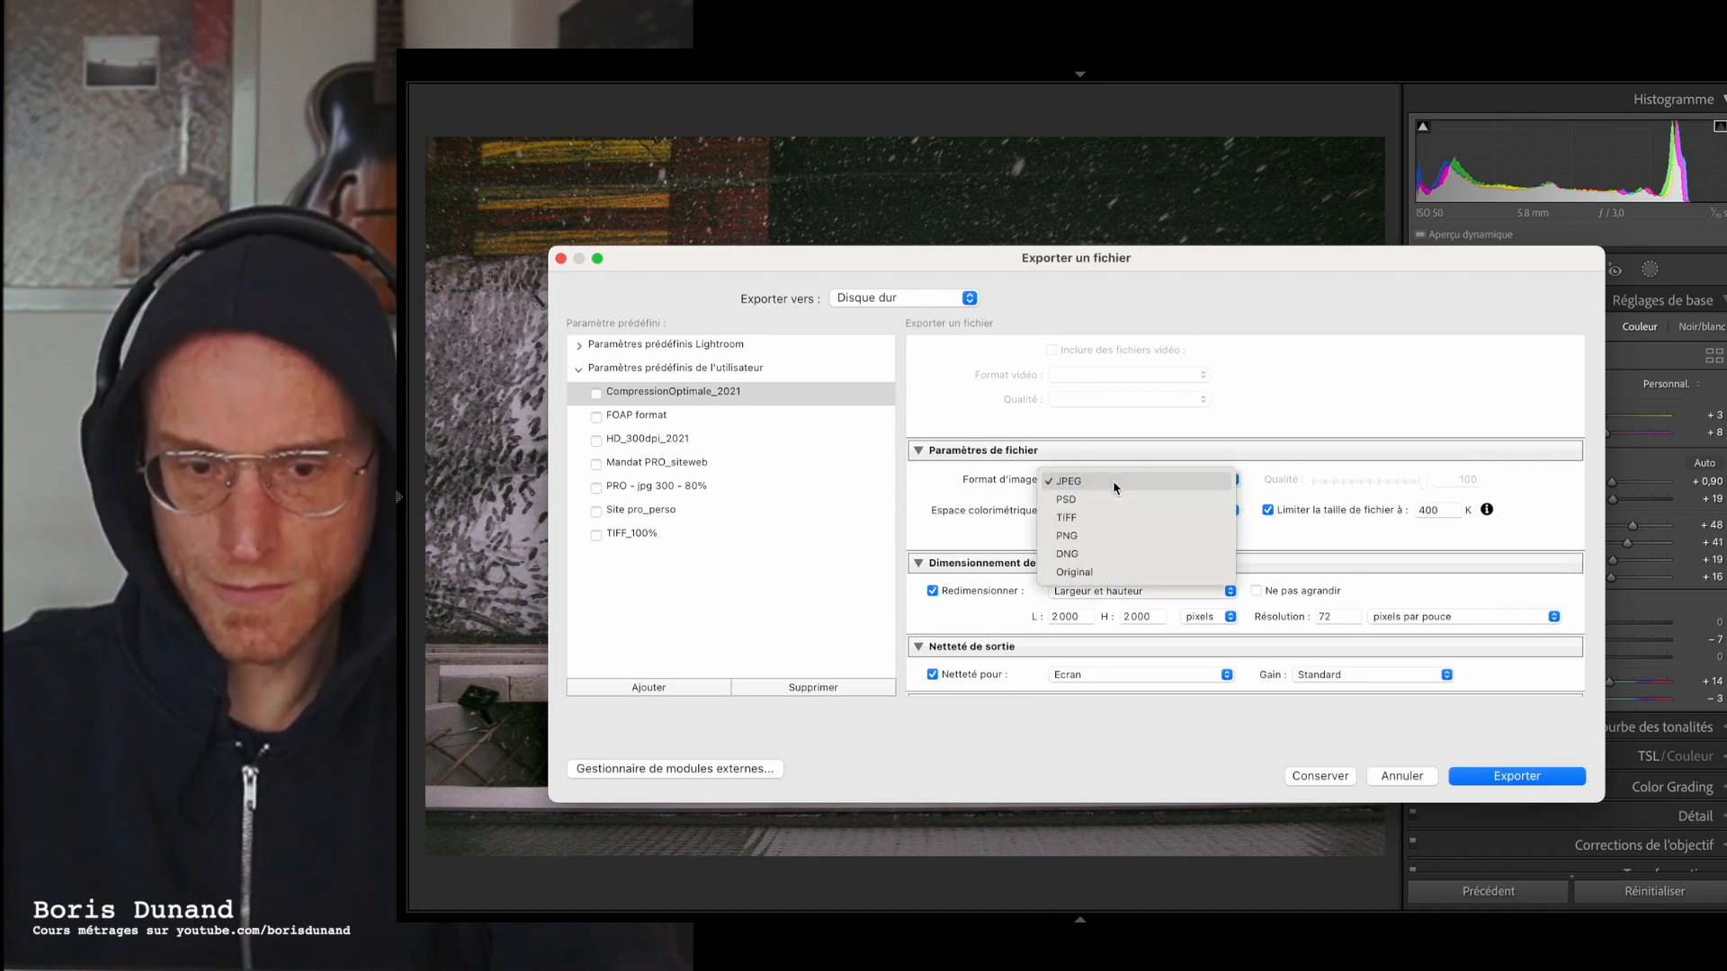
click(1113, 487)
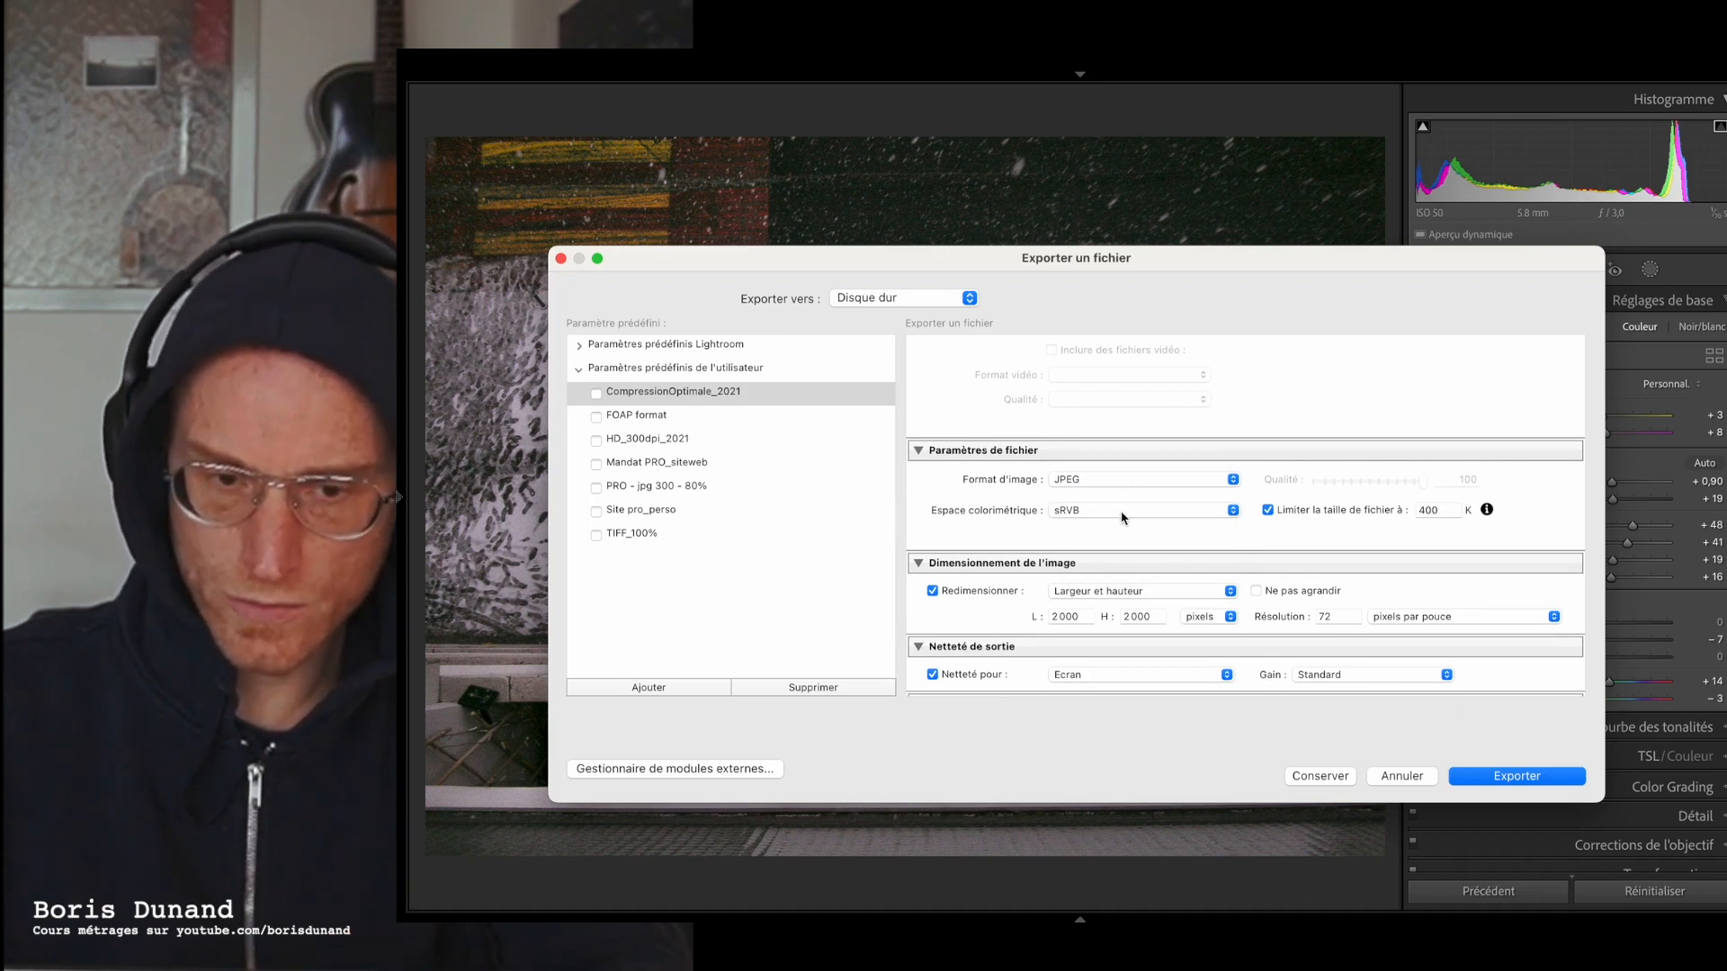
click(1123, 518)
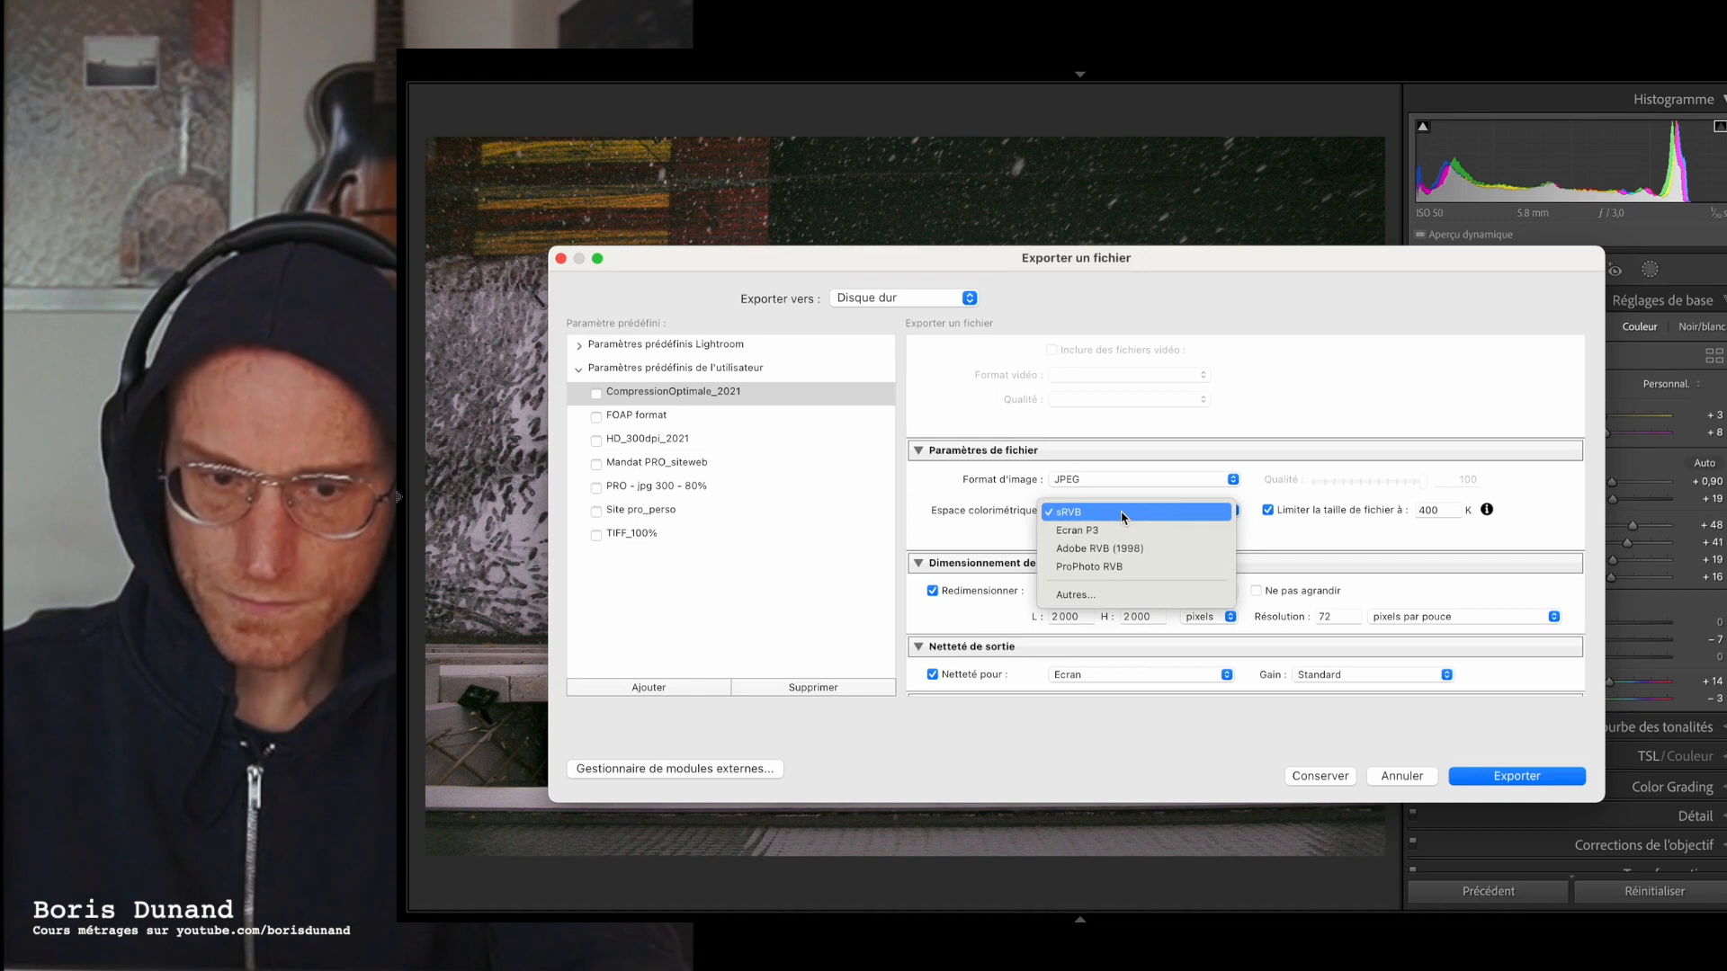
click(1122, 513)
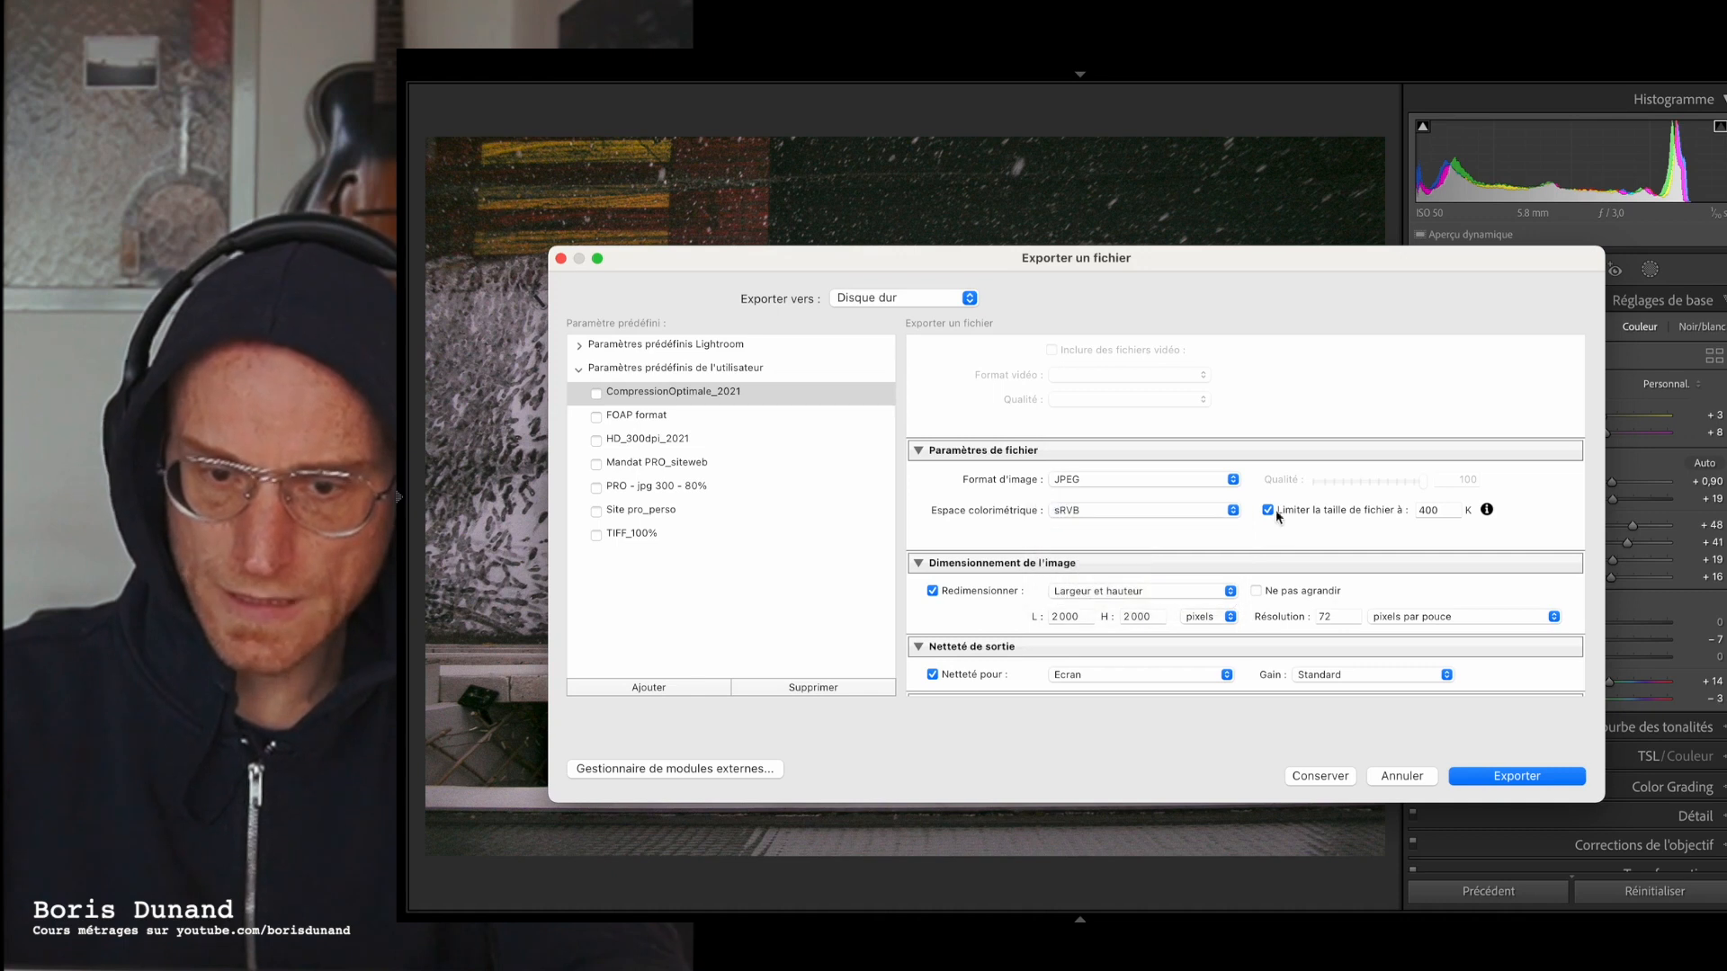
click(1438, 511)
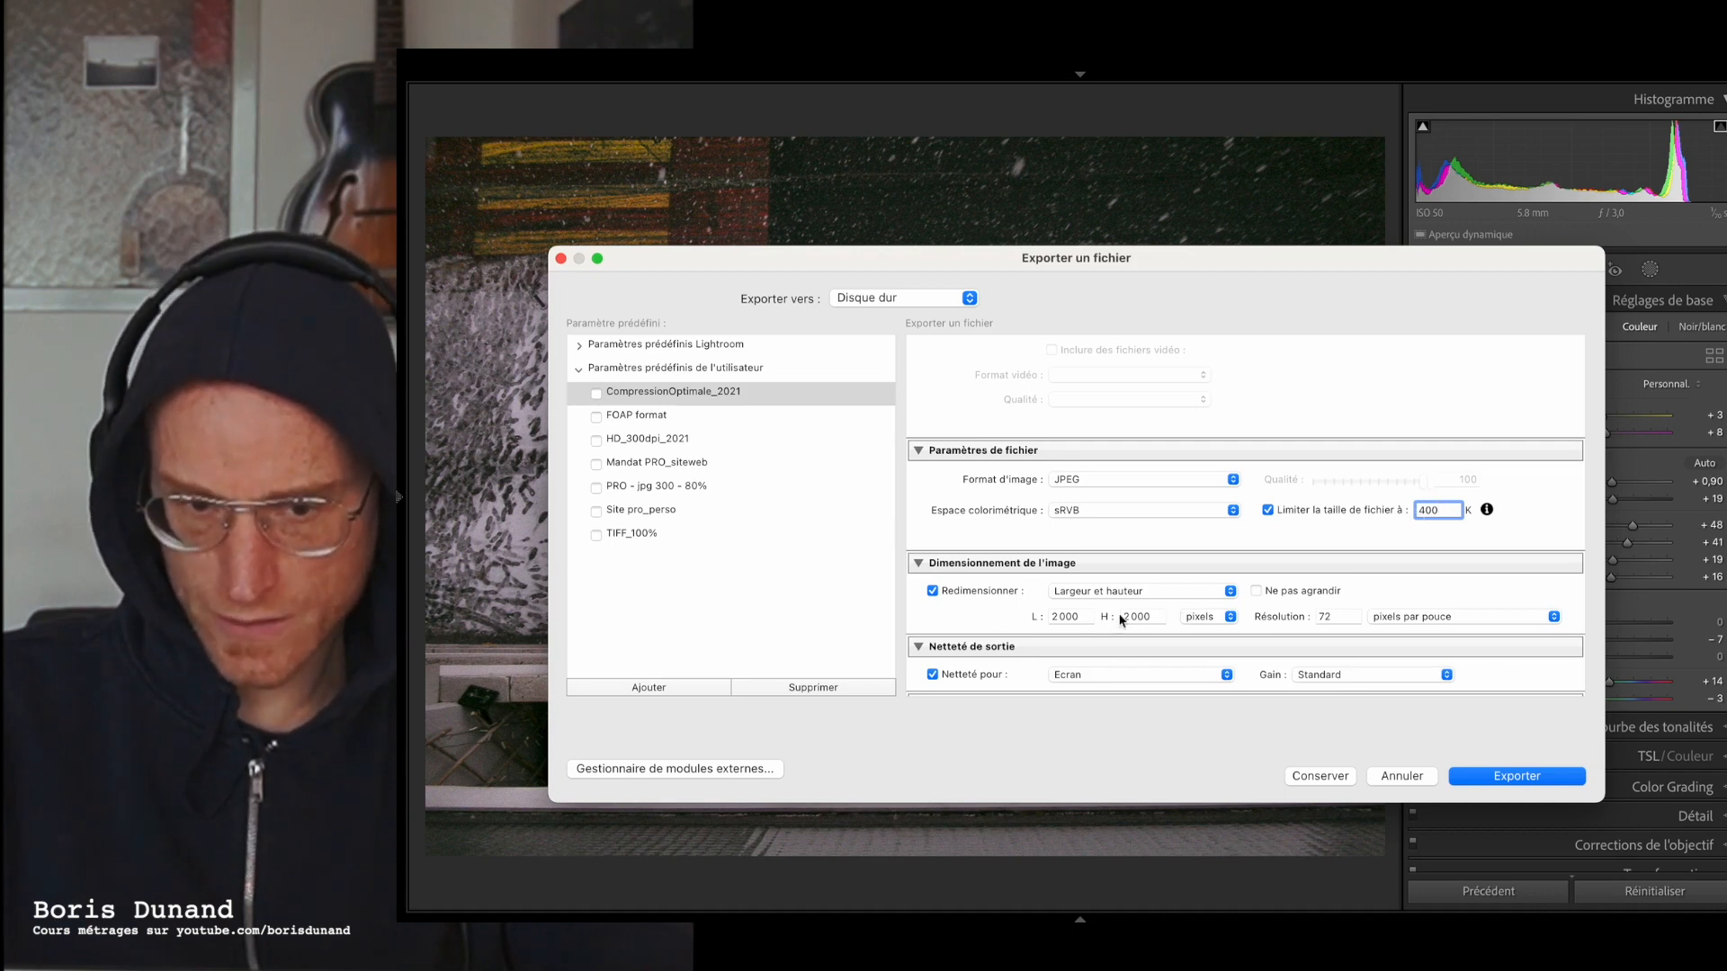
scroll(1143, 618, down, 2)
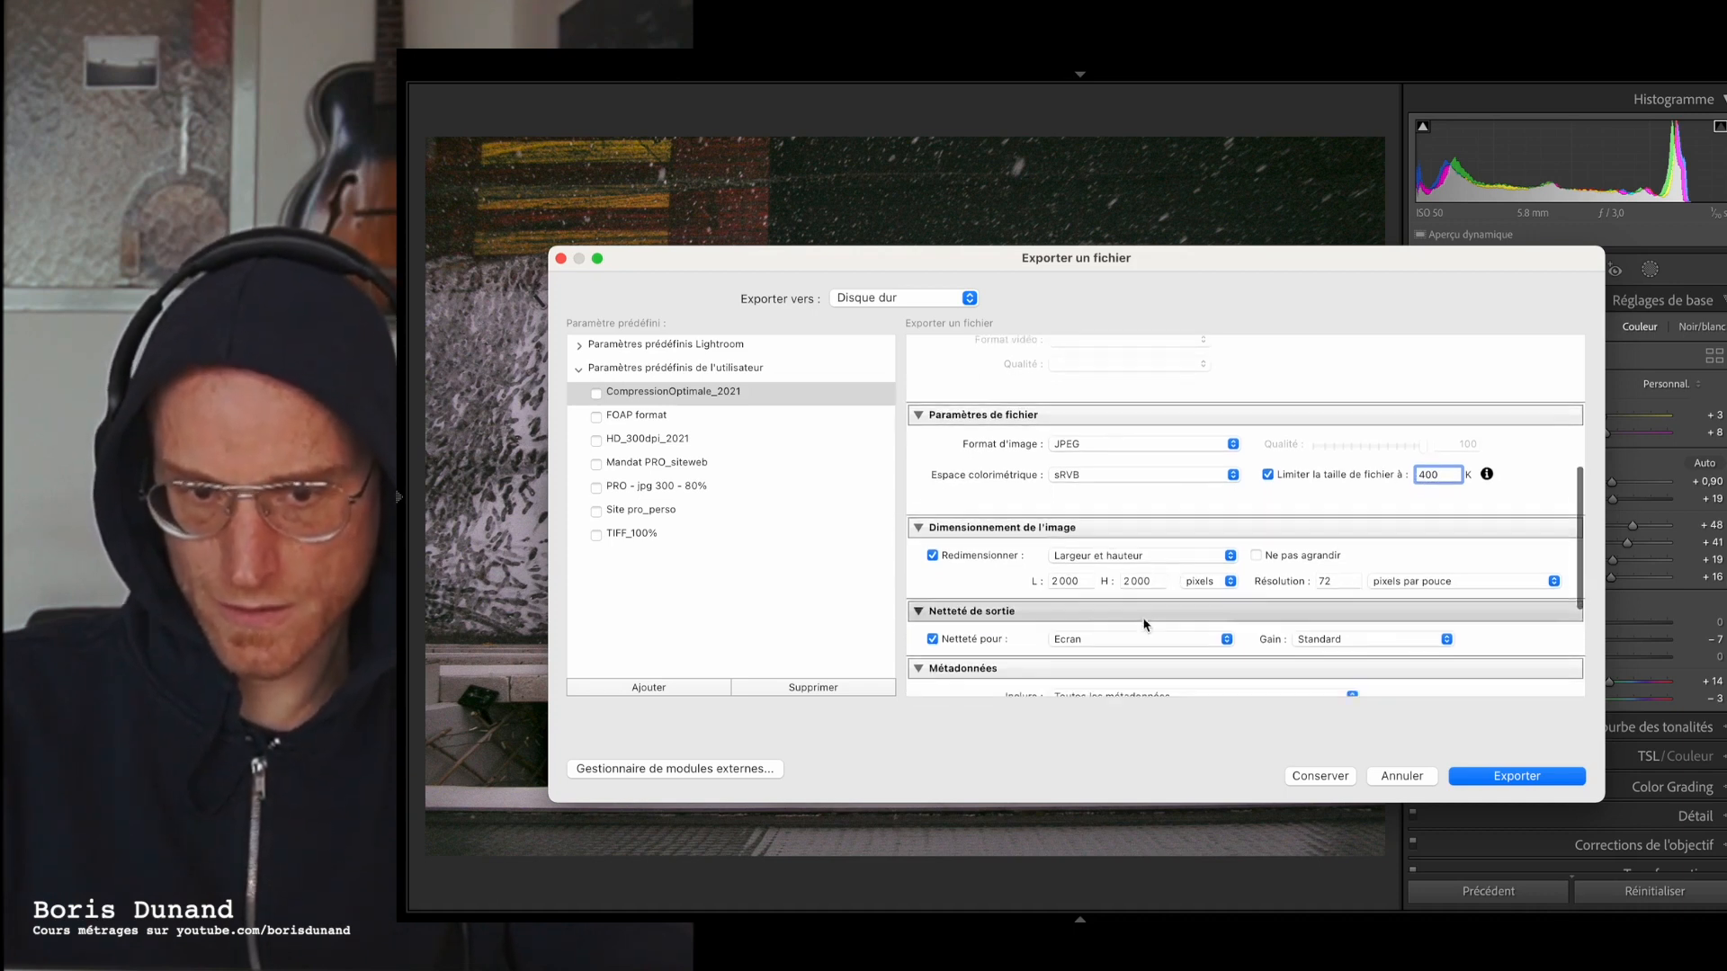
scroll(1203, 582, up, 2)
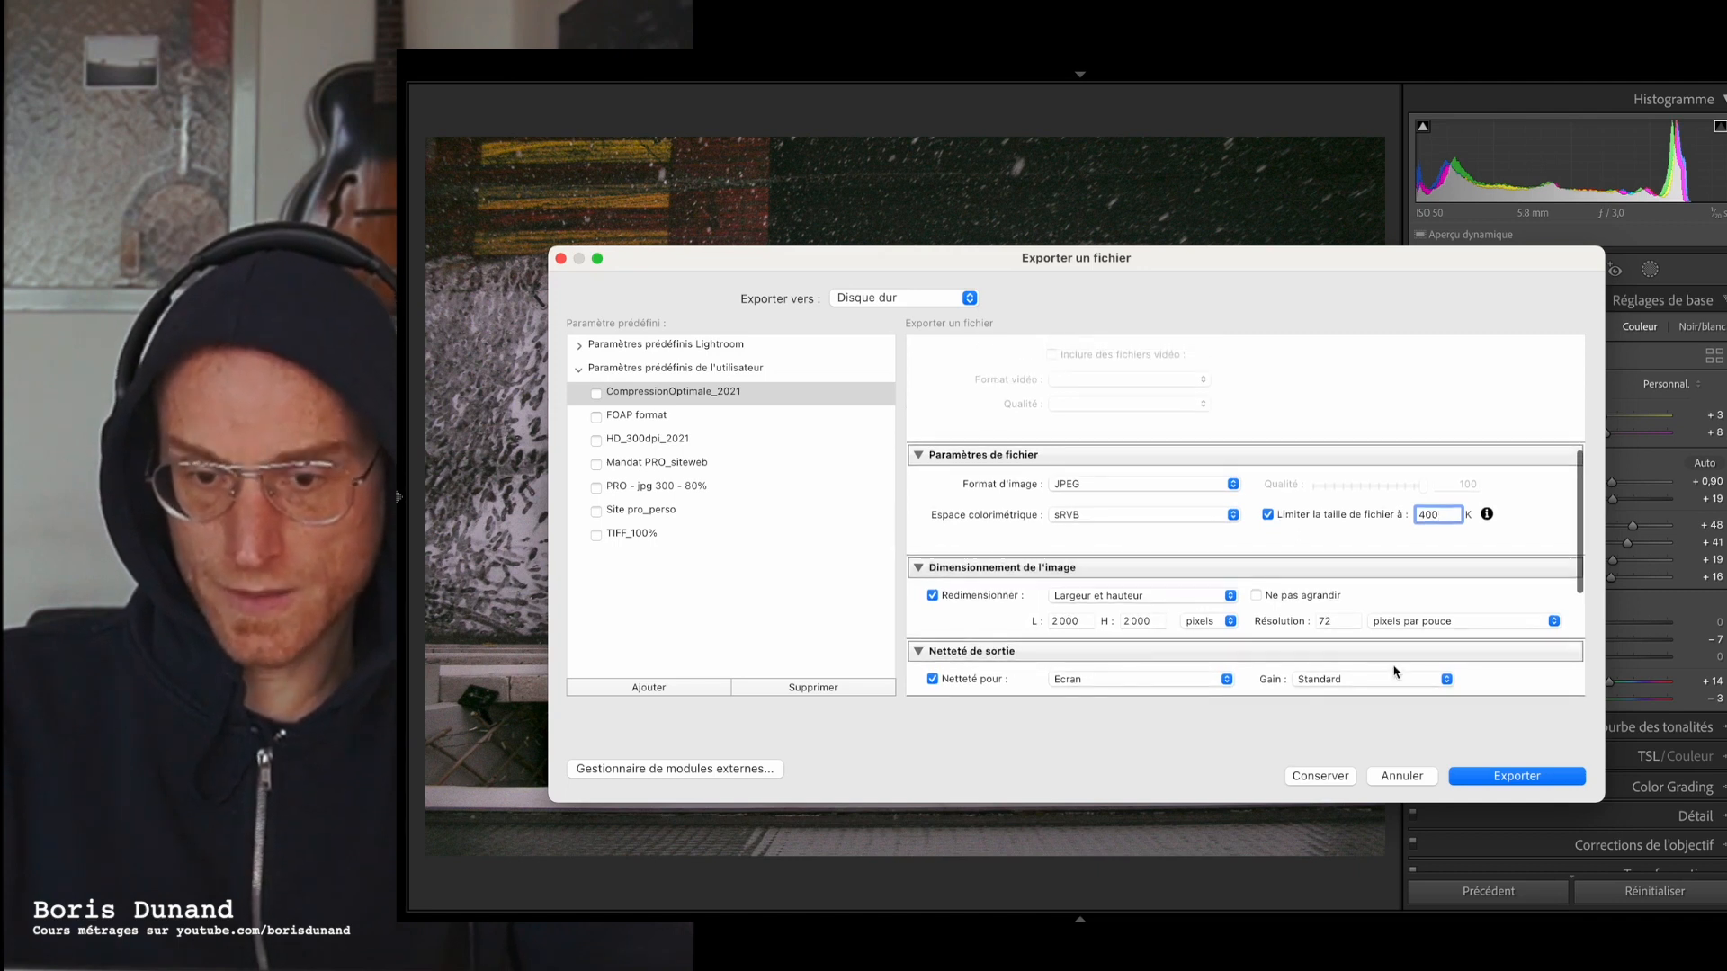
- Export the photo and open DSCN3176.jpg from the desktop in Aperçu, displayed full screen
click(1499, 779)
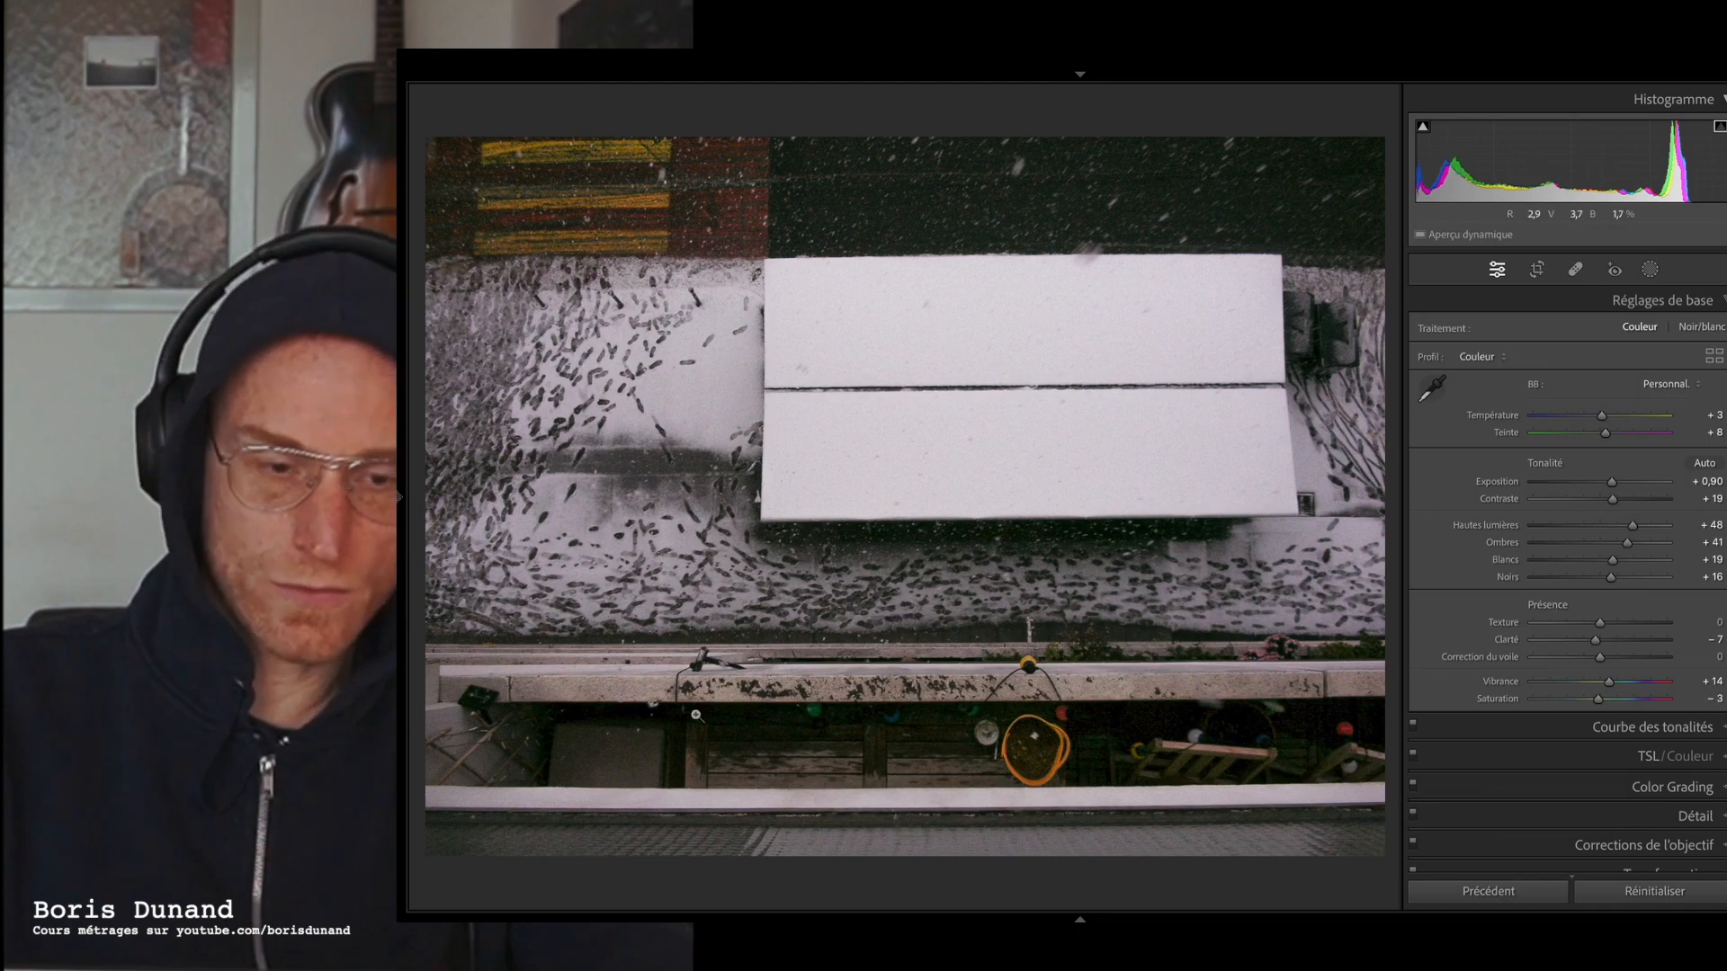
key(super+Tab)
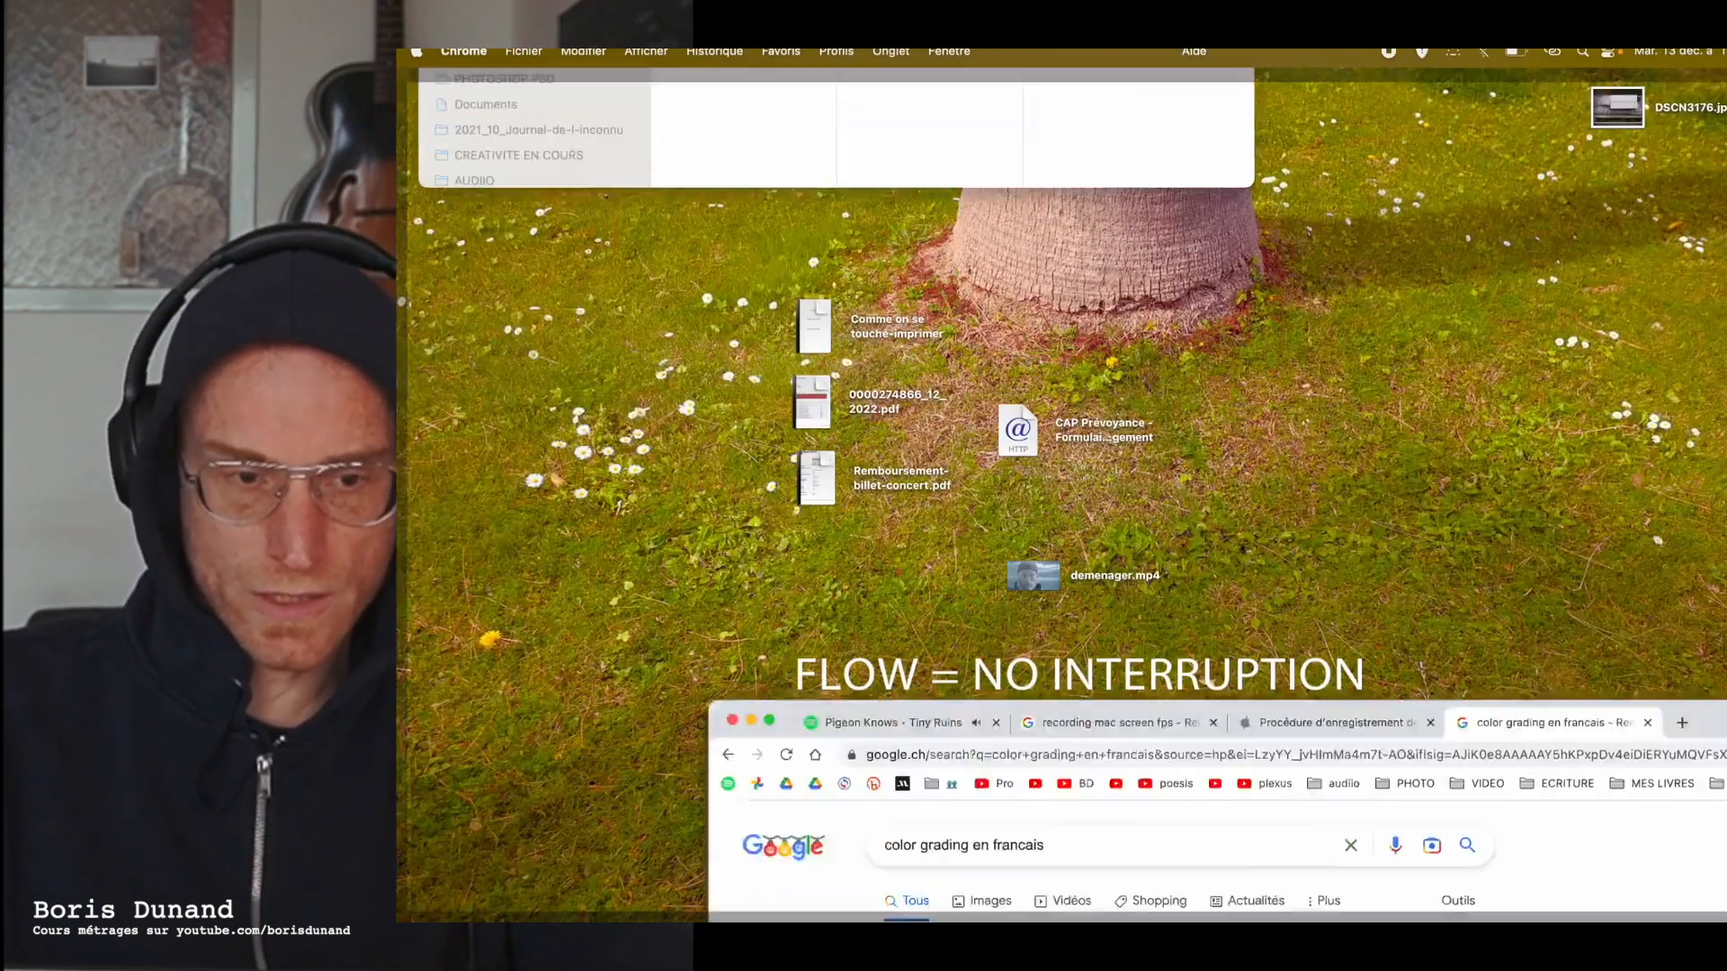
double_click(1617, 109)
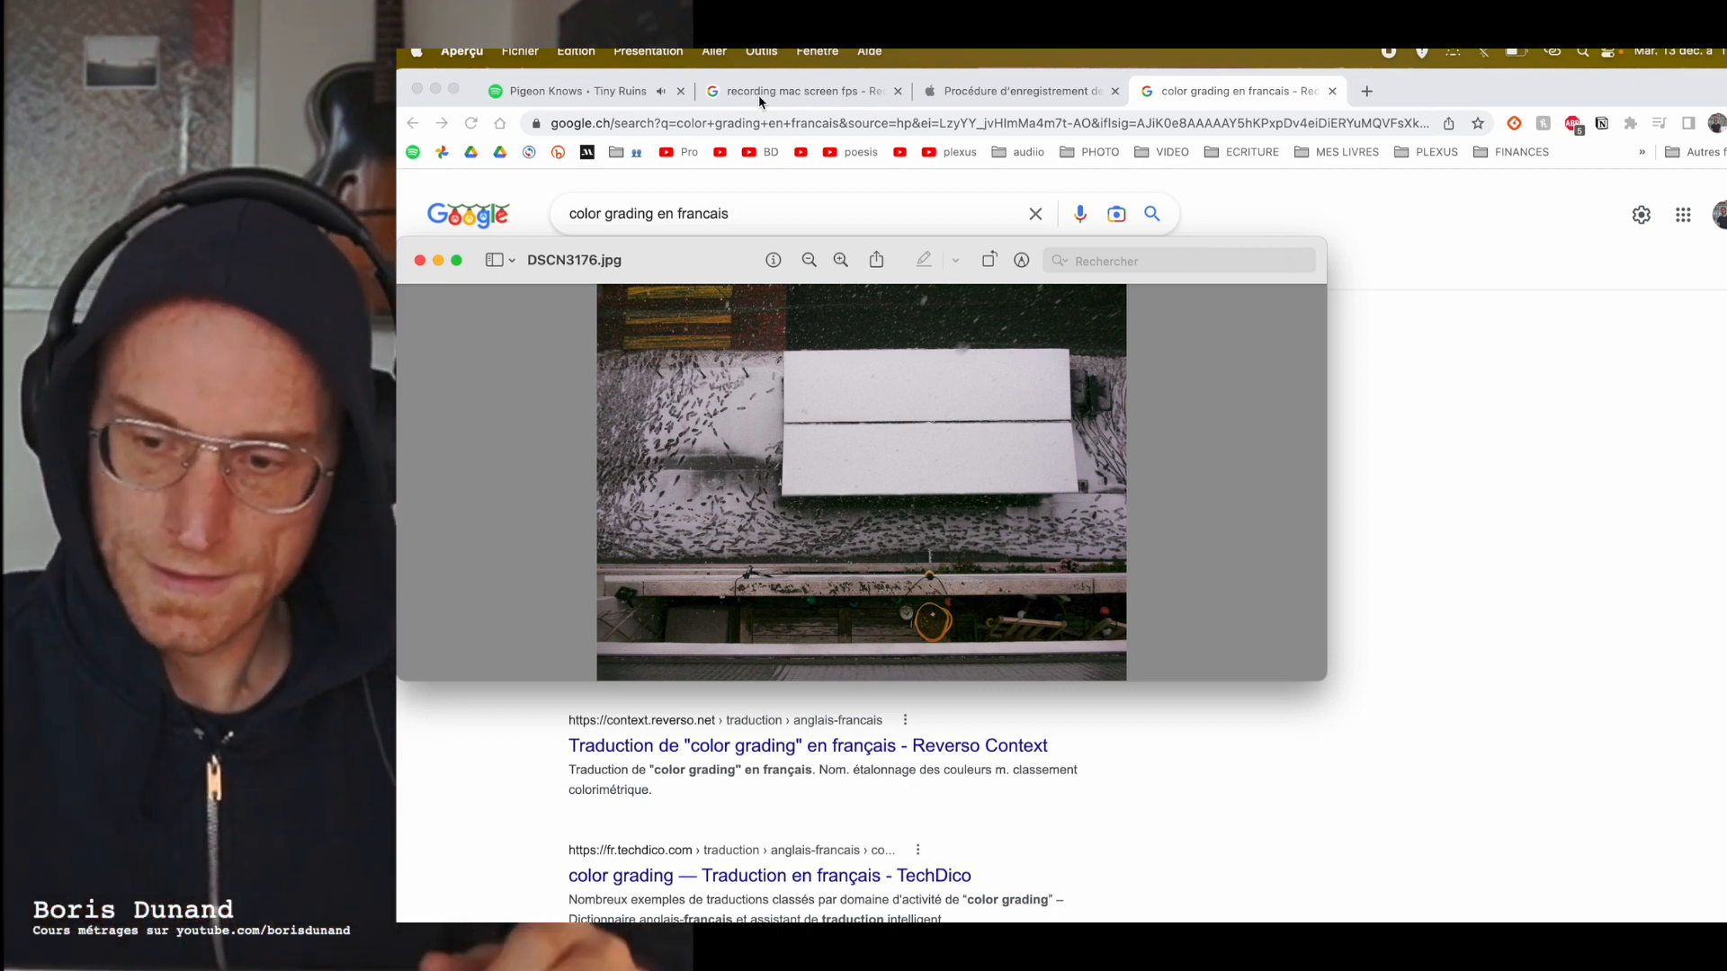
double_click(642, 255)
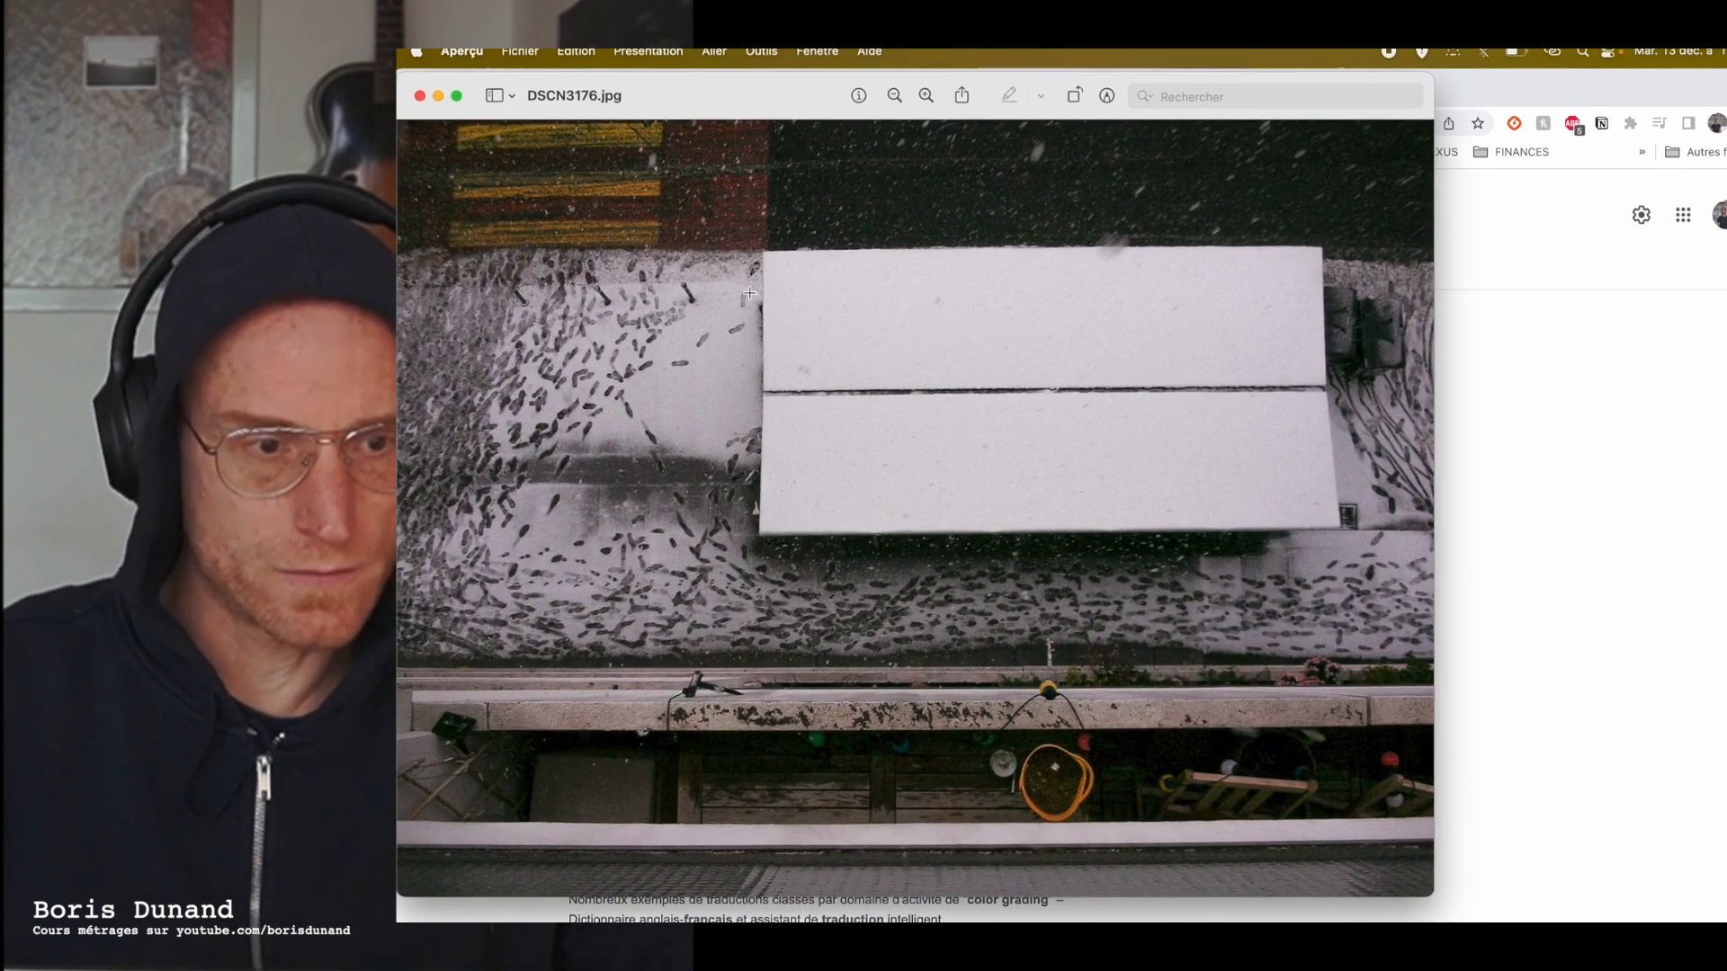
click(457, 95)
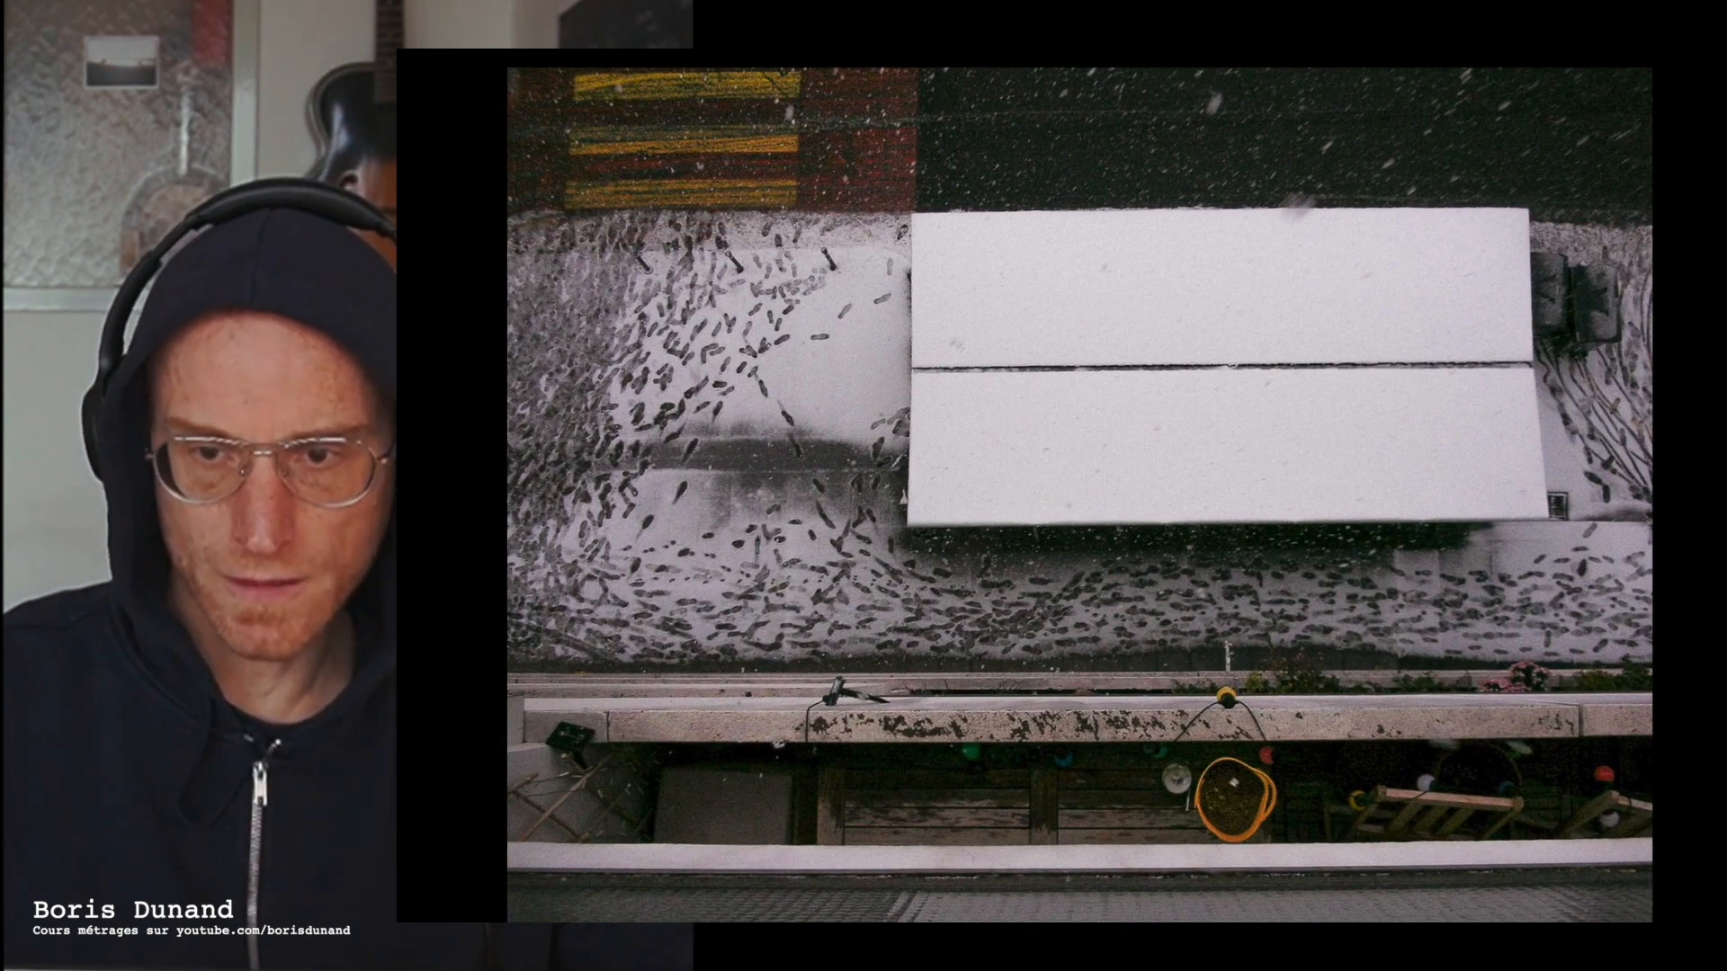
- Switch back to Lightroom, check the photo in the library grid, and reopen it in Develop with the side panels hidden
key(super+Tab)
key(super+Tab)
key(super+Tab)
key(super+Tab)
key(super+Tab)
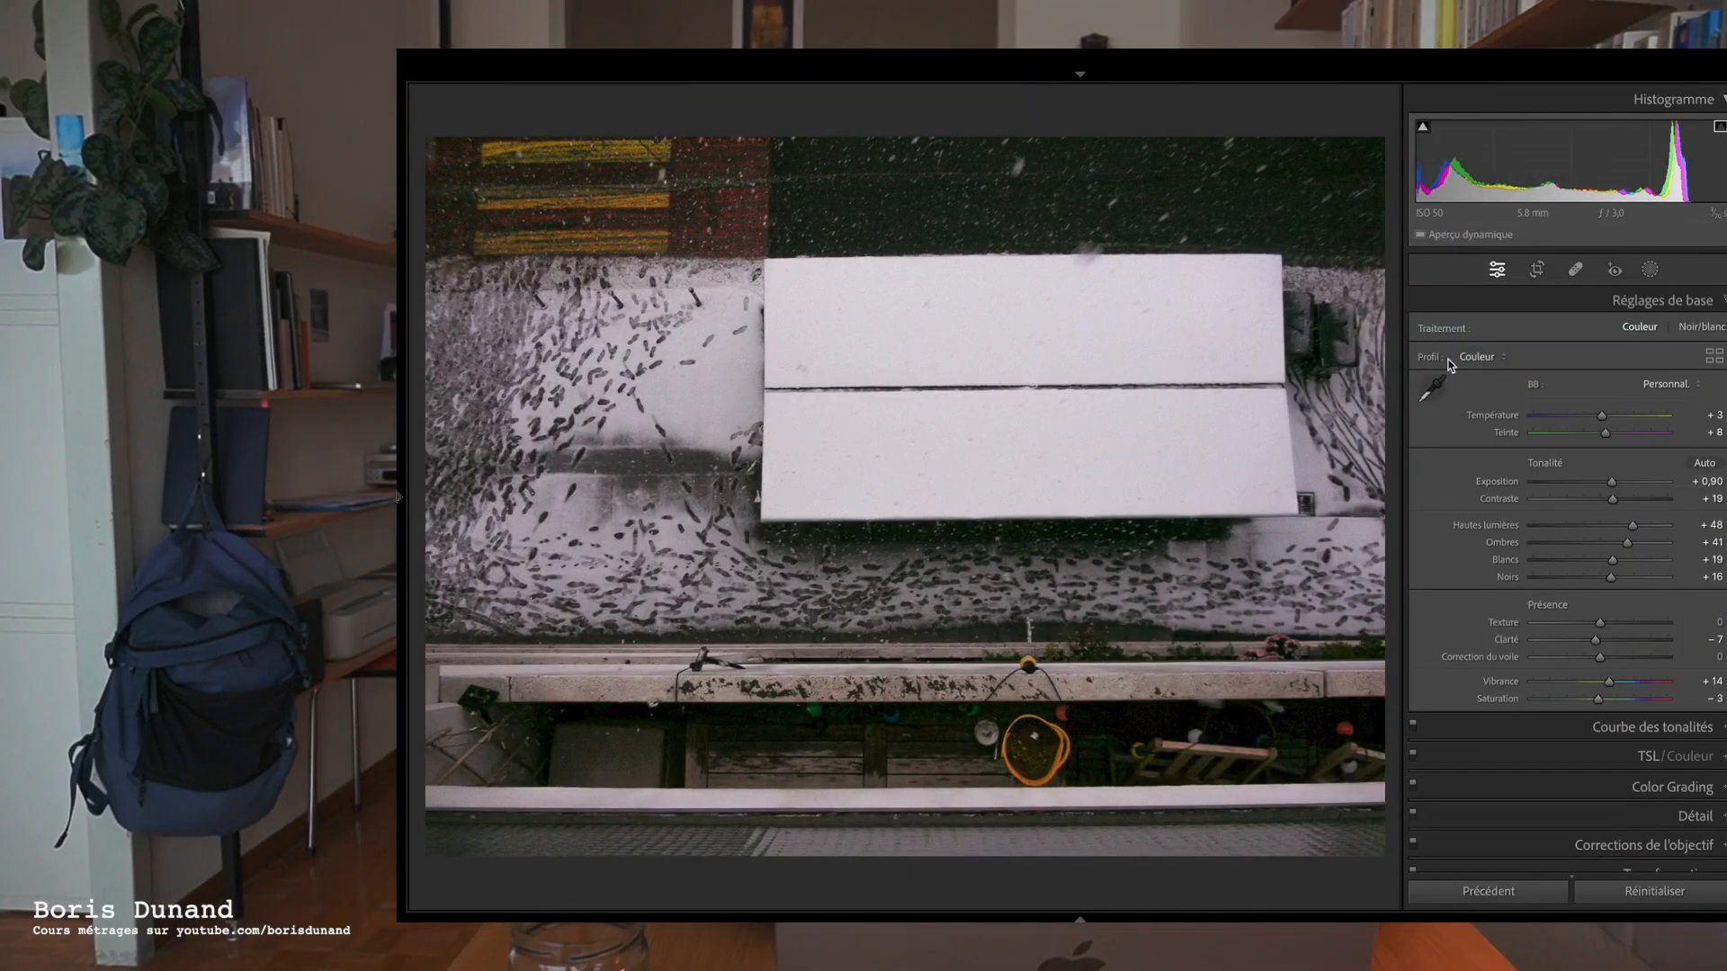
key(g)
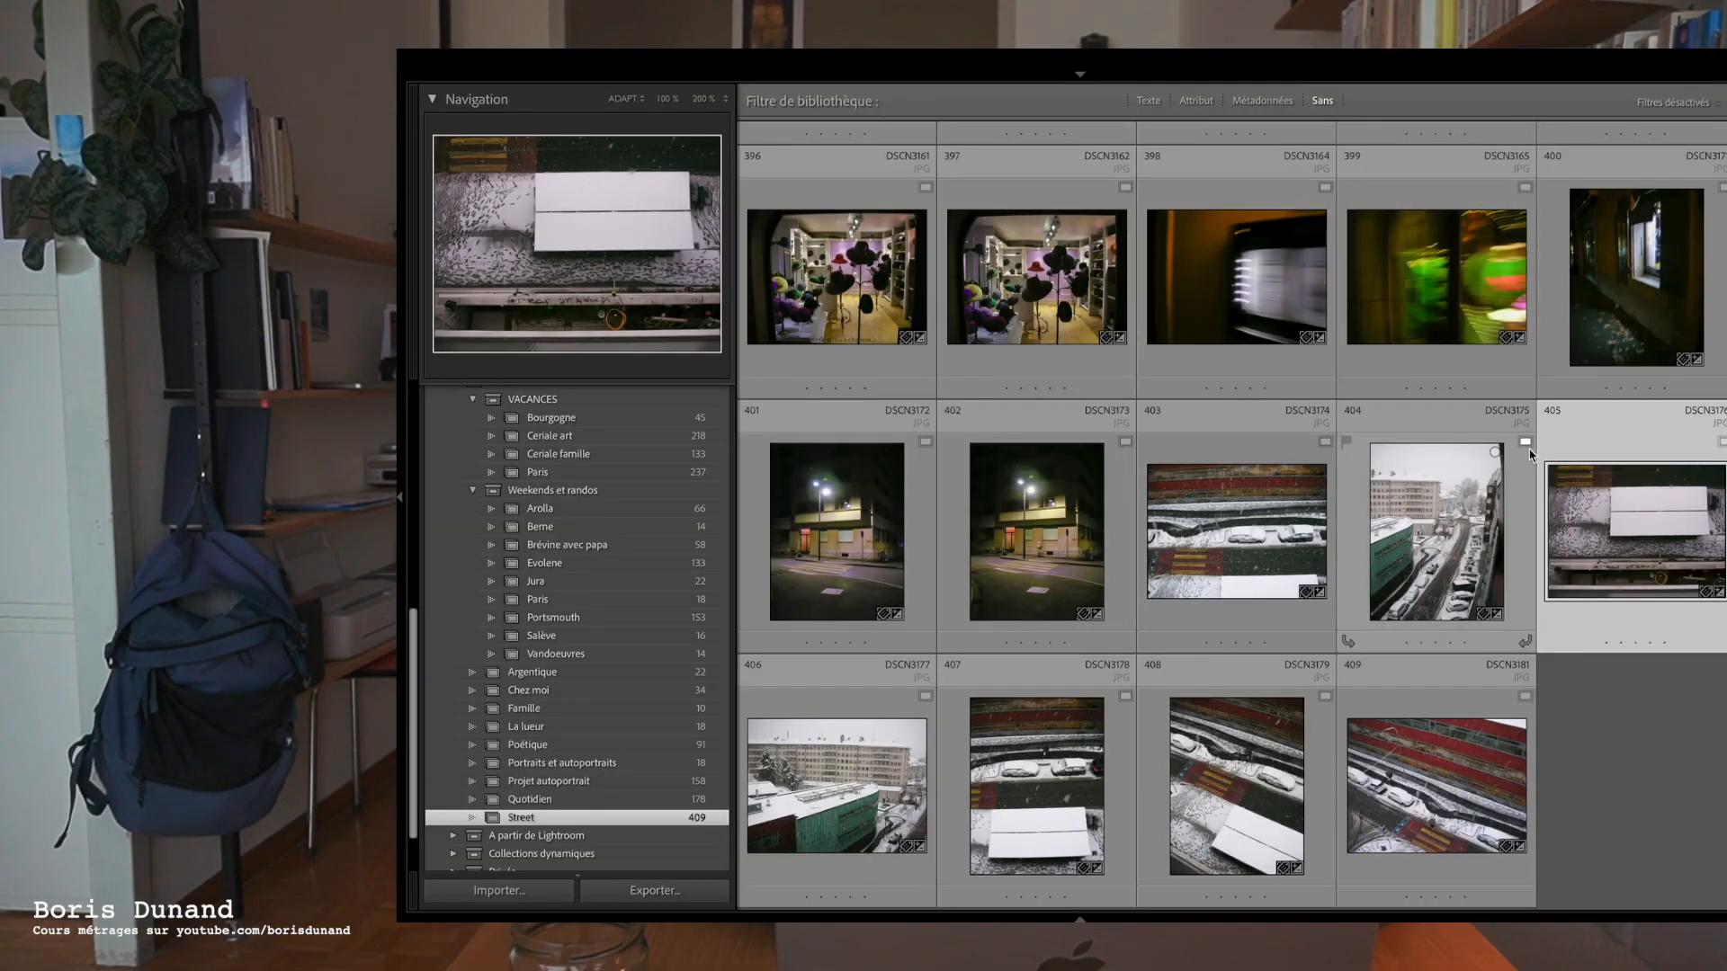
key(d)
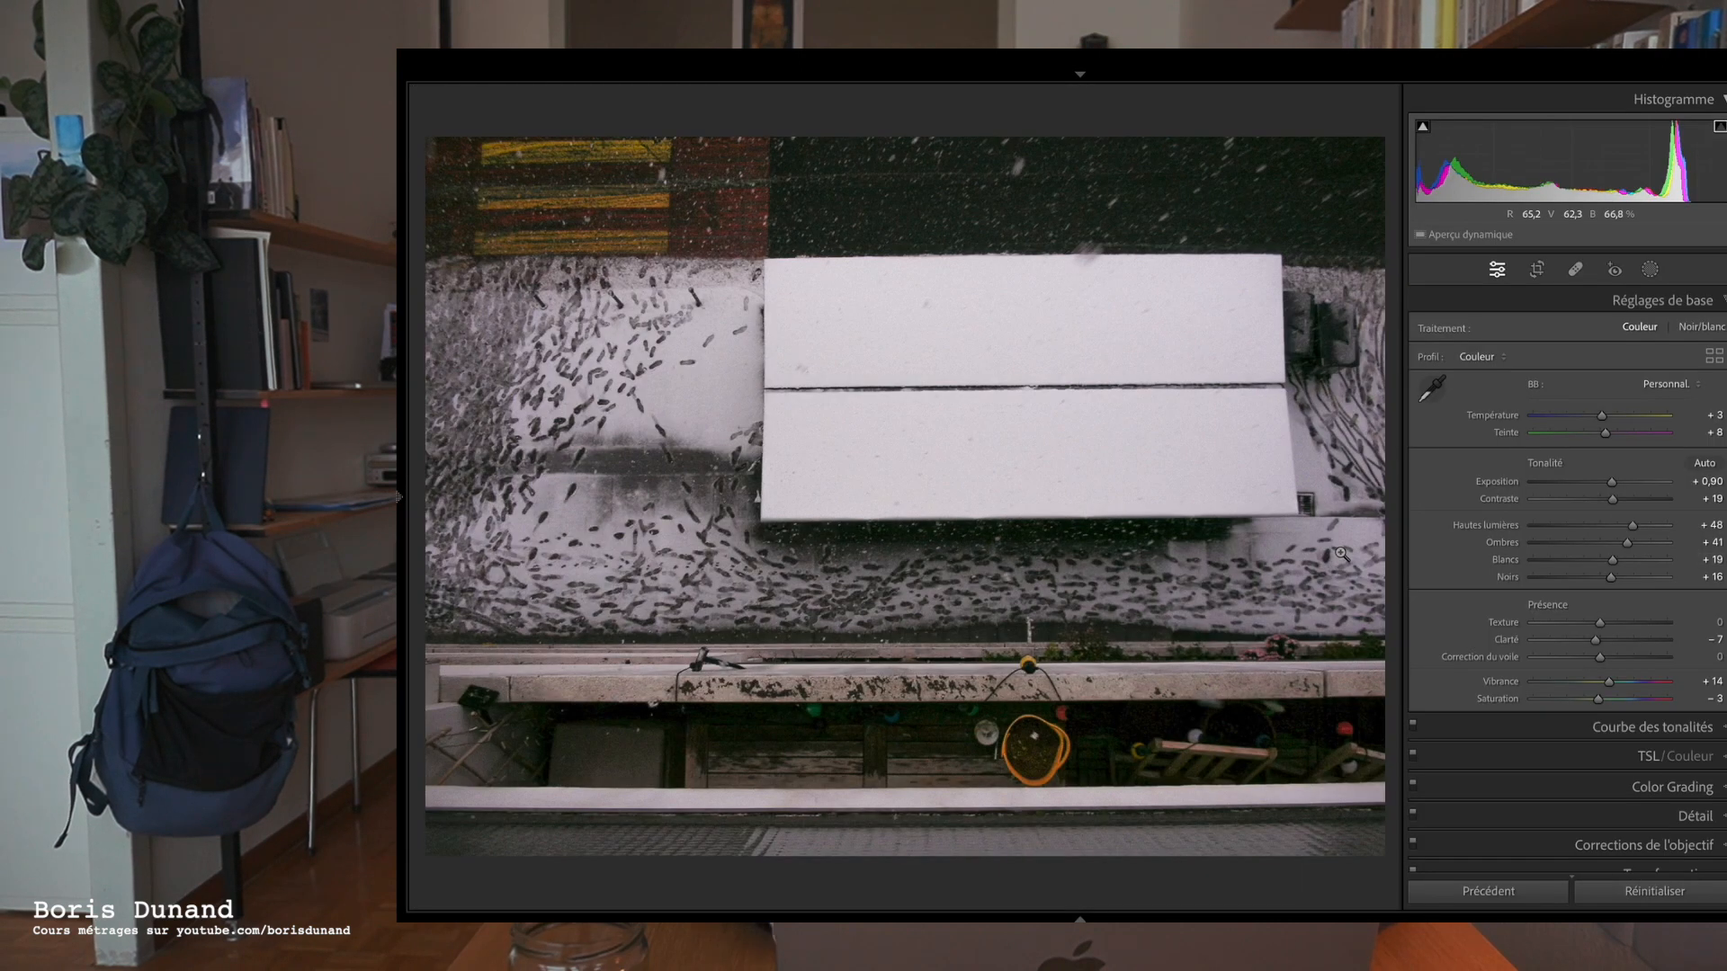
key(Tab)
key(Tab)
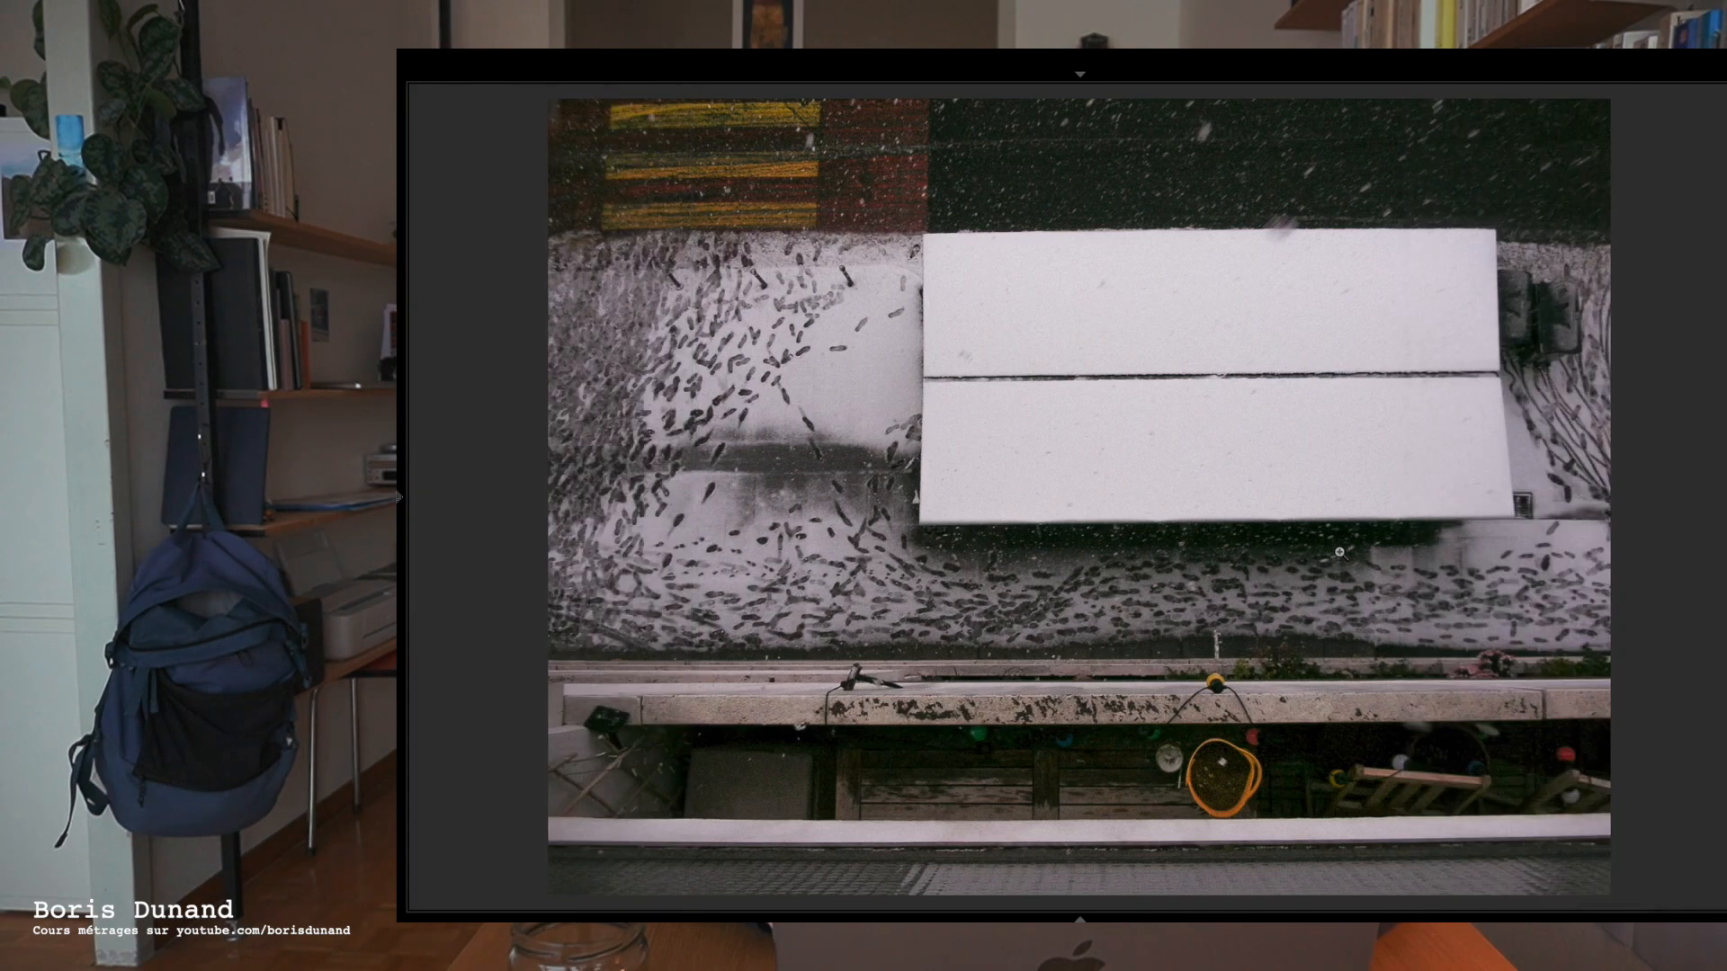
- Inspect the exported photo full screen at high magnification, from the footprints down to the balcony, and return to Lightroom
key(f)
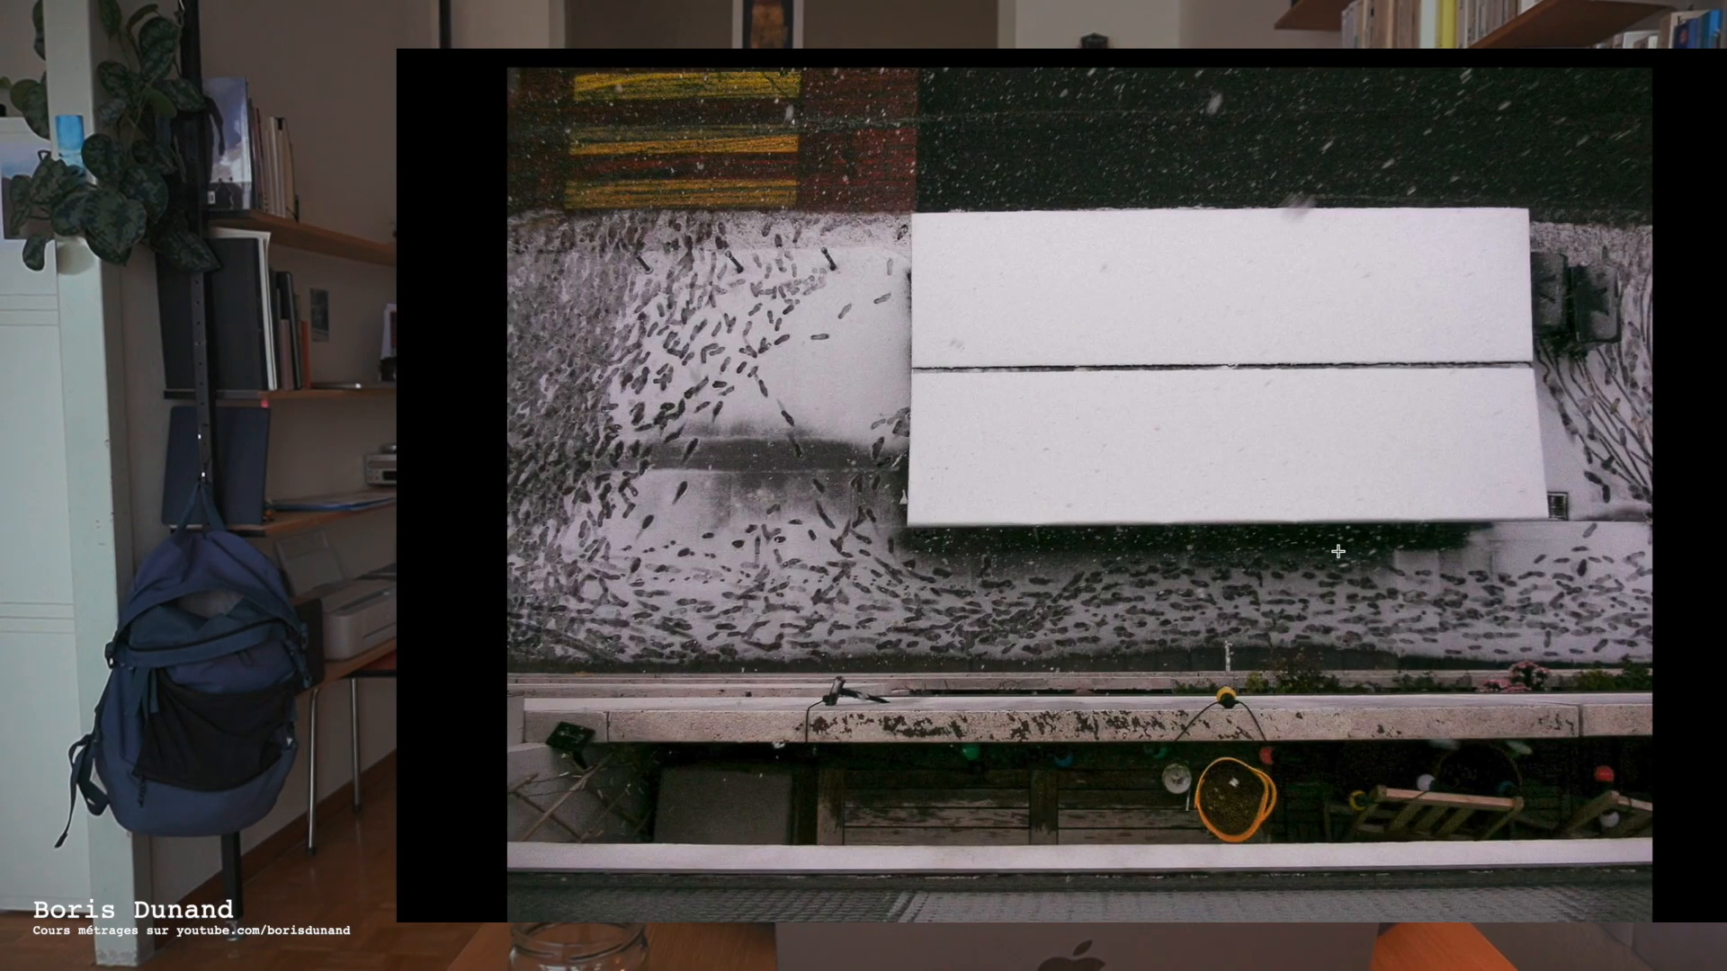
scroll(1149, 664, up, 10)
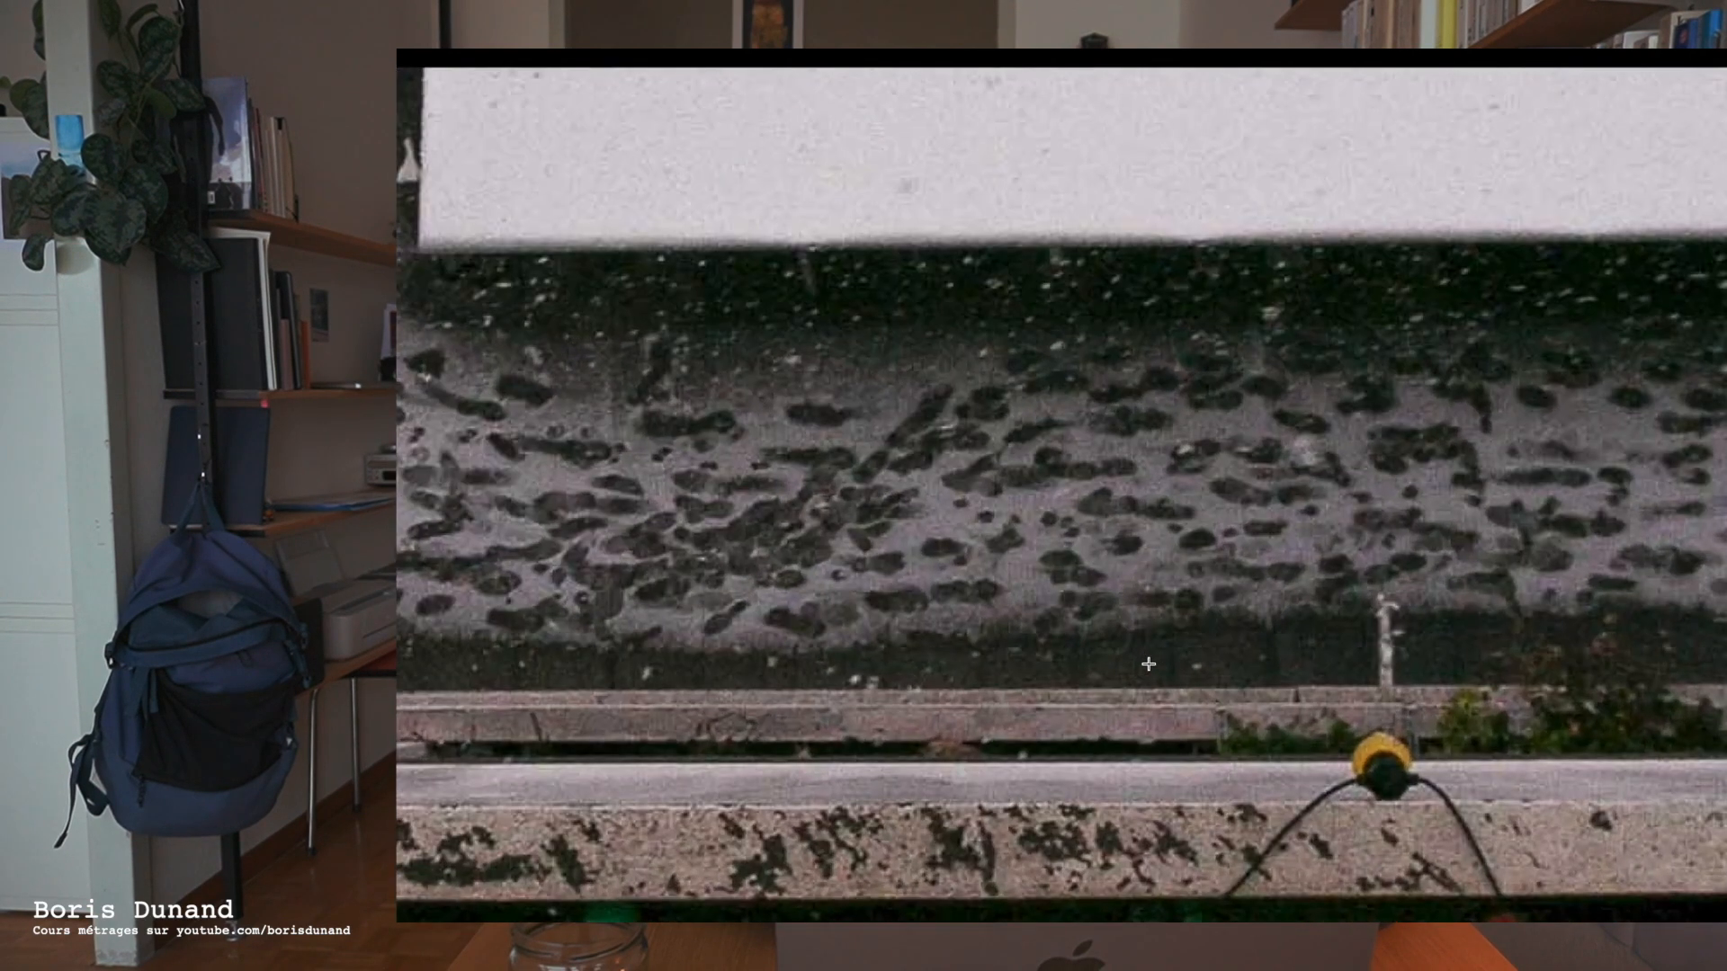
scroll(1149, 664, down, 2)
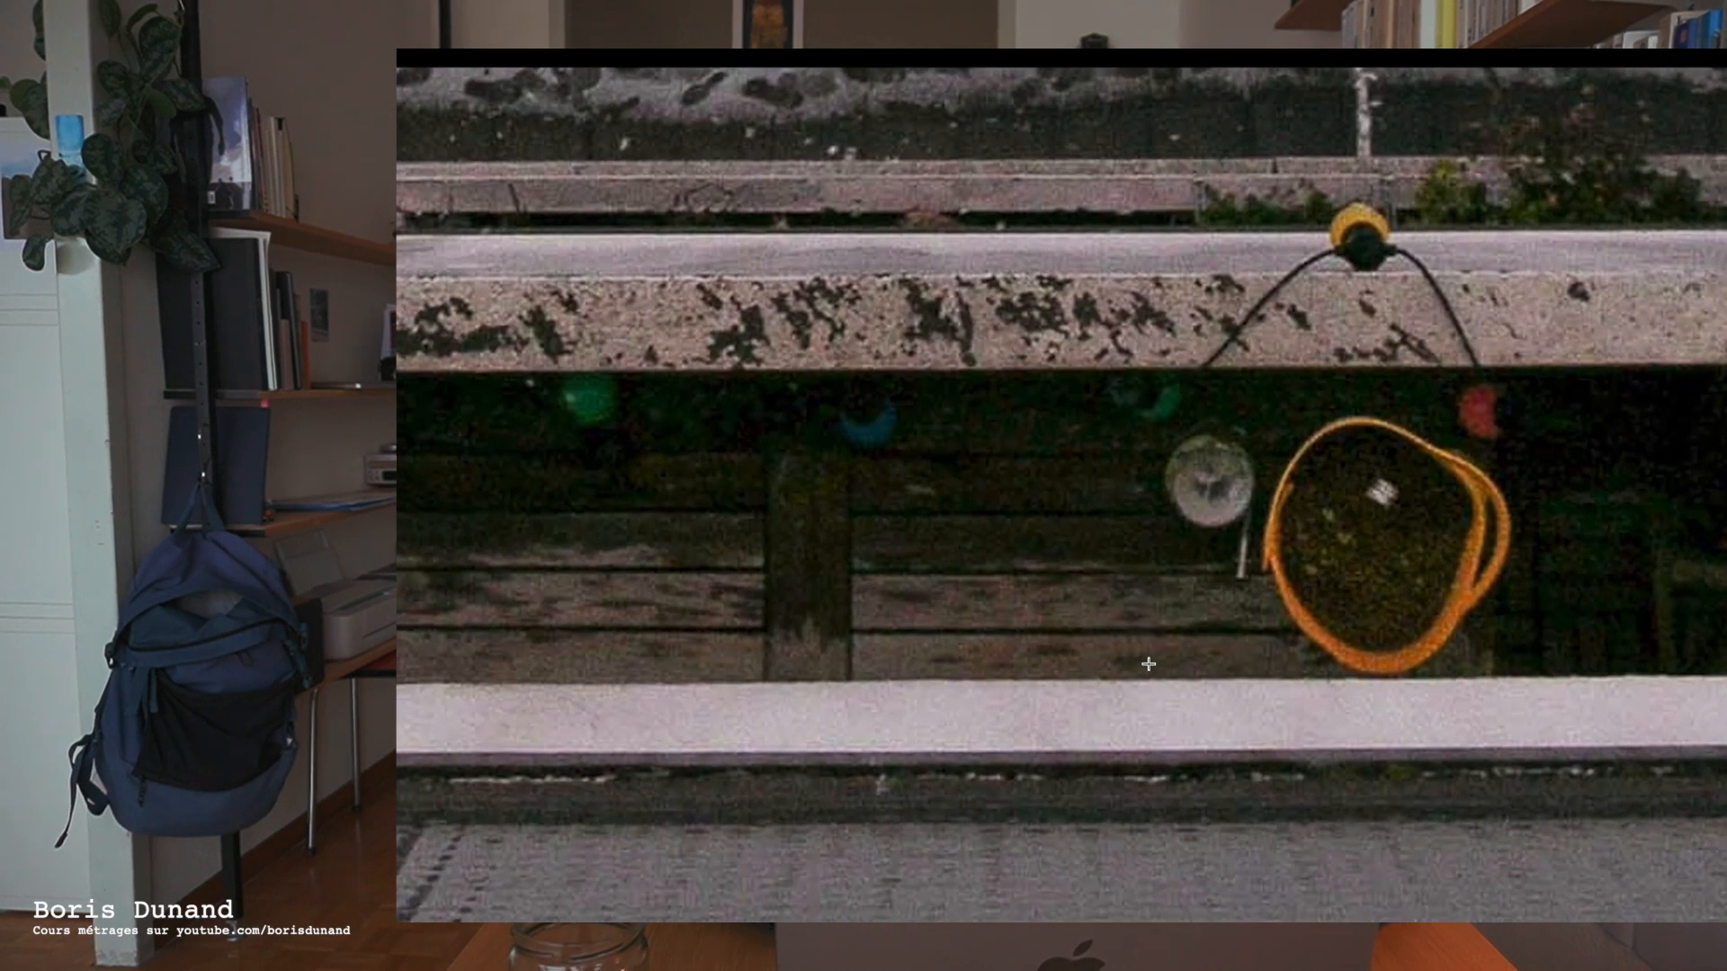
scroll(1149, 664, down, 10)
key(super+Tab)
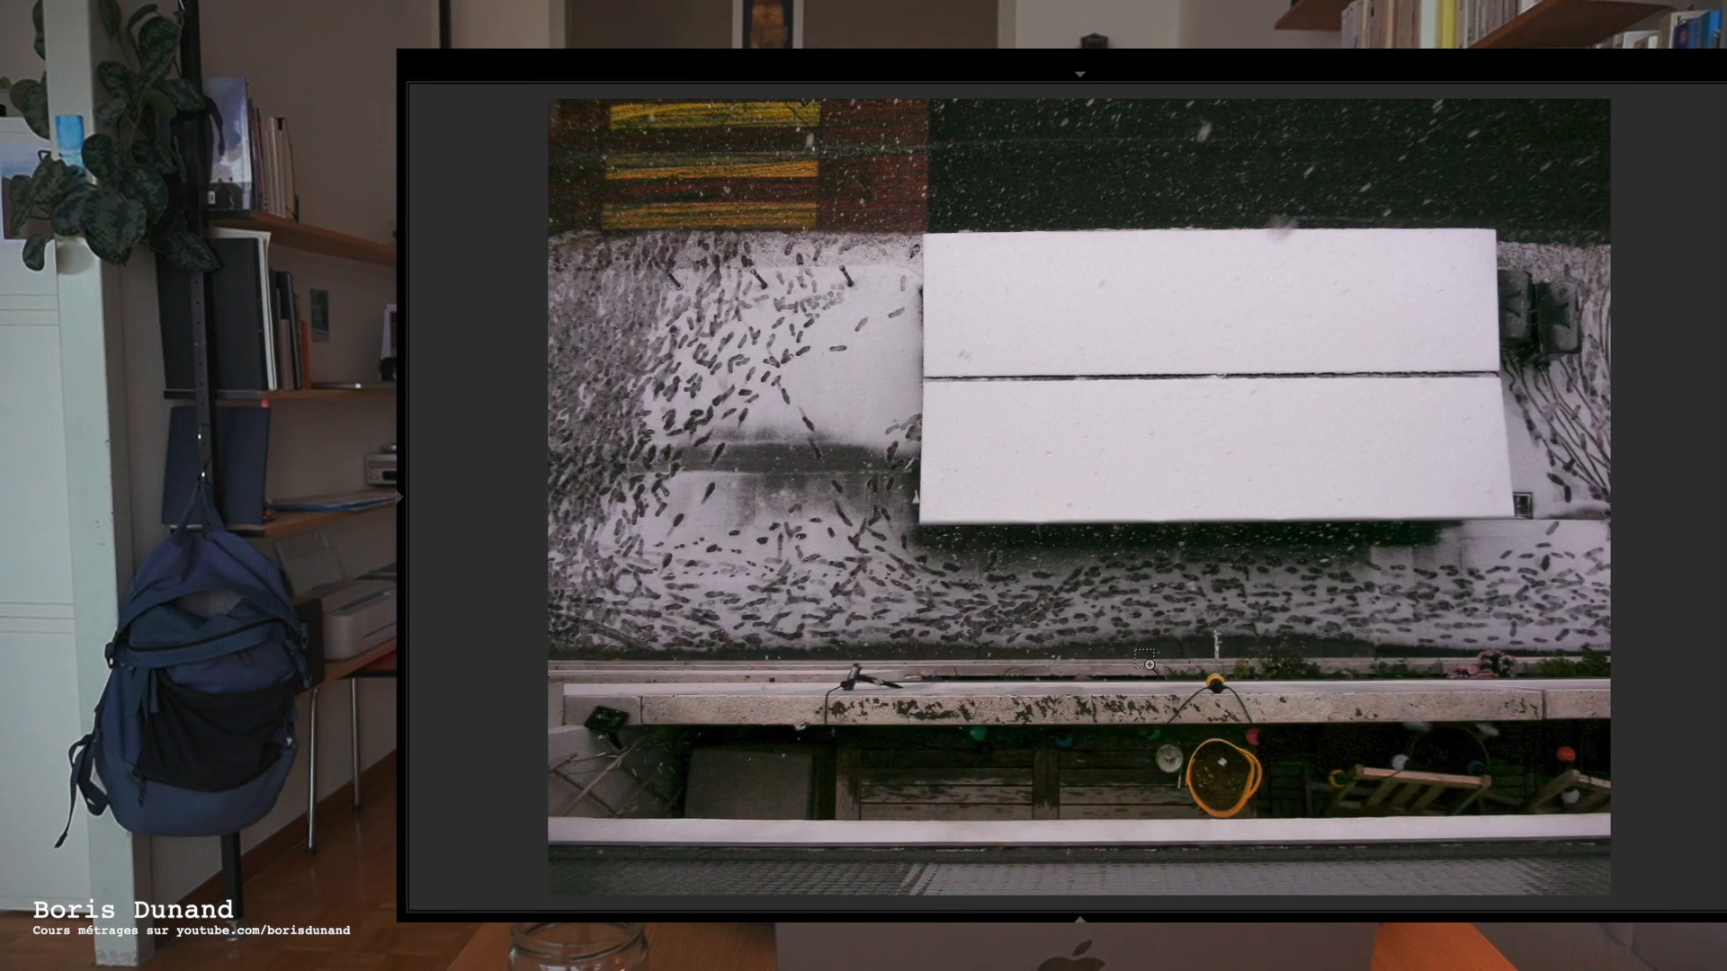
- Reopen the export settings, select the HD_300dpi_2021 preset, and review its file format, quality and size limit
key(super+shift+e)
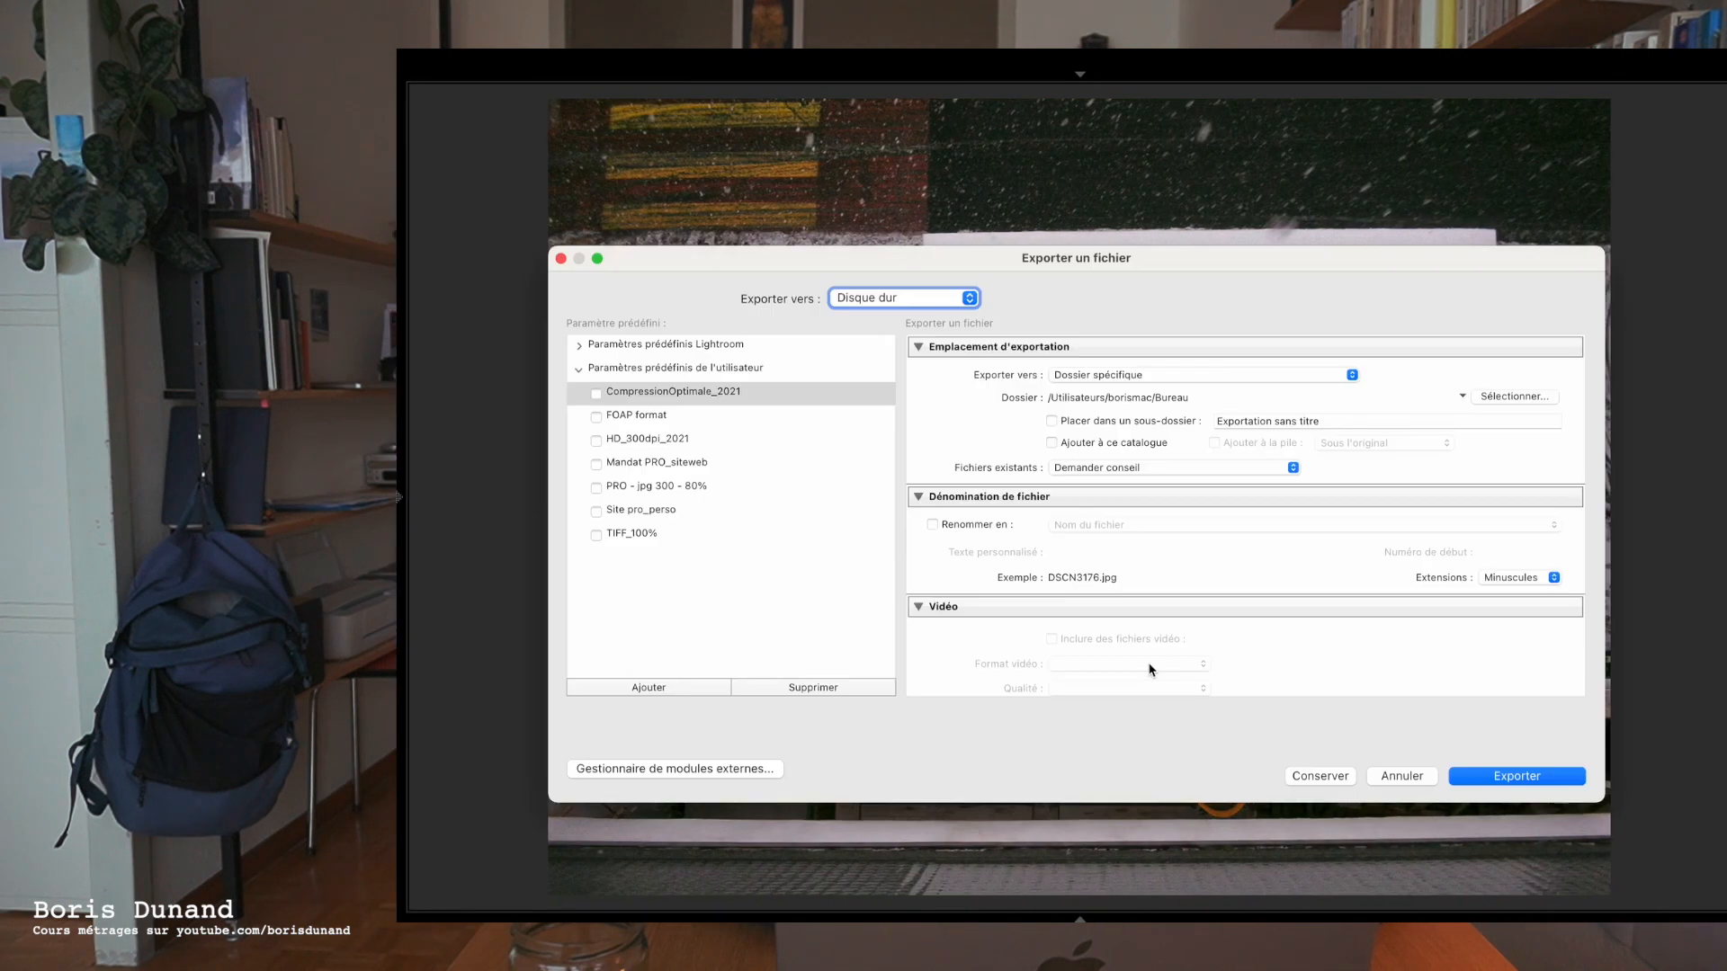
click(677, 442)
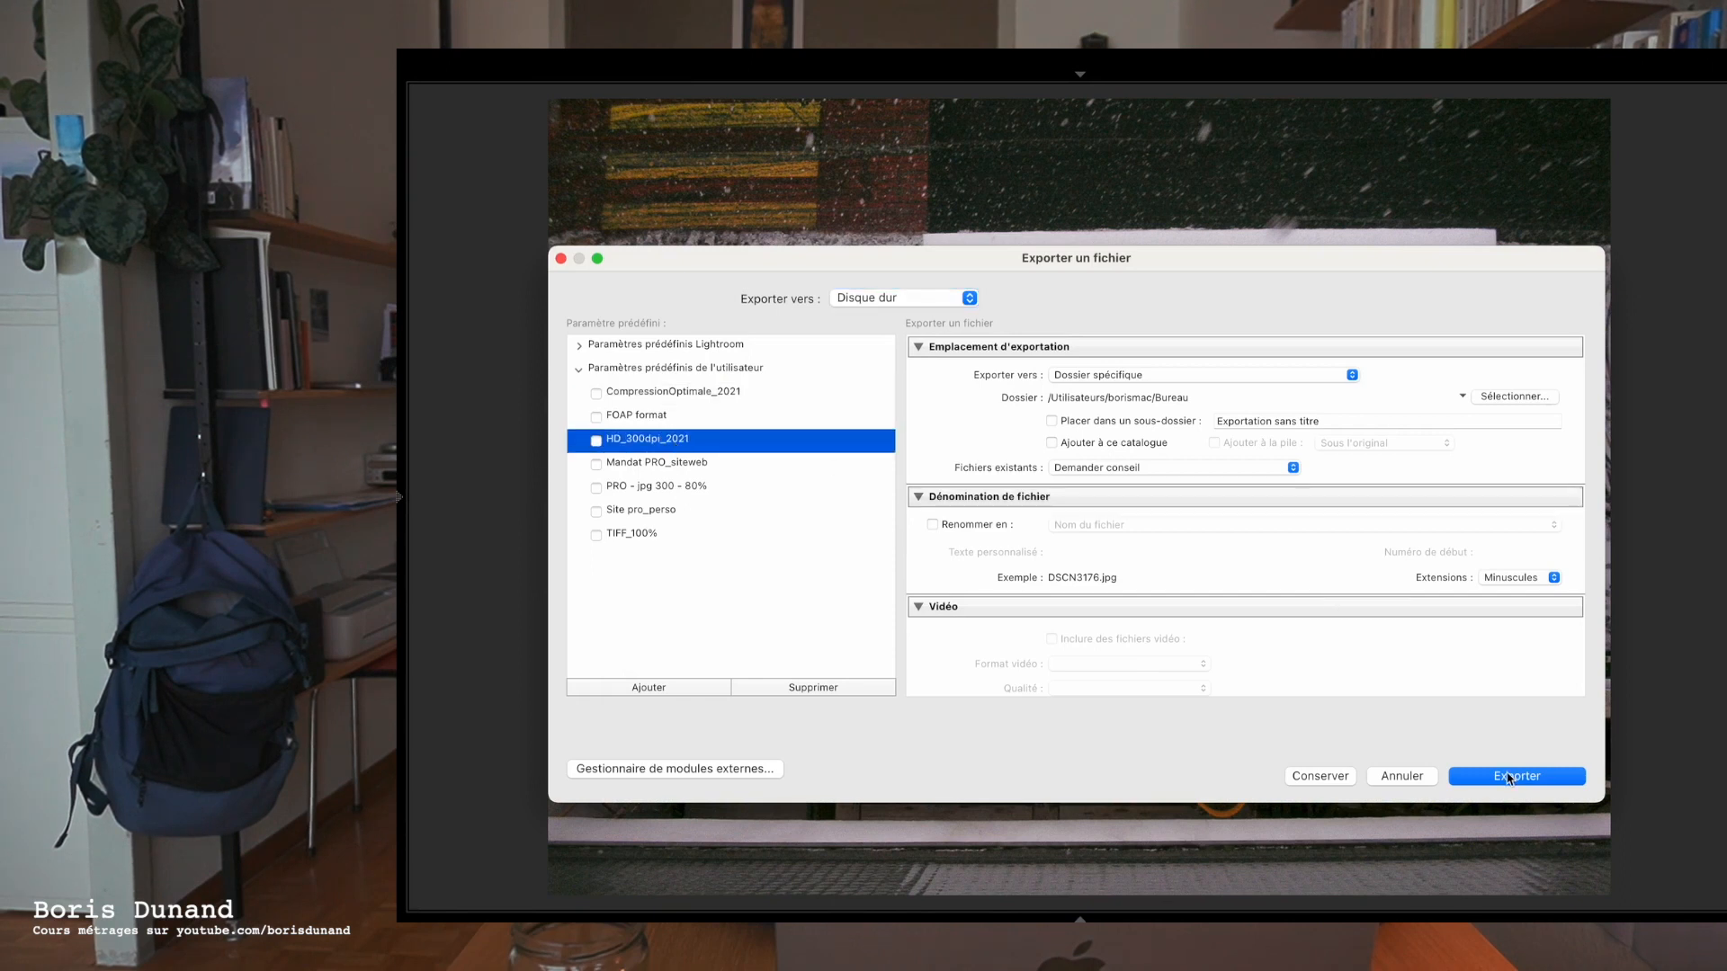
scroll(1388, 459, down, 10)
scroll(1388, 459, up, 10)
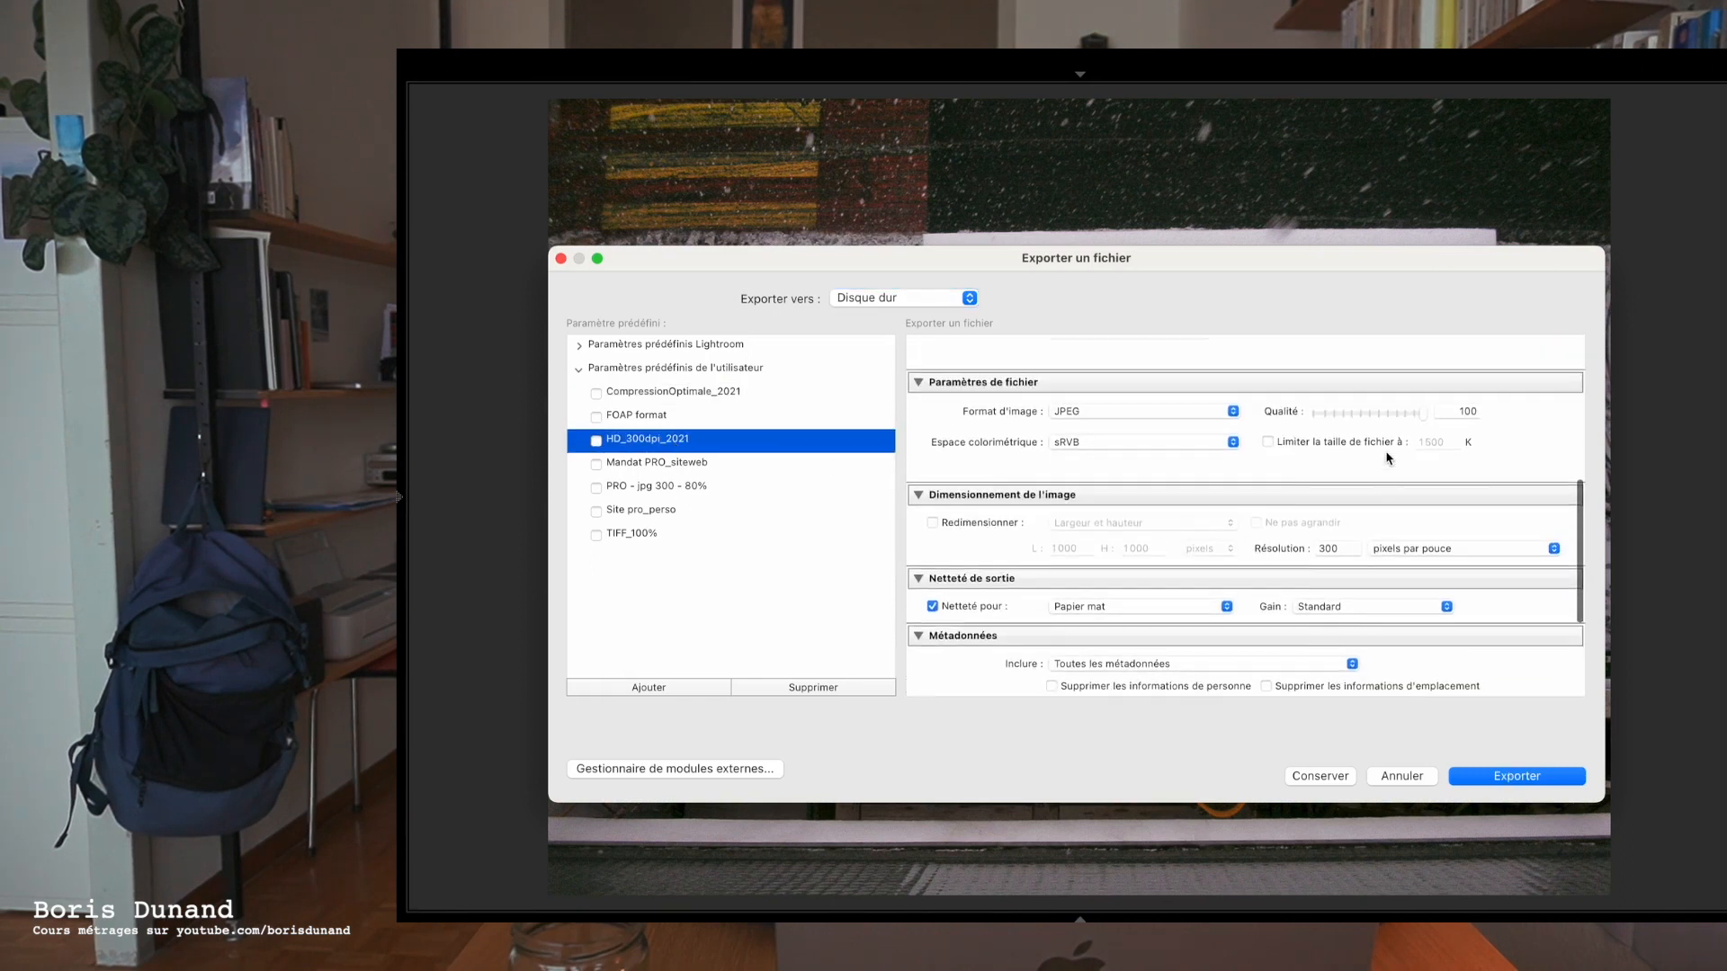
scroll(1388, 459, down, 8)
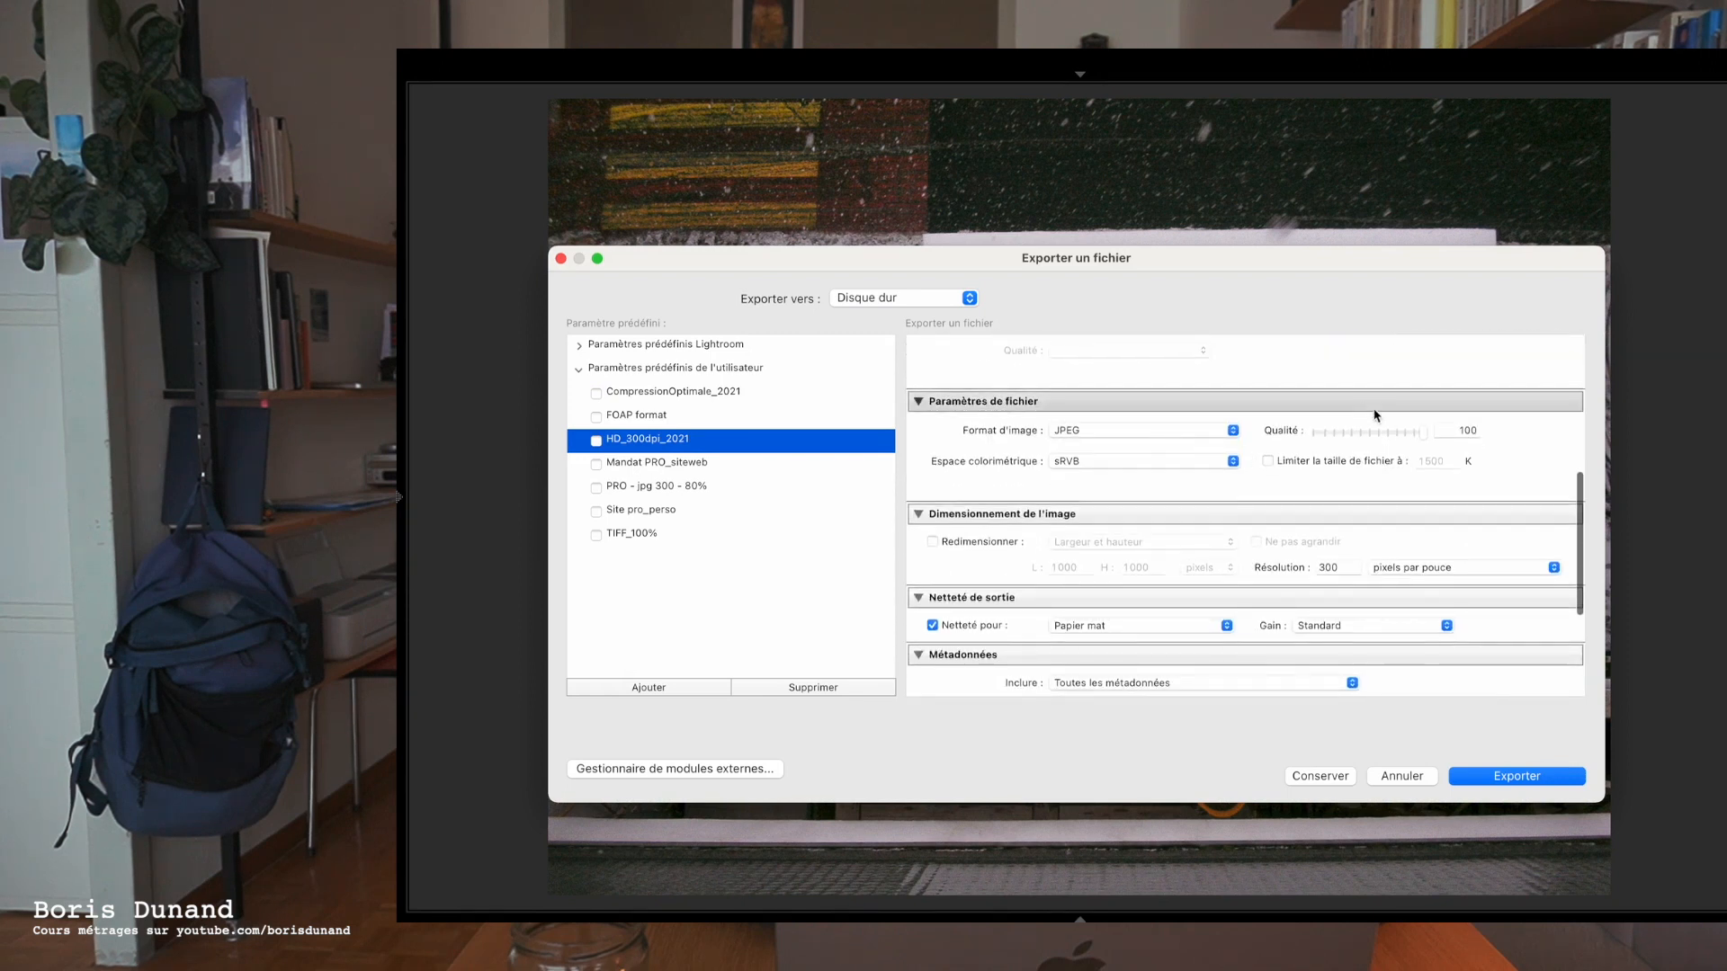
scroll(1176, 478, down, 2)
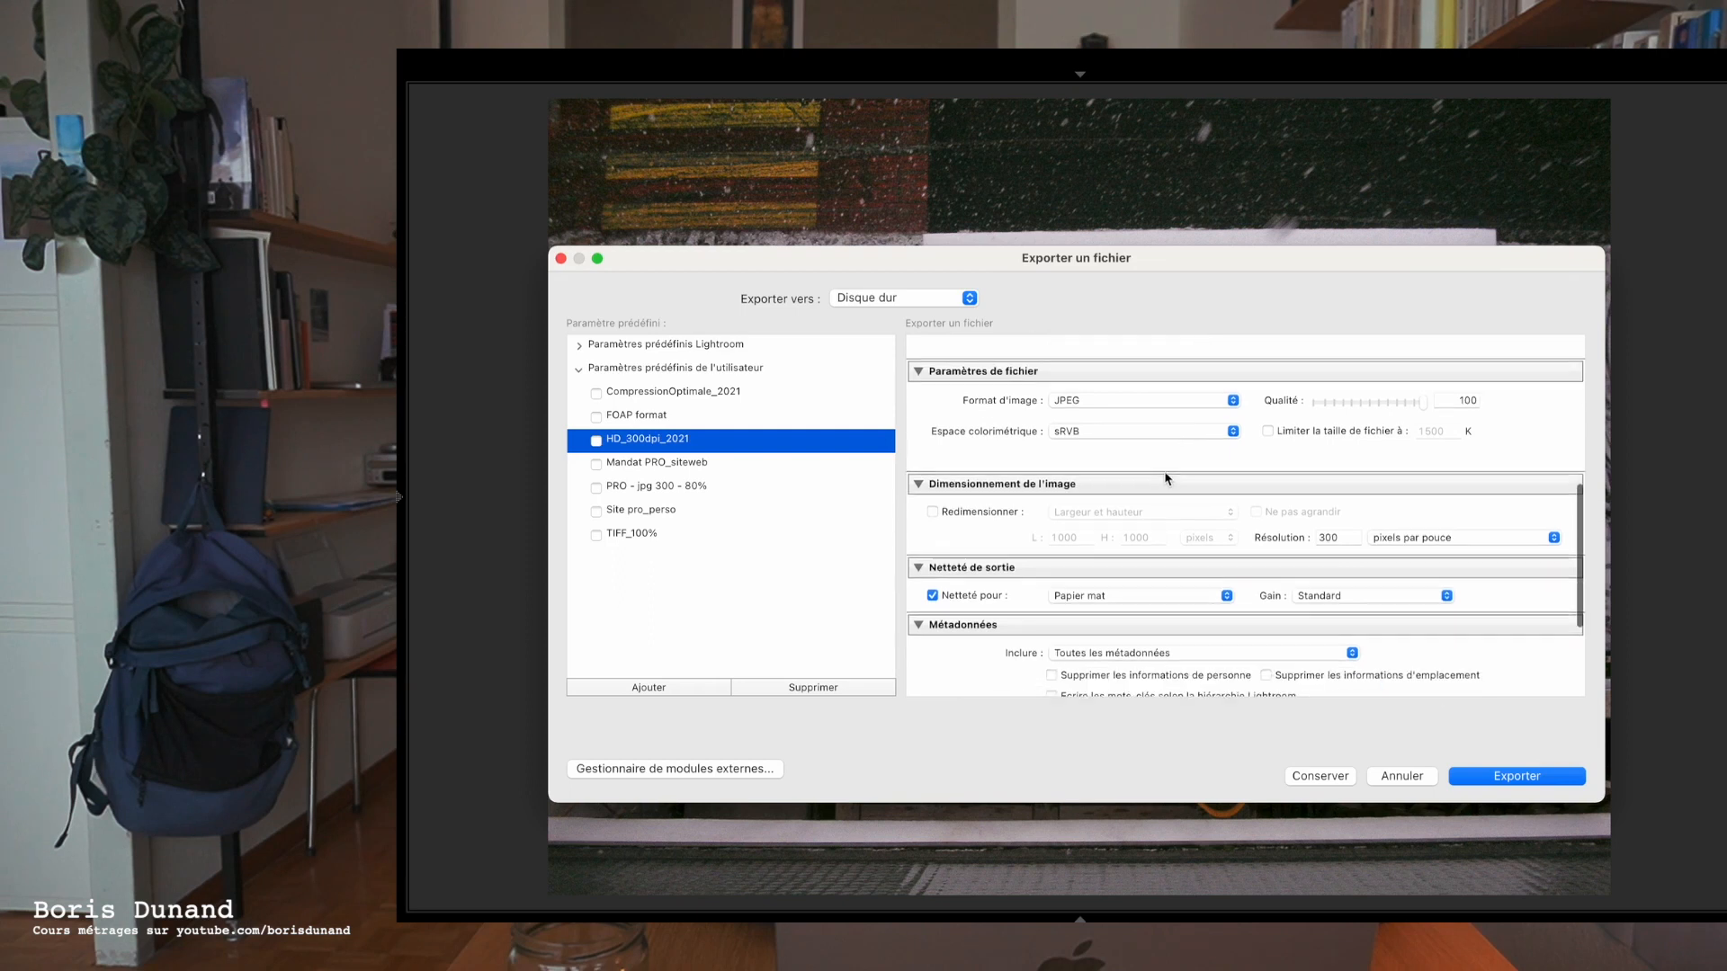
- Examine the HD_300dpi_2021 preset's colour space options, resolution, output sharpening and metadata settings
click(1137, 430)
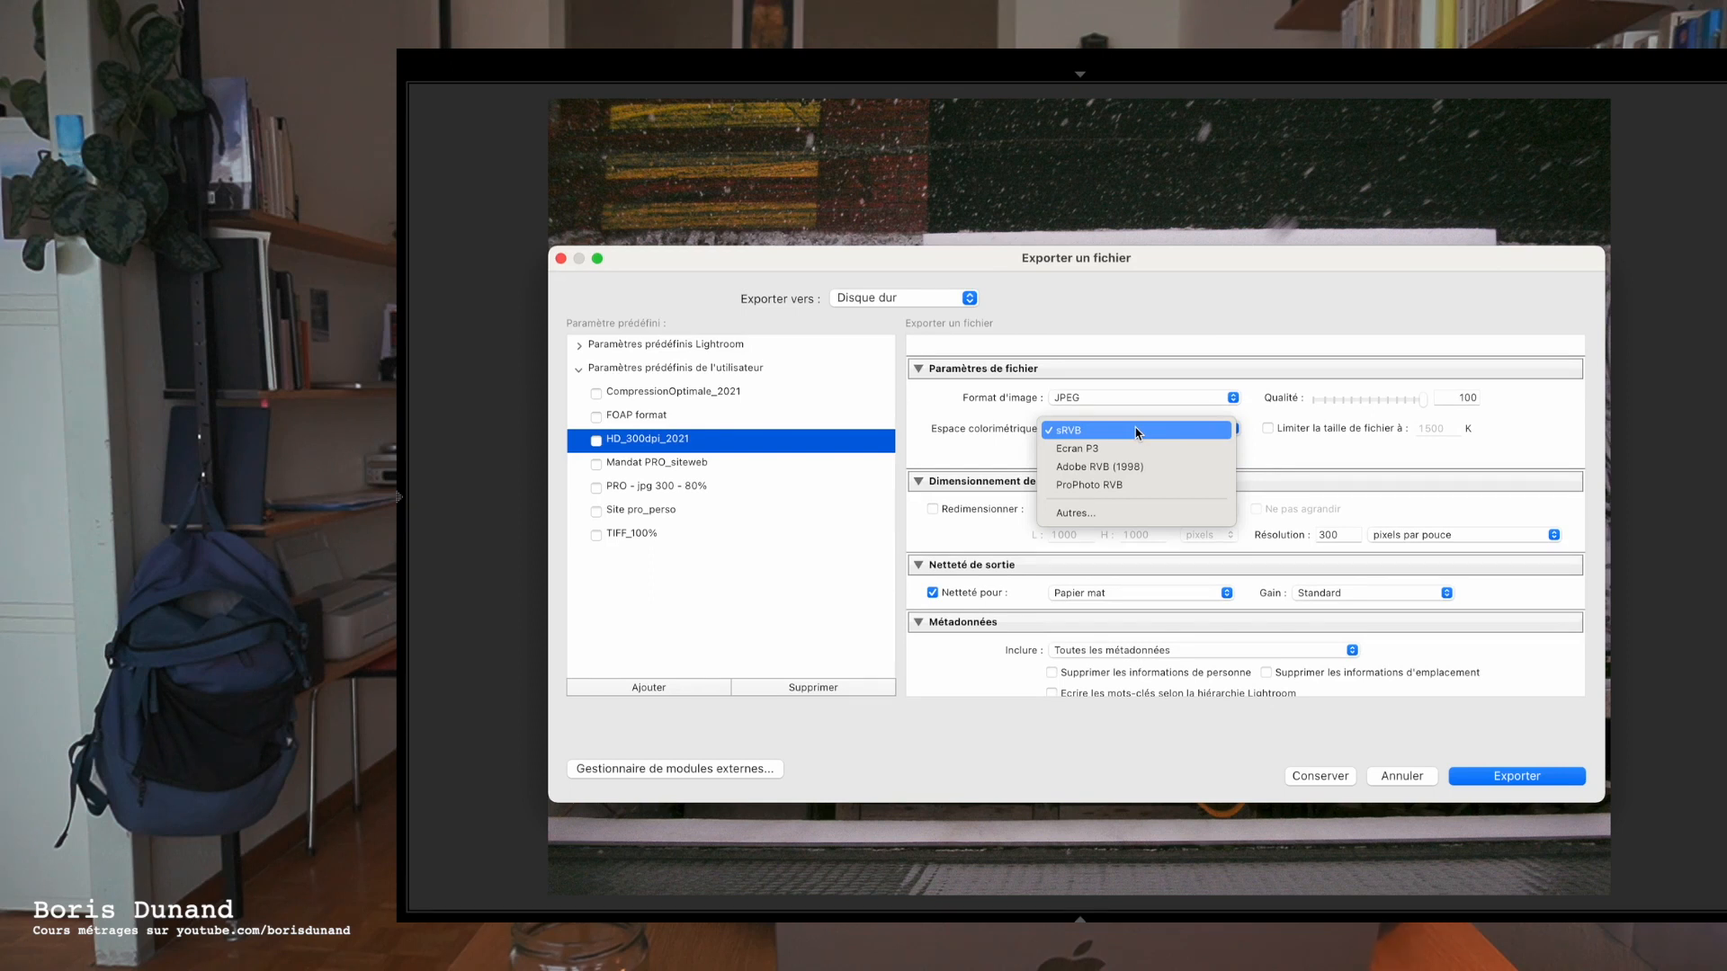
click(939, 442)
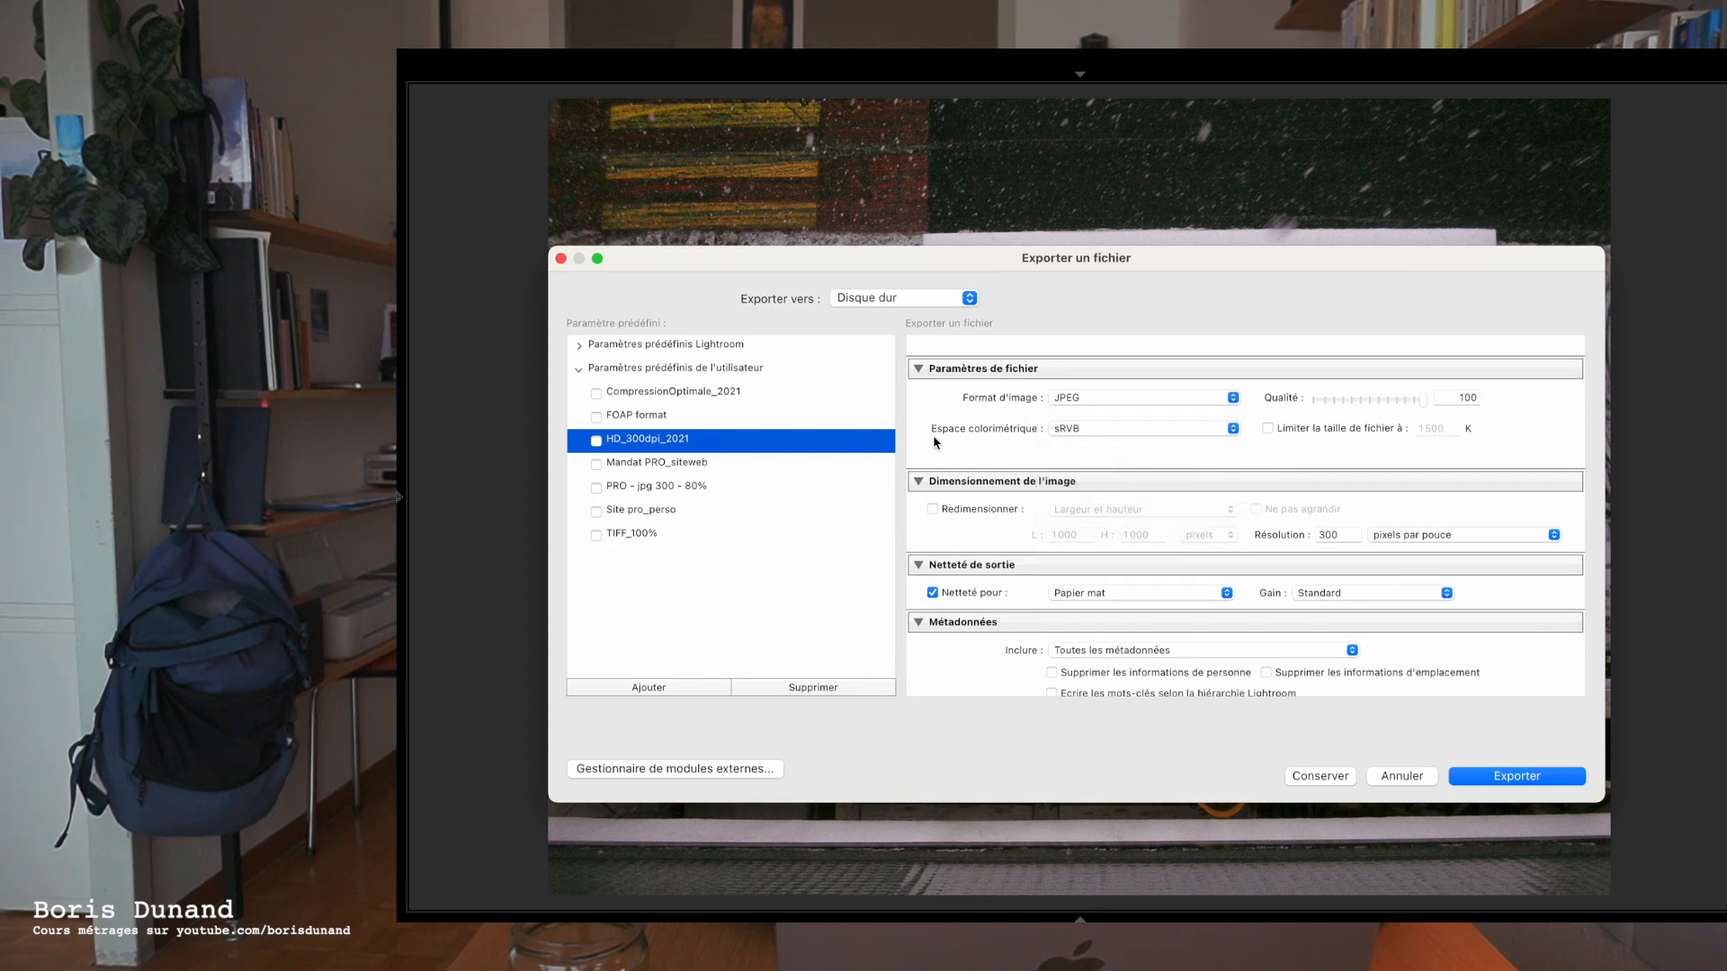
scroll(1007, 527, down, 1)
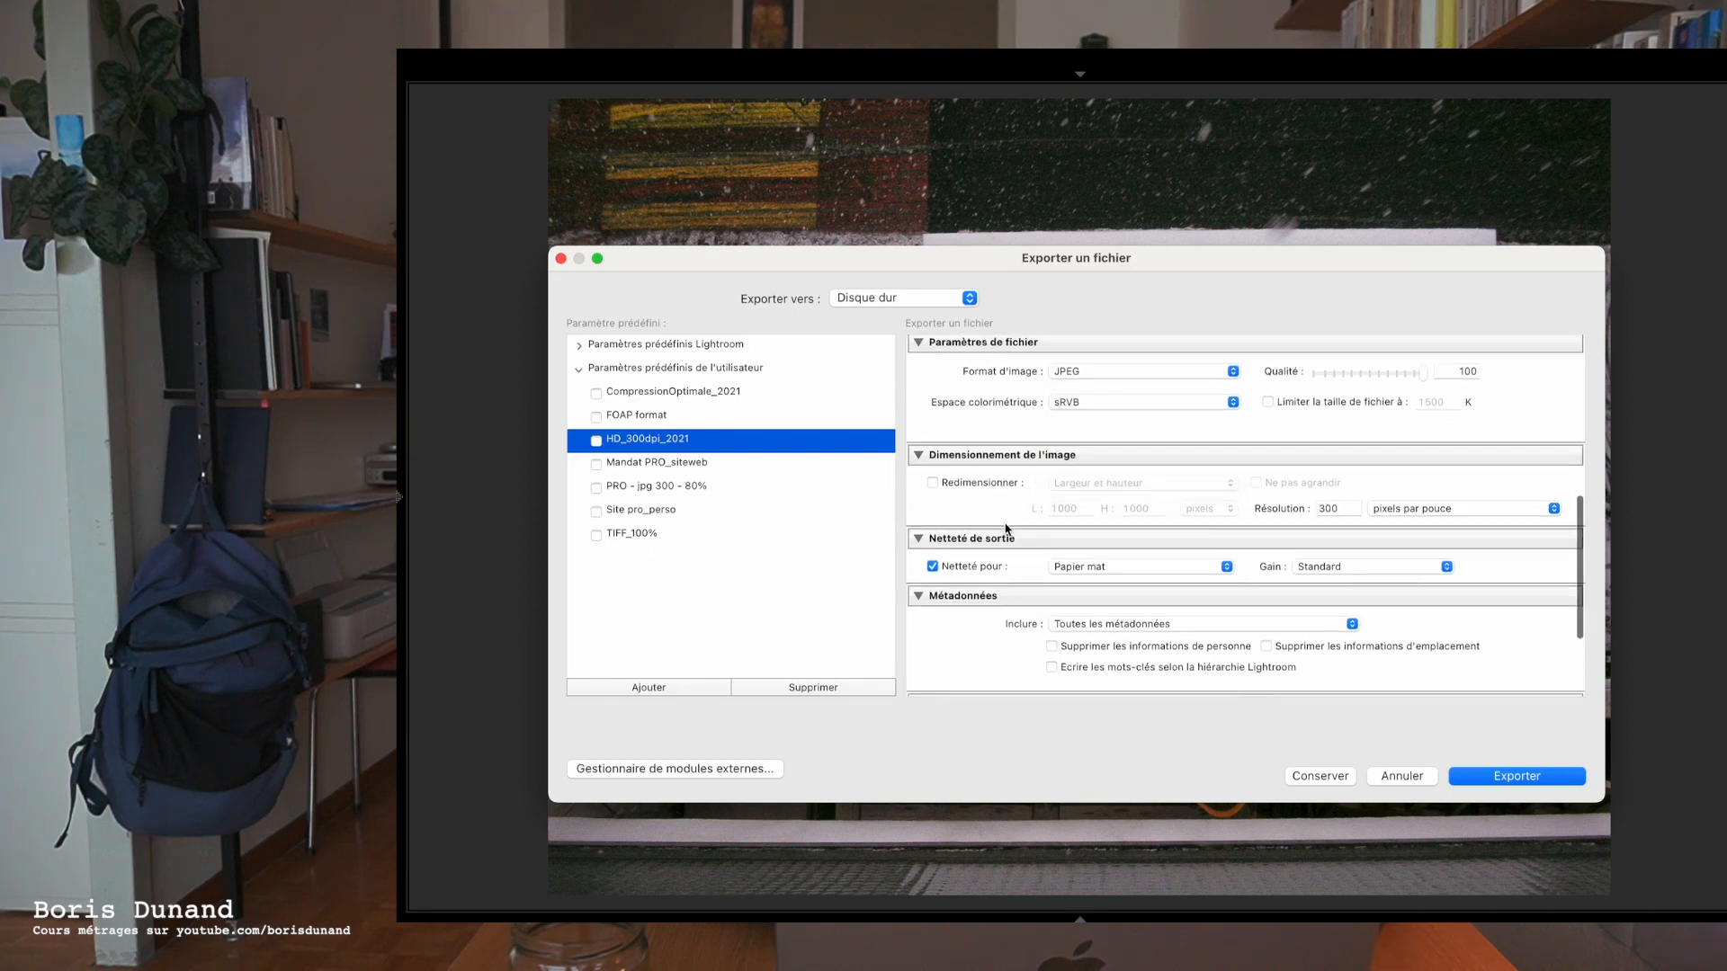
double_click(1328, 509)
scroll(1256, 529, down, 1)
scroll(1257, 529, down, 2)
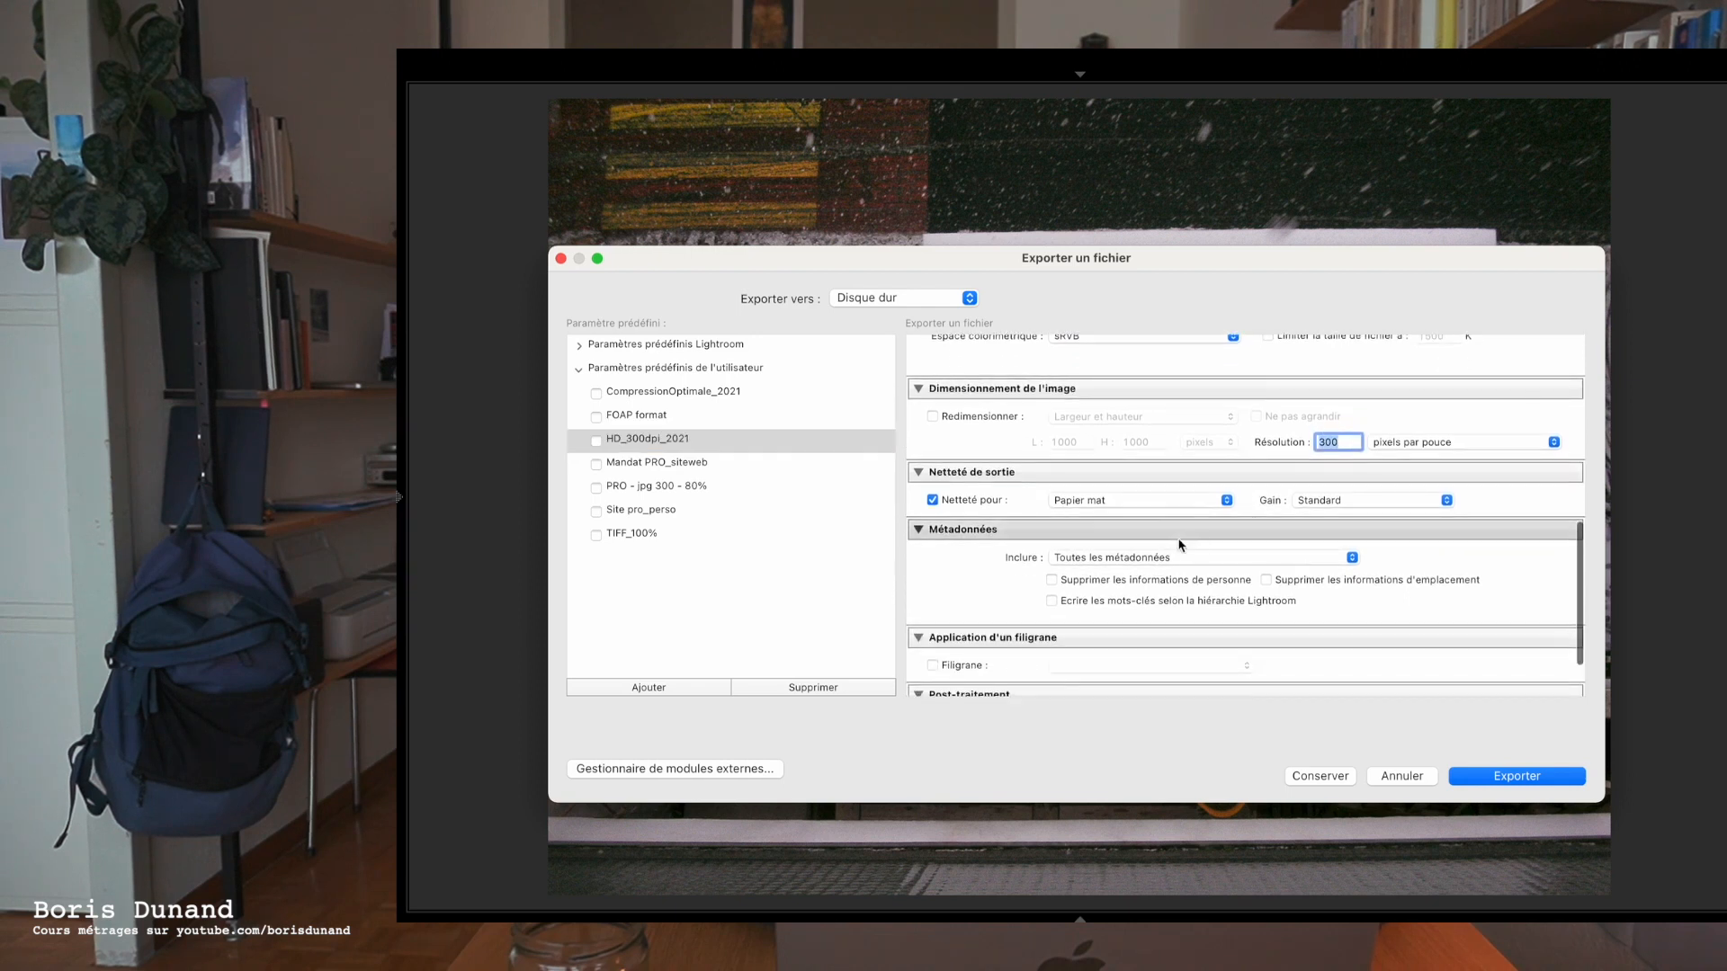
scroll(1160, 531, down, 3)
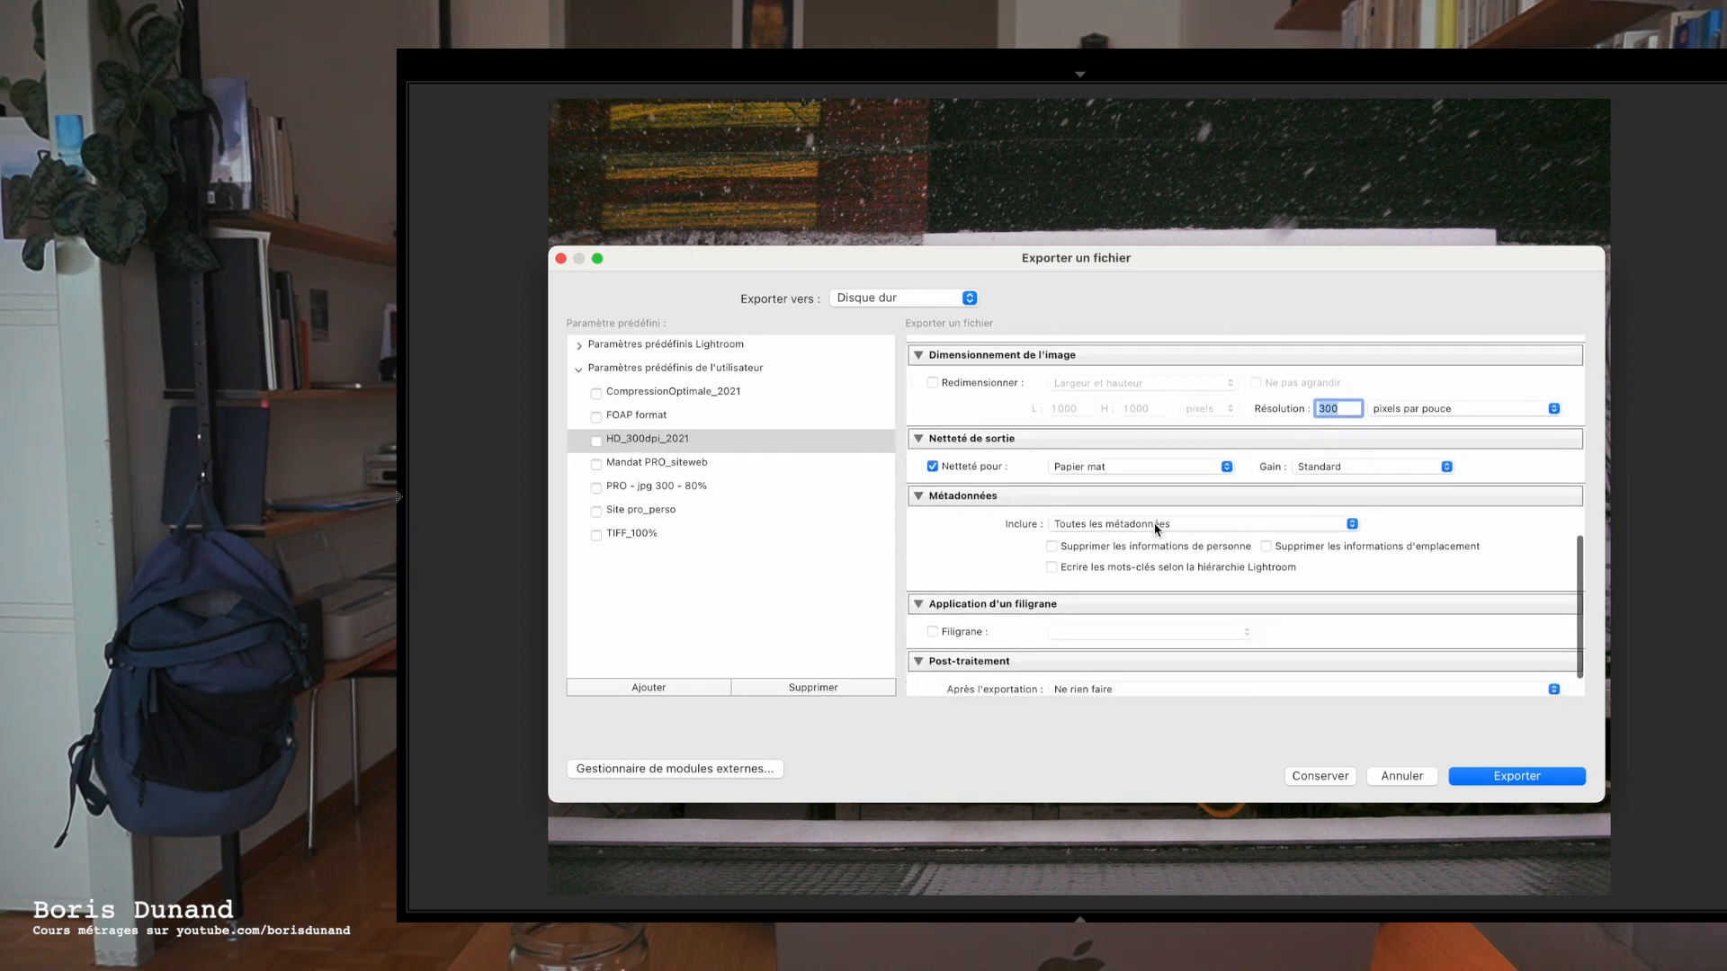
- Export the photo with the HD_300dpi_2021 preset, and open the exported DSCN3176-2.jpg from the desktop
click(1510, 777)
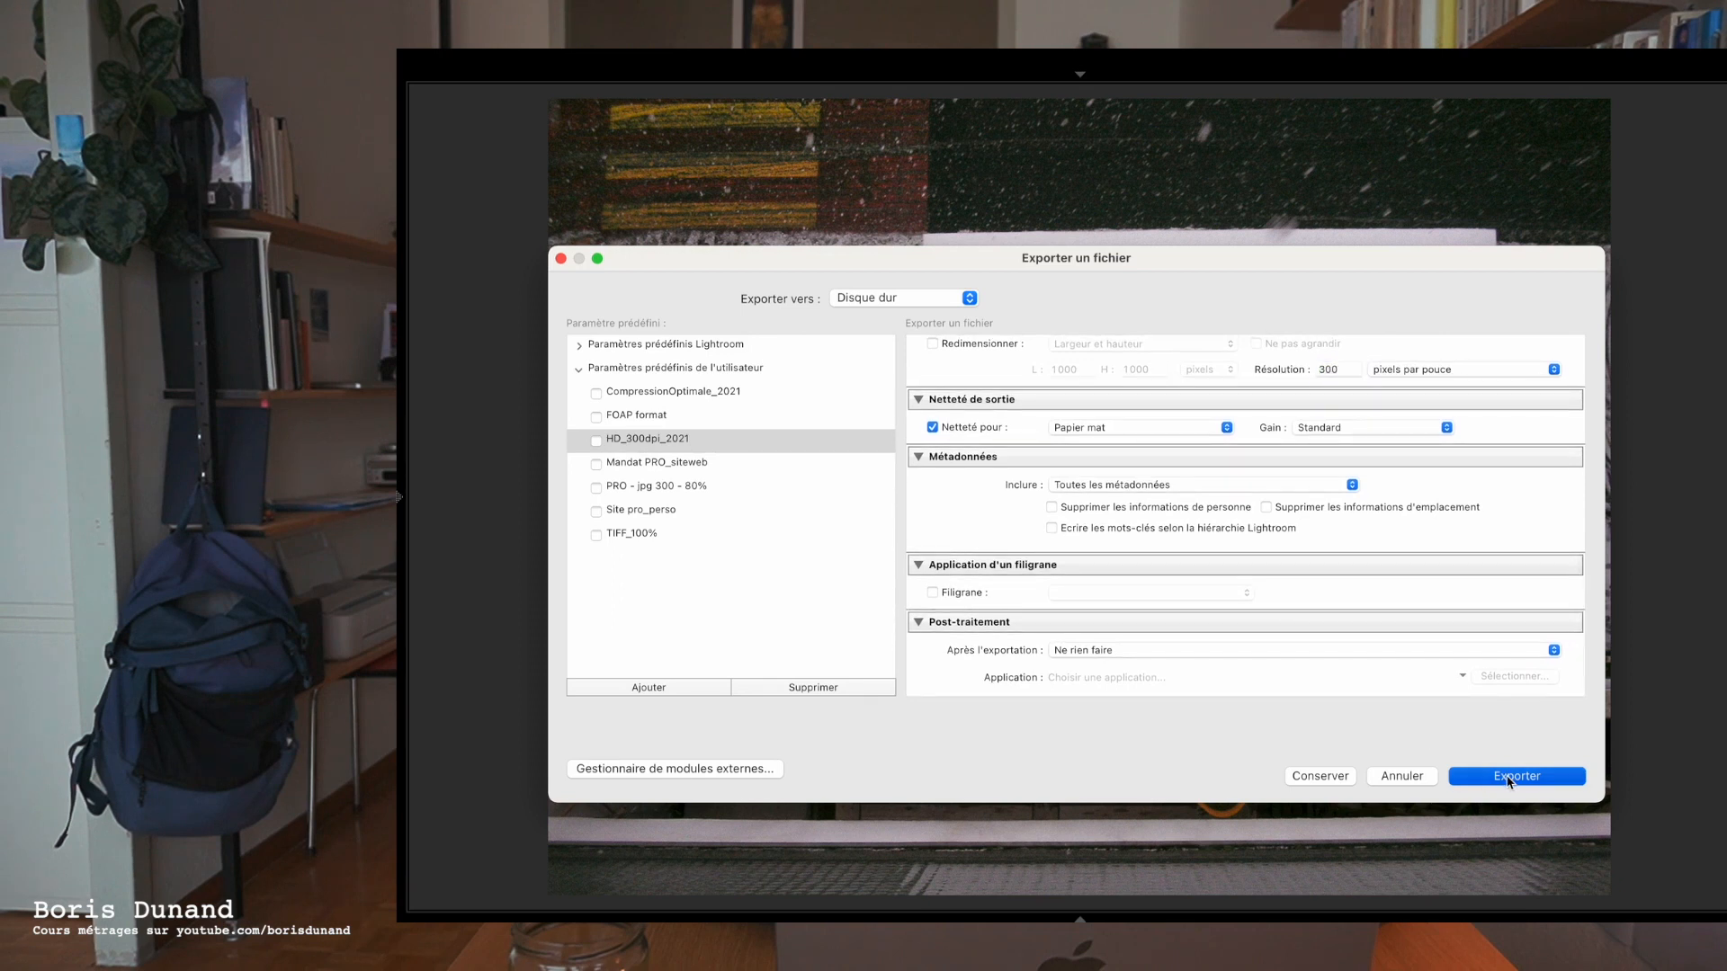
click(1269, 524)
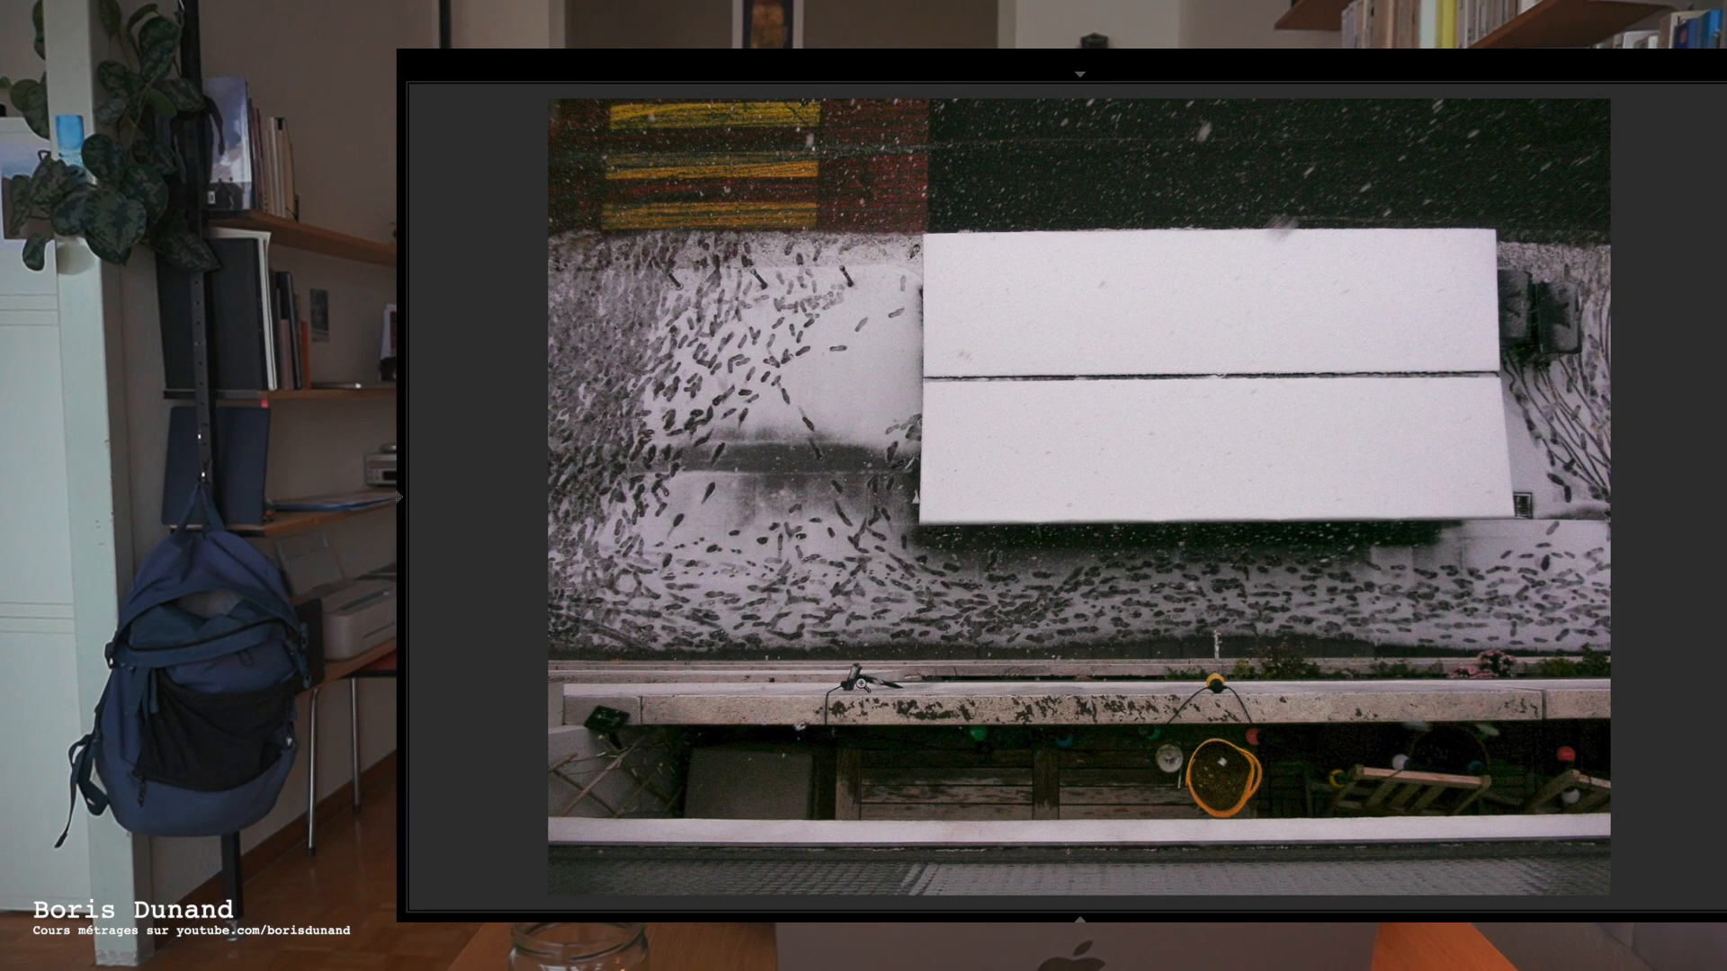
key(ctrl+Left)
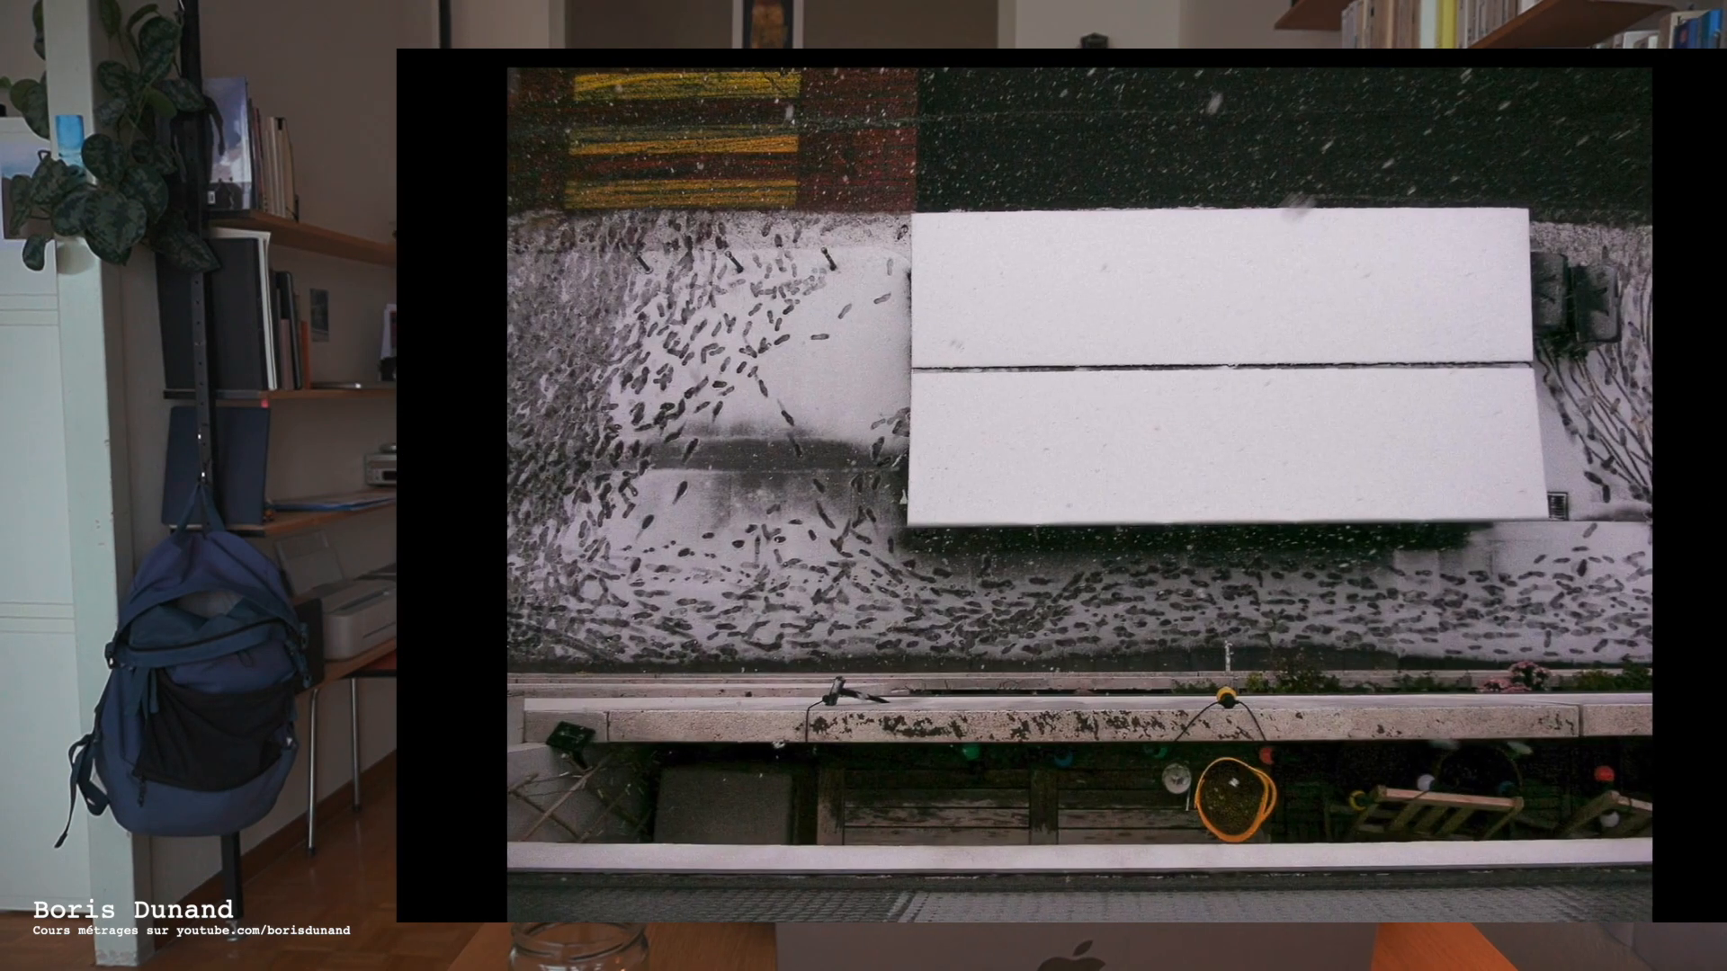
key(ctrl+Left)
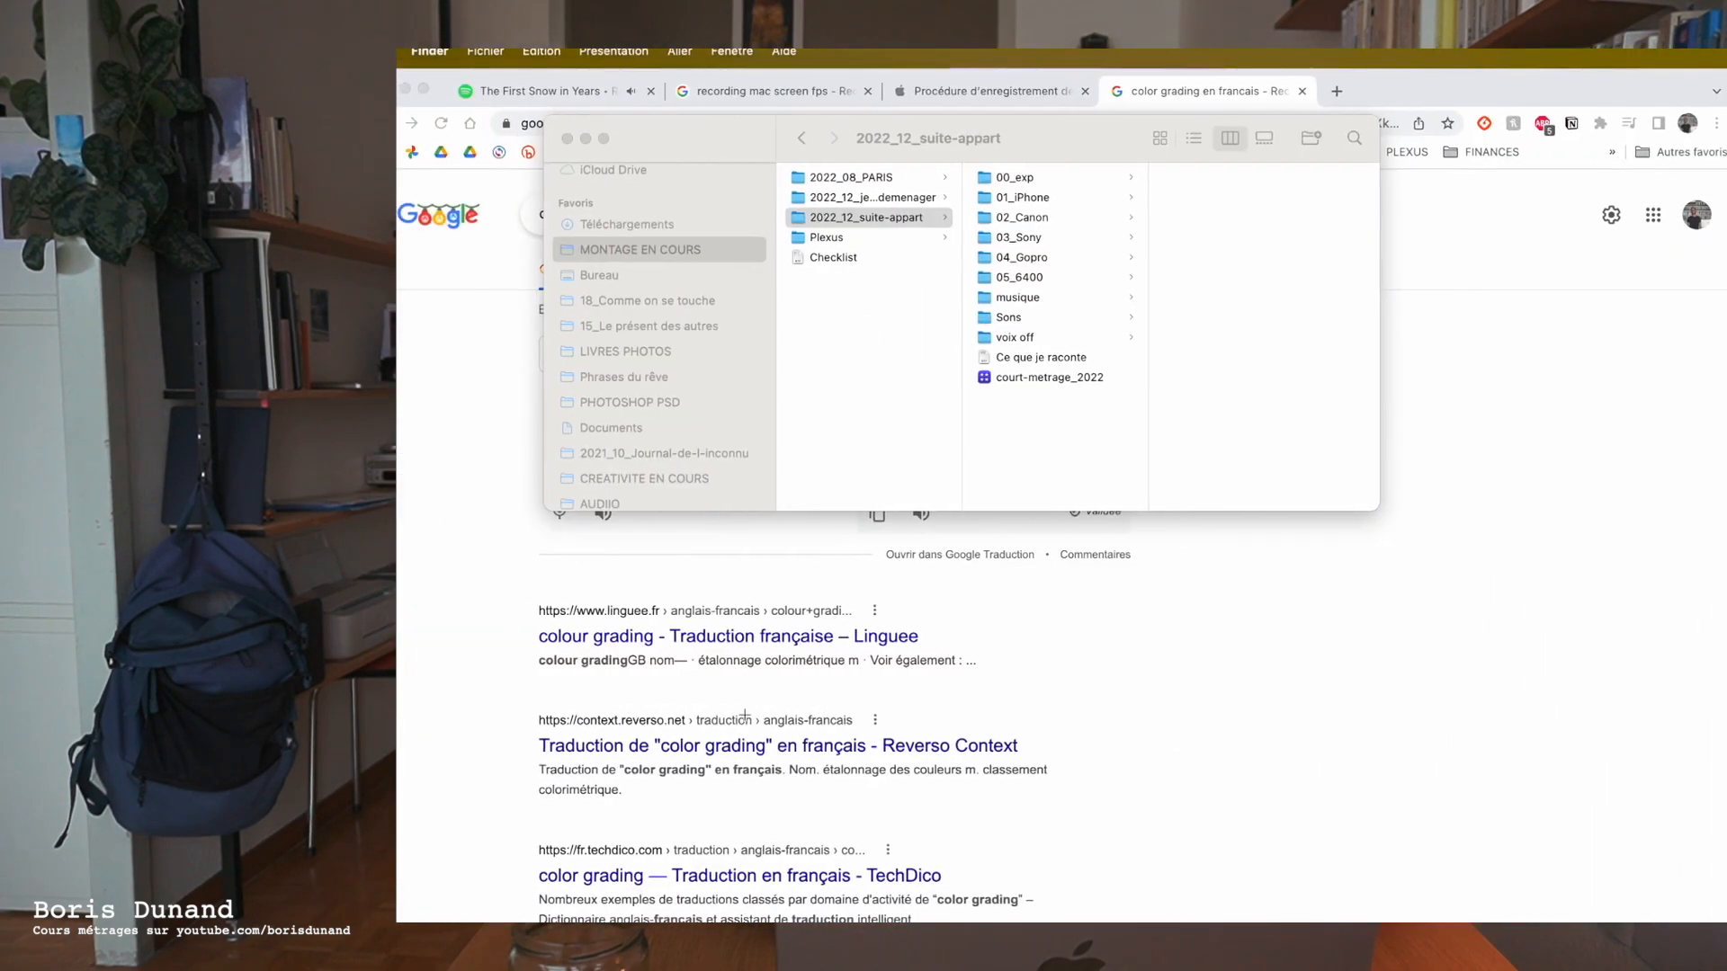
key(F11)
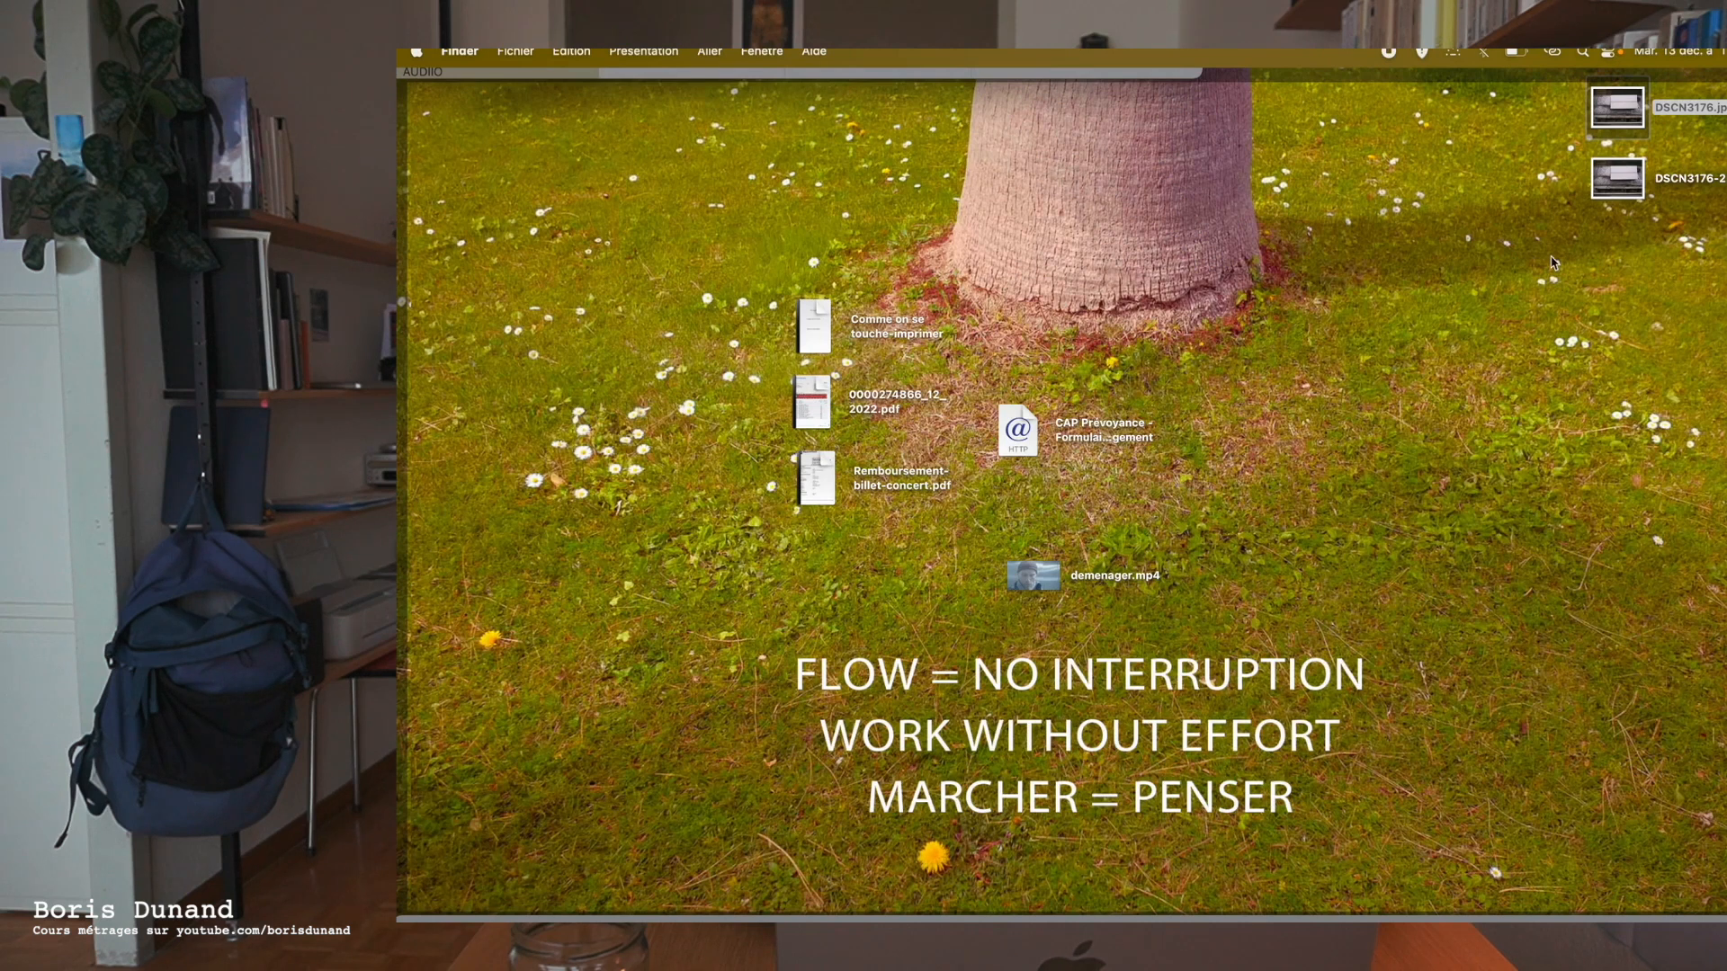
double_click(1616, 184)
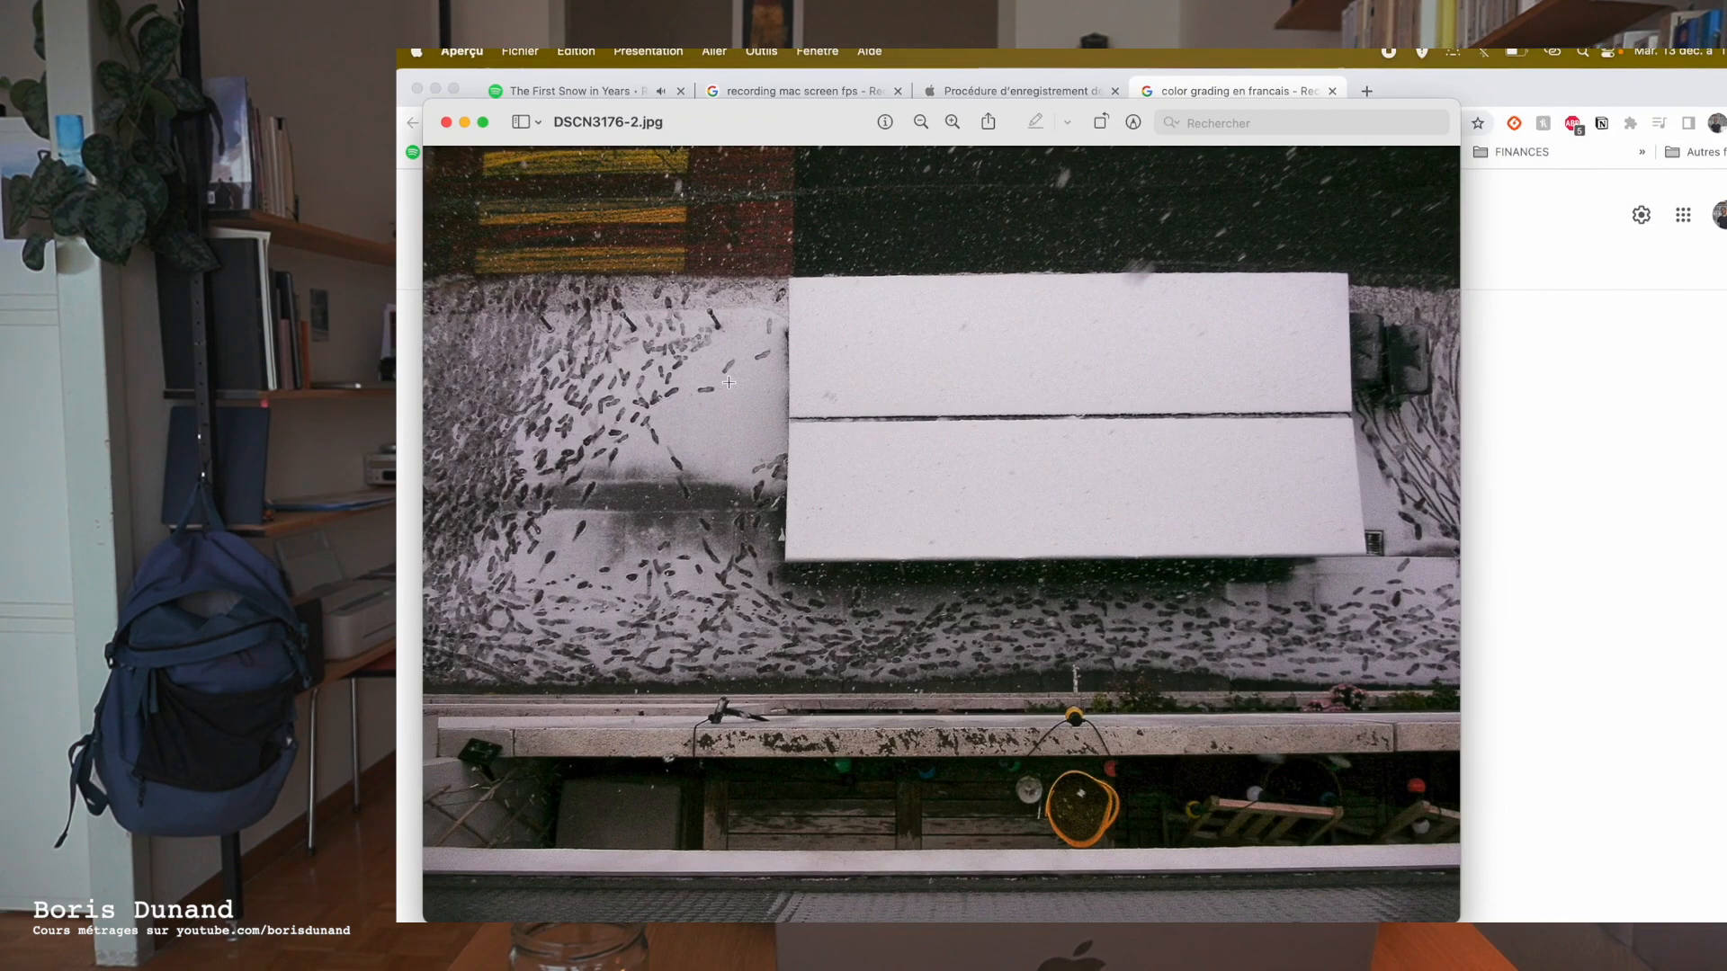
- Inspect DSCN3176-2.jpg full screen with a close look at the footprints and ledge, and return to Lightroom
click(483, 123)
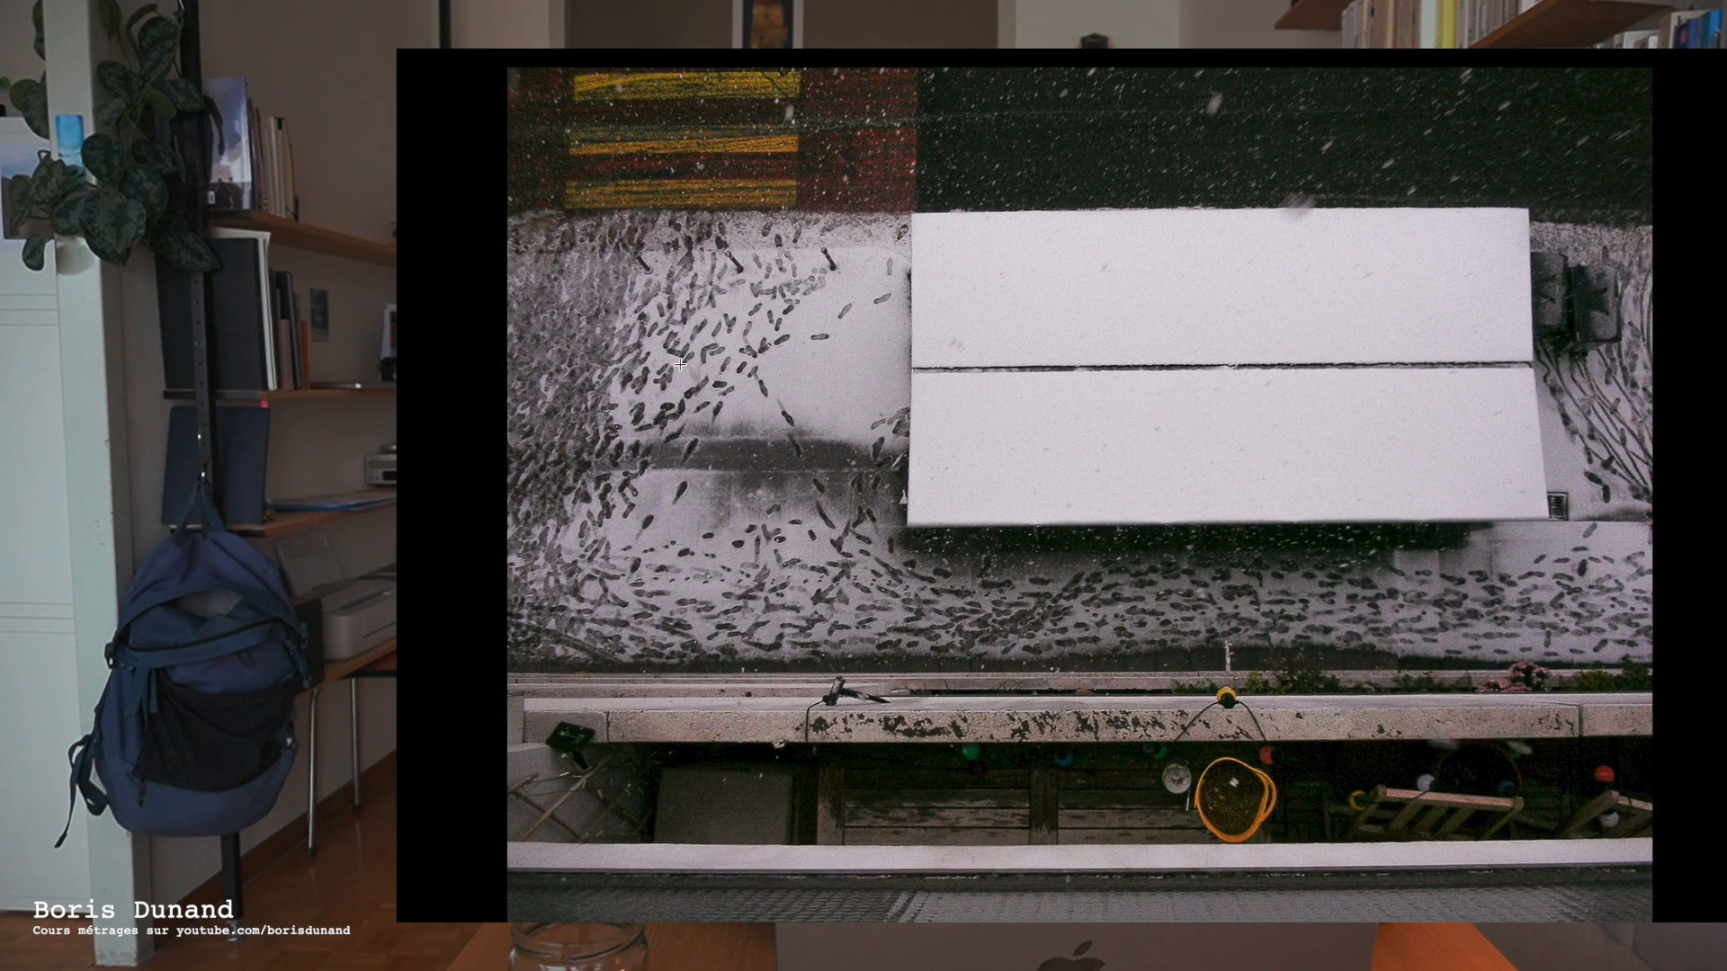
scroll(1006, 668, up, 5)
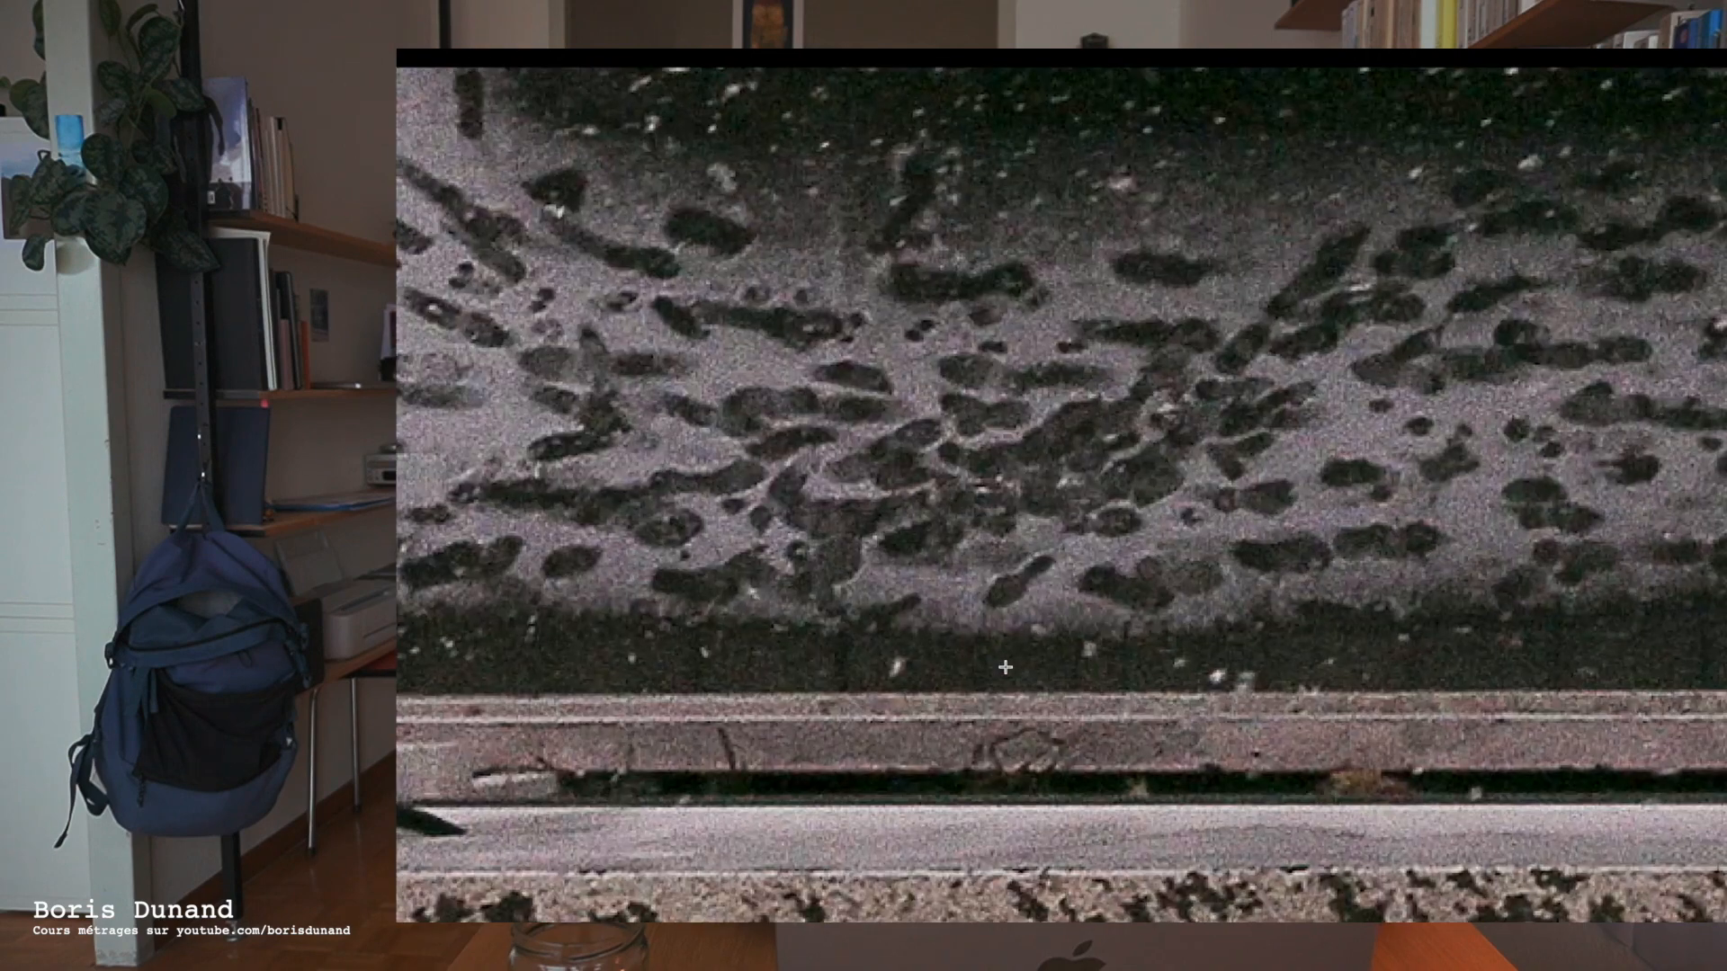
scroll(1005, 667, right, 1)
scroll(1006, 667, down, 8)
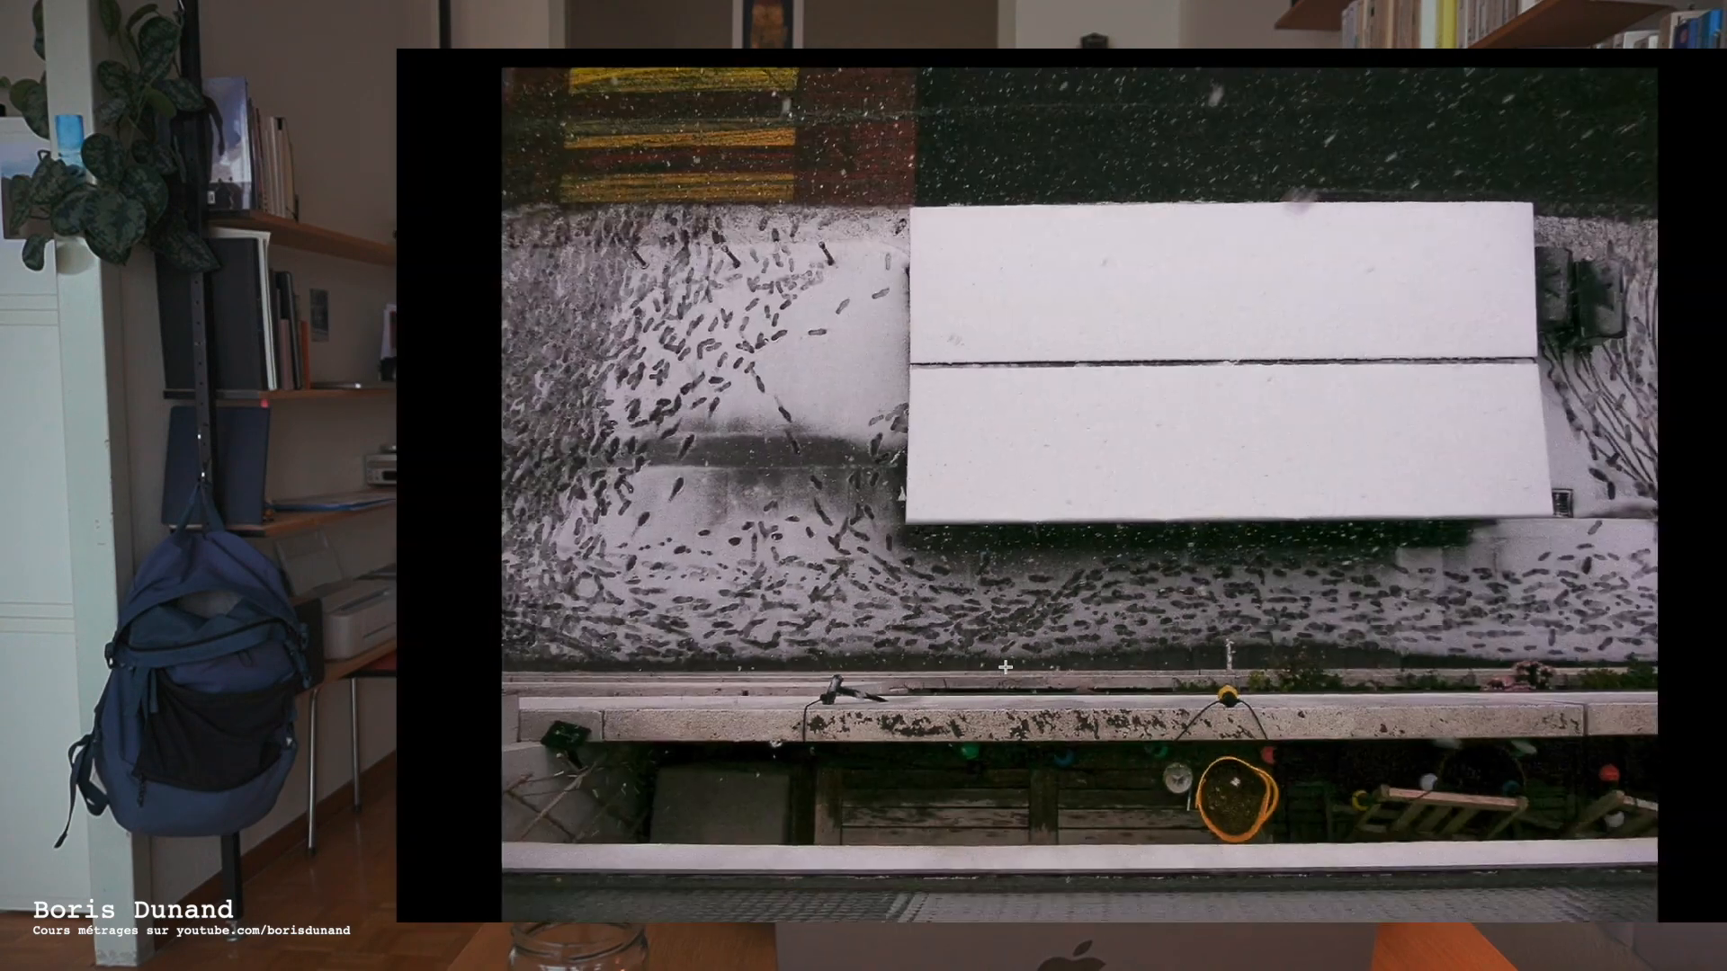
key(super+q)
key(super+Tab)
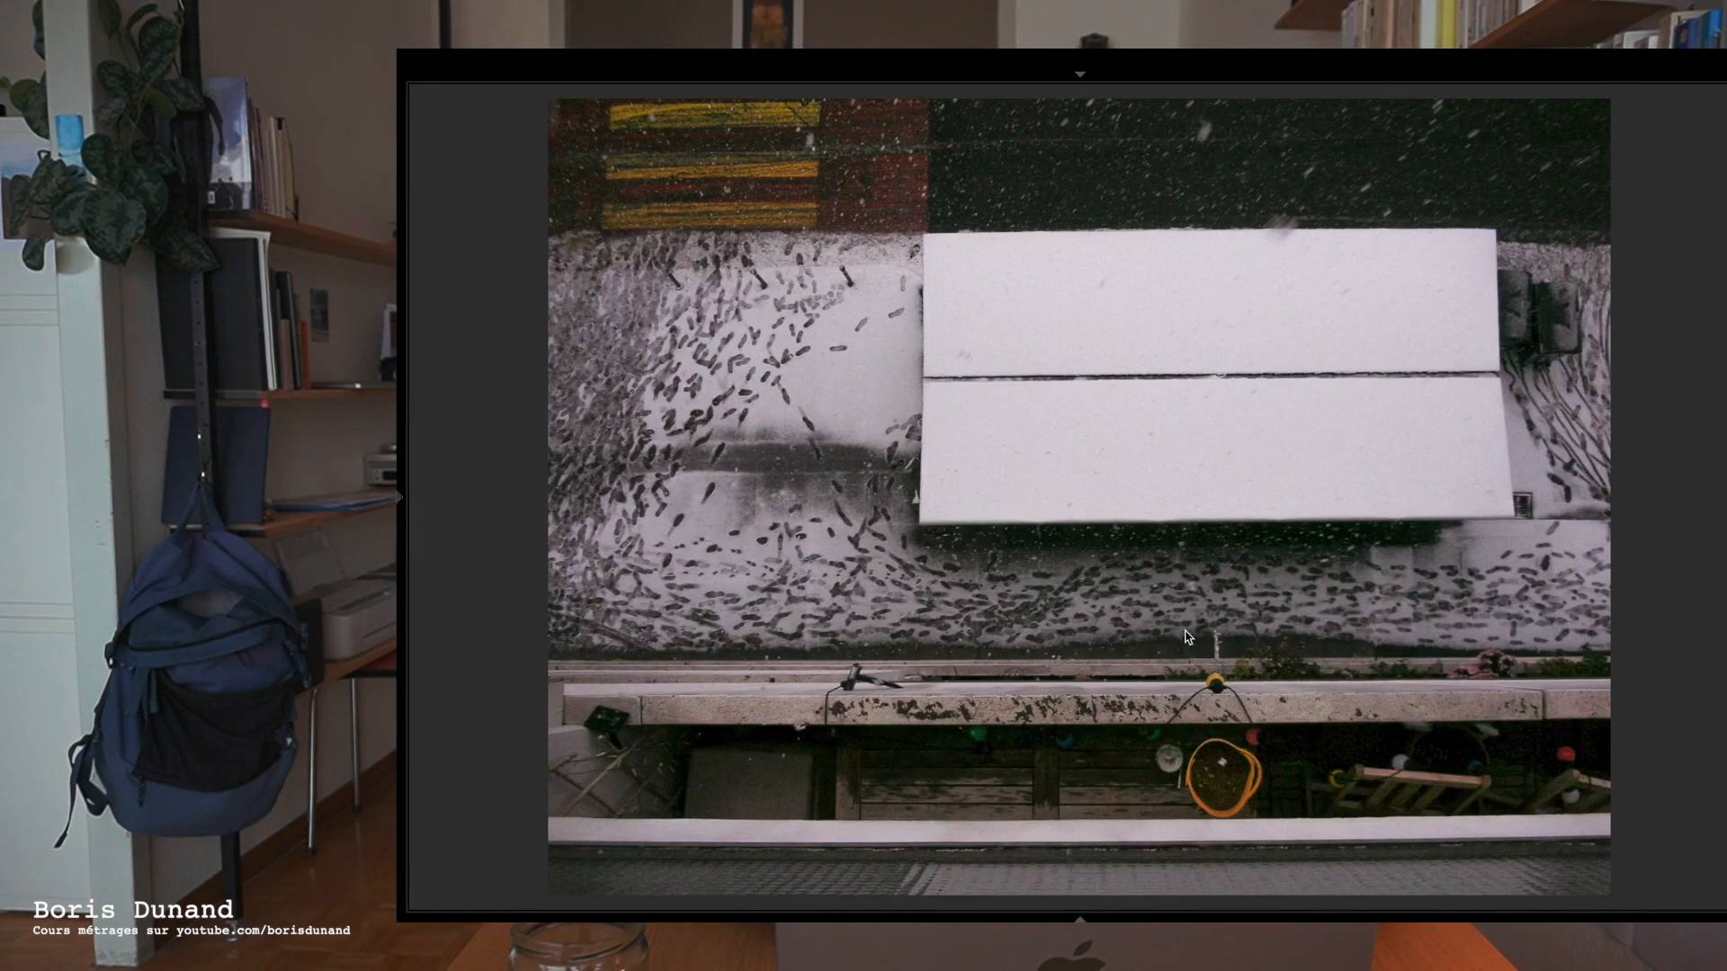
- Quit Lightroom and back up the 2018_ART-2-v12 catalogue
key(super+q)
click(1206, 412)
key(super+Tab)
key(super+Tab)
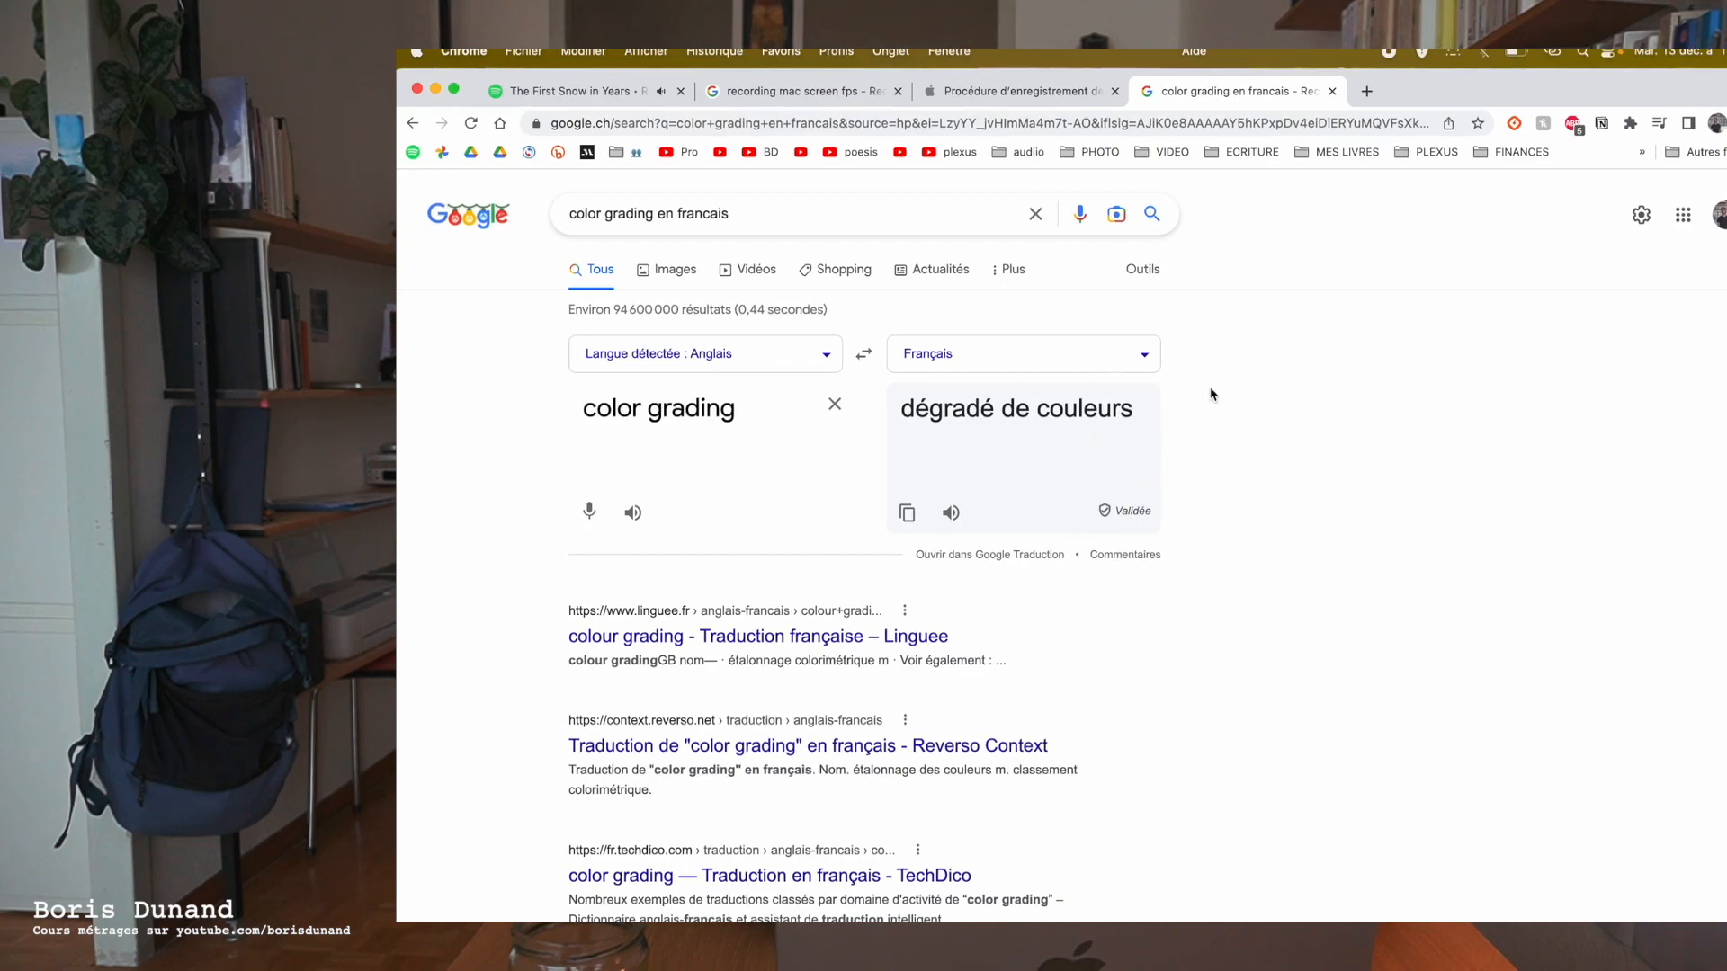
key(super+Tab)
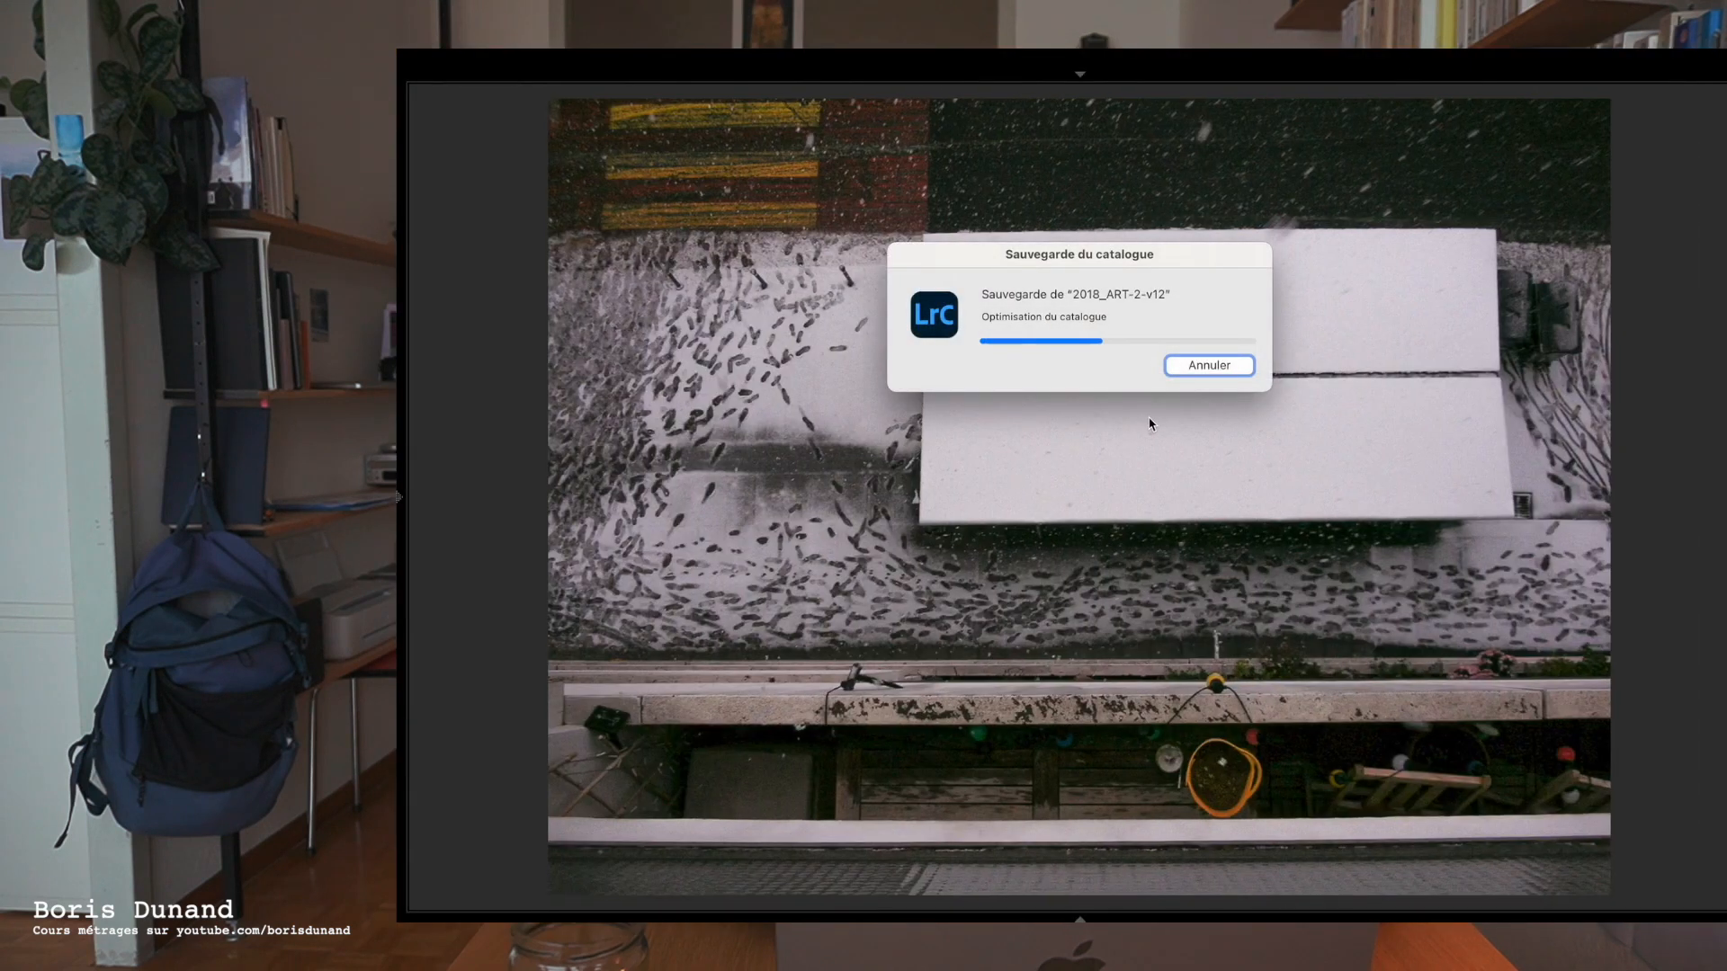
- Open DSCN3176.jpg and DSCN3176-2.jpg together from the desktop in Preview, and compare the two exports
key(super+Tab)
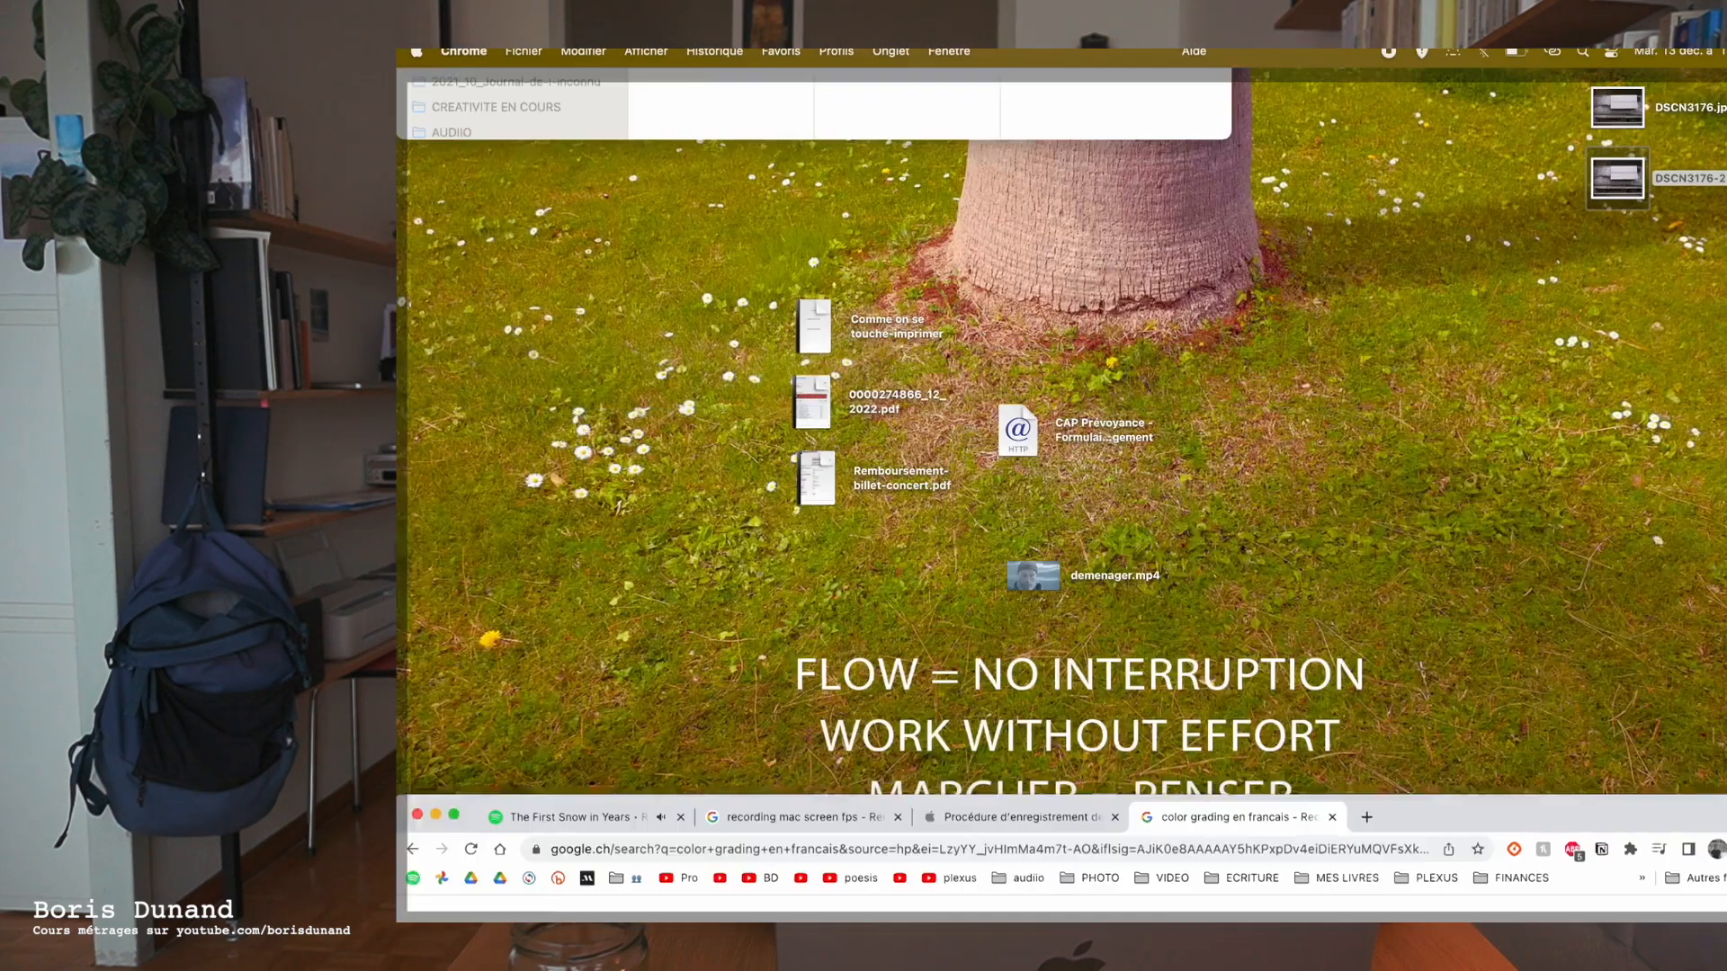
drag(1526, 120, 1625, 191)
double_click(1623, 171)
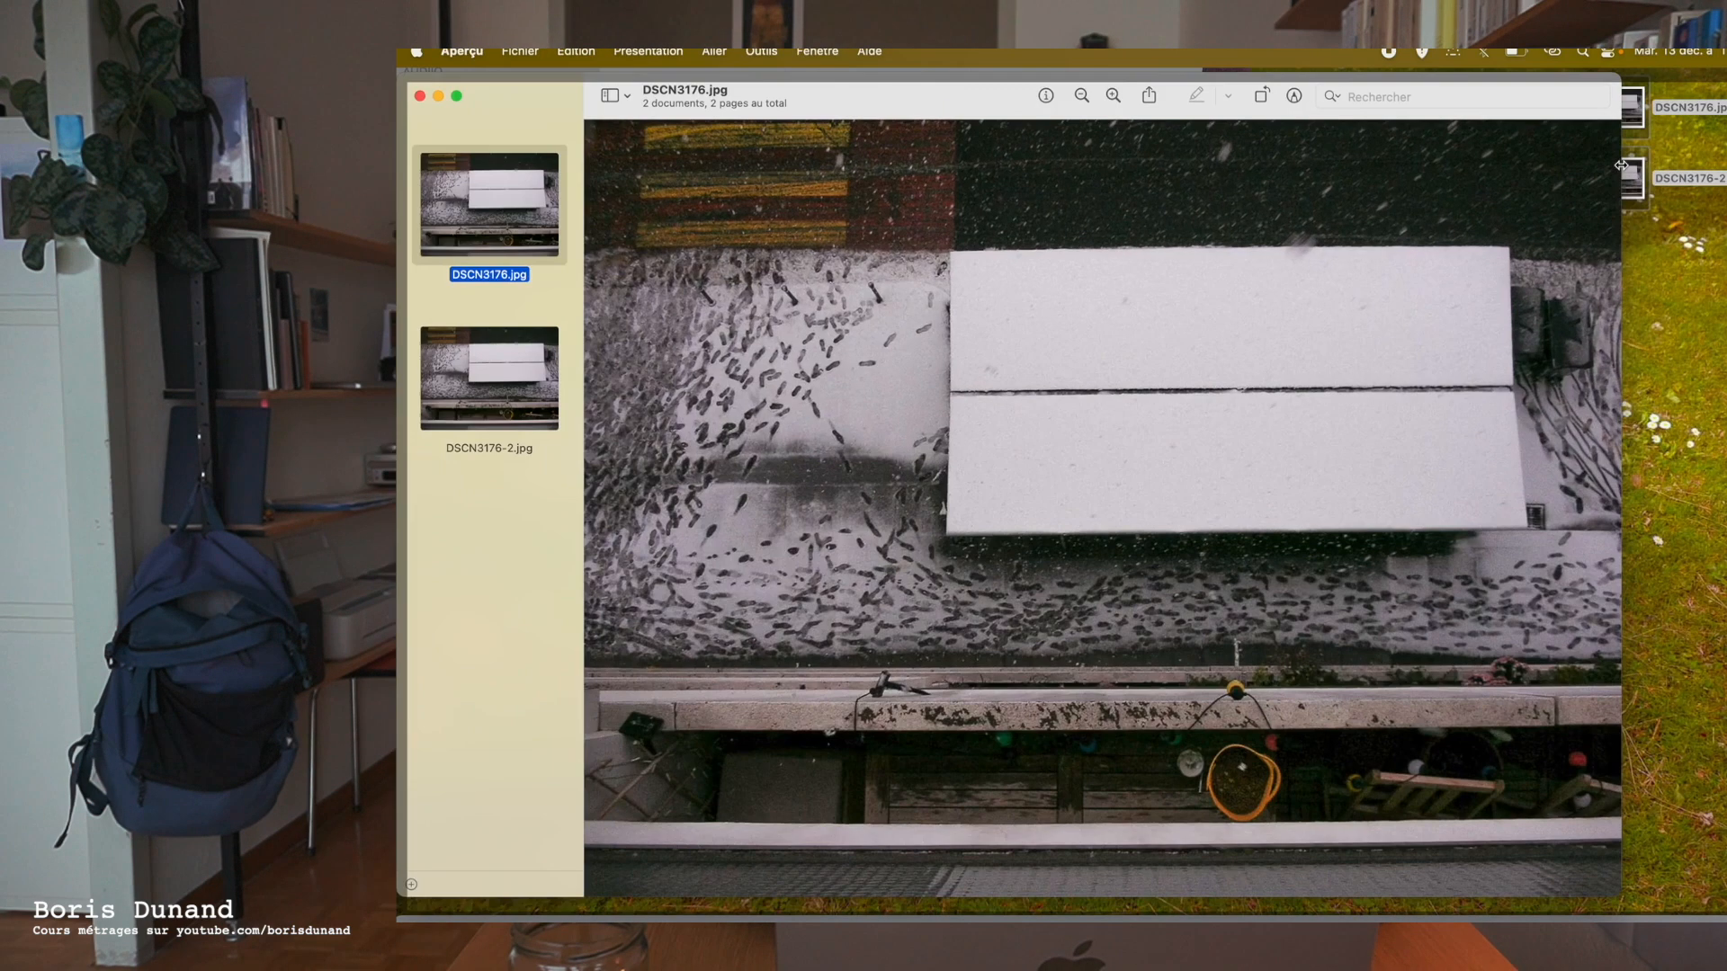
click(436, 373)
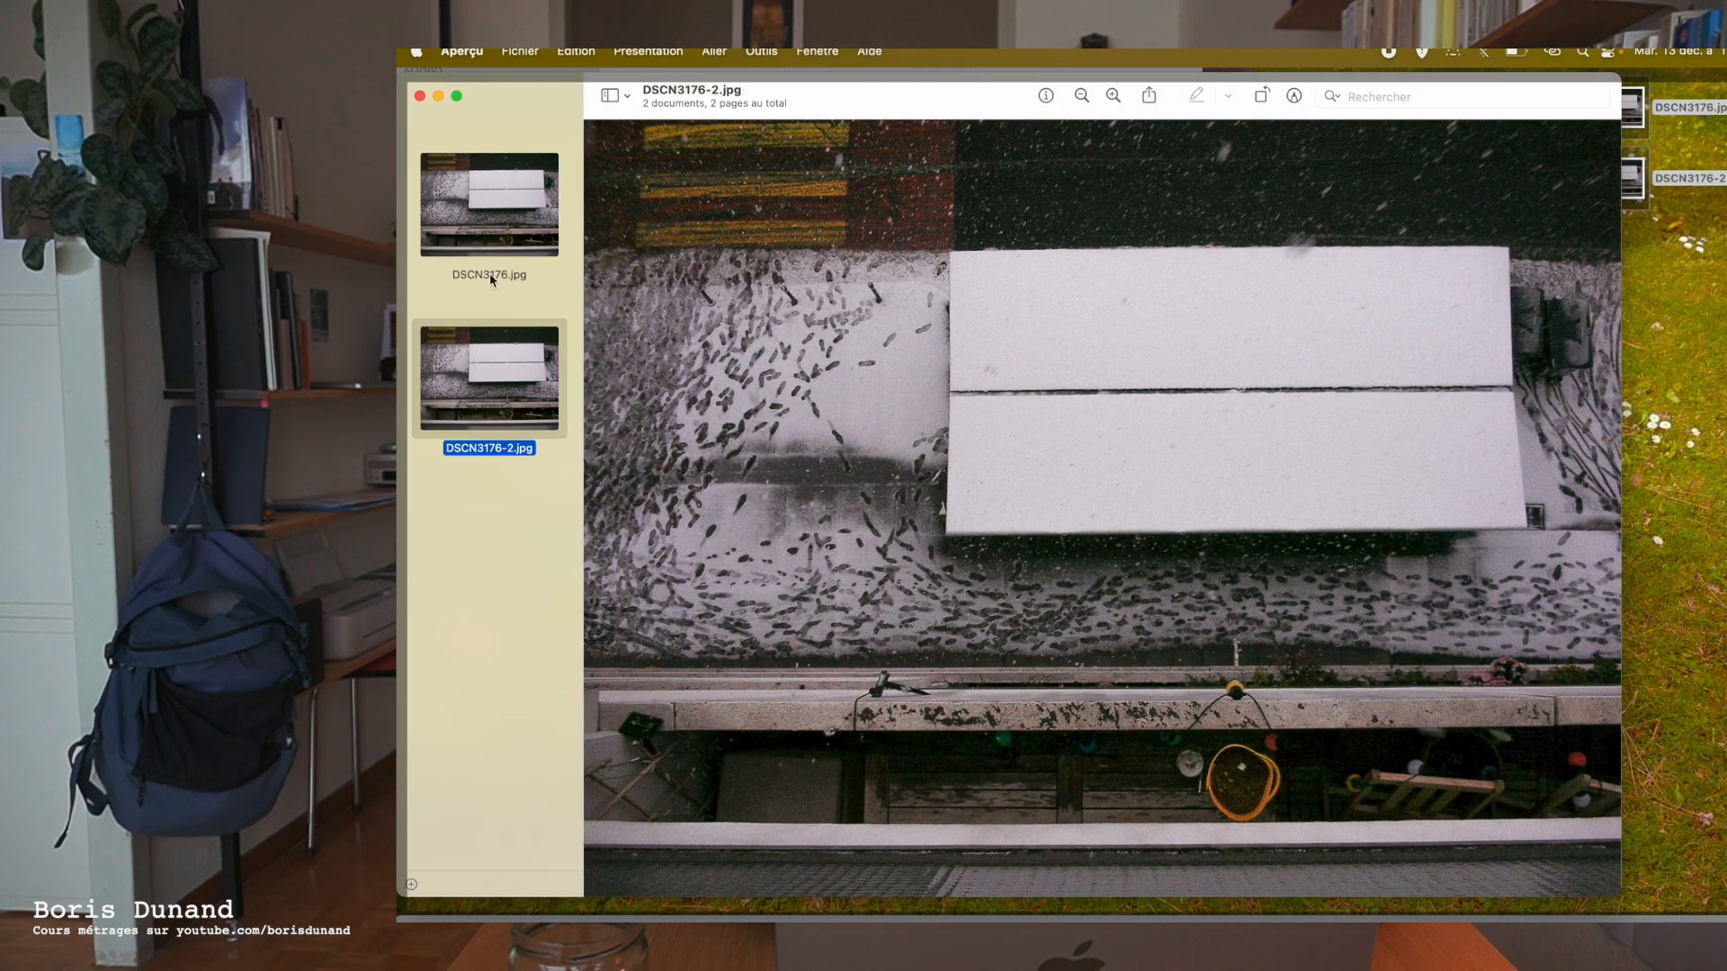
click(489, 273)
click(493, 327)
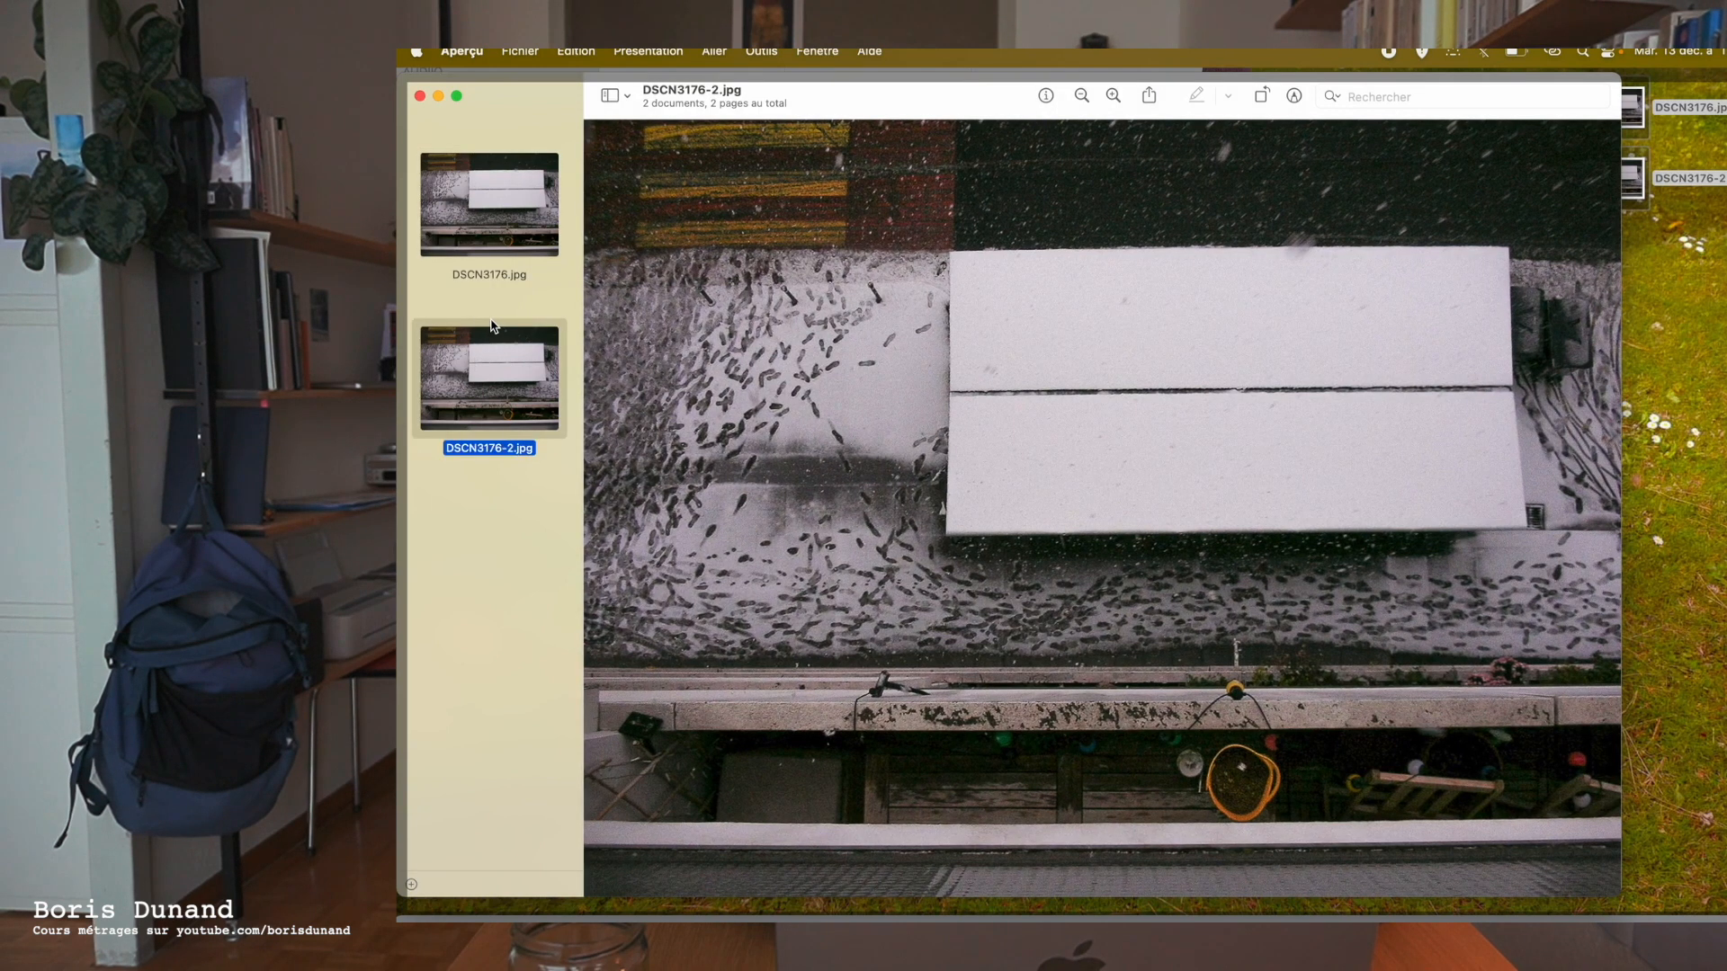
click(489, 229)
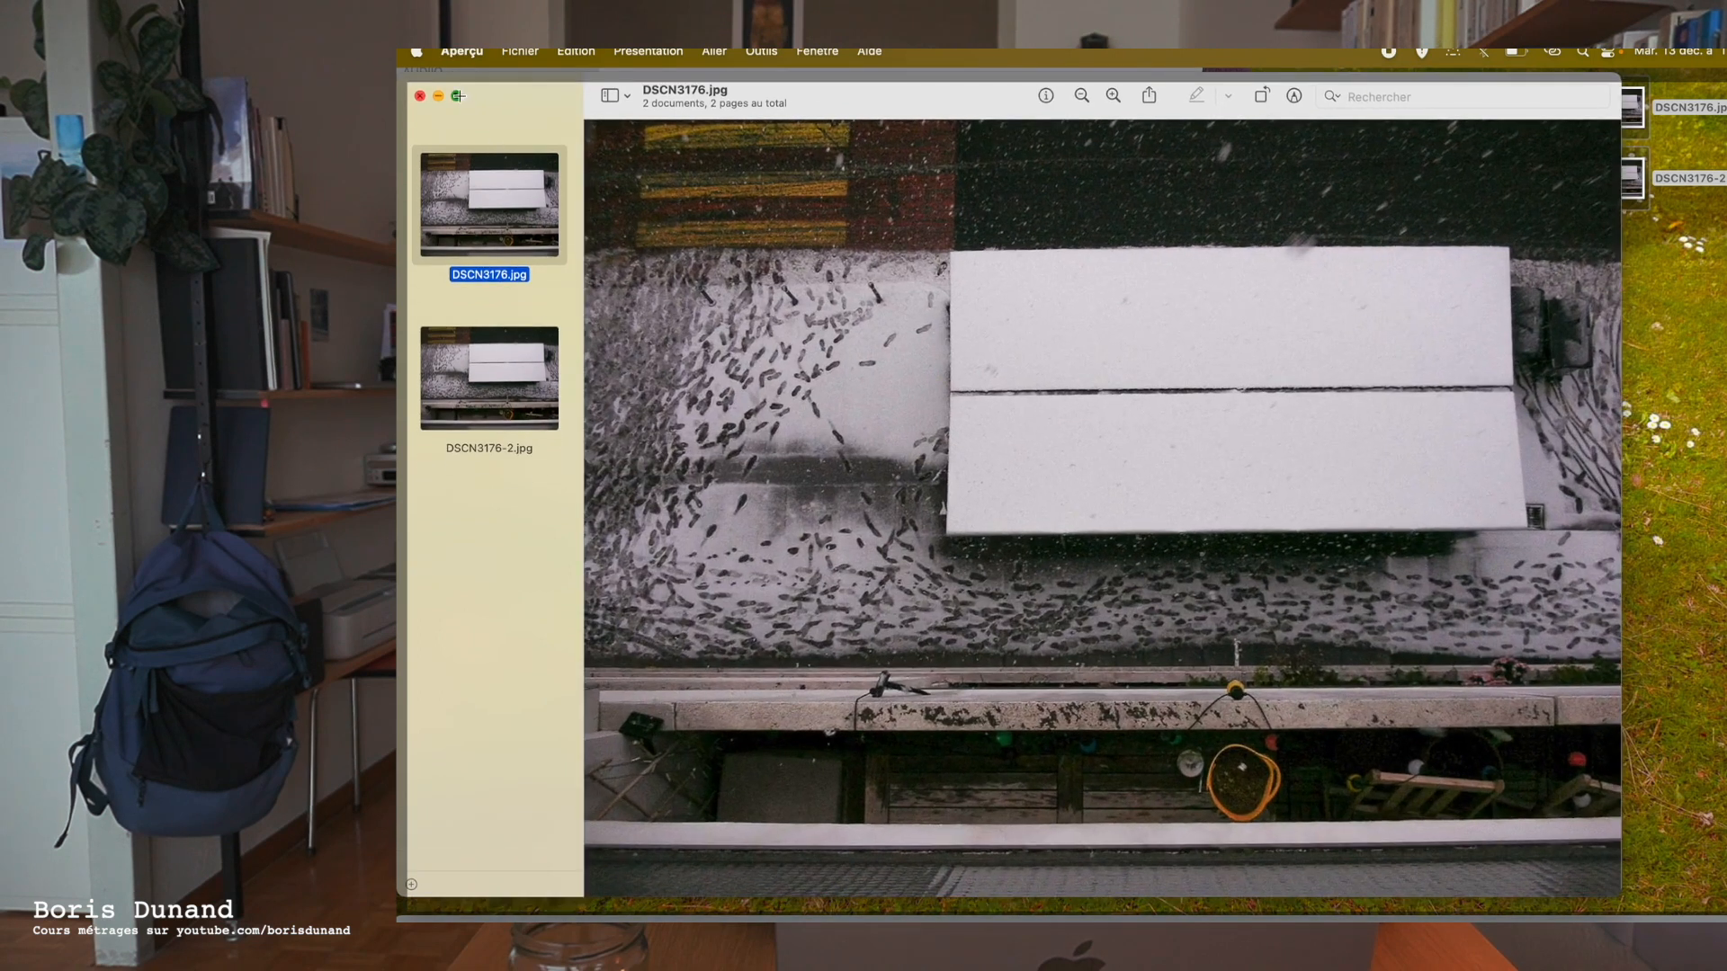
key(super+shift+f)
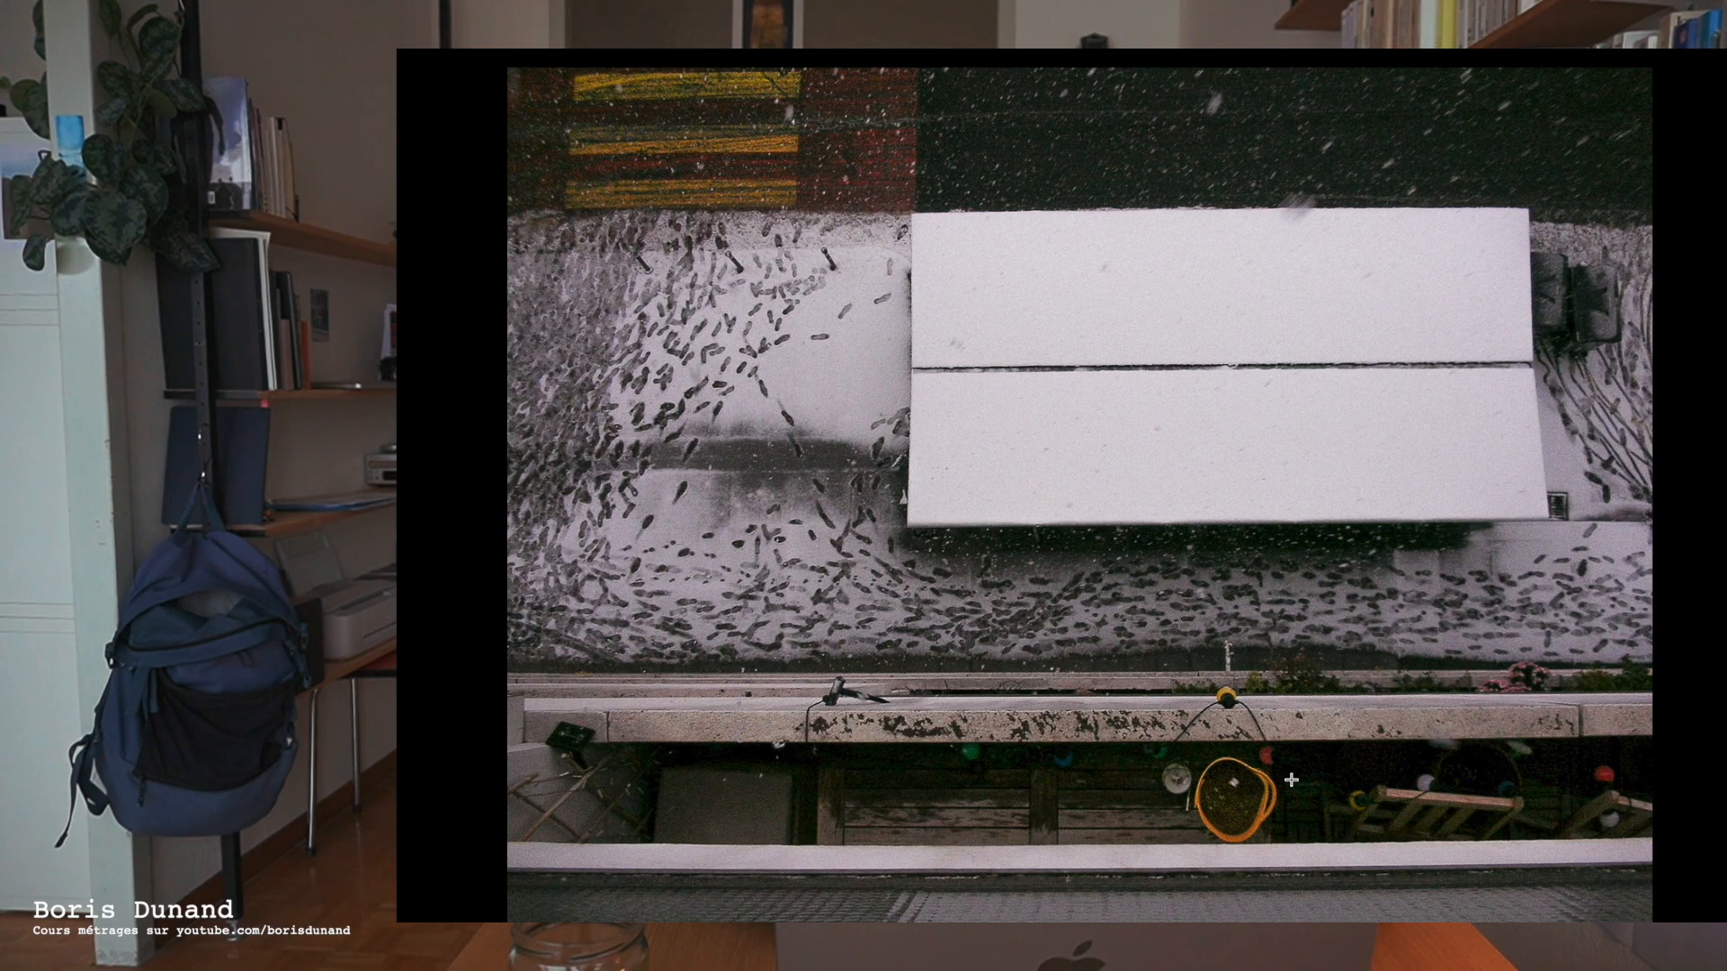
- Leave the full-screen view and check the file information of DSCN3176.jpg on the desktop
key(Escape)
key(F11)
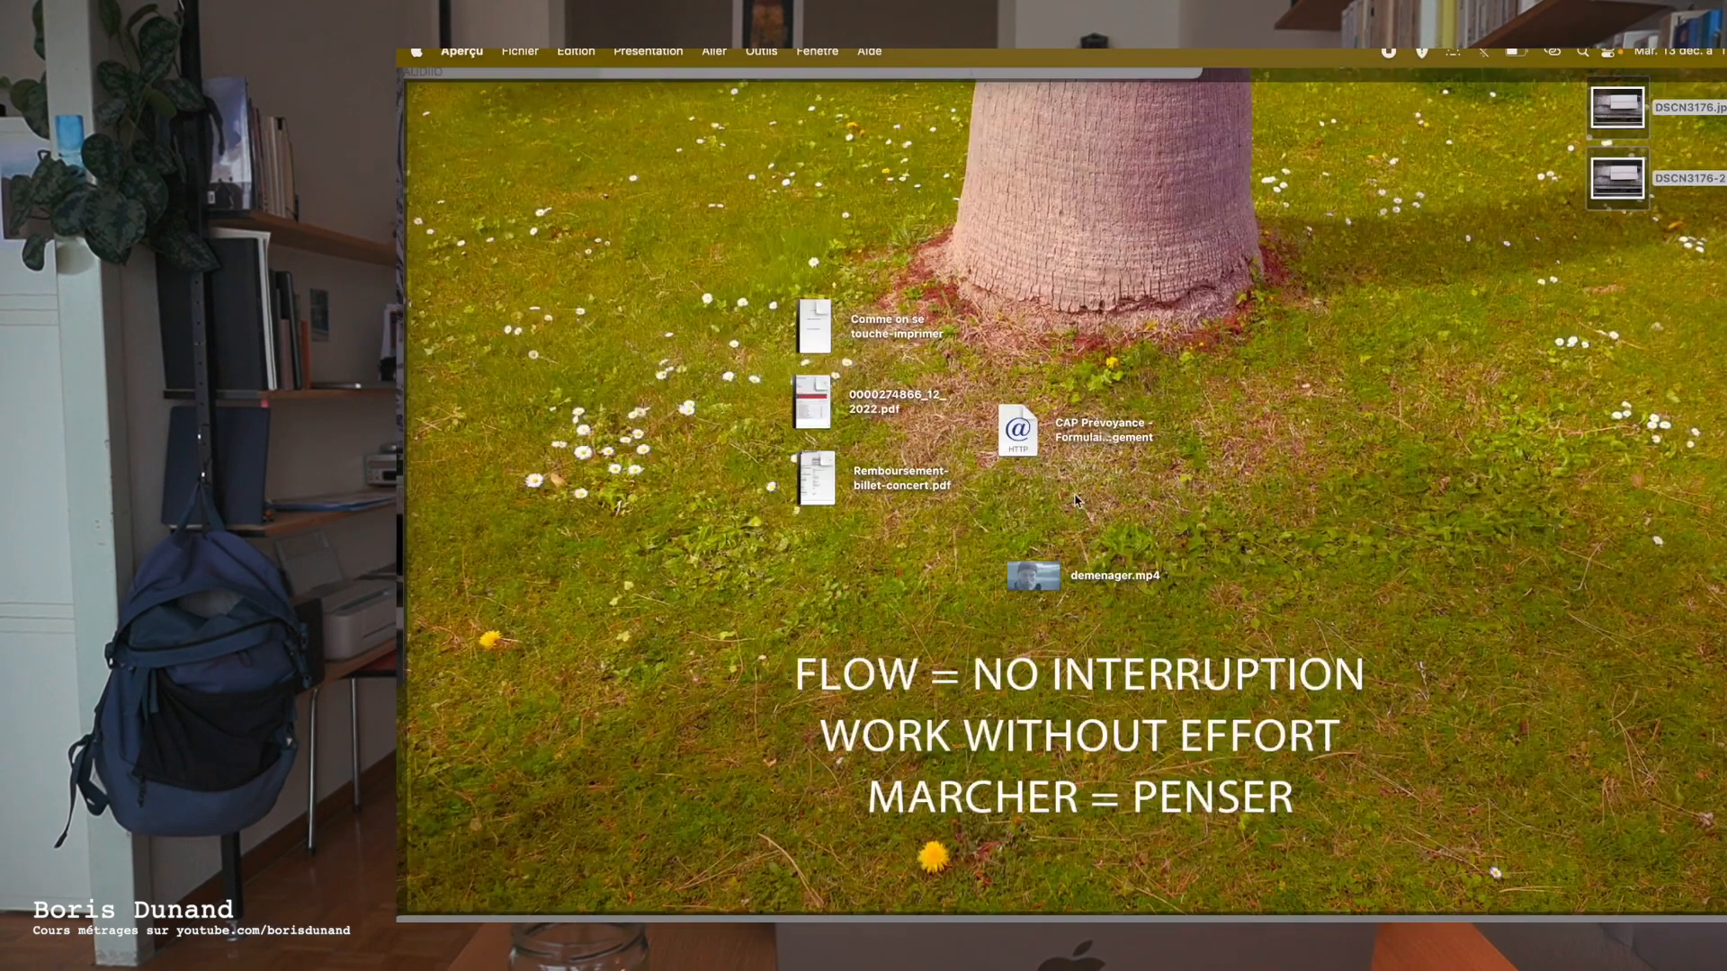
click(1619, 108)
key(super+i)
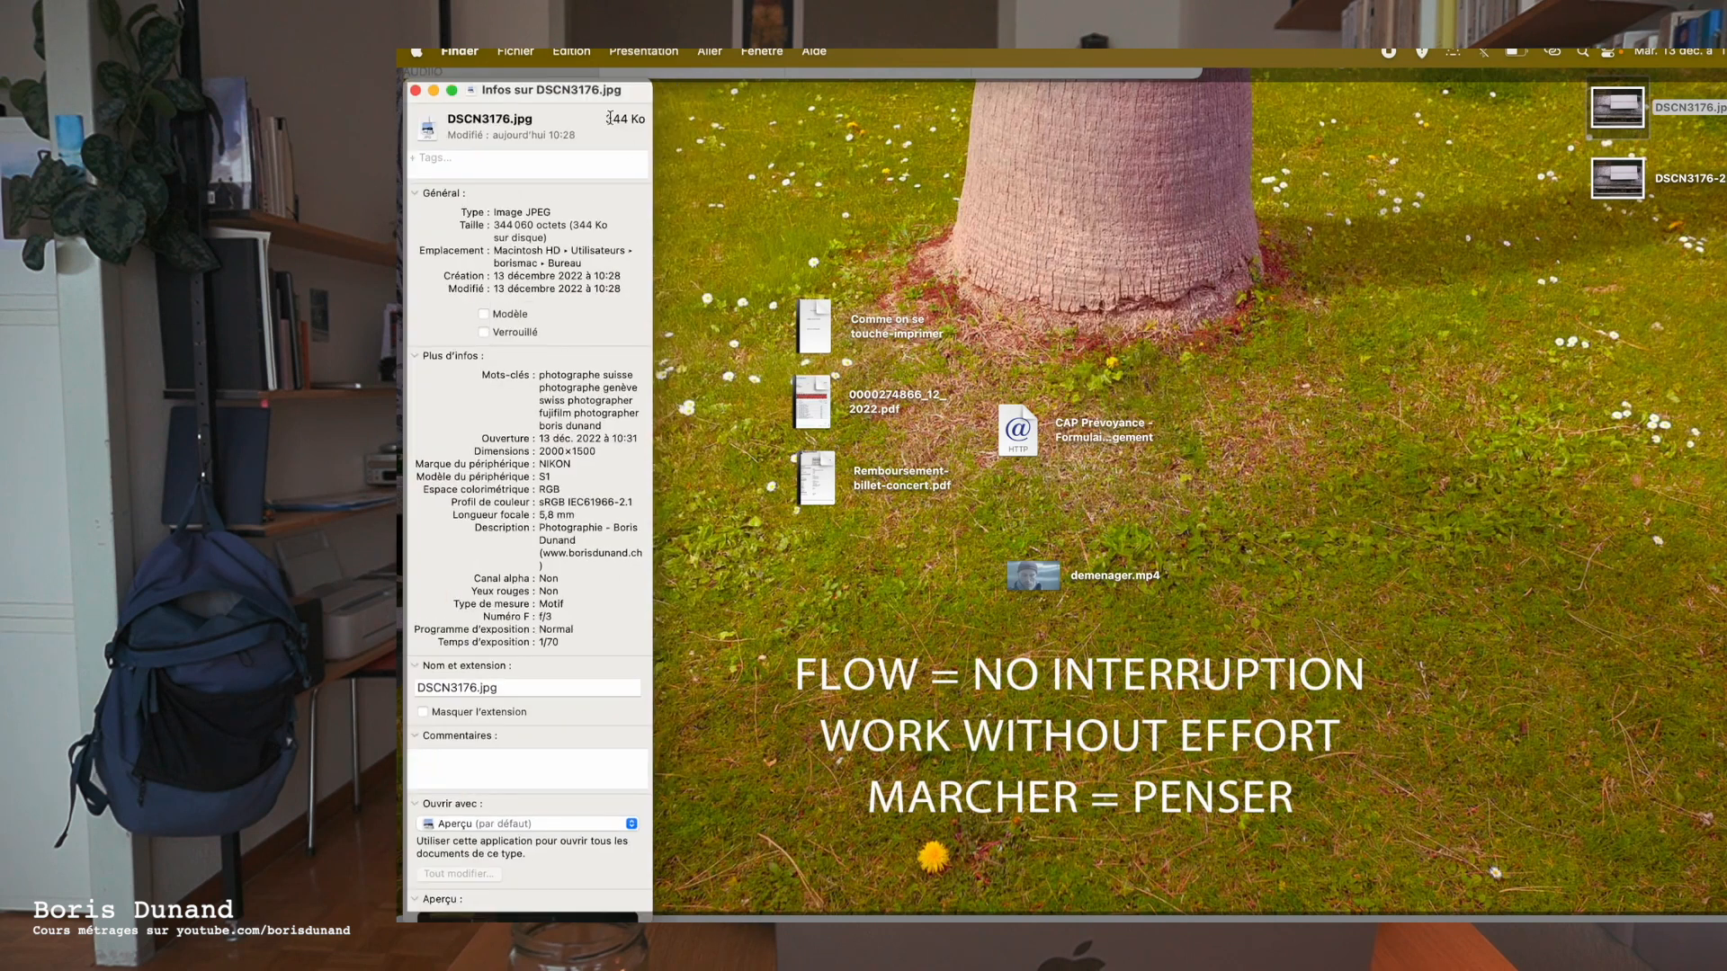
click(417, 91)
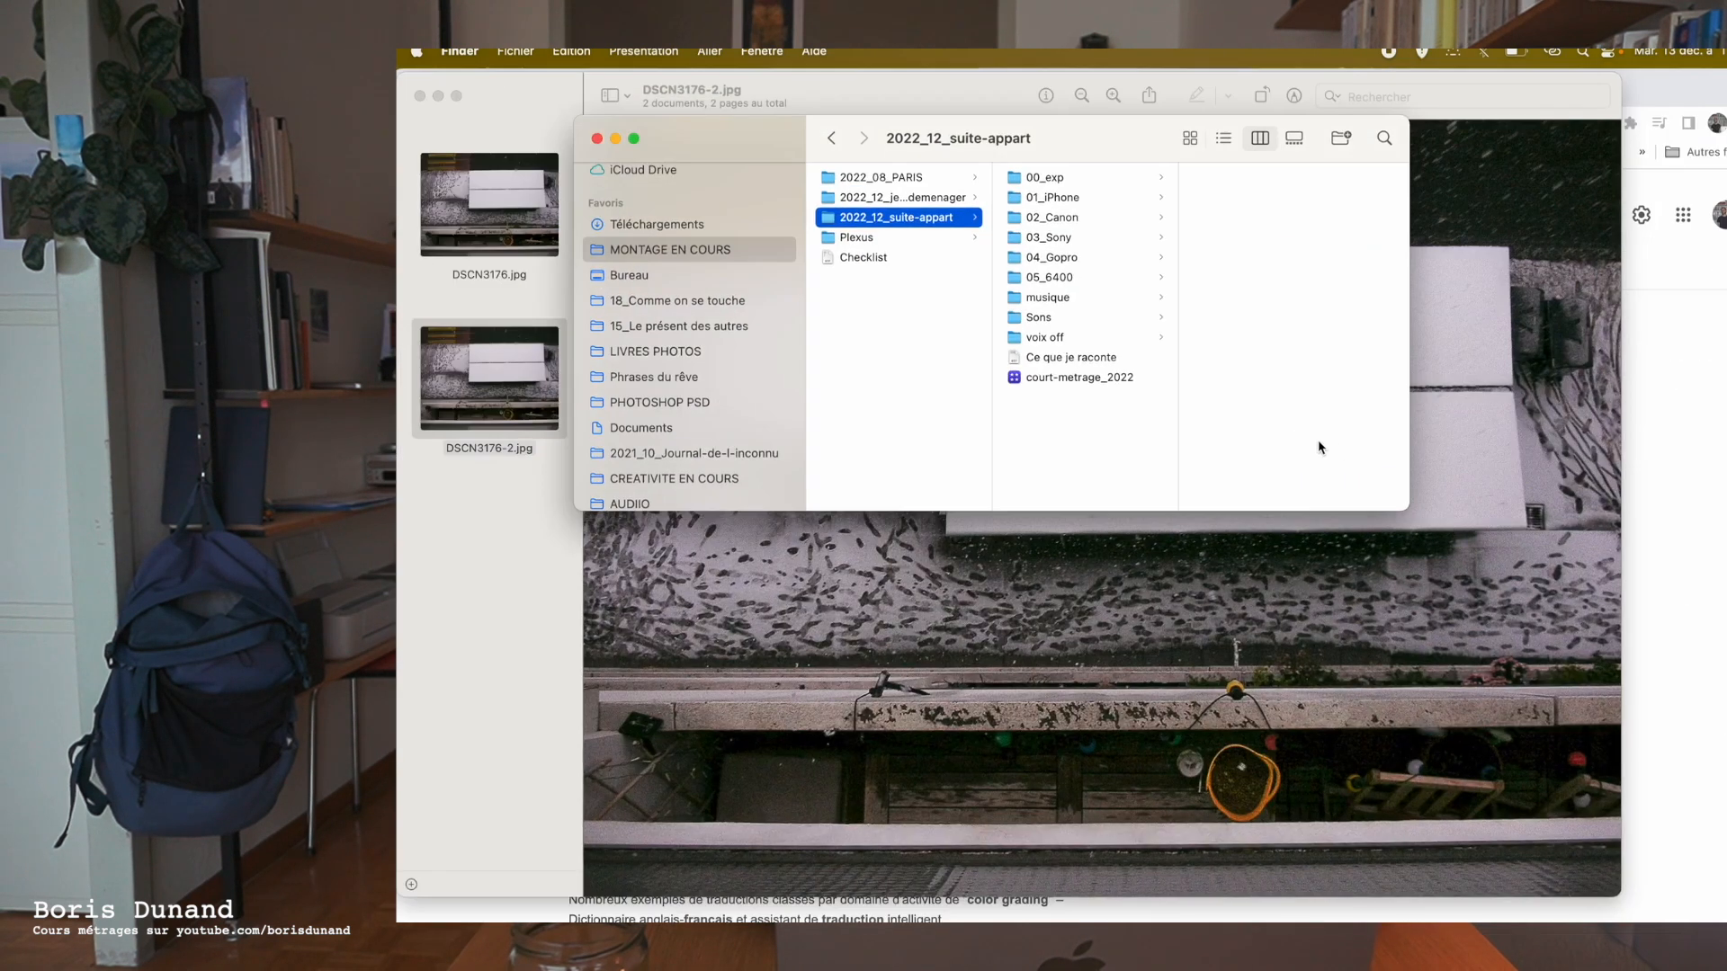
- Return to DSCN3176-2.jpg in Preview and examine the footprints and white roof enlarged in full screen
click(1133, 731)
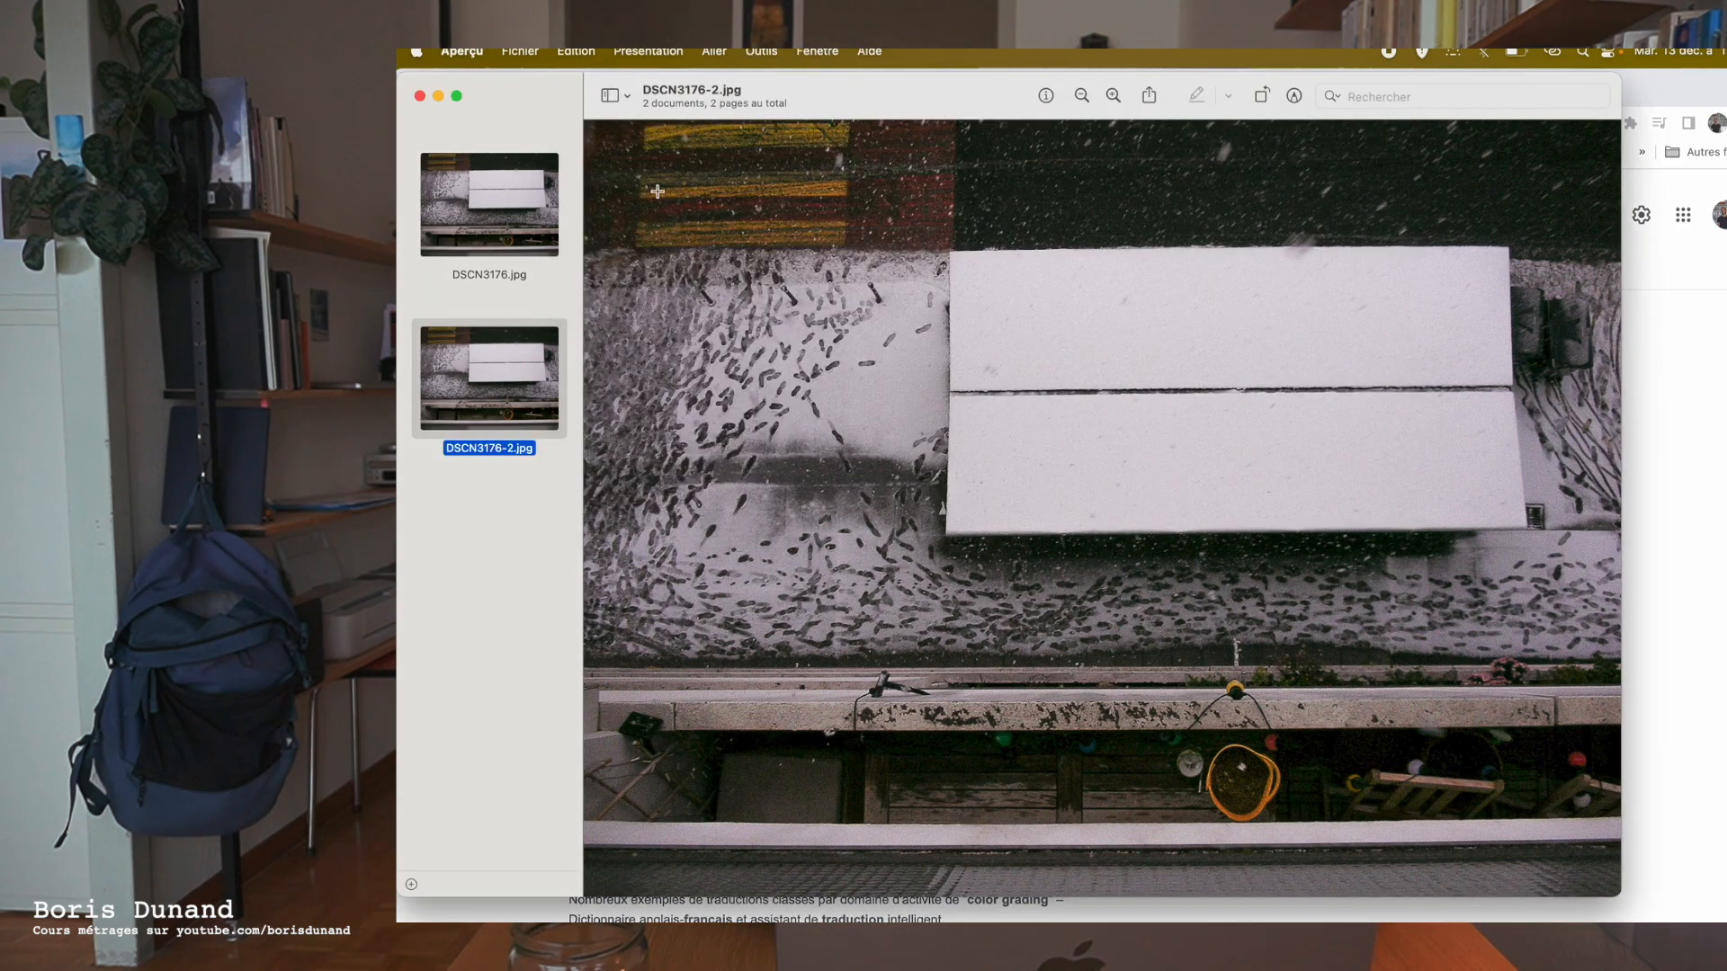
click(457, 95)
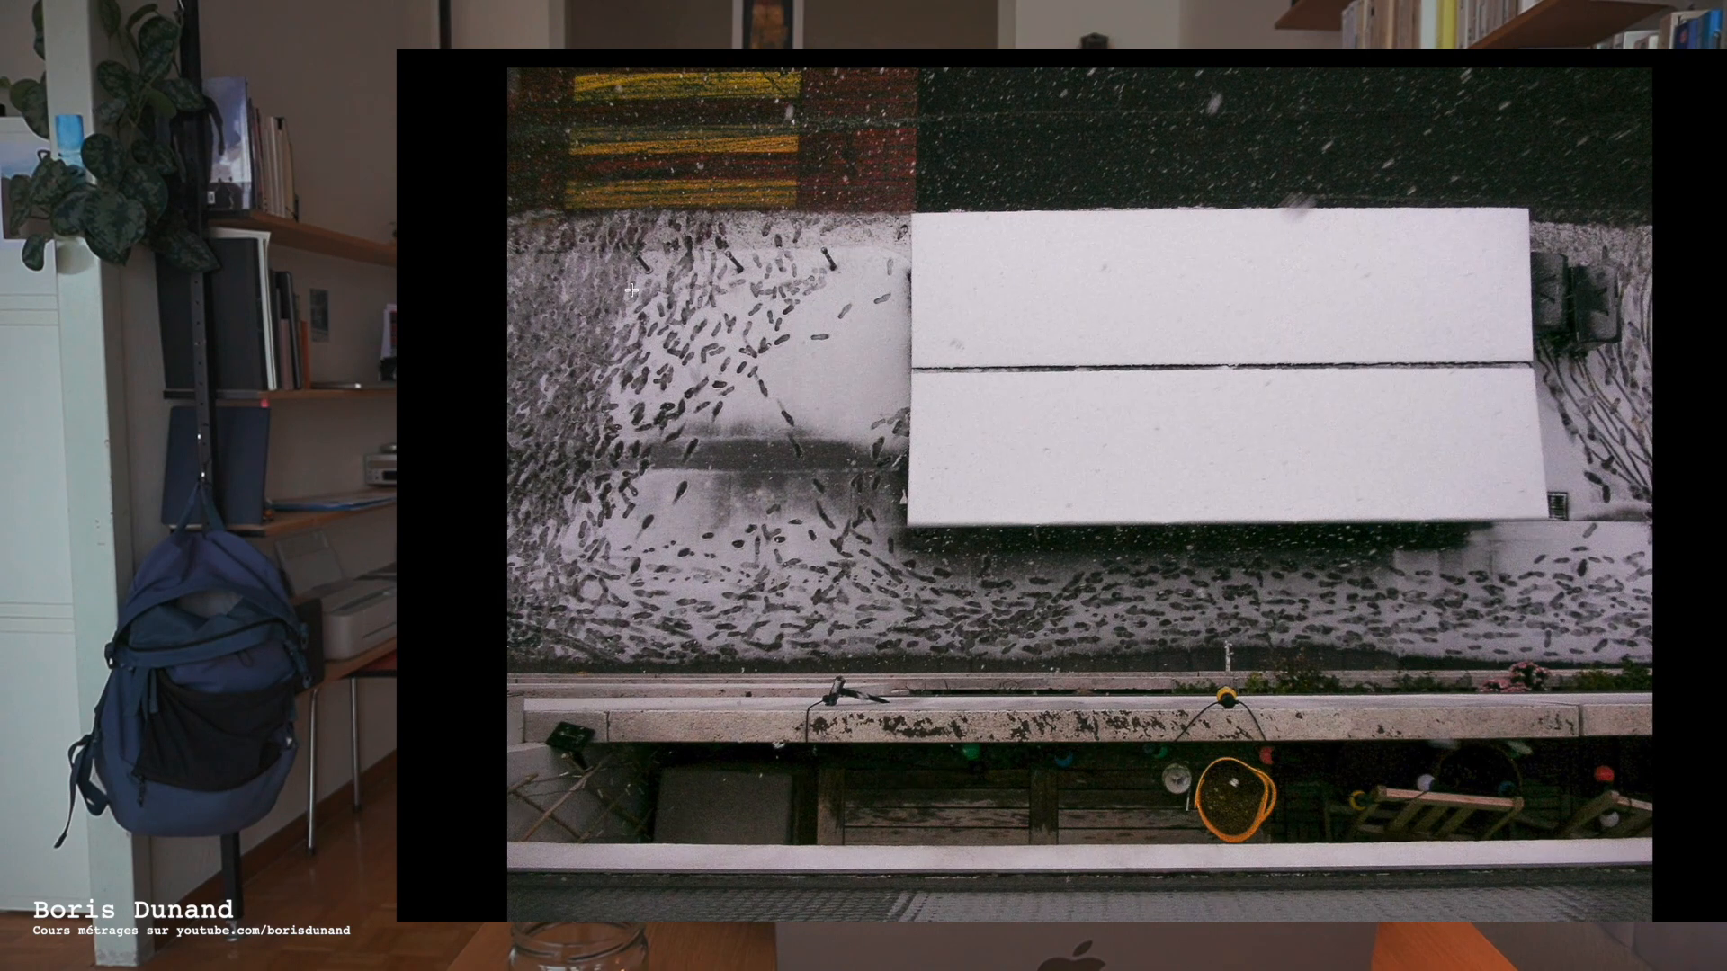
scroll(793, 482, up, 10)
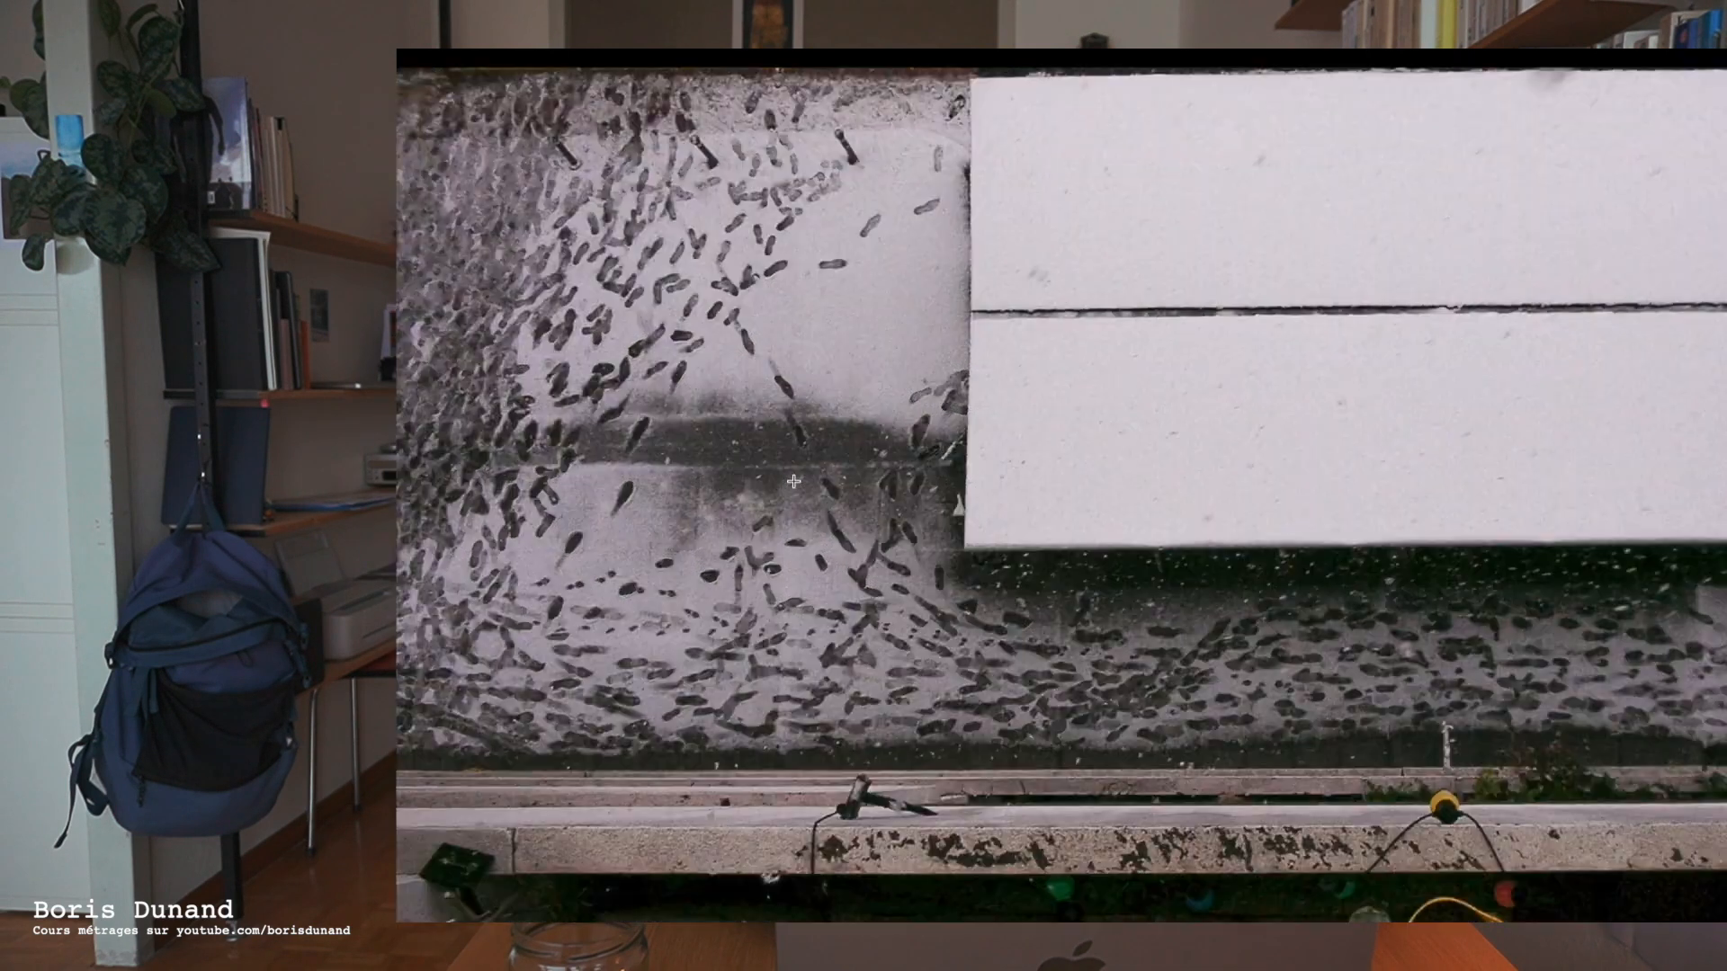